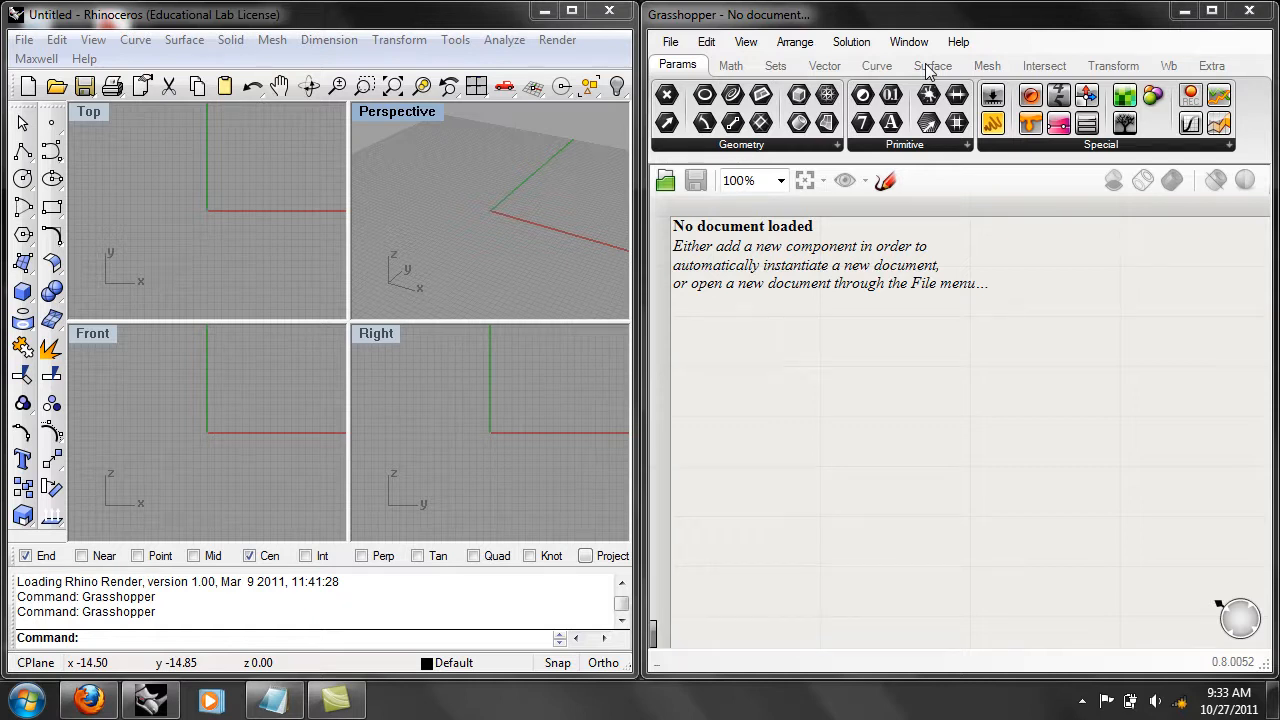
Add a Cylinder surface primitive component to the empty Grasshopper canvas.
click(930, 66)
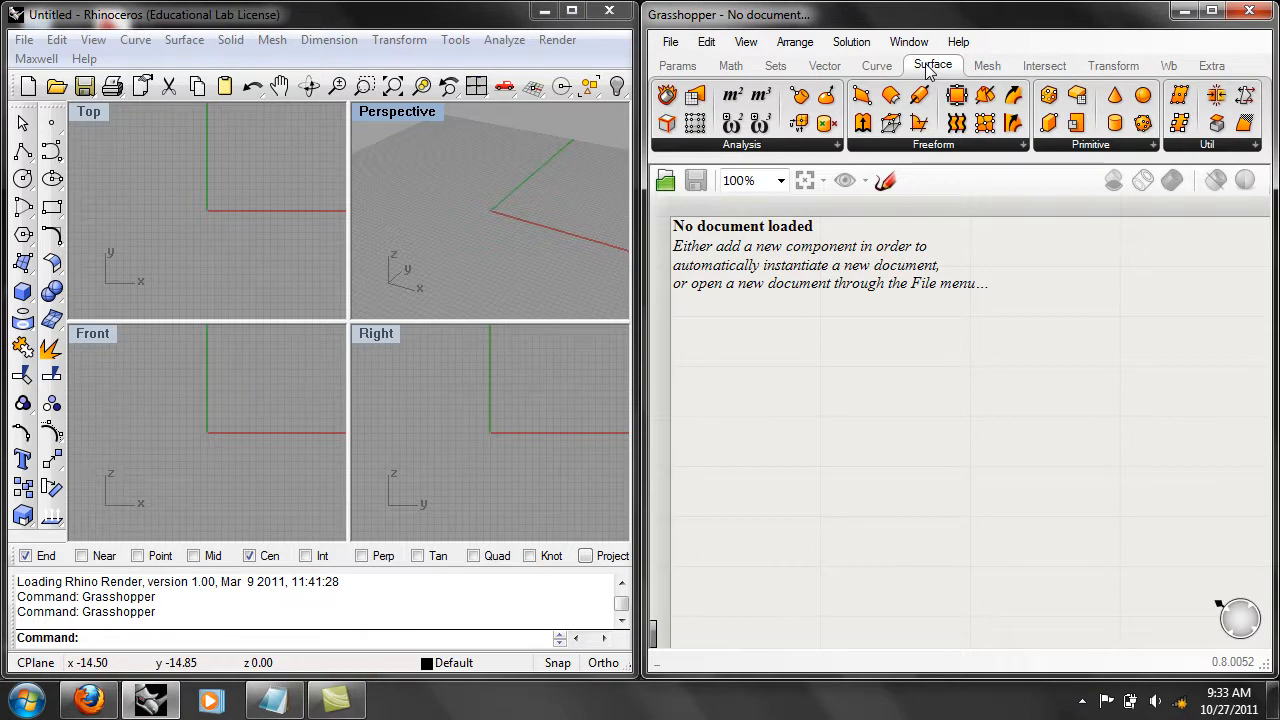
click(1110, 146)
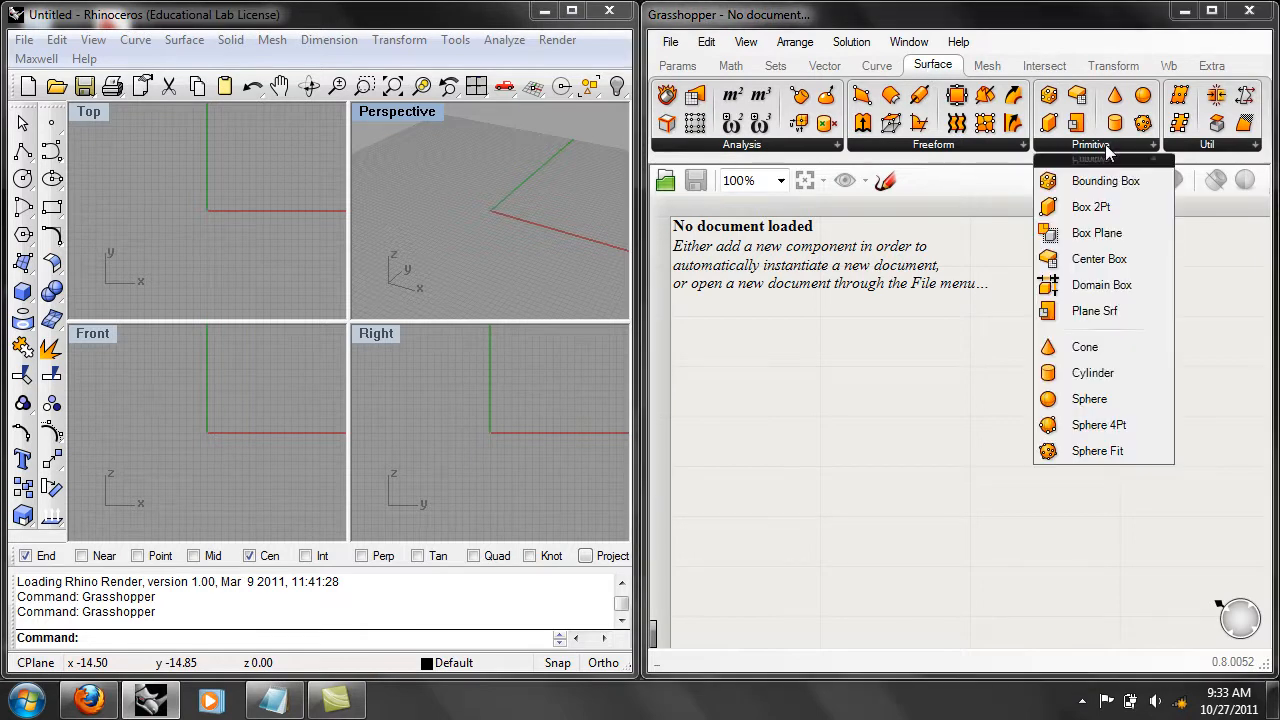
click(1093, 374)
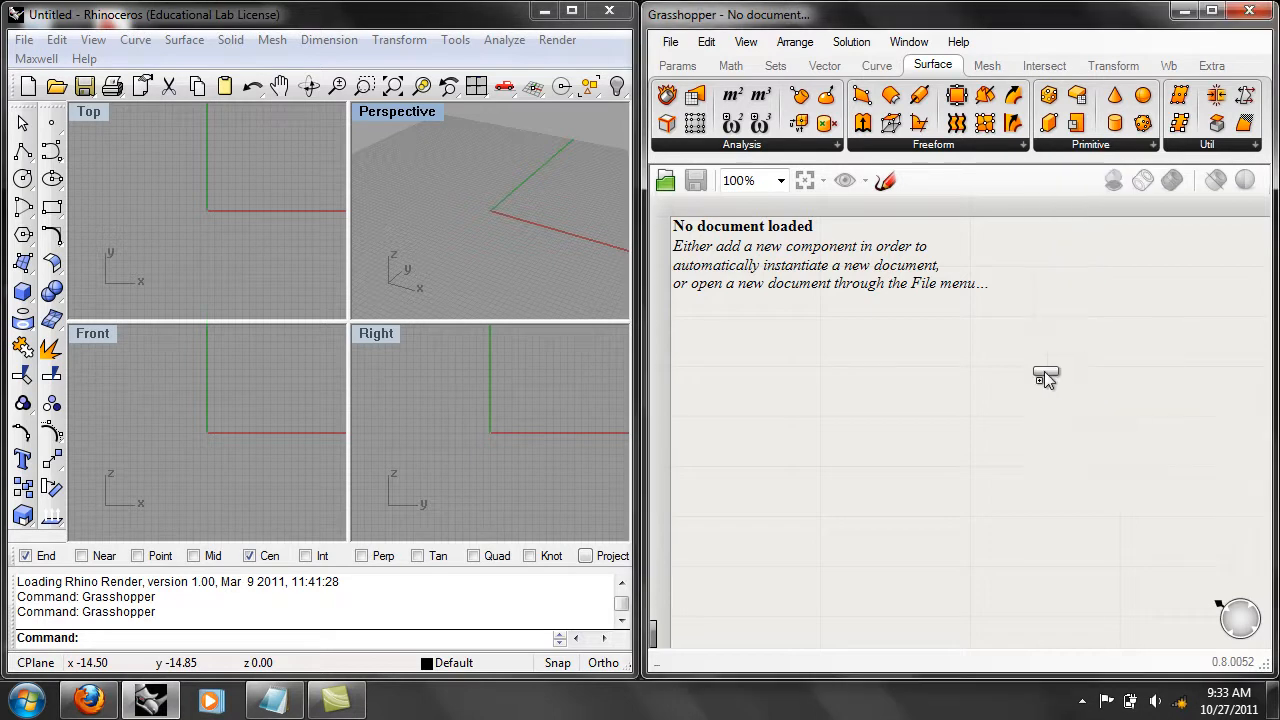
click(902, 398)
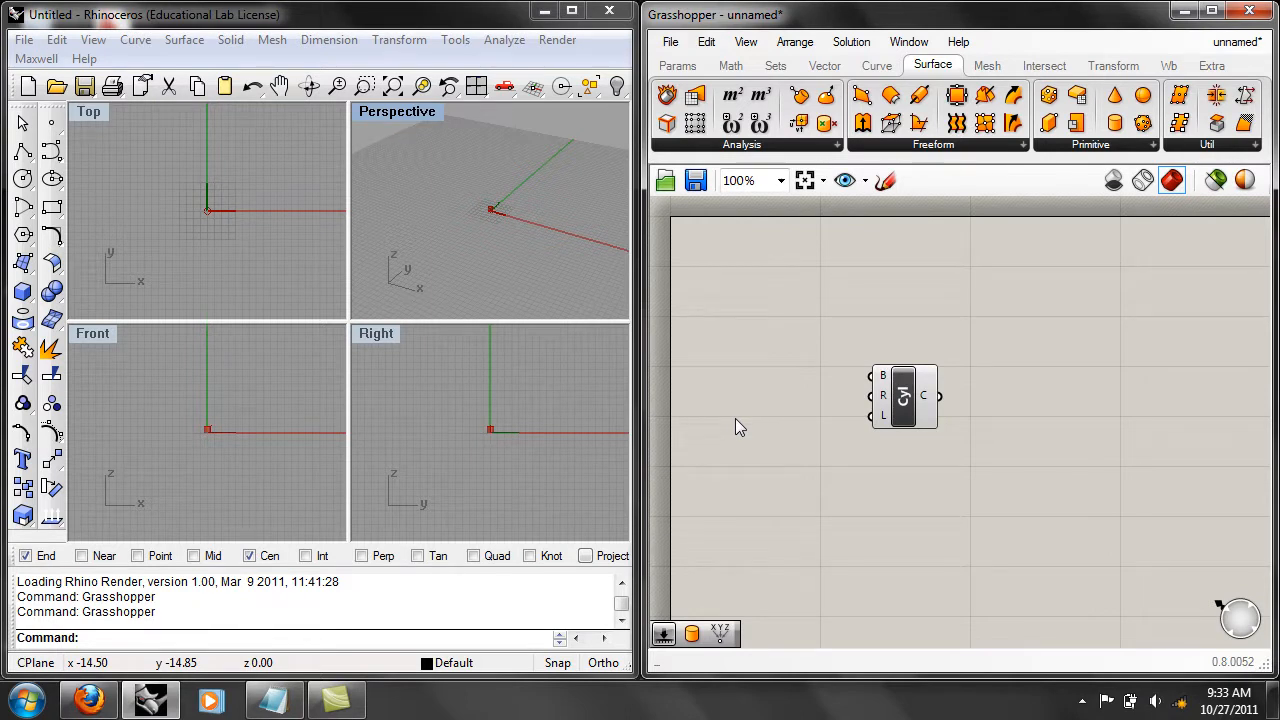
Maximize the Perspective viewport around the cylinder preview and shift the Cylinder component slightly on the canvas.
double_click(385, 118)
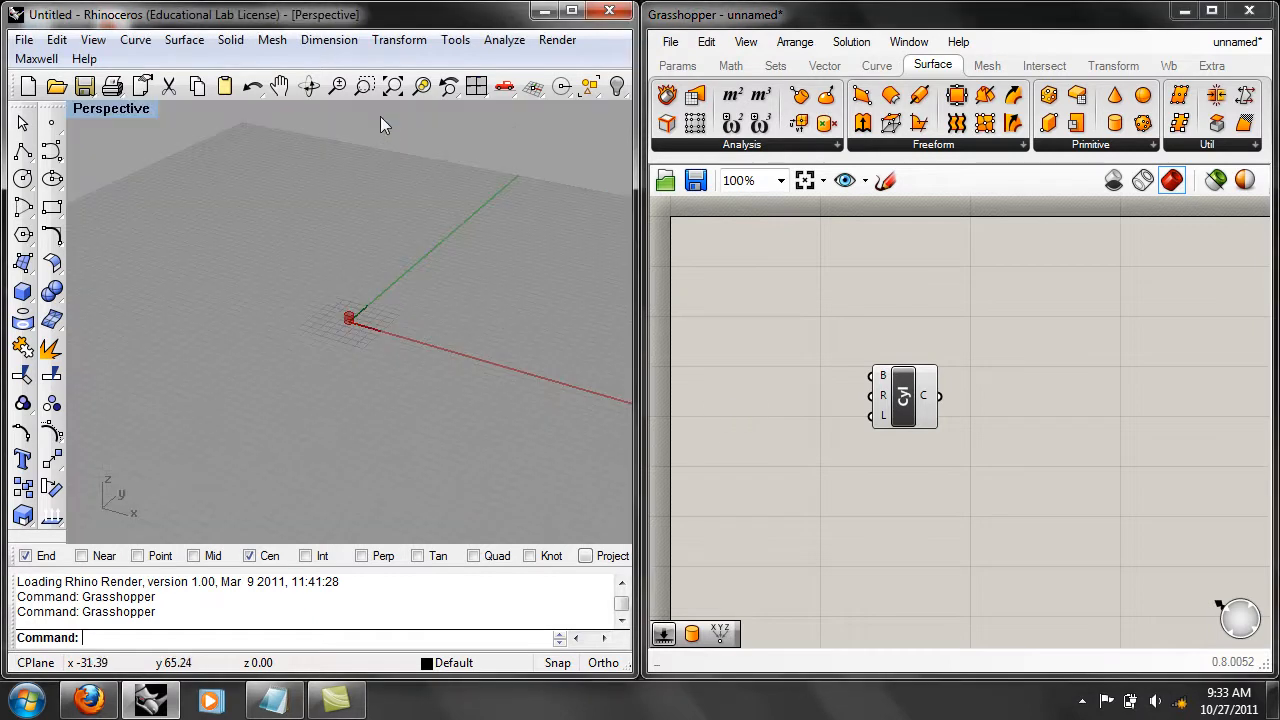
scroll(330, 289, up, 5)
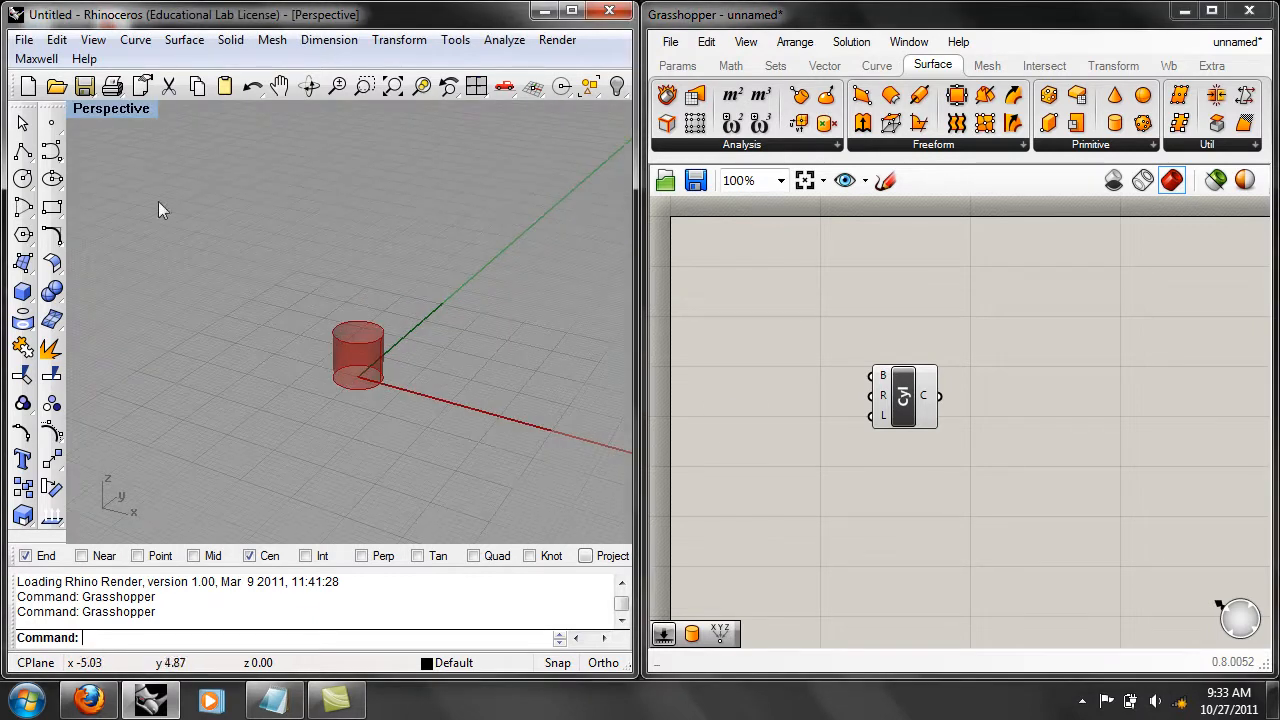
right_drag(318, 383, 451, 310)
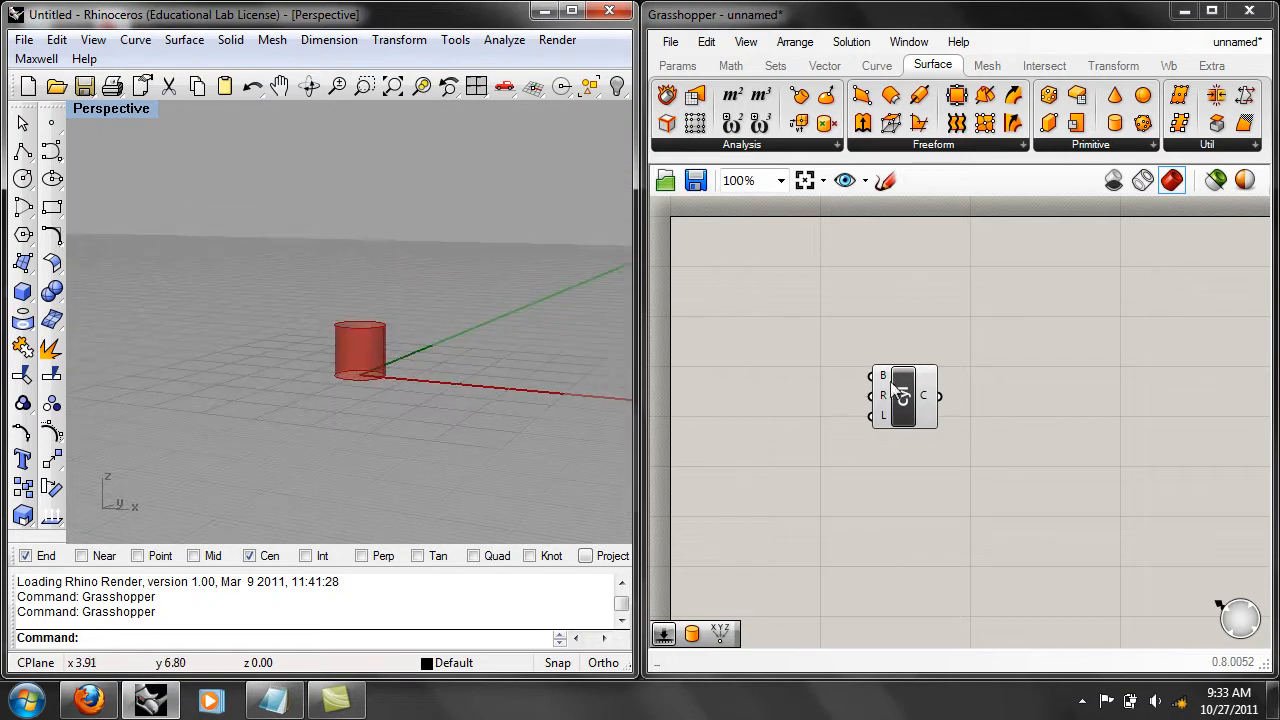
mouse_move(905, 406)
mouse_down()
mouse_move(980, 396)
mouse_move(928, 405)
mouse_up()
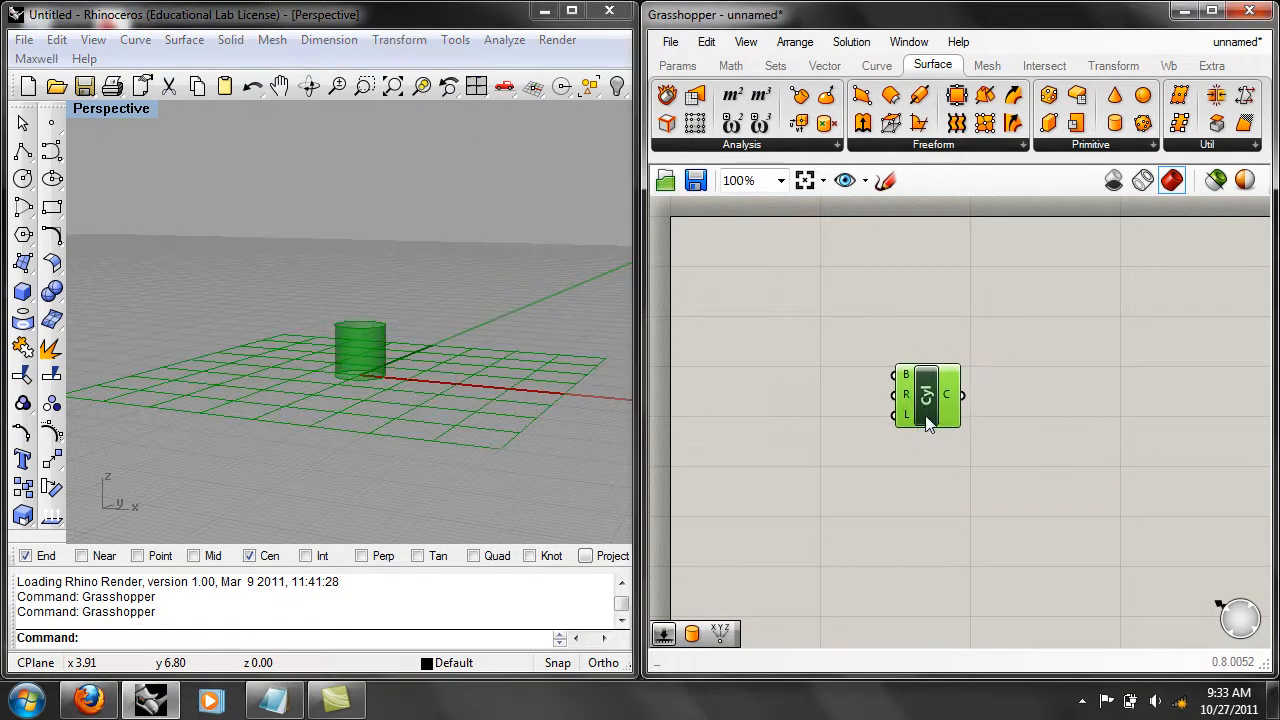
drag(927, 400, 936, 427)
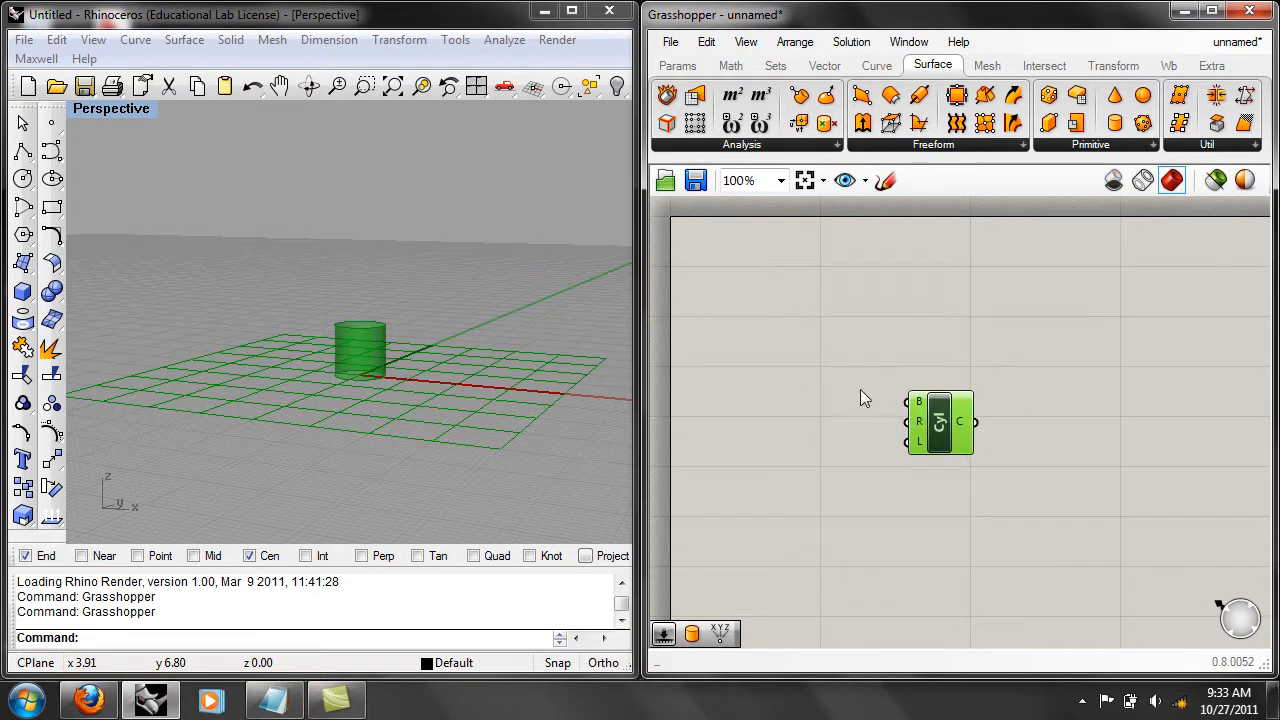
double_click(957, 320)
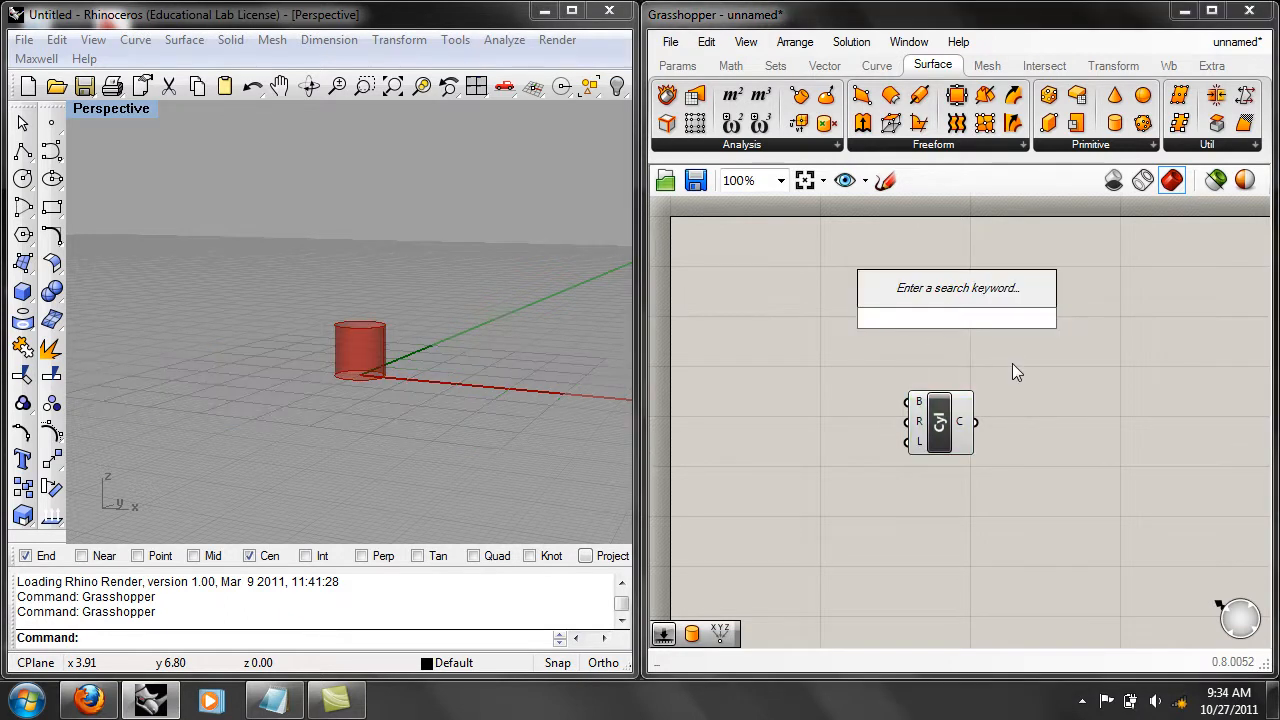
text(cy)
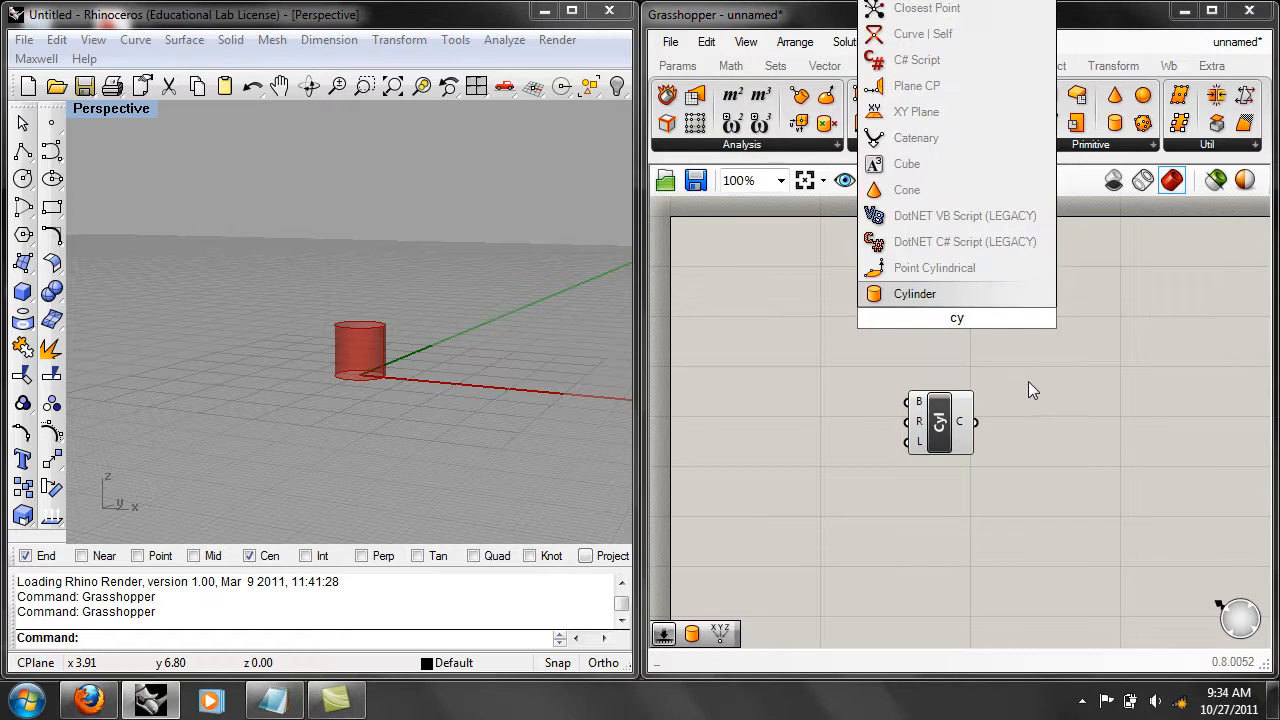
key(Escape)
Add a Number Slider to the canvas and place it beside the Cylinder component's inputs.
drag(945, 422, 945, 427)
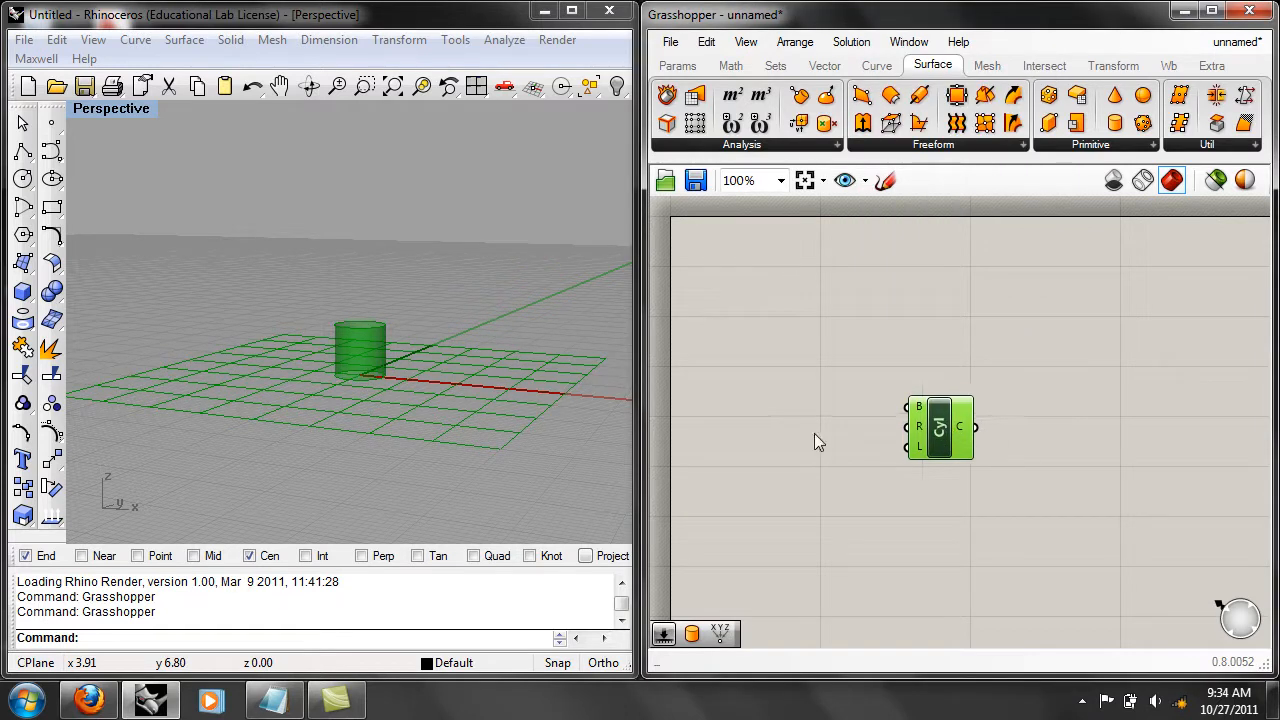
double_click(792, 363)
text(num)
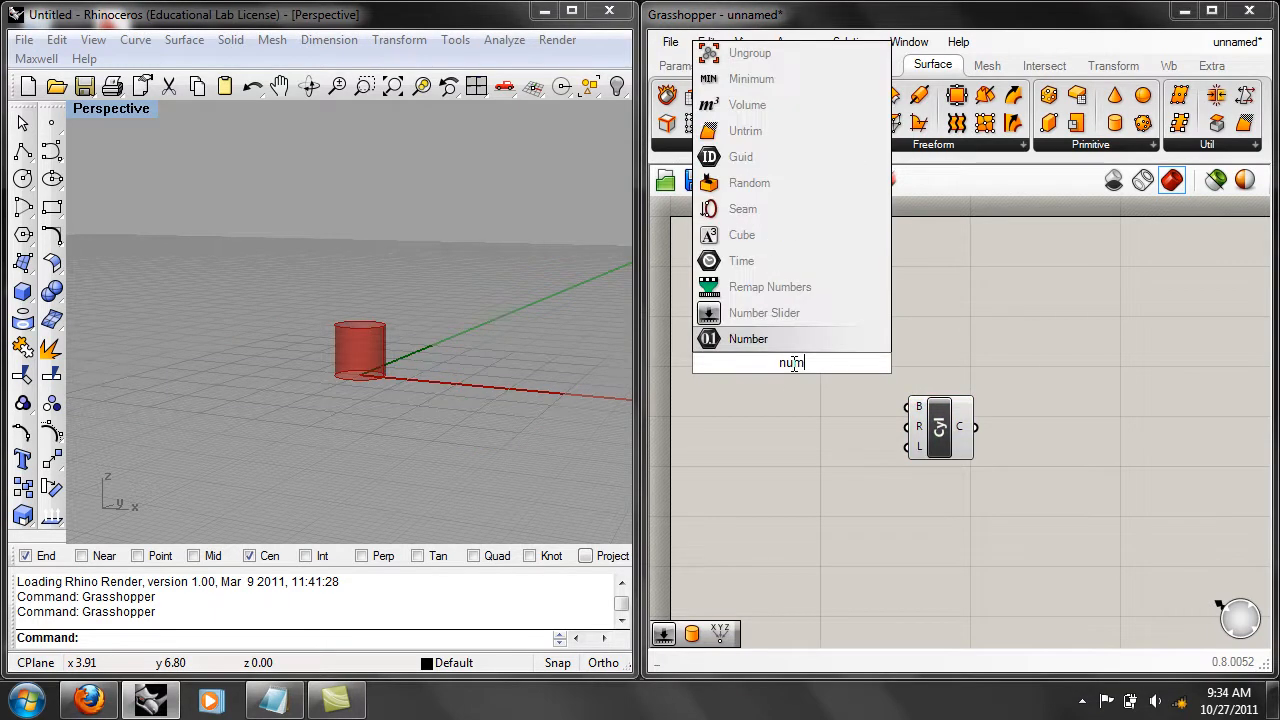
click(775, 314)
drag(834, 366, 827, 421)
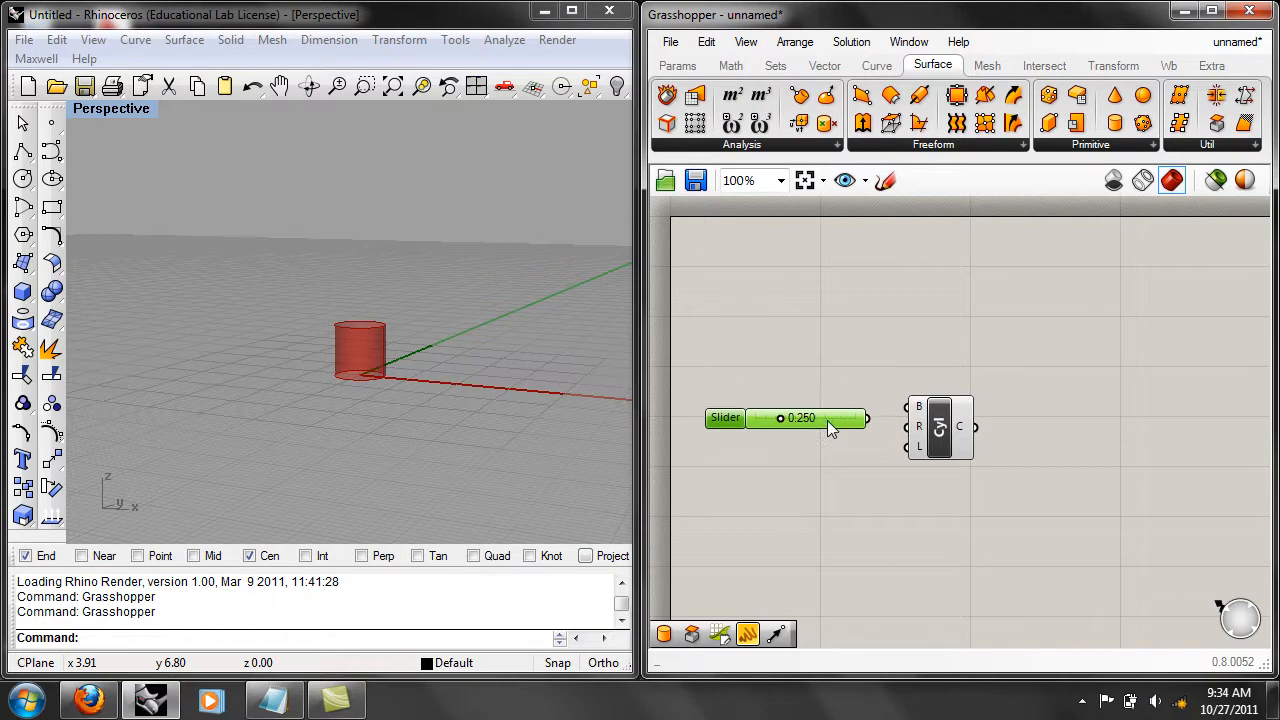
Configure the number slider with 2 decimal digits and a maximum of 3.
right_click(755, 421)
click(824, 542)
drag(818, 261, 832, 195)
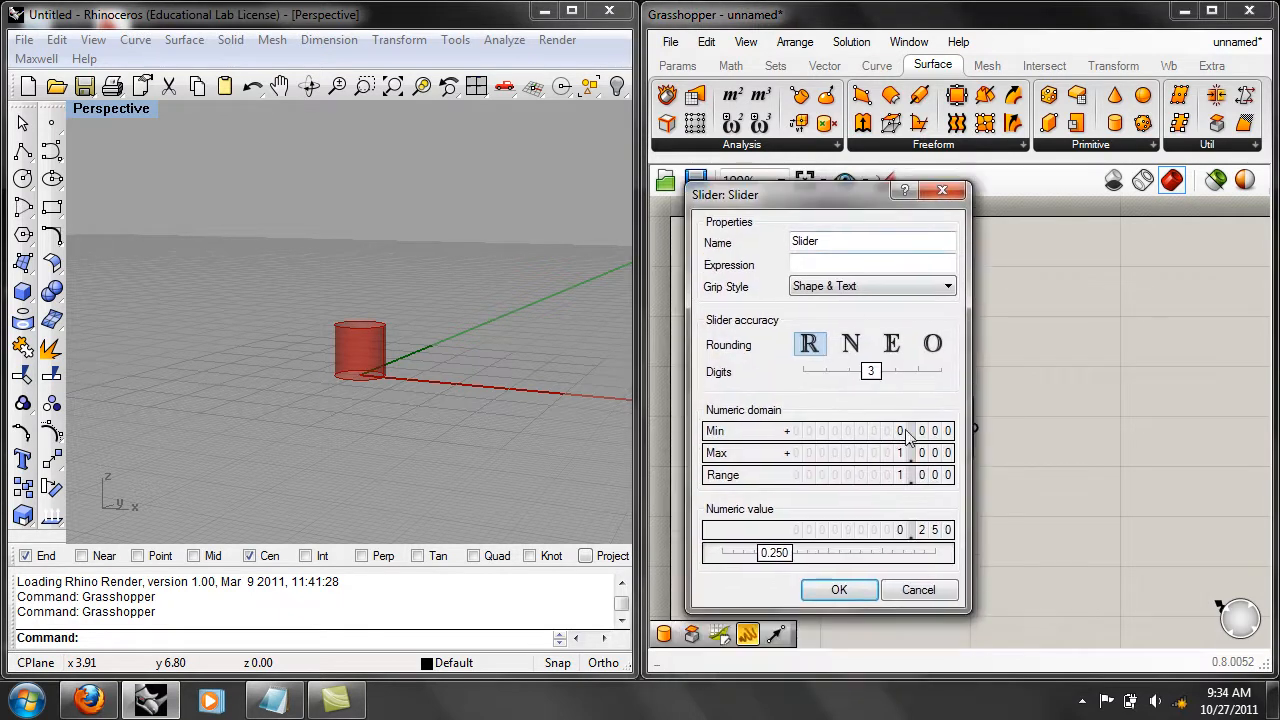
drag(867, 373, 848, 373)
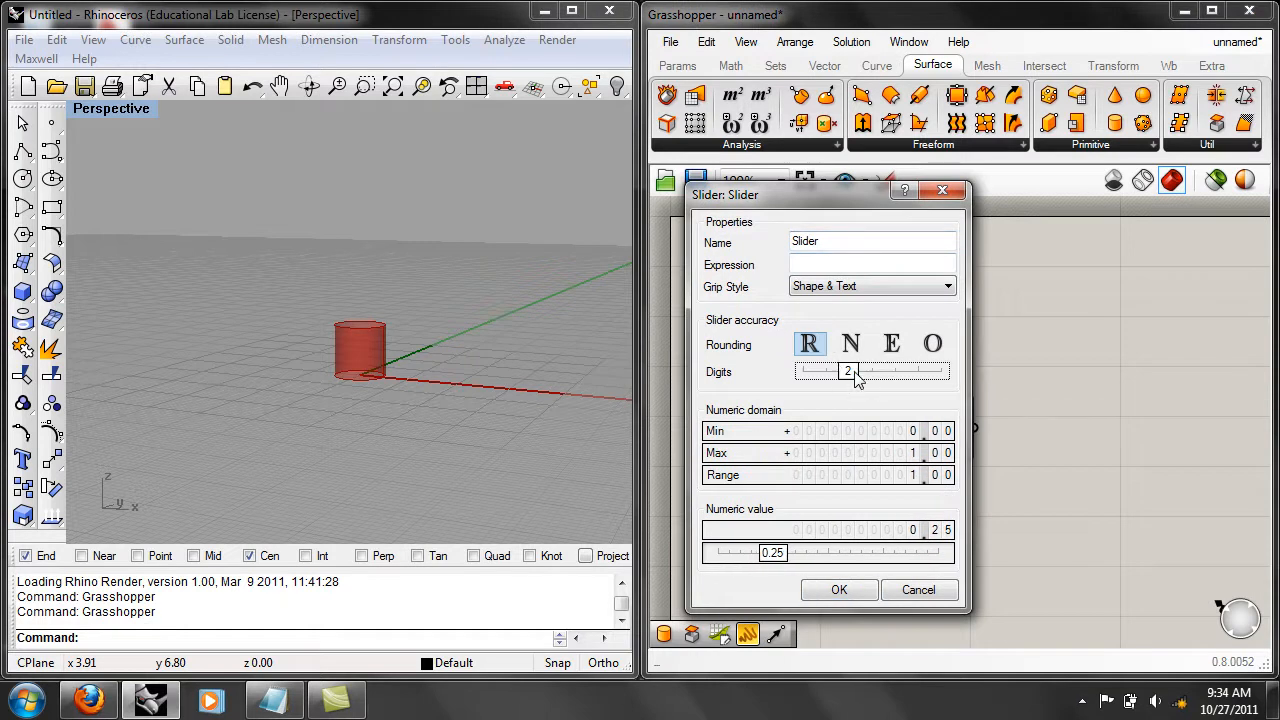
double_click(939, 456)
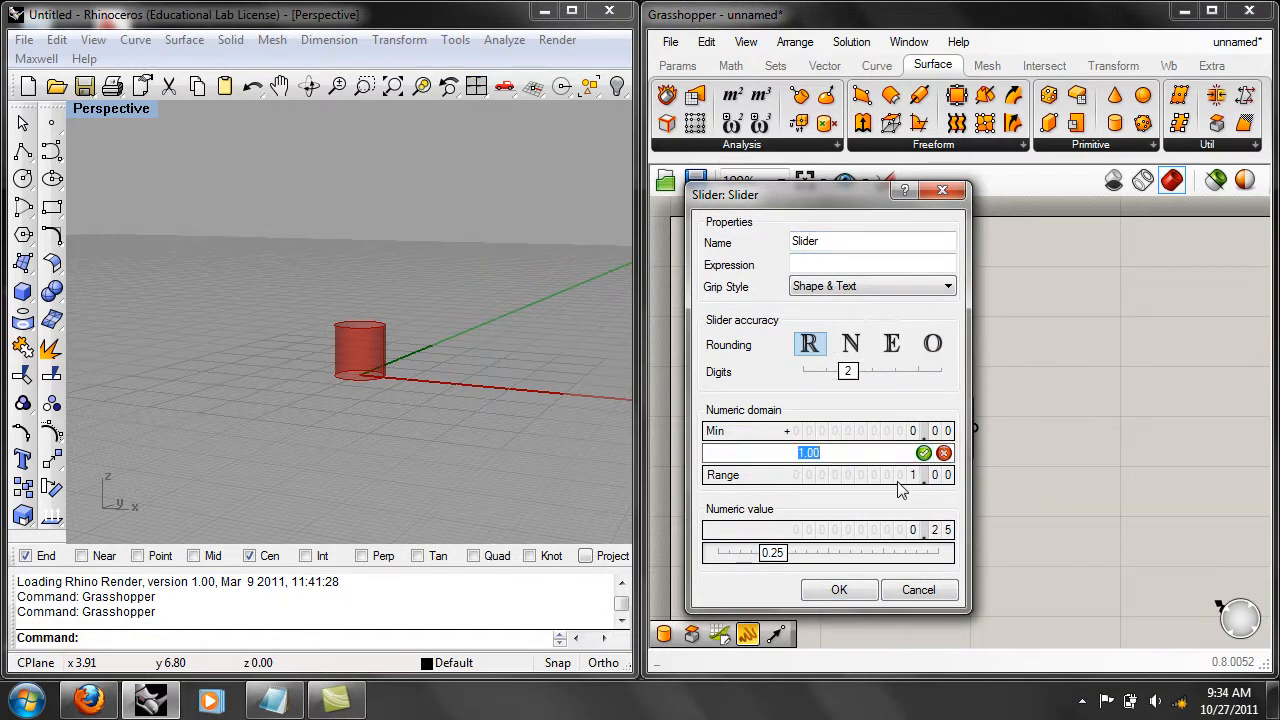
text(3)
click(923, 453)
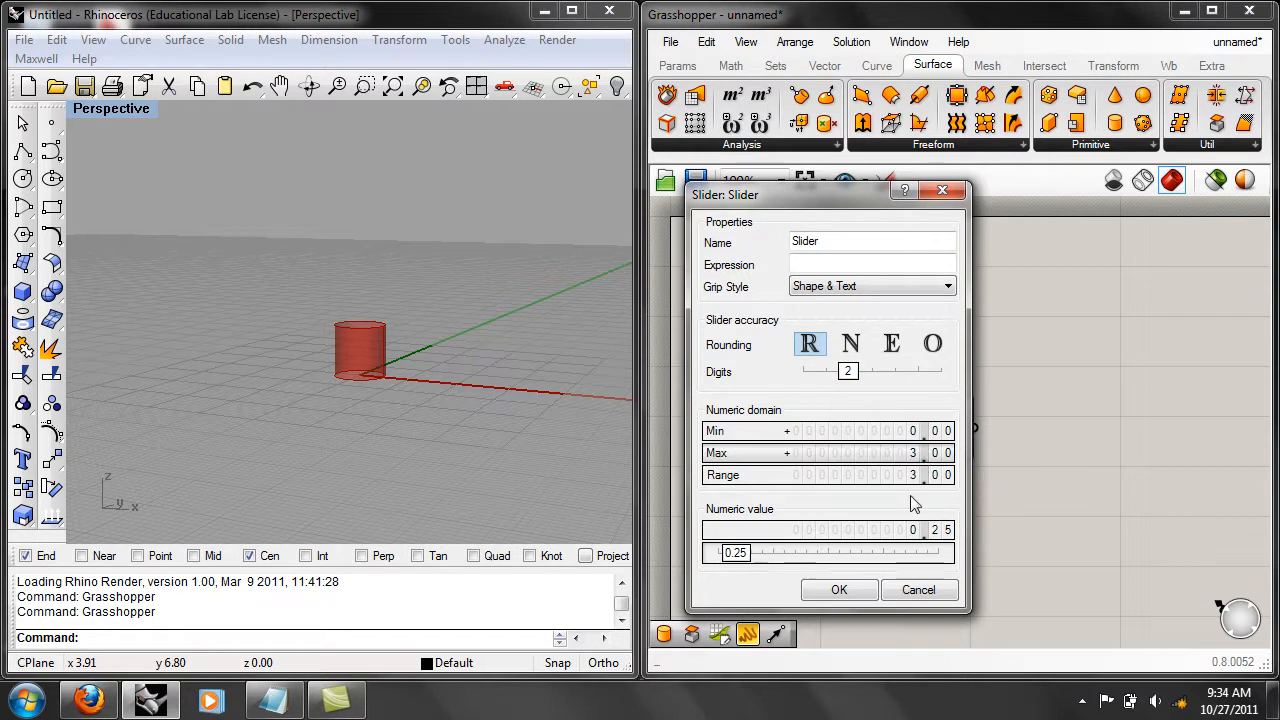
click(839, 590)
Rename the number slider as Radius.
right_click(716, 418)
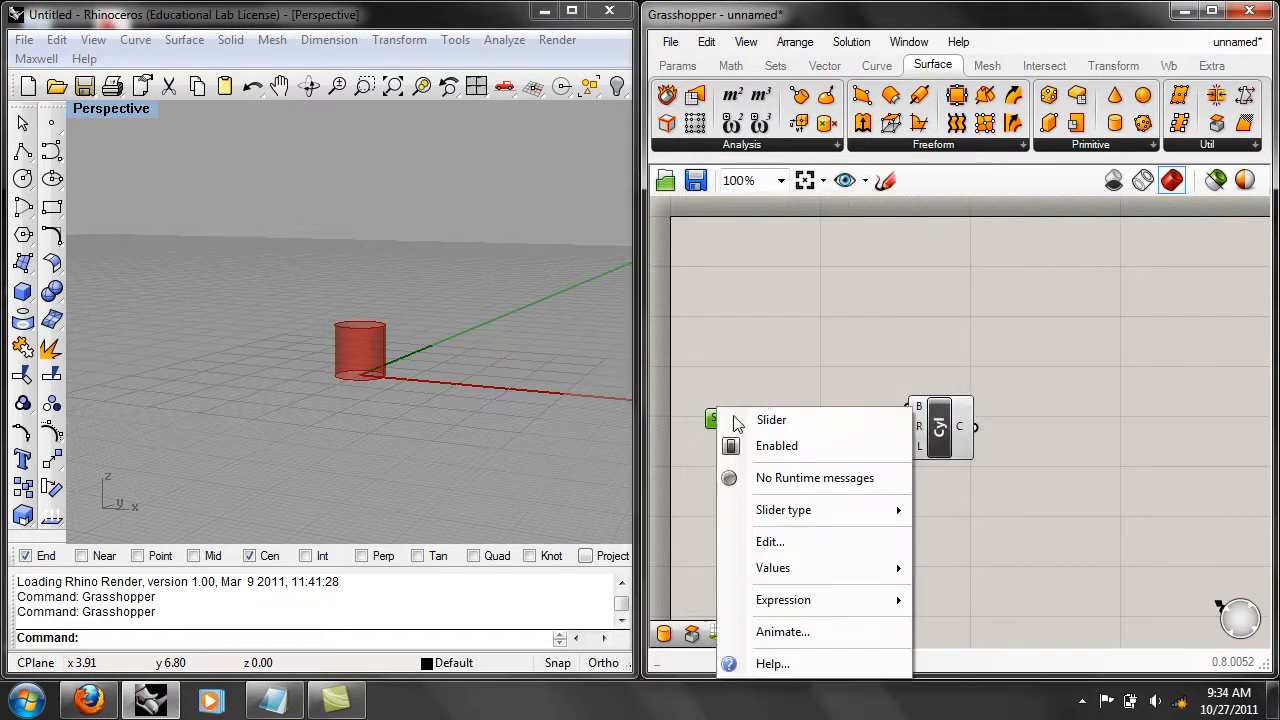
text(Rad)
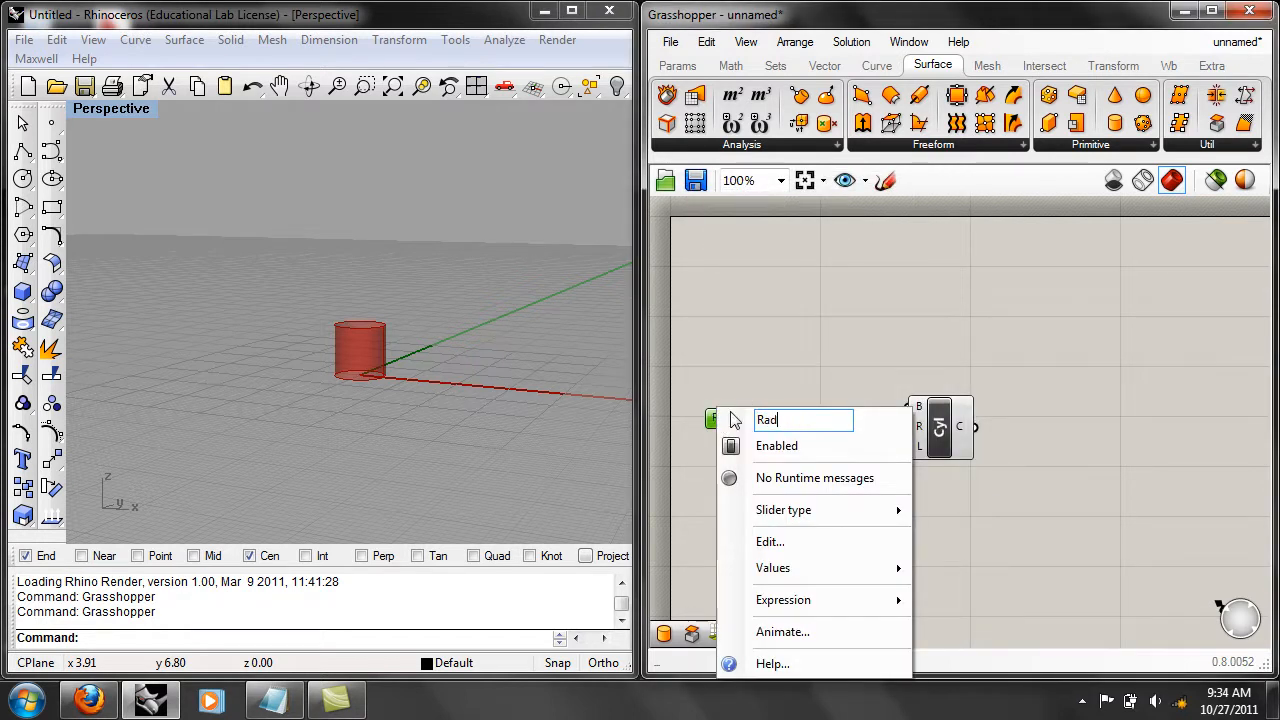
text(ius)
key(Return)
Connect the Radius slider to the Cylinder component's R input and set the slider to 1.30.
drag(909, 437, 1006, 430)
drag(780, 420, 805, 416)
right_drag(468, 328, 401, 410)
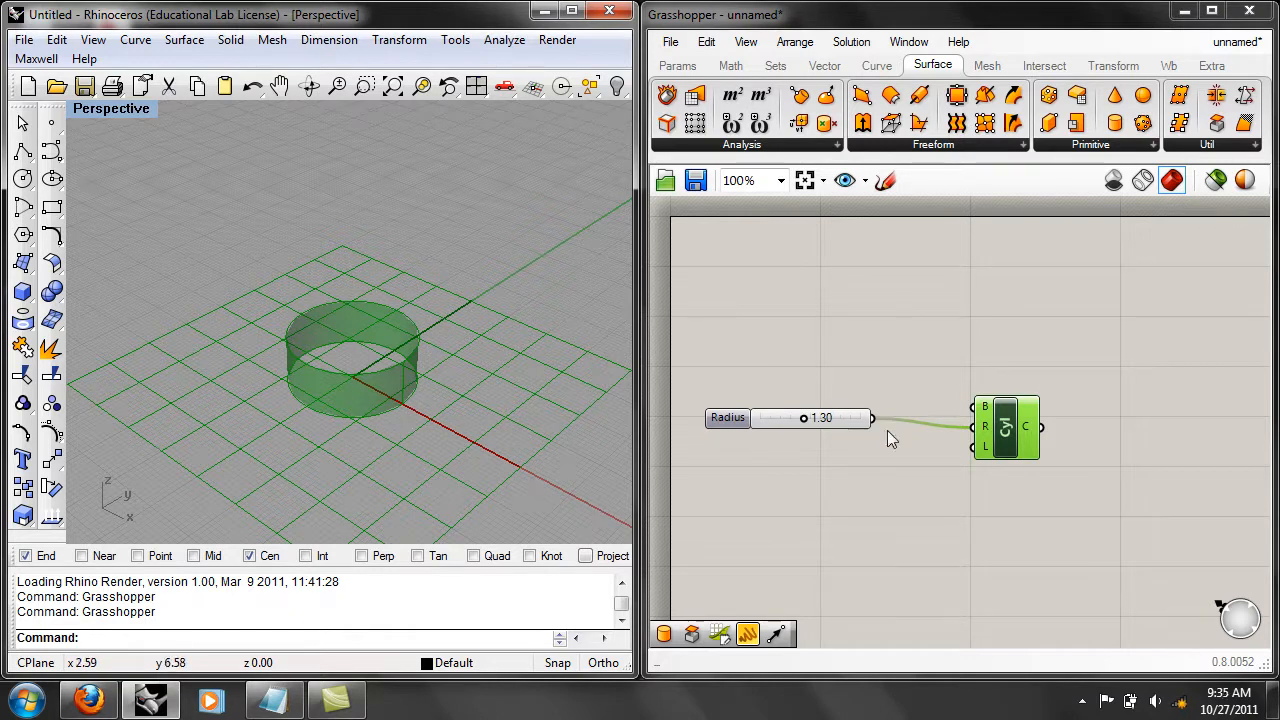
Set the Cylinder component's L (length) input to a fixed number of 10.
right_click(984, 446)
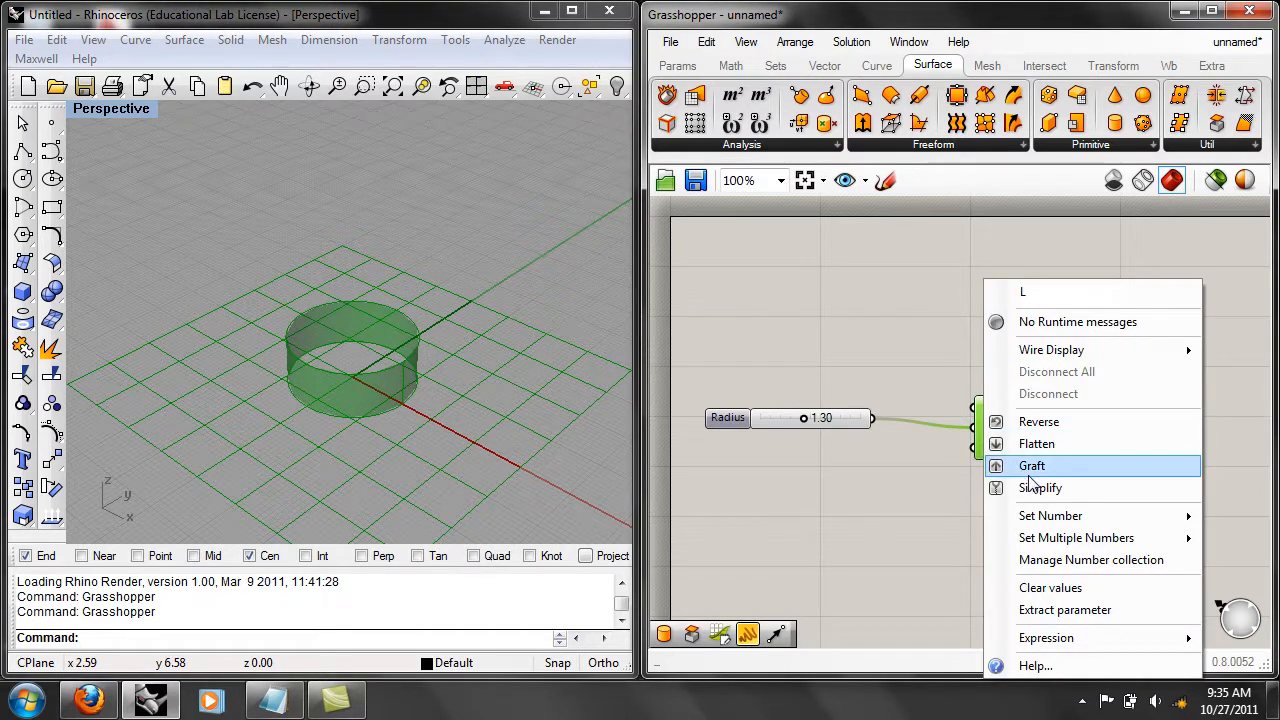
mouse_move(1047, 527)
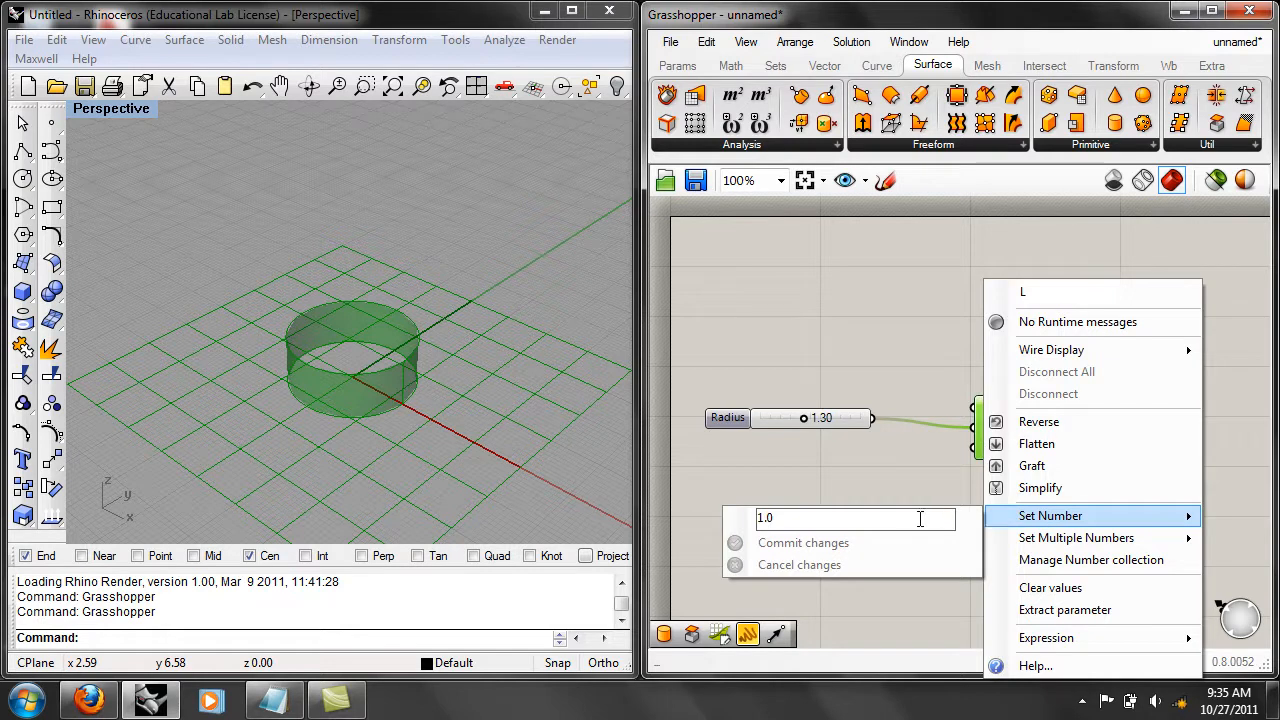
drag(921, 519, 704, 498)
text(10)
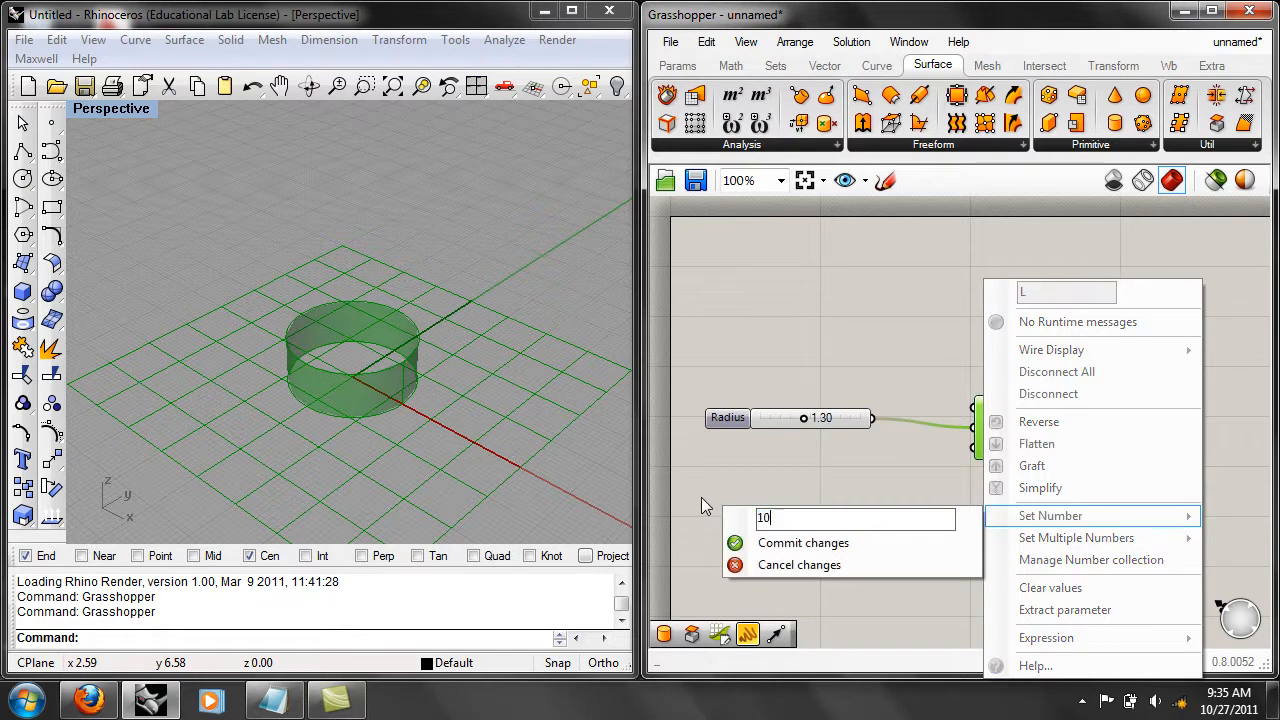
click(800, 543)
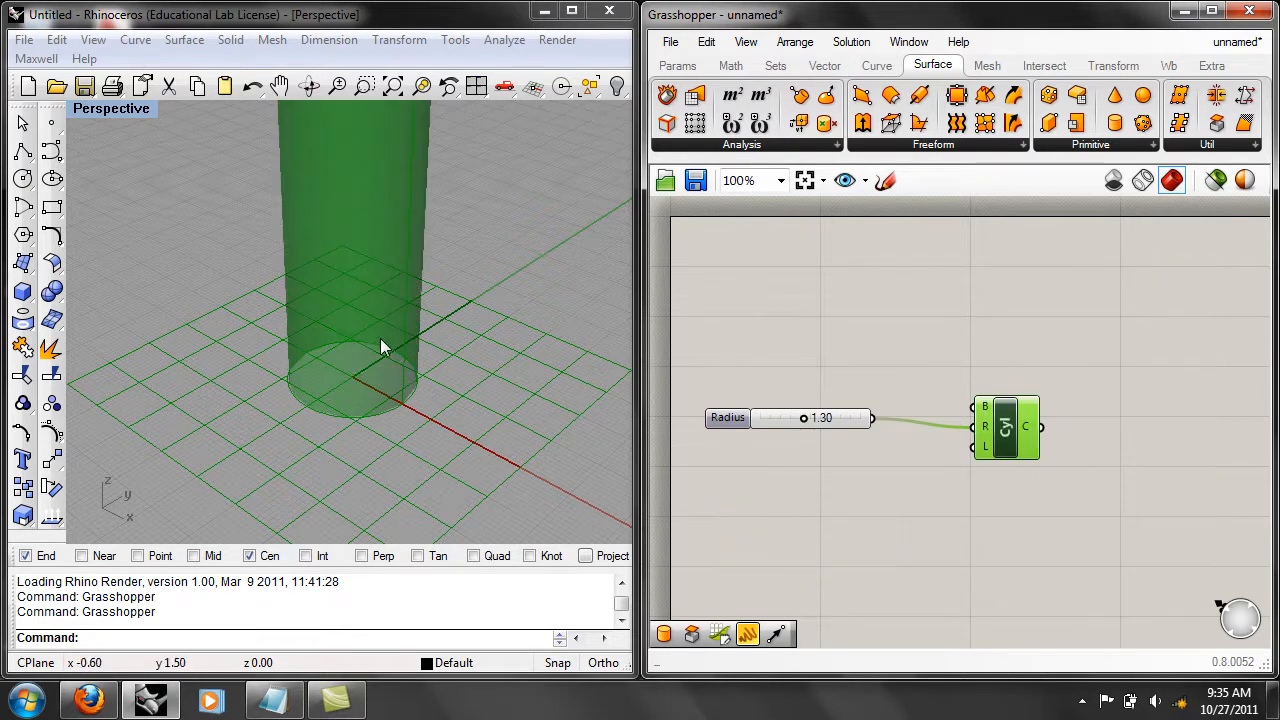
scroll(410, 315, down, 3)
shift+right_drag(431, 318, 409, 443)
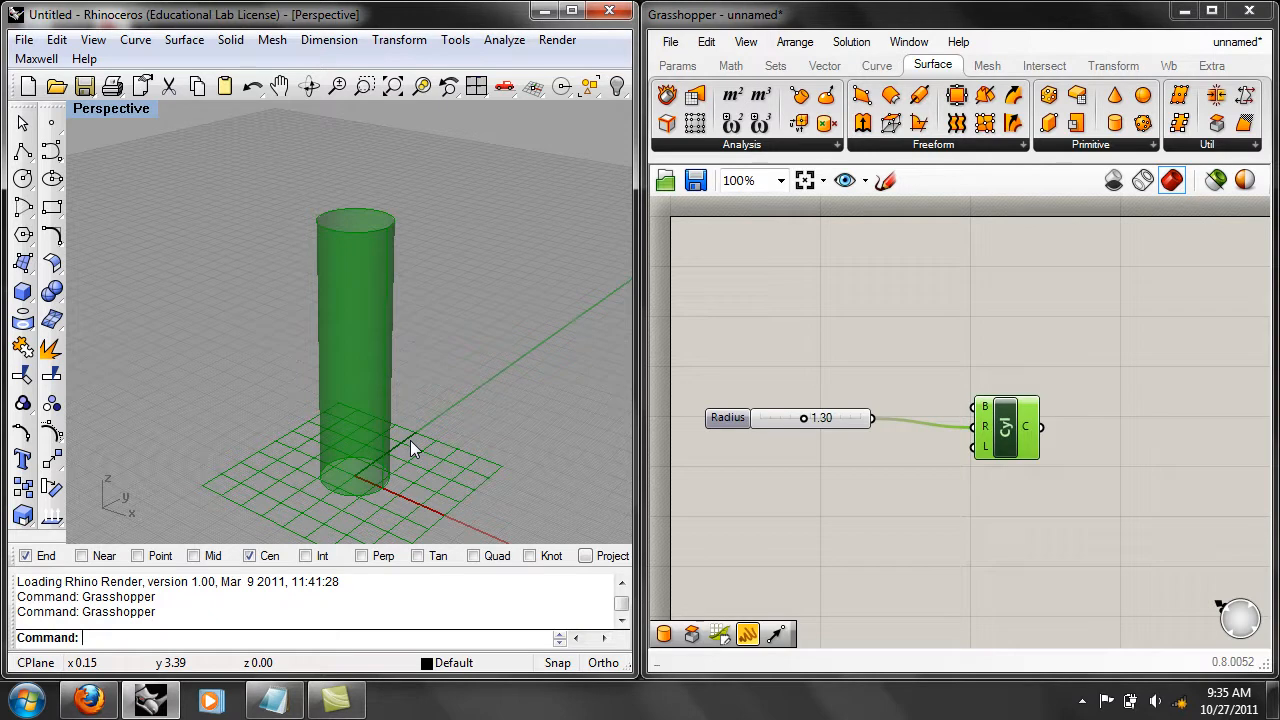
Reduce the Radius slider to 0.70 to make the cylinder thinner.
mouse_move(804, 418)
mouse_down()
mouse_move(768, 420)
mouse_move(800, 423)
mouse_move(780, 422)
mouse_up()
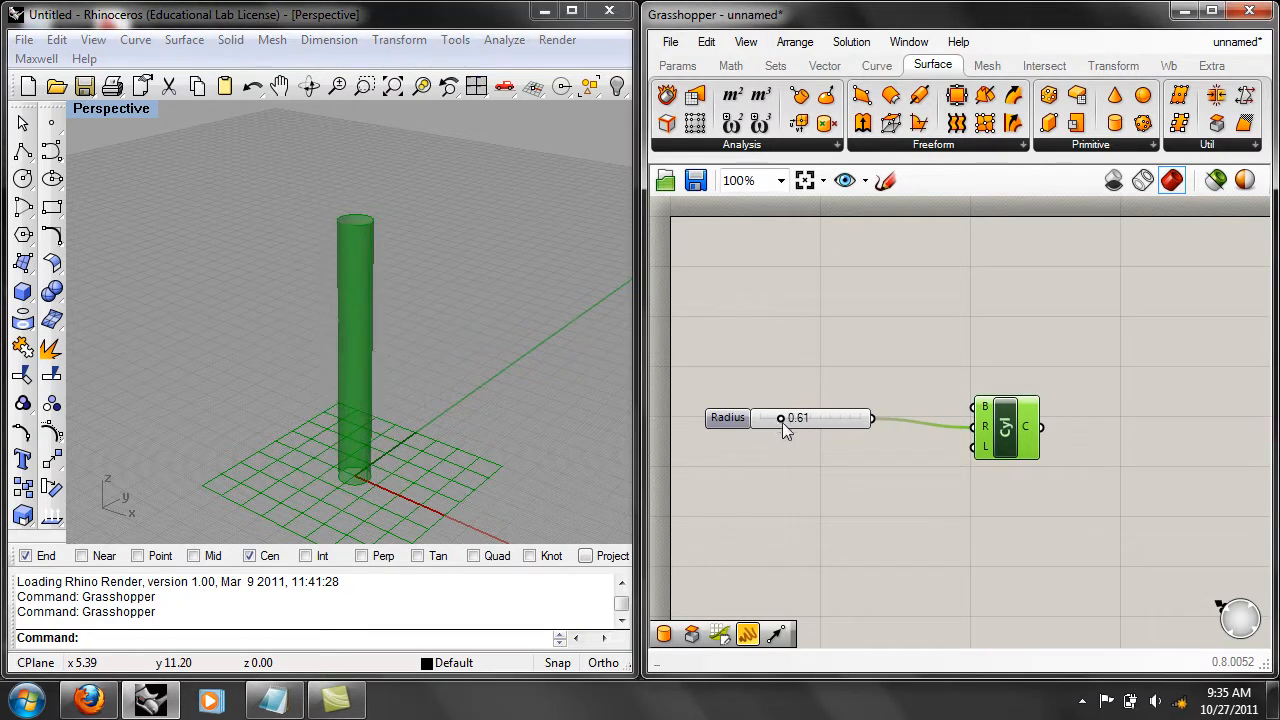
right_drag(384, 414, 608, 394)
mouse_move(779, 417)
mouse_down()
mouse_move(841, 419)
mouse_move(773, 414)
mouse_move(829, 417)
mouse_move(784, 424)
mouse_up()
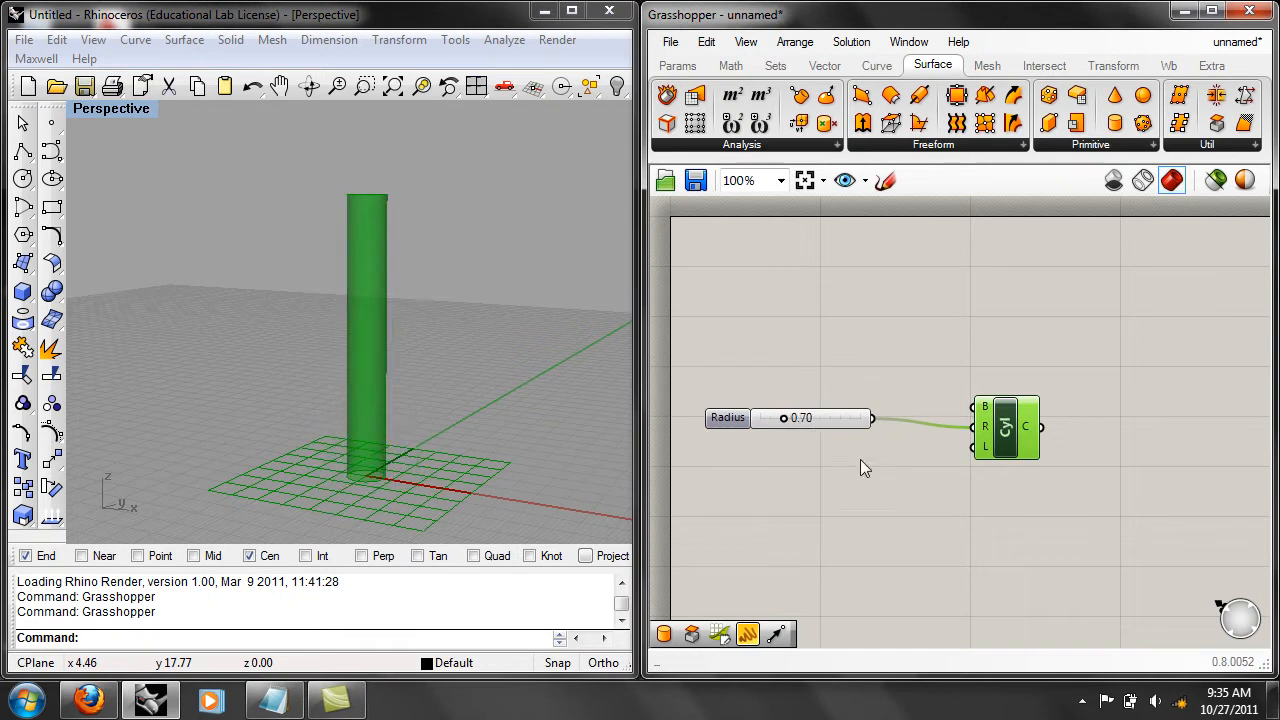
Connect the Radius slider to the Cylinder's L input as well and set the slider to 1.57.
click(840, 425)
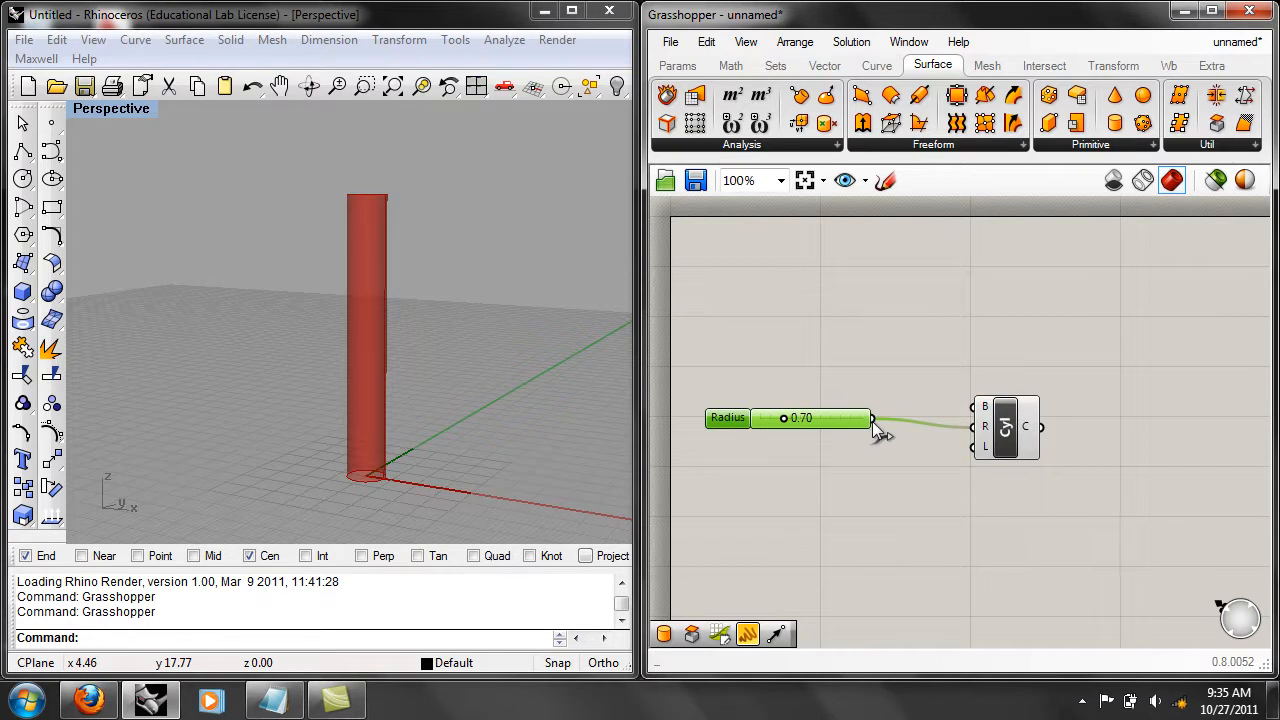
drag(874, 420, 975, 447)
drag(786, 420, 813, 423)
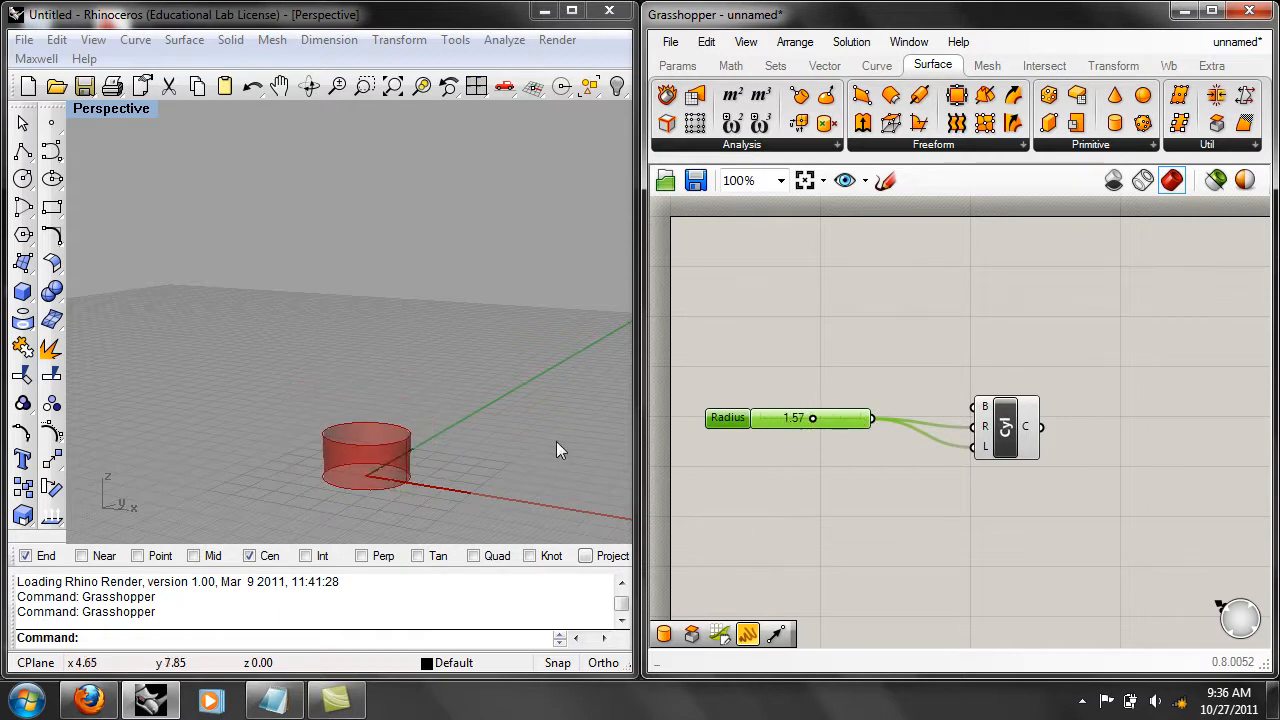
right_drag(557, 441, 536, 468)
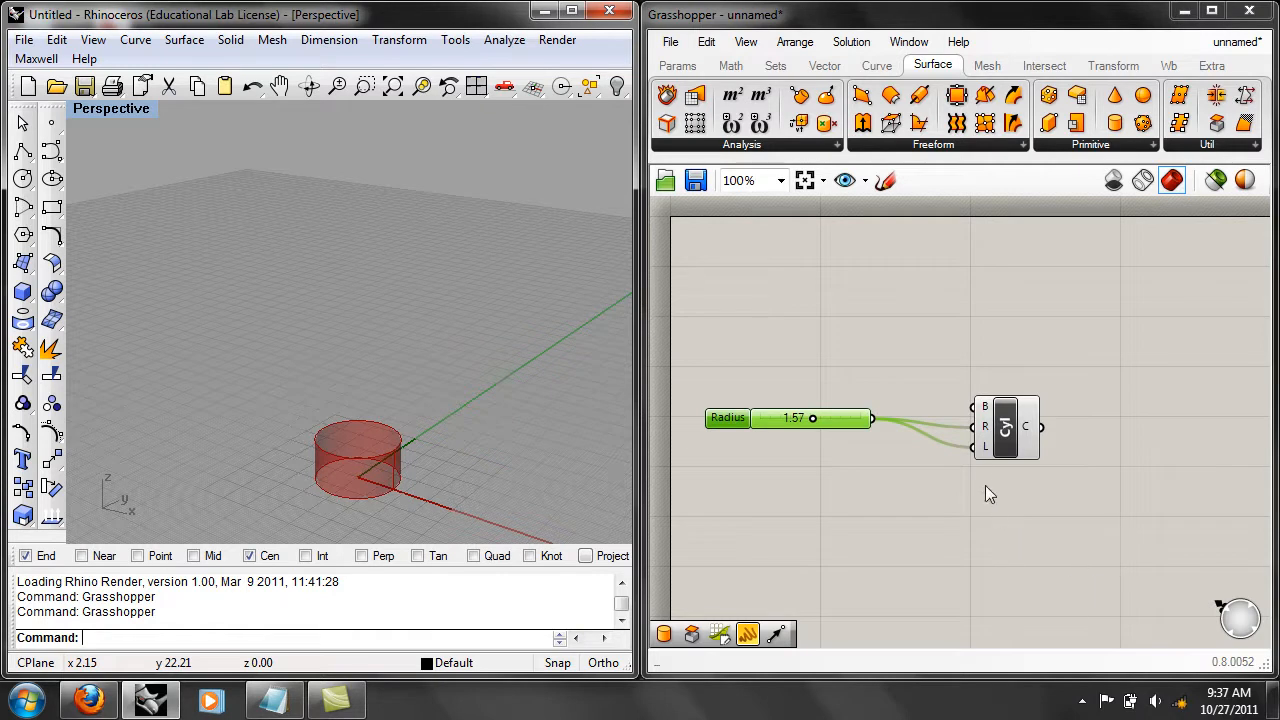
Disconnect the Radius slider from the Cylinder component's L input.
mouse_move(982, 457)
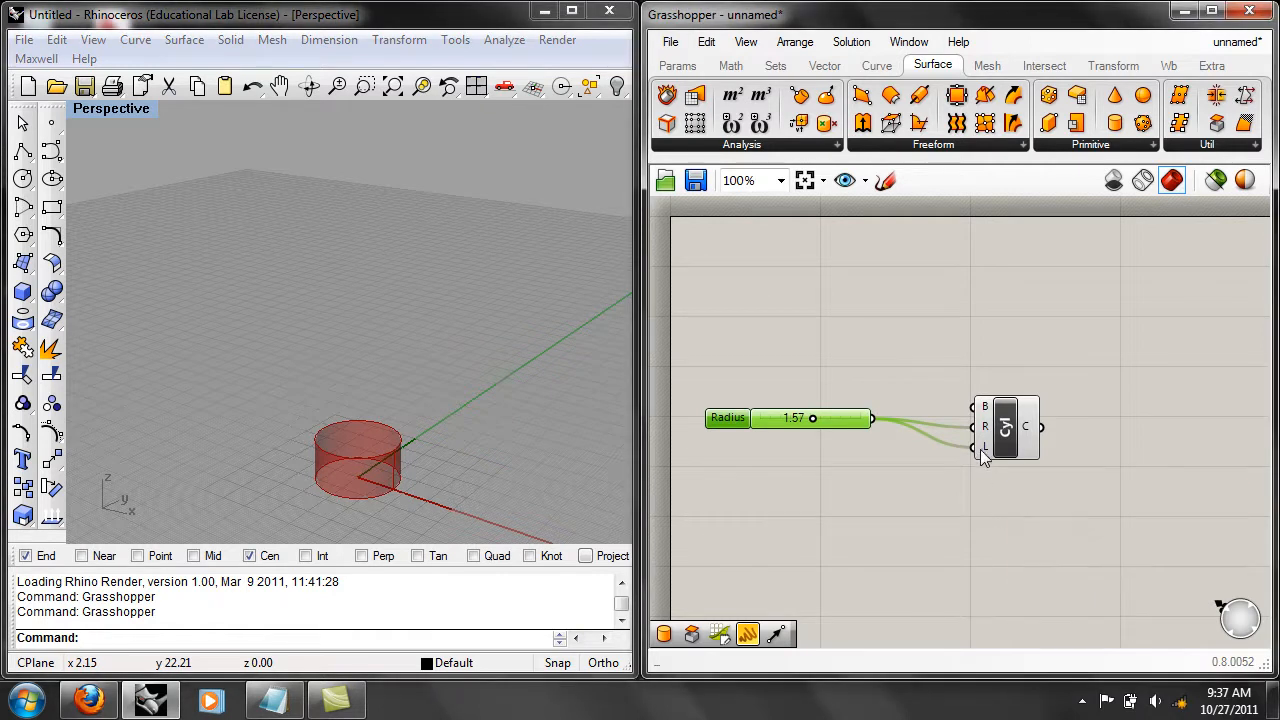
right_click(982, 448)
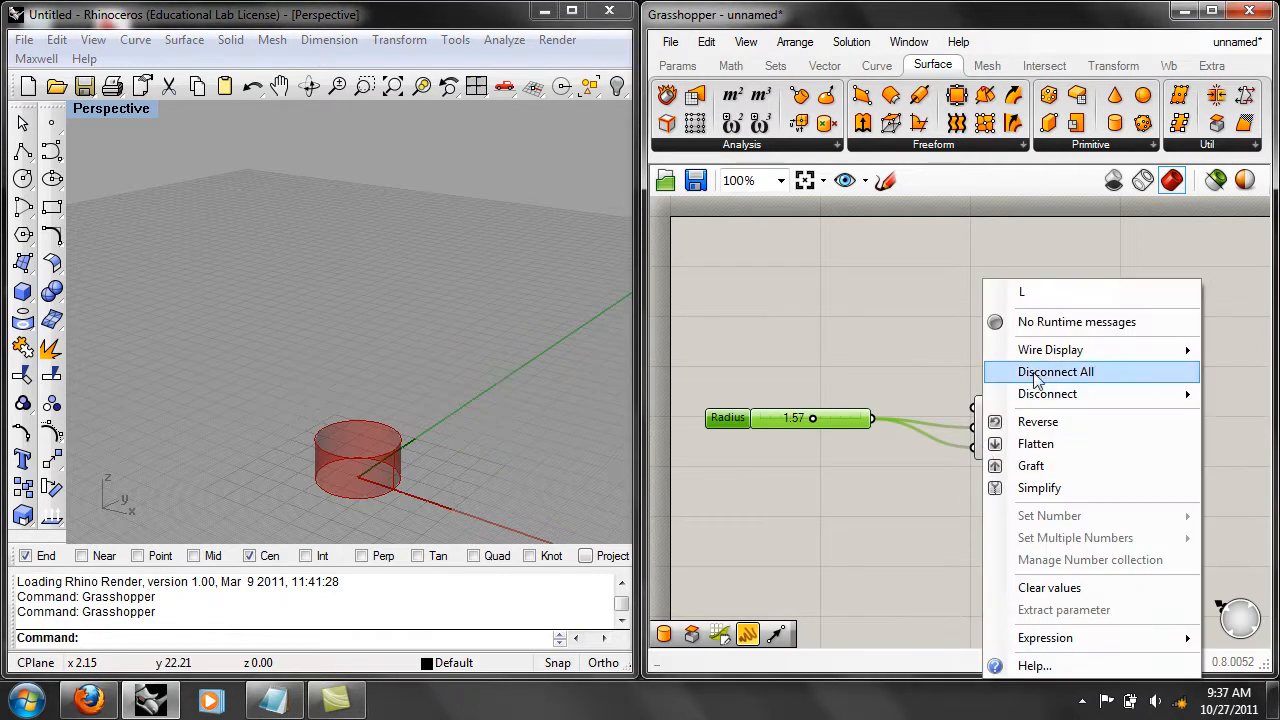
mouse_move(1038, 400)
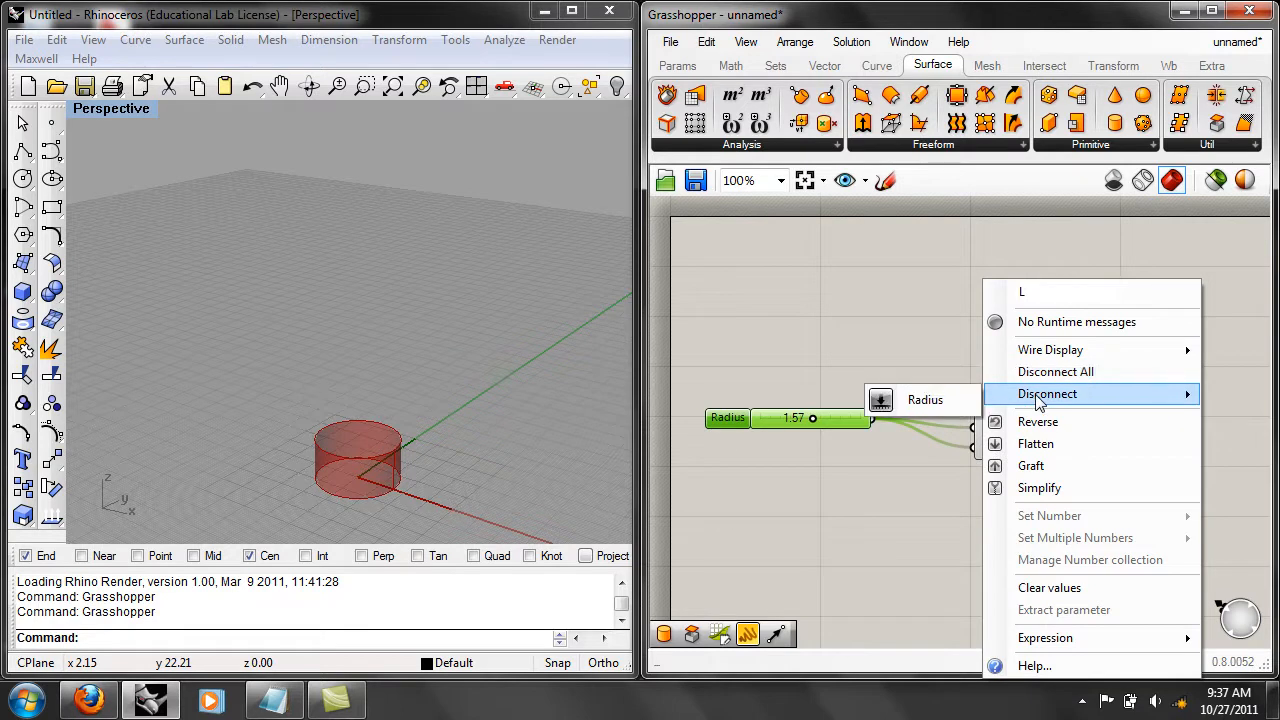
click(939, 404)
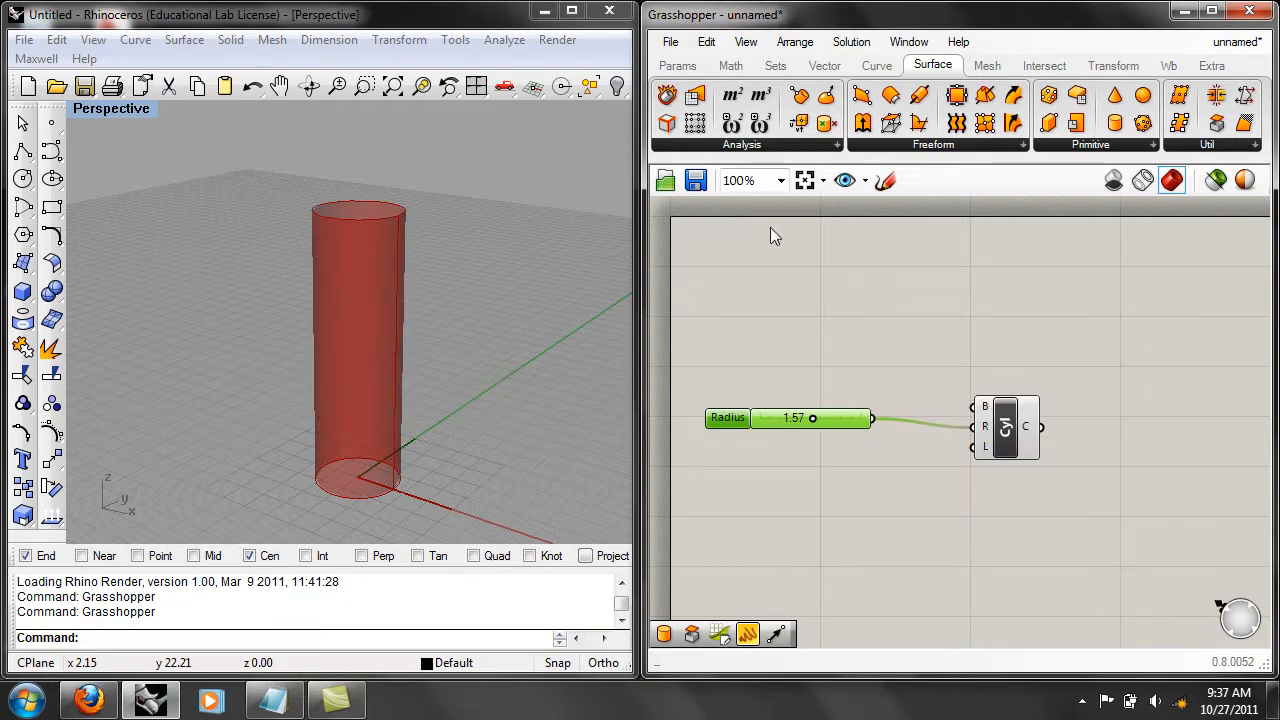
Delete the Radius slider and the Cylinder component from the Grasshopper canvas.
click(706, 41)
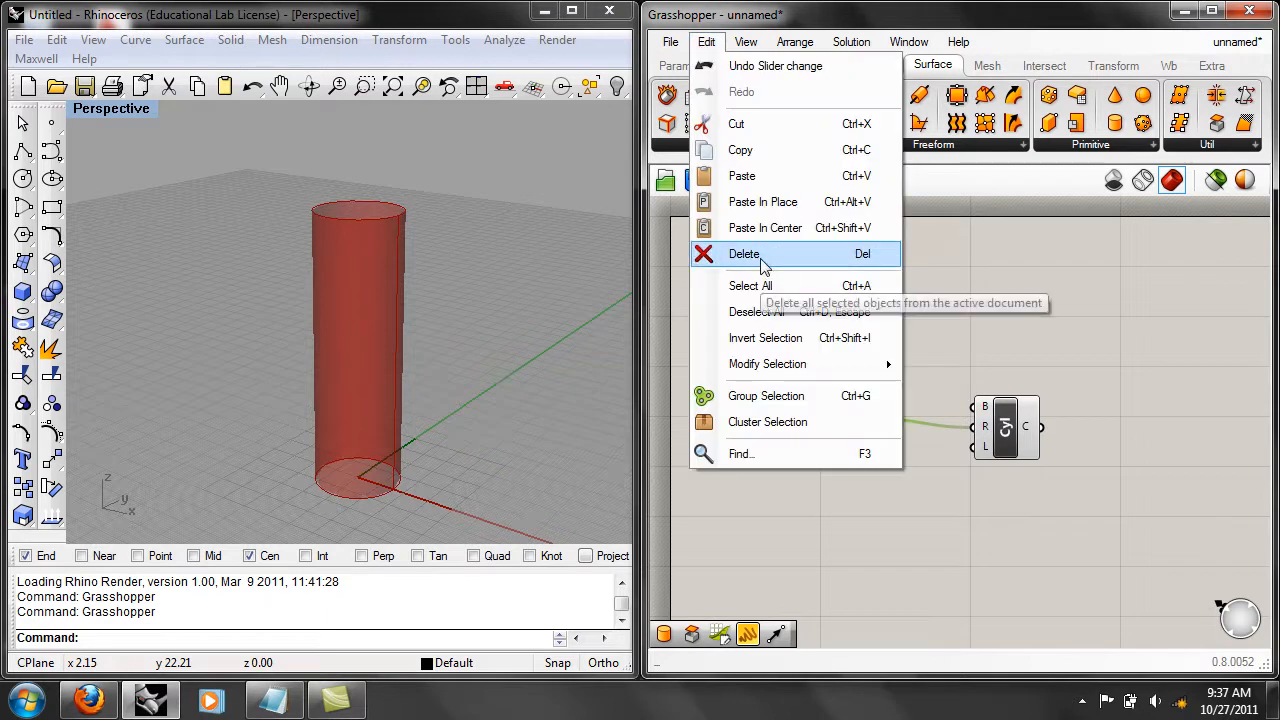
click(760, 254)
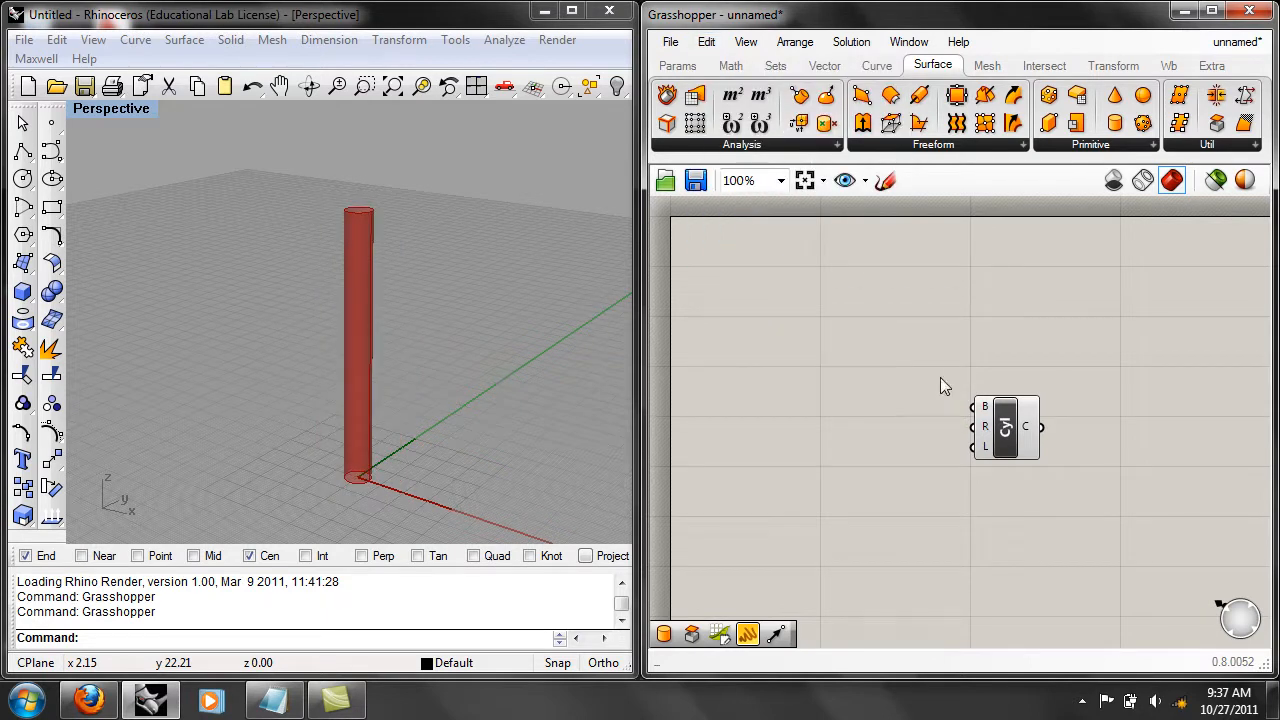
click(1012, 428)
click(706, 41)
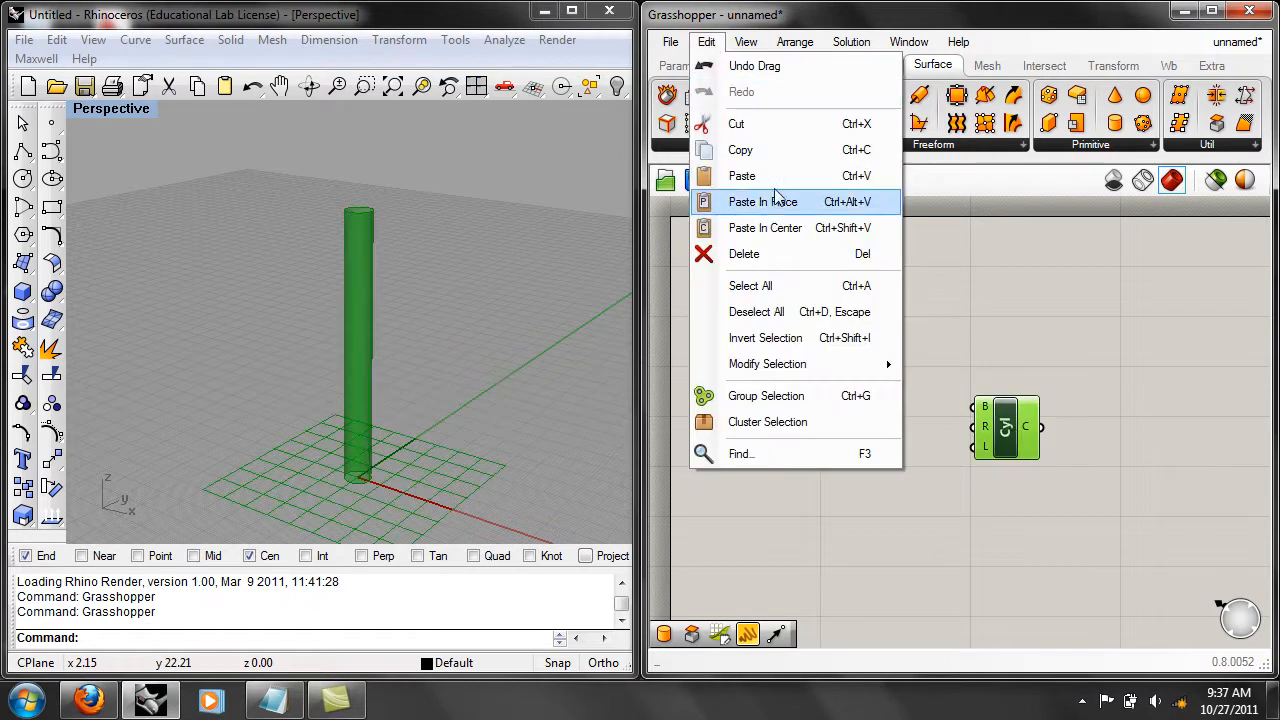
click(745, 254)
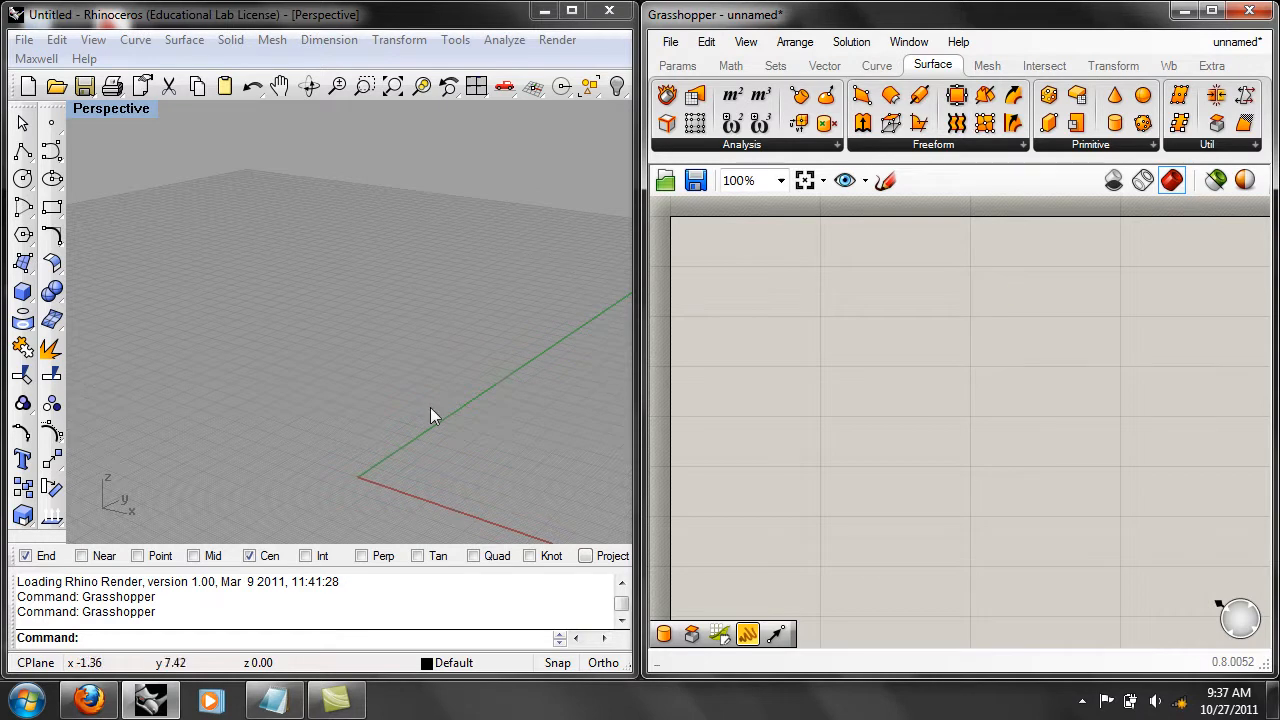
Draw a closed five-pointed star polyline around the origin in Rhino's Perspective viewport.
right_drag(443, 357, 440, 322)
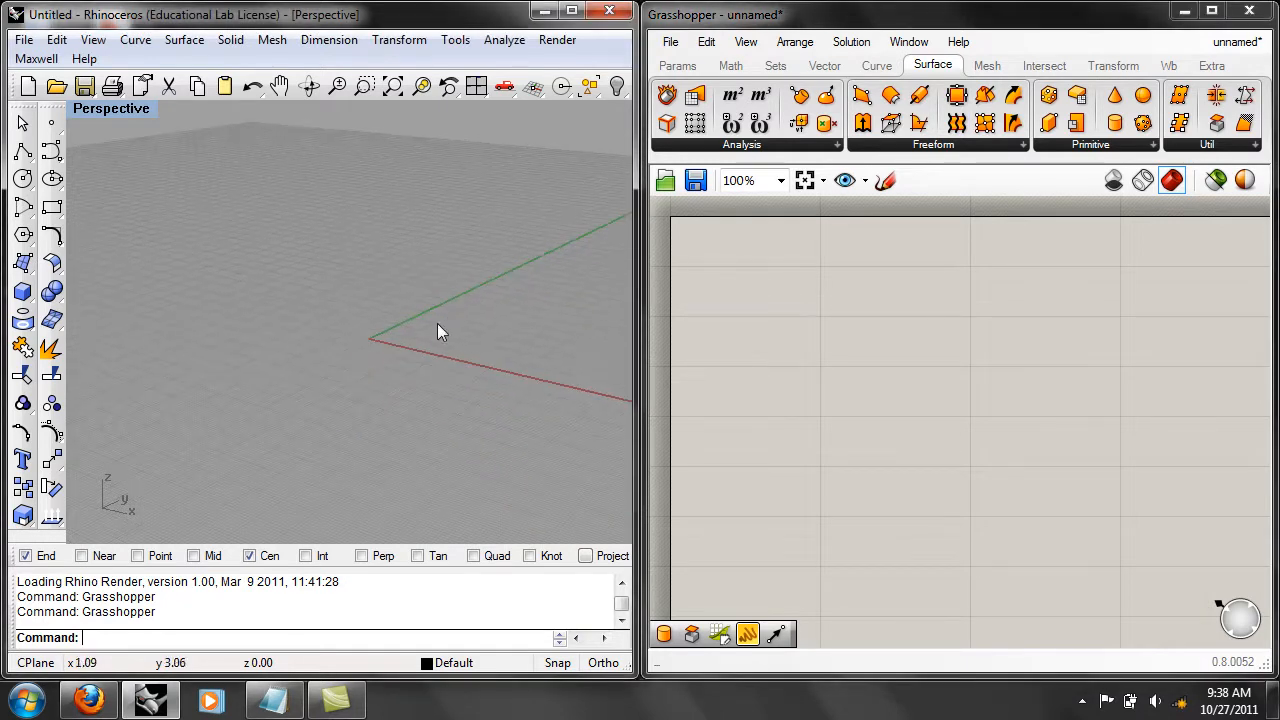
right_drag(286, 351, 357, 337)
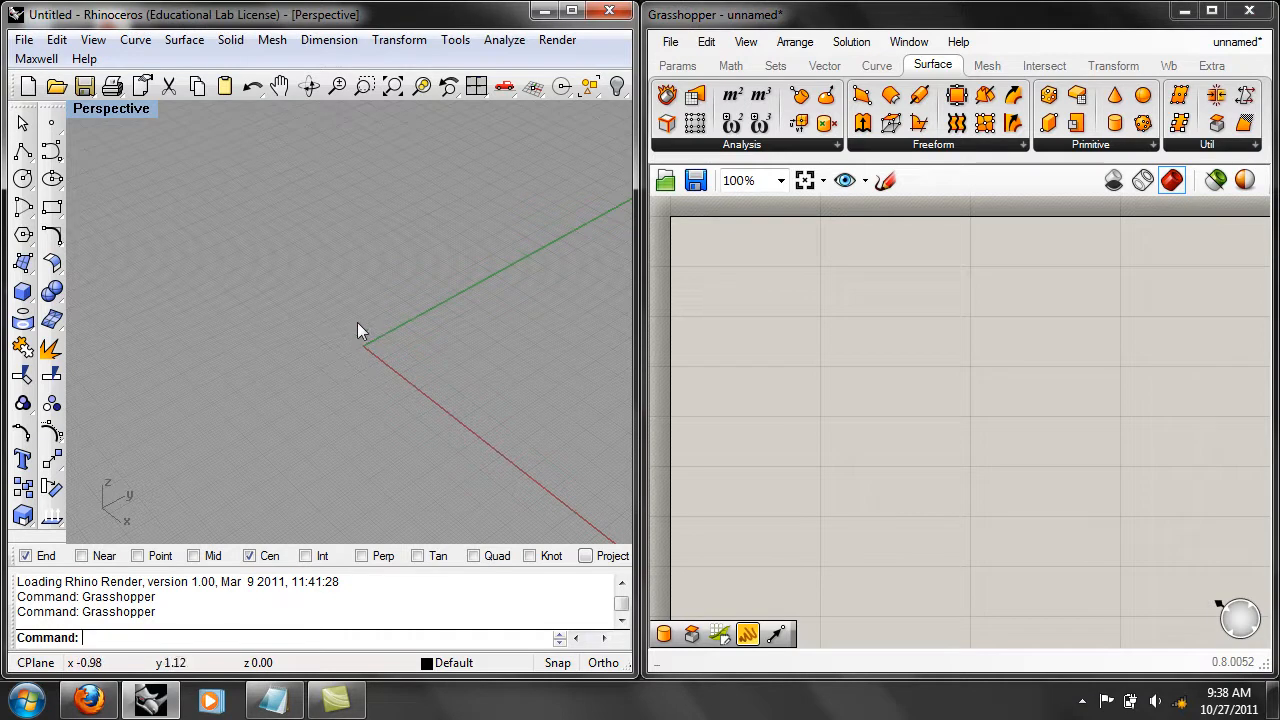
click(23, 153)
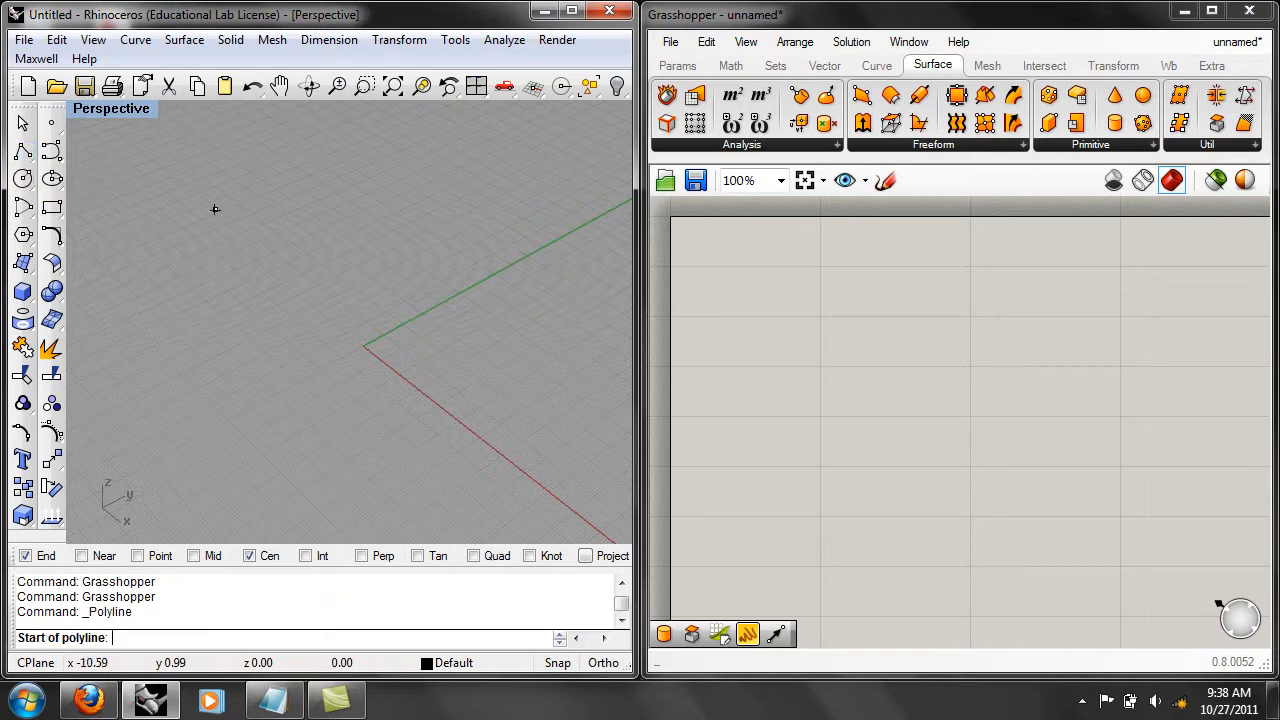
click(385, 326)
click(347, 260)
click(348, 325)
click(259, 327)
click(337, 349)
click(308, 437)
click(362, 384)
click(460, 409)
click(399, 357)
click(462, 292)
click(385, 326)
Place a Curve geometry parameter on the empty Grasshopper canvas.
right_drag(473, 328, 470, 301)
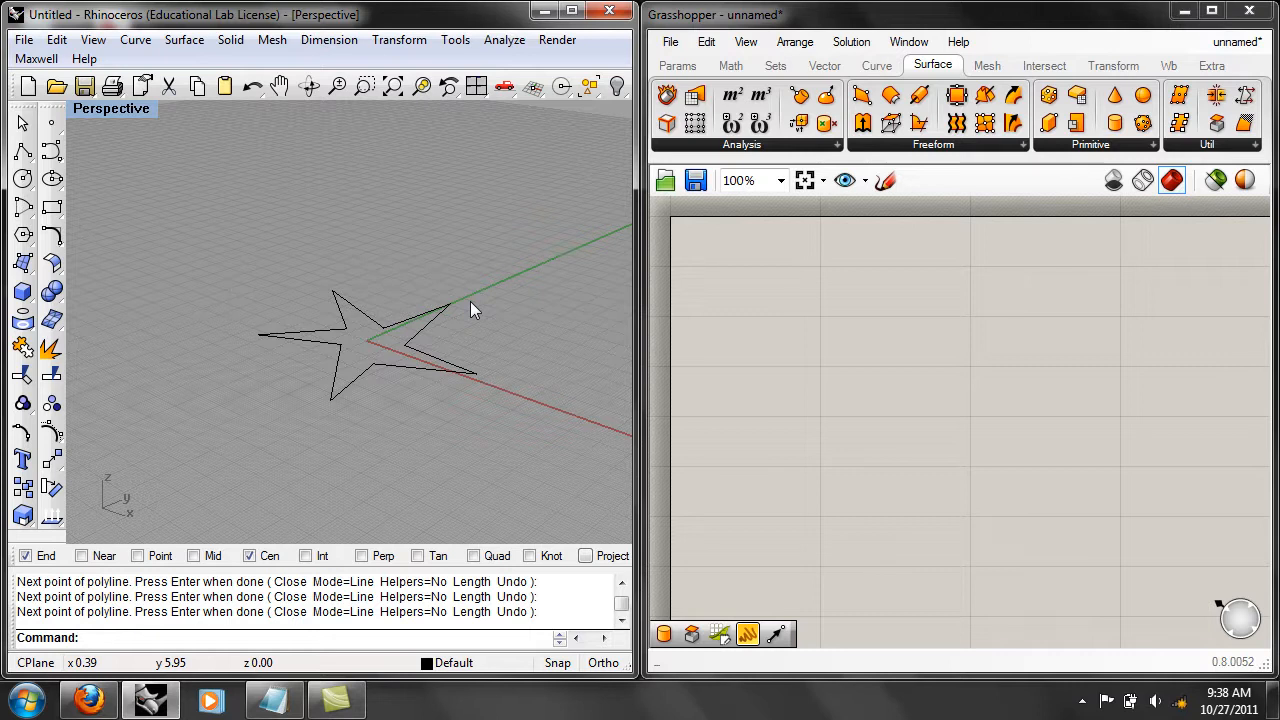
right_drag(508, 363, 487, 388)
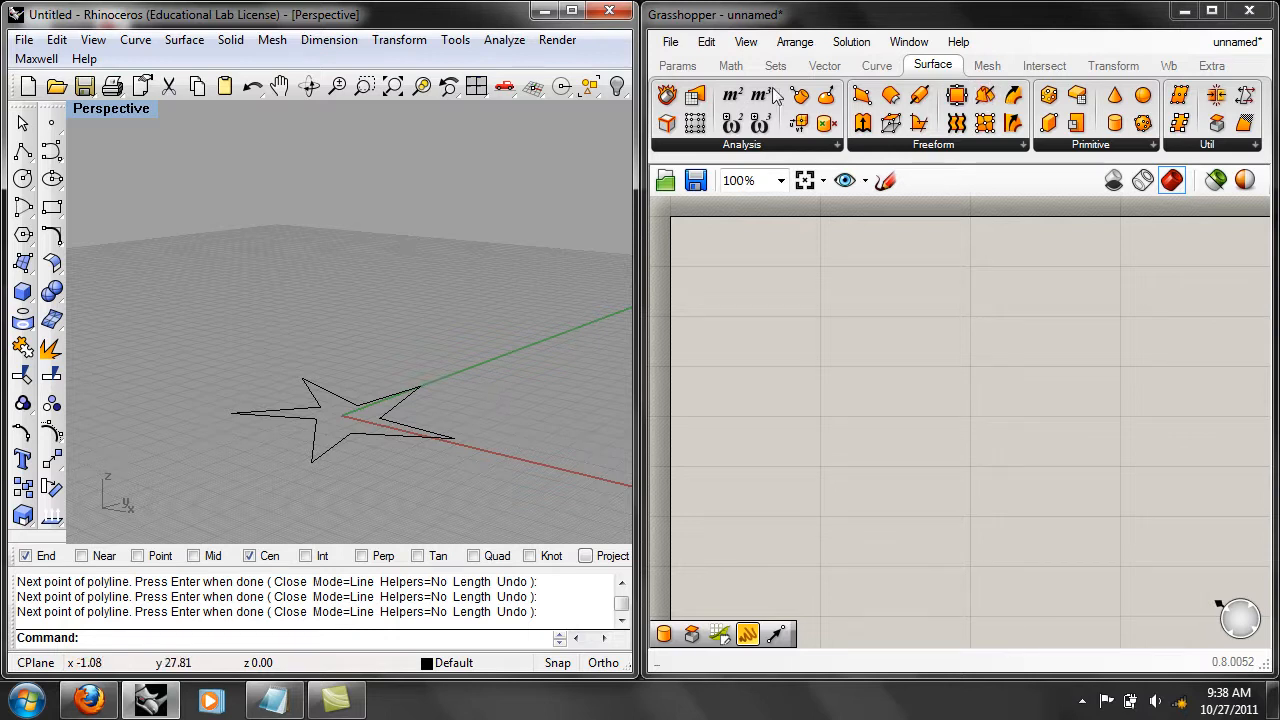
right_drag(453, 210, 359, 413)
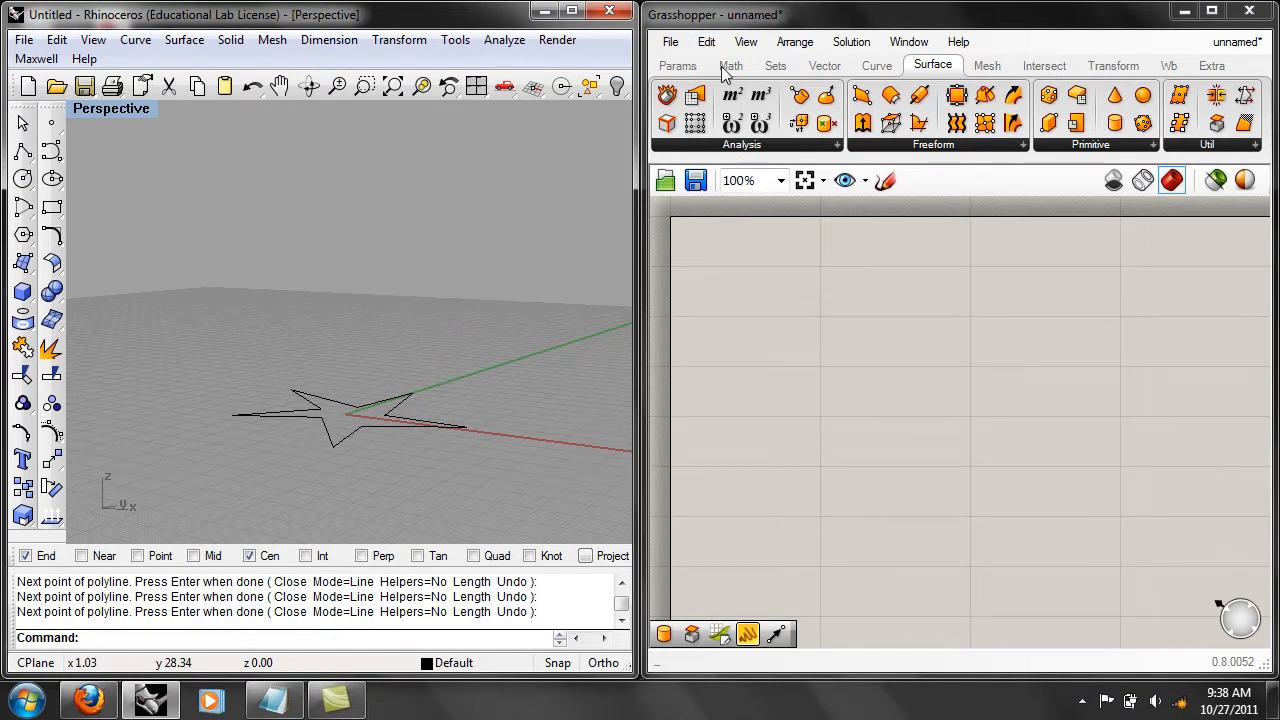
click(688, 70)
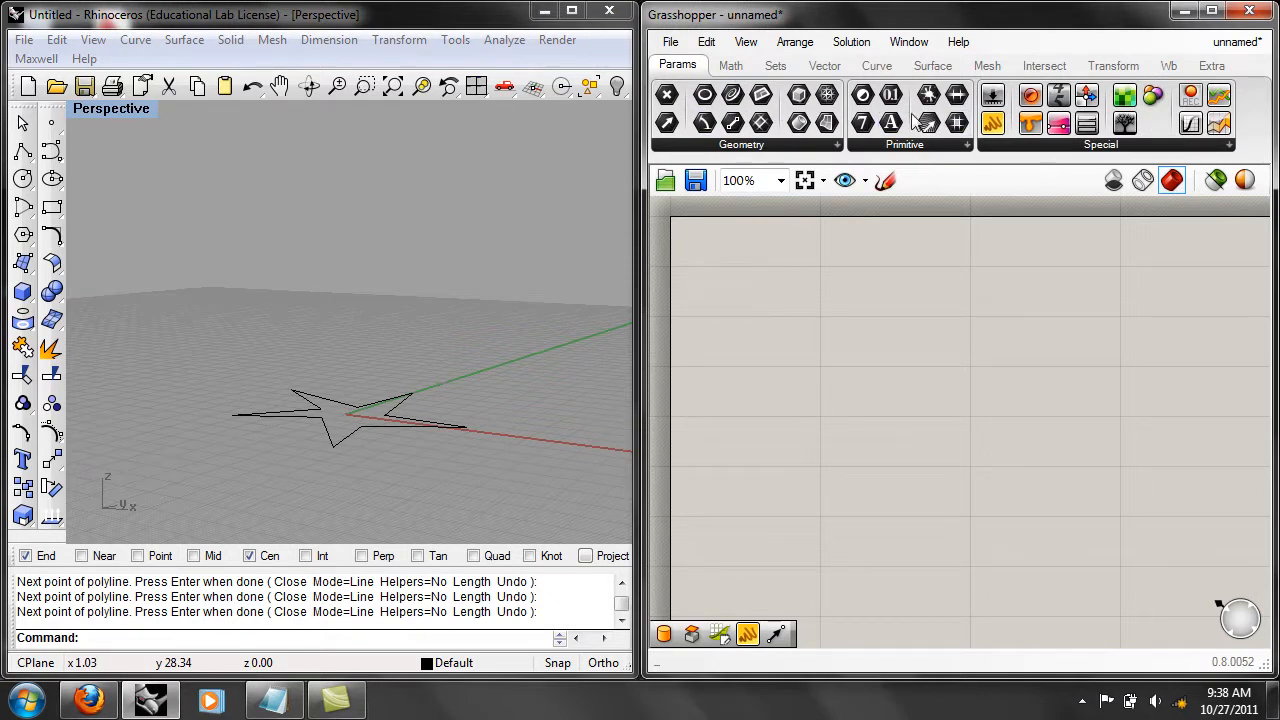
click(737, 144)
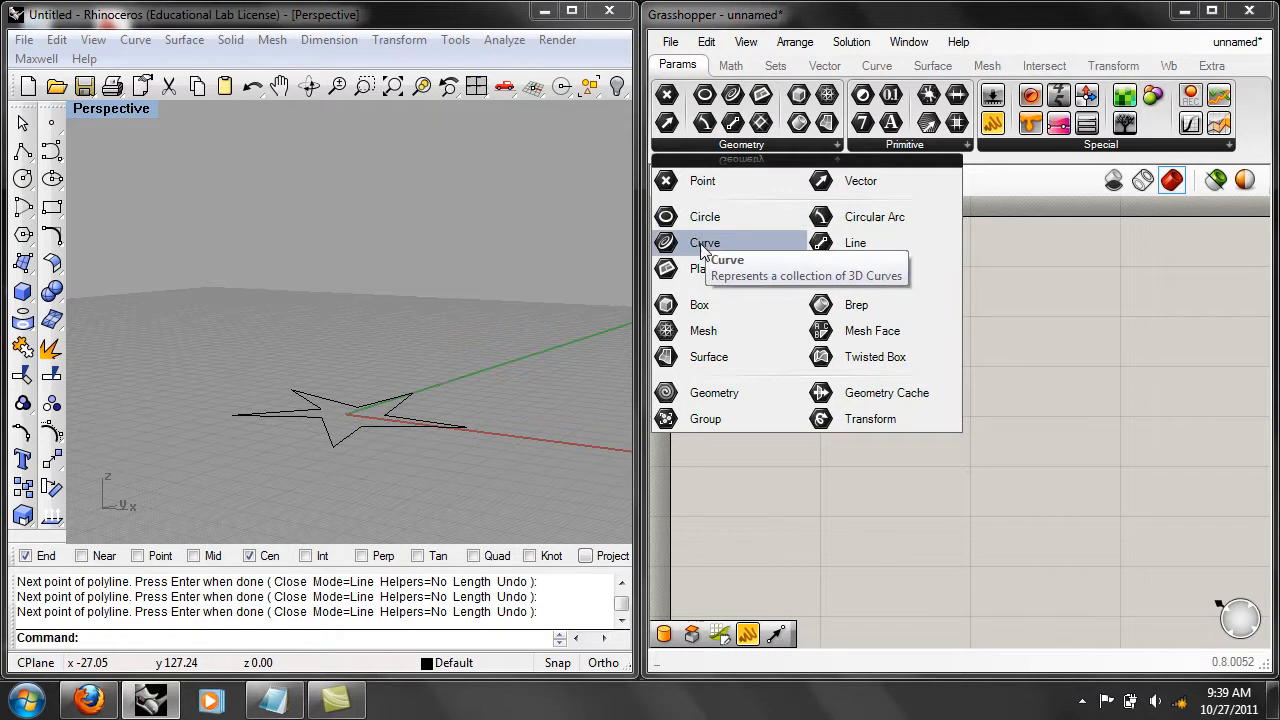
drag(703, 250, 763, 356)
drag(861, 389, 826, 383)
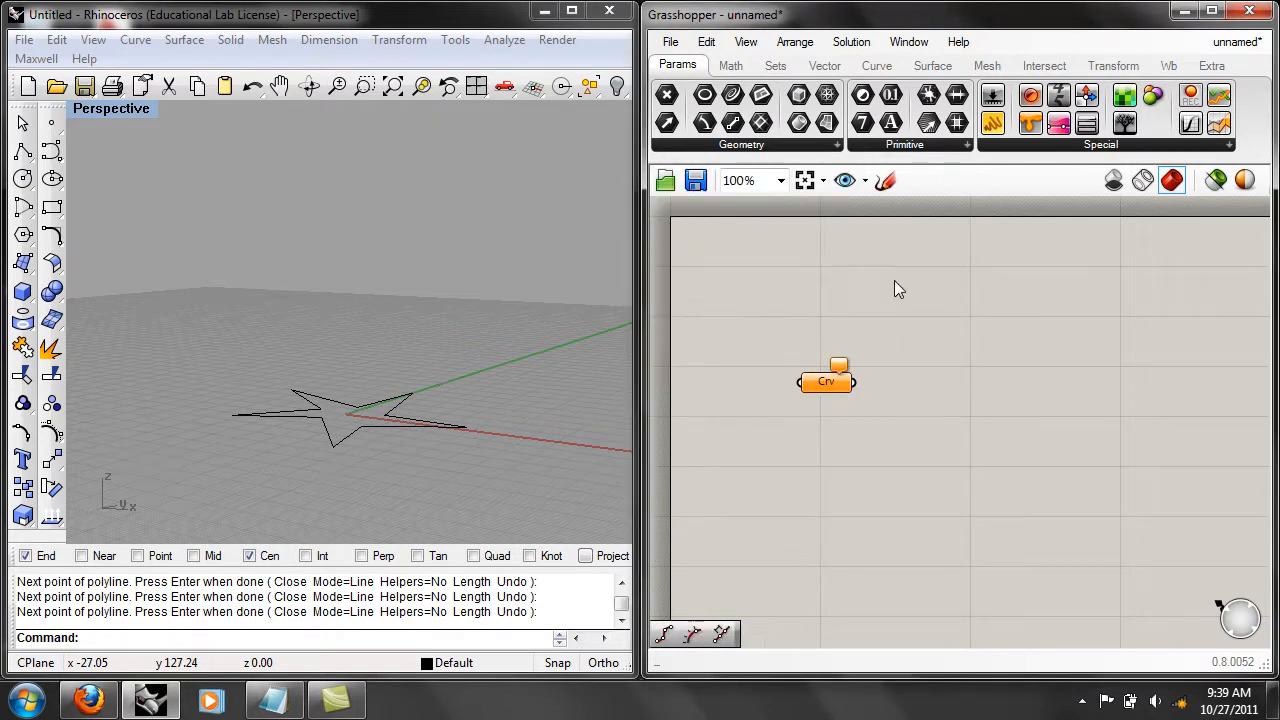
double_click(904, 310)
text(curve)
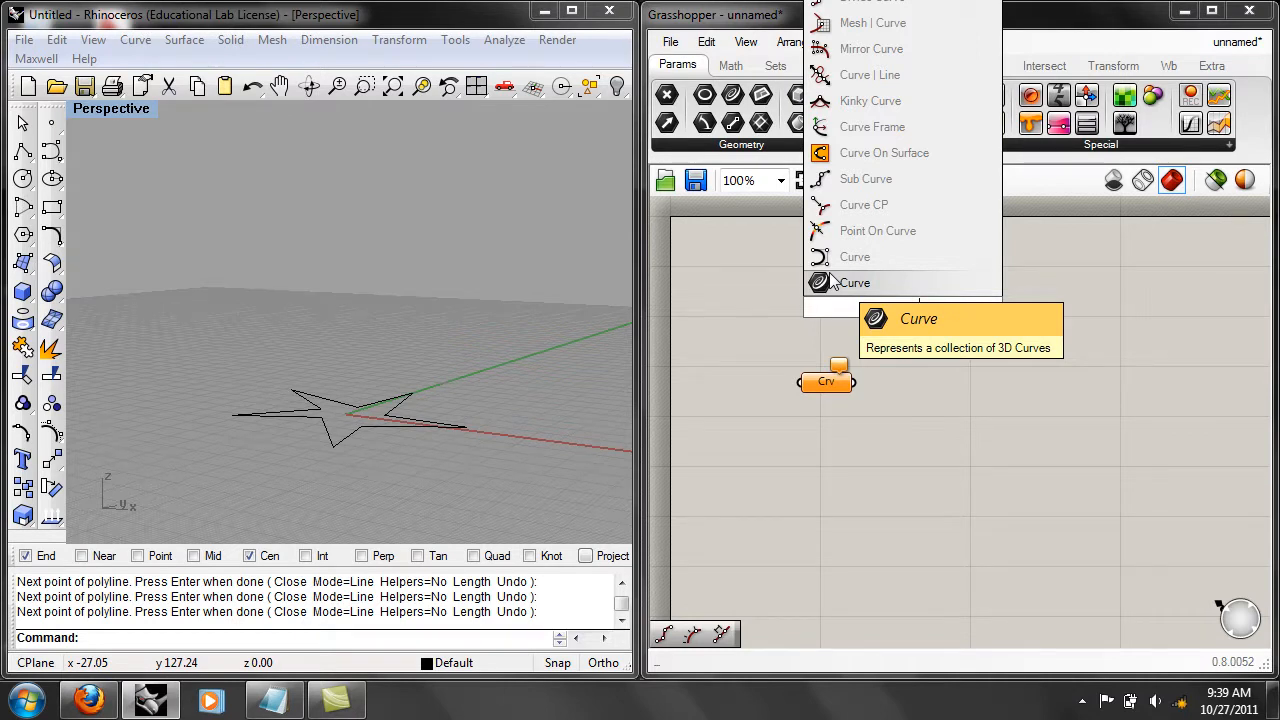
click(768, 311)
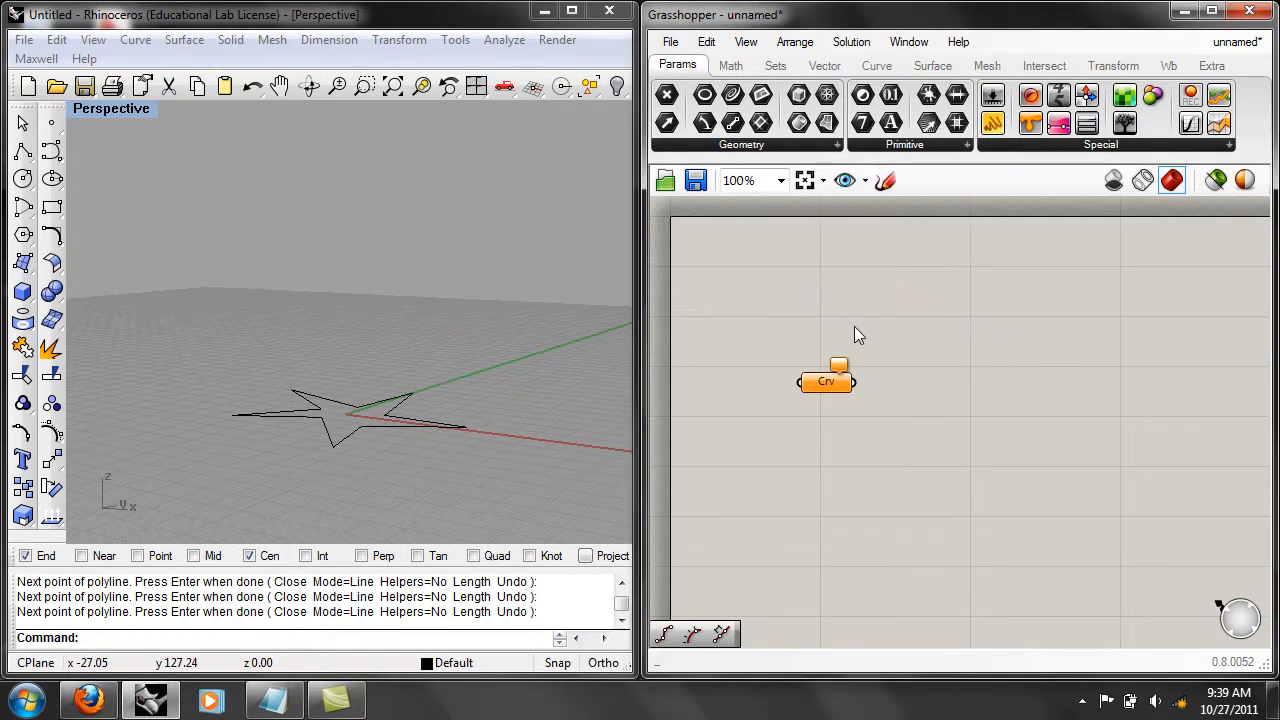
Set the star polyline from Rhino as the single referenced curve of the Curve parameter.
click(835, 388)
right_click(833, 383)
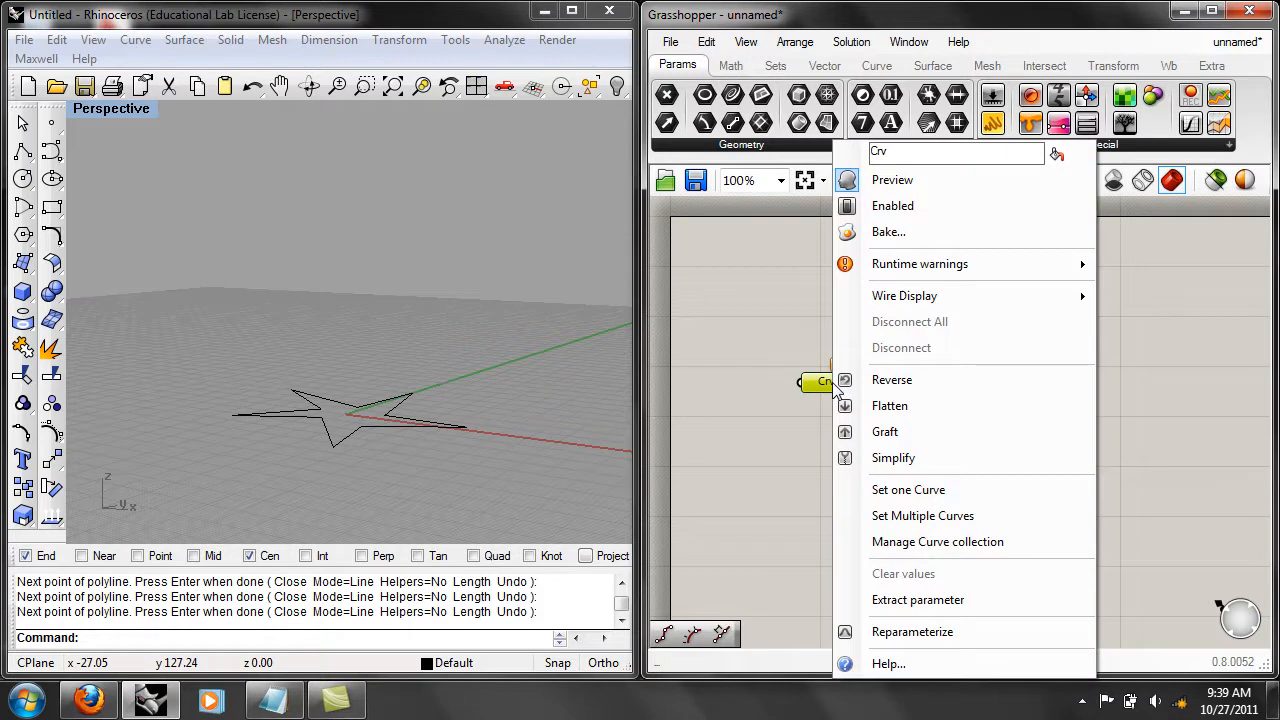
click(903, 495)
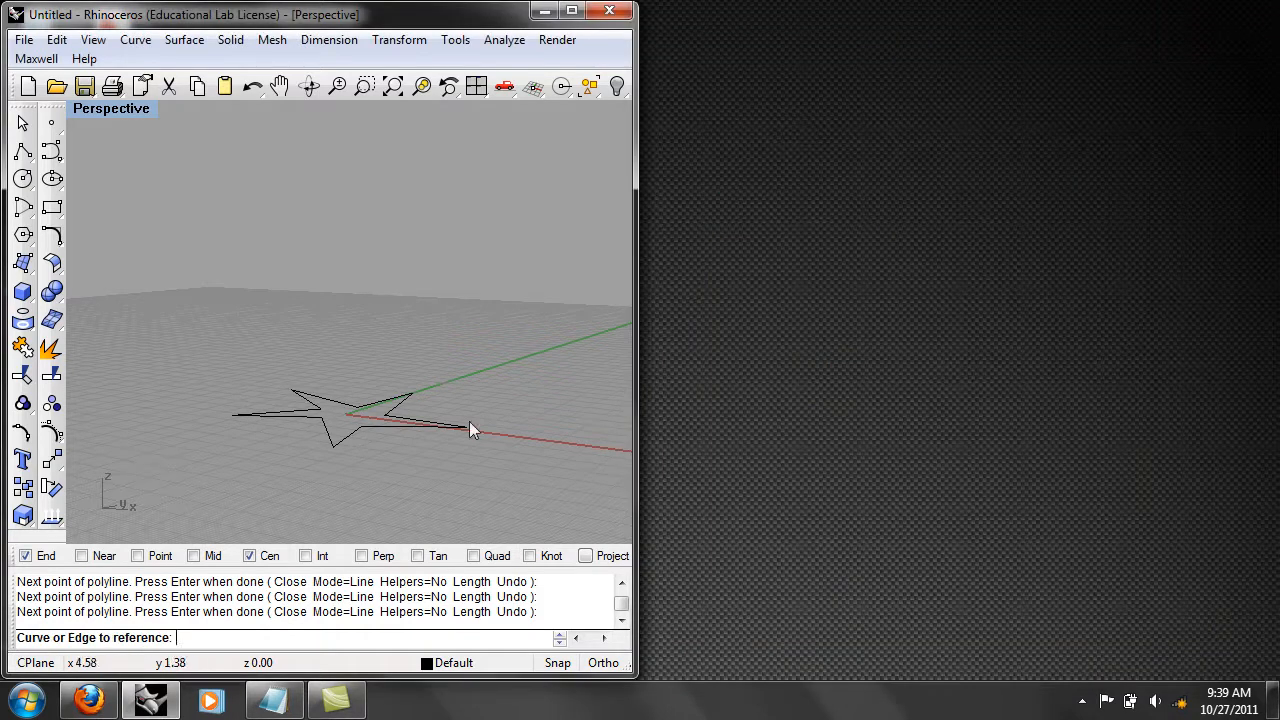
click(404, 426)
right_drag(436, 428, 412, 494)
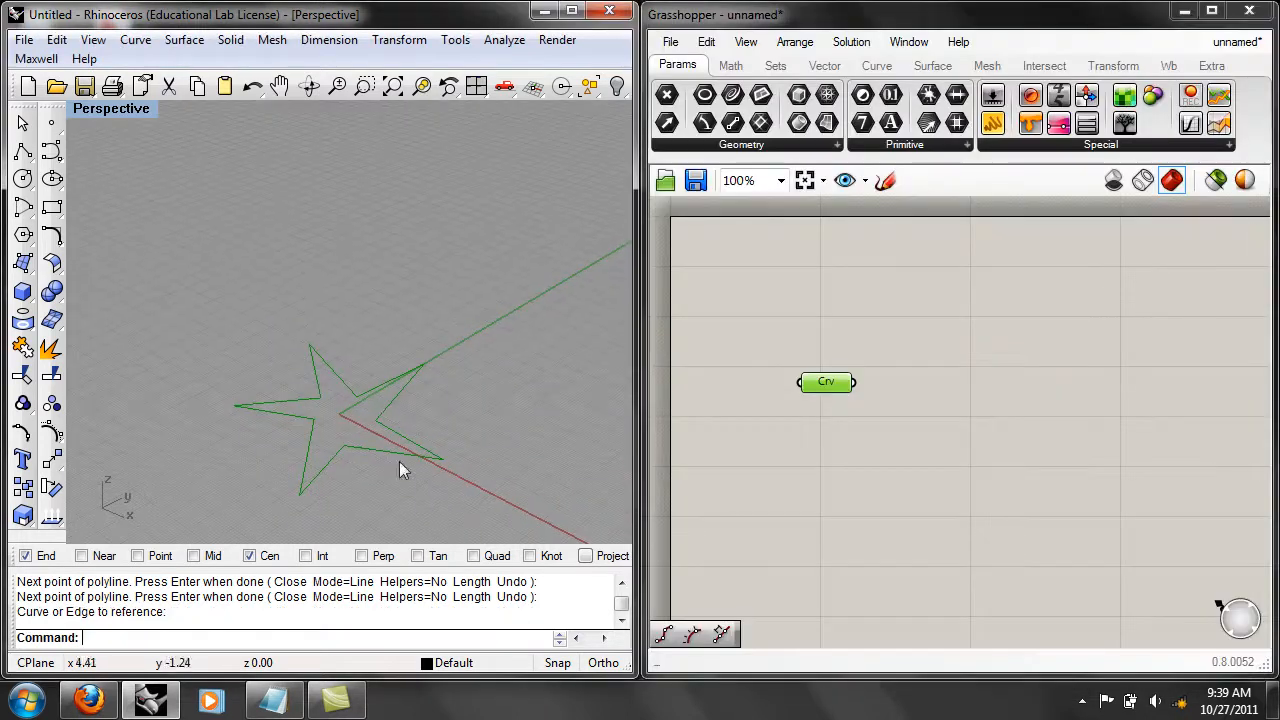
right_drag(325, 441, 366, 421)
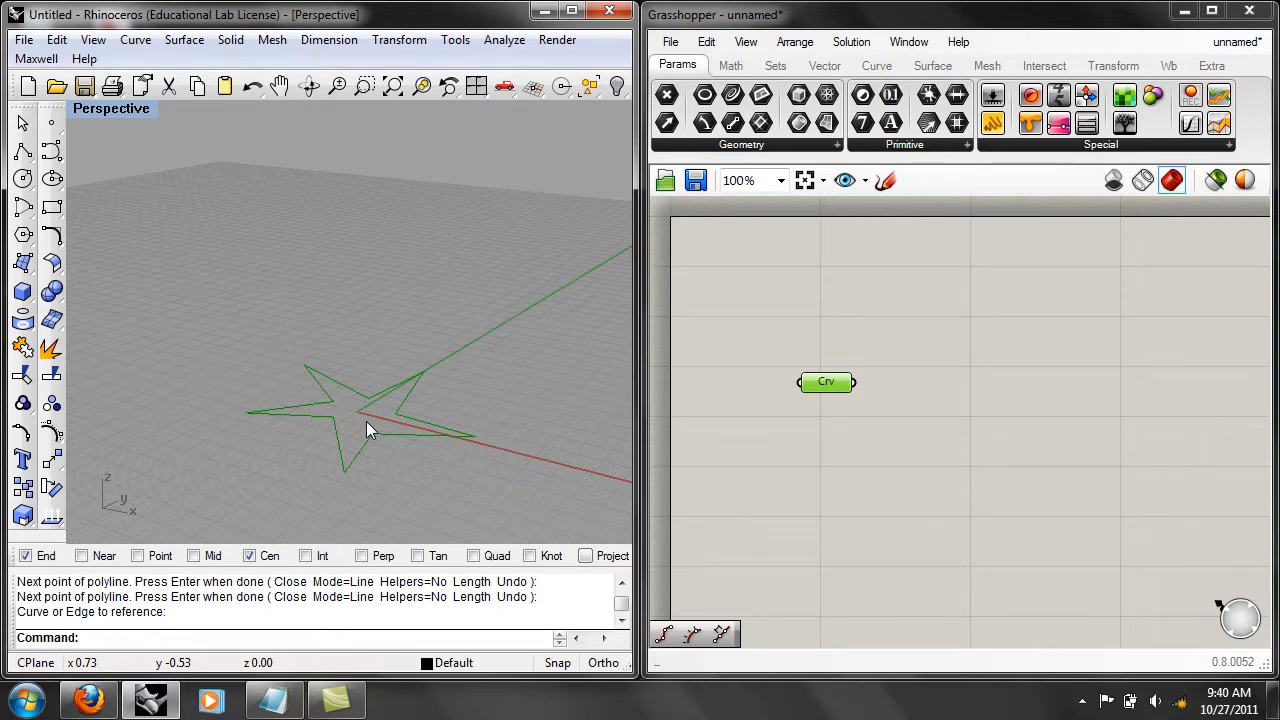
click(405, 401)
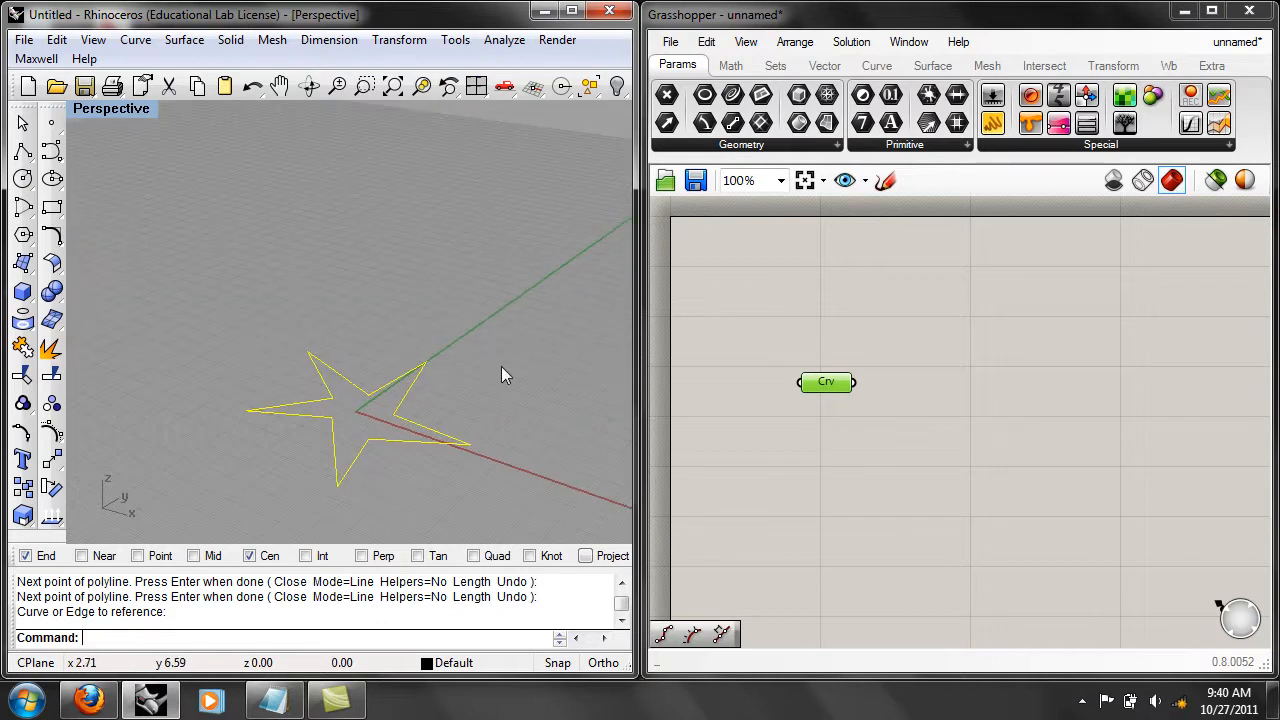
scroll(491, 415, up, 3)
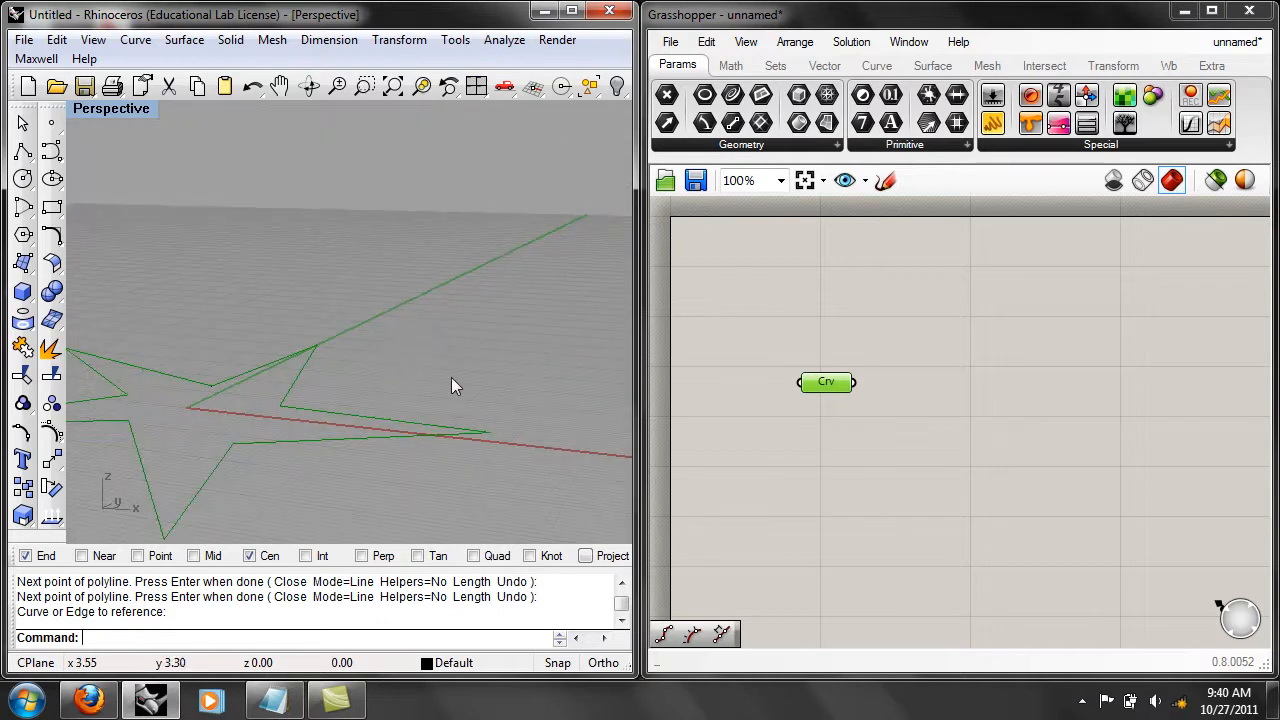
scroll(421, 352, down, 4)
Move the Curve parameter slightly lower on the canvas and deselect it.
click(815, 396)
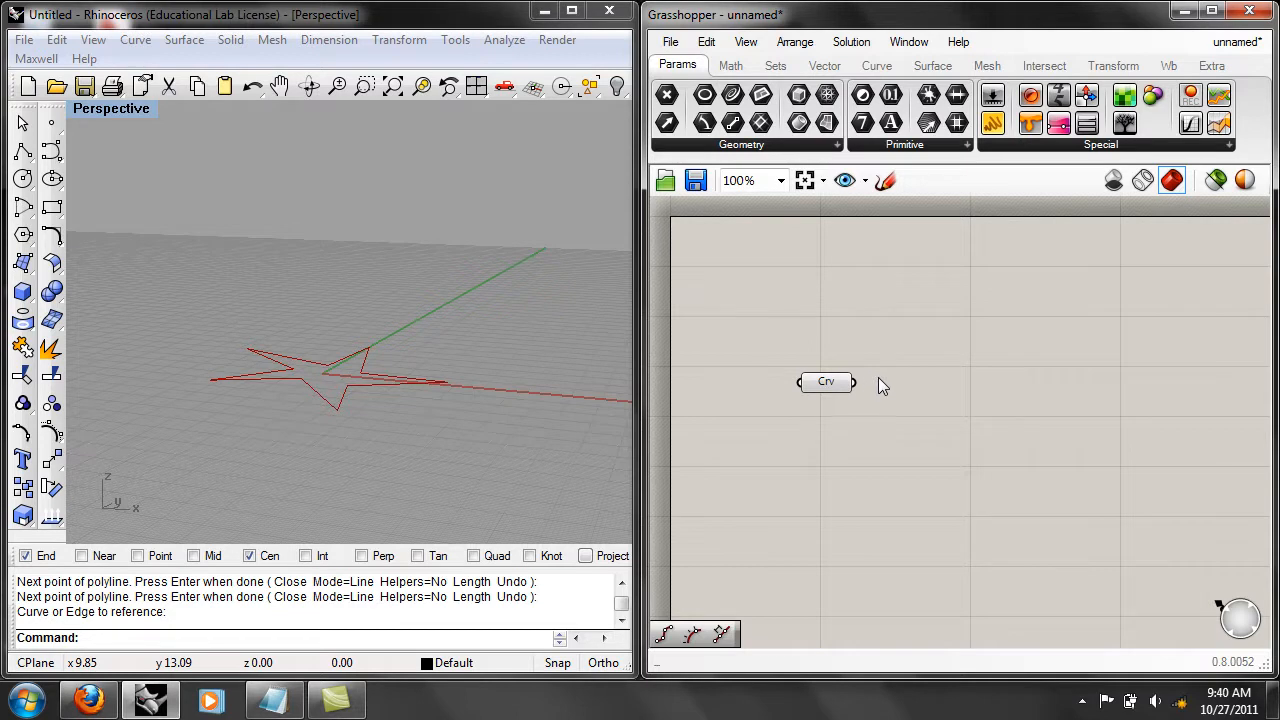
drag(826, 381, 829, 426)
click(1026, 439)
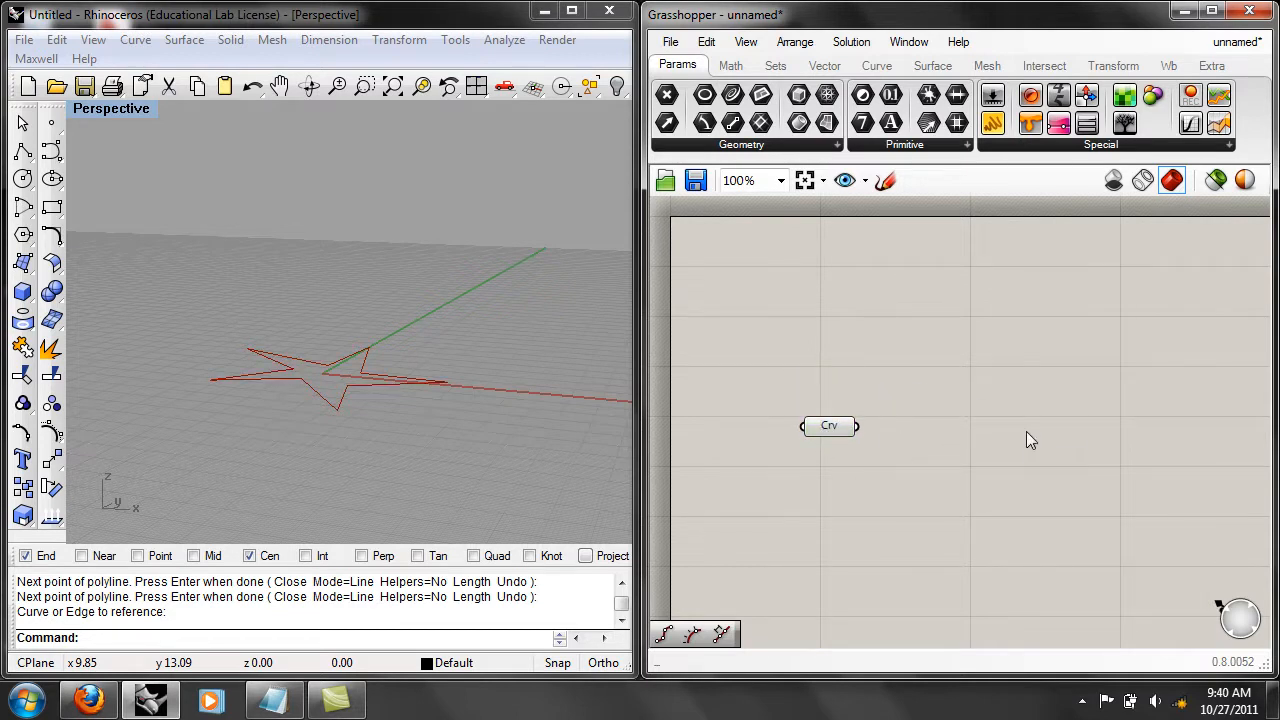
Add an Extrude component and position it beside the Curve parameter, leaving space between them for a wire.
double_click(930, 373)
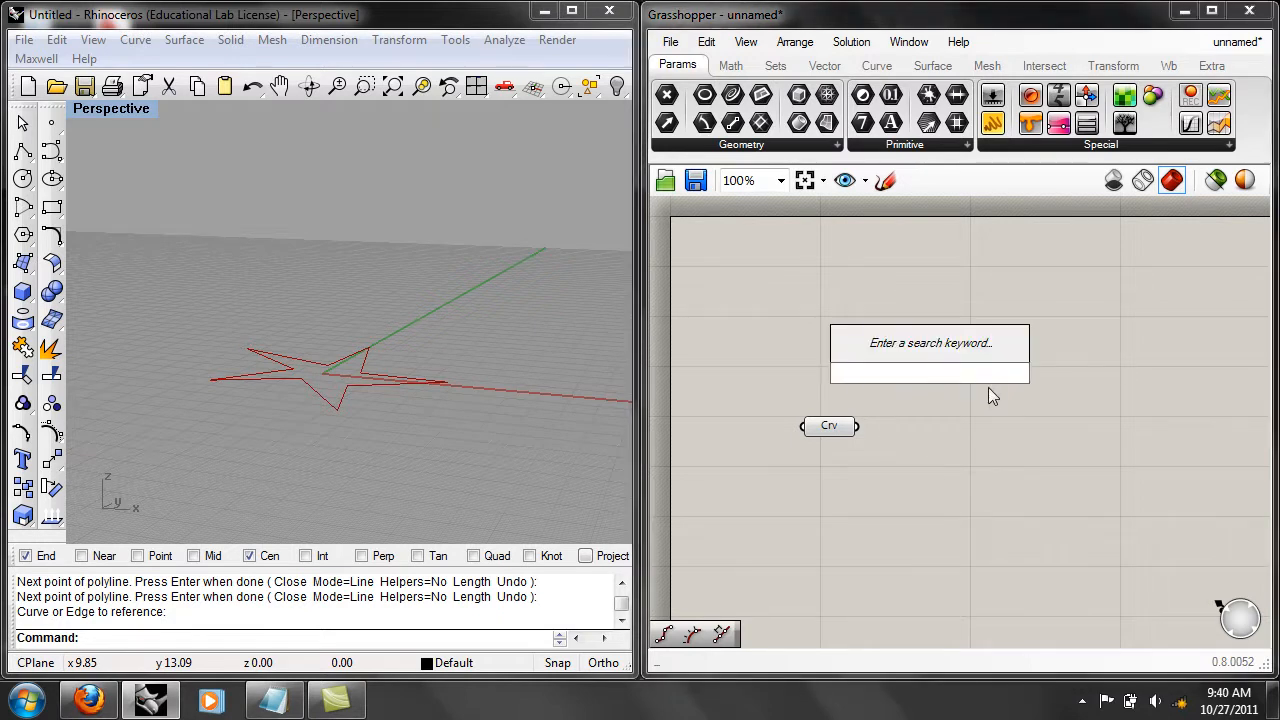
text(extru)
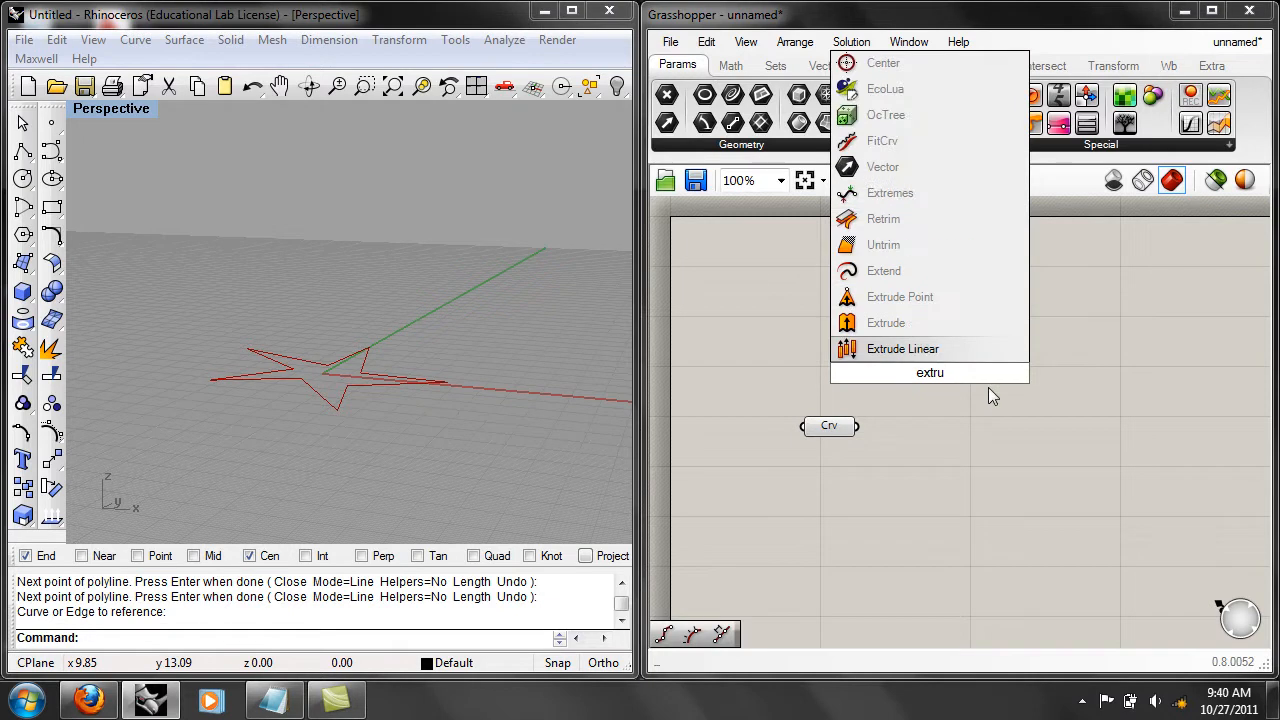
key(Up)
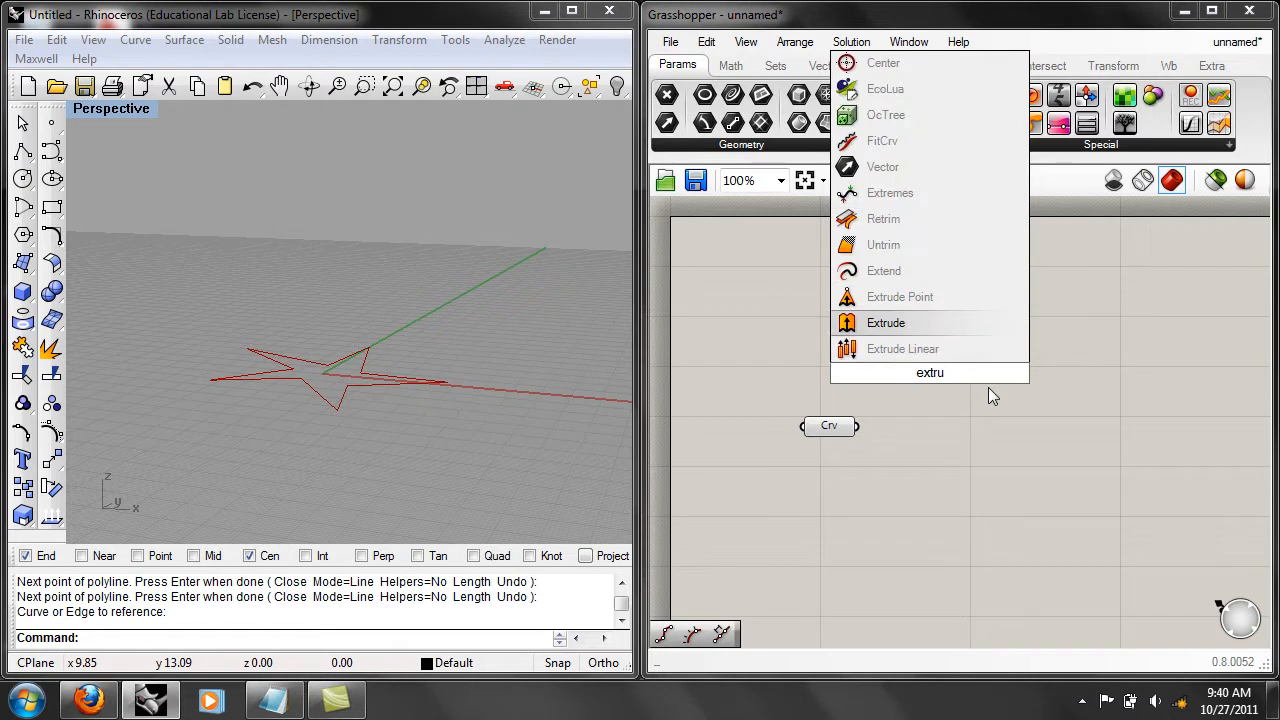
key(Return)
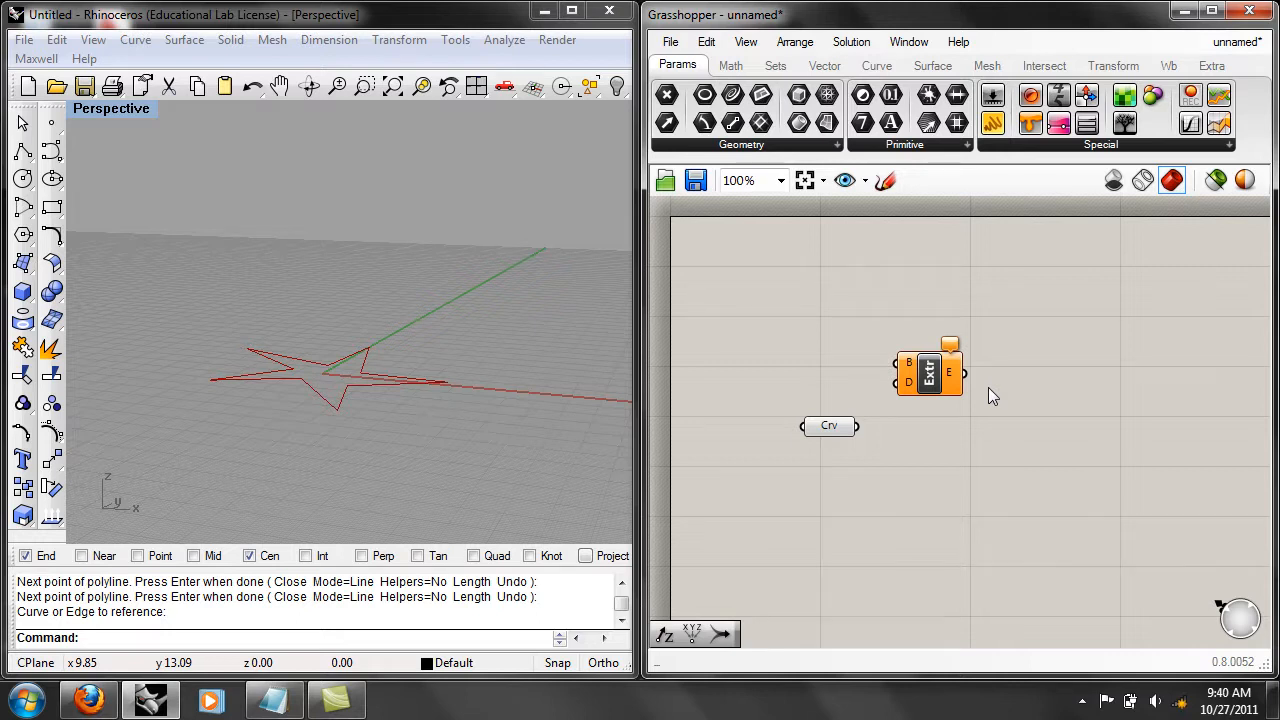
drag(929, 372, 1020, 416)
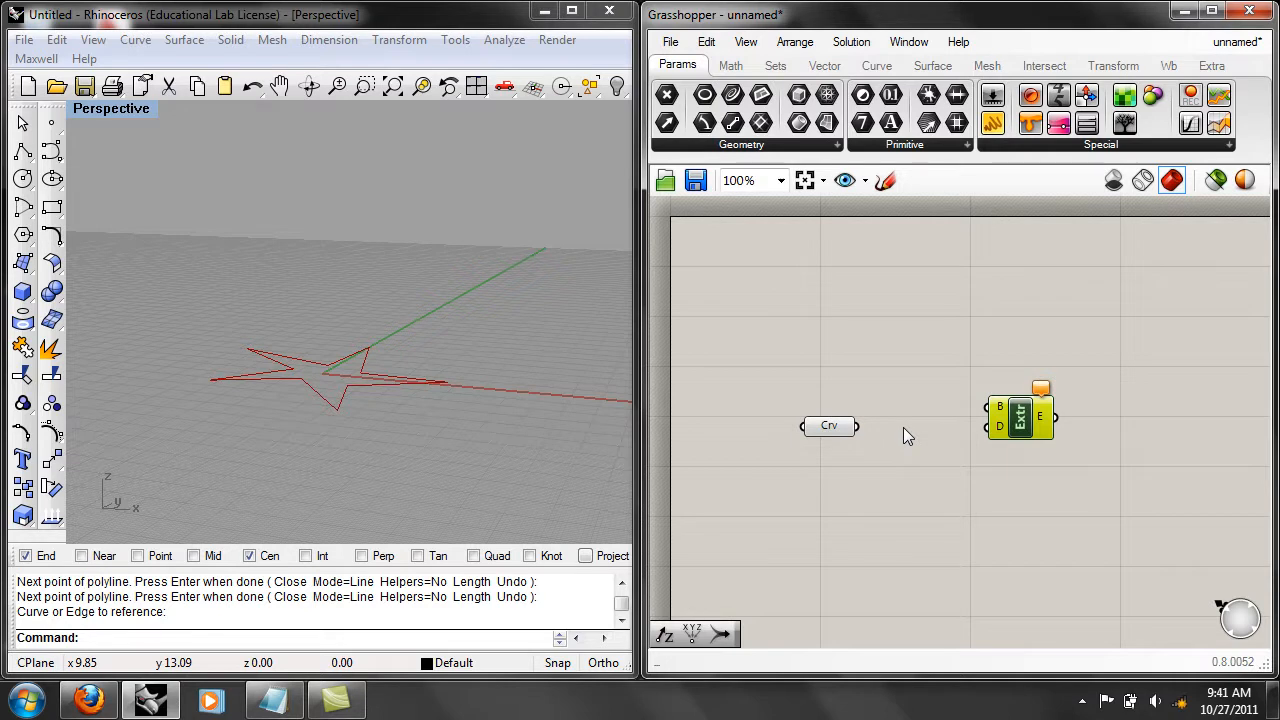
click(919, 468)
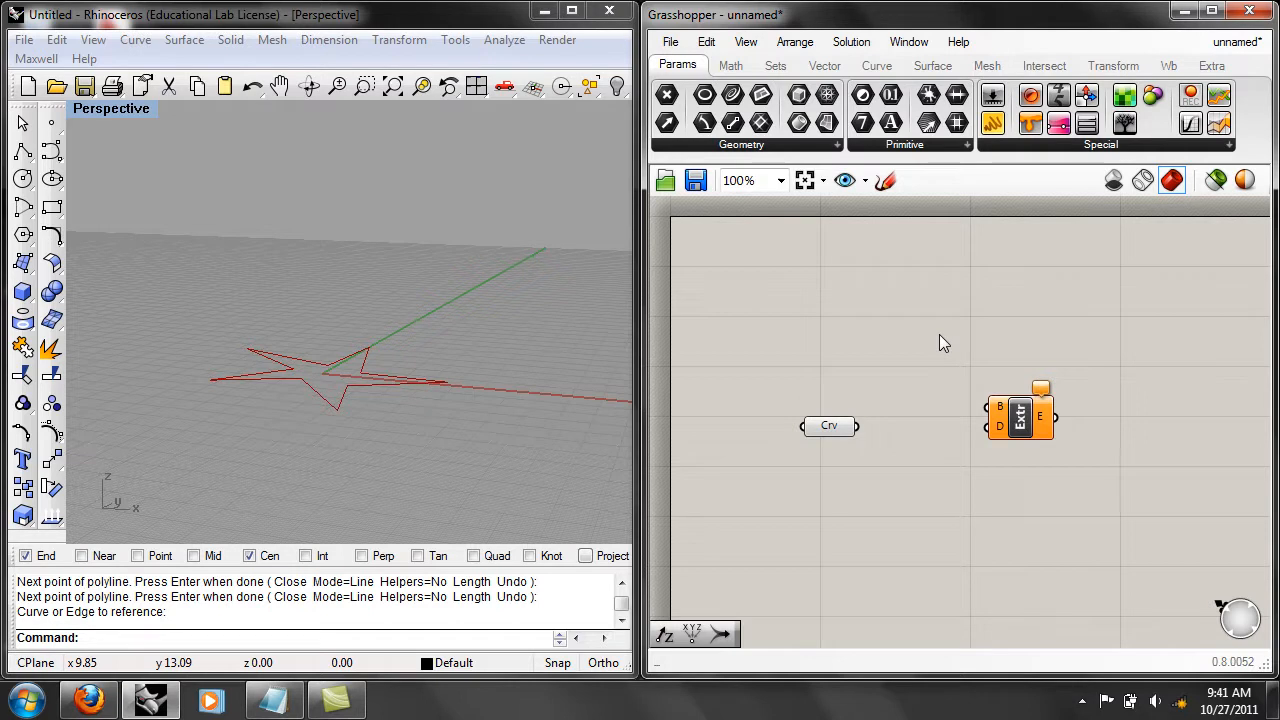
Connect the Curve parameter to the Extrude component's B (base) input and nudge the component slightly upward.
drag(886, 420, 990, 408)
drag(1022, 422, 1025, 415)
click(1053, 339)
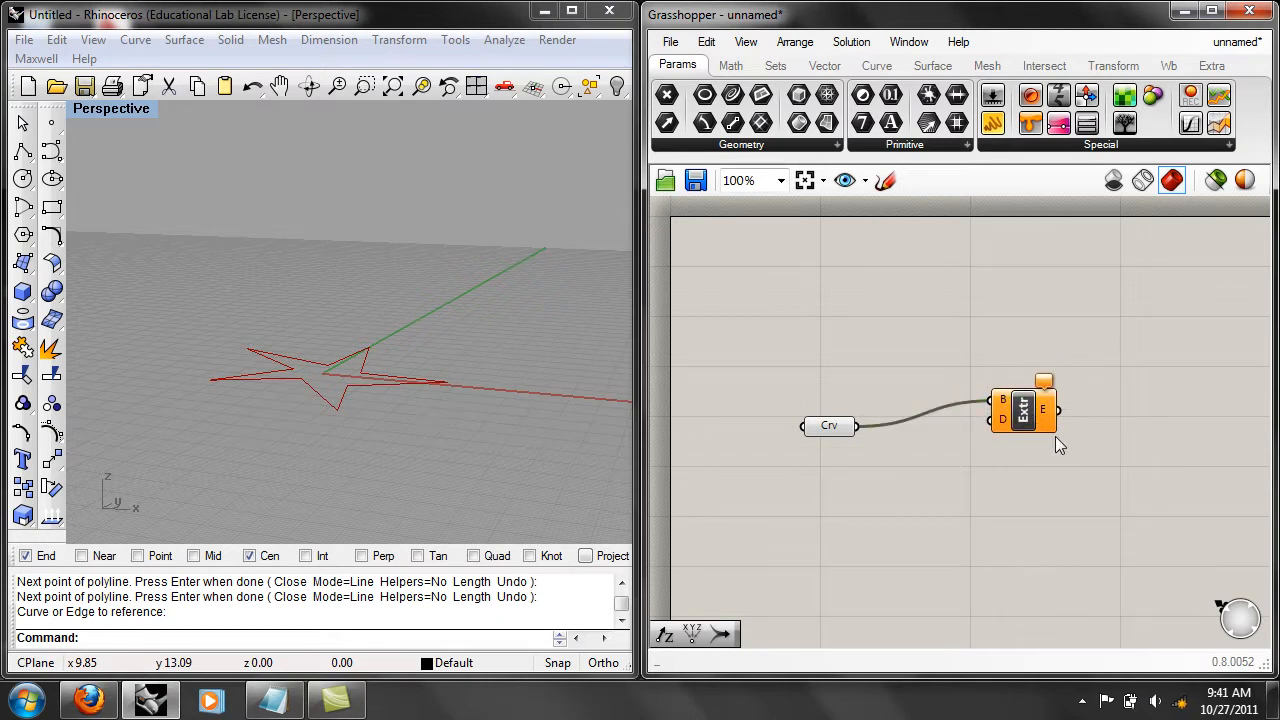
mouse_move(1003, 421)
right_drag(318, 492, 112, 519)
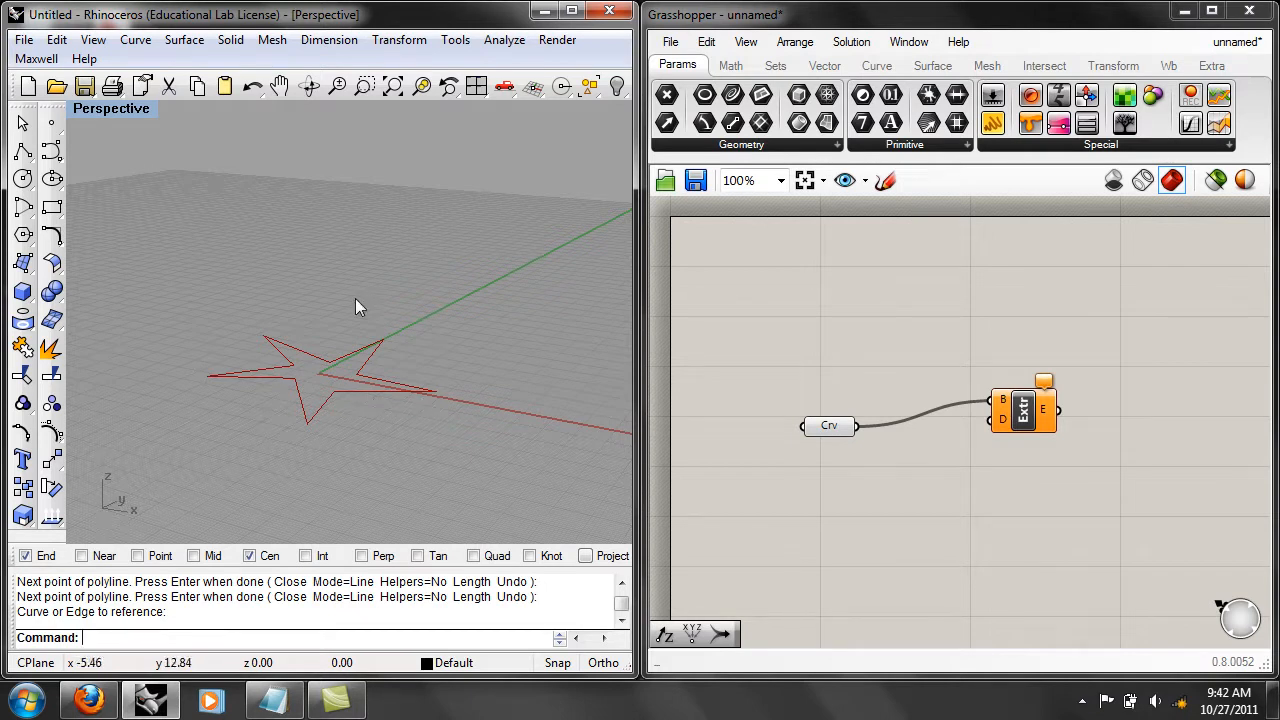
right_drag(428, 335, 340, 443)
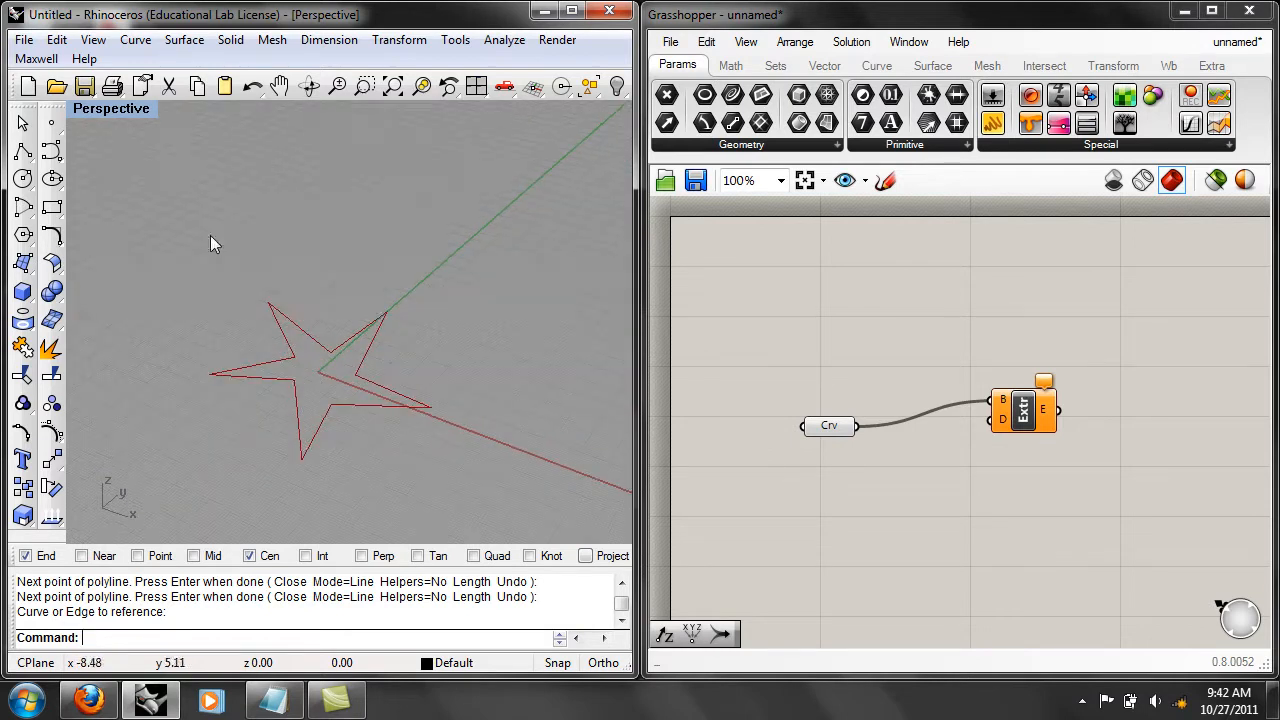
right_drag(268, 346, 288, 207)
right_drag(300, 332, 322, 397)
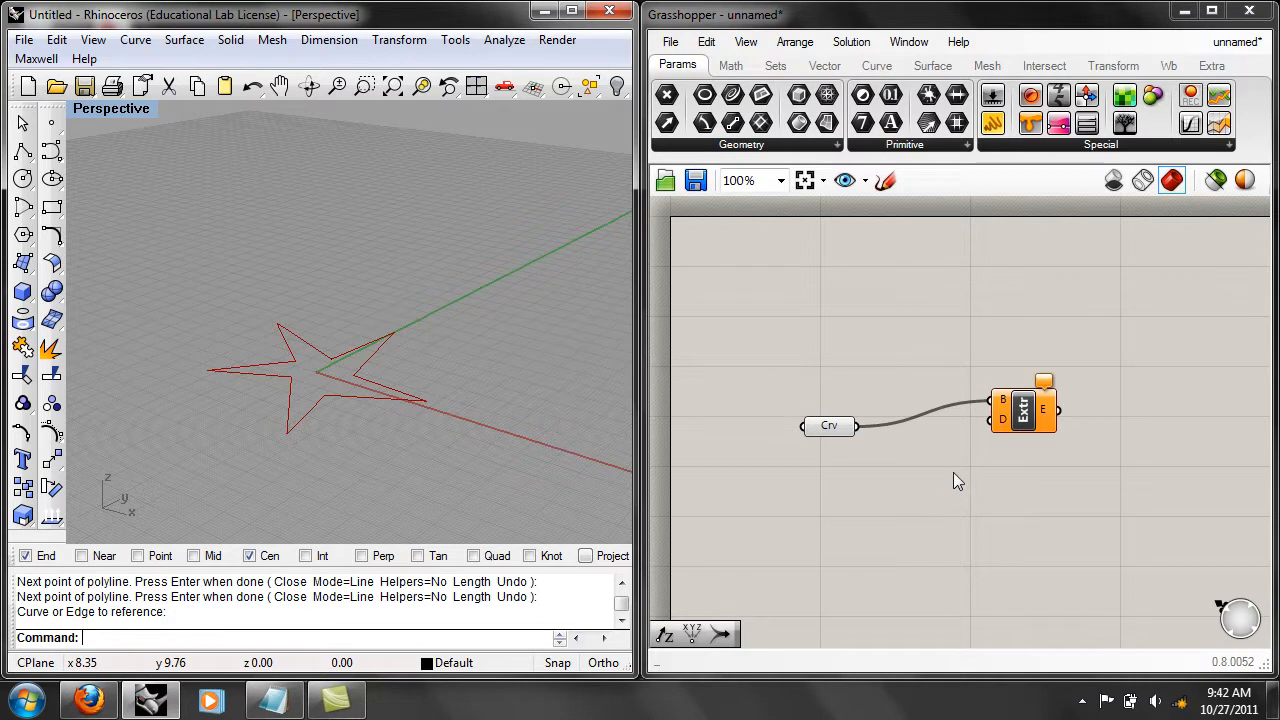
mouse_move(1003, 425)
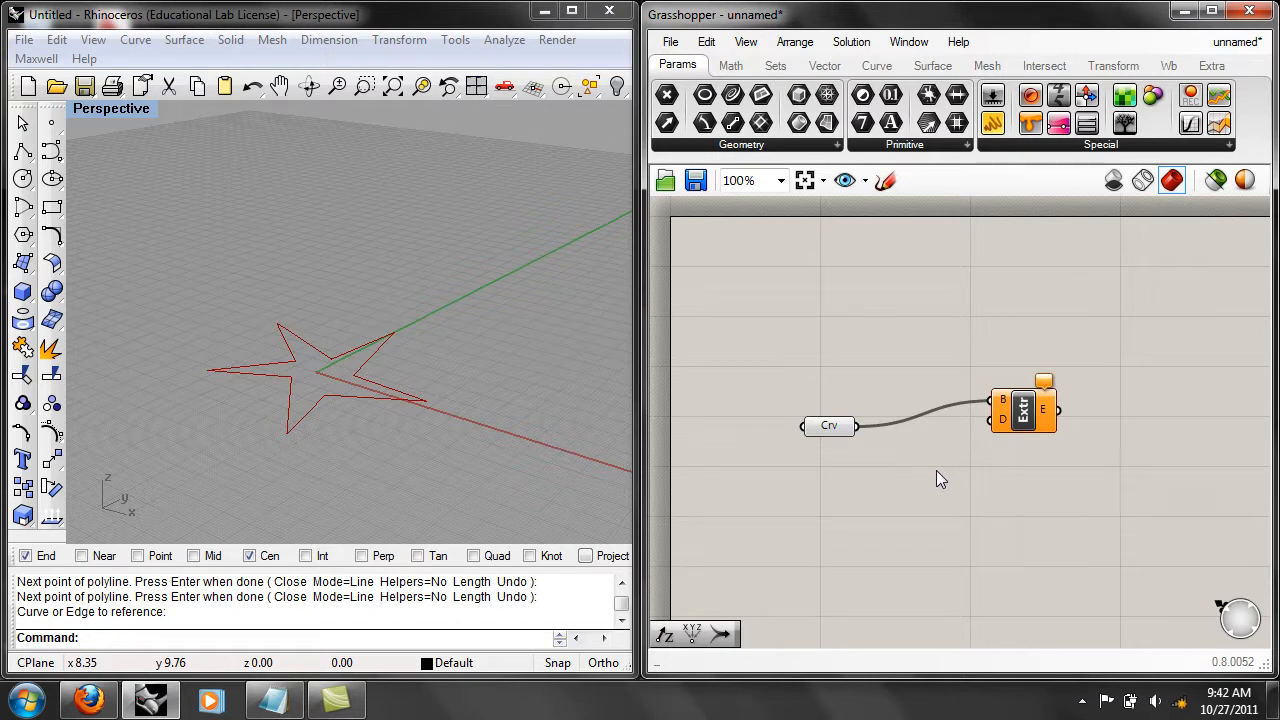
Add a Unit Z component below the Curve parameter and connect its V output to the Extrude component's D input.
double_click(906, 358)
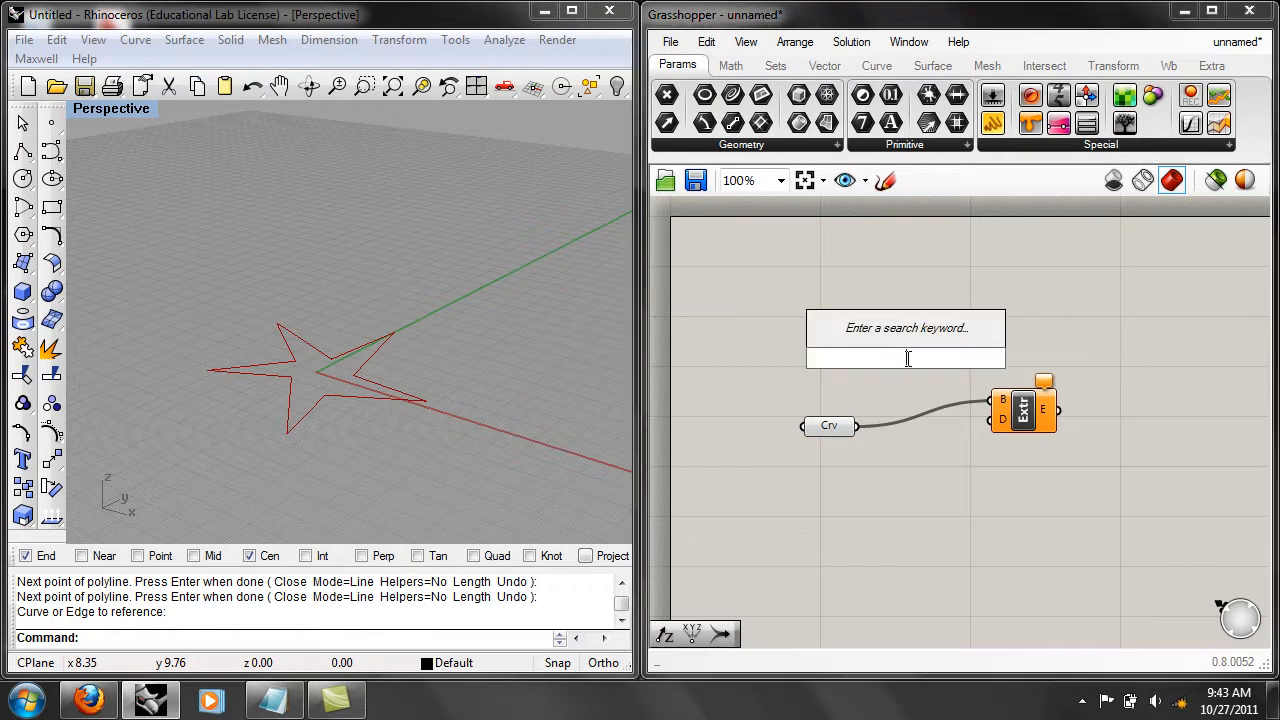
text(z)
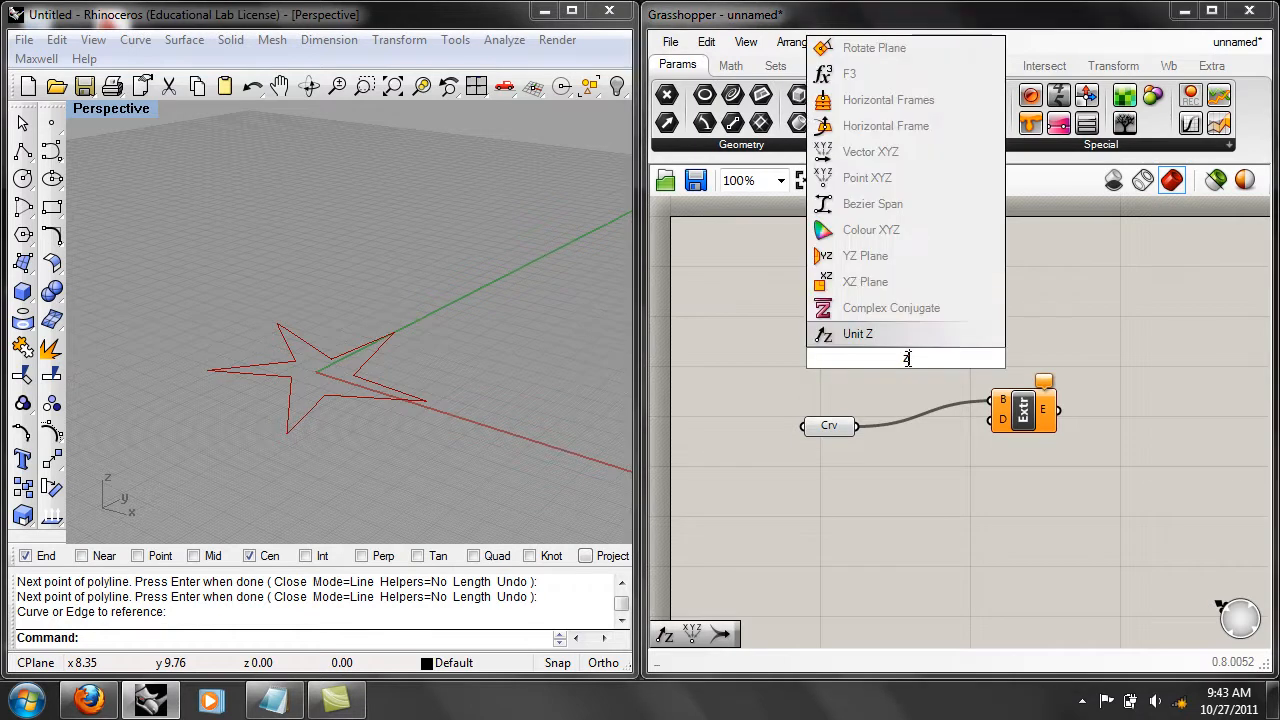
click(858, 336)
drag(904, 358, 909, 503)
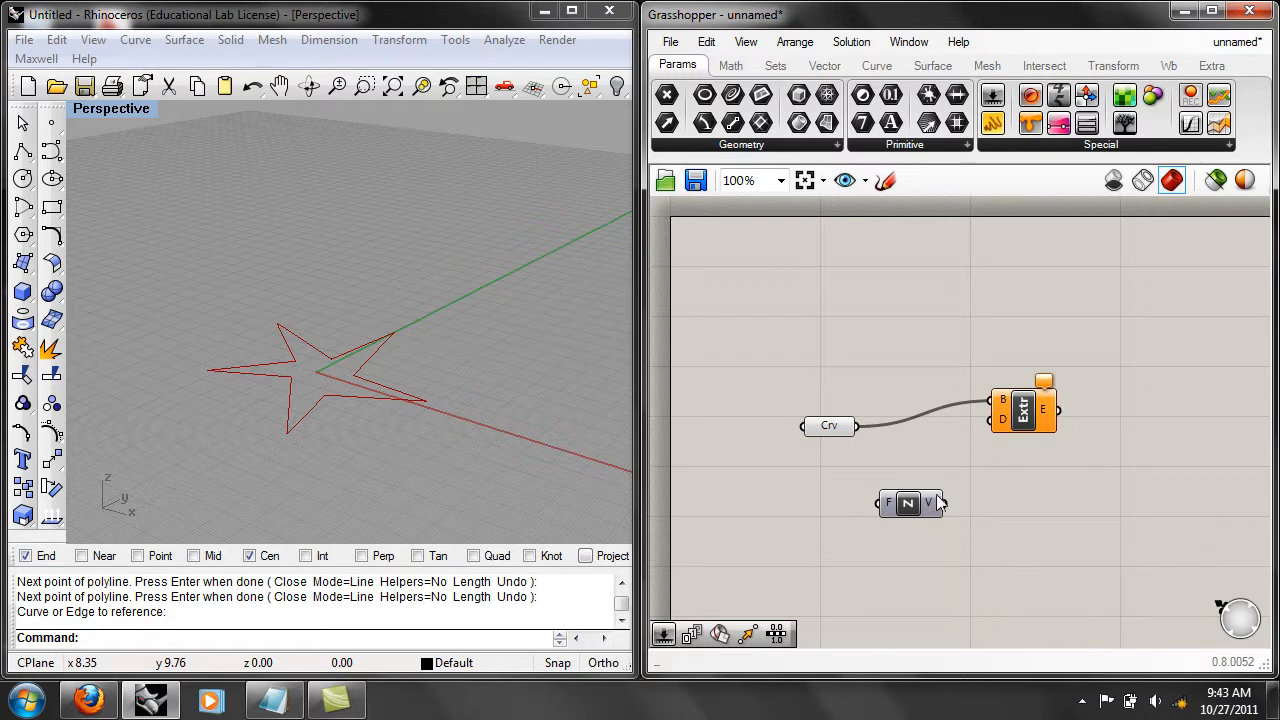
drag(944, 503, 1002, 419)
right_drag(561, 448, 510, 461)
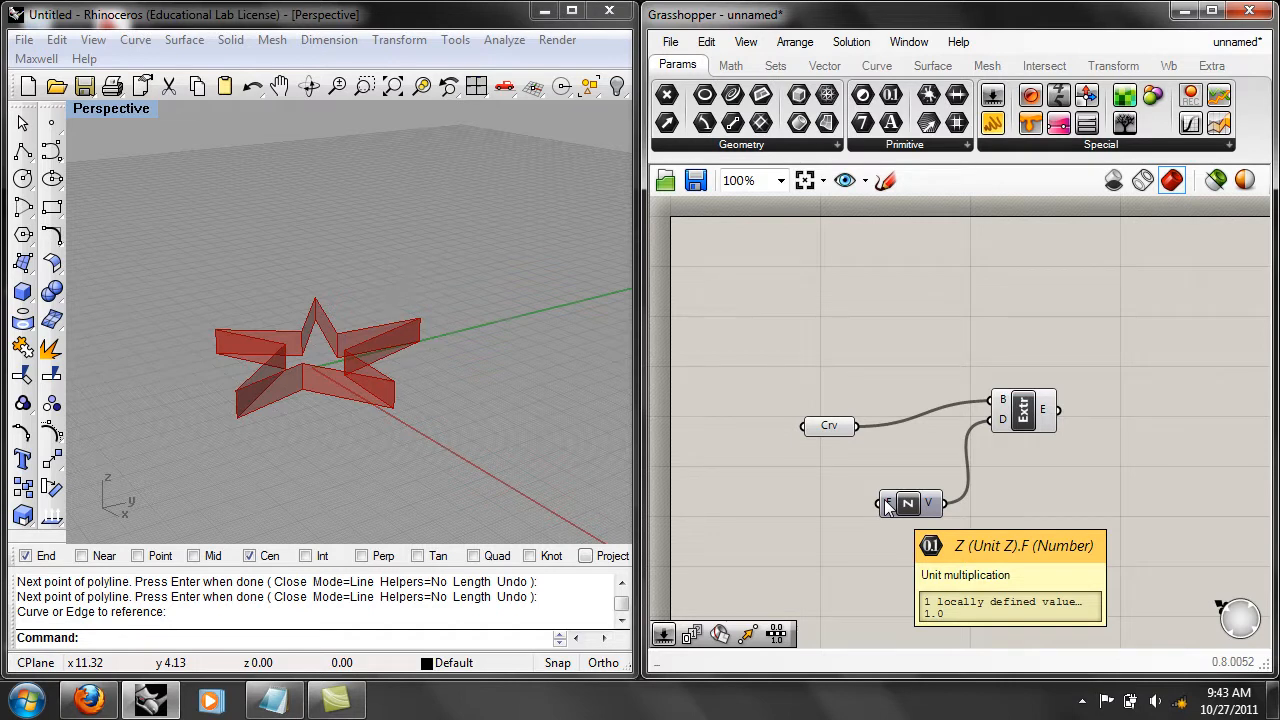
Add a Number Slider, position it before the Unit Z component and connect it to that component's F input.
double_click(741, 512)
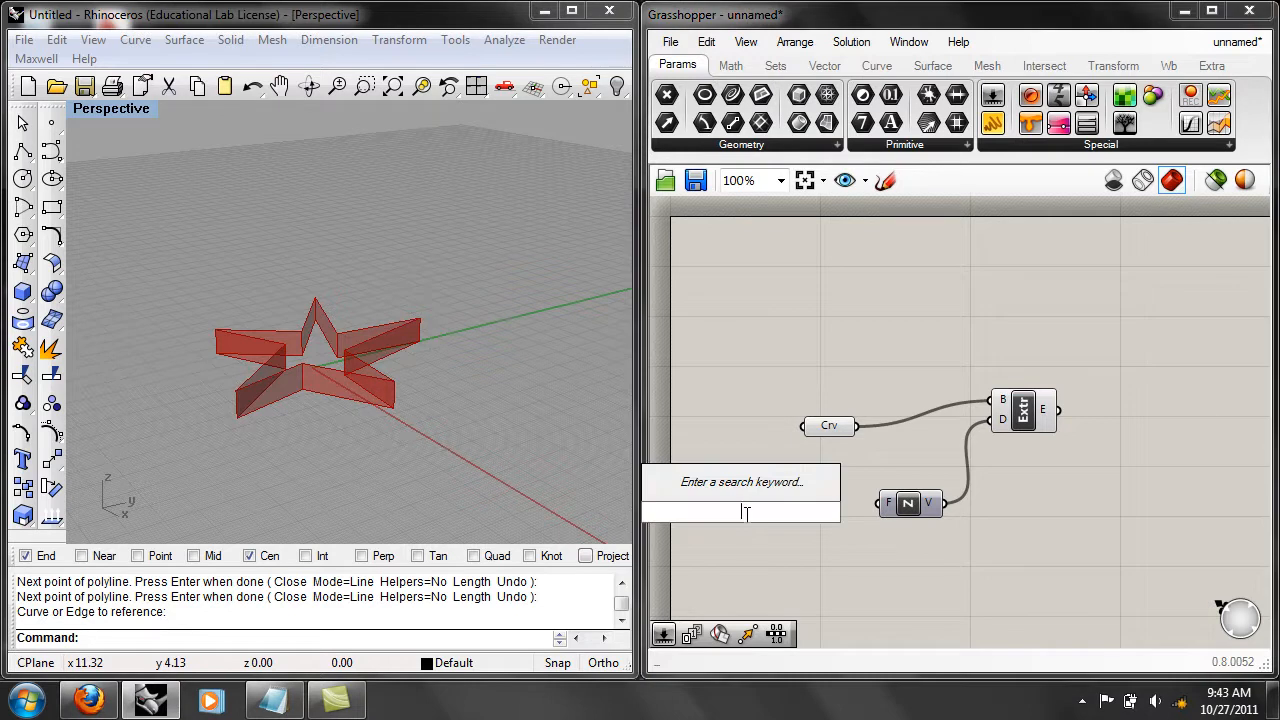
text(num)
click(749, 457)
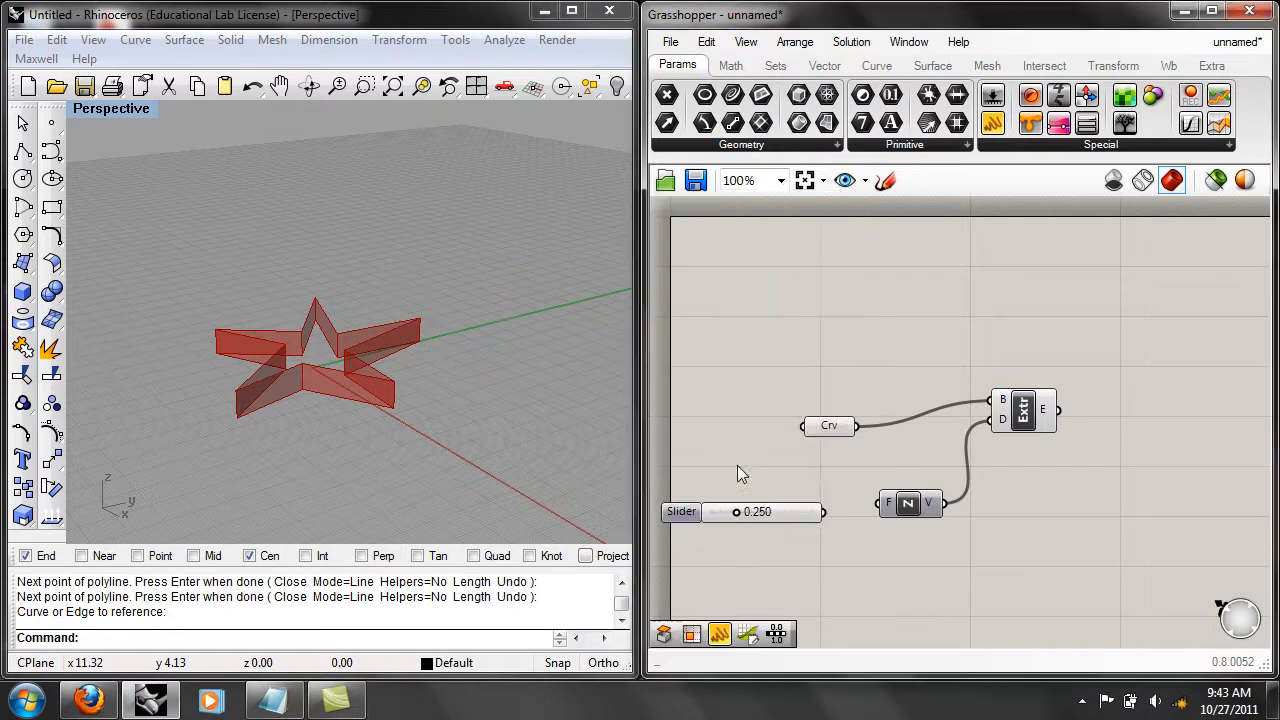
drag(1077, 557, 838, 362)
drag(829, 427, 881, 365)
click(798, 468)
drag(803, 517, 829, 491)
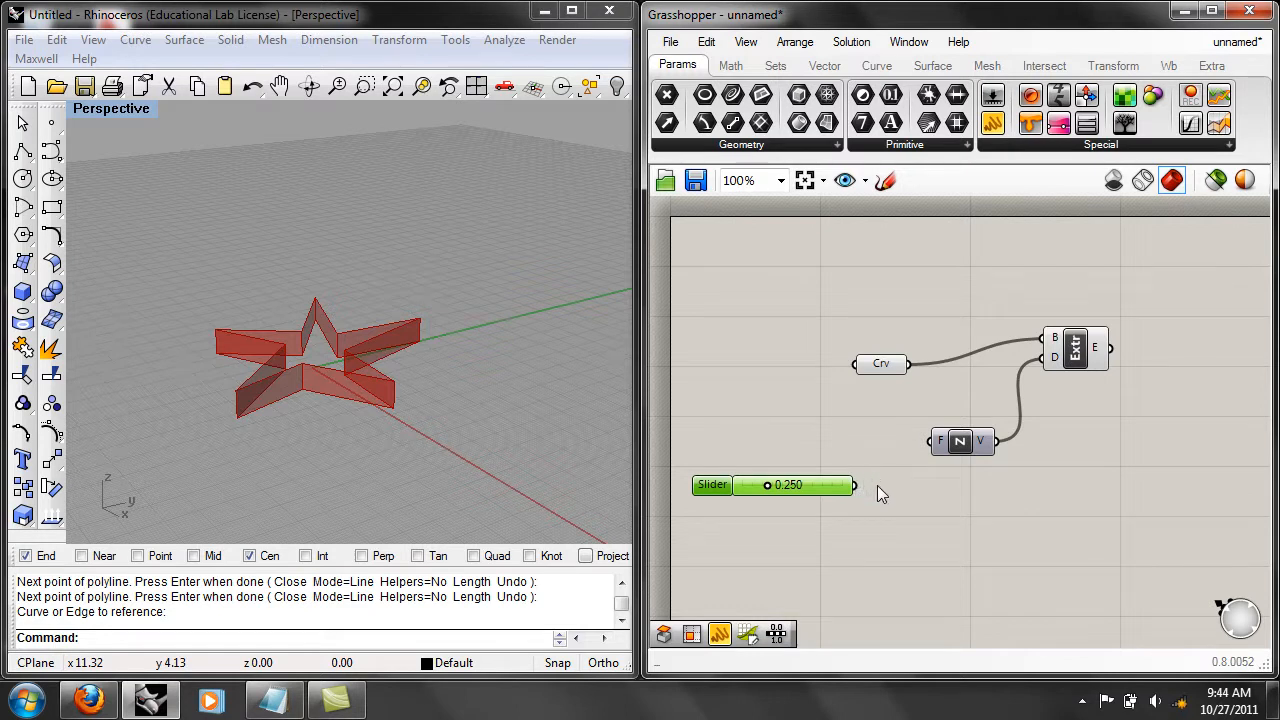
drag(856, 486, 931, 441)
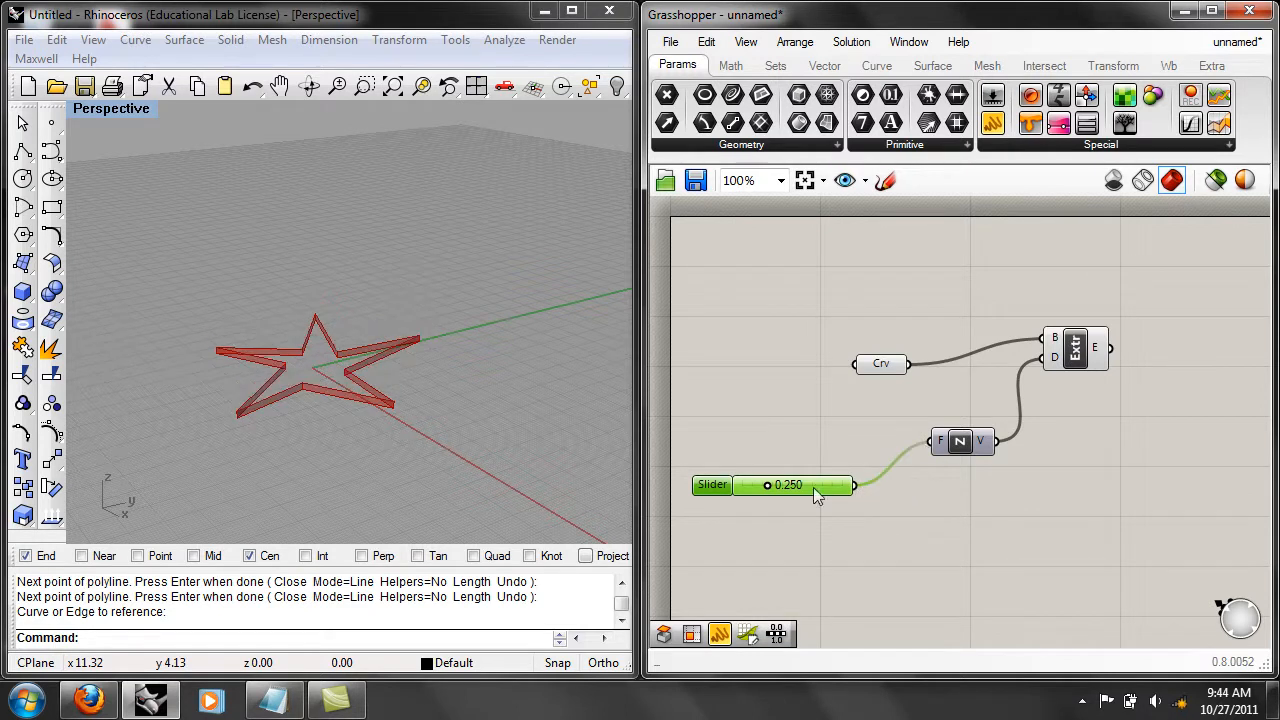
Lower the slider to 0.000 and examine the Extrude component's runtime errors.
drag(768, 485, 729, 484)
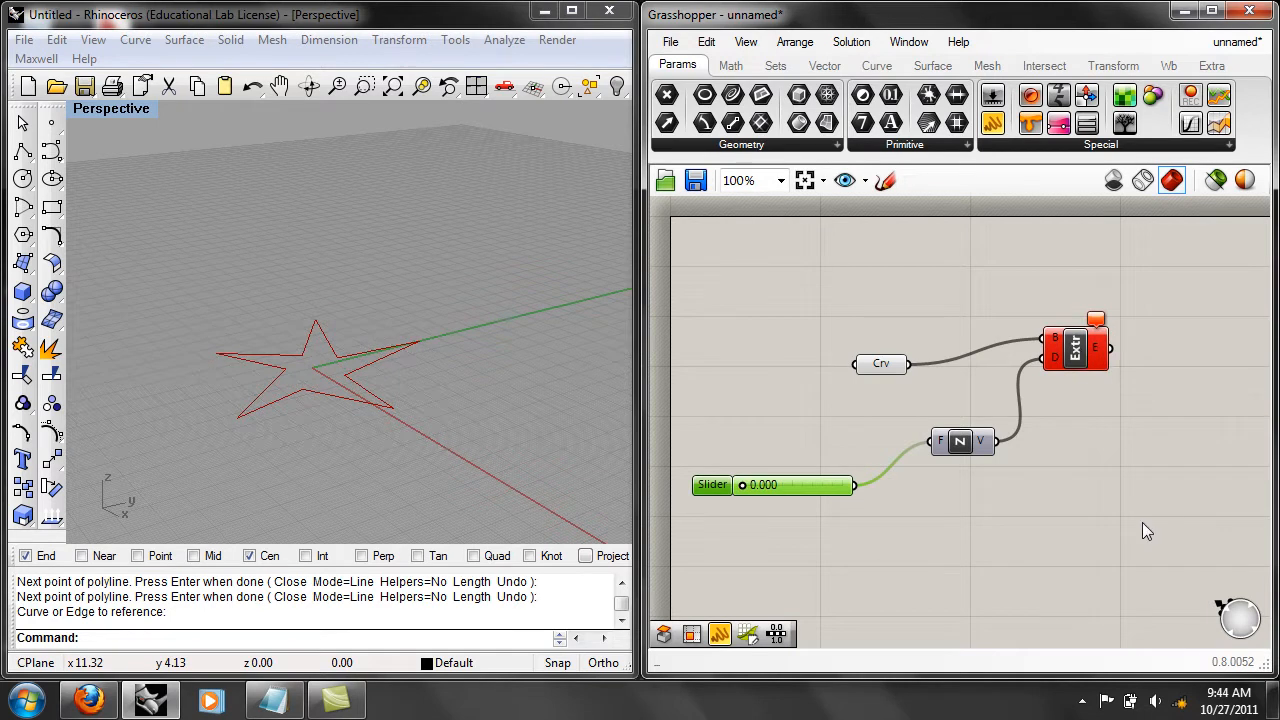
right_drag(1106, 526, 1083, 541)
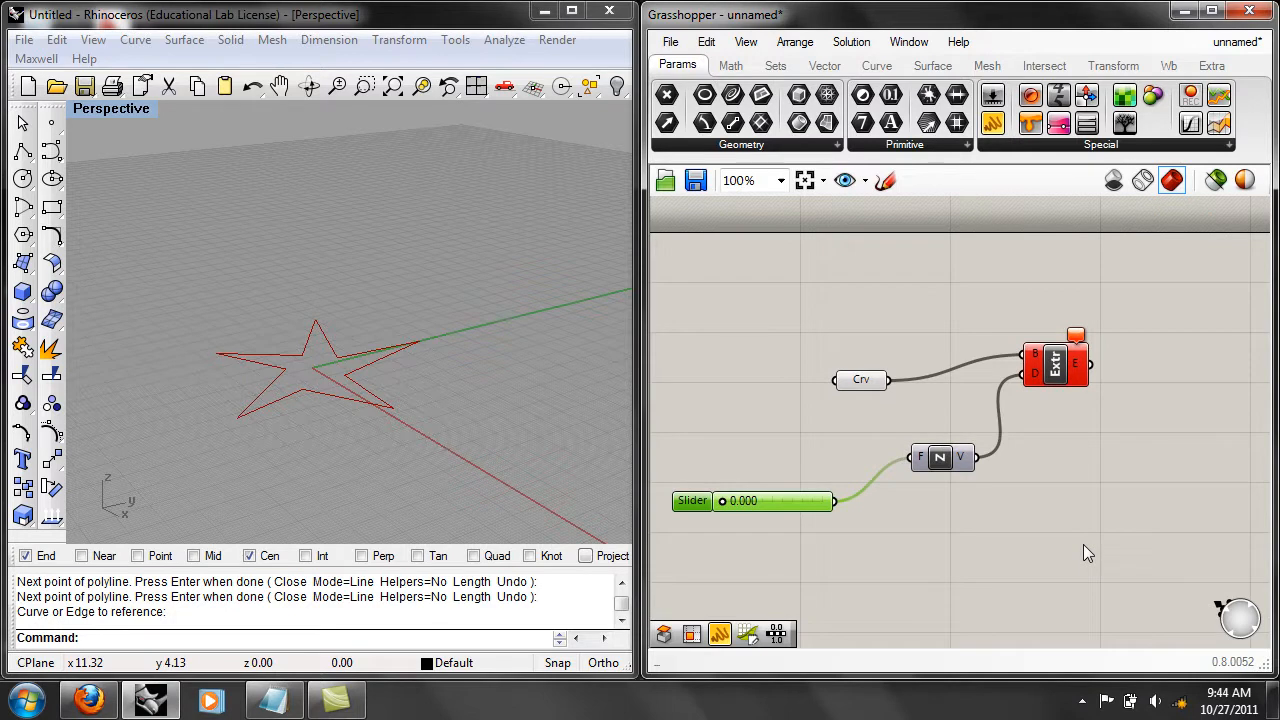
mouse_move(1065, 387)
mouse_move(1080, 343)
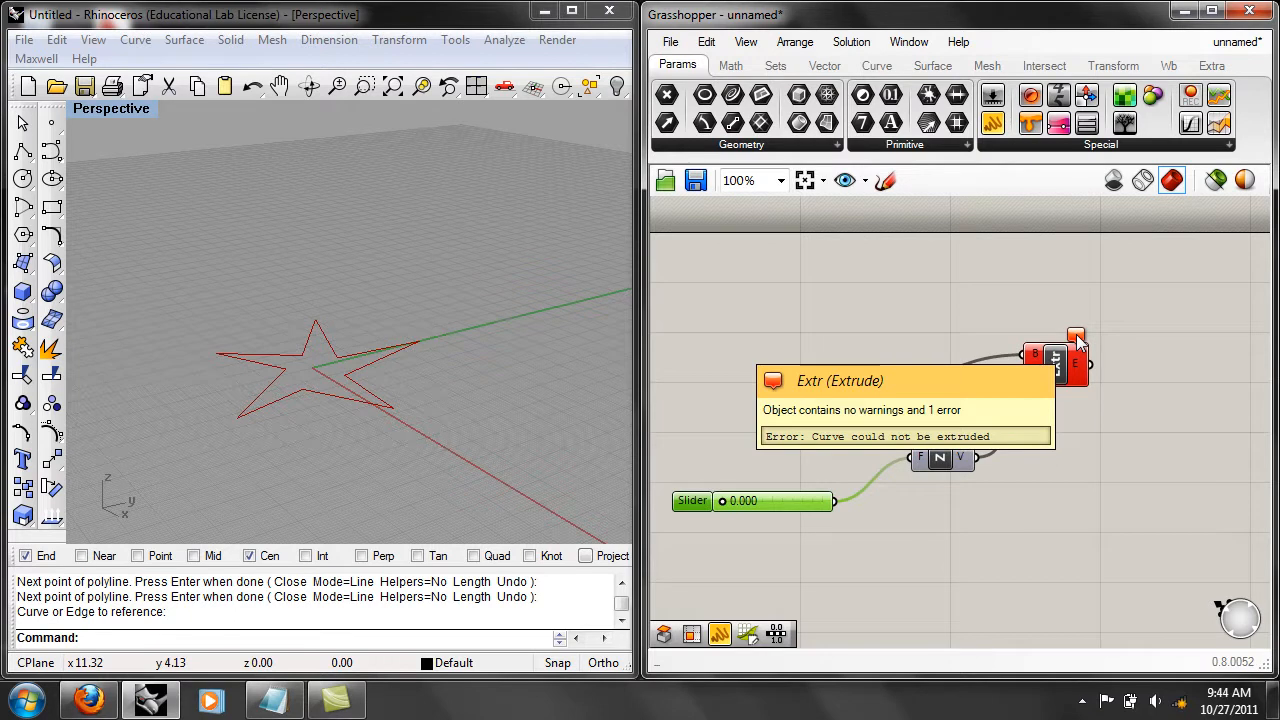
right_click(1080, 343)
mouse_move(1073, 458)
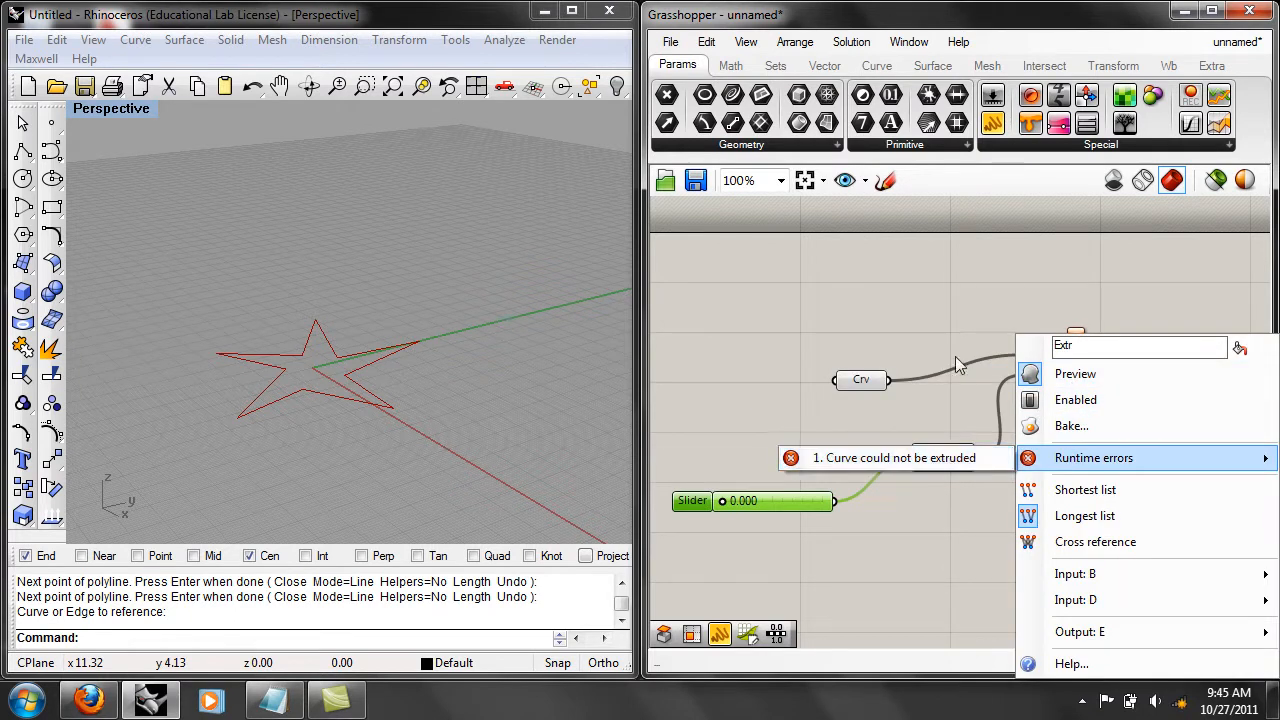
click(965, 302)
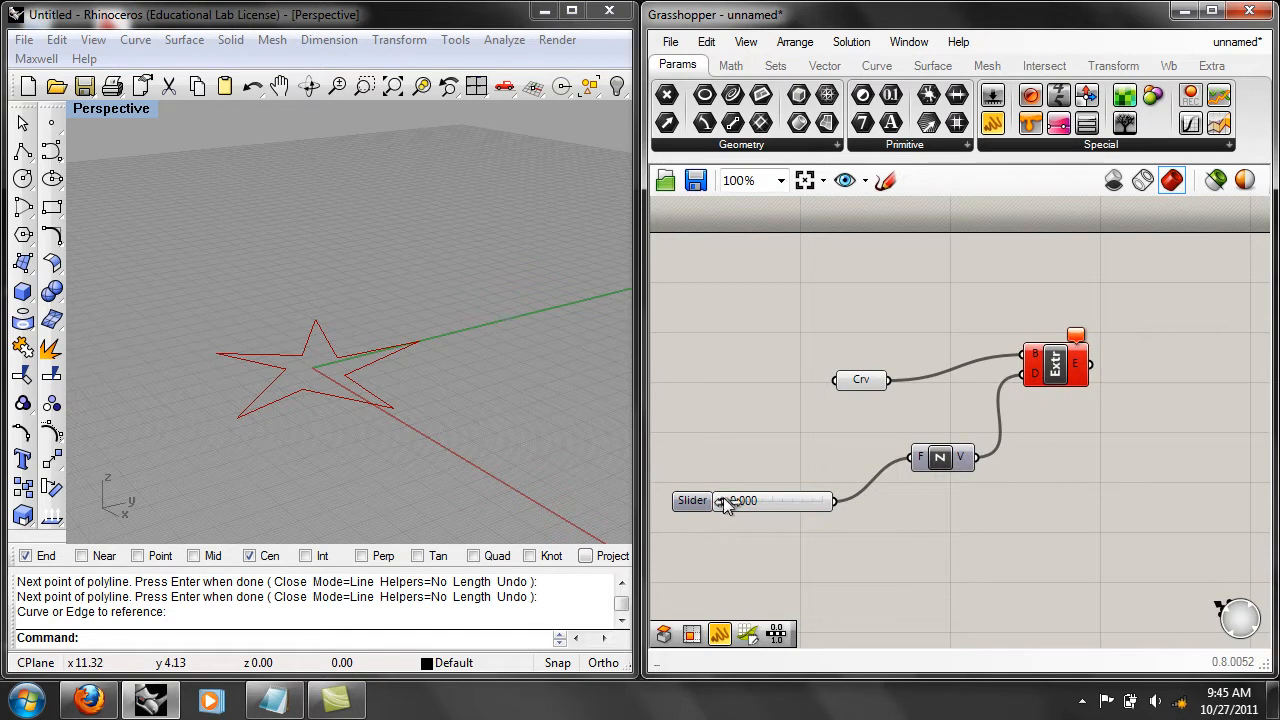
Move the slider closer to Unit Z and set its numeric domain to a minimum of 0.1 and a maximum of 30.
drag(780, 502, 799, 497)
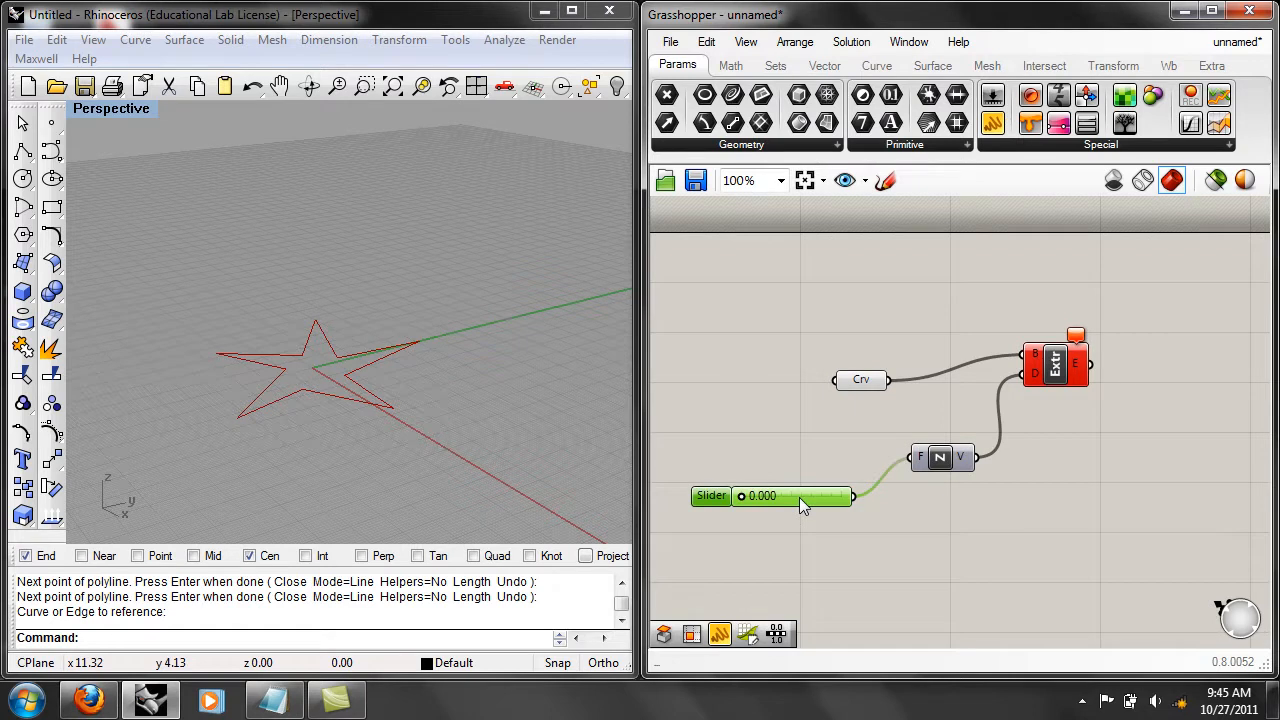
right_click(799, 497)
click(850, 537)
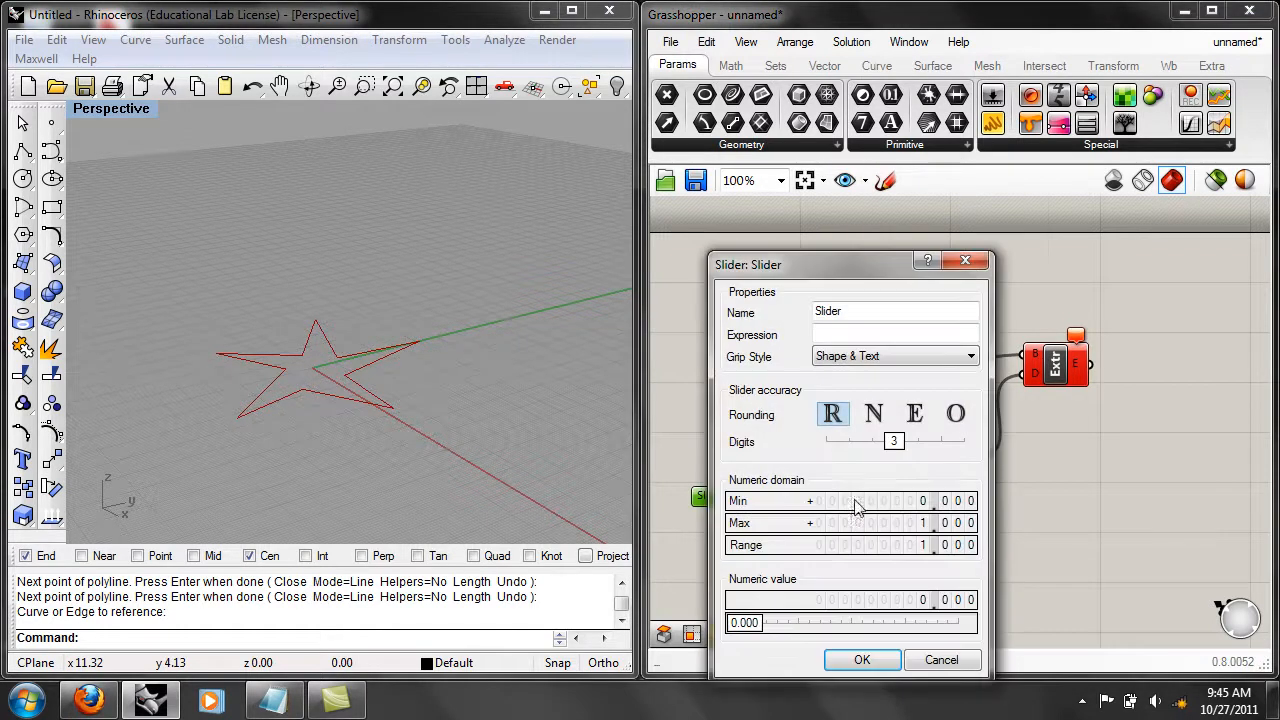
double_click(917, 502)
text(0.1)
key(Return)
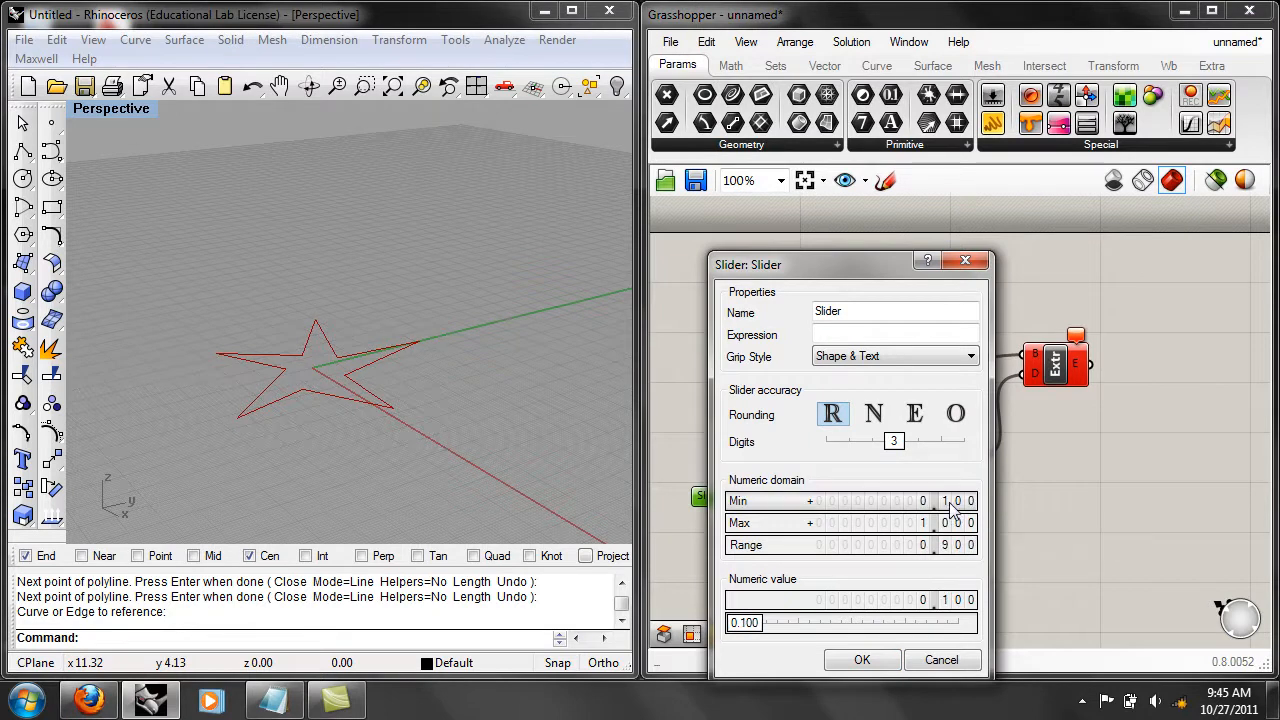
double_click(871, 523)
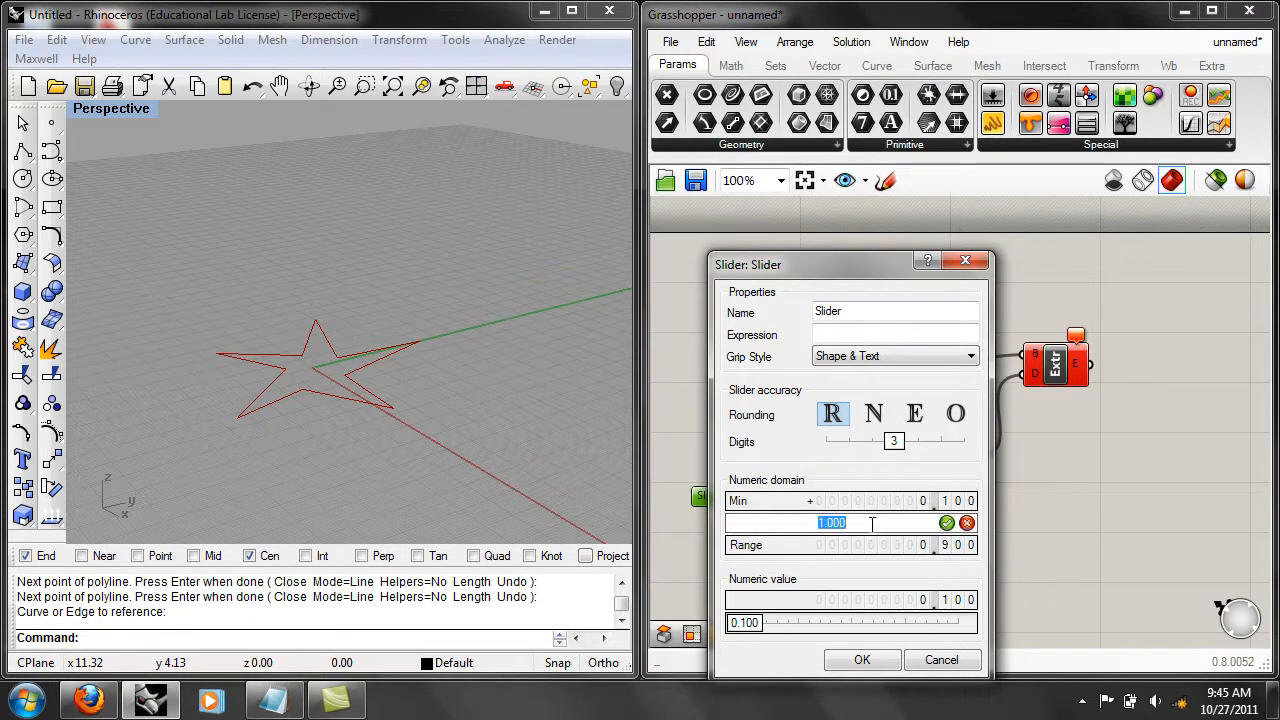
text(30)
click(946, 523)
click(862, 660)
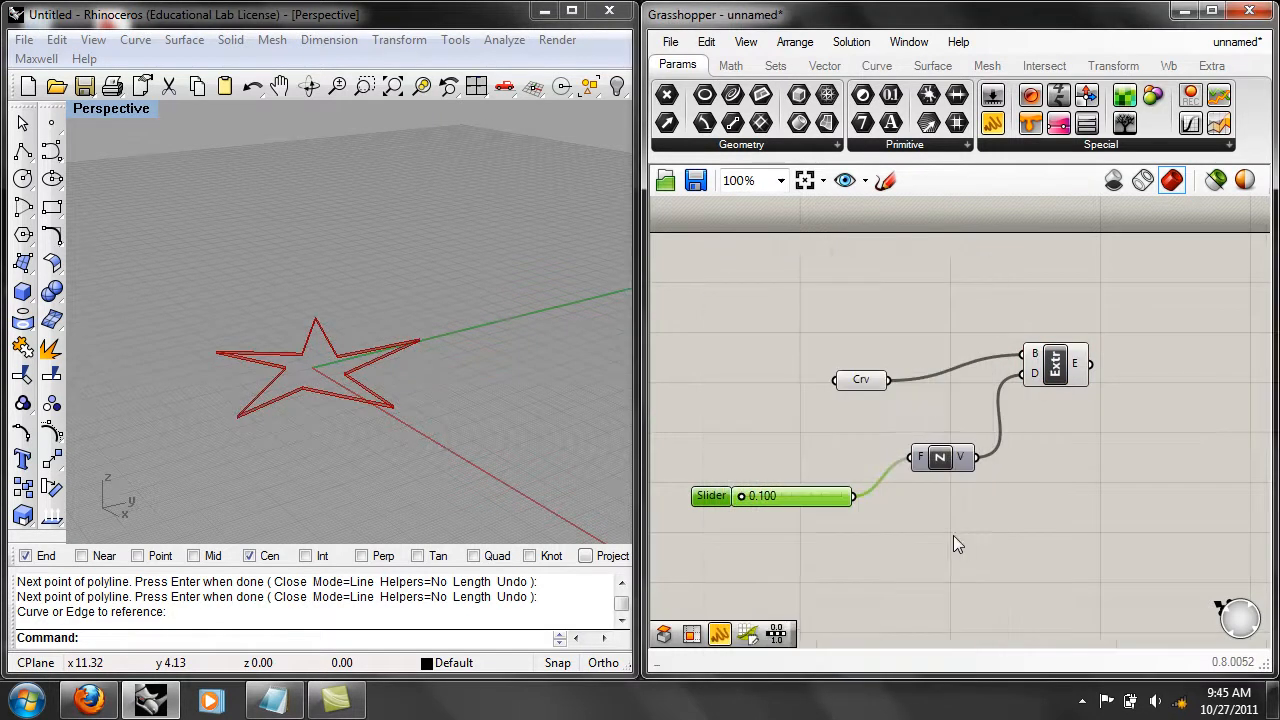
Increase the star's extrusion height to 18.320 with the slider and examine the solid in the perspective view.
scroll(979, 522, down, 2)
mouse_move(836, 502)
mouse_down()
mouse_move(884, 506)
mouse_move(853, 504)
mouse_up()
scroll(500, 399, down, 3)
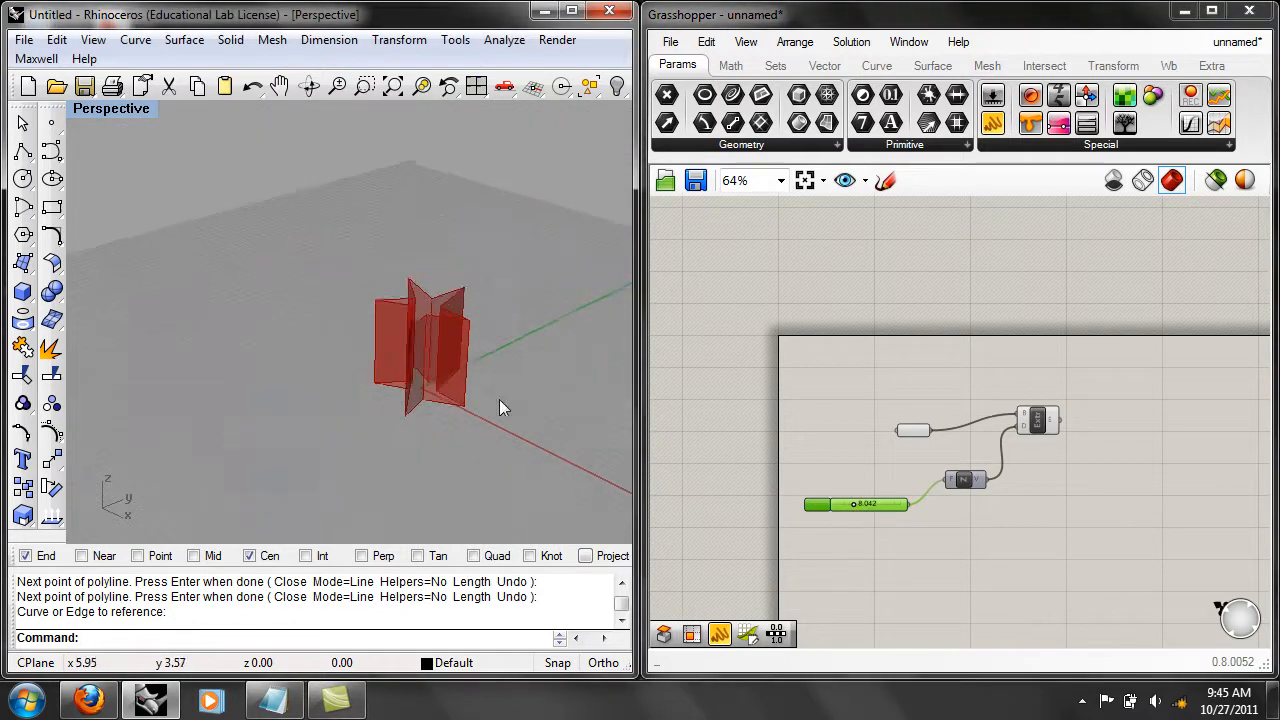
scroll(479, 383, up, 2)
scroll(401, 412, up, 1)
right_drag(401, 412, 555, 412)
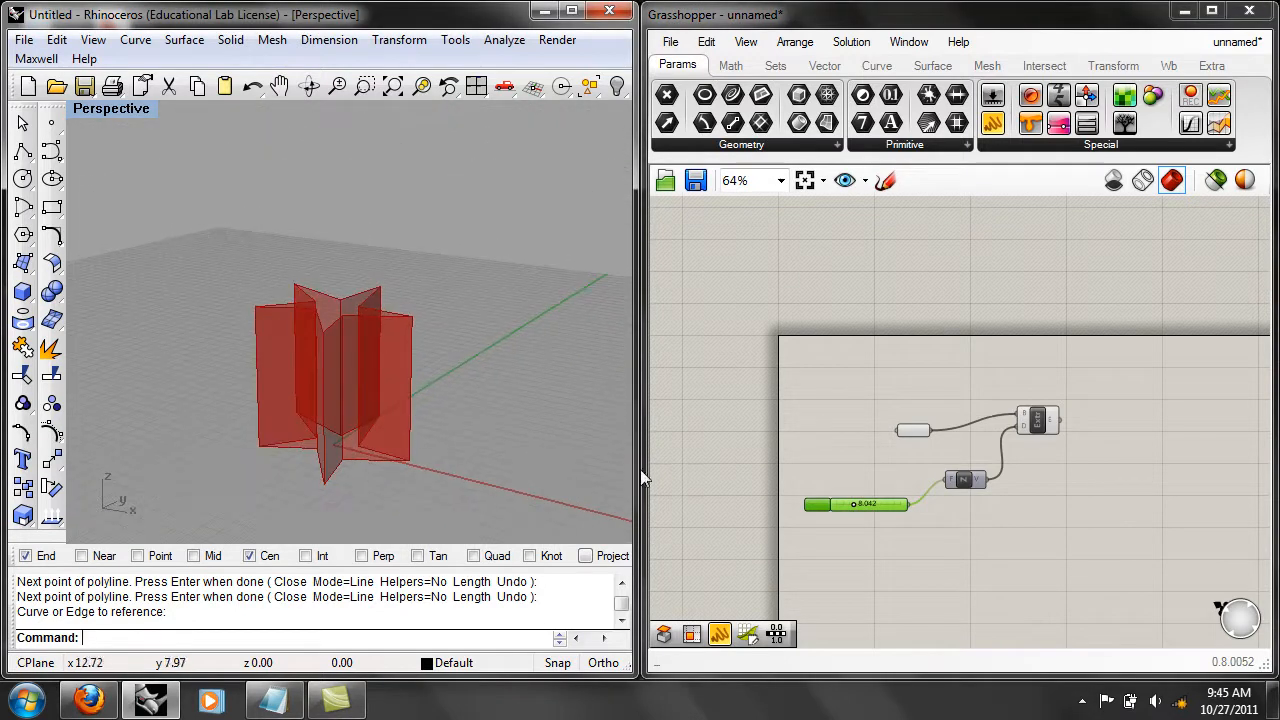
drag(854, 504, 874, 500)
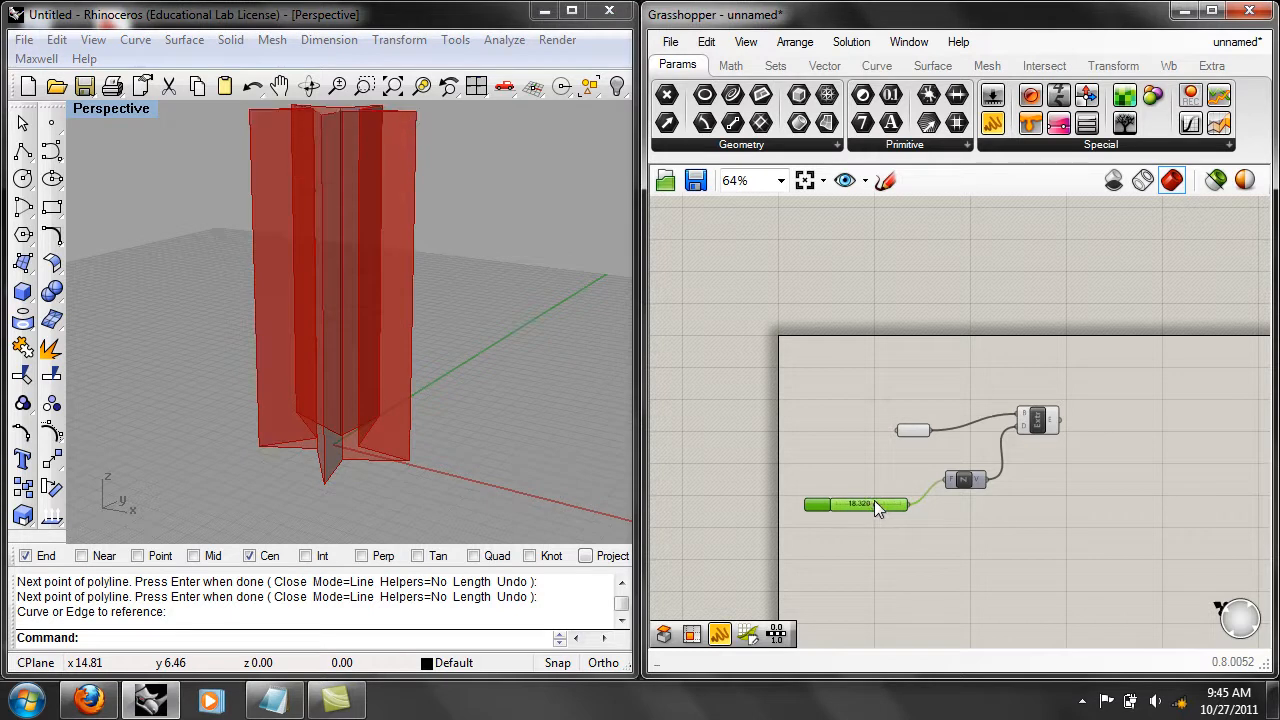
right_drag(414, 371, 439, 437)
scroll(464, 437, down, 4)
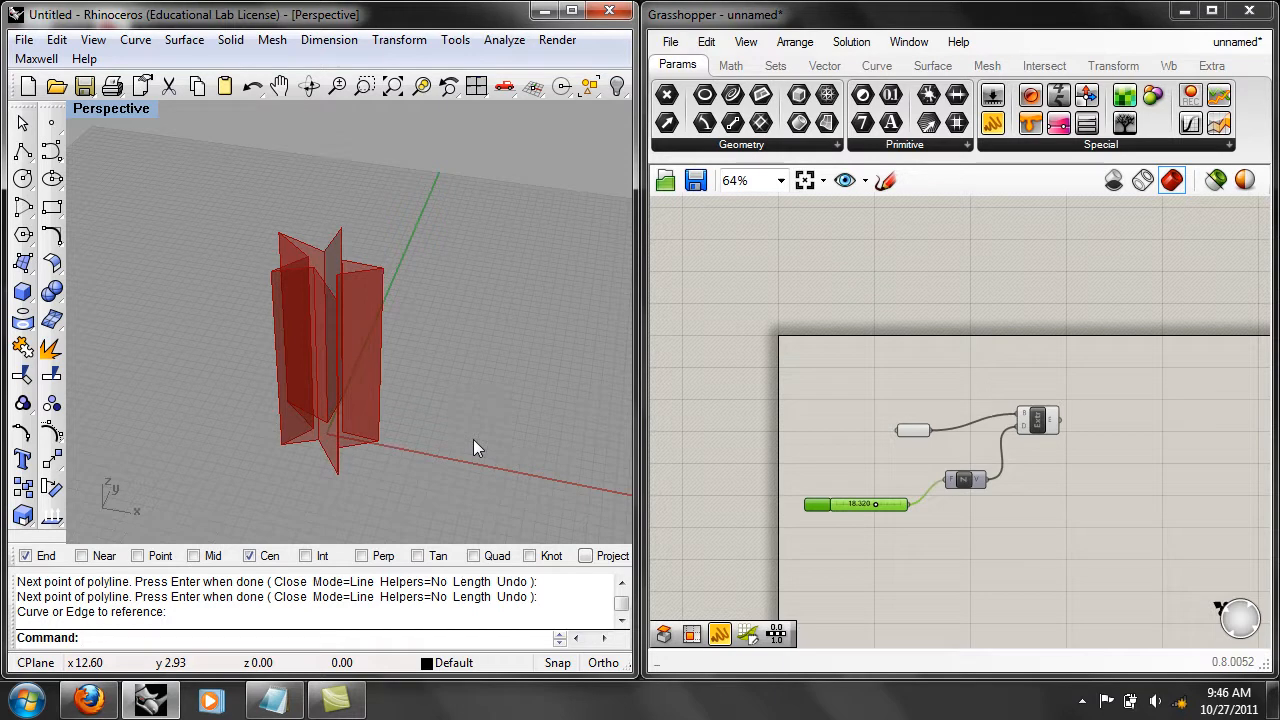
right_drag(281, 303, 277, 339)
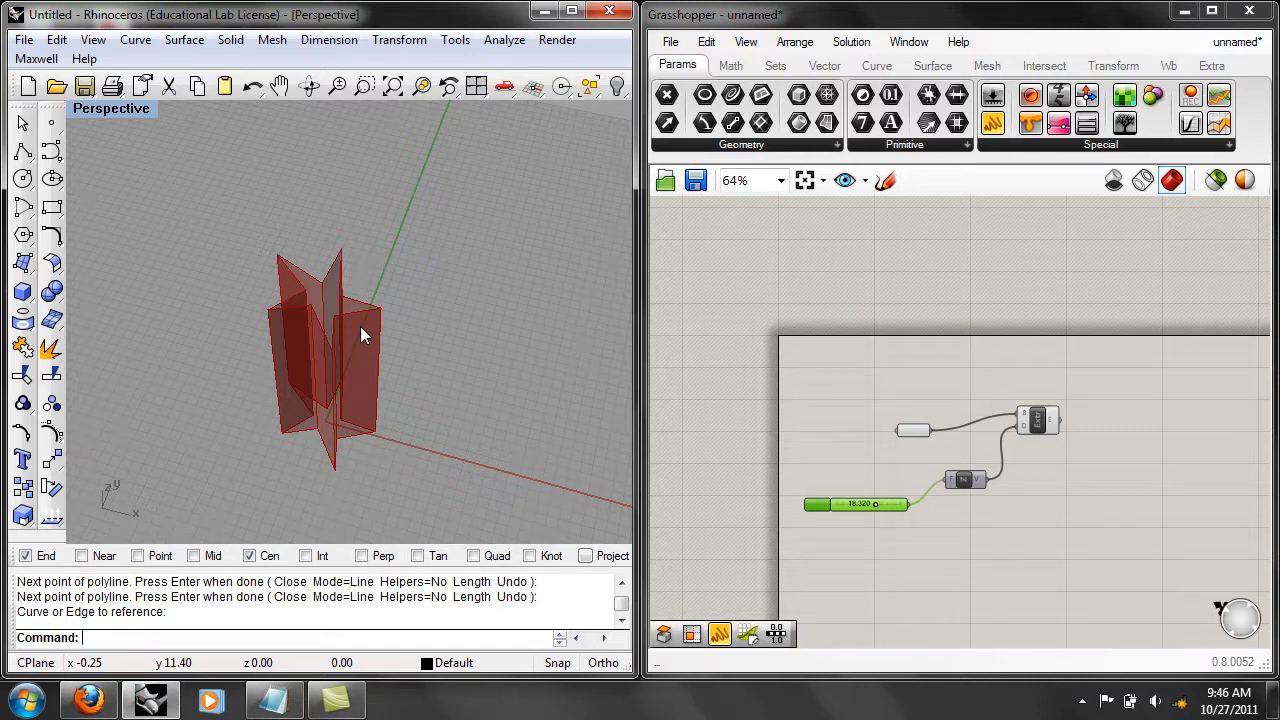
Move the Curve parameter farther away from the Extrude component to make room between them, and deselect it.
scroll(1015, 485, up, 2)
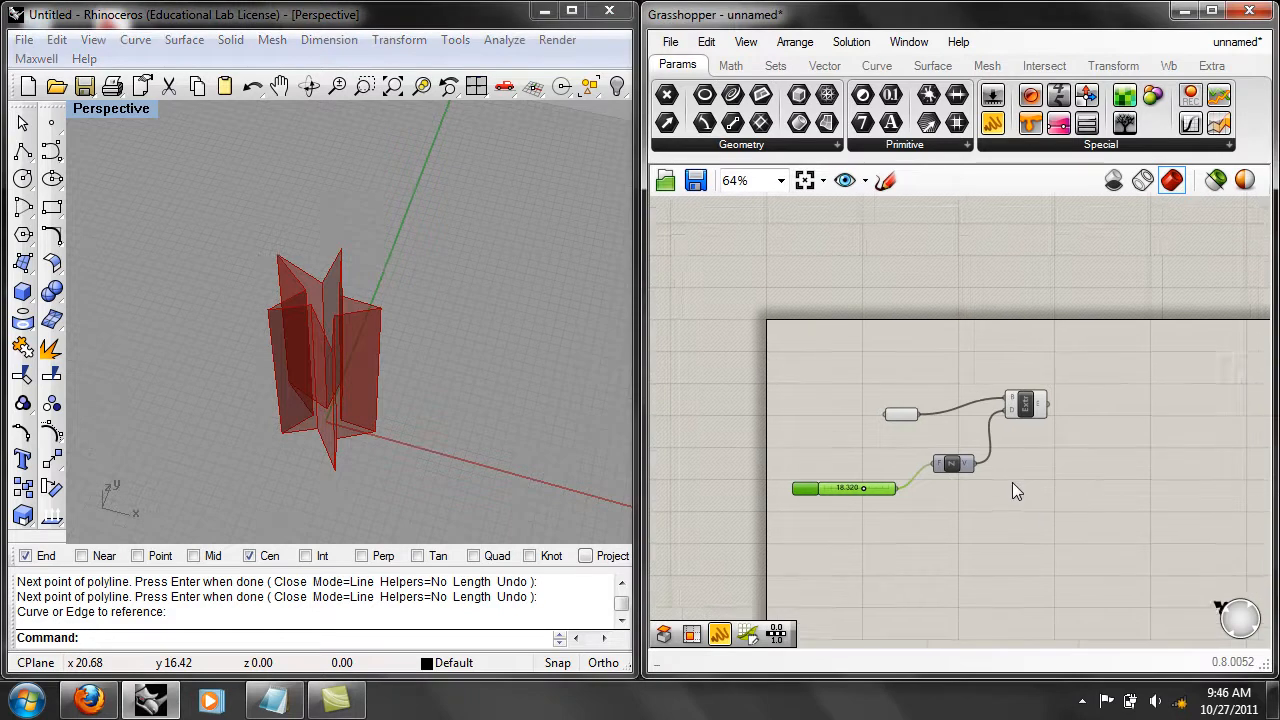
right_drag(683, 426, 756, 416)
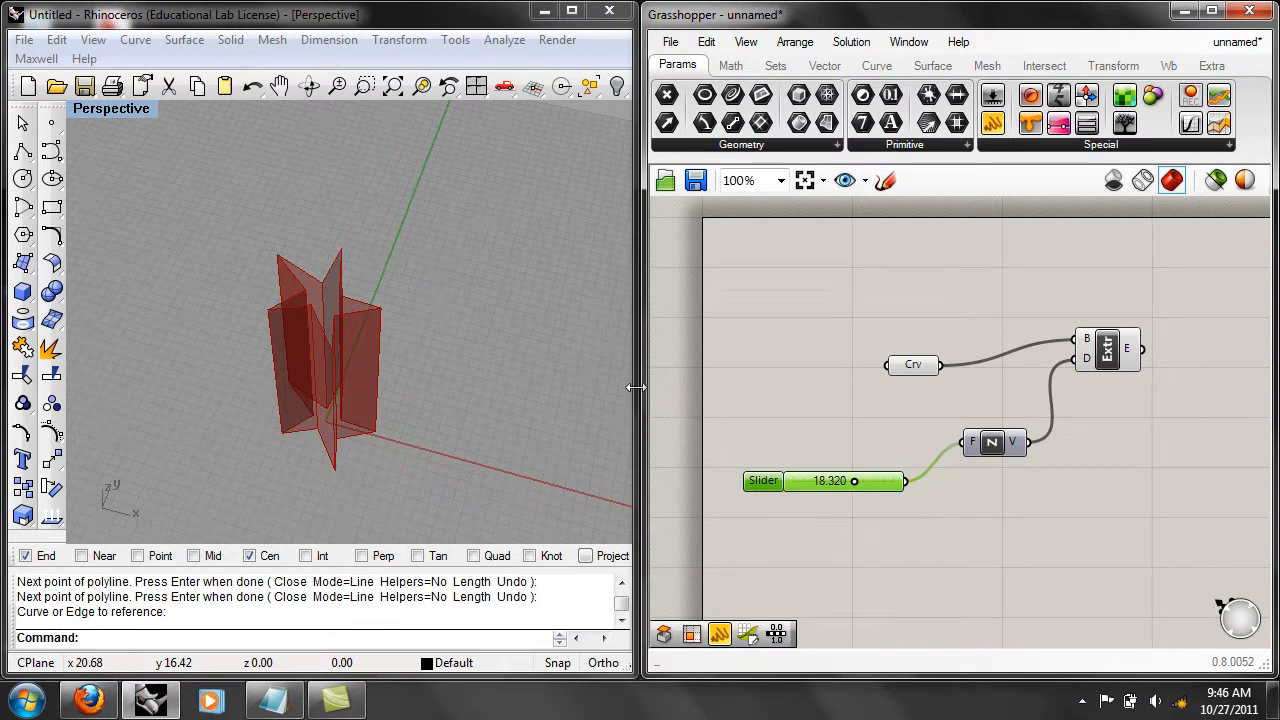
drag(892, 366, 783, 368)
right_drag(1026, 462, 989, 473)
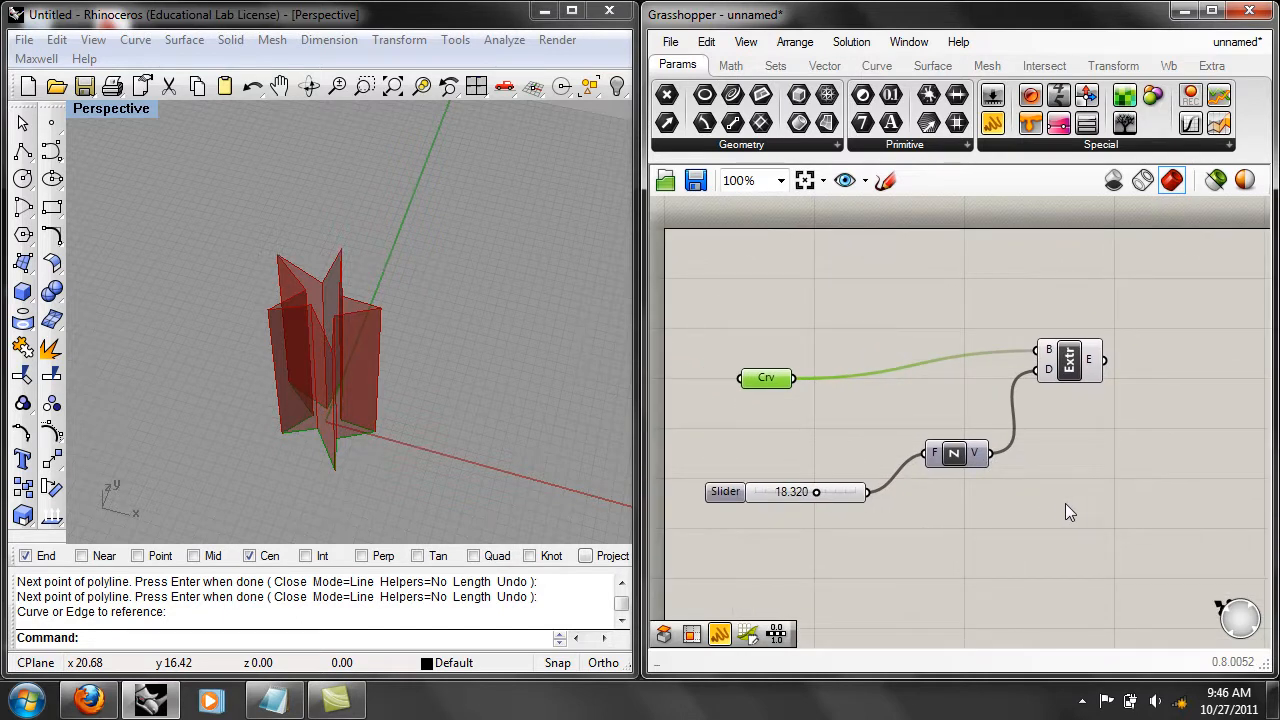
click(1031, 505)
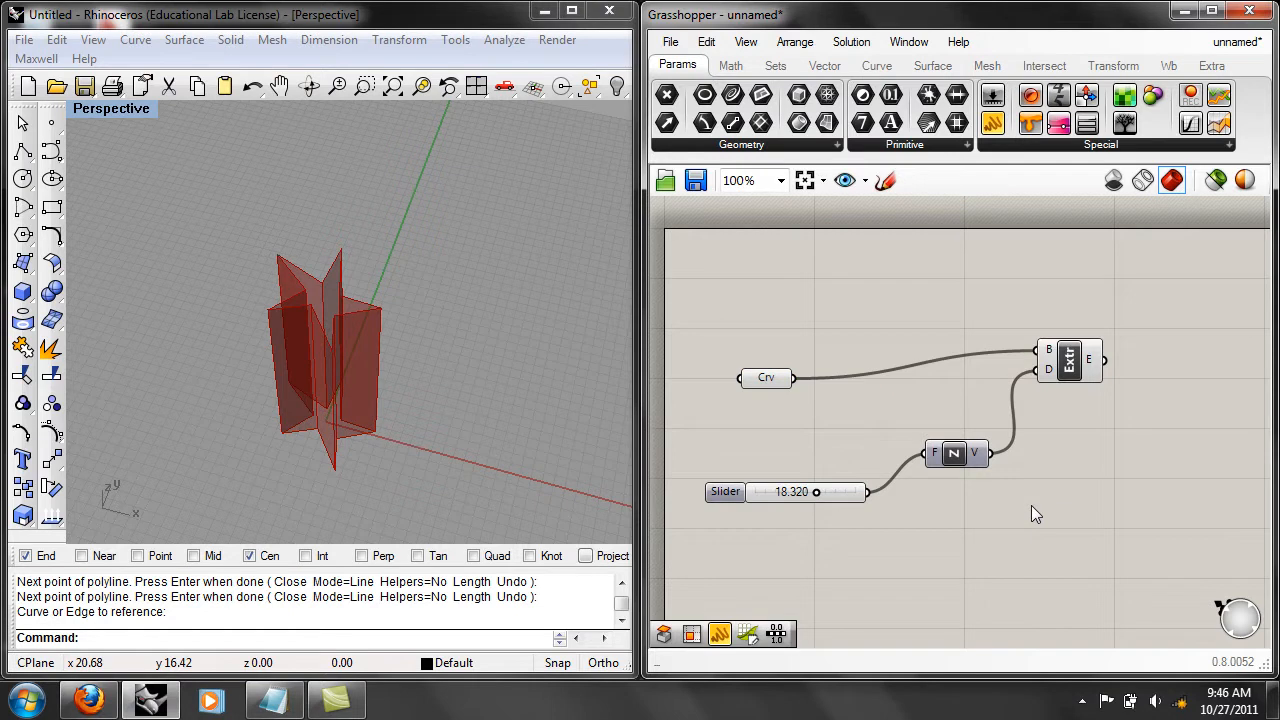
Add a Scale component and position it above the wire between the Curve parameter and the Extrude component.
double_click(1031, 505)
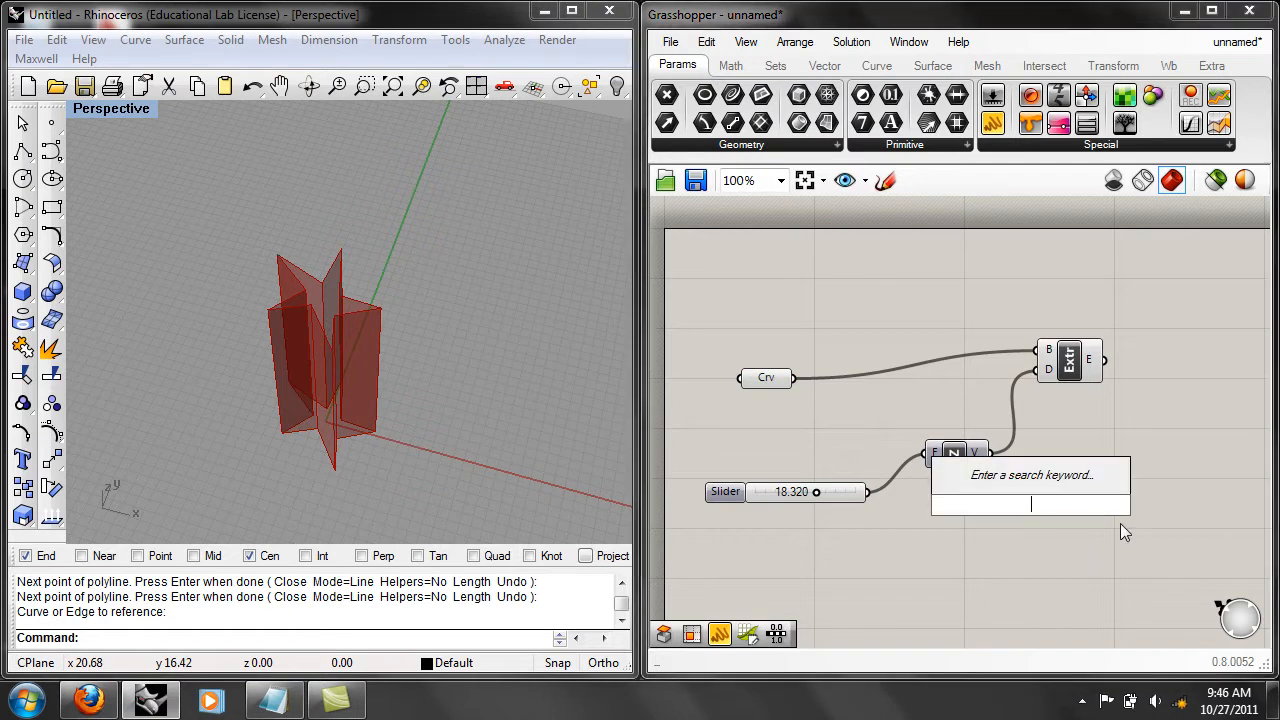
text(sc)
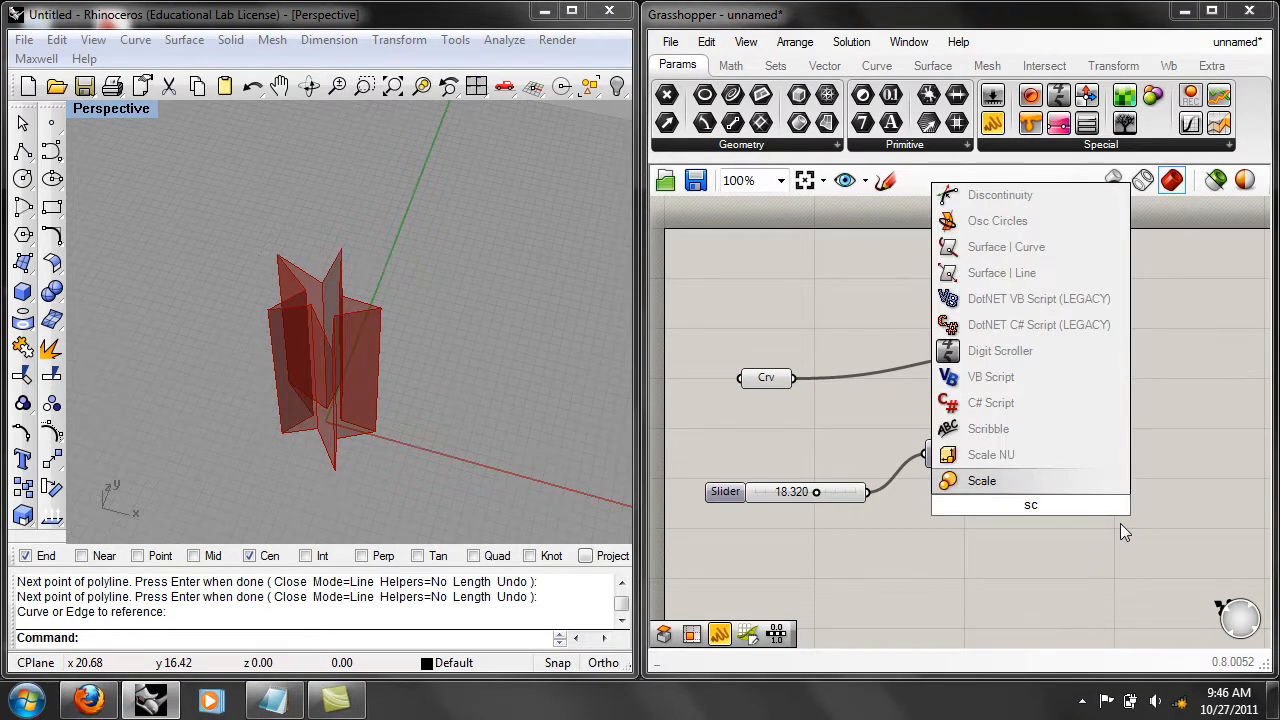
click(1013, 487)
drag(1030, 517, 928, 321)
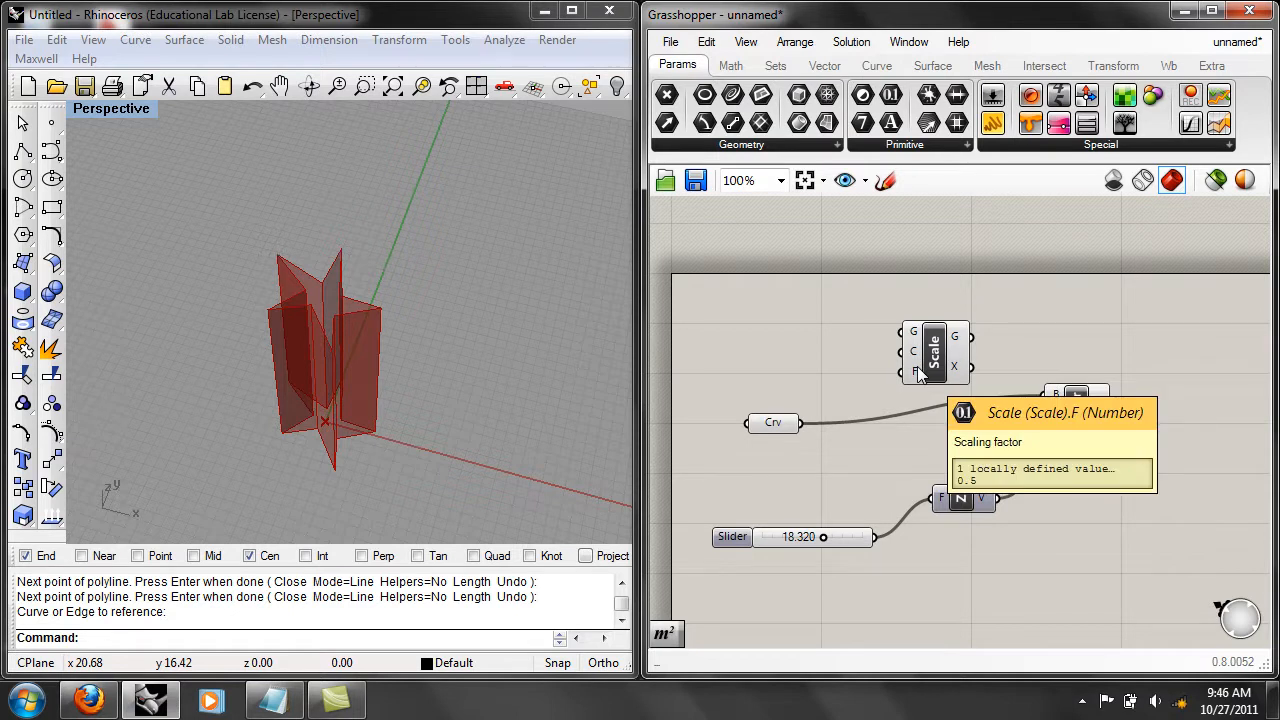
drag(916, 368, 918, 361)
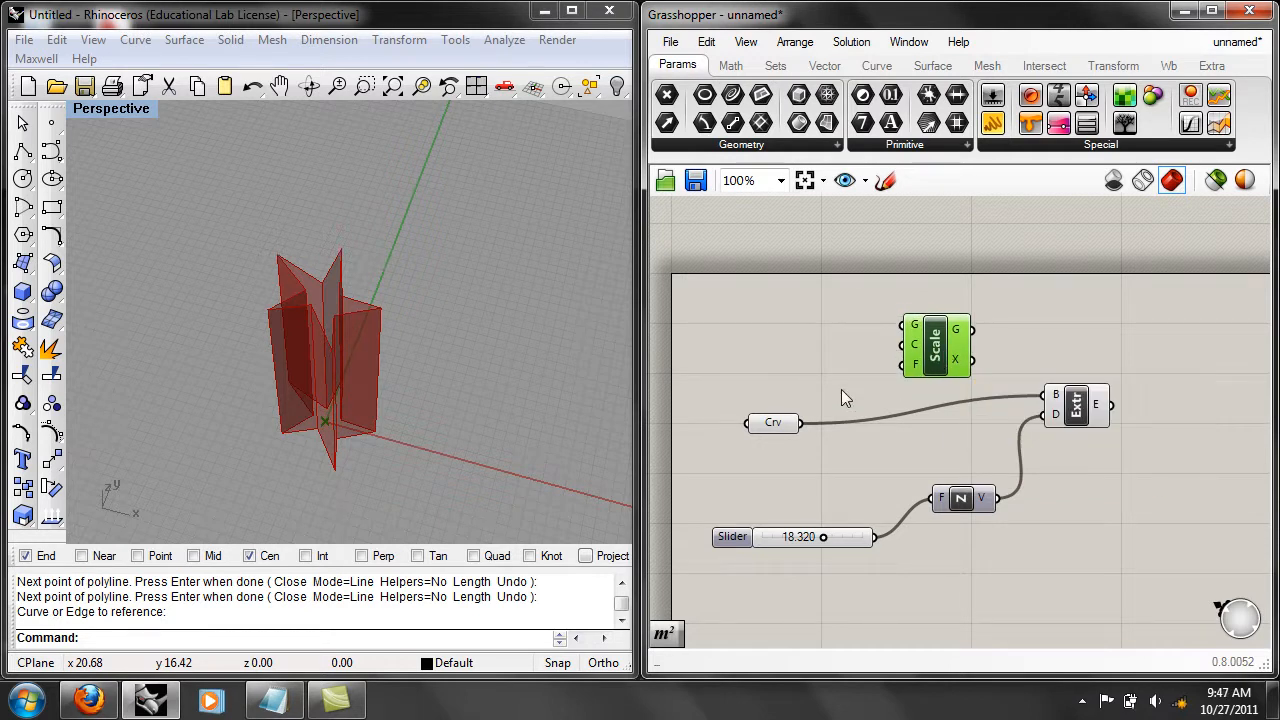
Connect the Curve parameter to the Scale component's G (geometry) input and examine the scaled star at the extrusion's base.
drag(801, 423, 904, 326)
scroll(421, 437, up, 10)
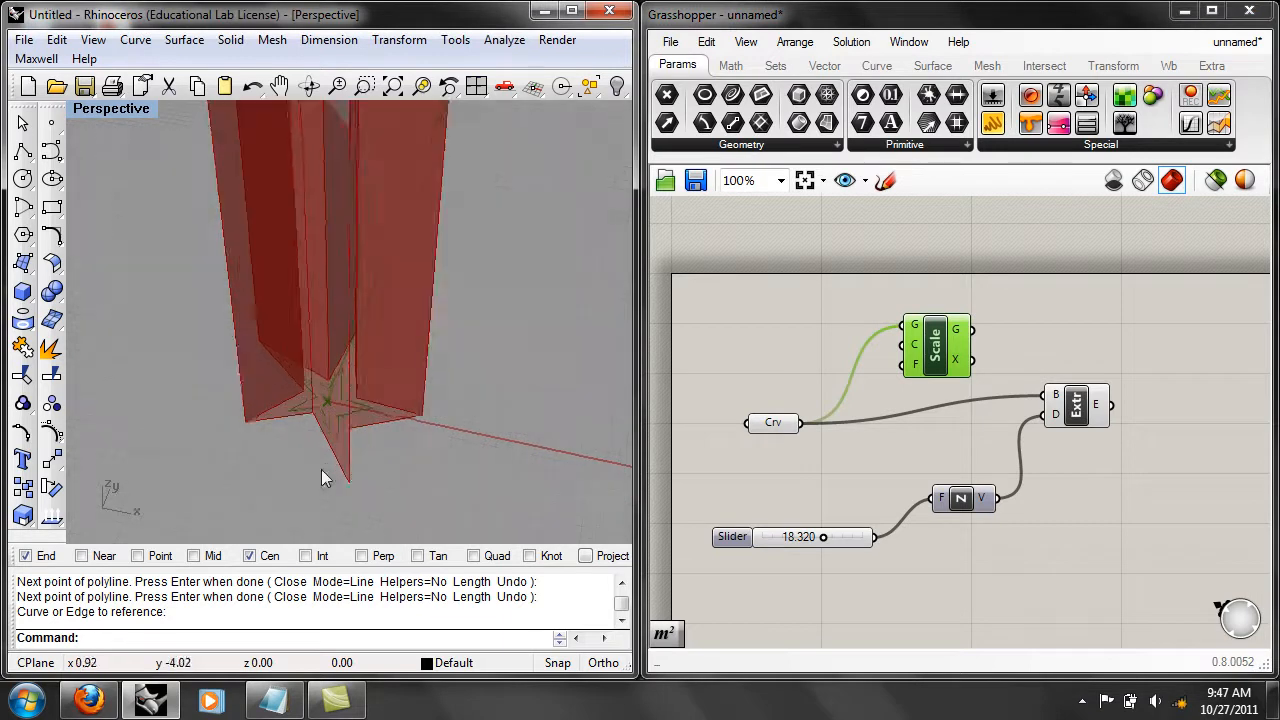
scroll(330, 402, up, 4)
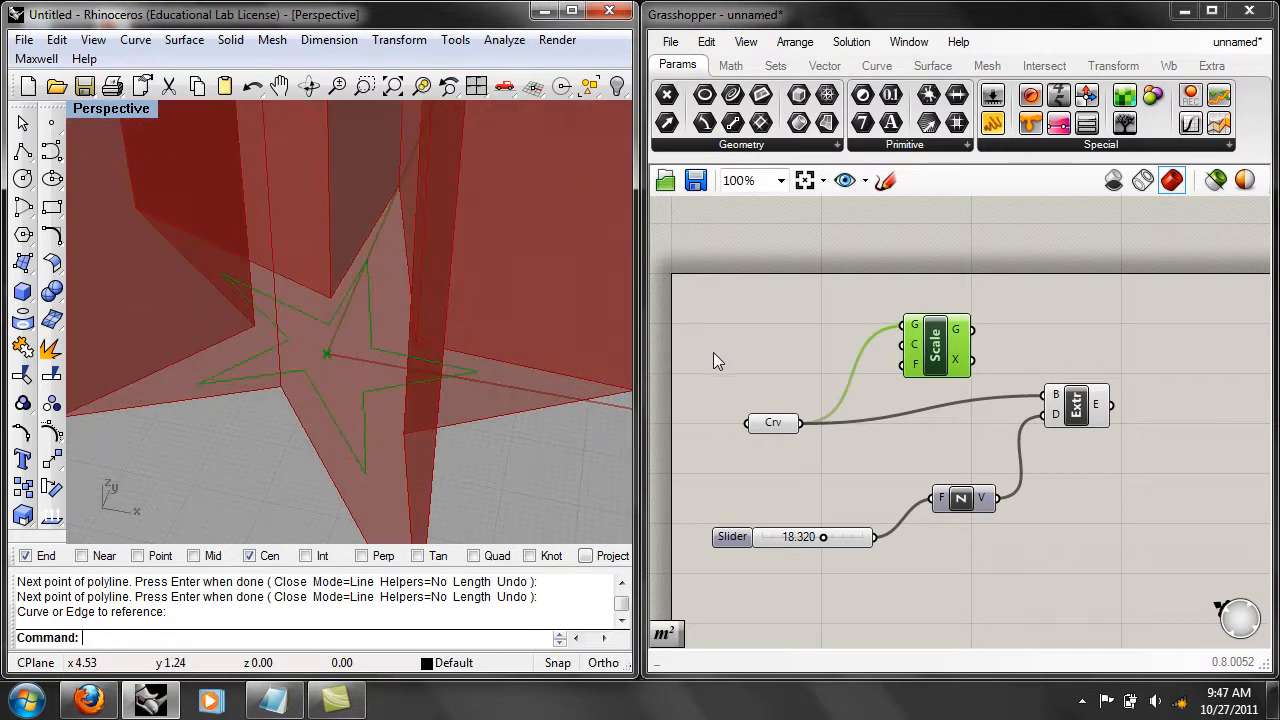
right_drag(845, 341, 829, 338)
click(829, 338)
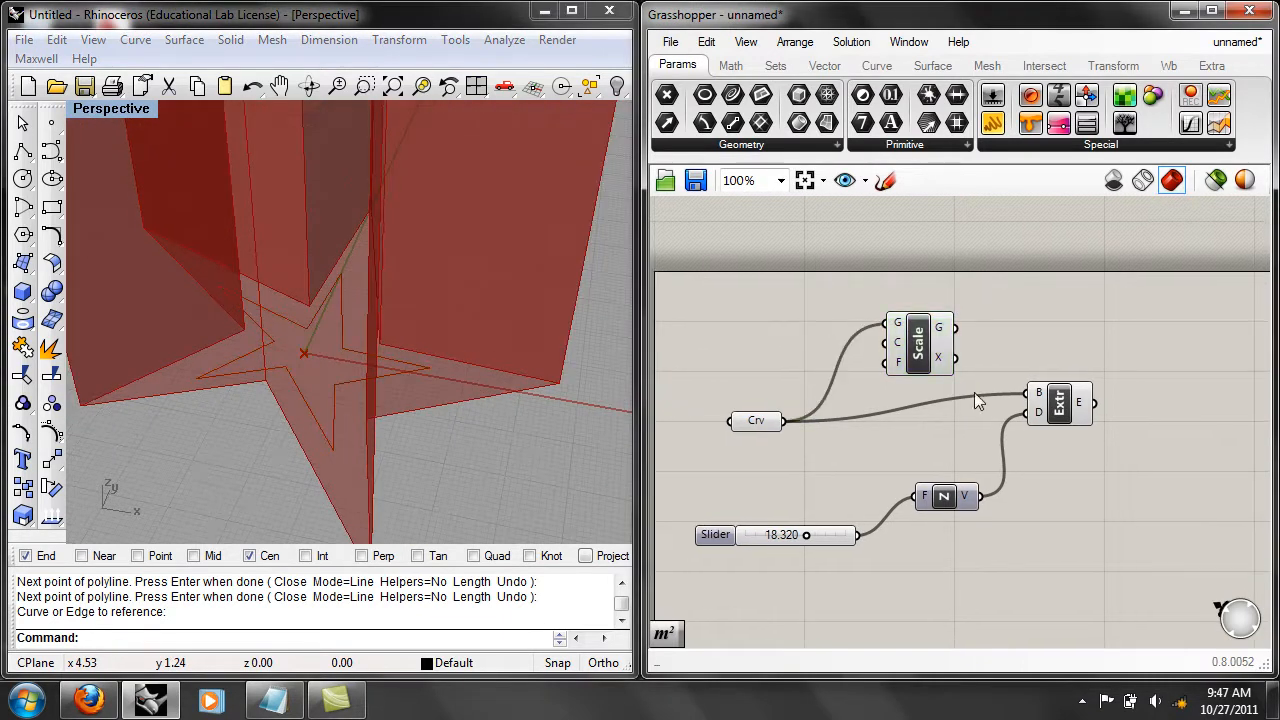
right_drag(807, 441, 830, 447)
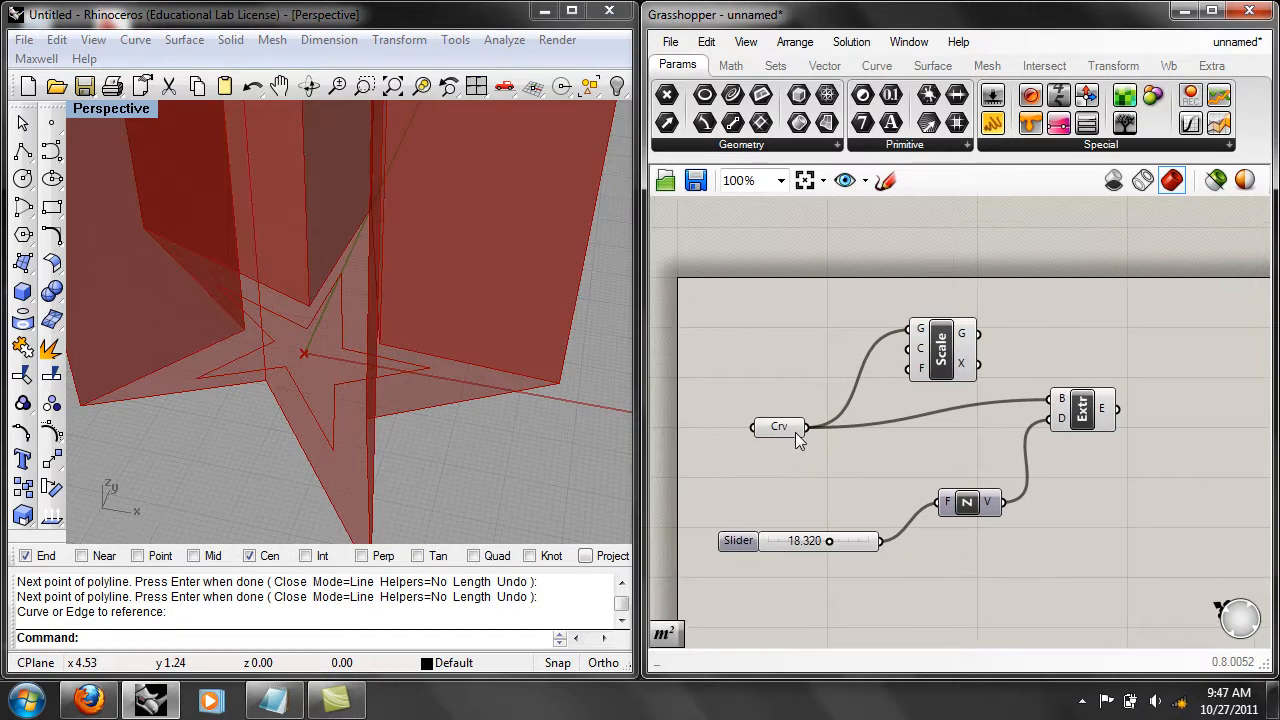
right_click(541, 377)
scroll(541, 377, down, 2)
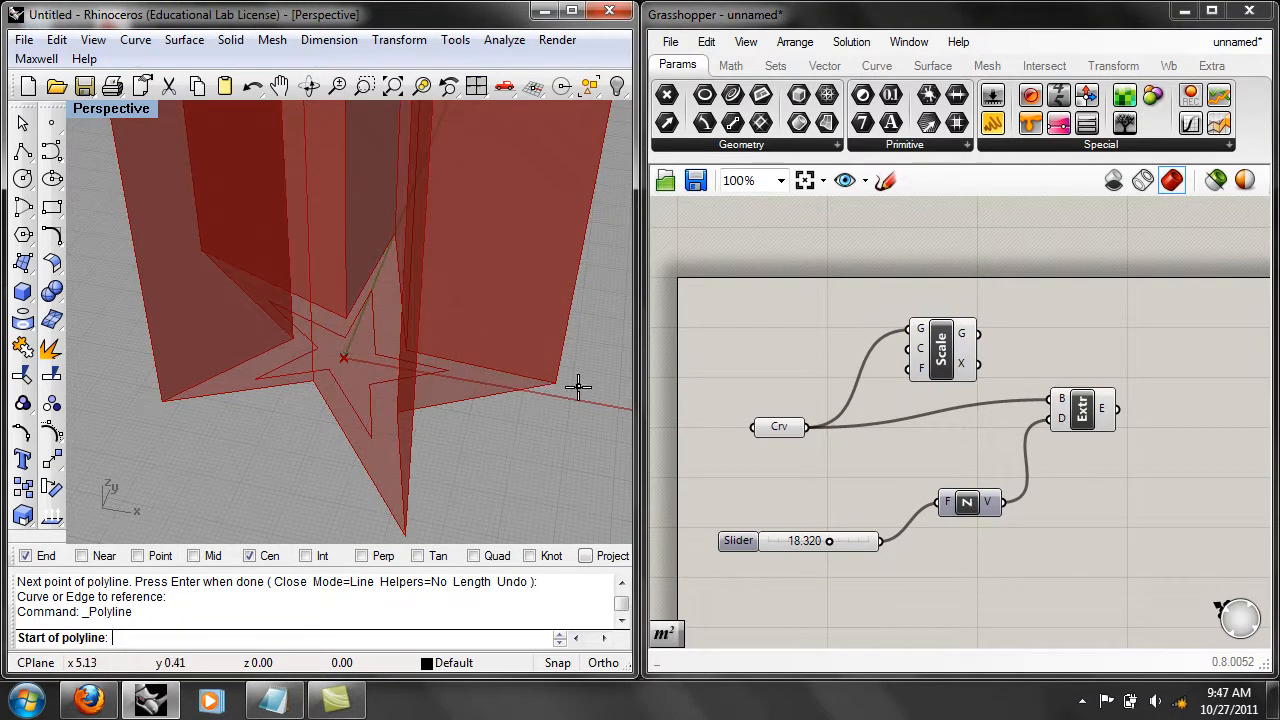
key(Escape)
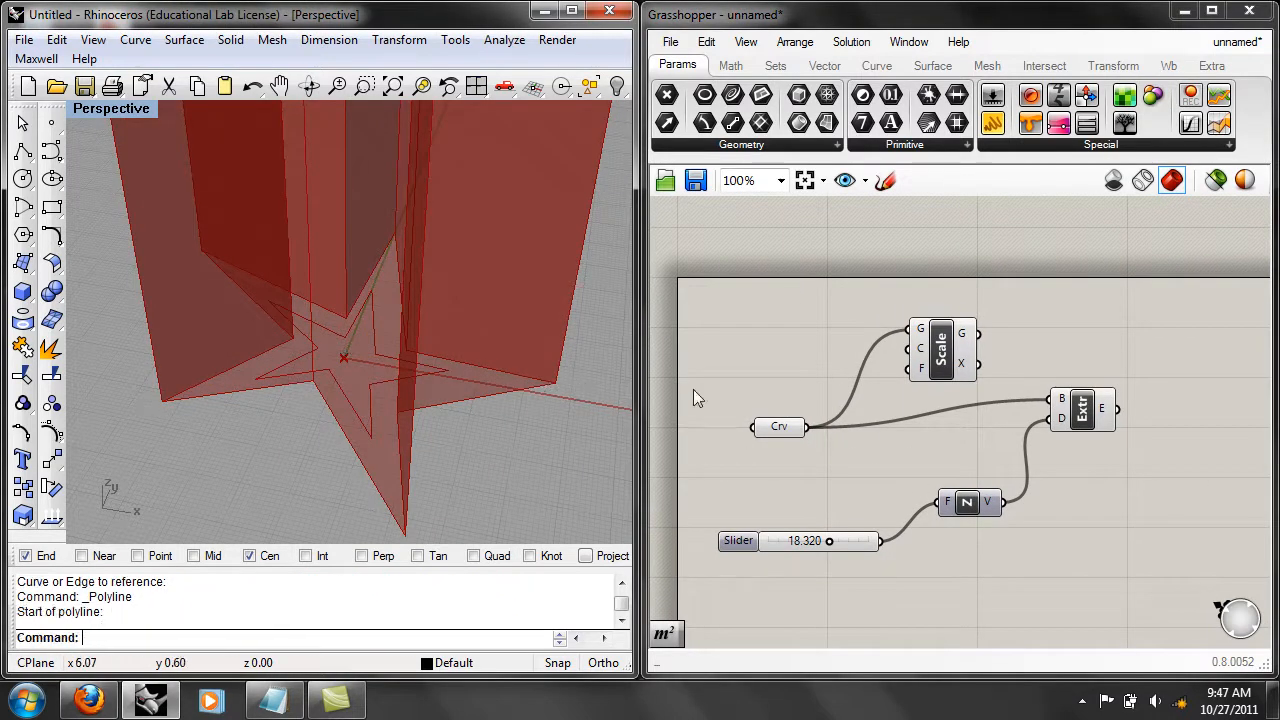
Highlight the Extrude component and the Curve parameter in turn to examine which geometry each one produces.
scroll(612, 389, down, 5)
click(1093, 407)
scroll(424, 318, down, 6)
right_drag(422, 322, 397, 450)
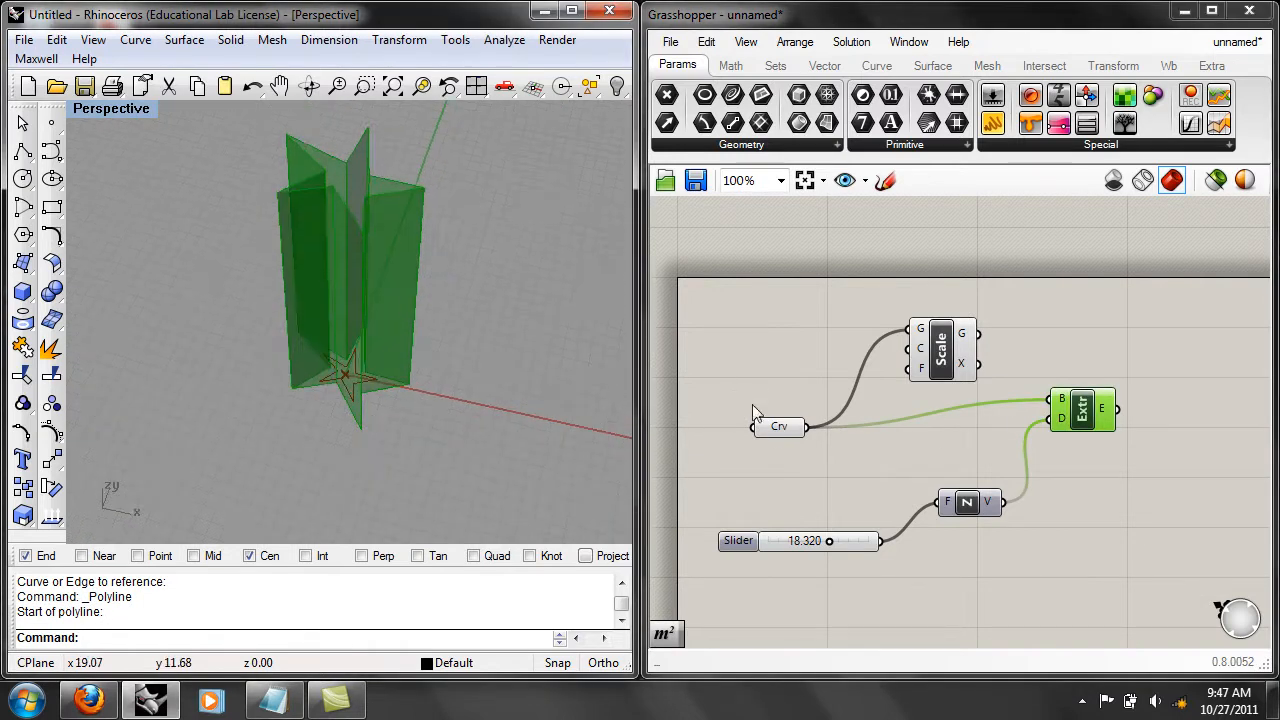
click(778, 427)
scroll(397, 450, up, 8)
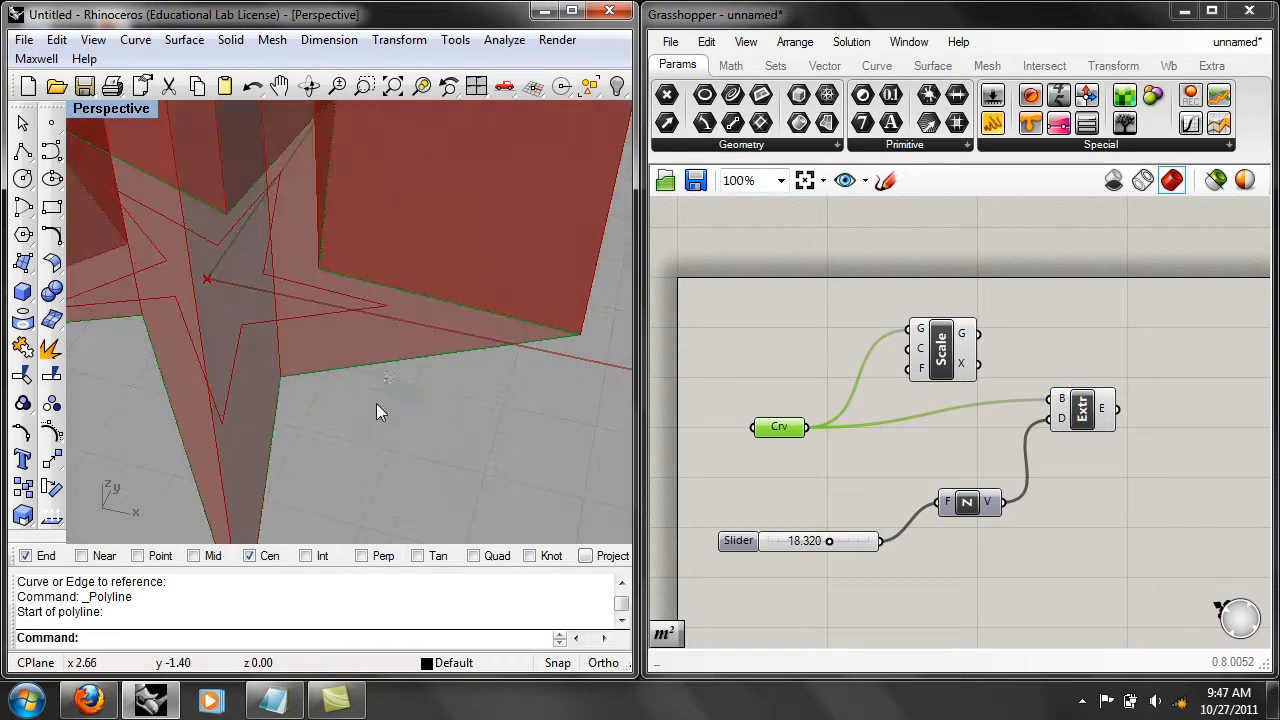
click(794, 383)
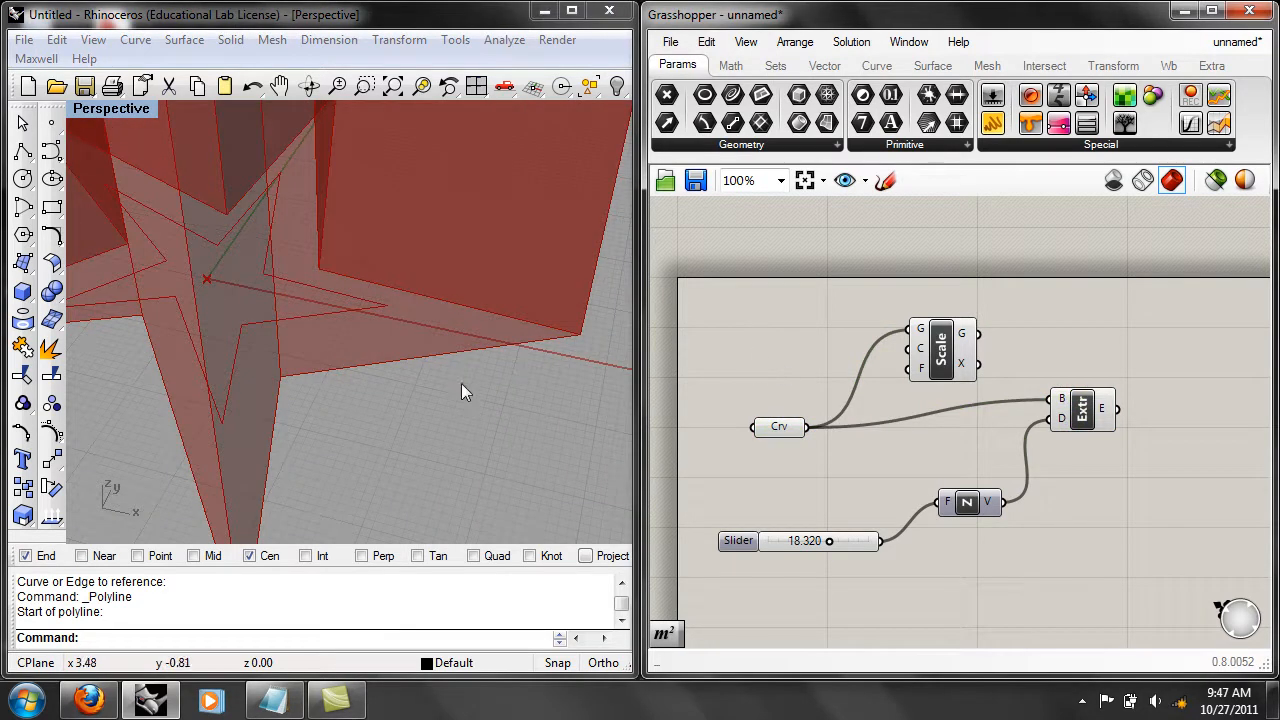
Turn off the Extrude component's preview so that only the star curves are displayed in the perspective view.
click(1089, 418)
right_click(1089, 418)
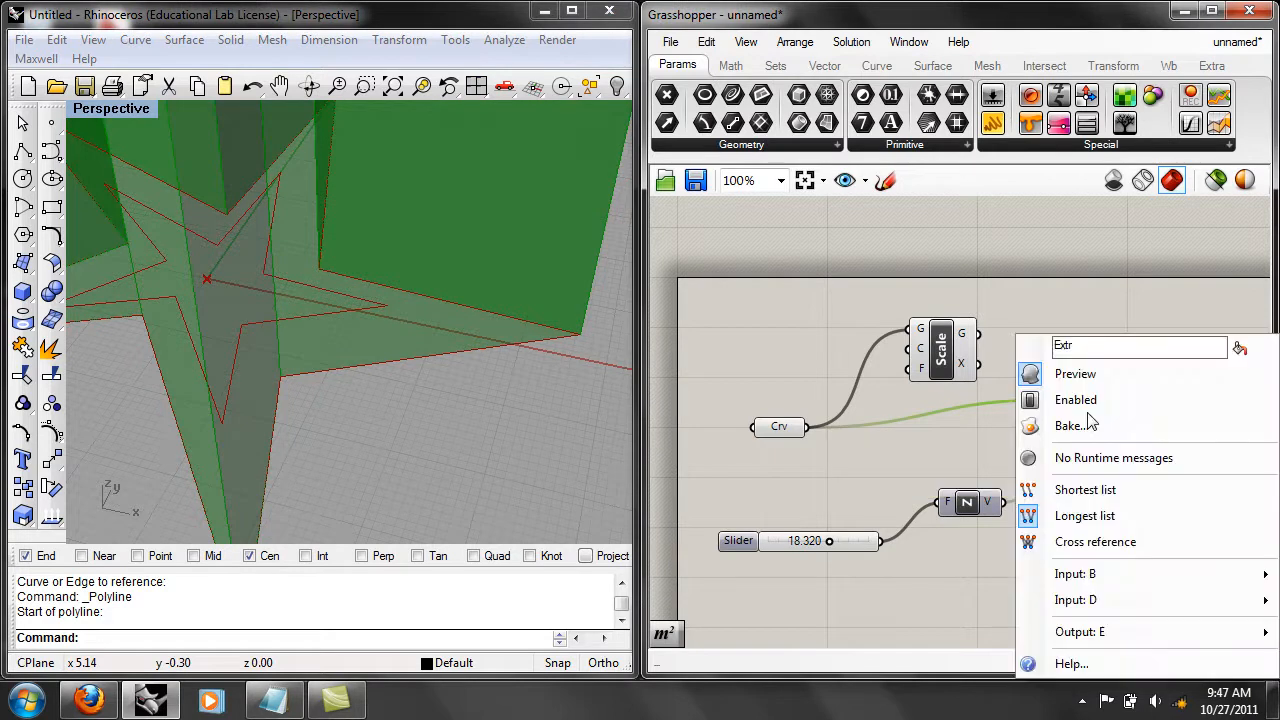
click(1033, 373)
right_drag(474, 380, 671, 389)
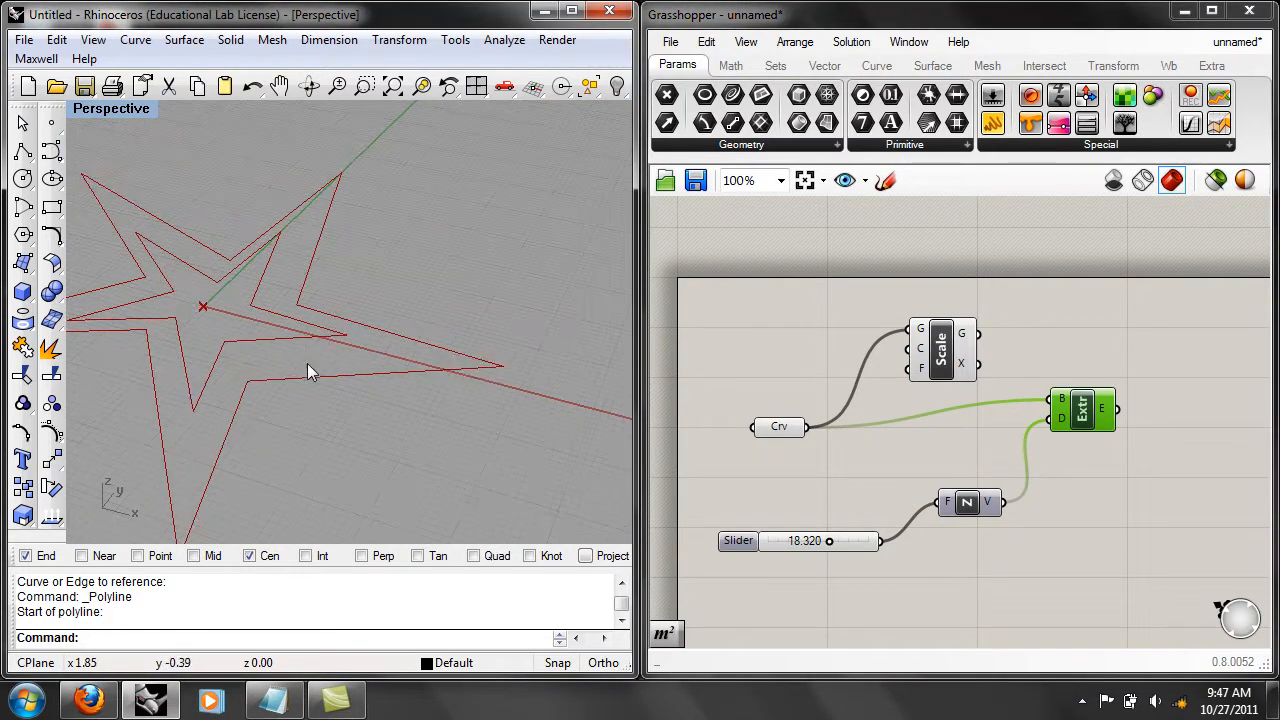
Highlight the Curve parameter and the Scale component in turn to compare the original star with its scaled copy.
click(786, 428)
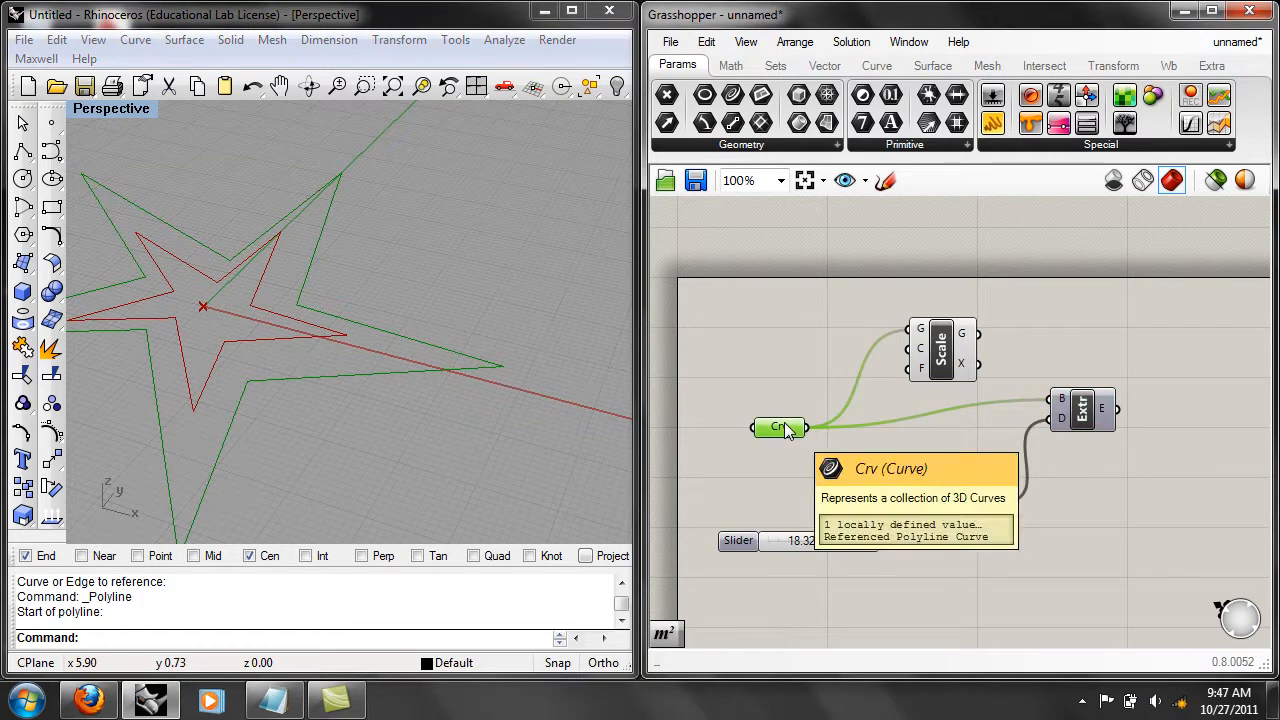
click(941, 352)
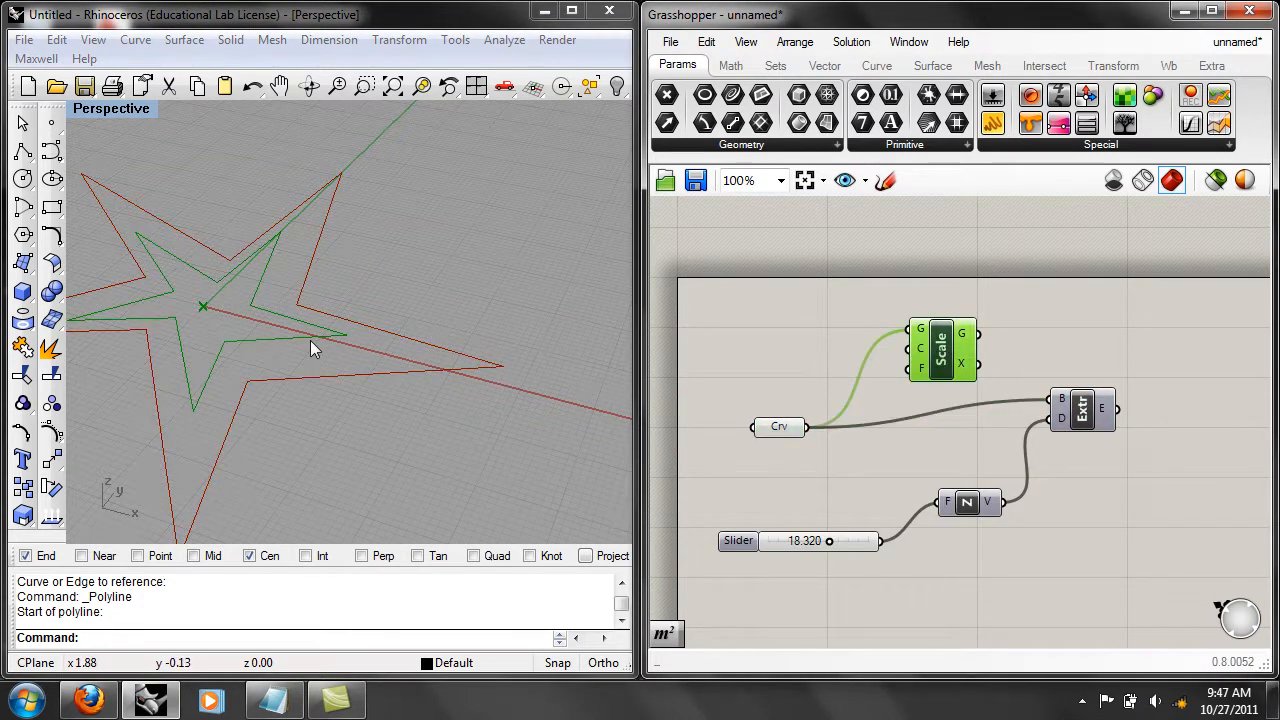
right_drag(327, 362, 337, 368)
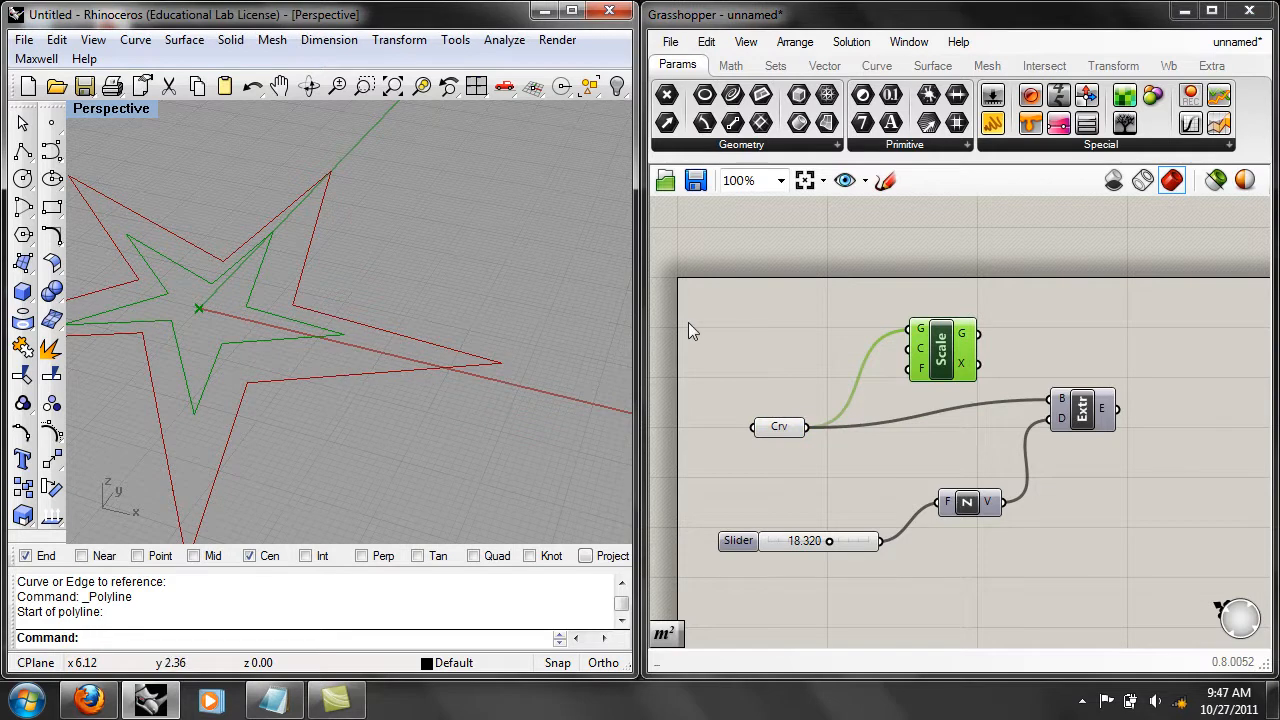
click(798, 355)
Turn off the Curve parameter's preview.
click(788, 430)
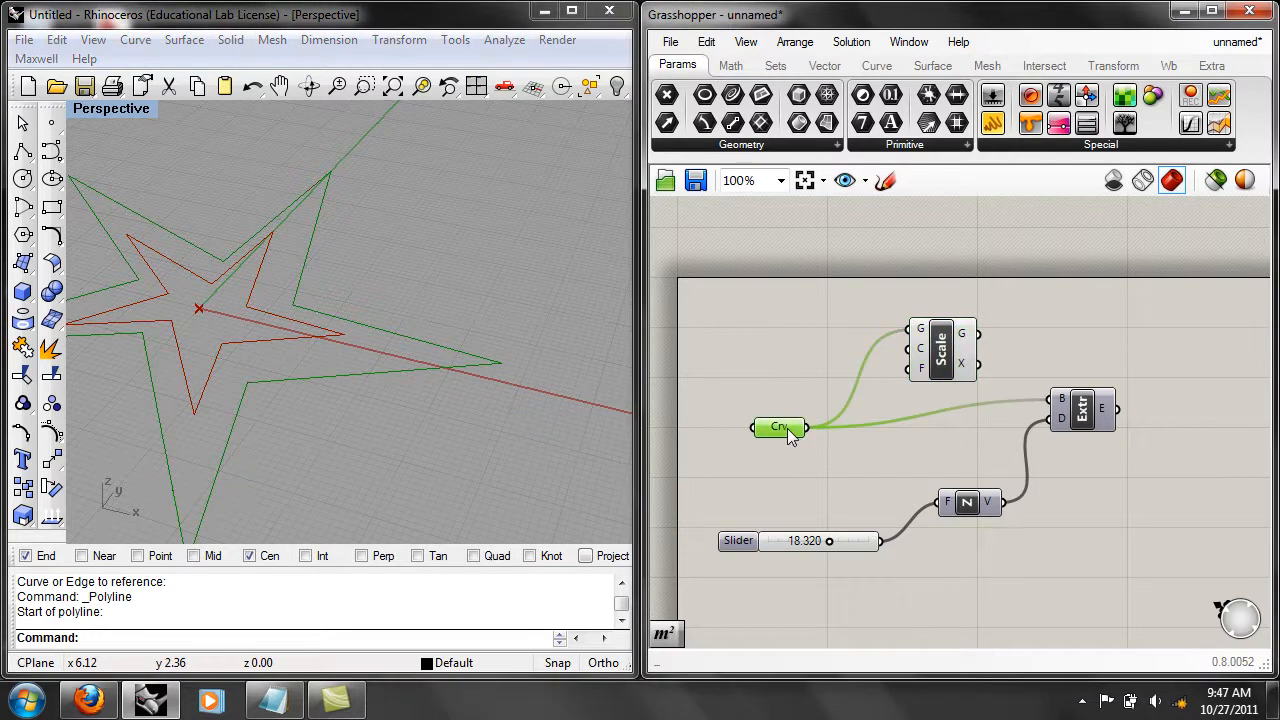
right_click(788, 430)
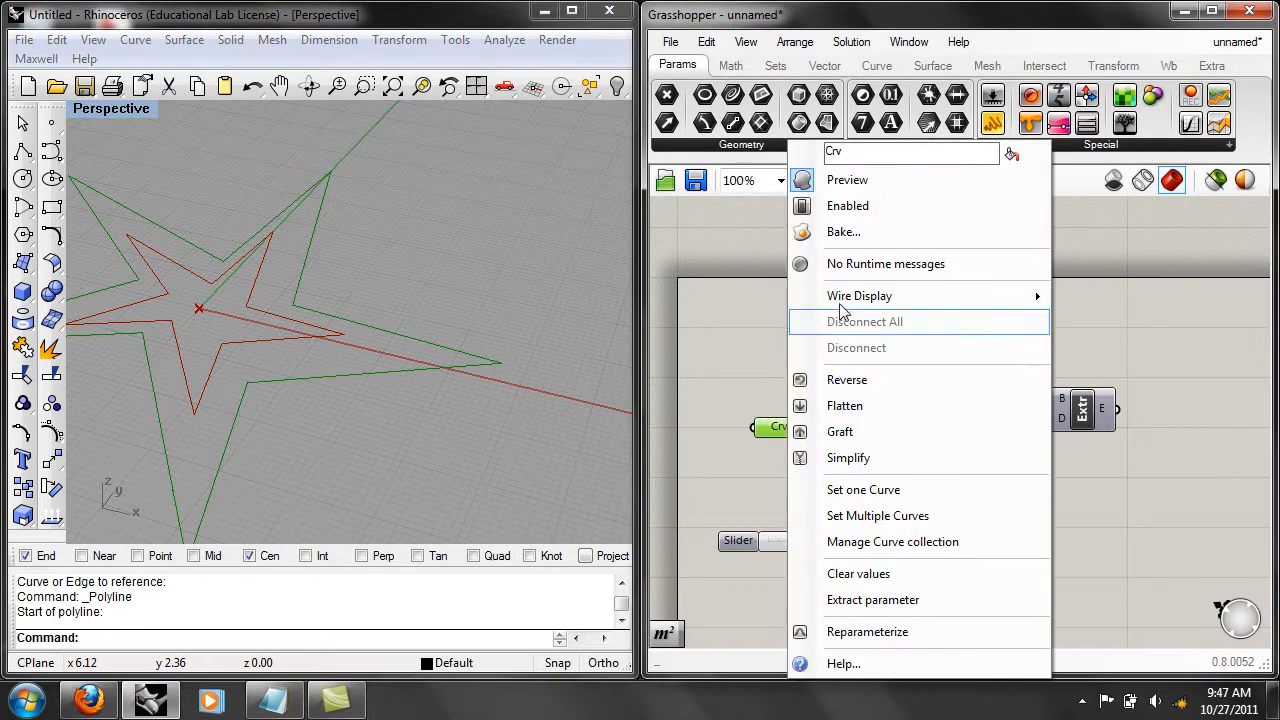
click(841, 182)
Select the original outer star polyline in Rhino and hide it with the Hide command.
drag(518, 404, 463, 332)
right_drag(463, 332, 531, 457)
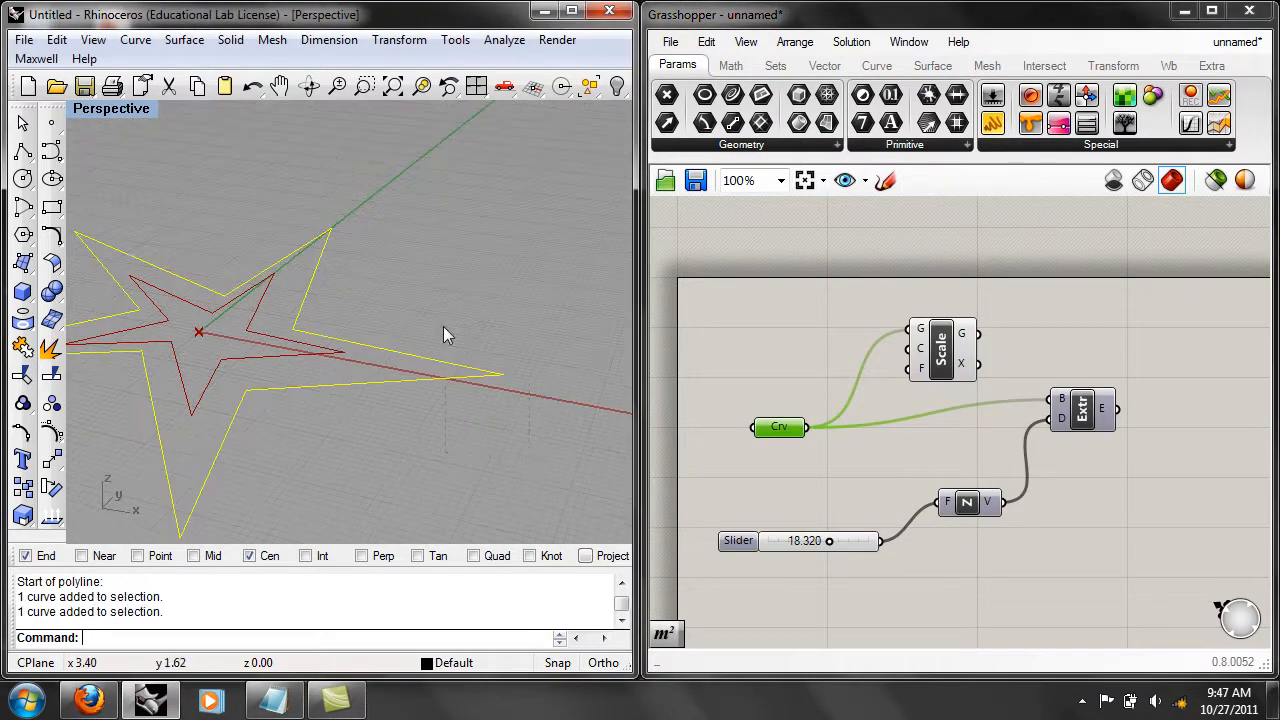
text(Hide)
key(Return)
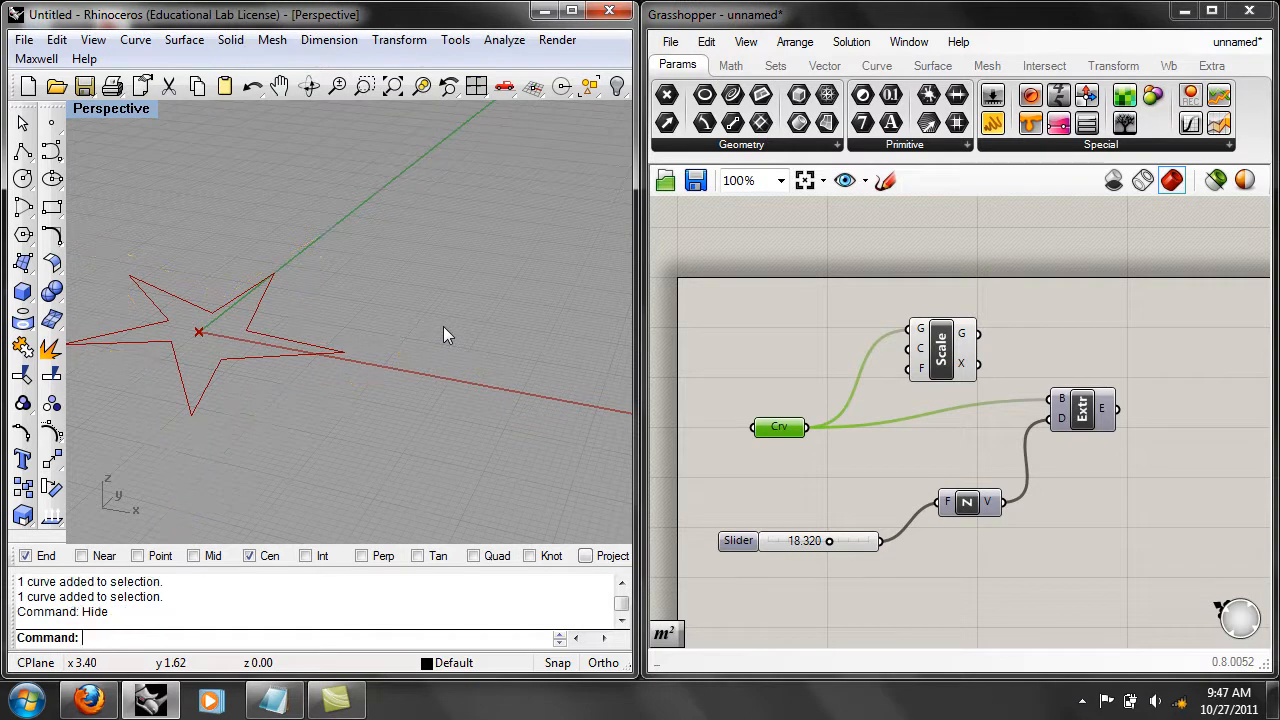
Toggle the Curve parameter's preview on and off again to compare the original star with the scaled one.
click(700, 362)
right_click(788, 430)
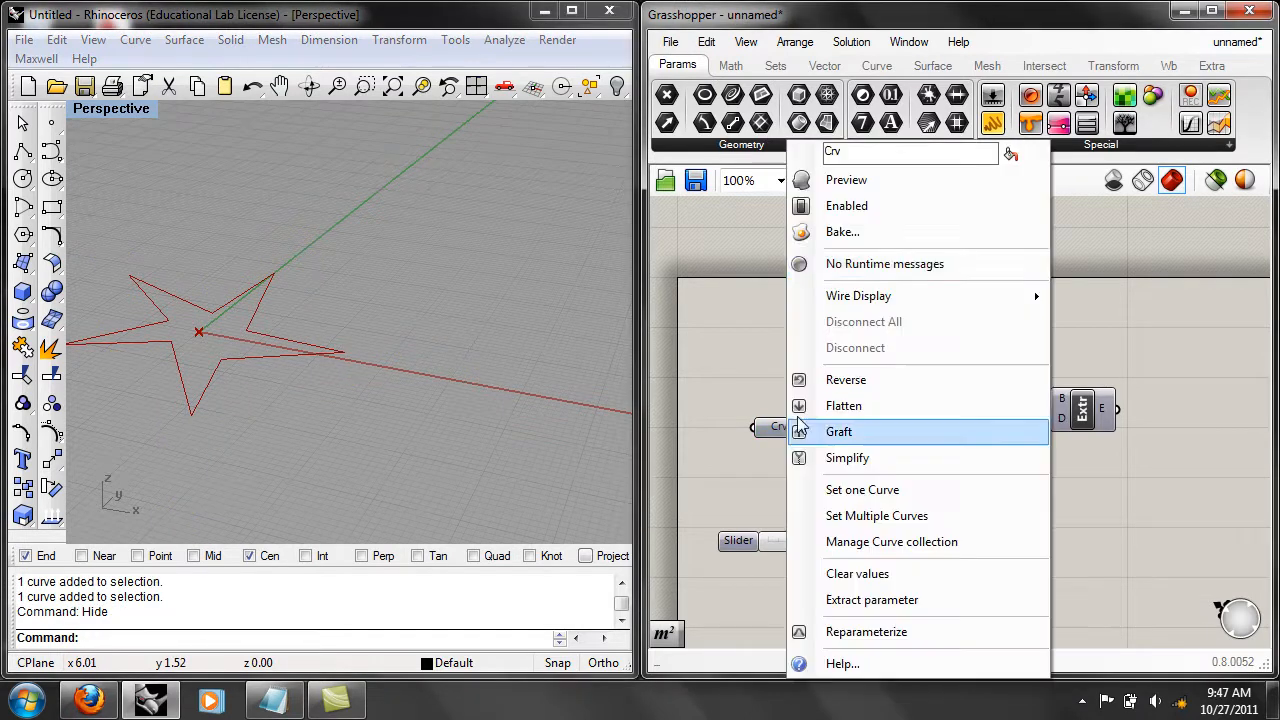
click(840, 180)
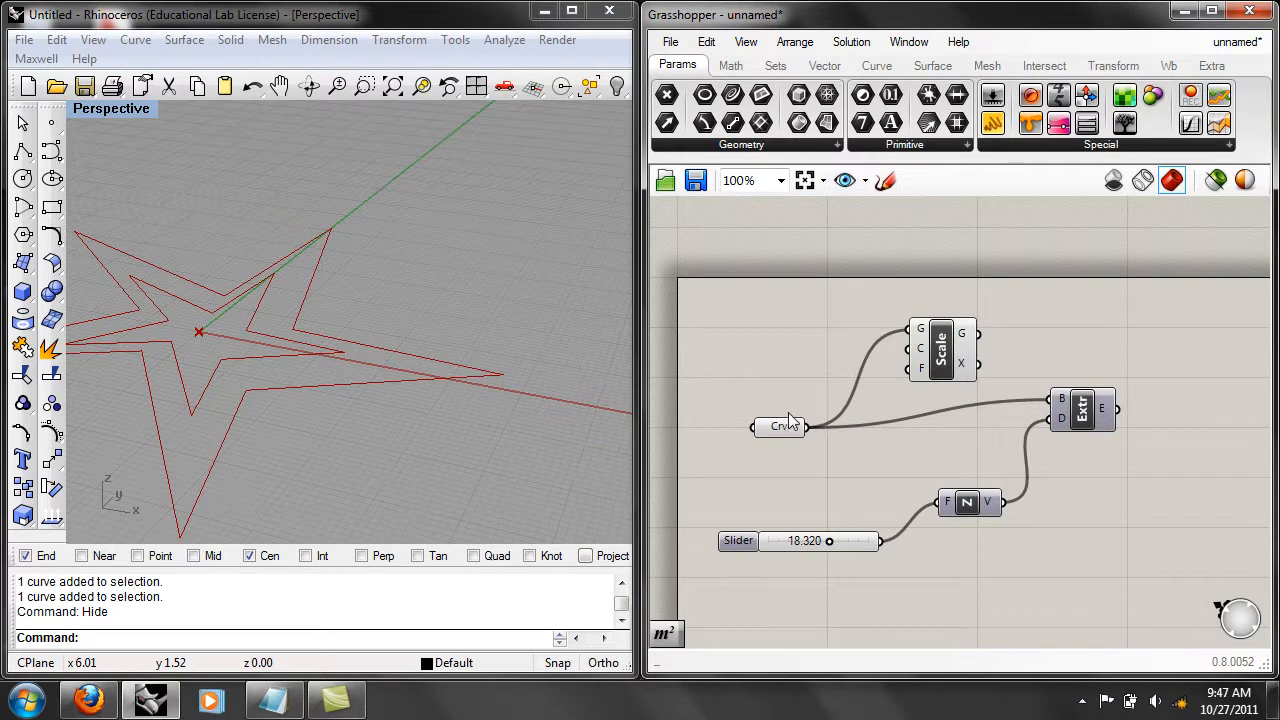
right_click(788, 415)
click(840, 178)
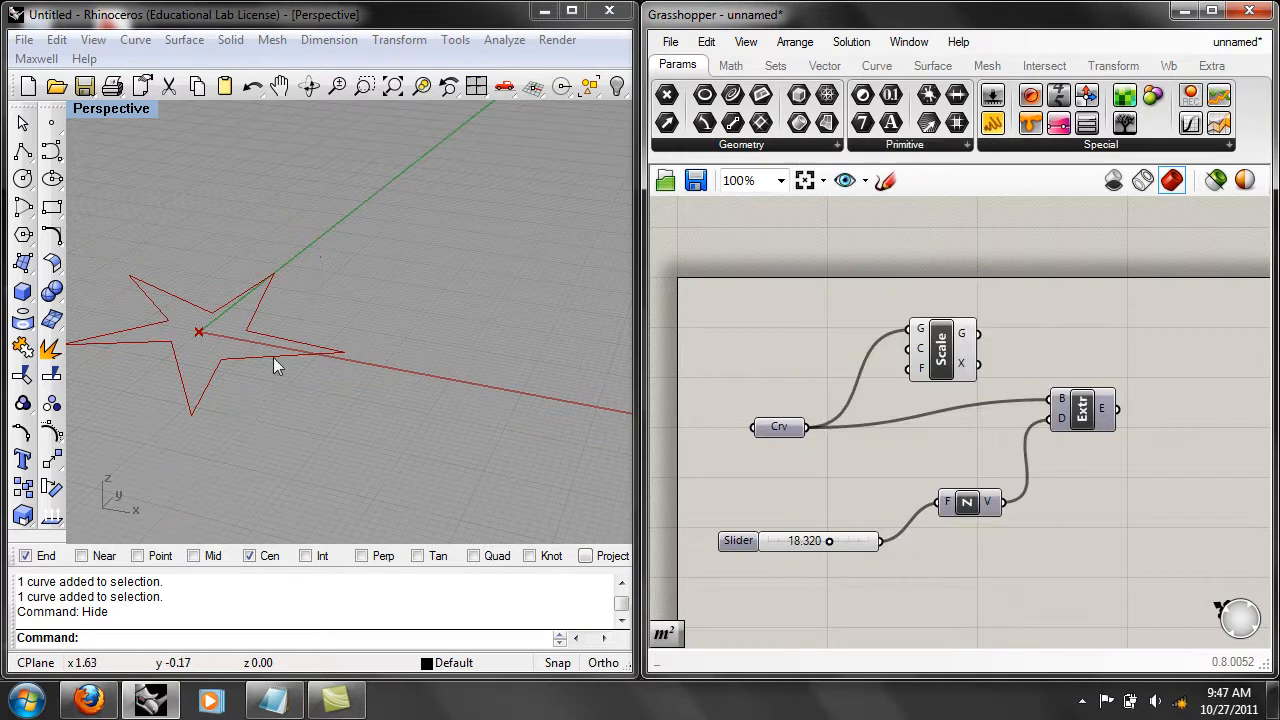
Add a Number Slider to the canvas between the Curve parameter and the height slider.
mouse_move(926, 365)
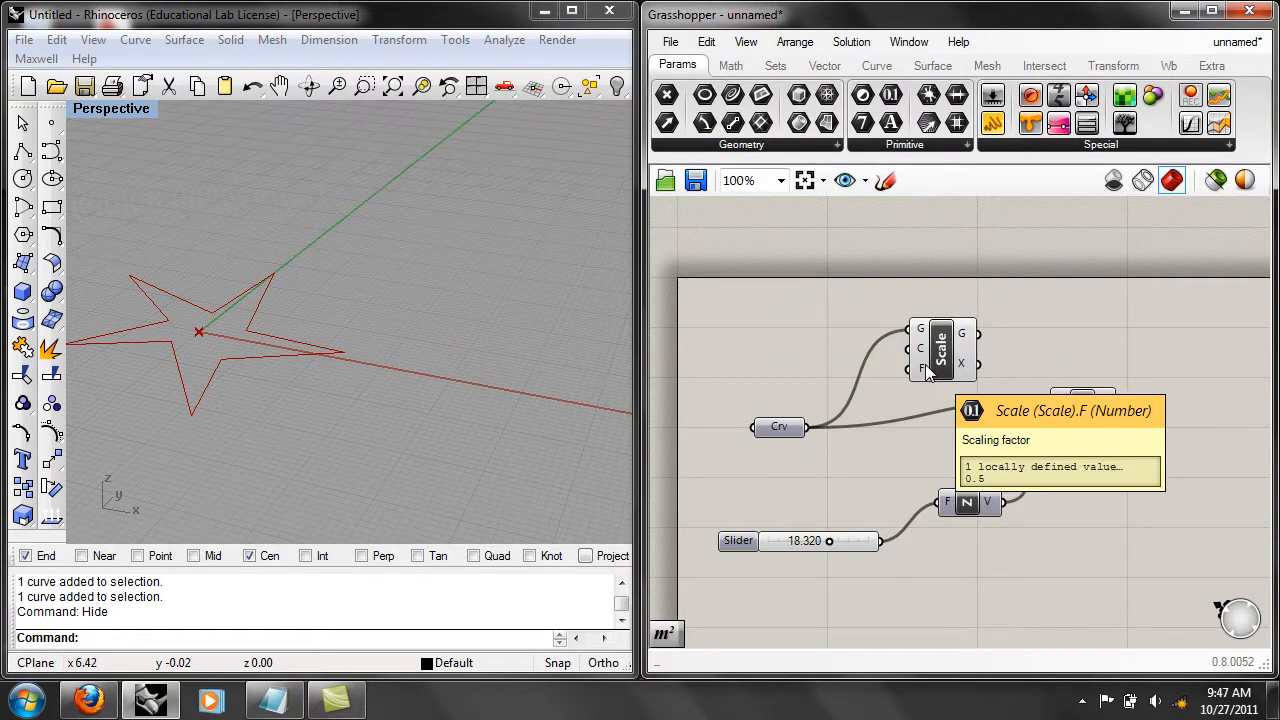
right_drag(792, 360, 821, 352)
click(869, 524)
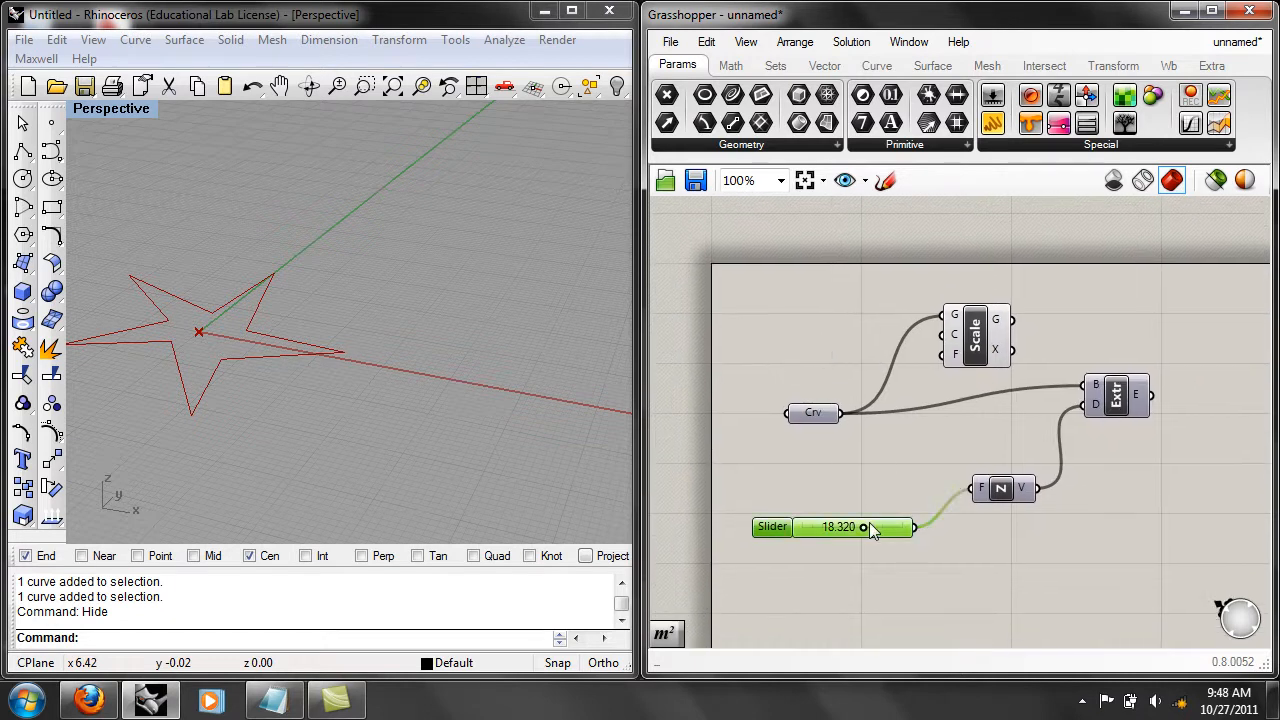
click(821, 473)
double_click(821, 472)
text(s)
key(BackSpace)
text(num)
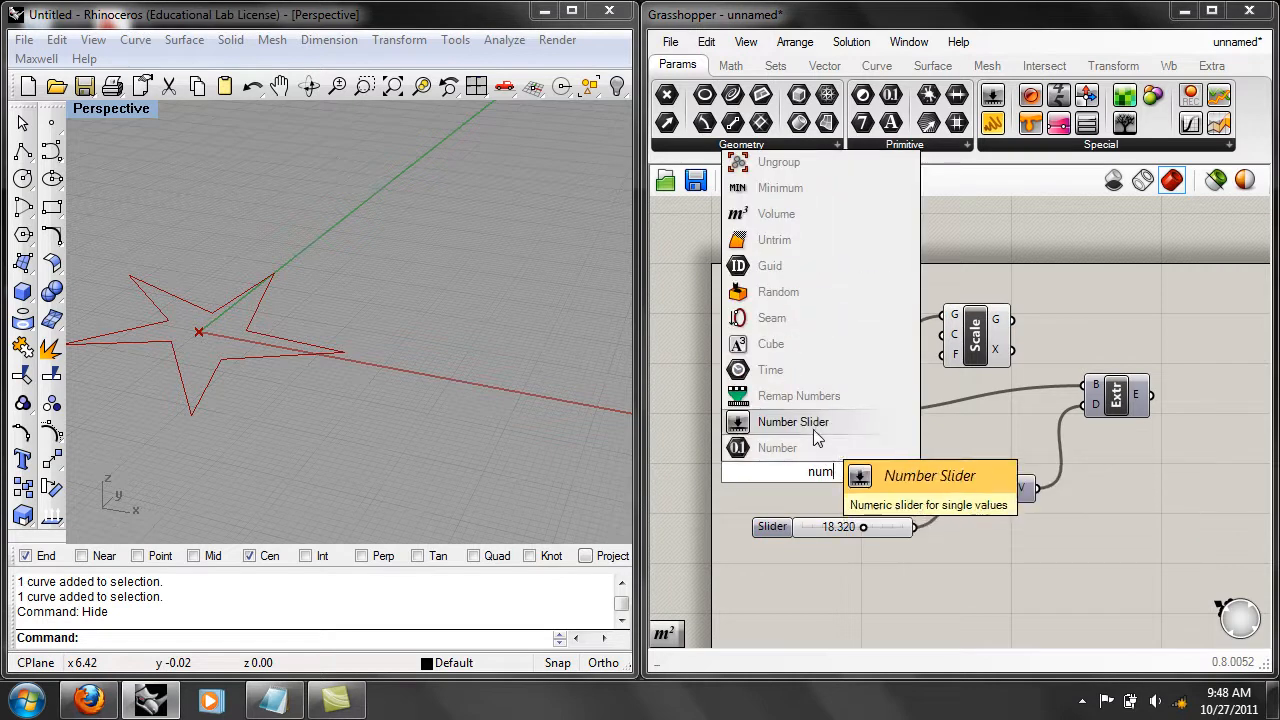
click(815, 425)
Connect the new slider to the Scale component's F (scaling factor) input and set it to 0.270.
drag(893, 467, 942, 354)
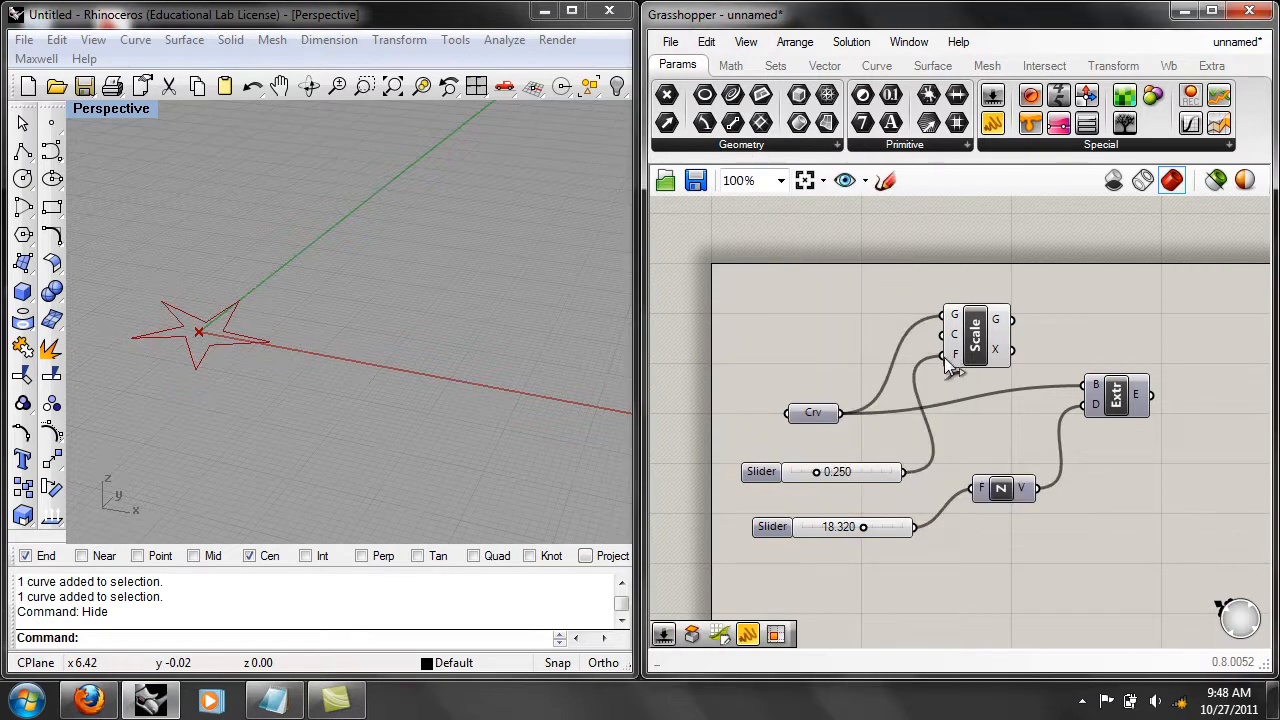
mouse_move(820, 471)
mouse_down()
mouse_move(900, 471)
mouse_move(818, 471)
mouse_up()
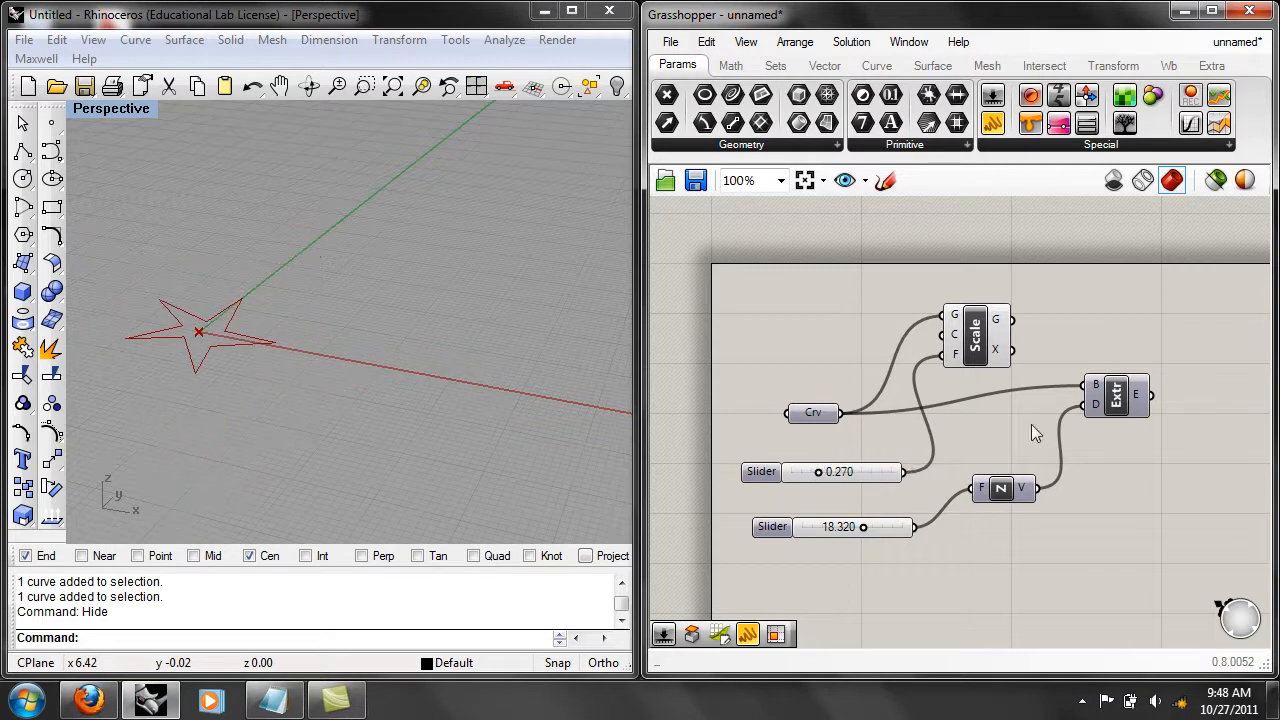
Turn the Extrude component's preview back on, examine the full solid in the perspective view, and deselect the component.
click(1117, 397)
right_click(1120, 397)
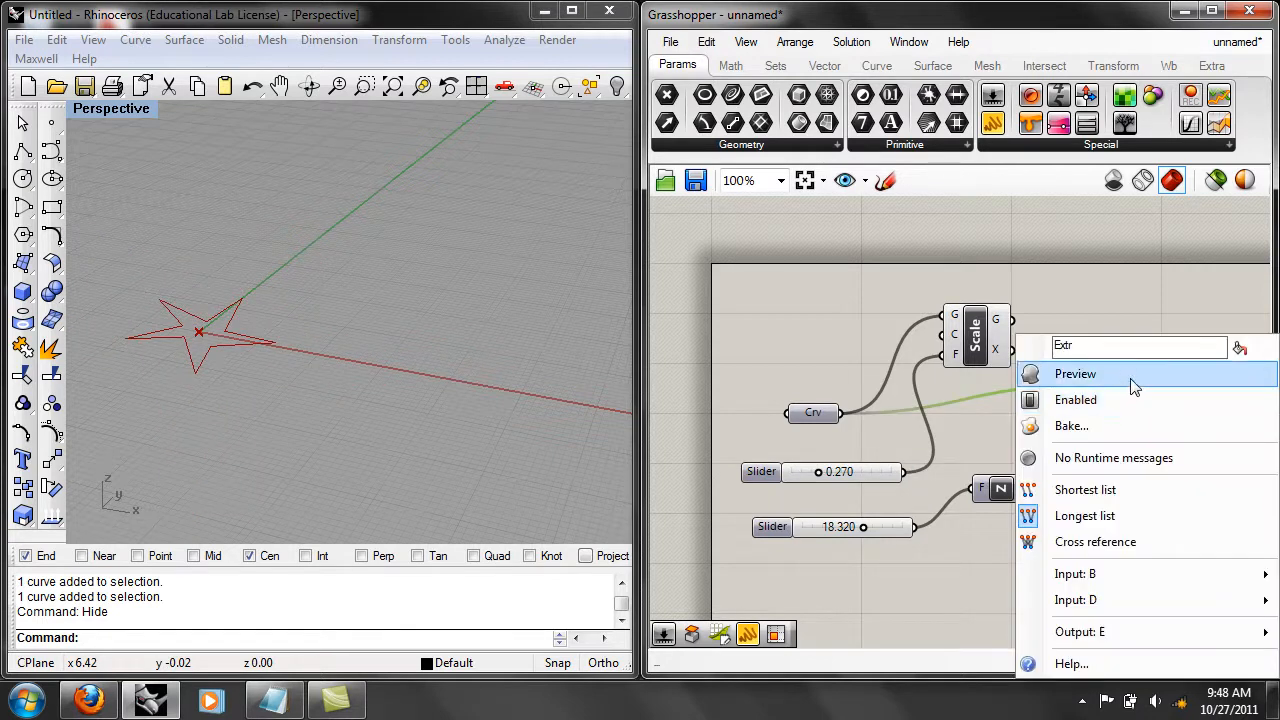
click(1130, 374)
right_drag(501, 384, 392, 310)
scroll(476, 360, down, 4)
shift+right_drag(477, 360, 421, 440)
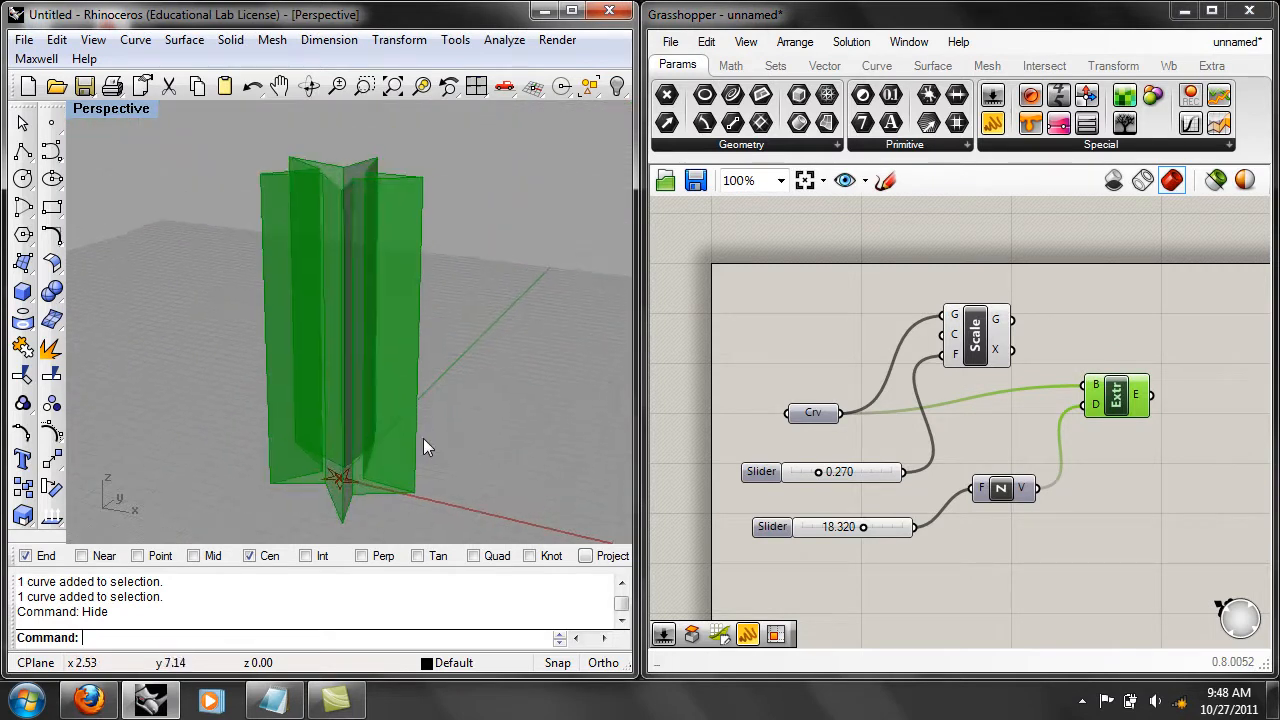
click(789, 372)
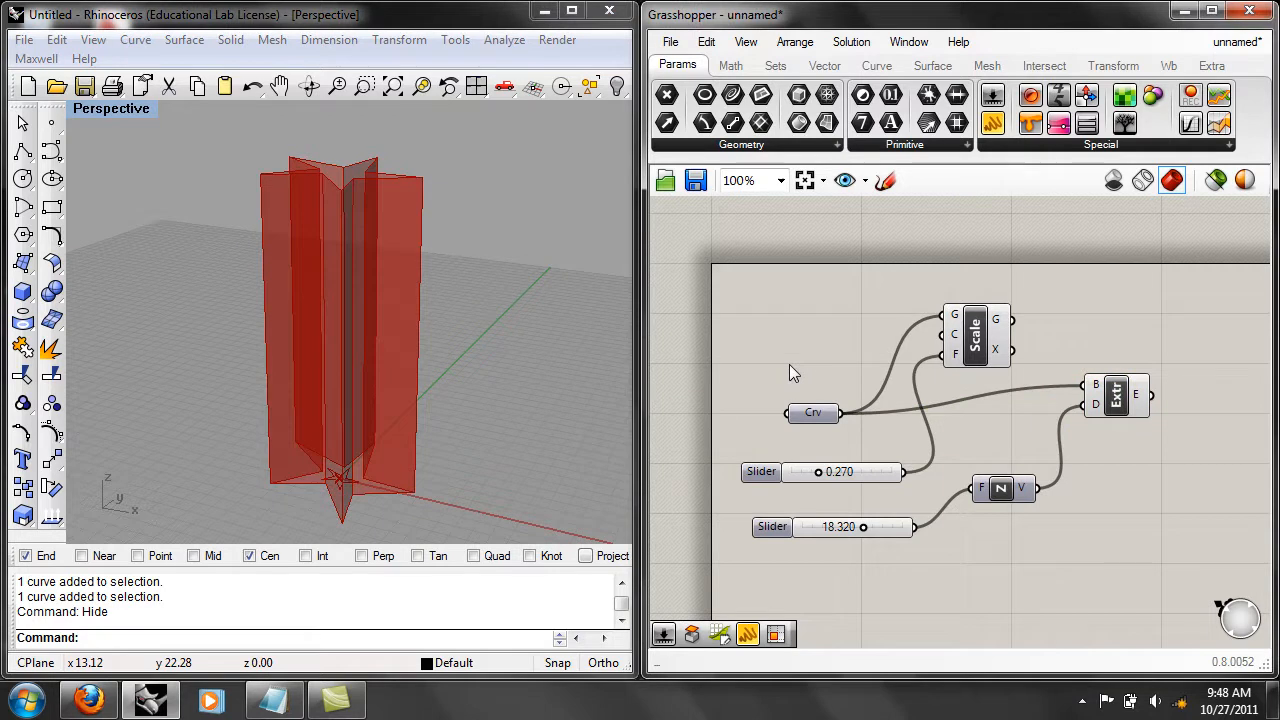
Shift the Curve parameter slightly away from the other components and raise the Scale component to make room for its output wire.
right_drag(852, 356, 804, 361)
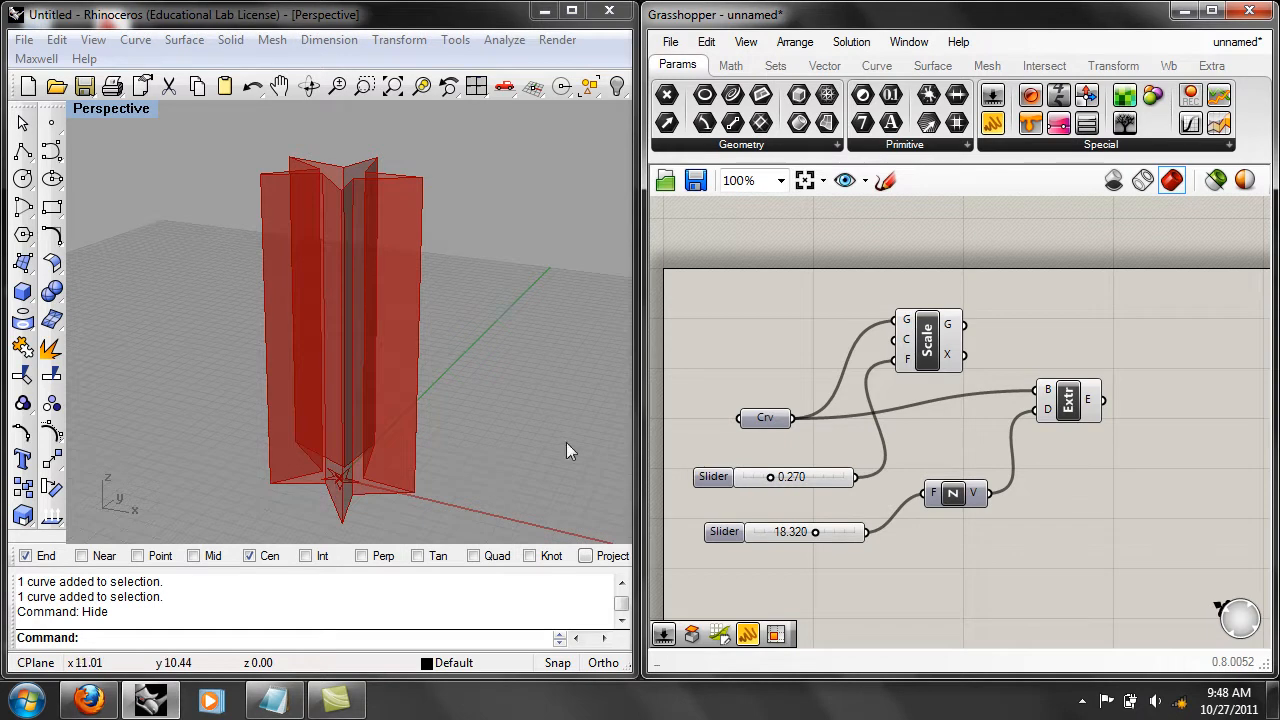
mouse_move(938, 424)
right_down()
mouse_move(937, 391)
mouse_move(939, 428)
right_up()
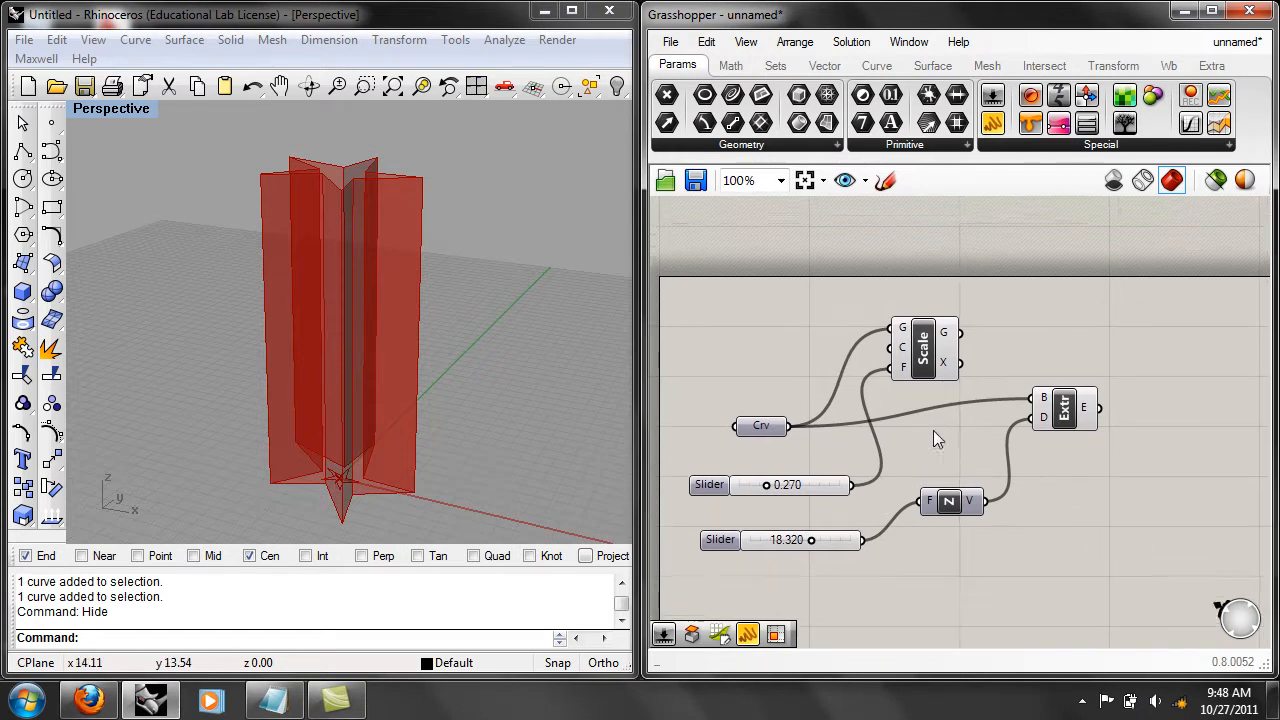
scroll(939, 430, up, 1)
mouse_move(1070, 395)
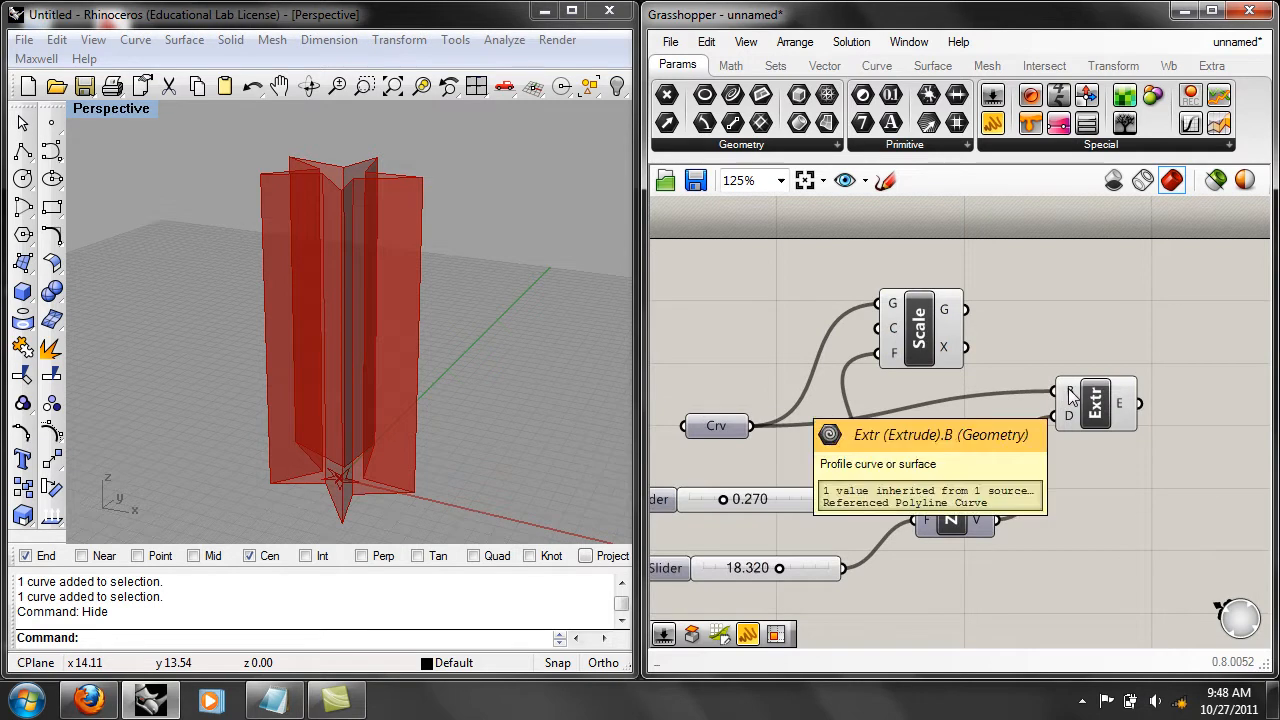
right_drag(917, 449, 965, 471)
click(777, 462)
drag(777, 462, 762, 458)
drag(968, 353, 952, 319)
right_drag(998, 408, 984, 437)
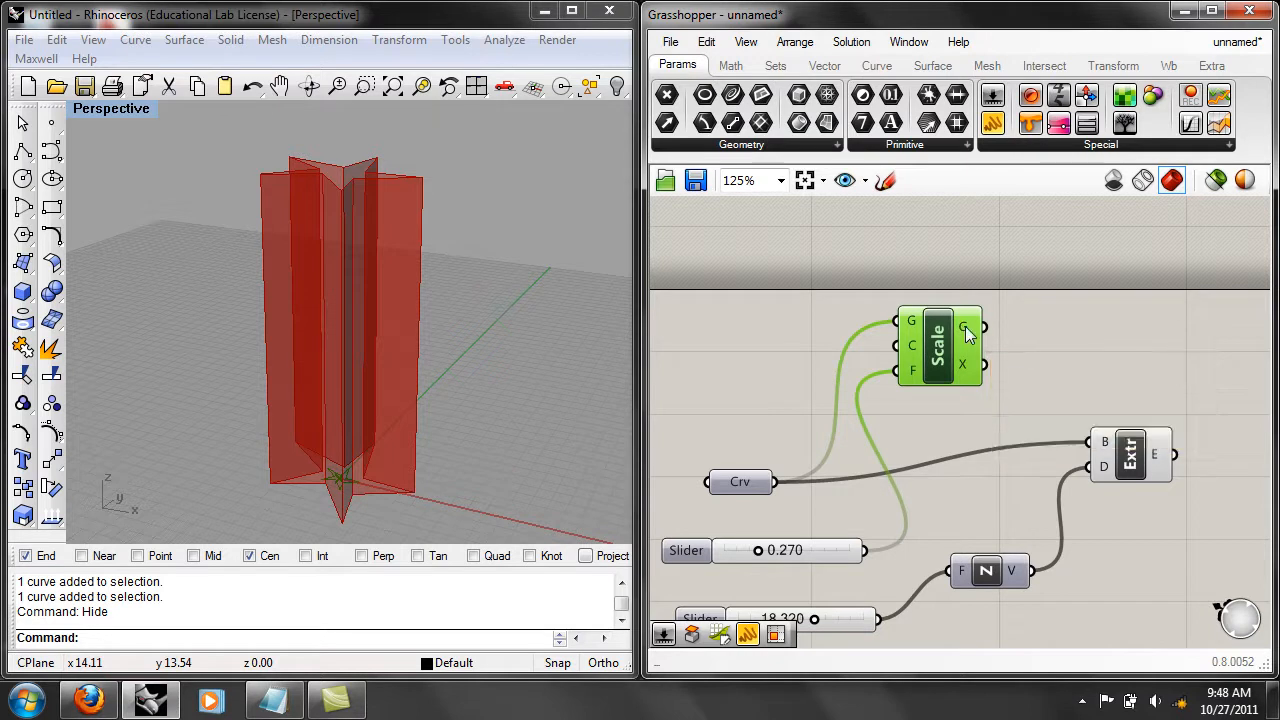
Connect the Scale component's G output to the Extrude component's B (profile) input and examine the thinner extrusion.
drag(968, 333, 1100, 452)
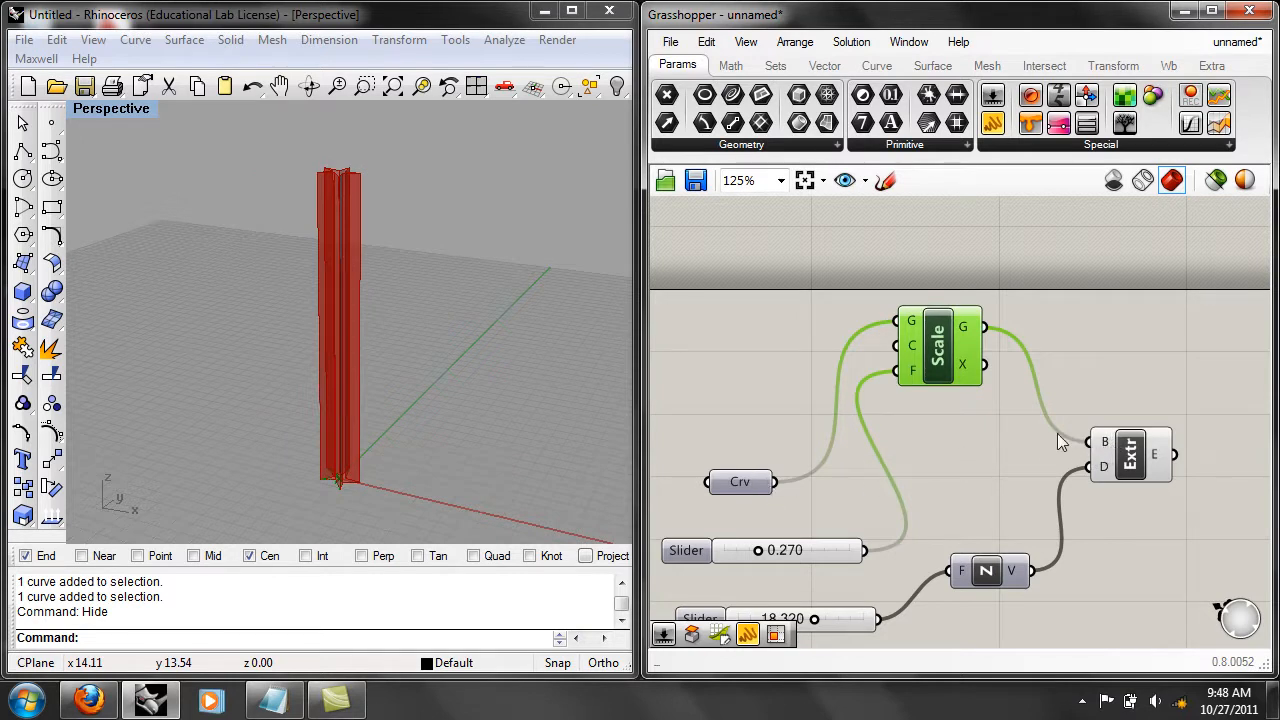
right_drag(366, 428, 452, 449)
scroll(452, 449, down, 5)
scroll(461, 422, up, 5)
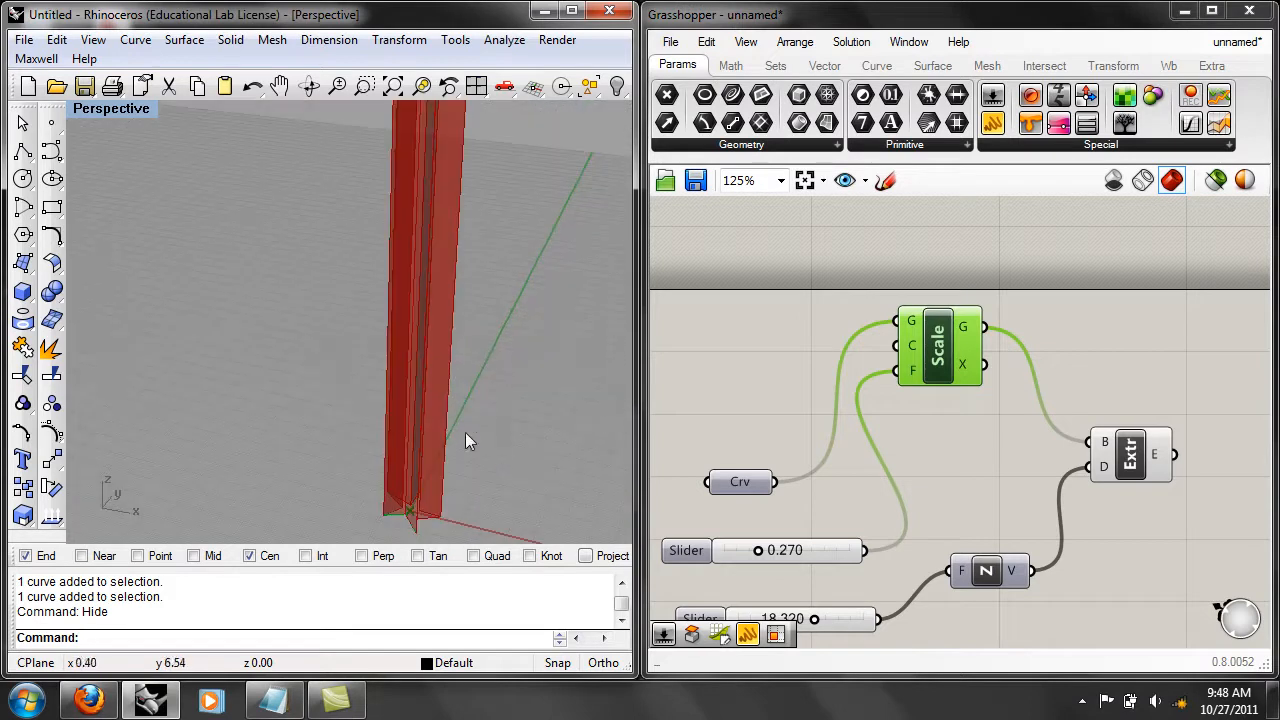
Set the scaling factor slider to 0.190 and the extrusion height slider to 15.031.
scroll(506, 443, down, 2)
right_drag(506, 443, 550, 440)
scroll(922, 495, down, 1)
mouse_move(812, 502)
mouse_down()
mouse_move(846, 500)
mouse_move(797, 500)
mouse_up()
mouse_move(850, 556)
mouse_down()
mouse_move(778, 556)
mouse_move(840, 556)
mouse_up()
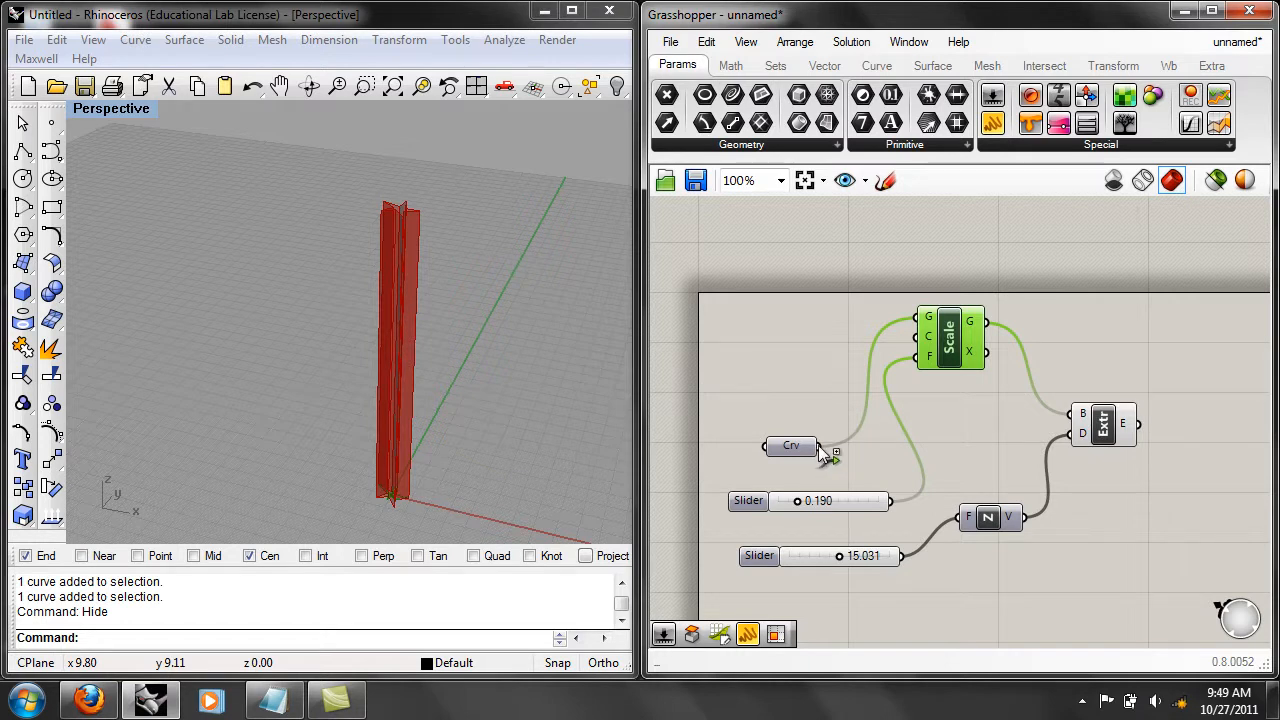
Add the Curve parameter as a second source for the Extrude component's B input, keeping the Scale wire, and examine both nested extrusions.
drag(820, 450, 1078, 418)
right_drag(512, 350, 485, 540)
scroll(386, 351, up, 3)
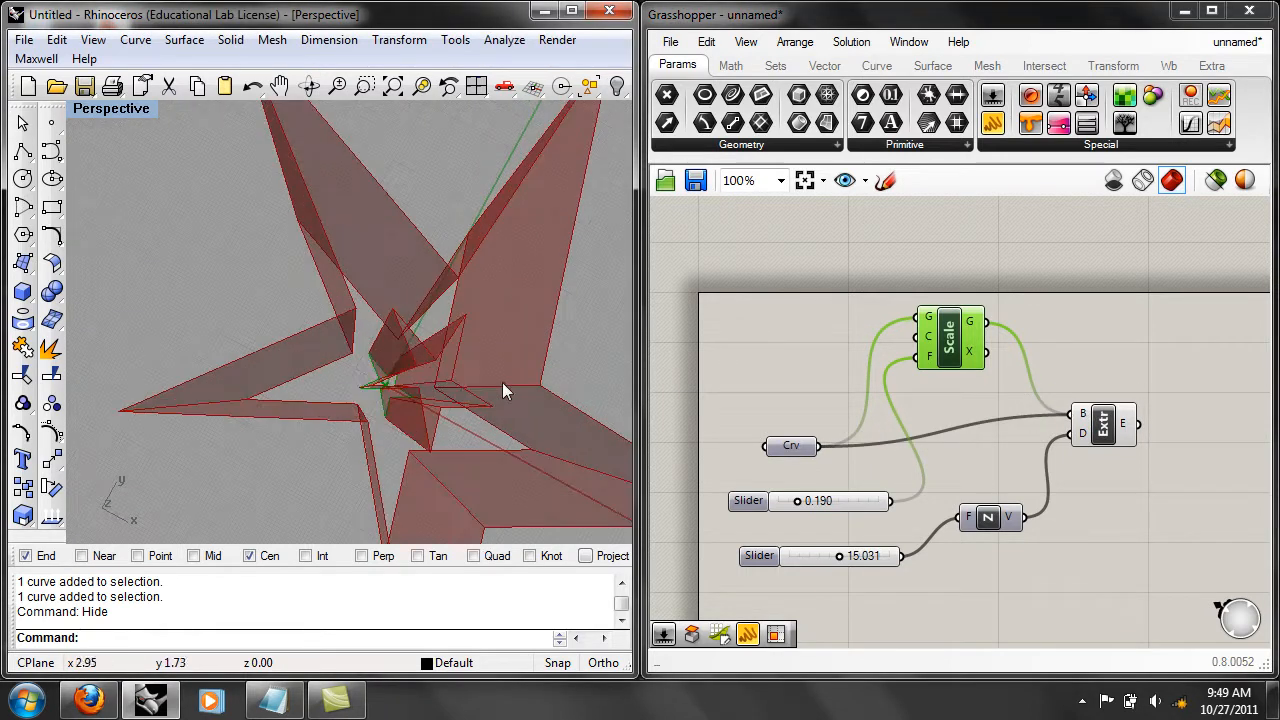
right_drag(509, 382, 456, 371)
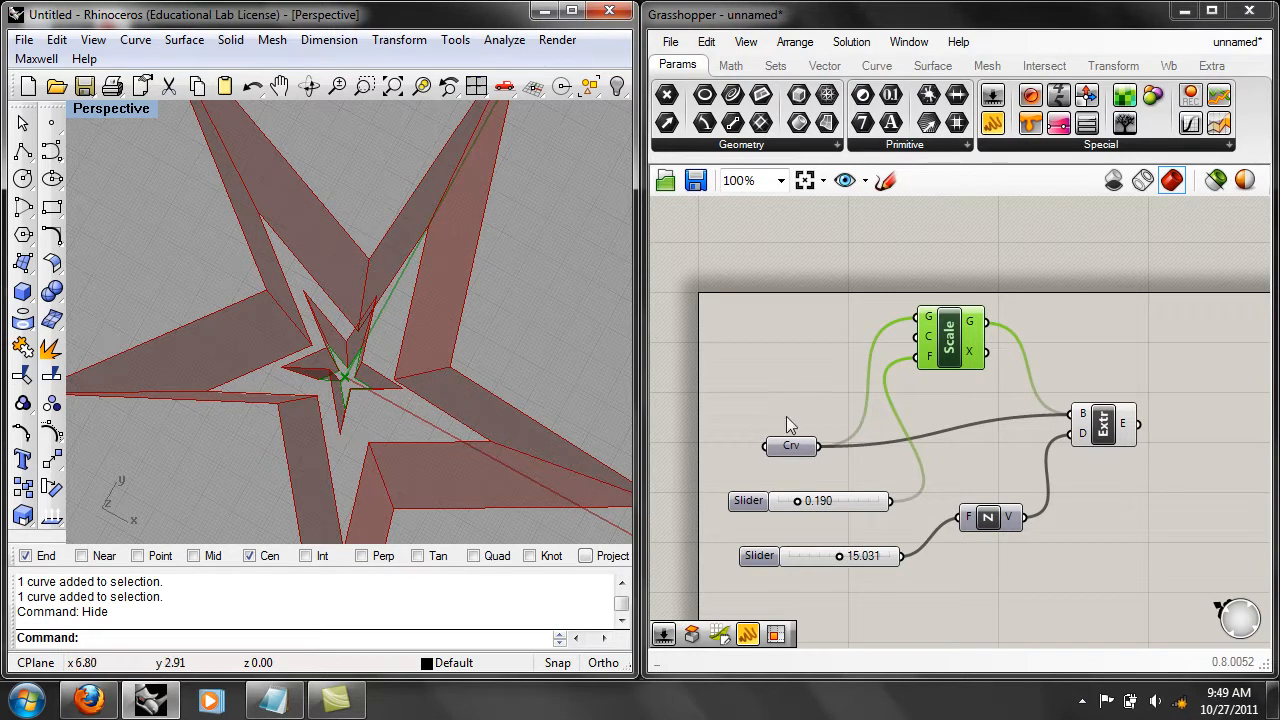
mouse_move(1078, 418)
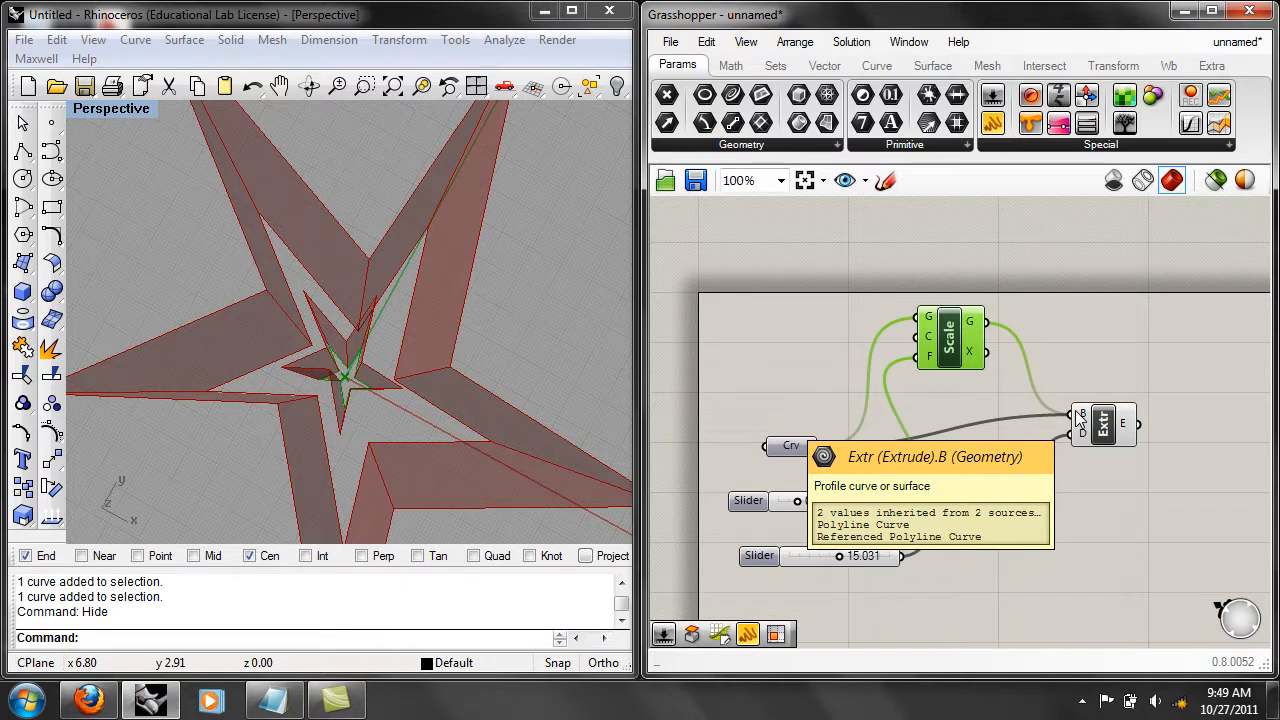
Undo the last wire addition and reconnect the Curve parameter as a second source for the Extrude component's B input.
click(707, 45)
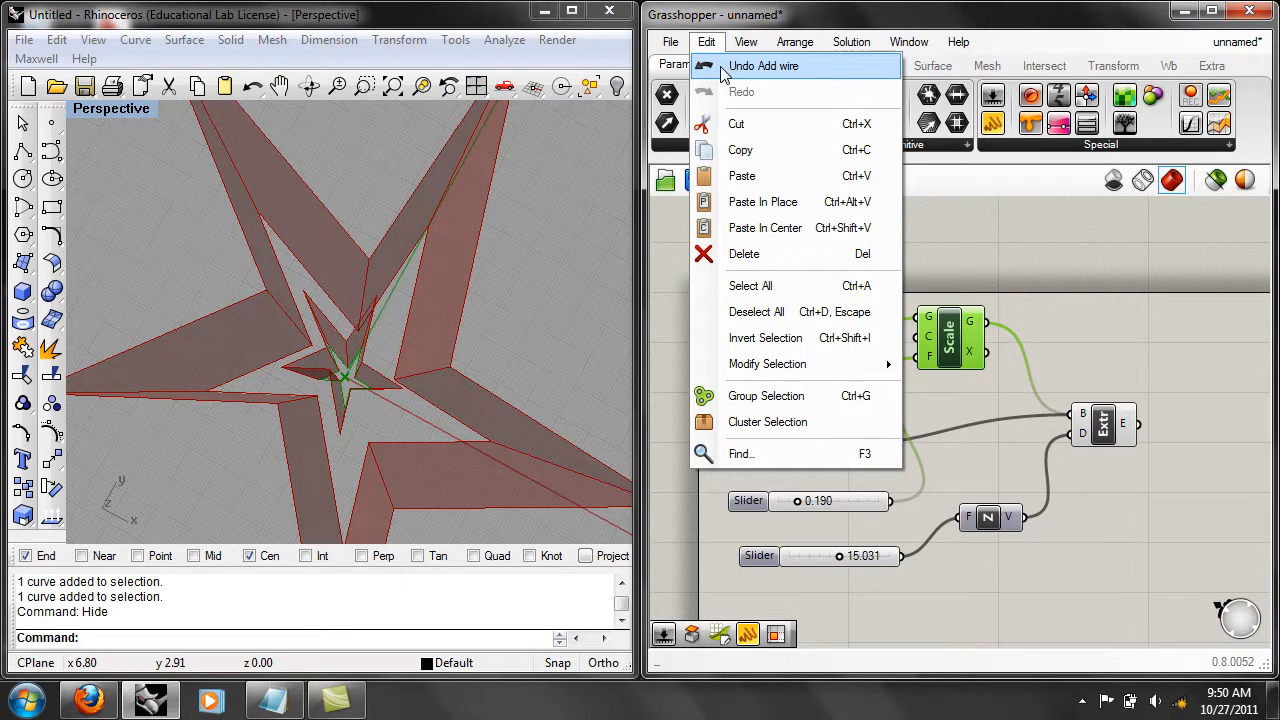
click(760, 66)
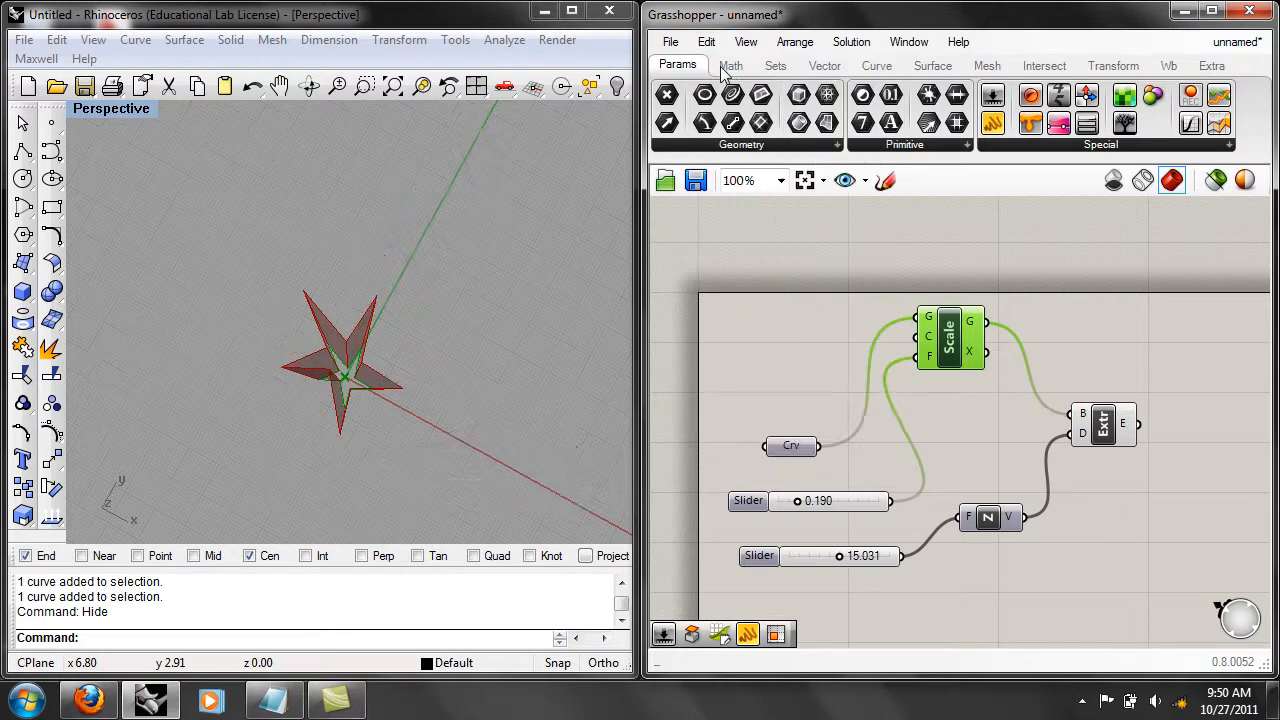
scroll(846, 462, up, 2)
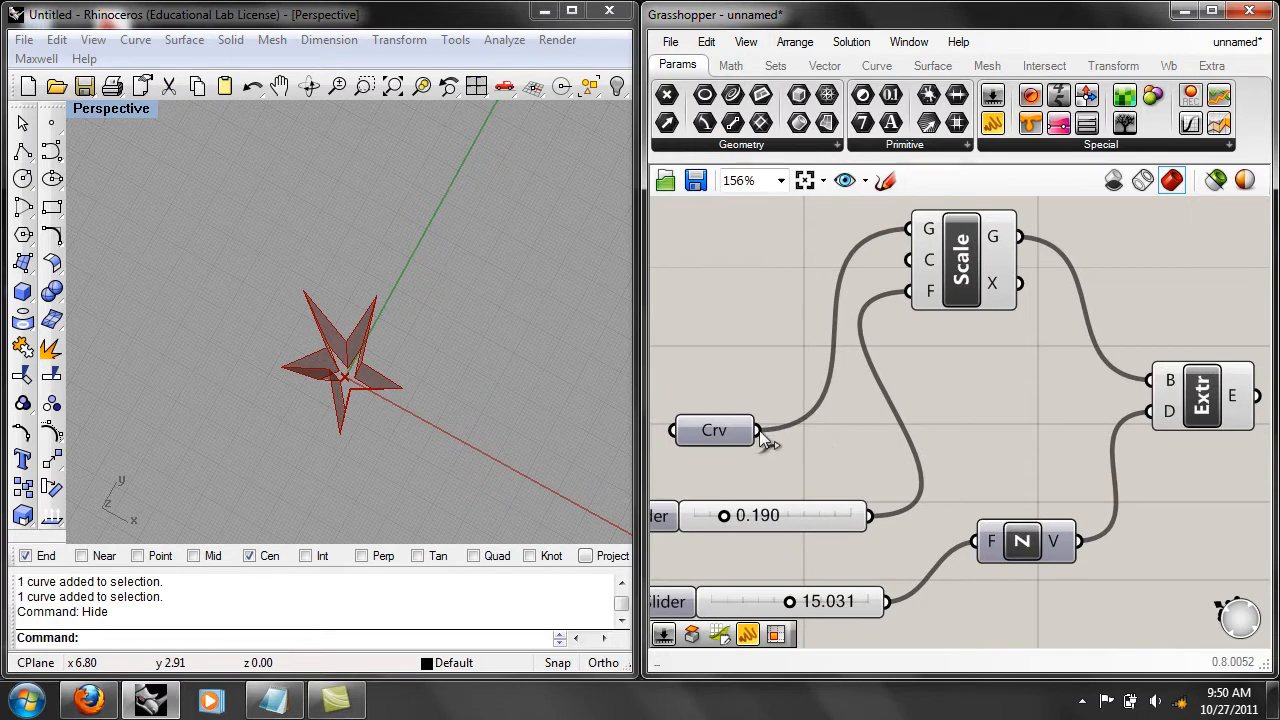
drag(760, 431, 1166, 390)
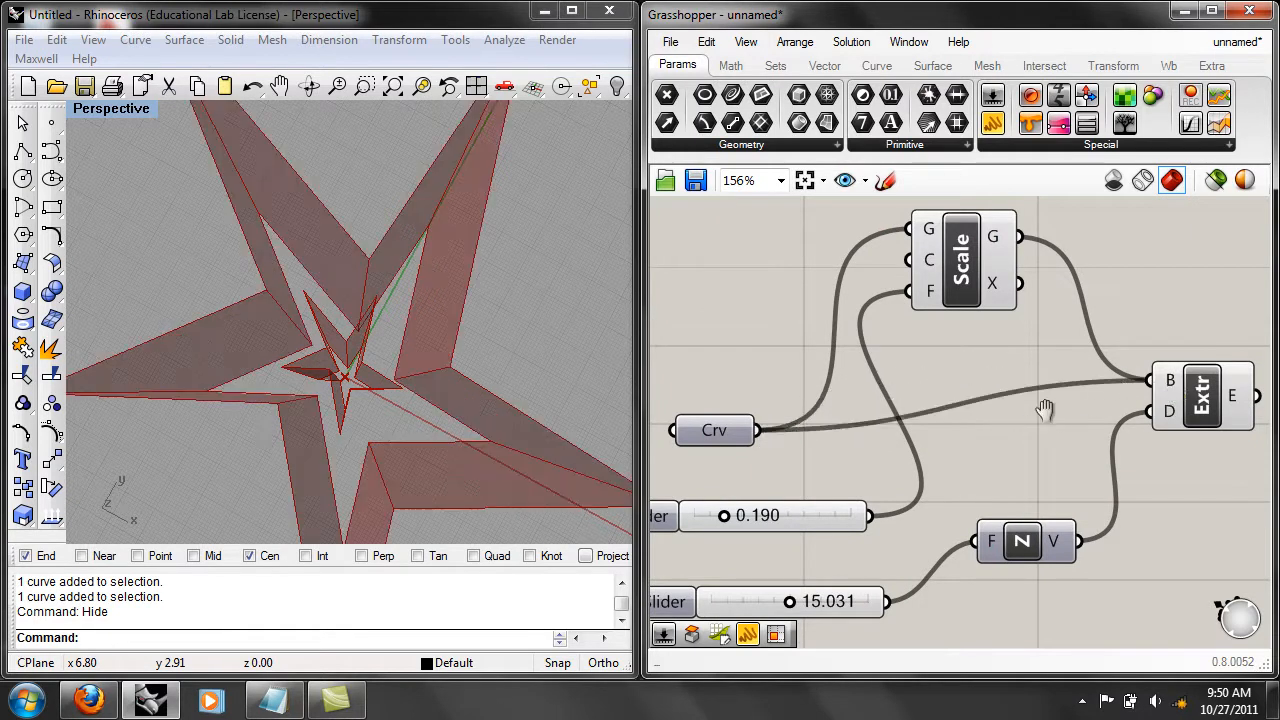
right_drag(1048, 420, 1008, 428)
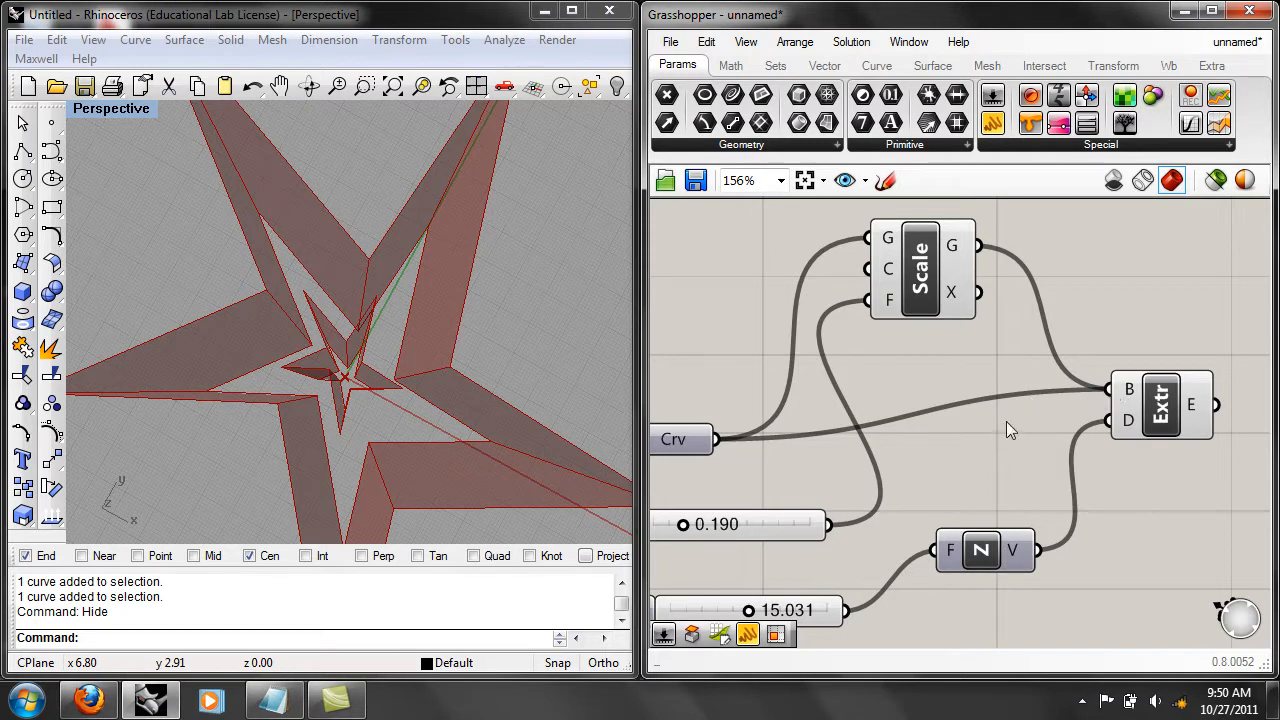
Disconnect only the Curve parameter from the Extrude component's B input, keep the Scale wire, and examine the remaining extrusion.
right_click(1135, 386)
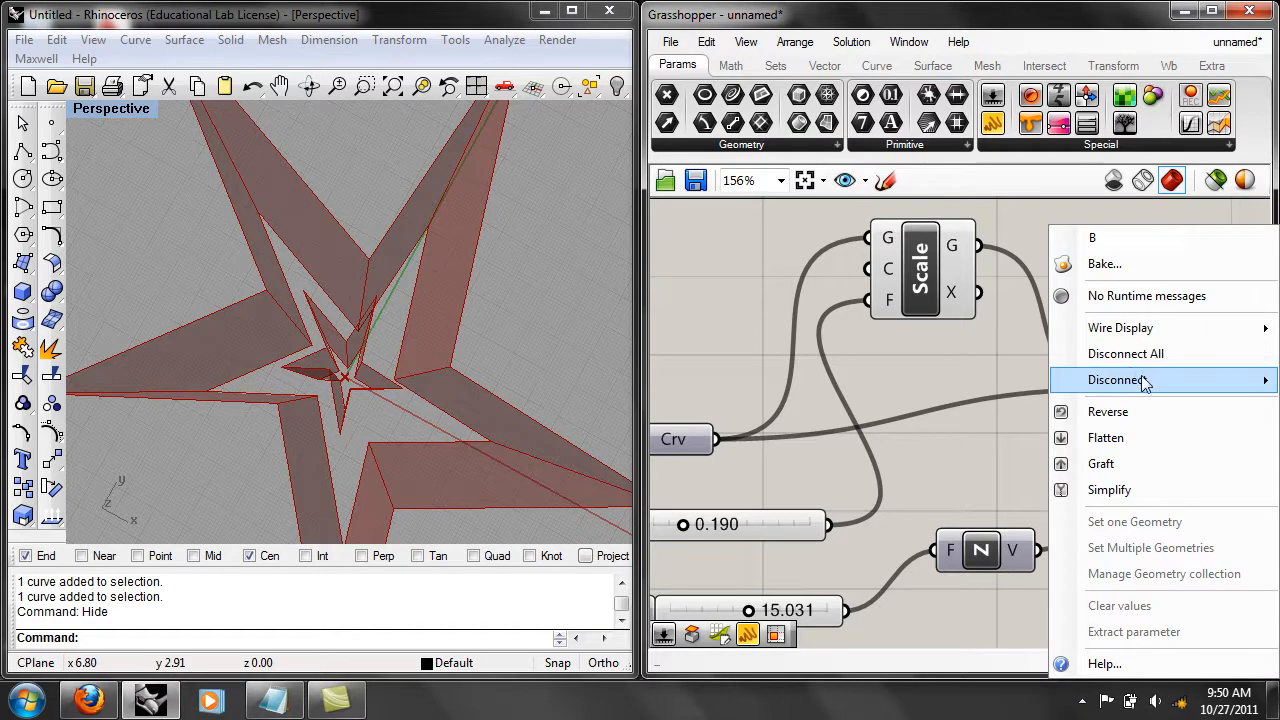
mouse_move(1143, 383)
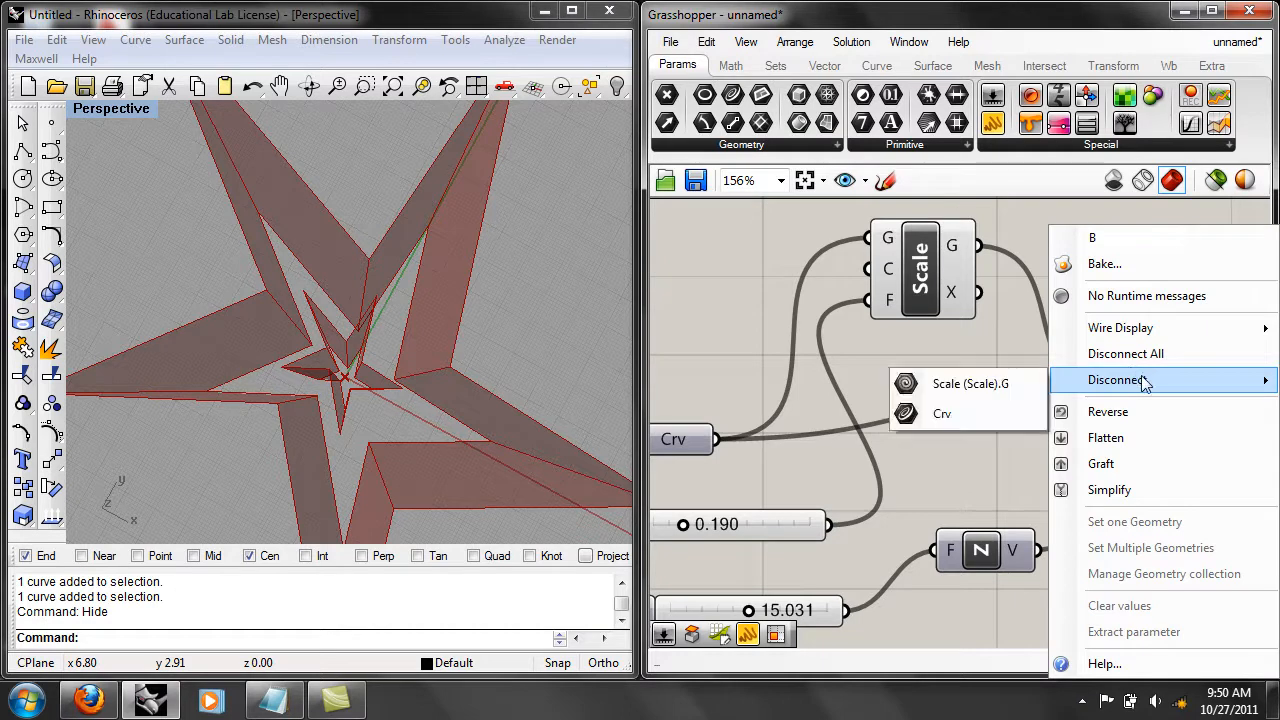
click(987, 413)
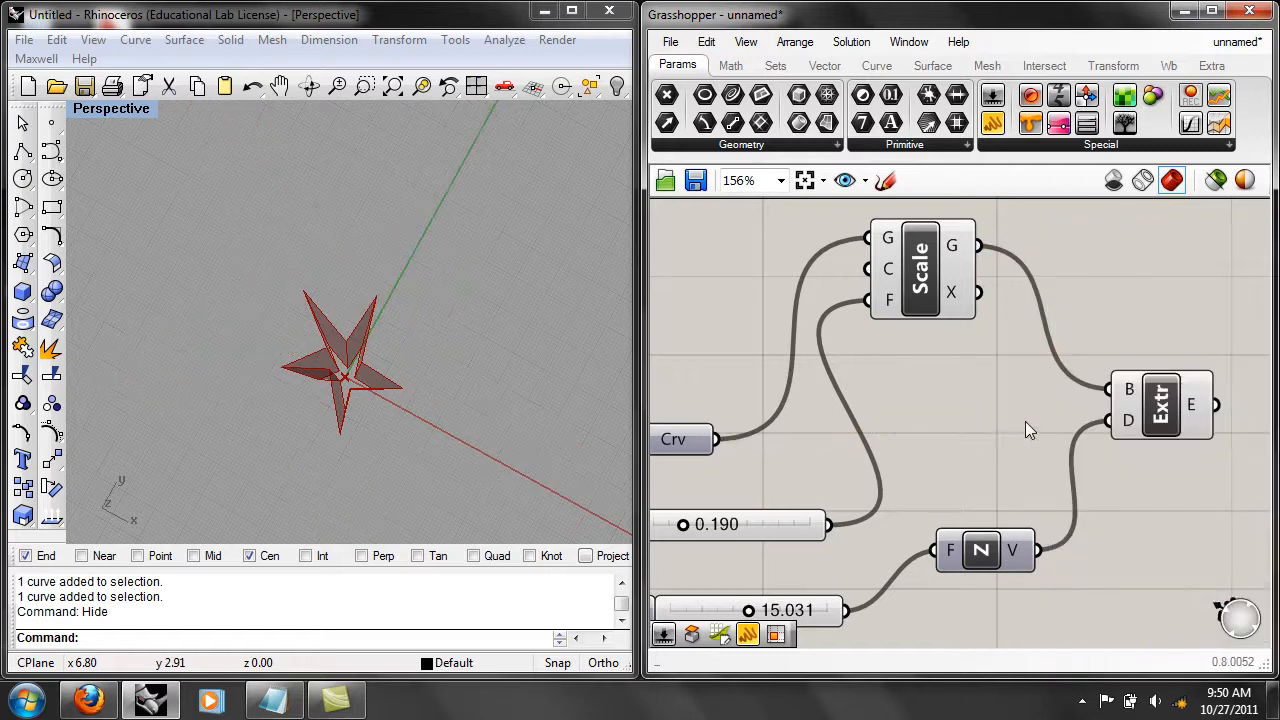
scroll(419, 306, down, 8)
right_drag(425, 360, 394, 340)
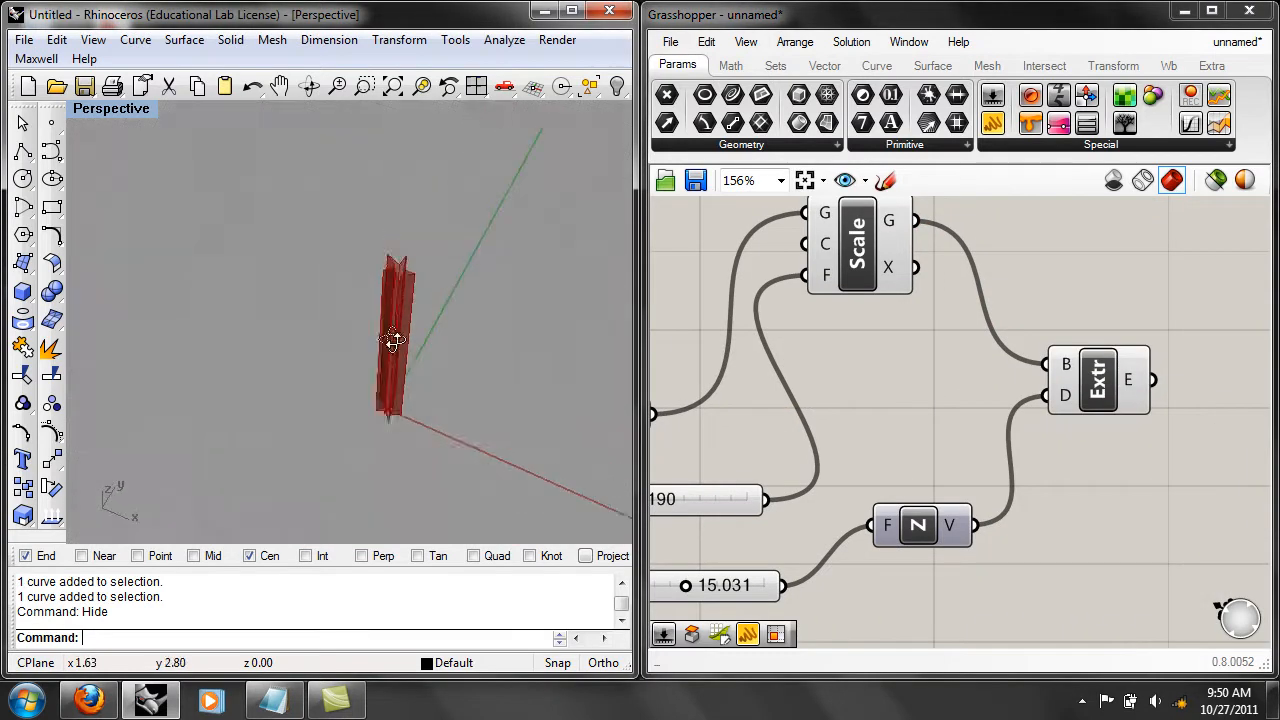
scroll(409, 343, up, 8)
scroll(410, 345, down, 4)
scroll(900, 405, down, 3)
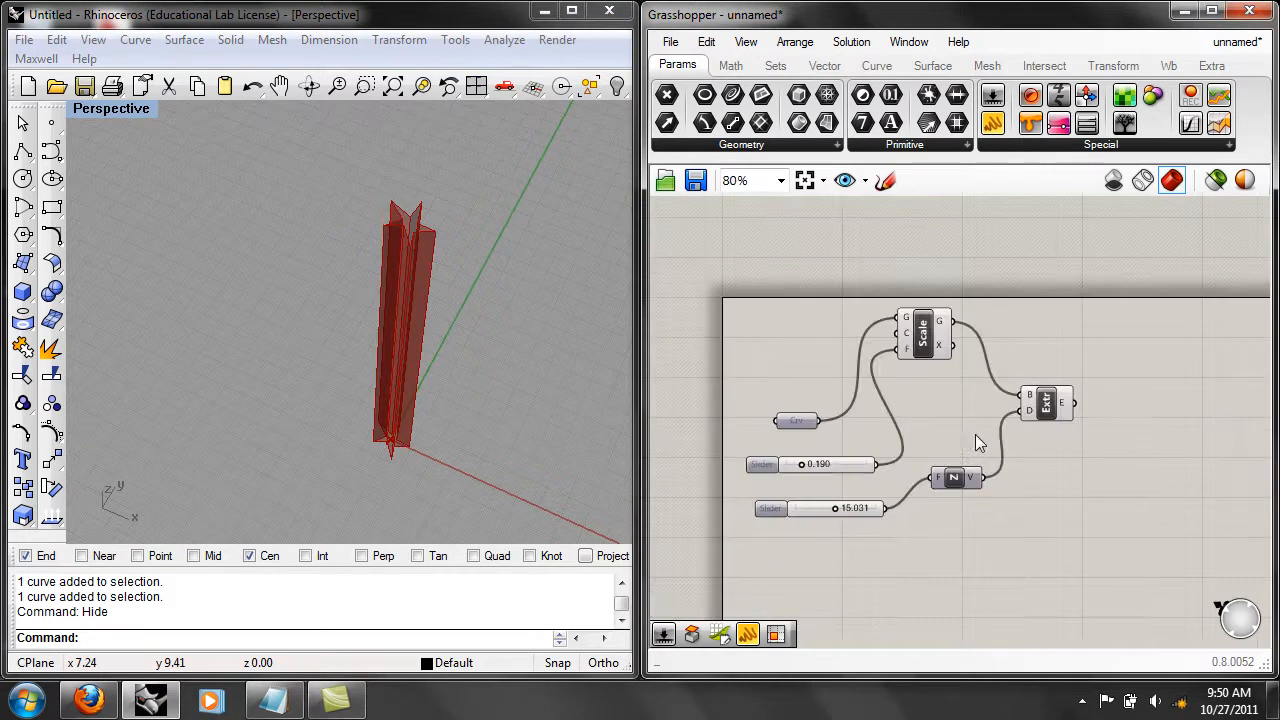
Disconnect all sources from the Scale component's G input.
scroll(975, 434, up, 2)
right_drag(963, 420, 976, 462)
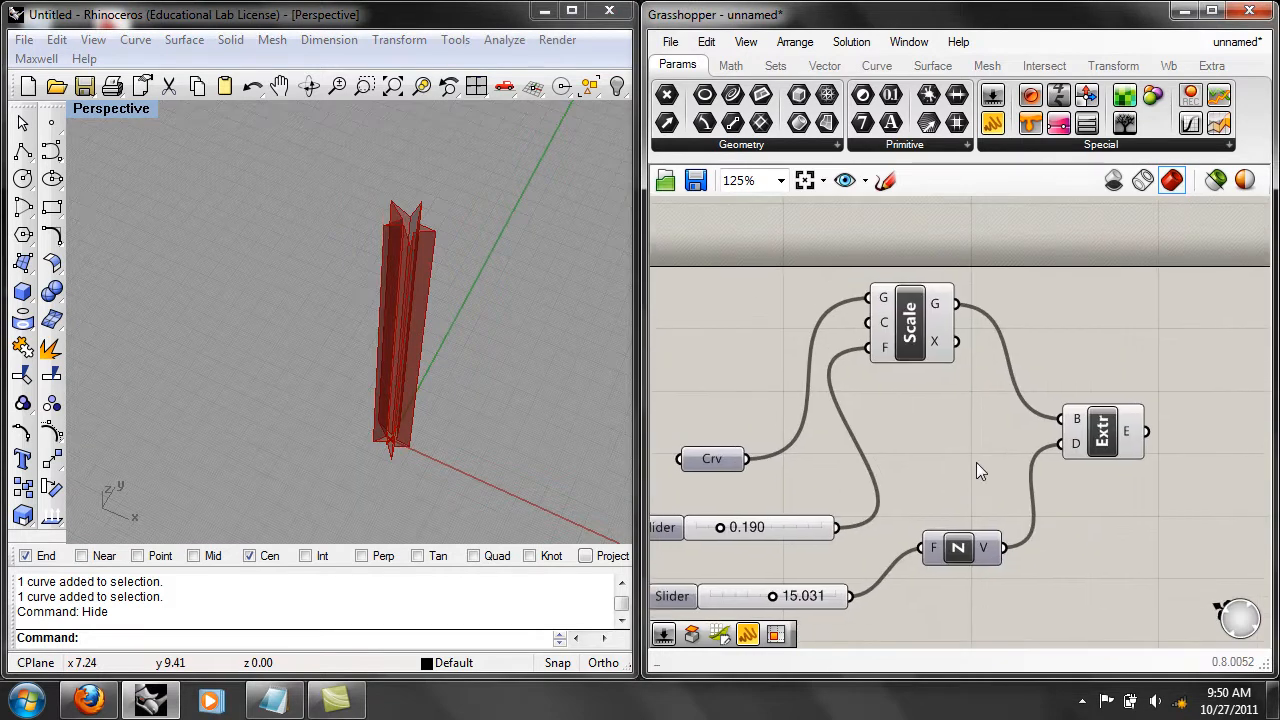
click(895, 330)
right_click(897, 330)
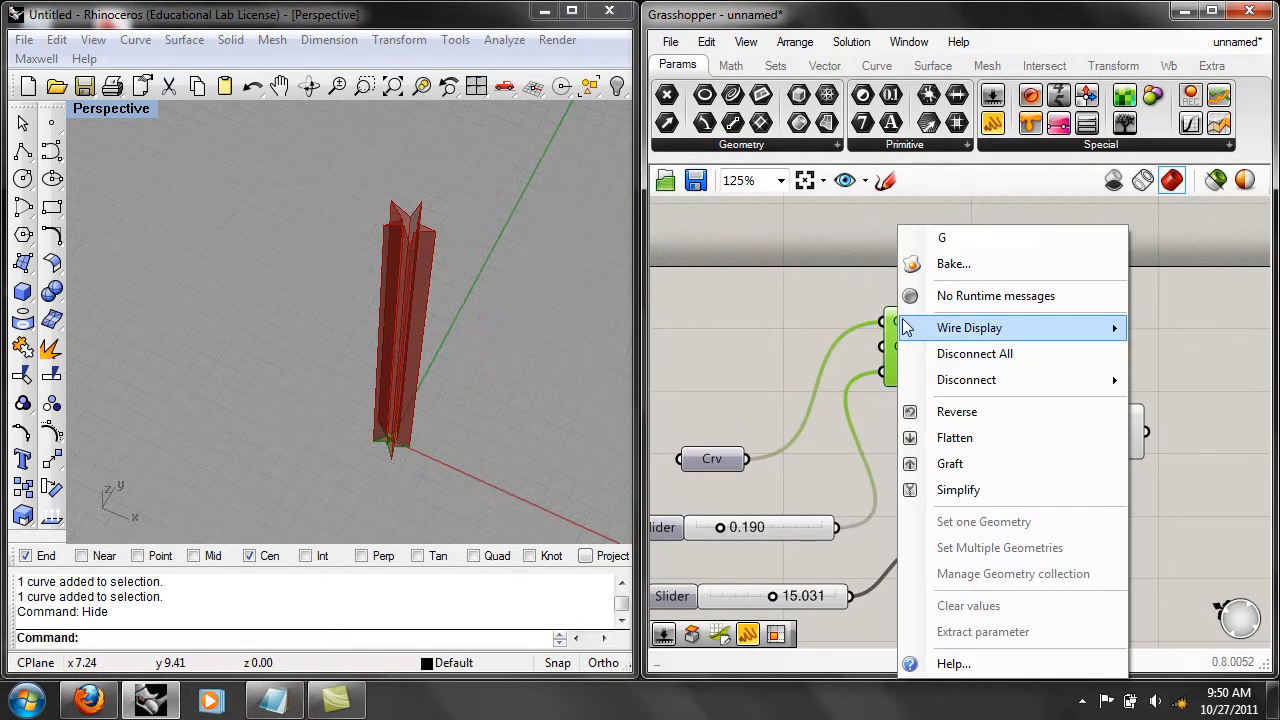
click(965, 351)
Feed the Curve parameter directly into the Extrude component's B input instead of the Scale output, and set the height slider to 19.097.
right_drag(965, 442, 894, 415)
mouse_move(854, 322)
mouse_down()
mouse_move(1137, 375)
mouse_move(1188, 417)
mouse_move(941, 396)
mouse_move(859, 344)
mouse_up()
right_drag(859, 344, 943, 235)
drag(760, 323, 1074, 280)
right_drag(968, 315, 973, 351)
right_drag(460, 380, 500, 320)
scroll(530, 325, down, 2)
mouse_move(792, 496)
mouse_down()
mouse_move(865, 492)
mouse_move(744, 494)
mouse_move(811, 492)
mouse_up()
right_drag(903, 387, 891, 454)
Move the Scale component and its scaling factor slider to the output side of the Extrude component.
right_drag(1050, 377, 915, 317)
drag(811, 283, 1182, 334)
drag(674, 438, 1141, 440)
scroll(1023, 363, down, 1)
drag(930, 338, 885, 325)
right_drag(520, 401, 508, 394)
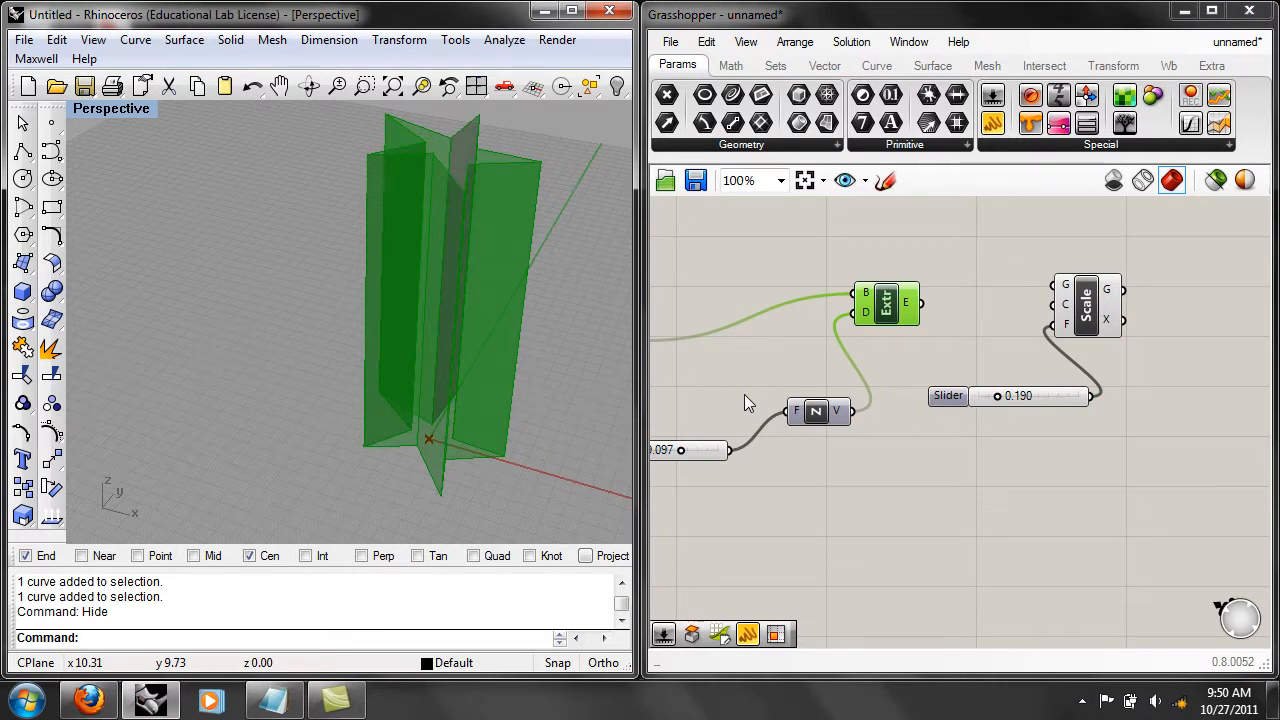
right_drag(744, 402, 822, 368)
right_drag(957, 320, 765, 364)
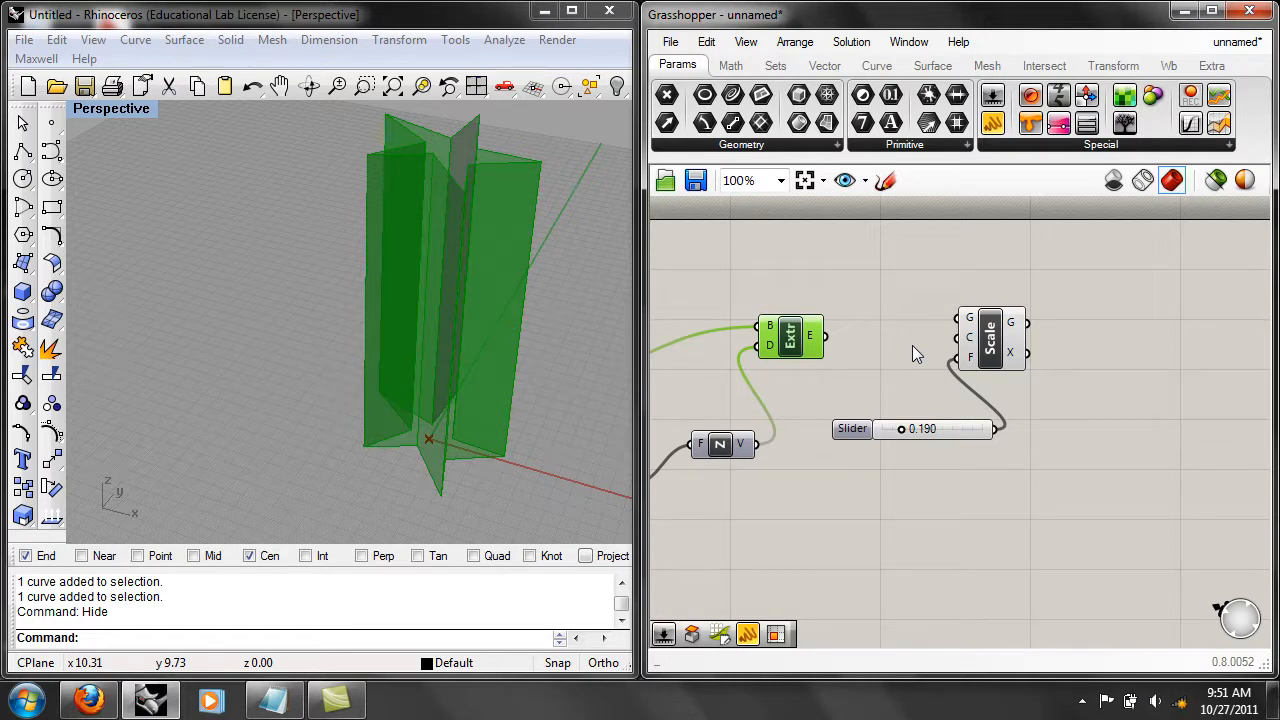
Connect the Extrude component's E output to the Scale component's G input and examine the scaled copy inside the full extrusion.
drag(799, 356, 811, 338)
right_drag(798, 366, 858, 369)
click(857, 367)
click(852, 336)
right_drag(779, 376, 749, 413)
right_drag(603, 309, 551, 323)
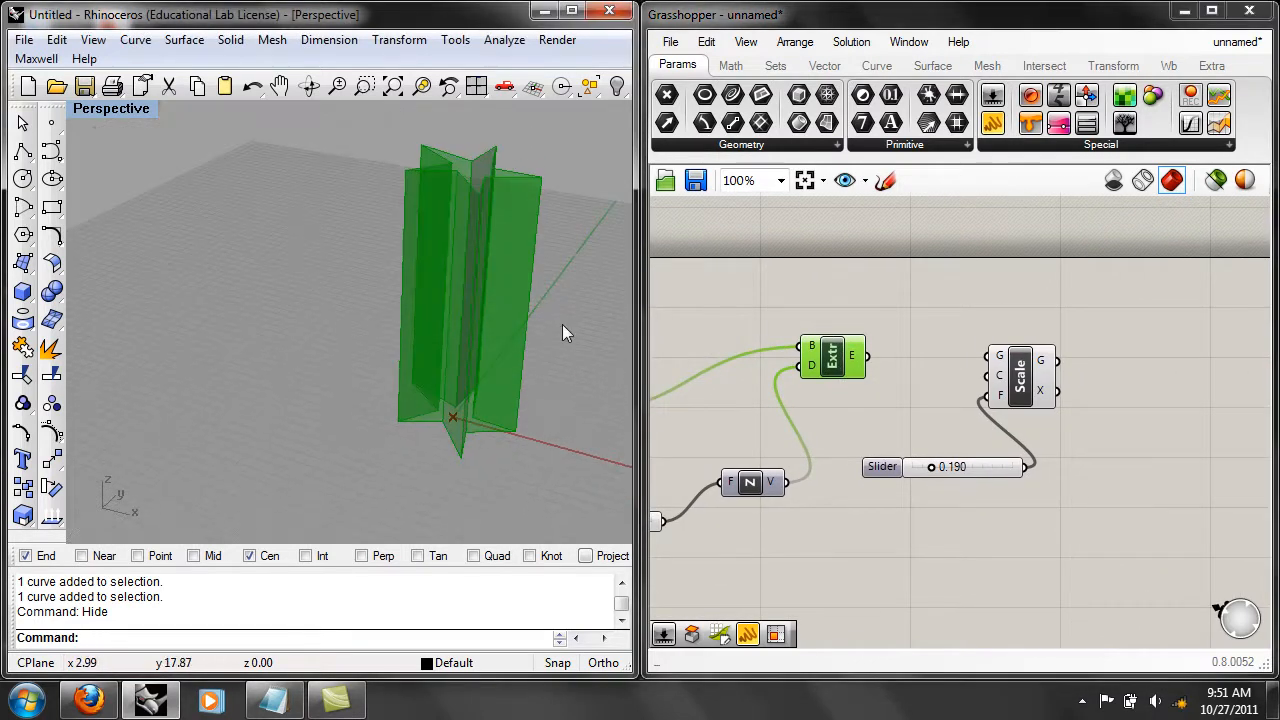
click(860, 412)
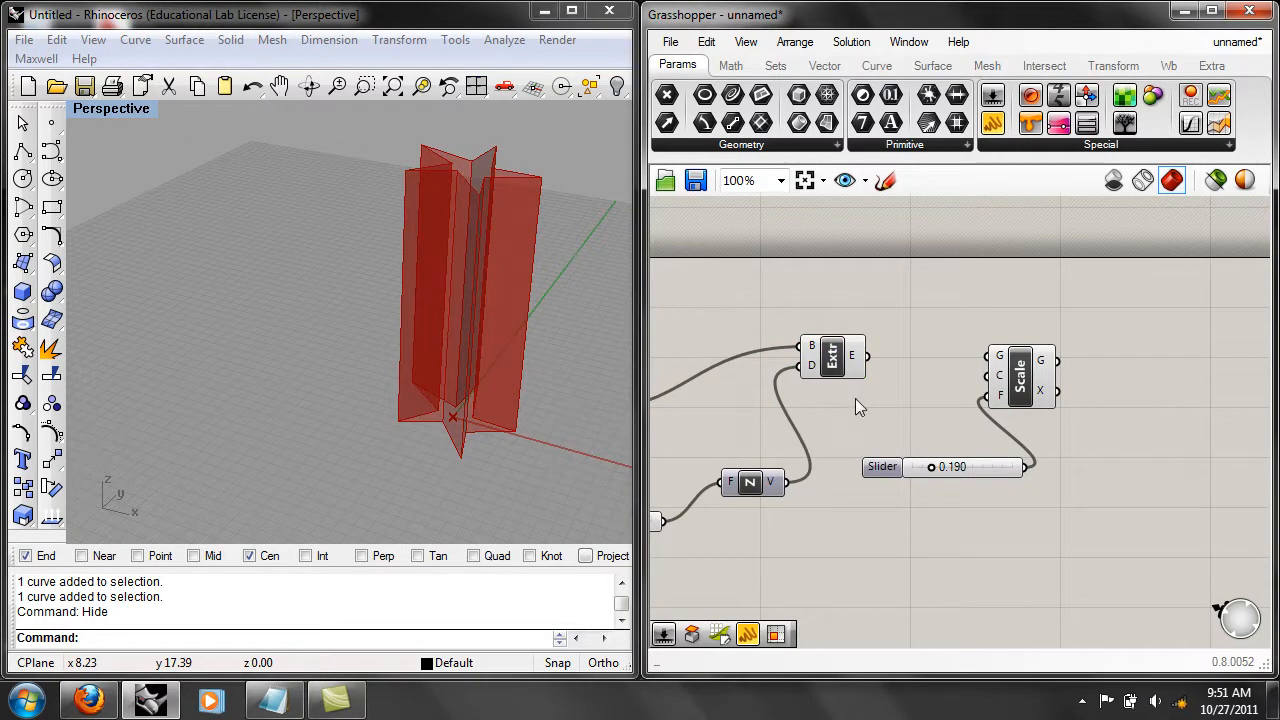
drag(867, 356, 988, 357)
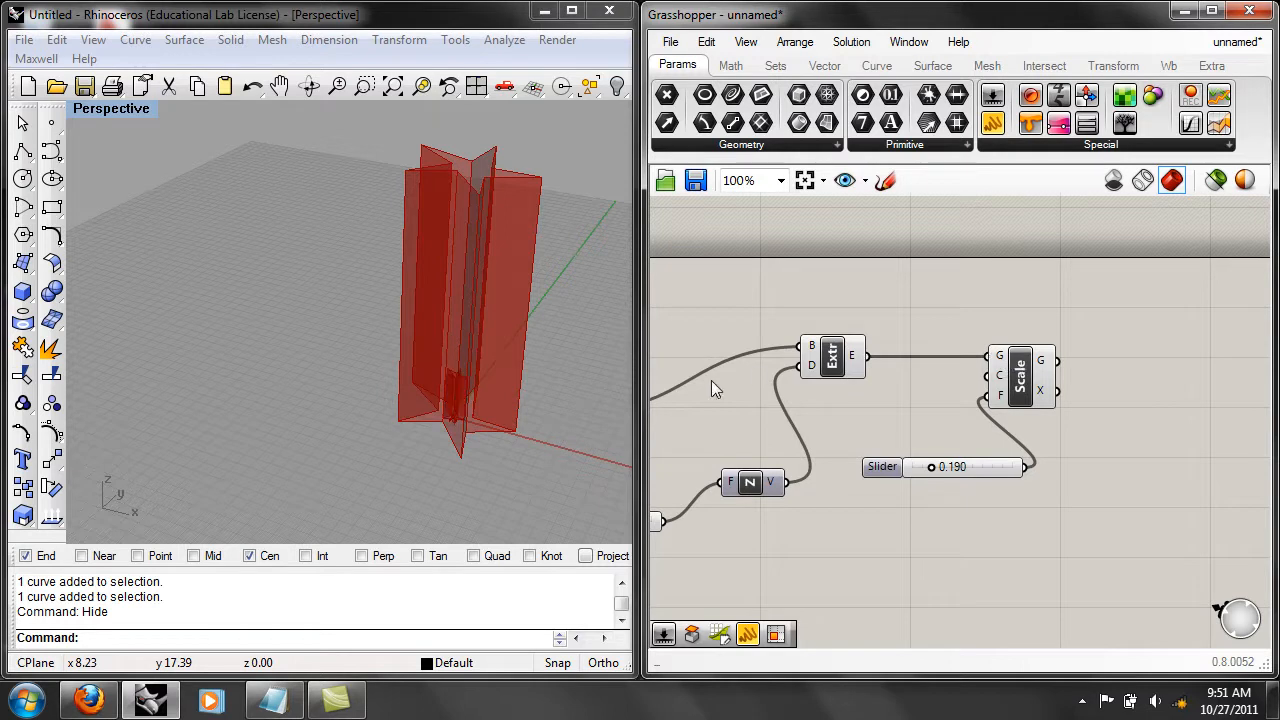
right_drag(515, 417, 582, 394)
scroll(540, 420, up, 3)
scroll(491, 443, down, 1)
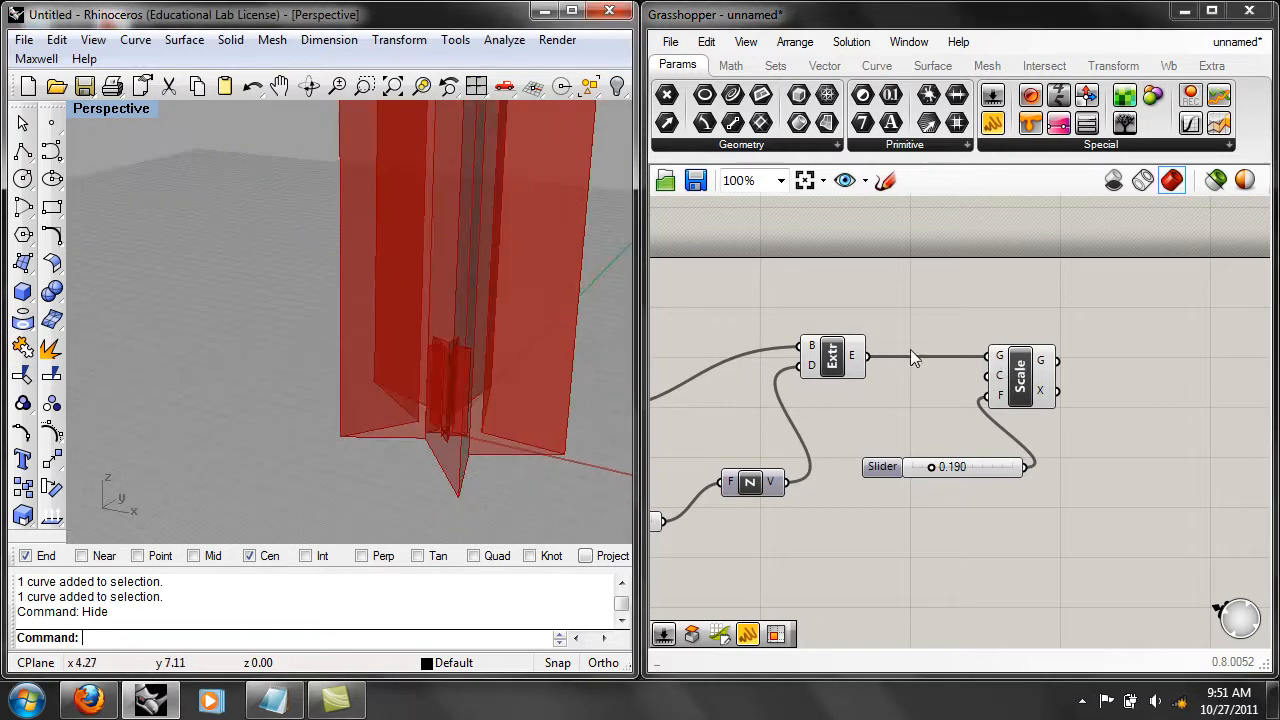
Turn off the Extrude component's preview and set the scaling factor slider to 0.440.
mouse_move(931, 467)
mouse_down()
mouse_move(952, 468)
mouse_move(937, 467)
mouse_up()
click(815, 371)
right_click(815, 365)
click(857, 363)
right_drag(430, 415, 435, 442)
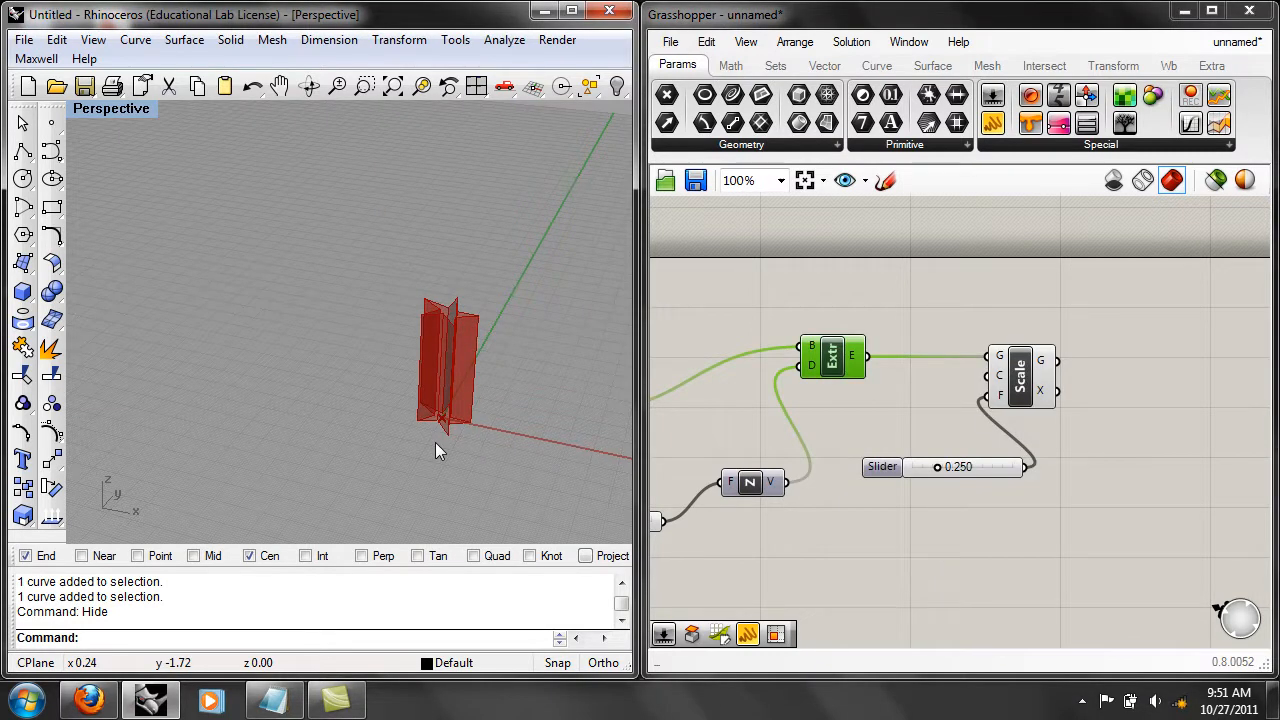
mouse_move(937, 467)
mouse_down()
mouse_move(1014, 463)
mouse_move(920, 469)
mouse_move(994, 466)
mouse_move(920, 466)
mouse_move(943, 463)
mouse_up()
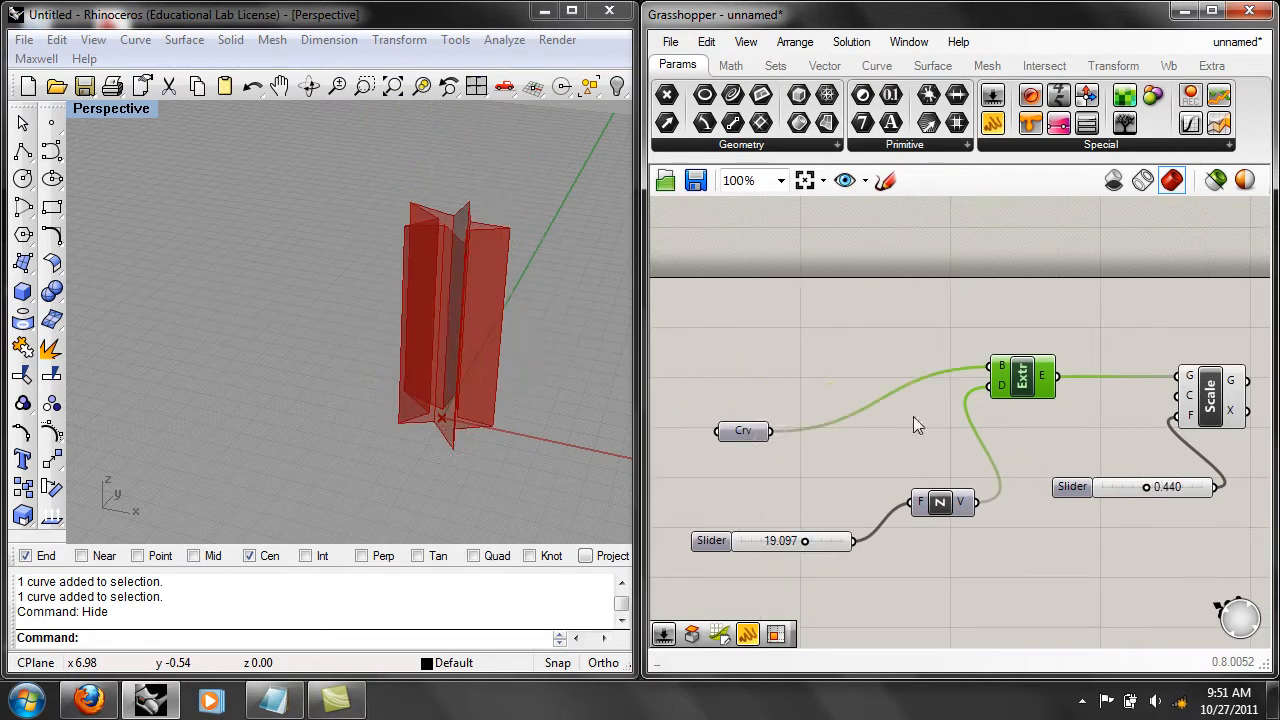
right_drag(1035, 455, 957, 451)
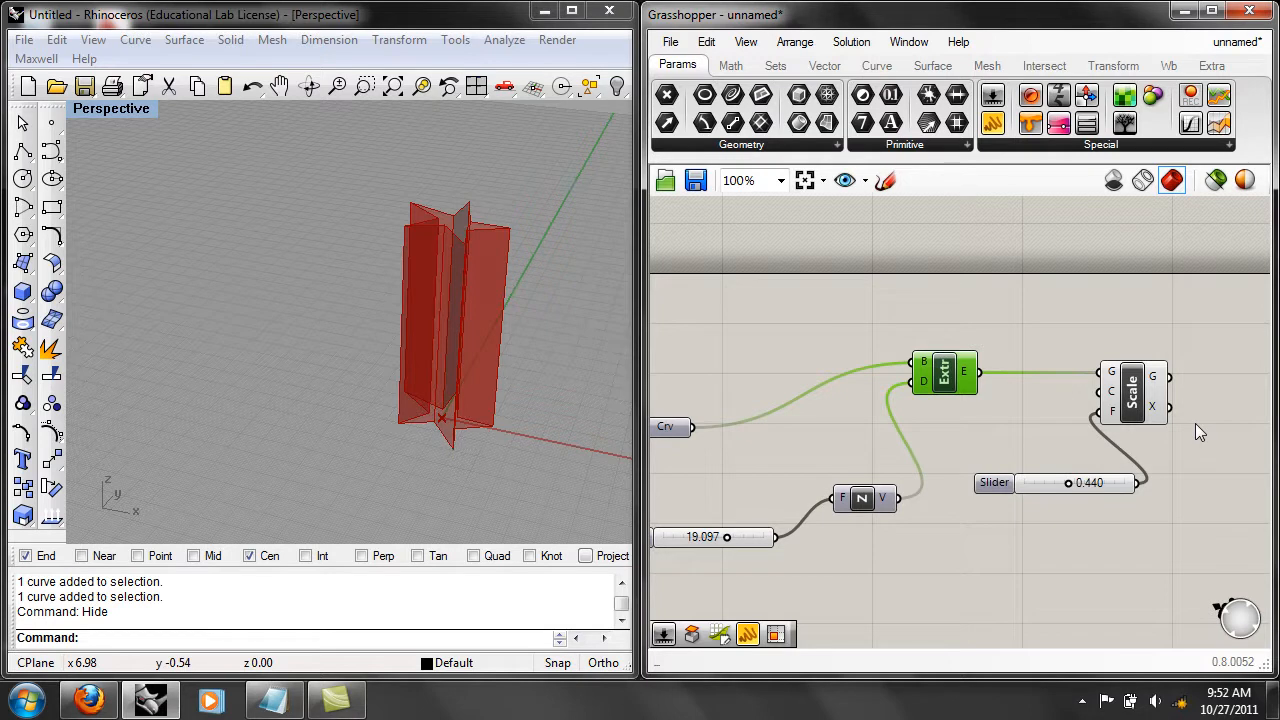
Turn the Extrude component's preview on to compare both extrusions, and turn it off again.
click(1090, 315)
click(939, 383)
right_click(947, 379)
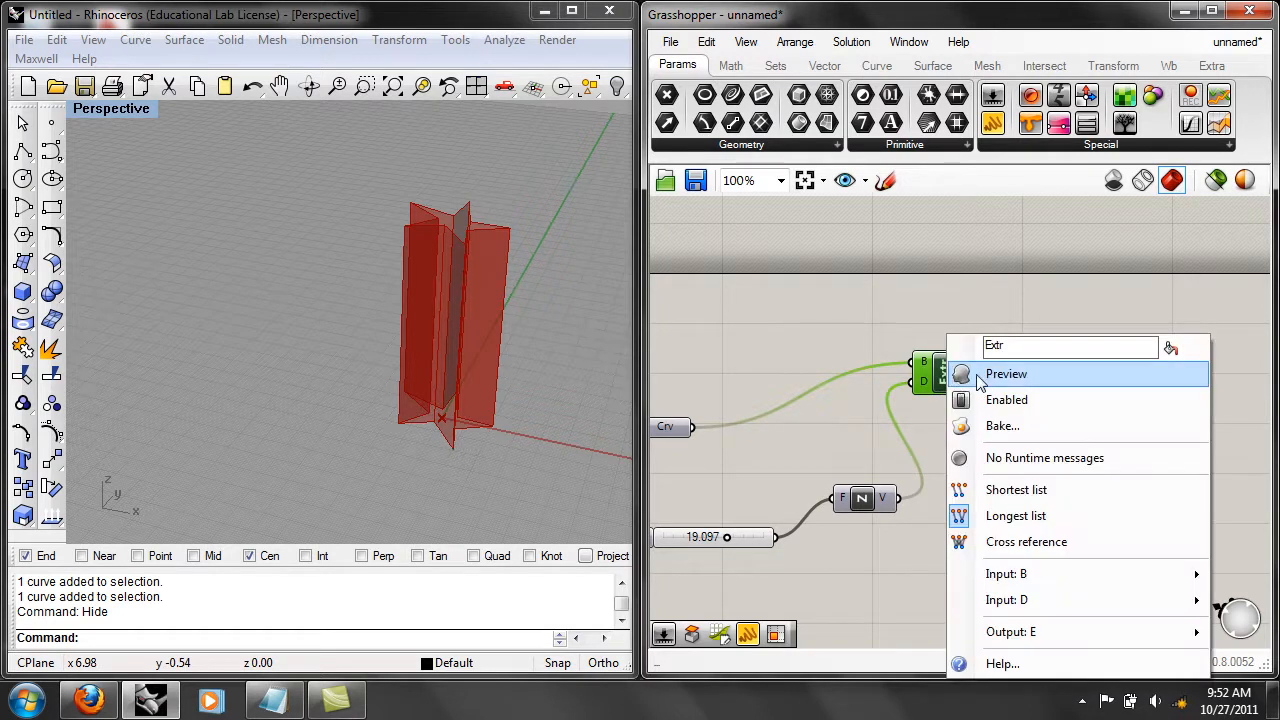
click(989, 378)
click(987, 430)
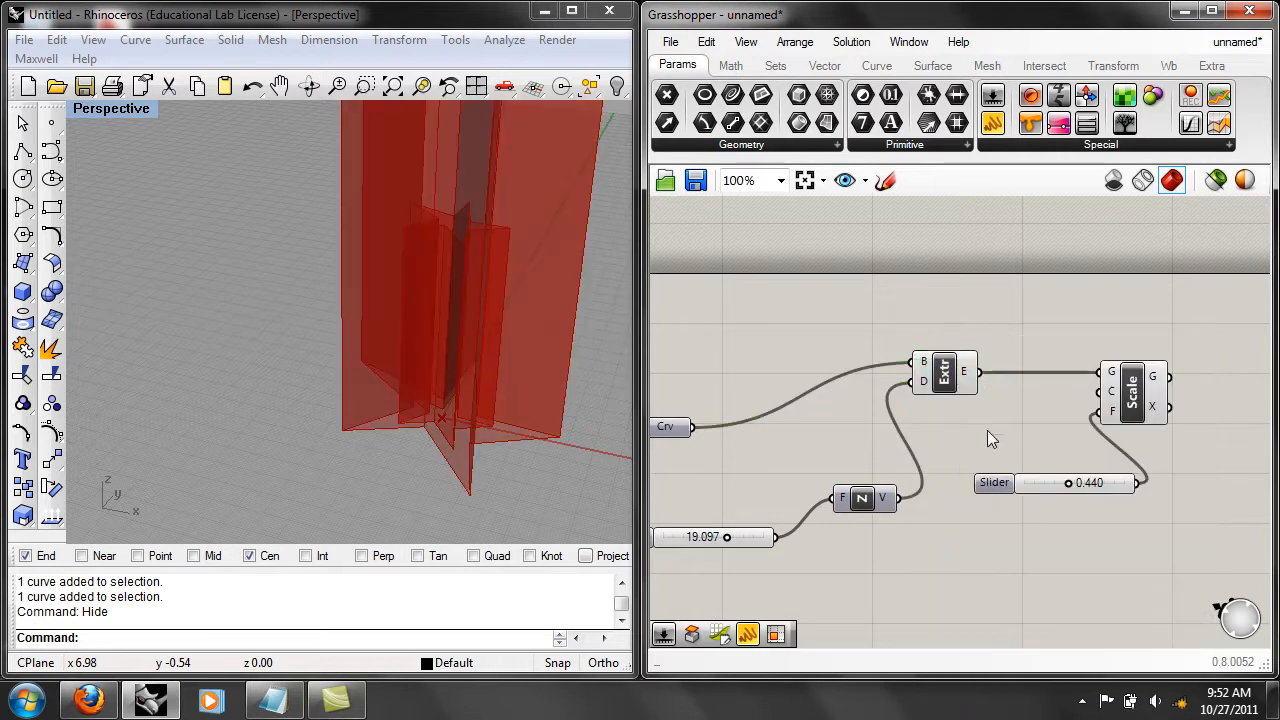
click(948, 373)
right_click(945, 373)
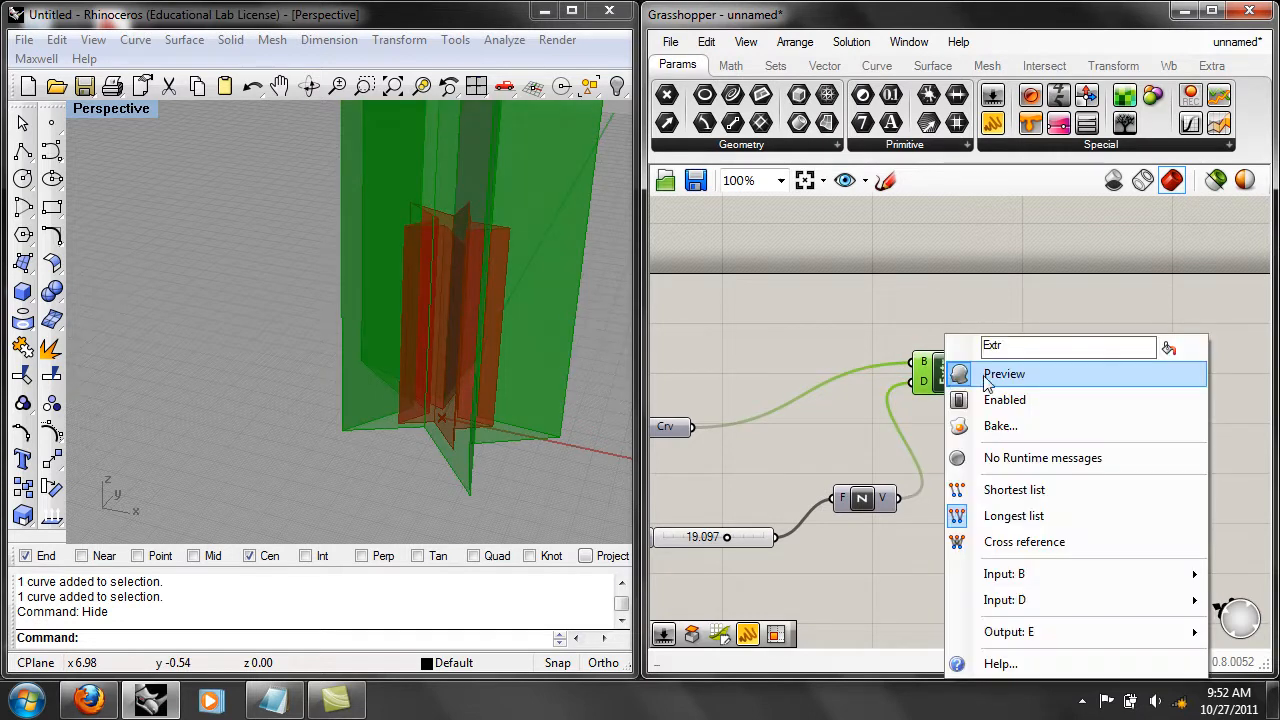
click(983, 376)
click(962, 413)
right_drag(962, 413, 1042, 390)
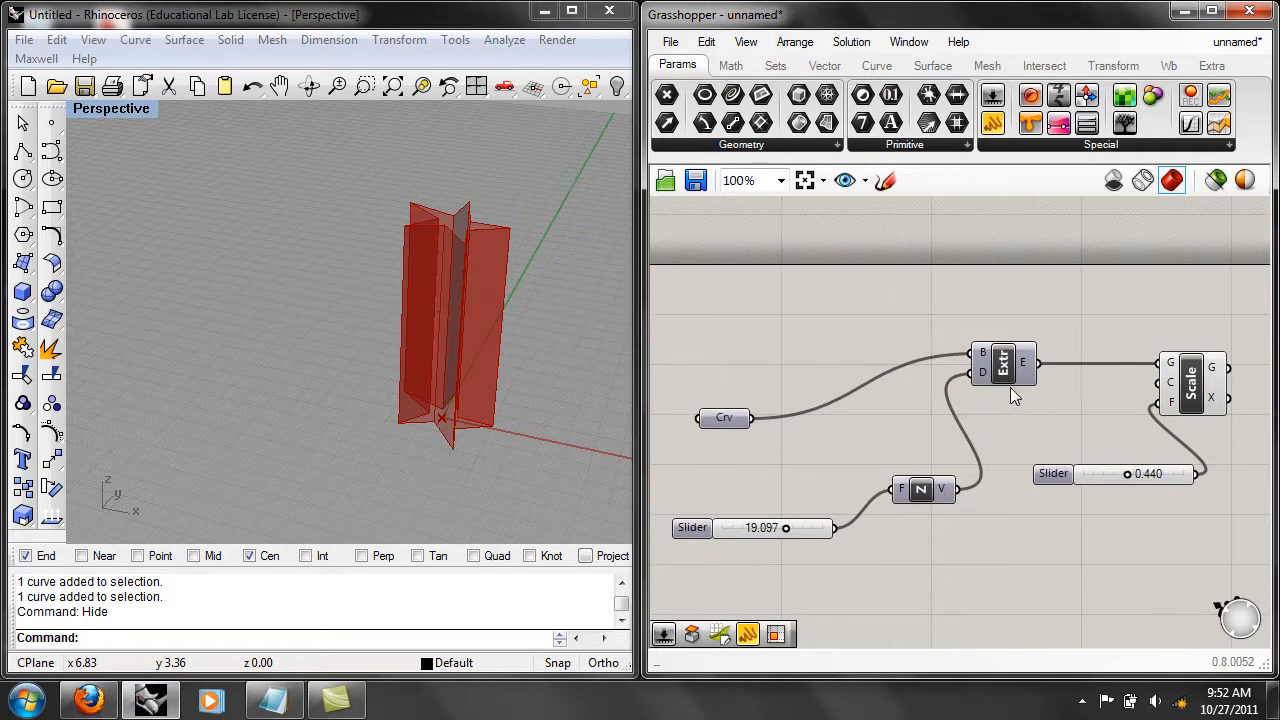
Turn the Curve parameter's preview on to view the star outline, and turn it off again.
mouse_move(934, 500)
mouse_down()
mouse_move(942, 513)
mouse_move(950, 489)
mouse_move(933, 506)
mouse_up()
mouse_move(876, 449)
right_down()
mouse_move(909, 449)
mouse_move(860, 461)
right_up()
right_click(718, 430)
click(804, 181)
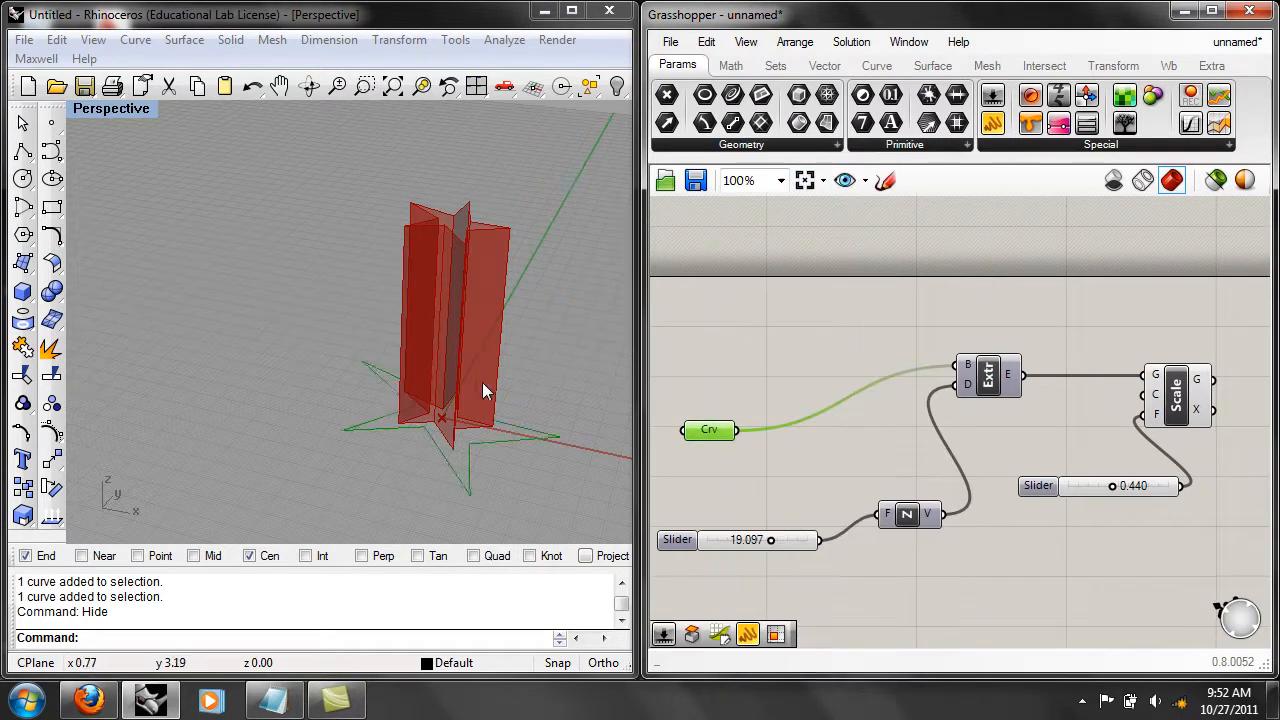
right_drag(478, 393, 443, 472)
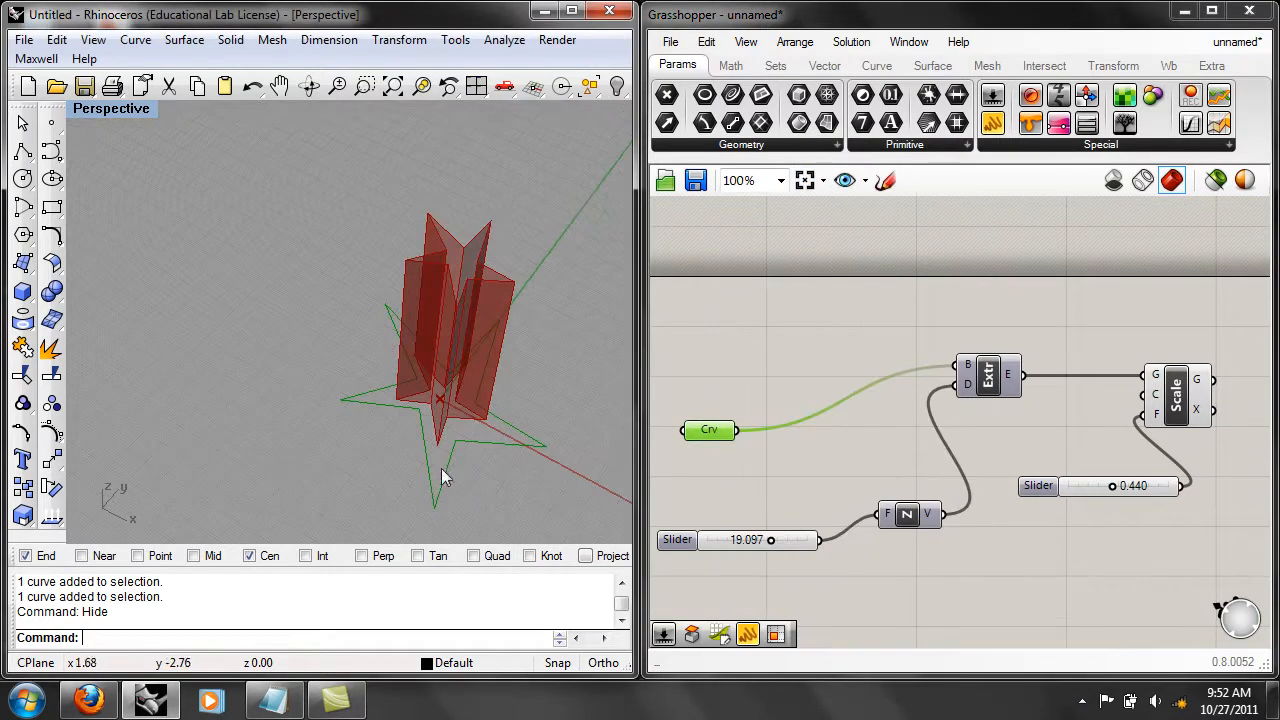
right_click(710, 430)
click(790, 181)
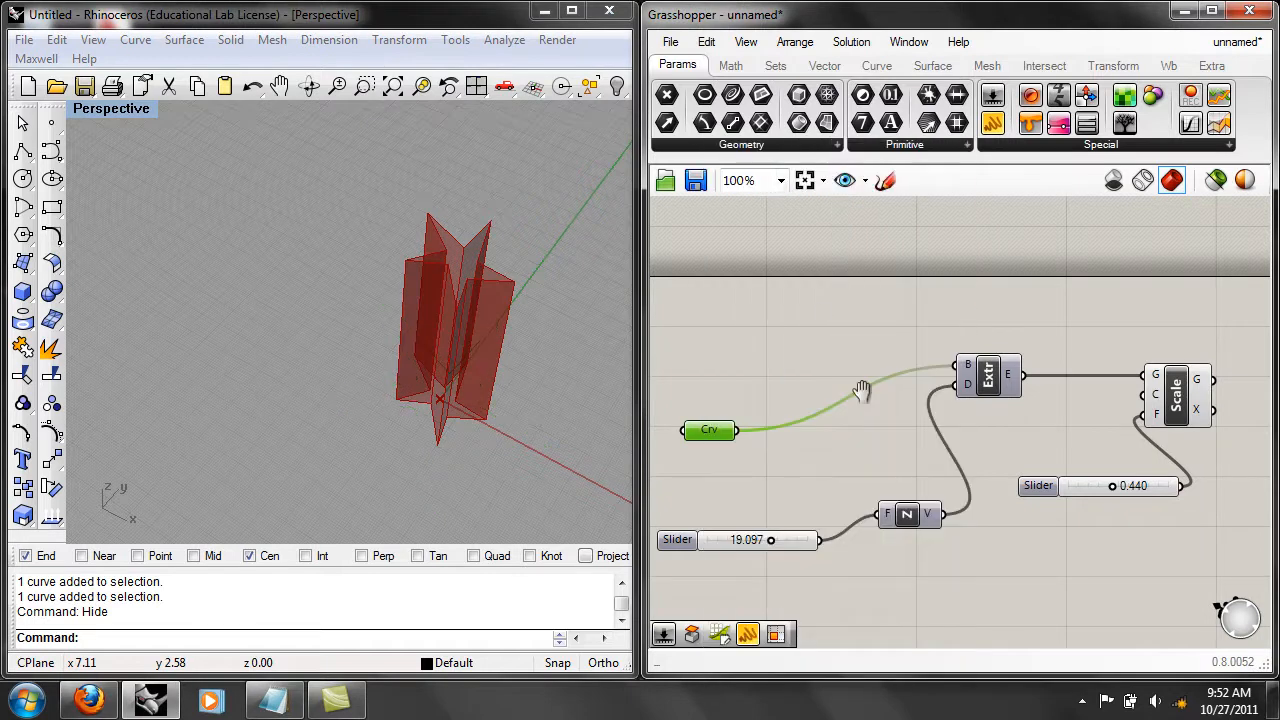
scroll(906, 358, down, 4)
scroll(906, 358, up, 4)
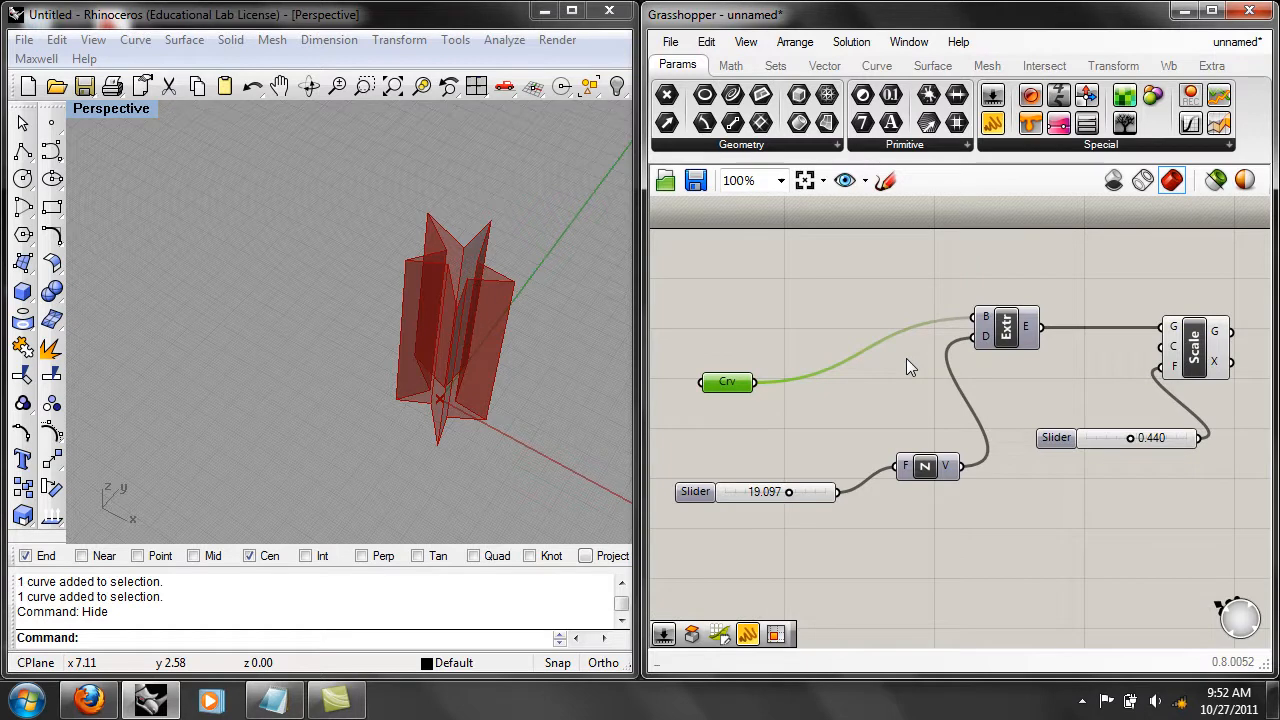
Look over the component chain and highlight the Scale component's geometry in the viewport.
right_drag(889, 377, 941, 347)
drag(795, 348, 785, 332)
right_drag(855, 352, 744, 385)
drag(950, 332, 942, 319)
right_drag(994, 377, 865, 401)
drag(998, 368, 1005, 358)
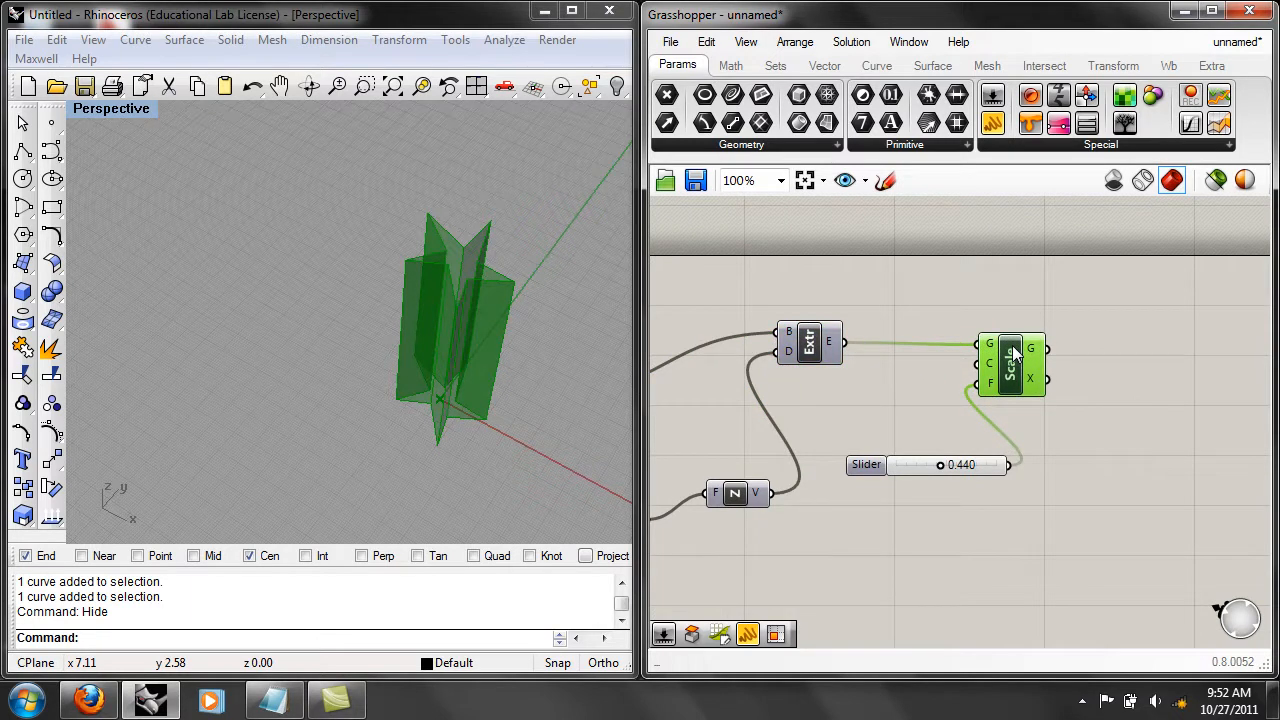
click(969, 310)
Set the scaling factor slider to 0.760 and examine the enlarged extrusion.
right_drag(511, 419, 497, 341)
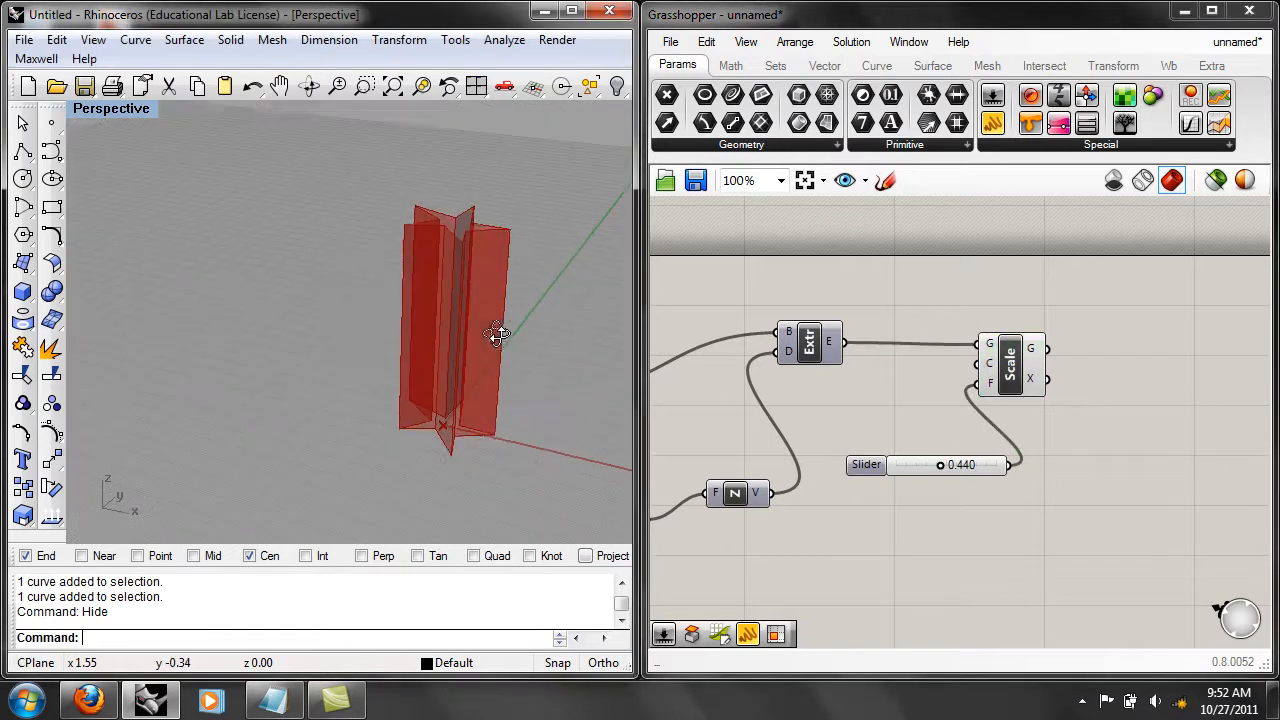
right_drag(724, 436, 811, 431)
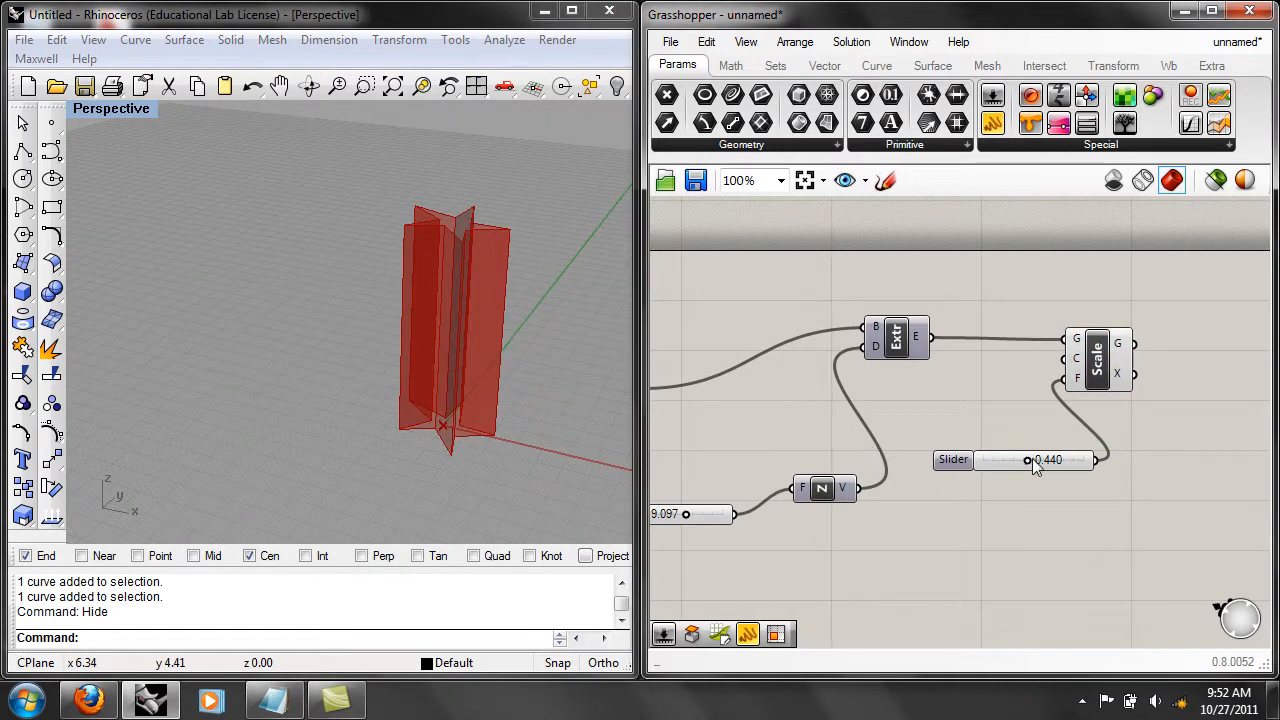
drag(1030, 459, 1059, 459)
scroll(515, 440, up, 3)
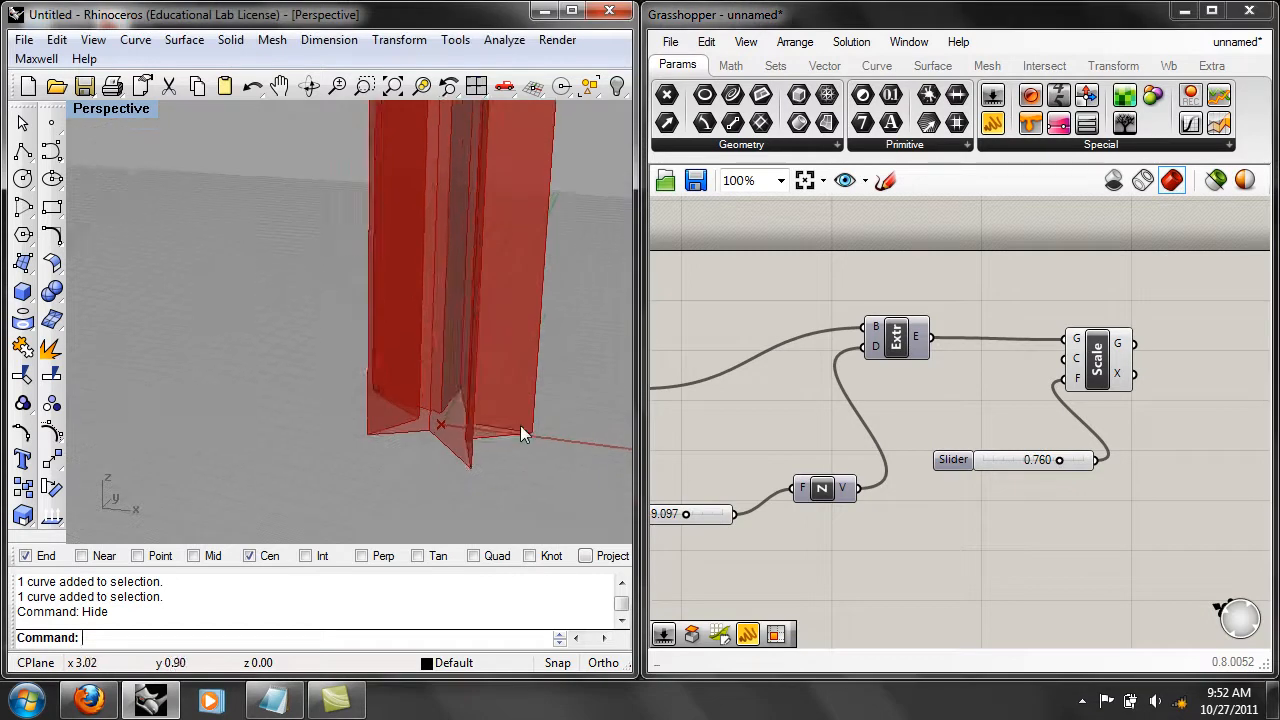
scroll(530, 415, down, 3)
right_drag(539, 405, 509, 449)
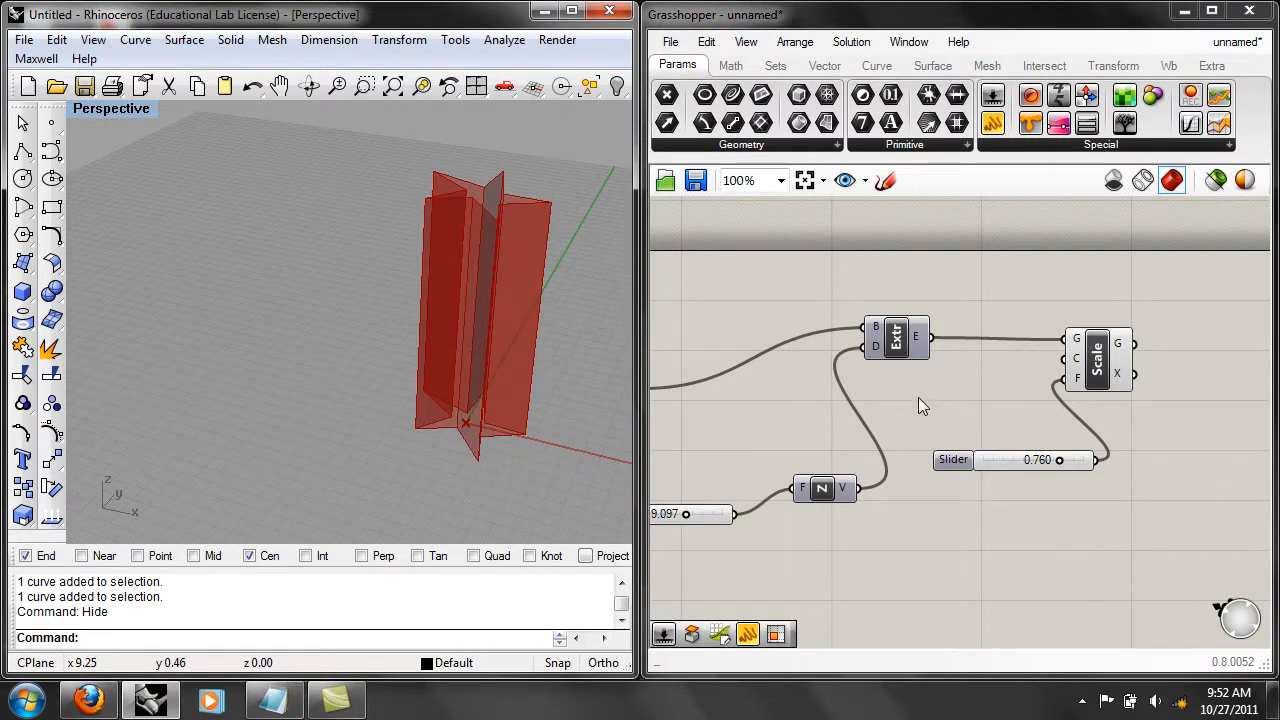
Bake the Scale component's geometry into Rhino and move the baked star extrusion away from the preview.
right_click(1096, 360)
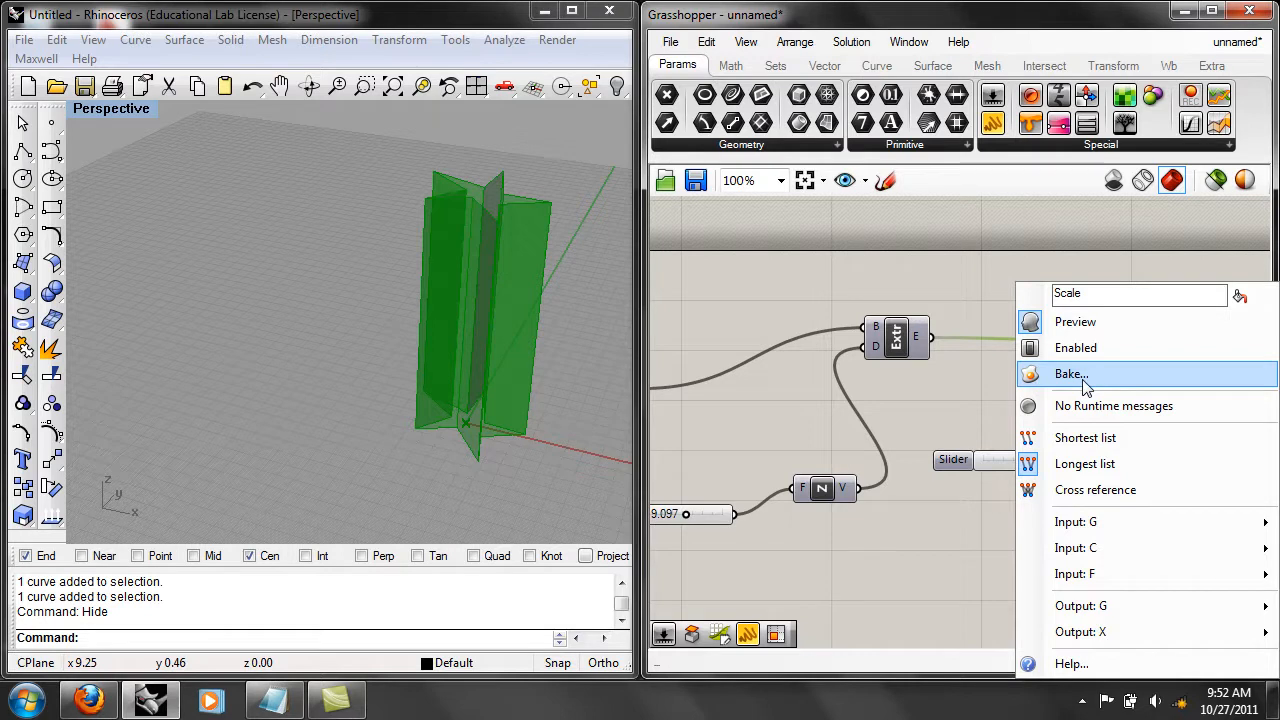
click(1085, 378)
click(1123, 568)
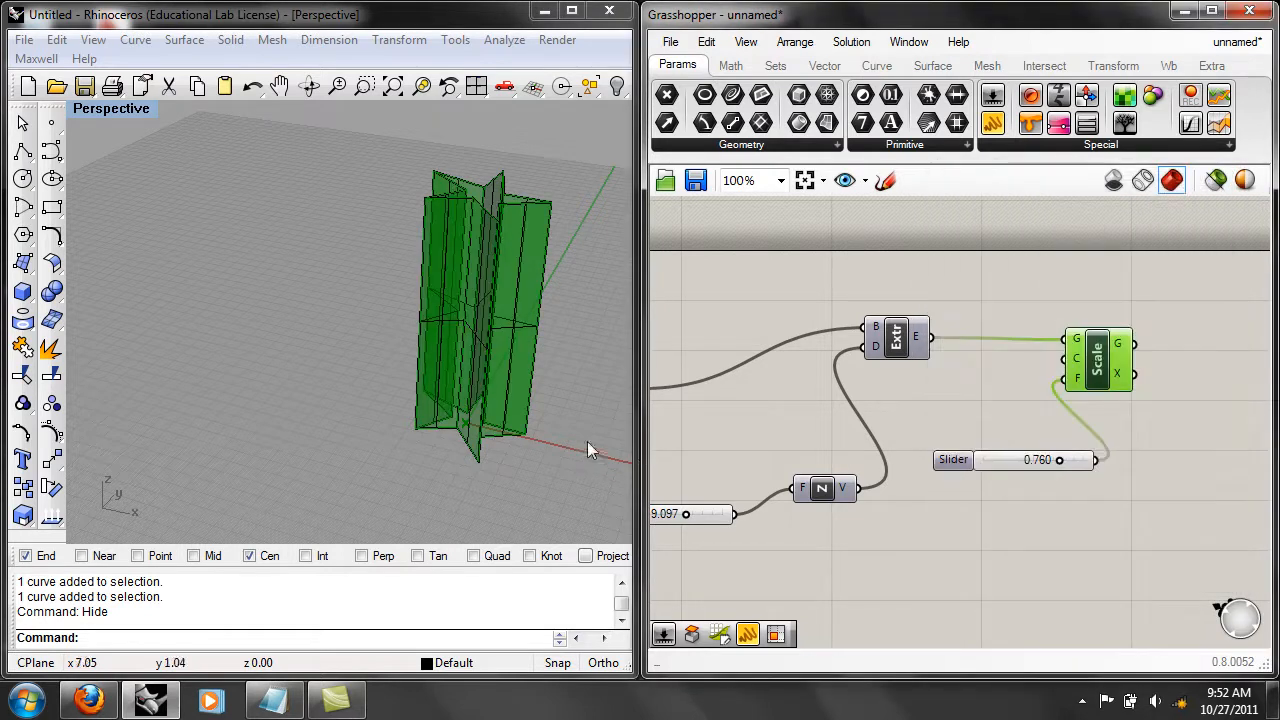
drag(481, 364, 251, 323)
Set the Perspective viewport to shaded display and inspect the baked star extrusion beside the live preview.
click(352, 378)
click(122, 109)
click(162, 185)
mouse_move(310, 272)
right_down()
mouse_move(326, 300)
mouse_move(400, 290)
mouse_move(350, 275)
right_up()
Bake the Scale geometry again with the factor slider at 0.400, and place the smaller copy near the first one.
right_drag(922, 408, 1029, 453)
drag(1118, 476, 1081, 476)
right_click(1135, 375)
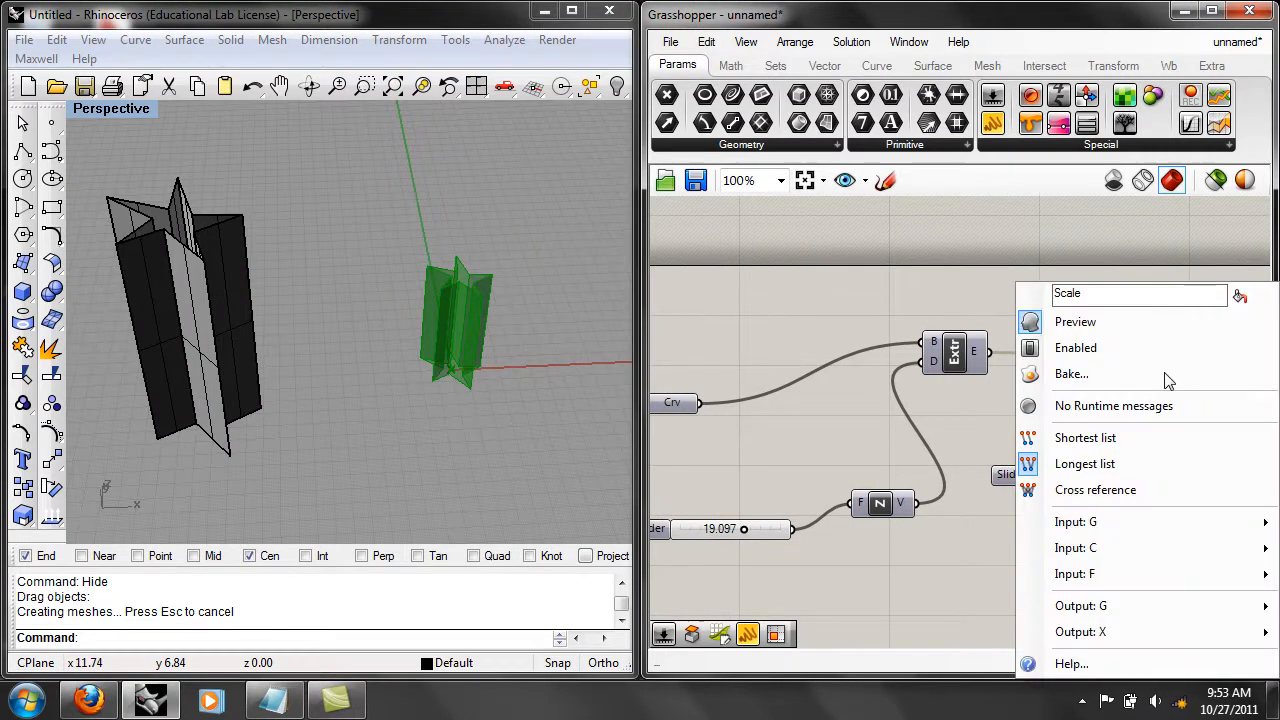
click(1071, 374)
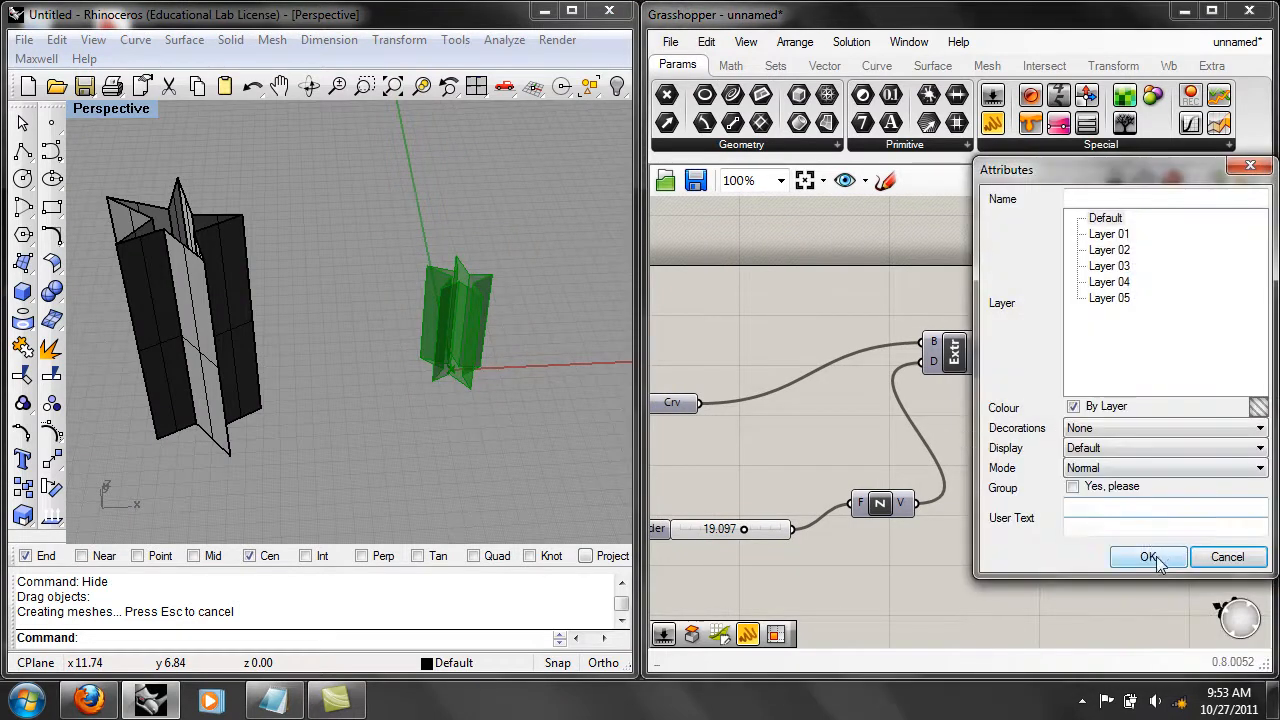
click(1148, 557)
drag(464, 403, 334, 478)
right_drag(525, 460, 503, 430)
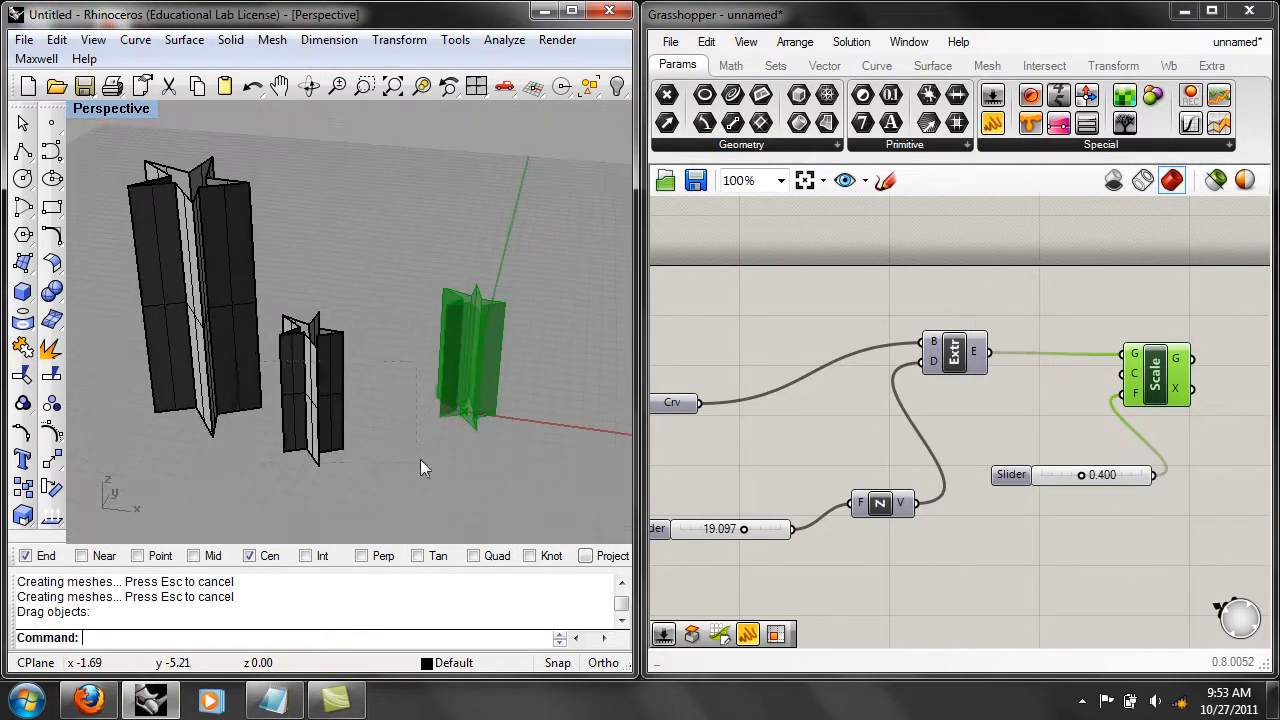
Delete both baked star polysurfaces from the Rhino model.
drag(441, 453, 237, 366)
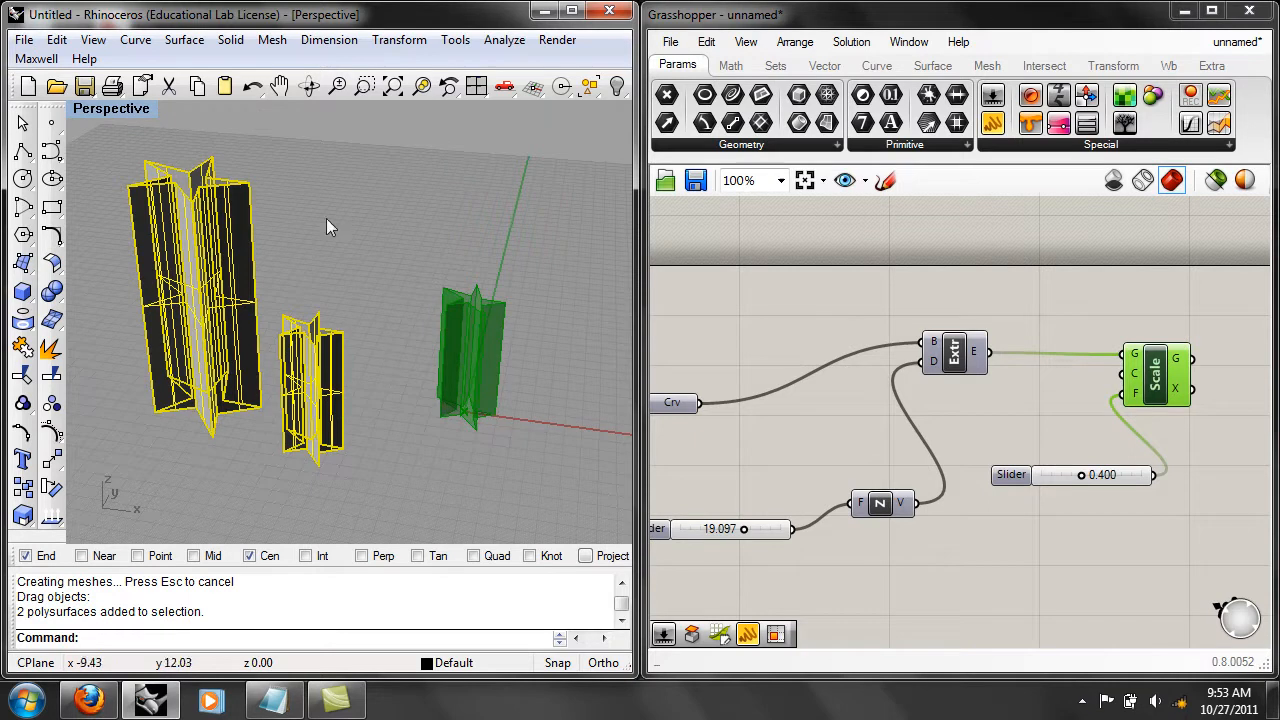
click(56, 40)
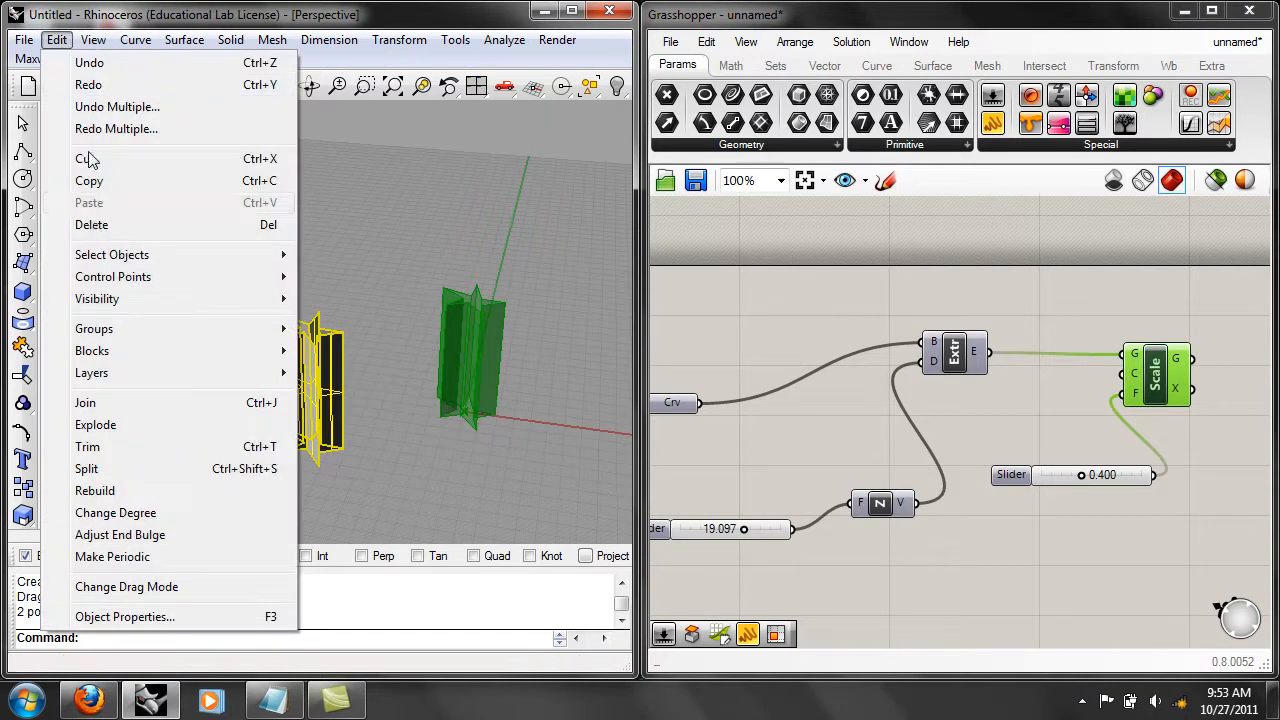
click(90, 224)
click(976, 423)
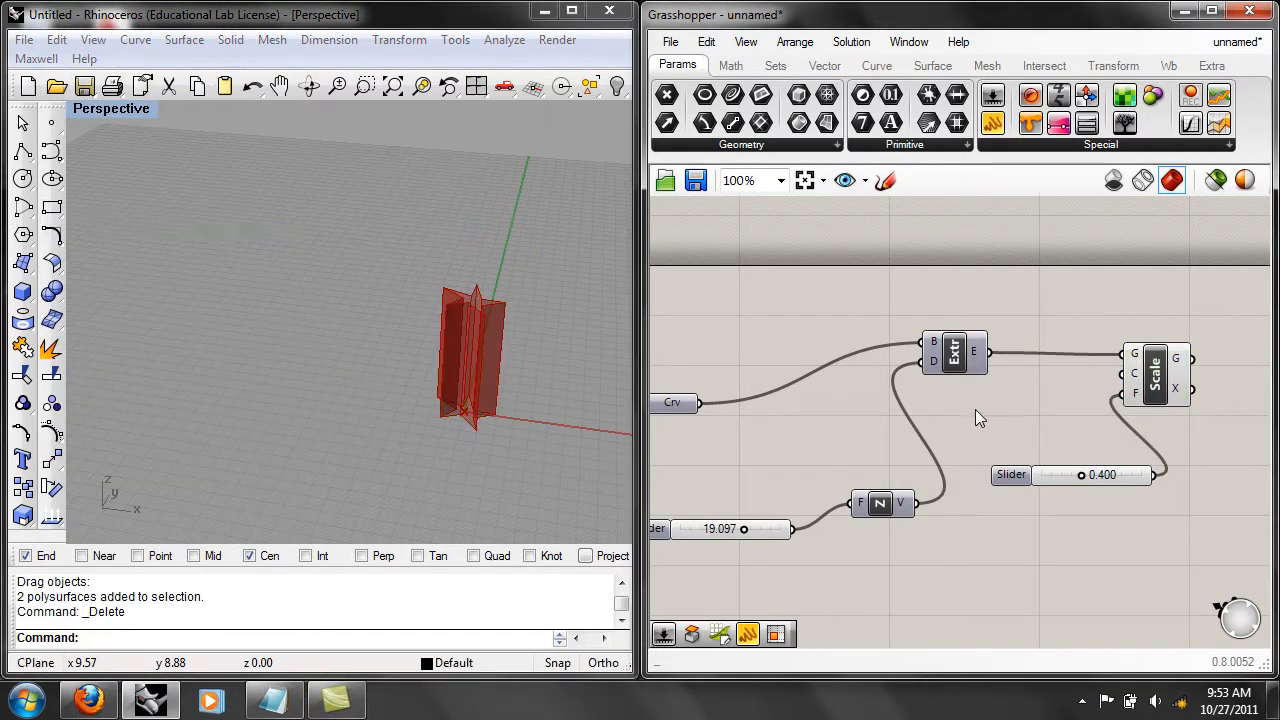
Review the definition's wiring from the Curve parameter and height slider through Extrude to Scale, and highlight all components together.
right_drag(995, 413, 1046, 400)
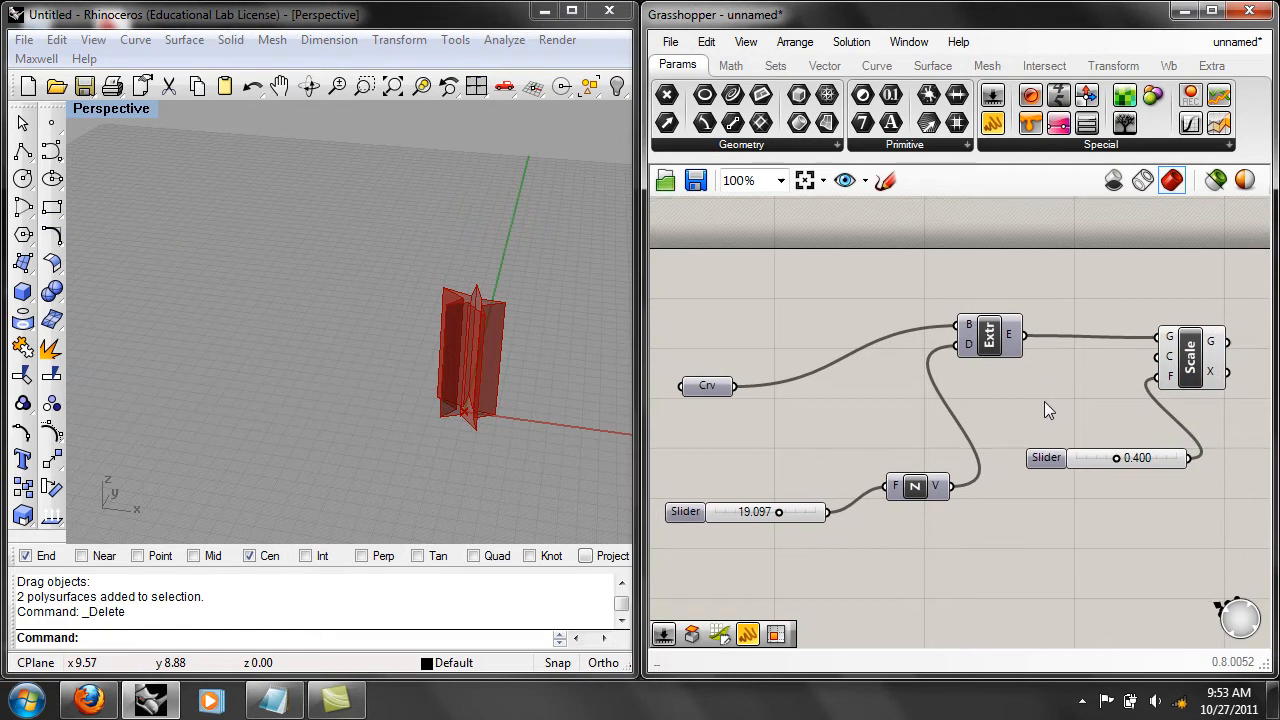
mouse_move(1095, 406)
right_down()
mouse_move(1085, 437)
mouse_move(1106, 366)
mouse_move(1085, 403)
right_up()
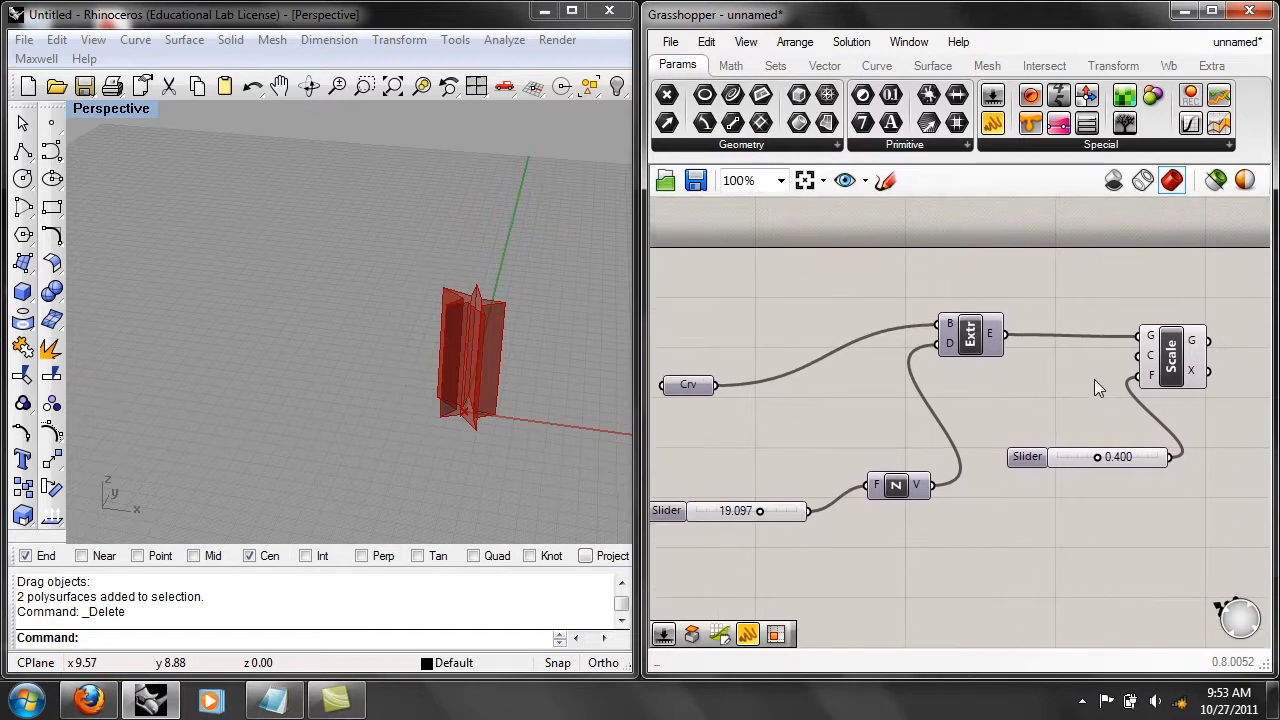
scroll(1095, 378, down, 2)
scroll(1096, 375, up, 1)
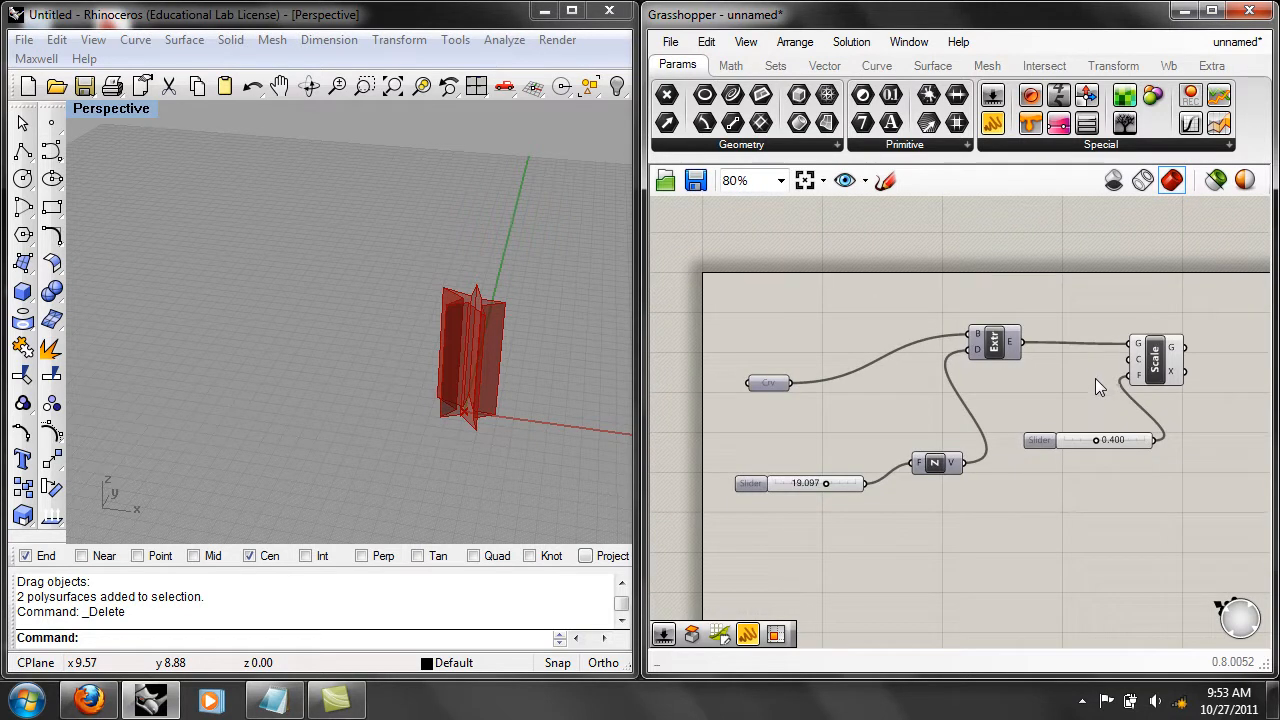
scroll(1089, 395, up, 1)
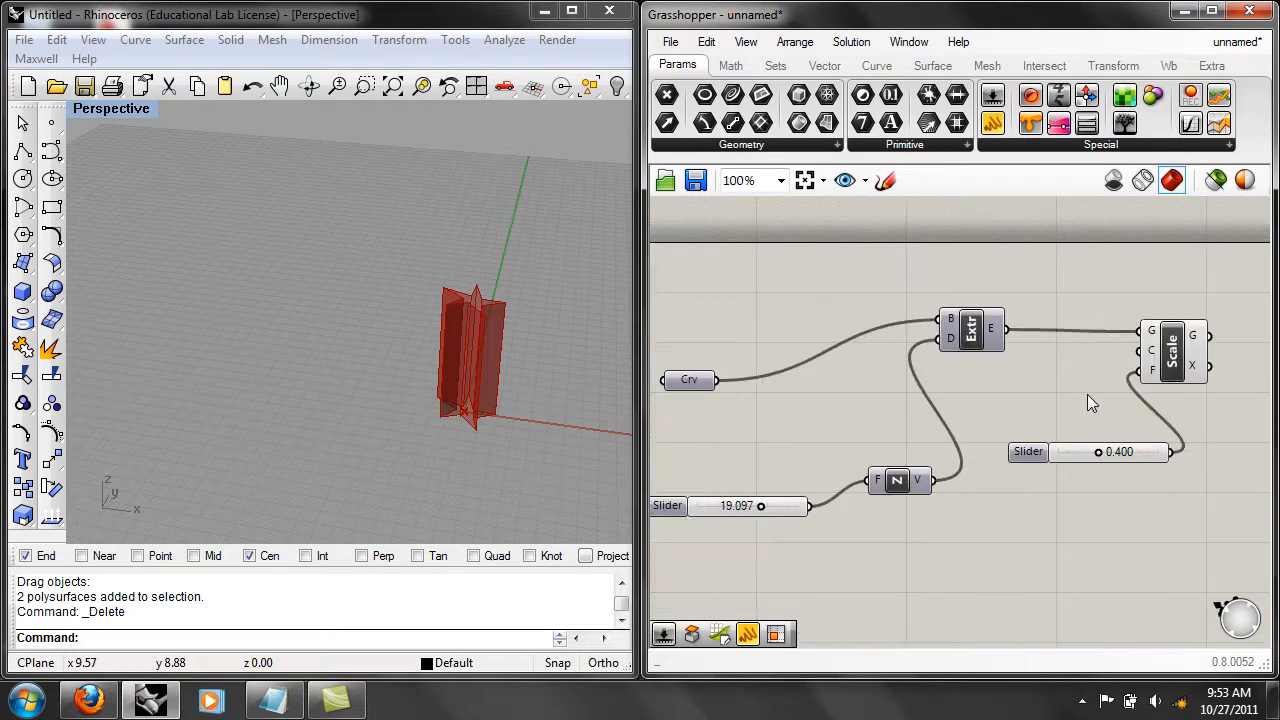
scroll(1087, 394, down, 1)
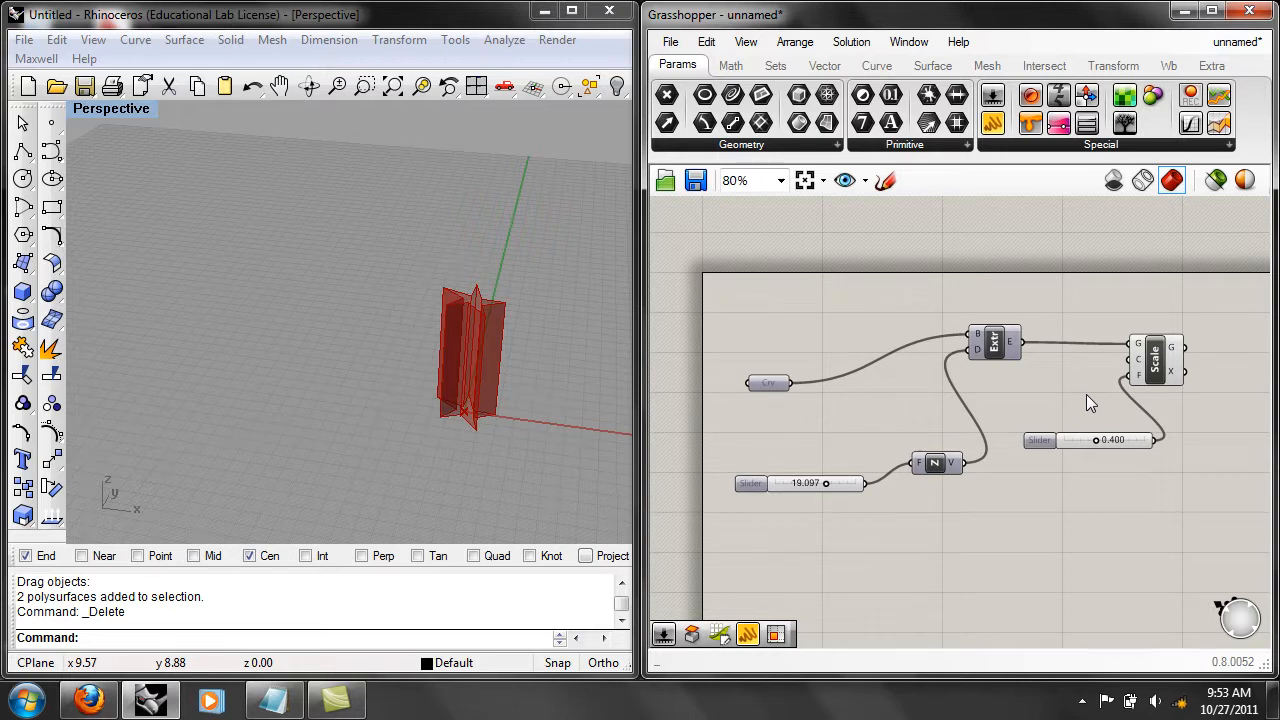
scroll(1086, 394, up, 2)
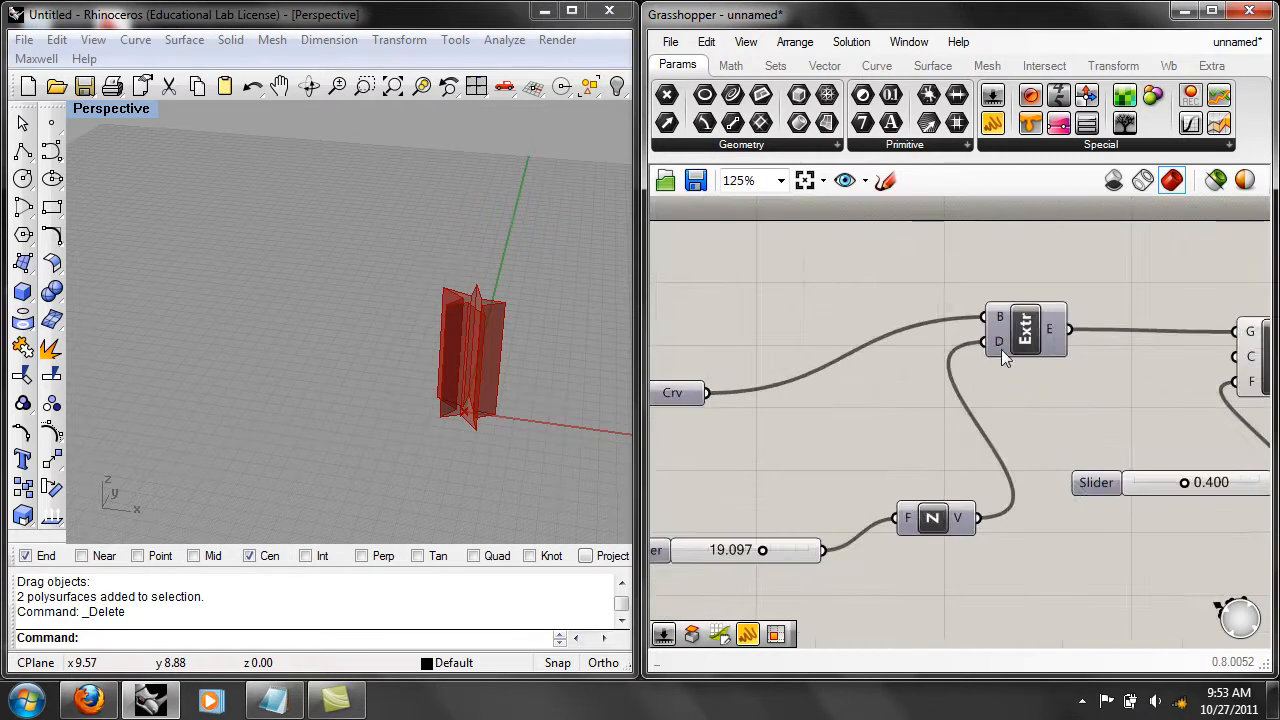
right_drag(1060, 439, 1085, 406)
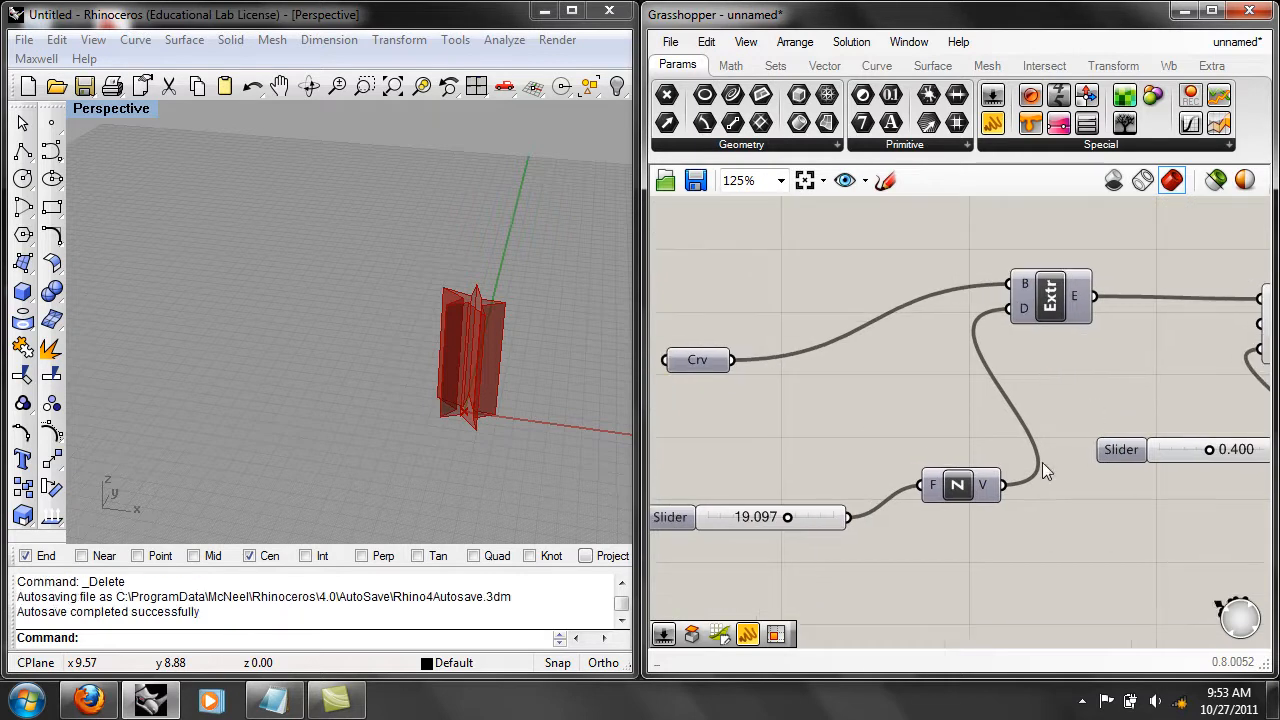
right_drag(1088, 518, 957, 531)
scroll(948, 534, down, 3)
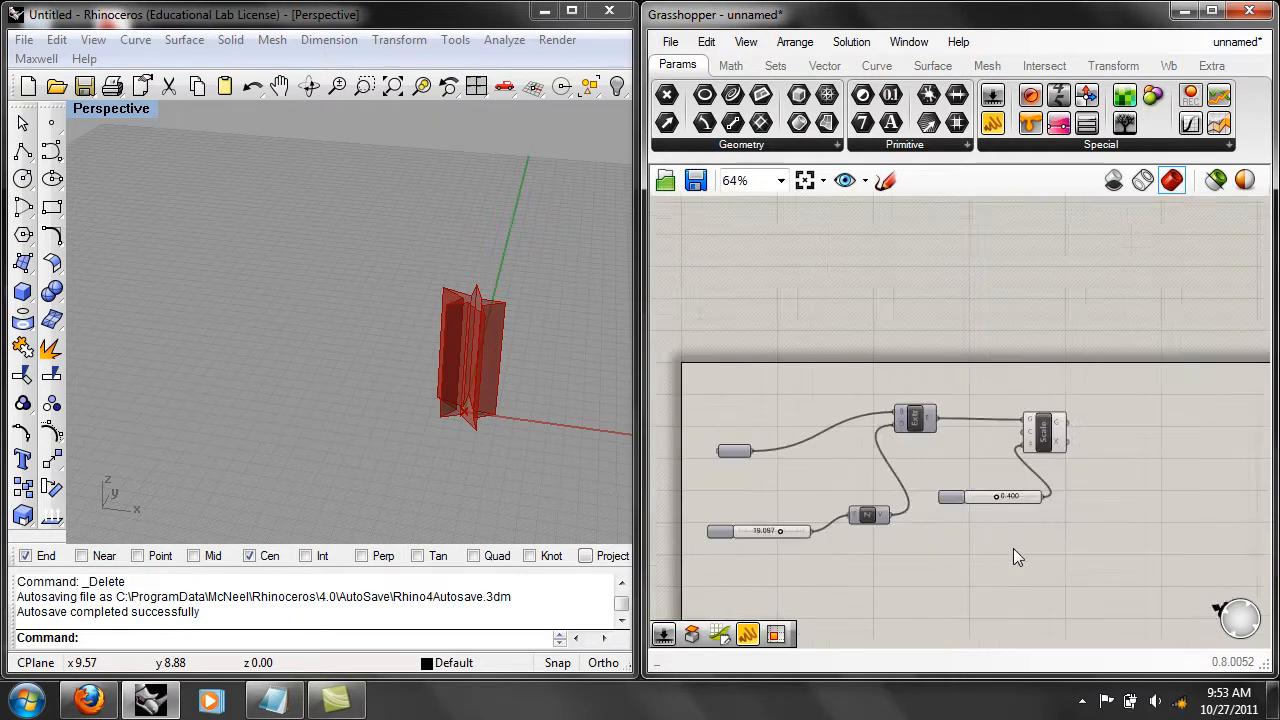
drag(1120, 522, 748, 324)
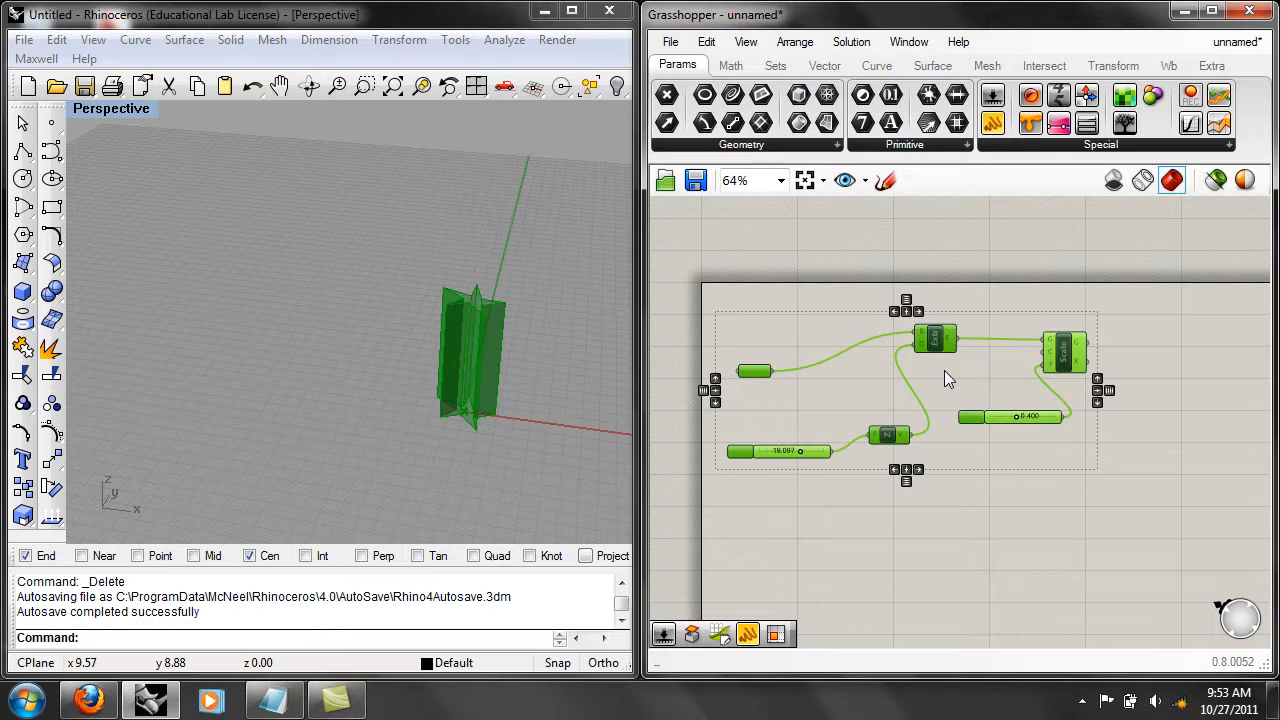
right_drag(975, 381, 981, 394)
click(981, 394)
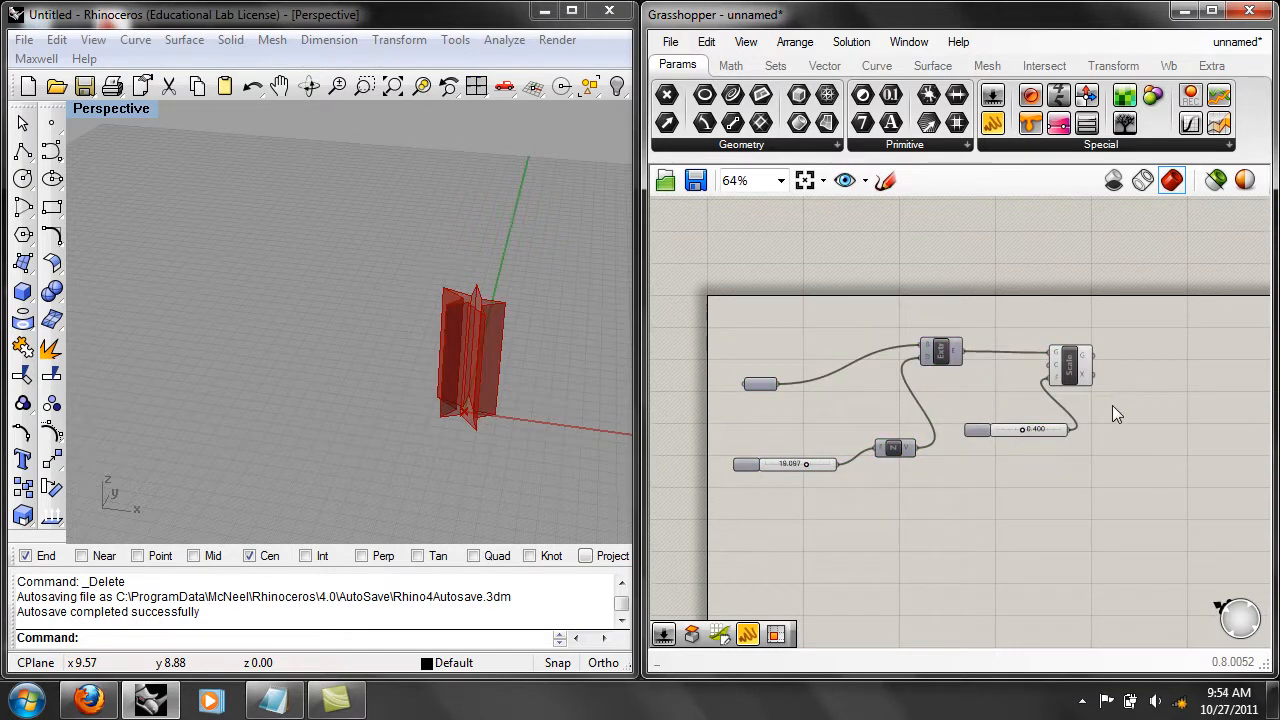
Align the Curve, Extrude and Scale components by their top edges, comparing the other vertical alignments.
scroll(1112, 405, up, 3)
scroll(1125, 412, down, 2)
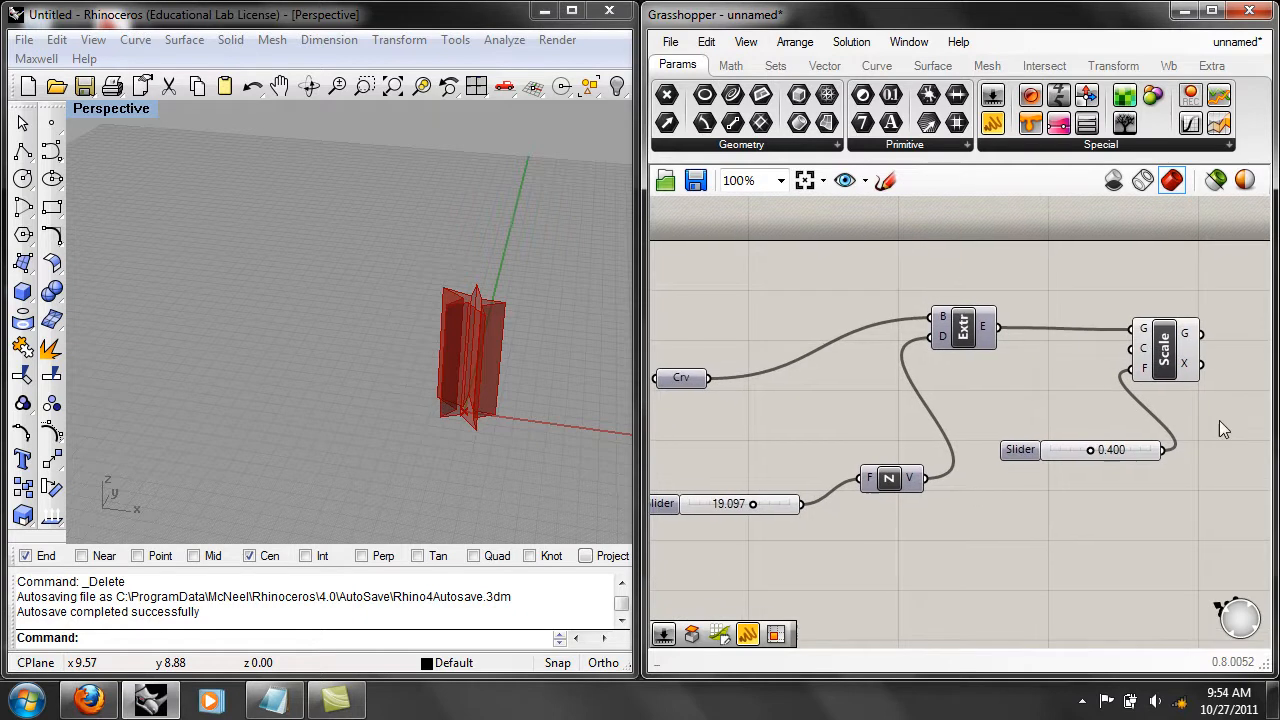
right_drag(1223, 421, 1189, 438)
drag(1190, 441, 732, 304)
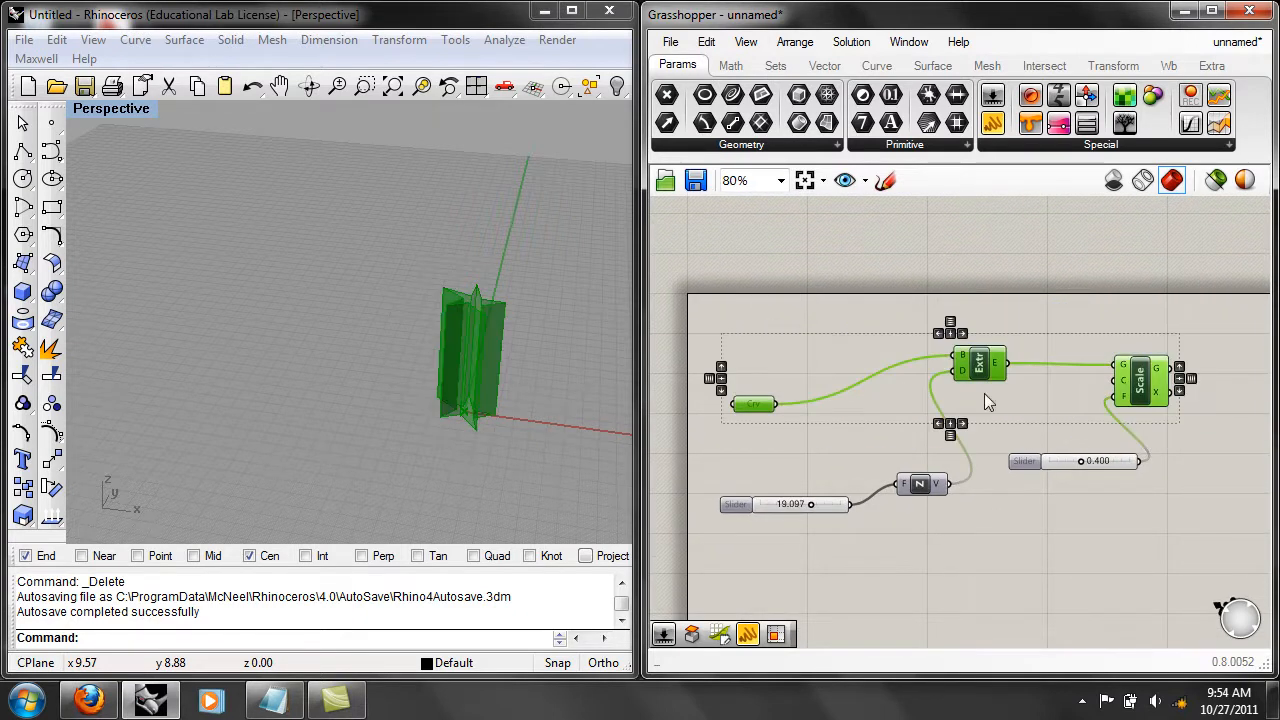
click(721, 368)
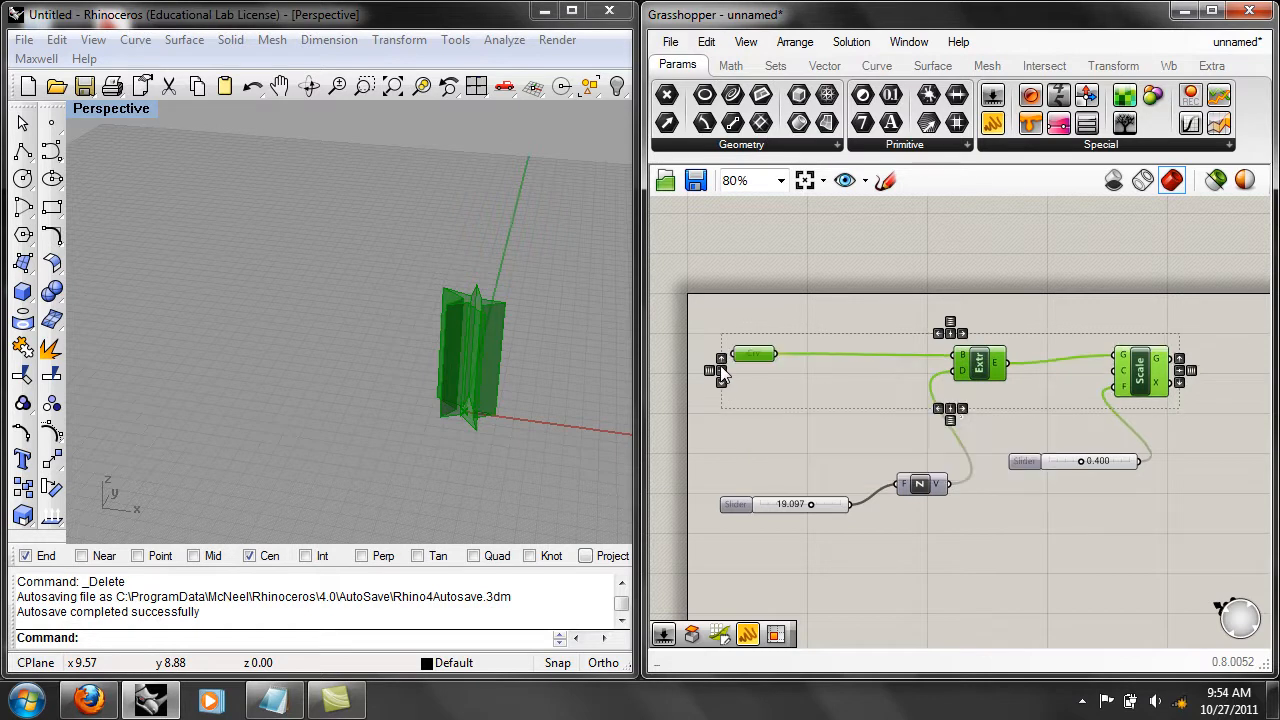
click(1181, 383)
click(1180, 371)
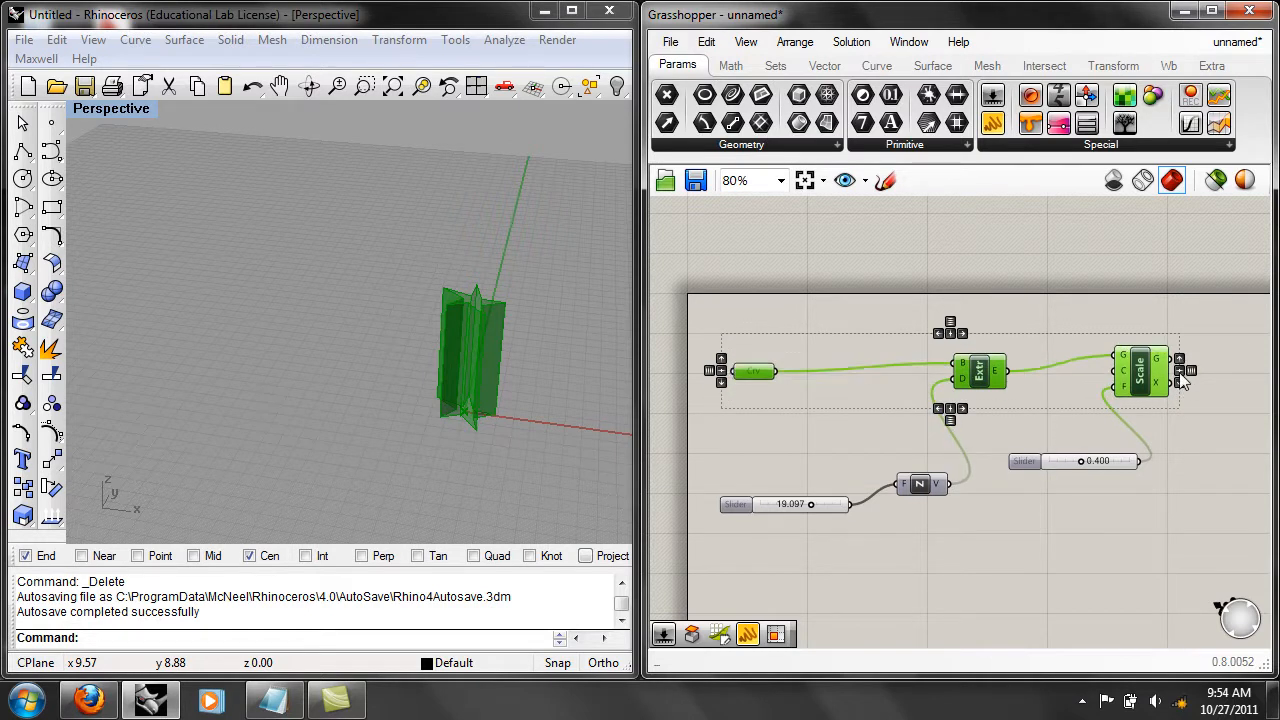
click(1179, 358)
Align the left edges of Extrude and Unit Z, and line up both sliders with Unit Z in one row.
drag(984, 535, 888, 348)
click(939, 334)
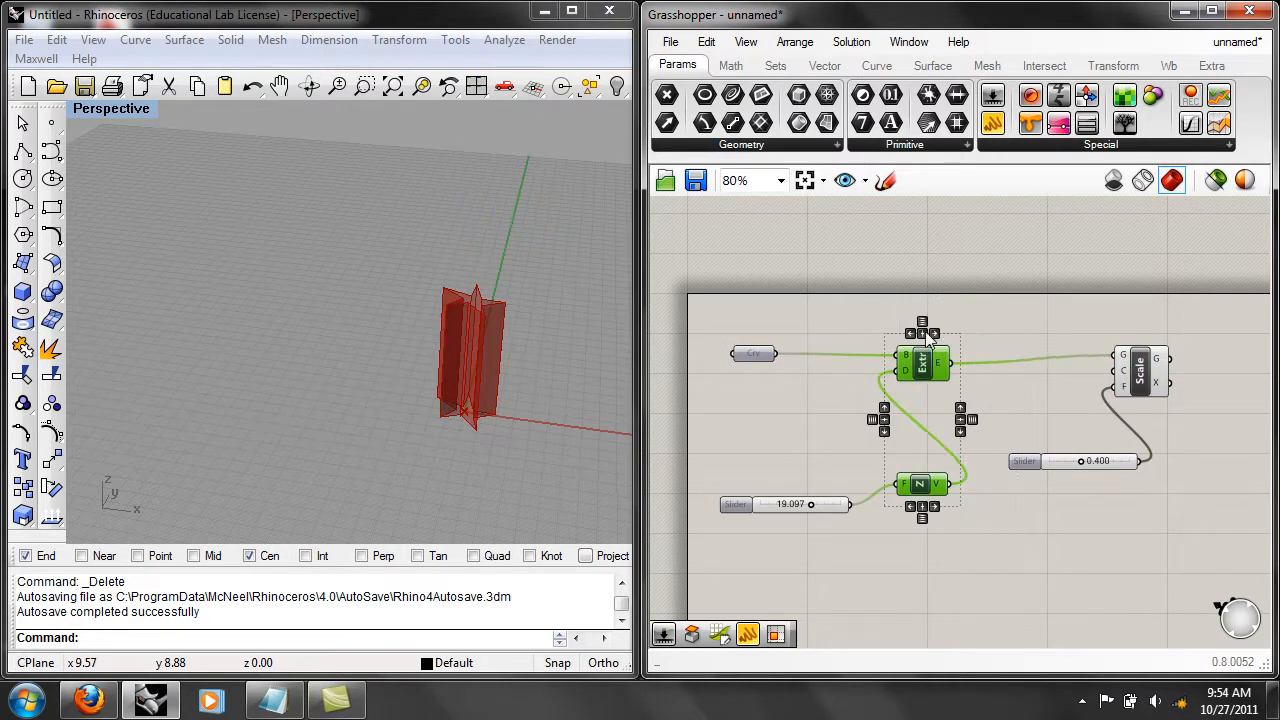
click(1080, 546)
drag(1126, 543, 795, 414)
click(1148, 485)
click(1127, 535)
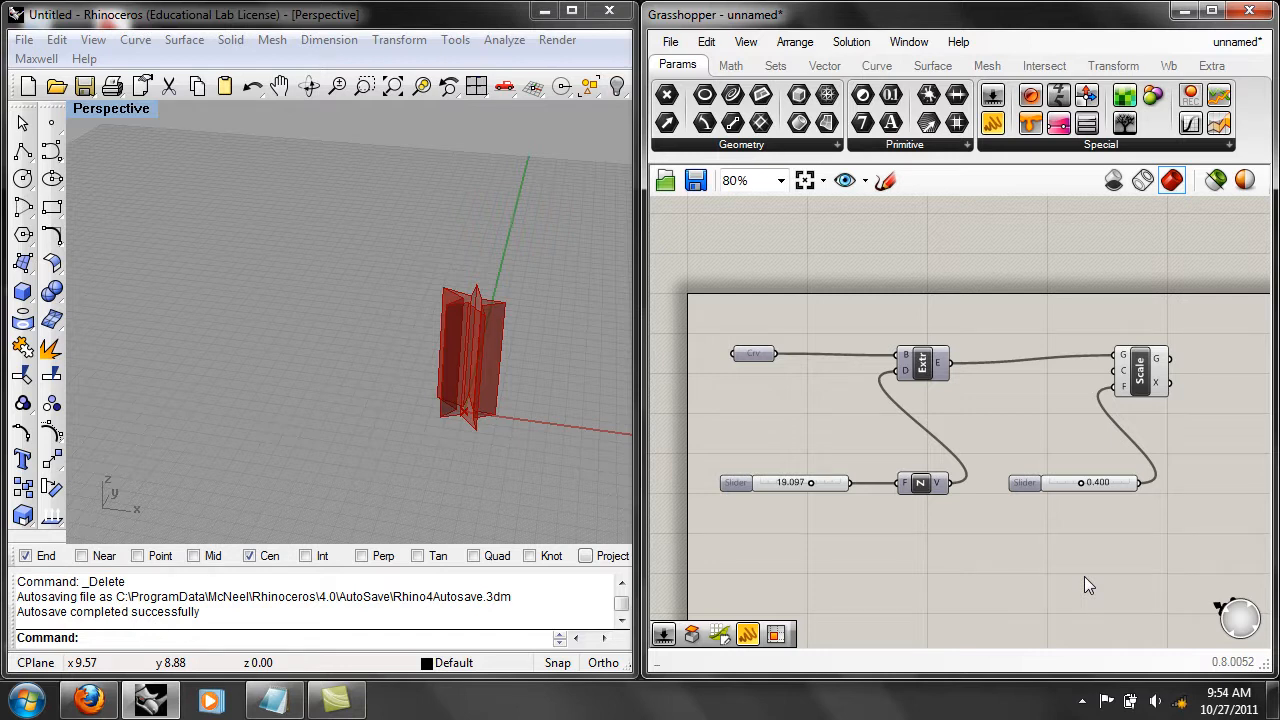
Move the extrusion height slider and Unit Z component together, up and farther away from the Extrude component.
drag(1016, 584, 891, 470)
click(962, 537)
drag(963, 539, 840, 468)
drag(920, 485, 803, 449)
click(966, 436)
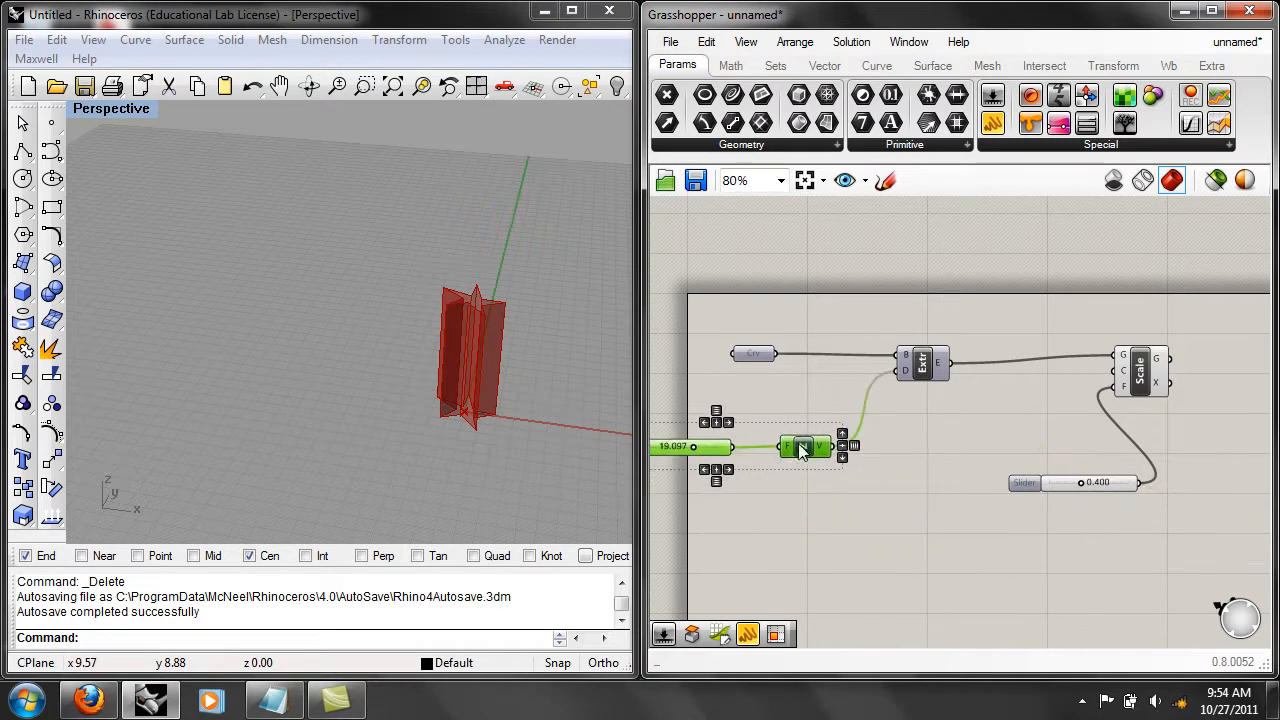
Spread the definition out, with the Curve parameter and height slider far ahead of Extrude and Unit Z just before it.
right_drag(942, 515, 1005, 521)
click(965, 492)
right_drag(932, 469, 1095, 491)
drag(979, 381, 718, 379)
right_drag(947, 419, 886, 416)
scroll(886, 416, down, 1)
right_drag(1003, 523, 1063, 521)
drag(938, 457, 830, 462)
drag(898, 537, 752, 360)
scroll(999, 499, down, 2)
click(998, 471)
drag(1129, 509, 740, 300)
drag(958, 414, 1114, 431)
right_drag(1211, 555, 1094, 542)
click(1078, 526)
scroll(1109, 479, up, 2)
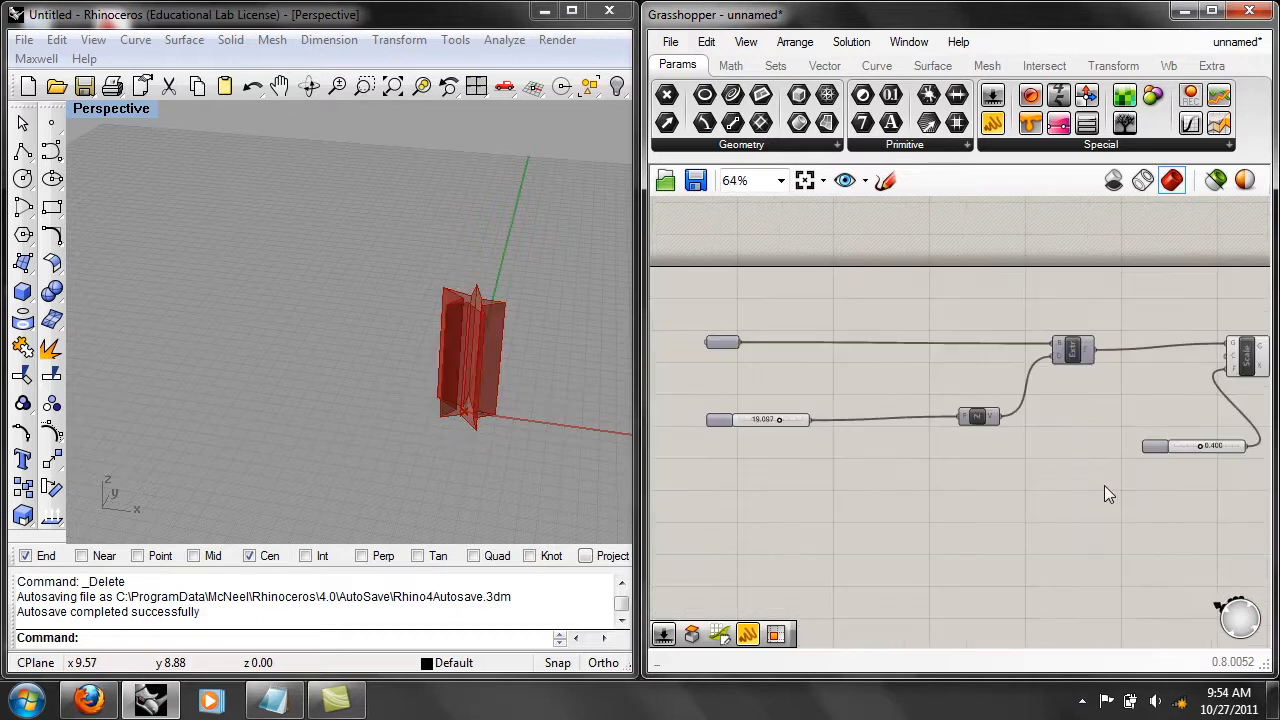
scroll(1017, 413, down, 1)
scroll(1036, 410, up, 4)
scroll(960, 420, down, 4)
right_drag(1088, 436, 1034, 424)
scroll(970, 426, up, 1)
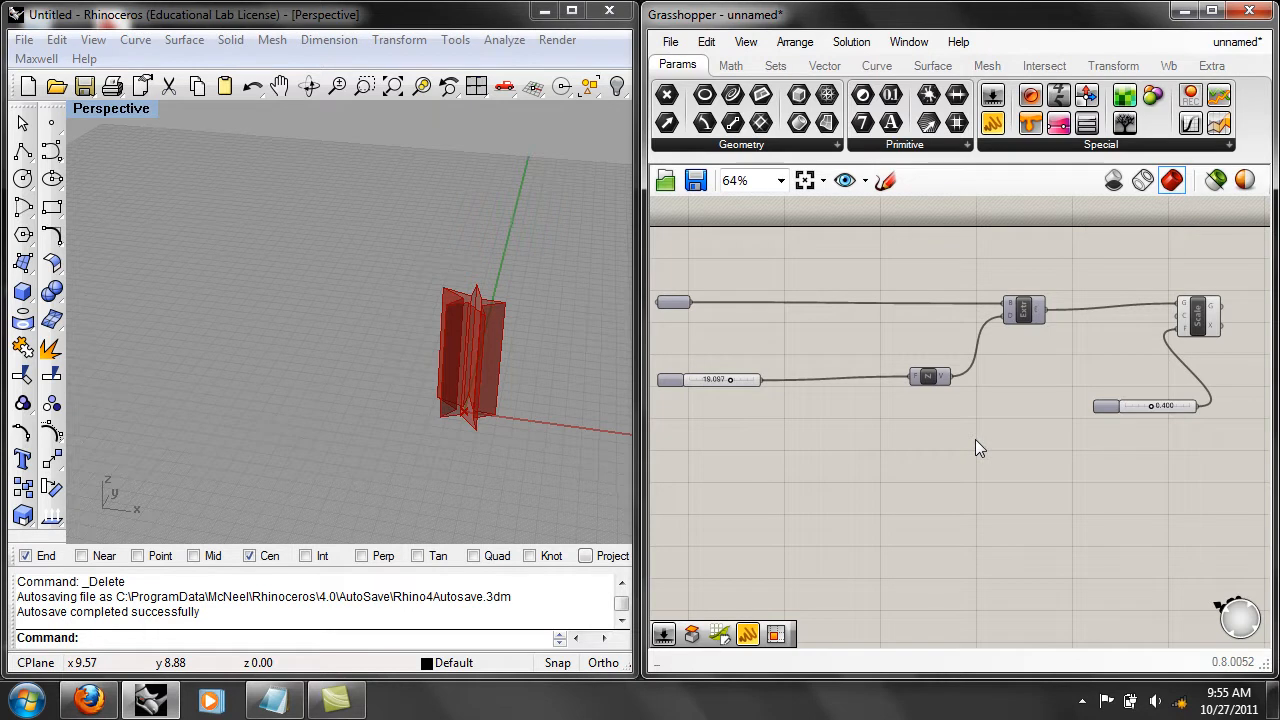
Turn the Extrude component's preview on to compare the full-size star with the scaled one, and turn it off again.
right_drag(1025, 398, 900, 448)
right_click(903, 360)
click(949, 369)
click(763, 519)
right_drag(915, 438, 916, 460)
click(893, 380)
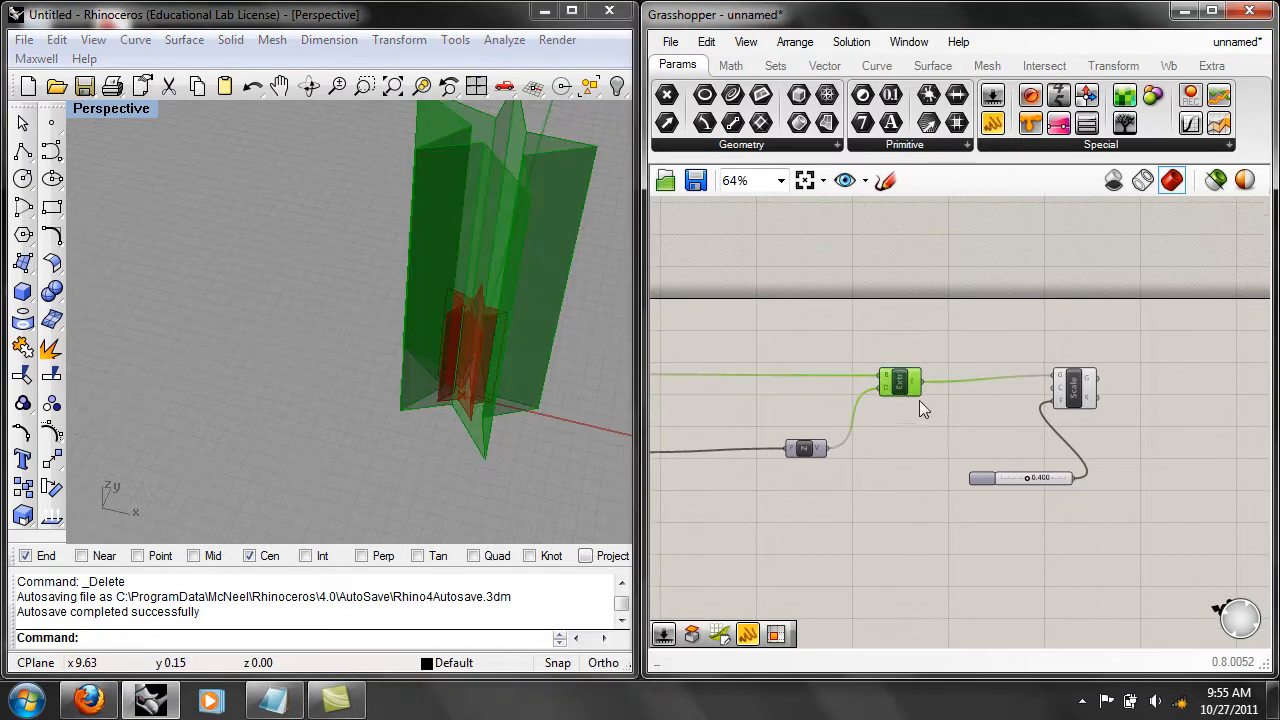
right_click(905, 382)
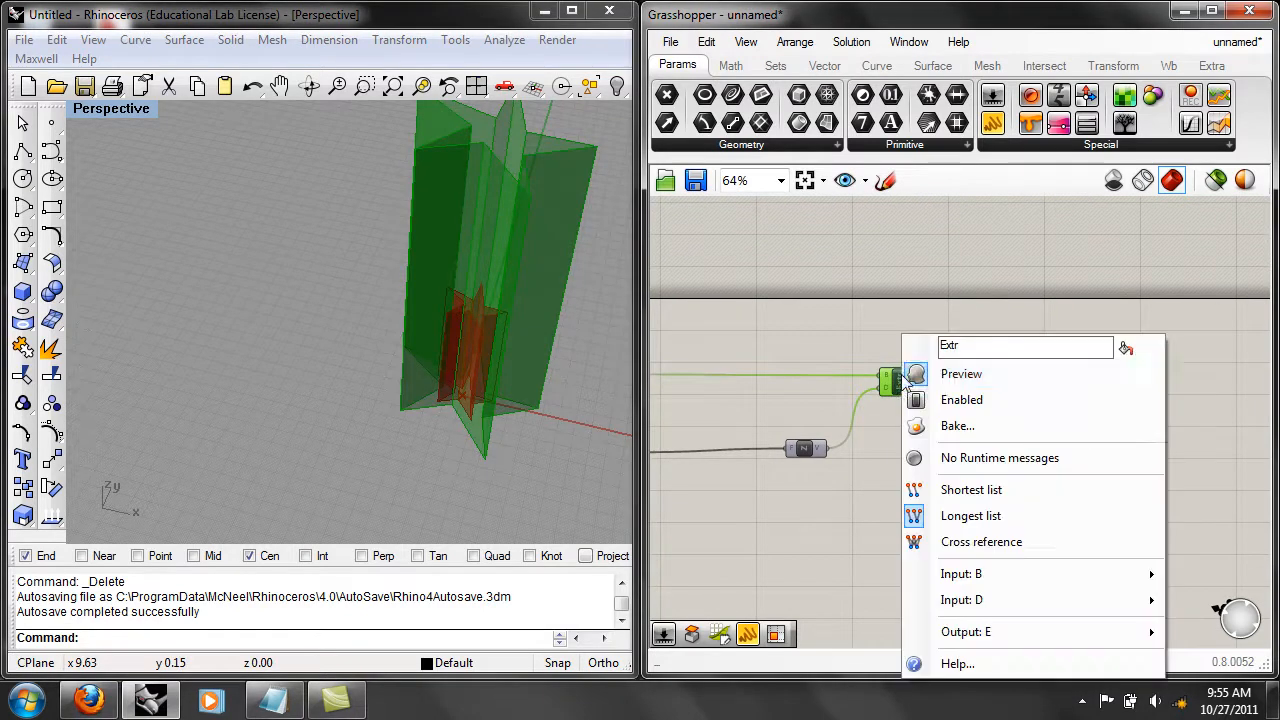
click(957, 377)
click(916, 479)
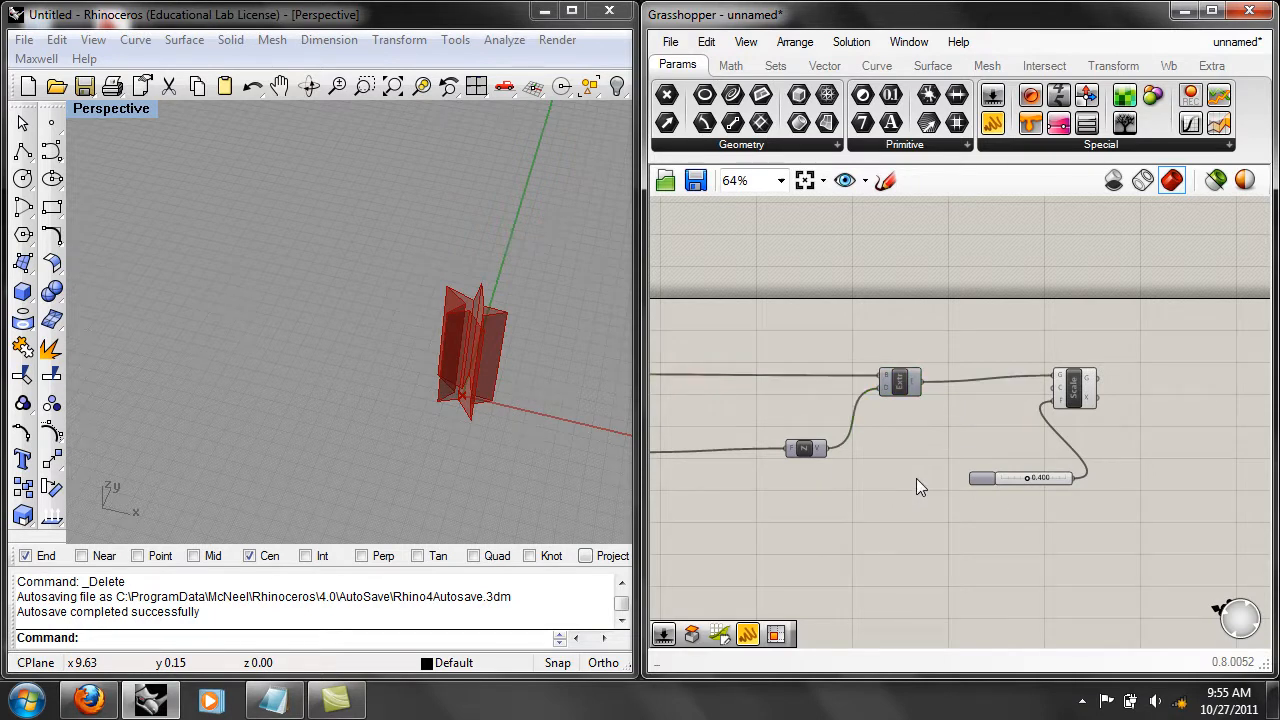
Delete every component of the star extrusion definition to leave the Grasshopper canvas empty.
right_drag(910, 480, 1023, 470)
scroll(995, 474, down, 2)
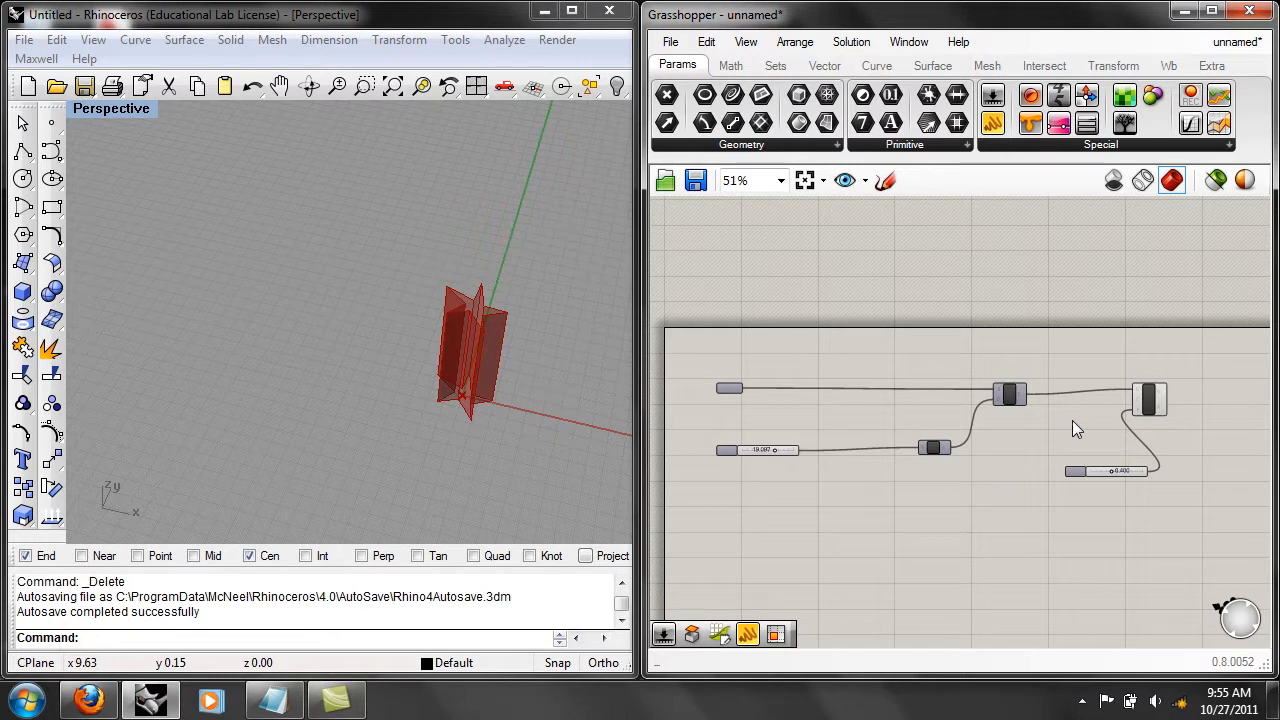
scroll(1072, 420, up, 1)
drag(1185, 528, 650, 320)
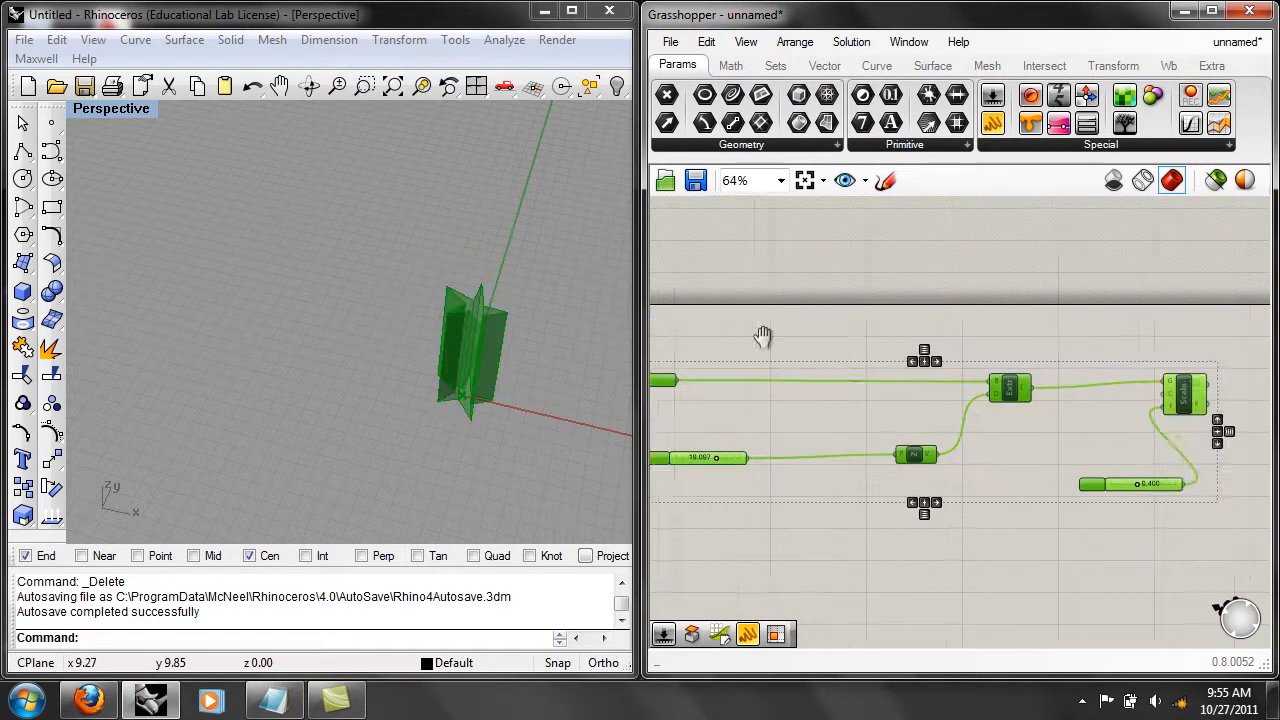
click(706, 41)
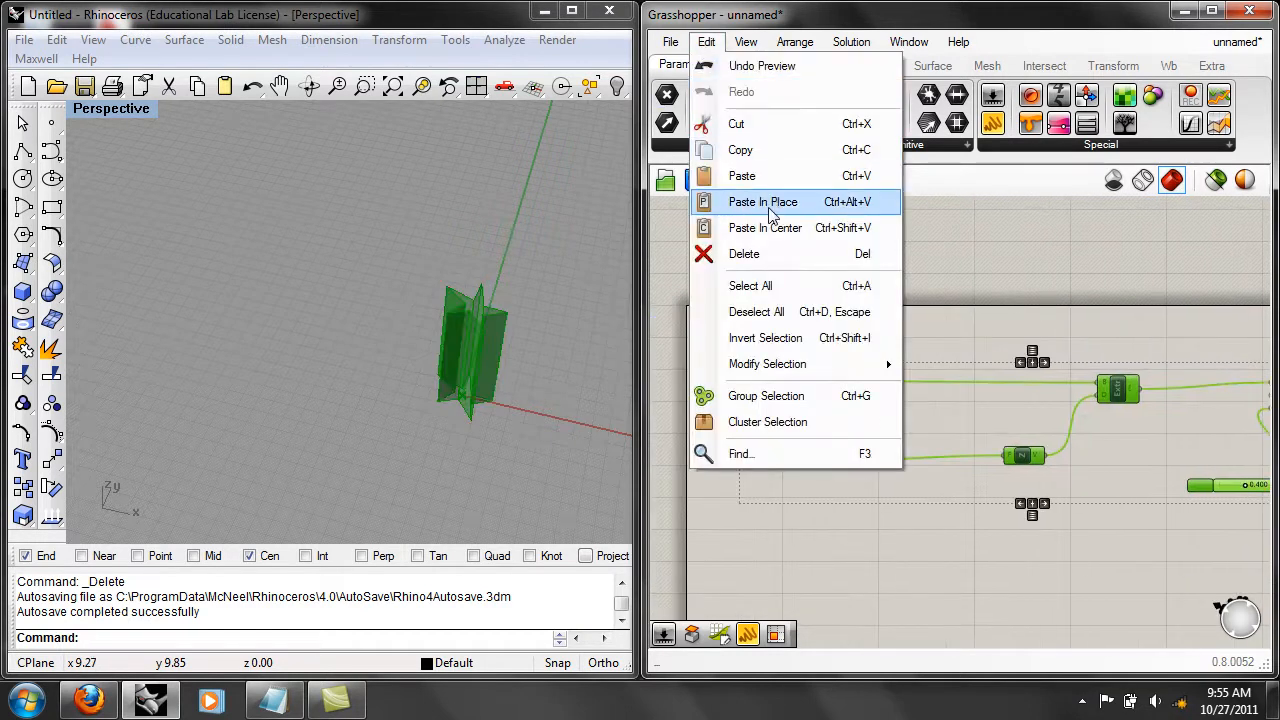
click(767, 253)
right_drag(908, 331, 1003, 327)
Draw a circle centred on the origin of the ground plane in the perspective view and select it.
right_drag(526, 338, 469, 314)
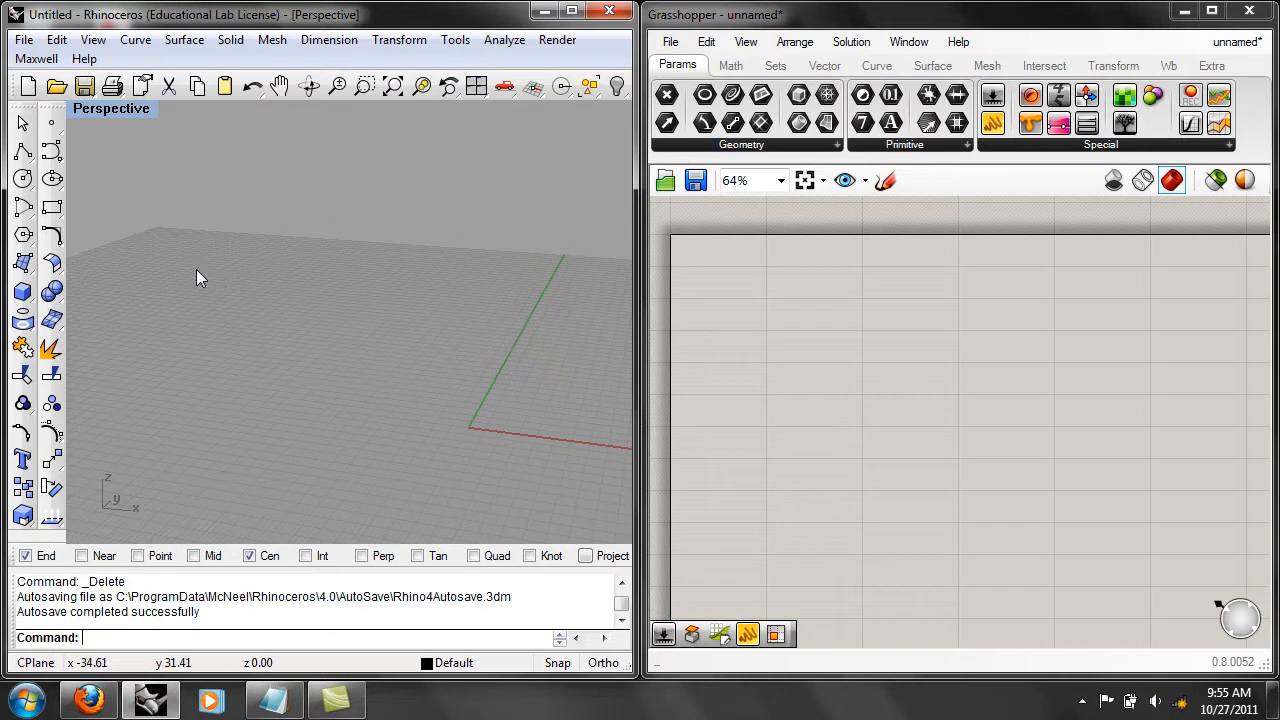
click(22, 178)
click(467, 427)
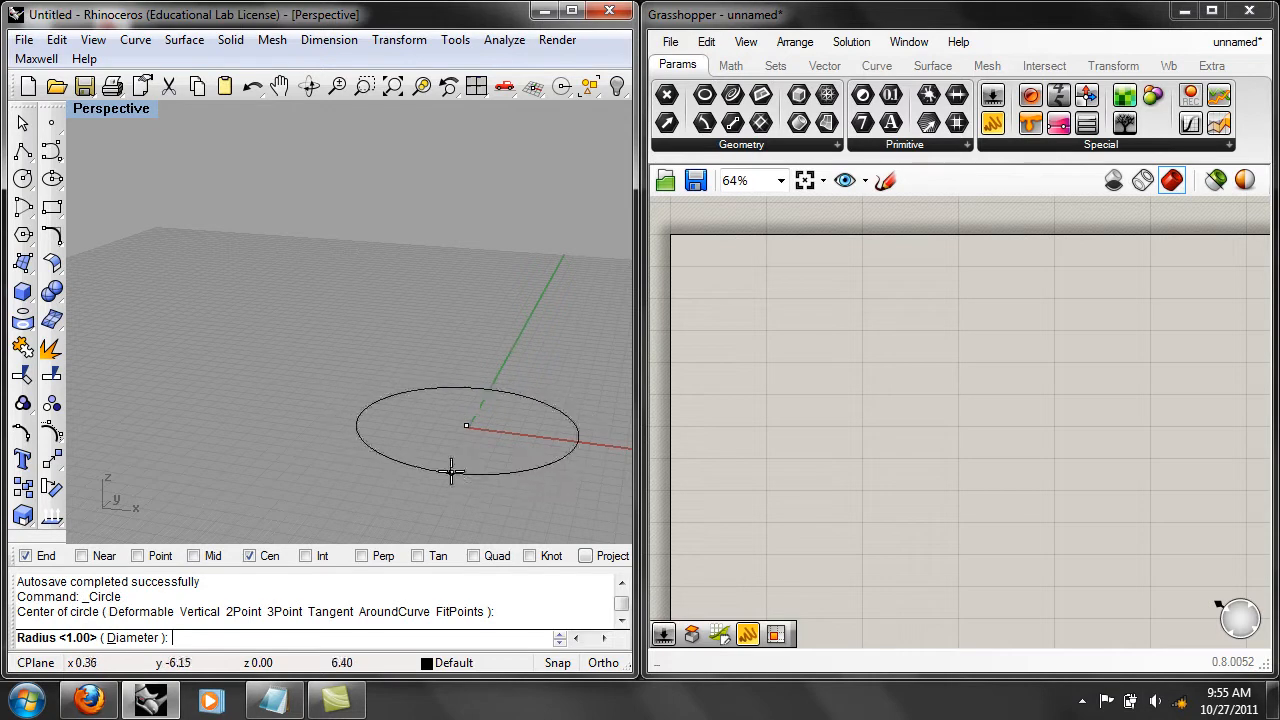
click(480, 465)
click(470, 443)
Copy the circle twice straight up in the front view, with the highest copy about 21 units above the original.
text(Front)
key(Return)
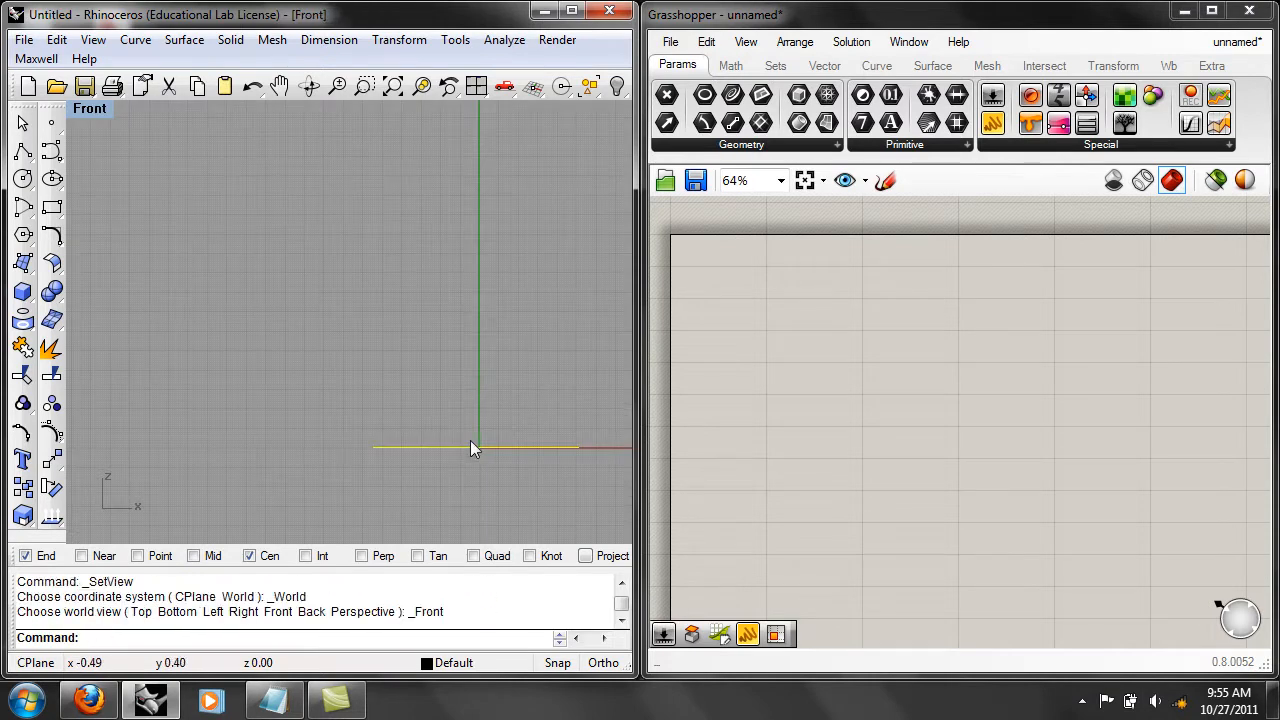
text(Copy)
key(Return)
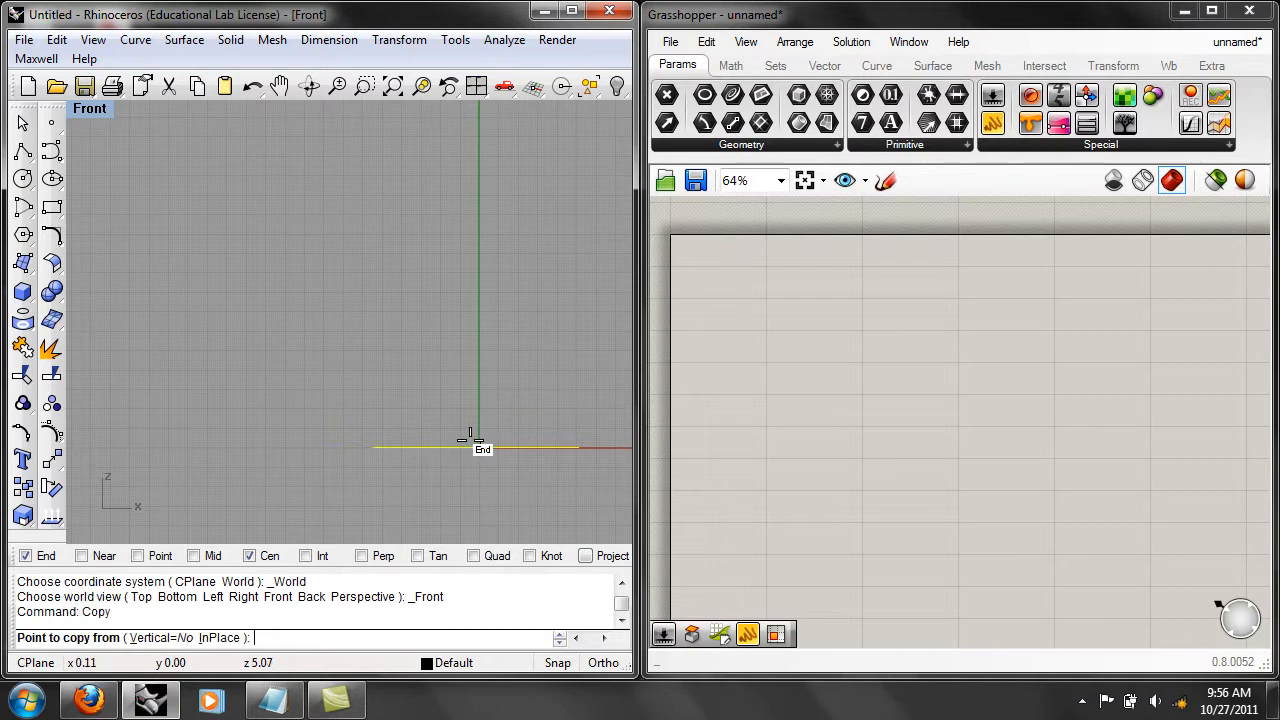
scroll(487, 371, down, 4)
click(483, 387)
click(482, 272)
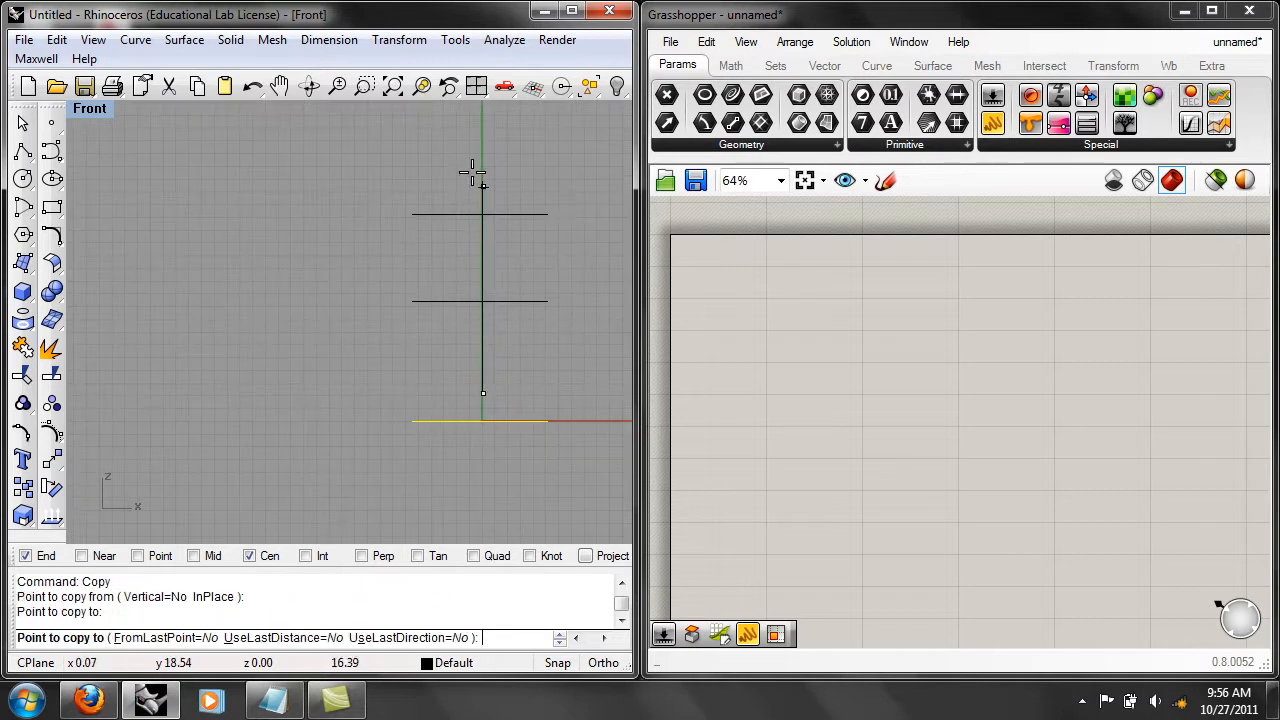
click(483, 122)
key(Return)
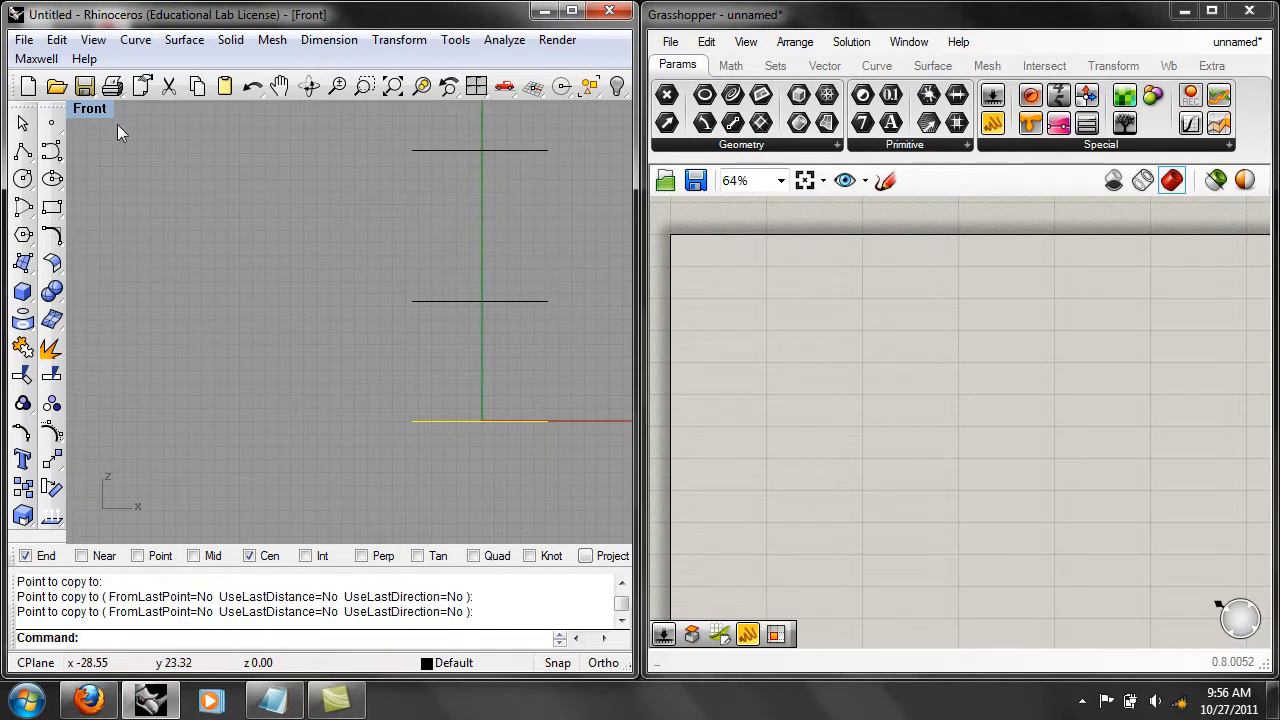
Return to the perspective view and scale the middle circle down about its centre by reference points.
click(89, 108)
mouse_move(134, 351)
click(352, 516)
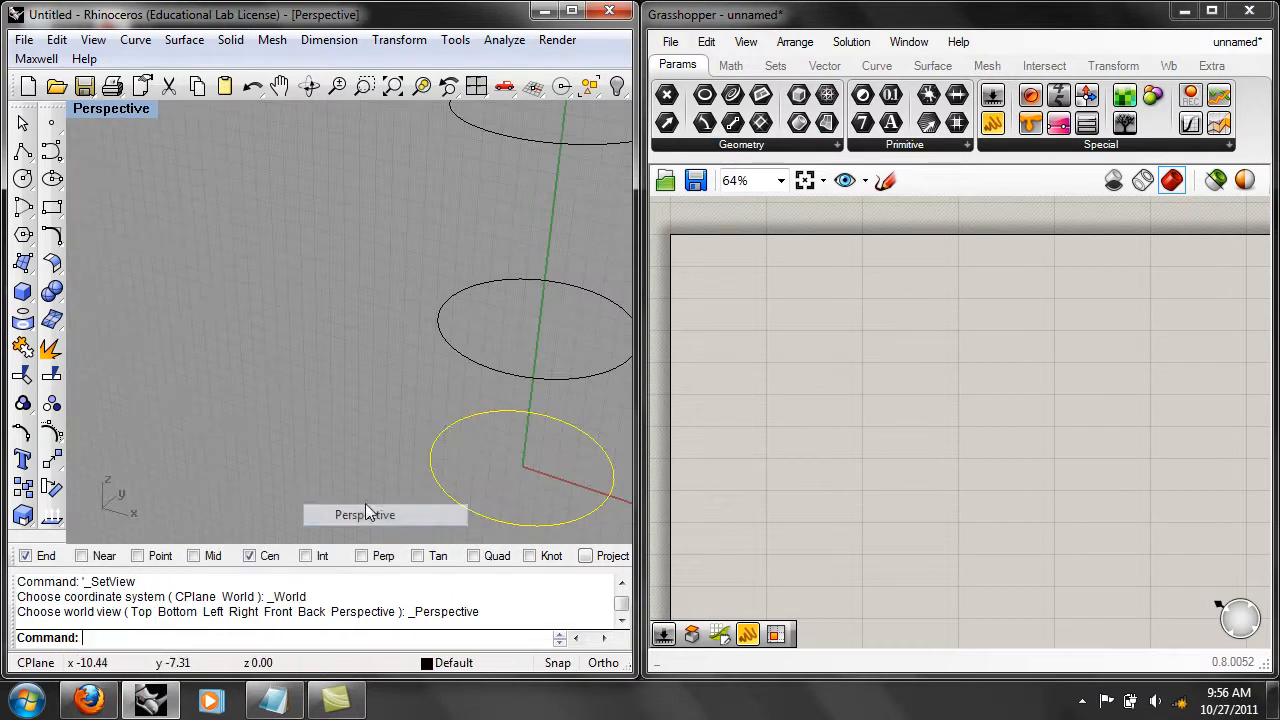
click(433, 370)
text(scale)
key(Return)
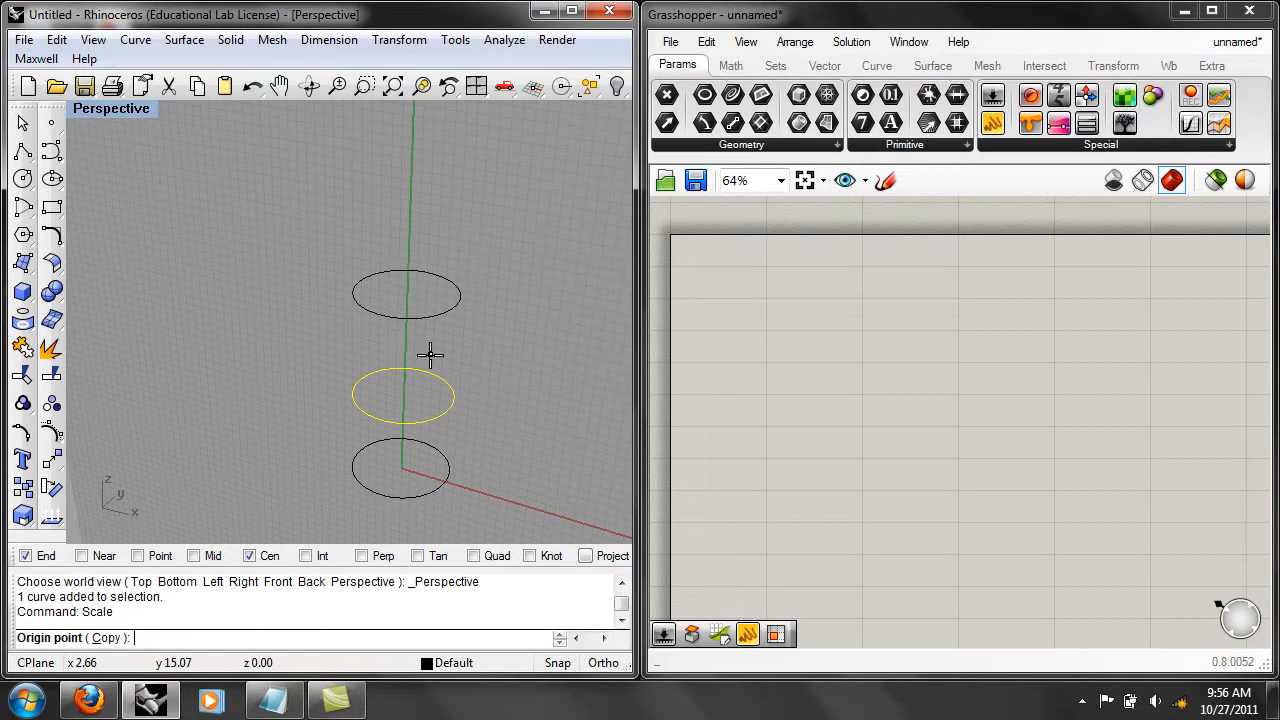
click(411, 393)
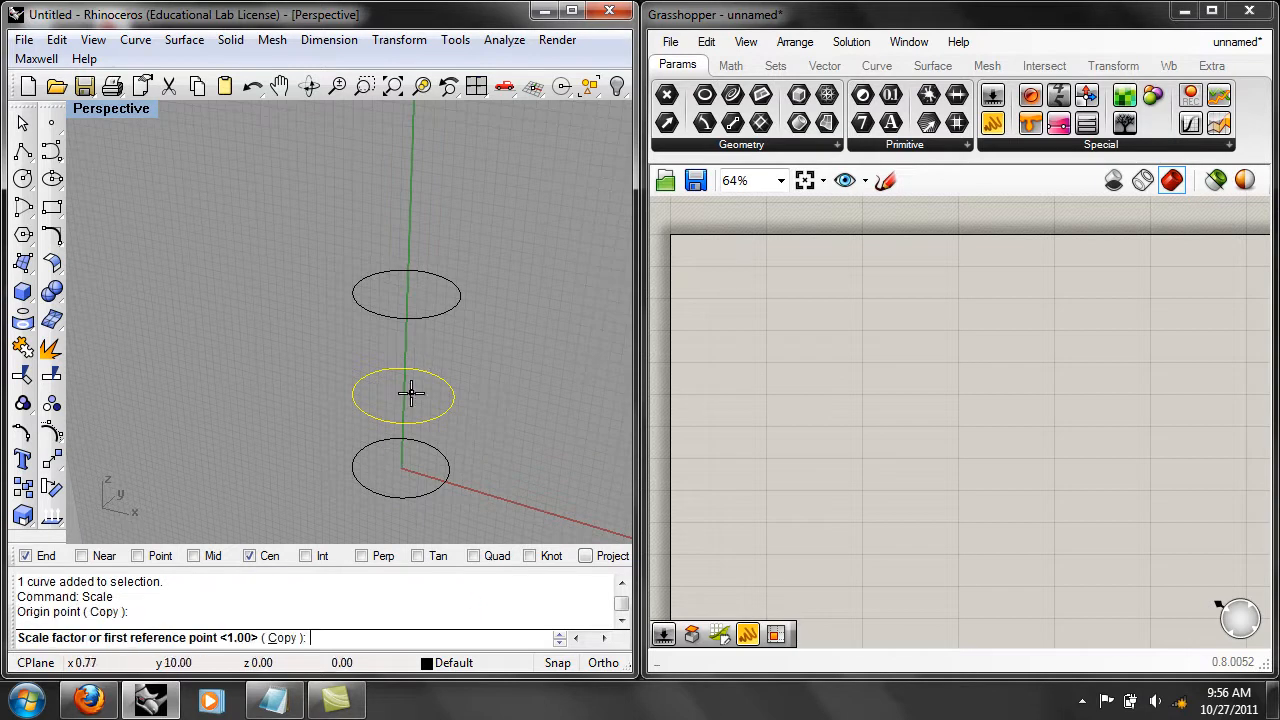
click(489, 417)
click(474, 412)
click(509, 474)
Loft a surface through the three stacked circles with the Normal style and no simplification.
drag(511, 508, 436, 301)
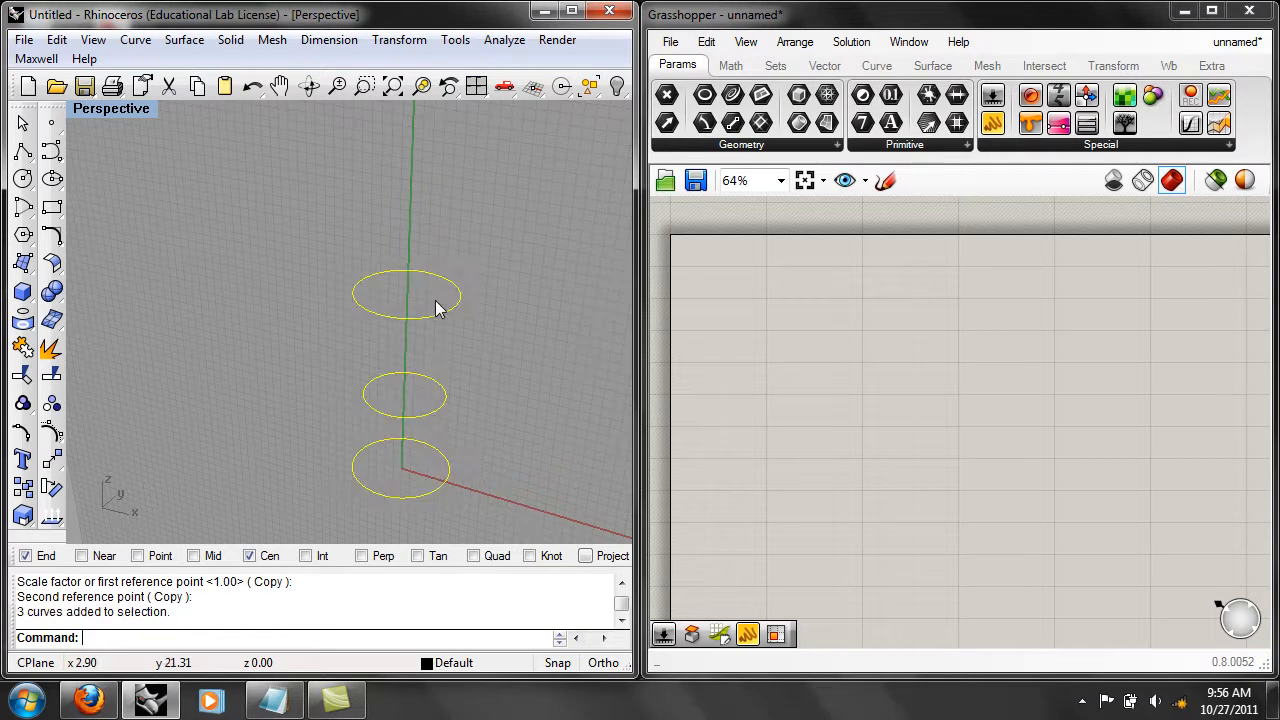
text(Loft)
key(Return)
key(Return)
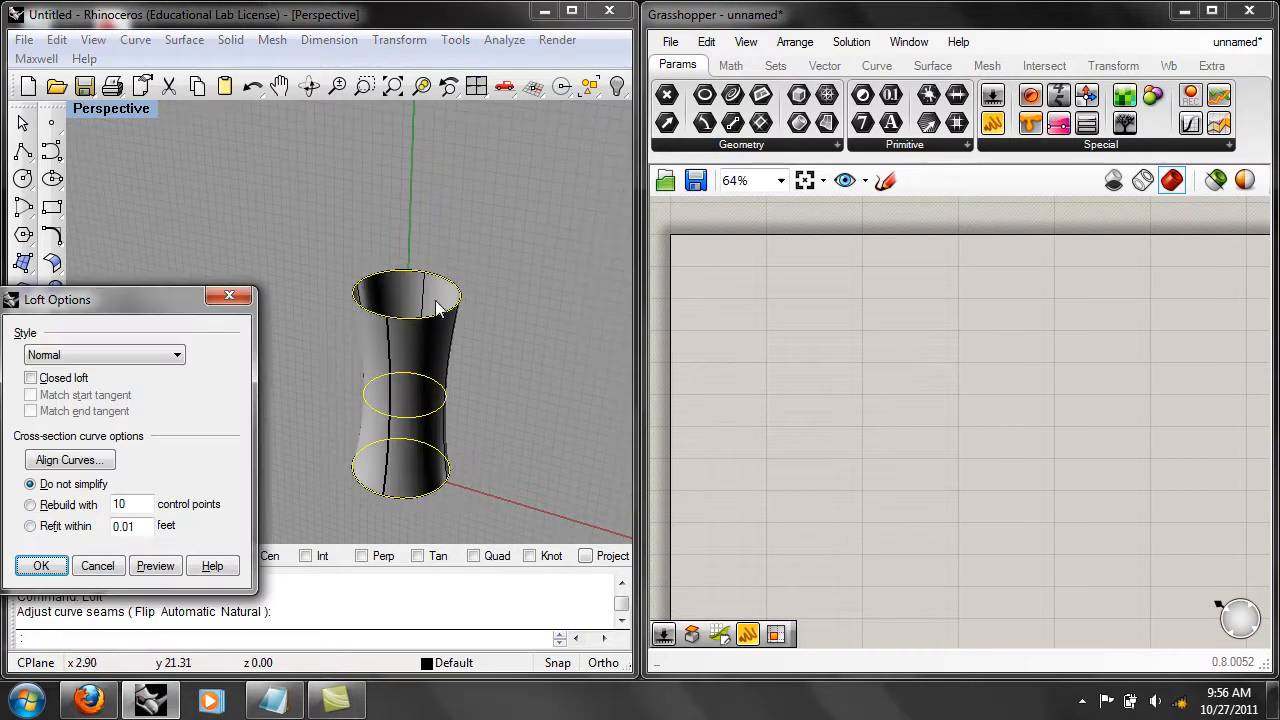
click(40, 563)
right_drag(192, 458, 215, 397)
click(220, 400)
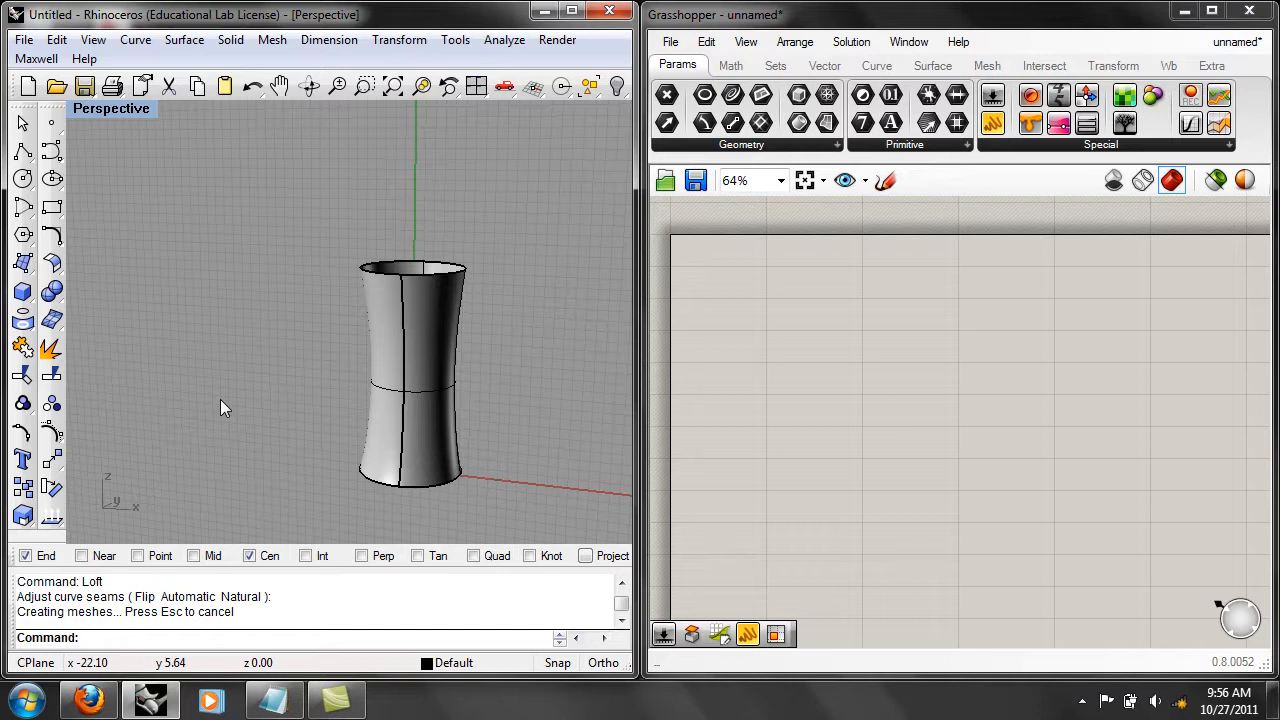
Delete the lofted surface and the three circles to empty the Rhino model.
click(394, 412)
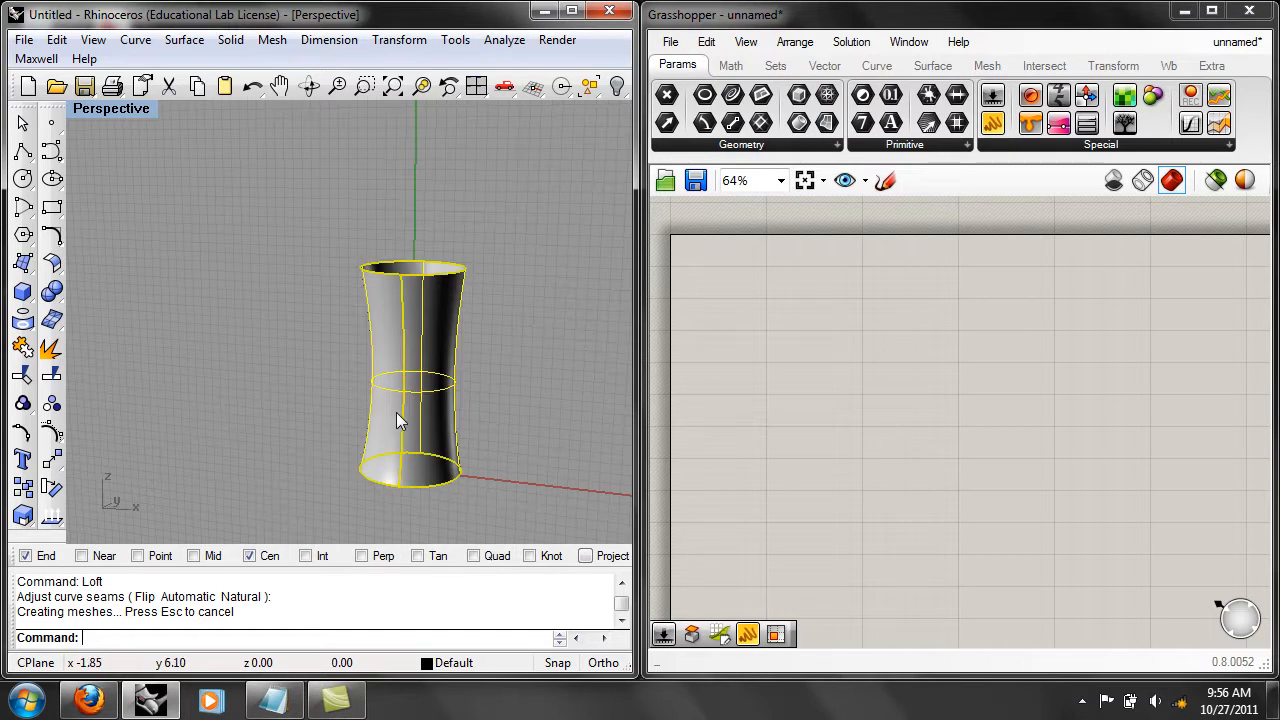
click(57, 40)
click(249, 230)
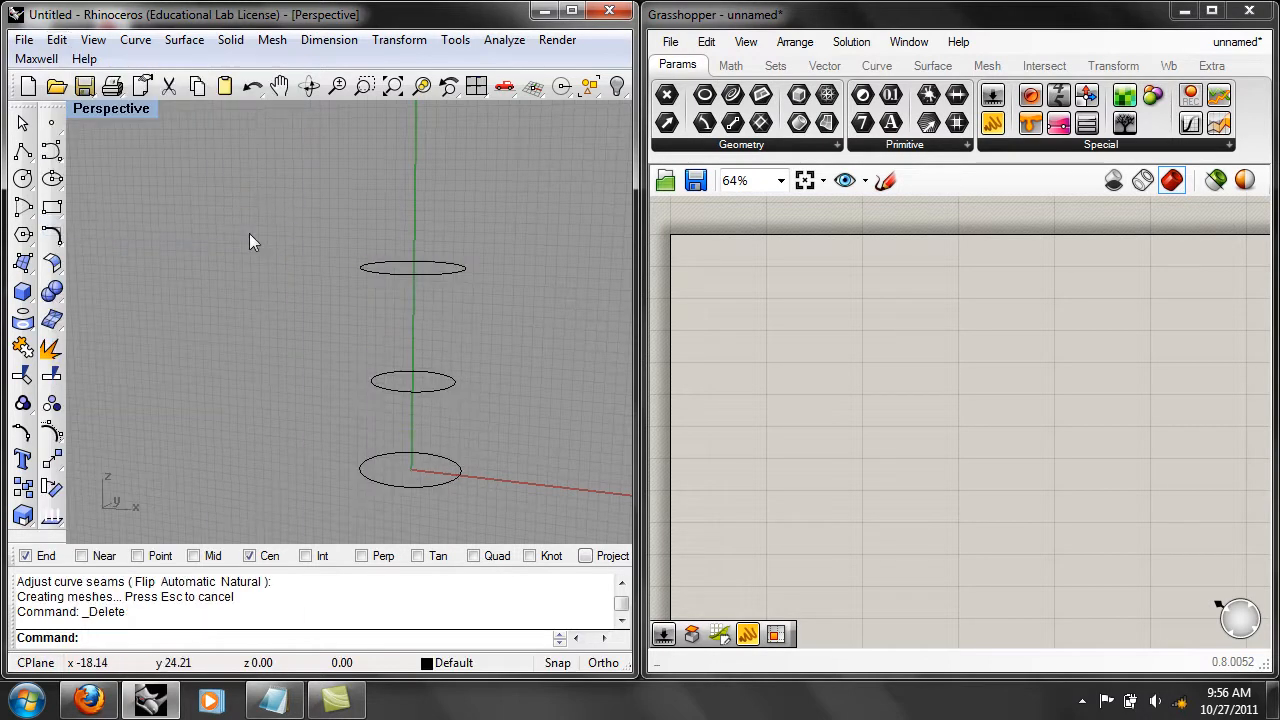
drag(540, 516, 407, 228)
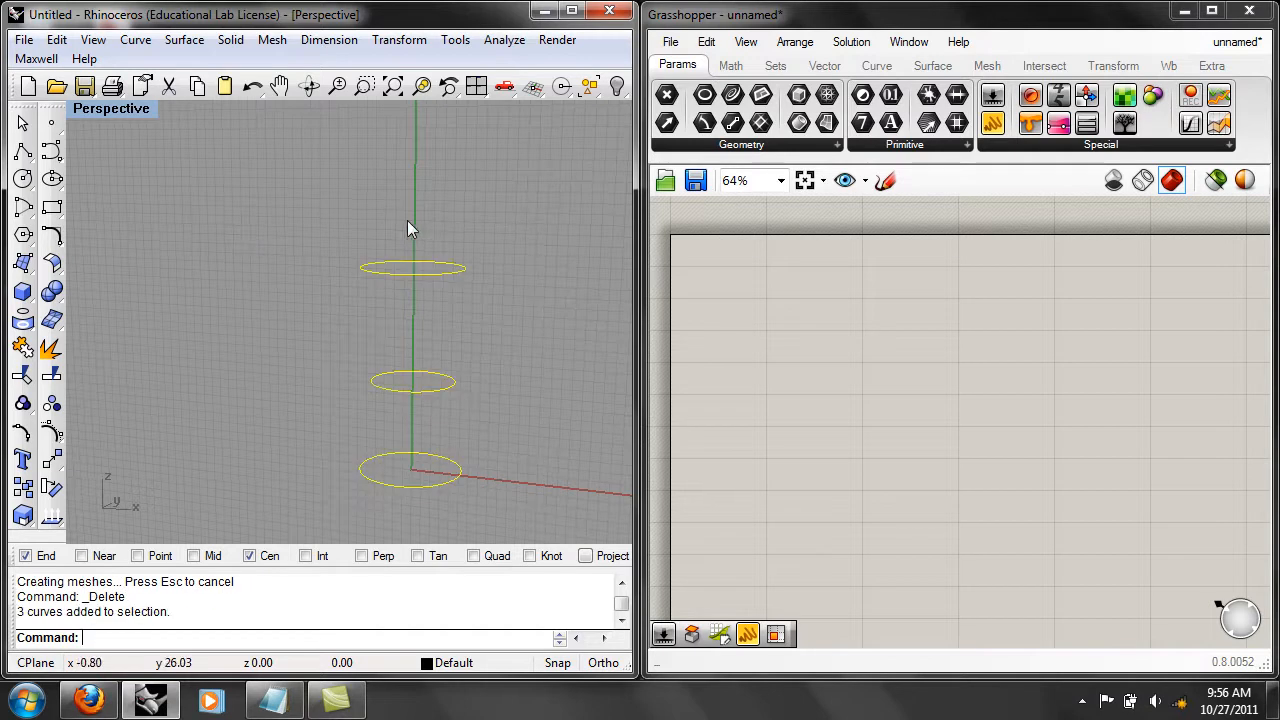
key(Delete)
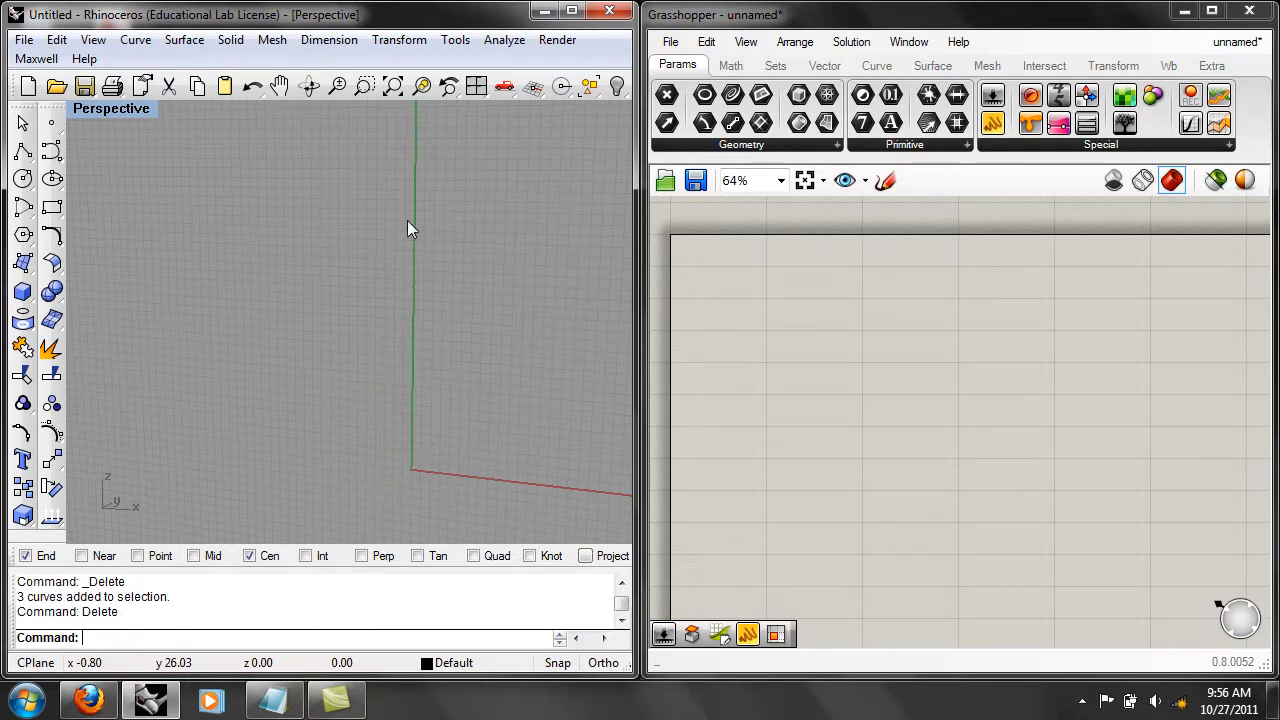
Switch Rhino to the top view and back to the world perspective view, with the origin near the centre.
text(Top)
key(Return)
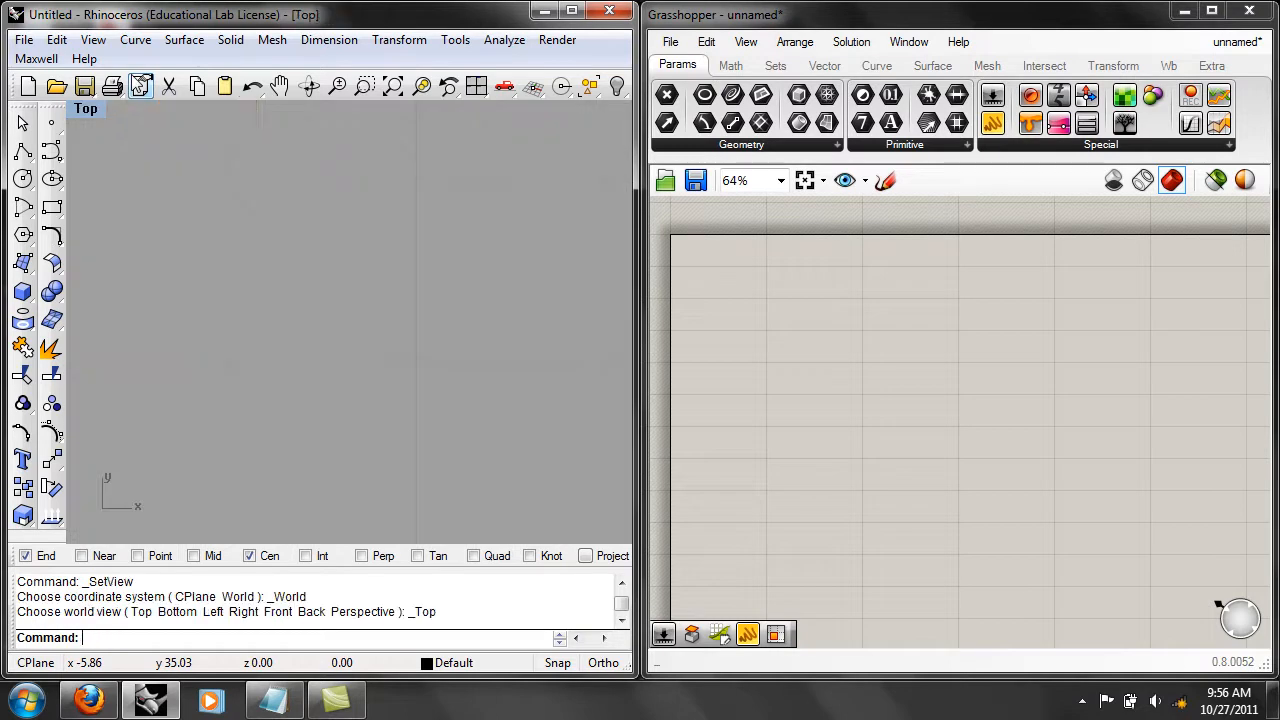
click(88, 110)
mouse_move(190, 352)
click(362, 515)
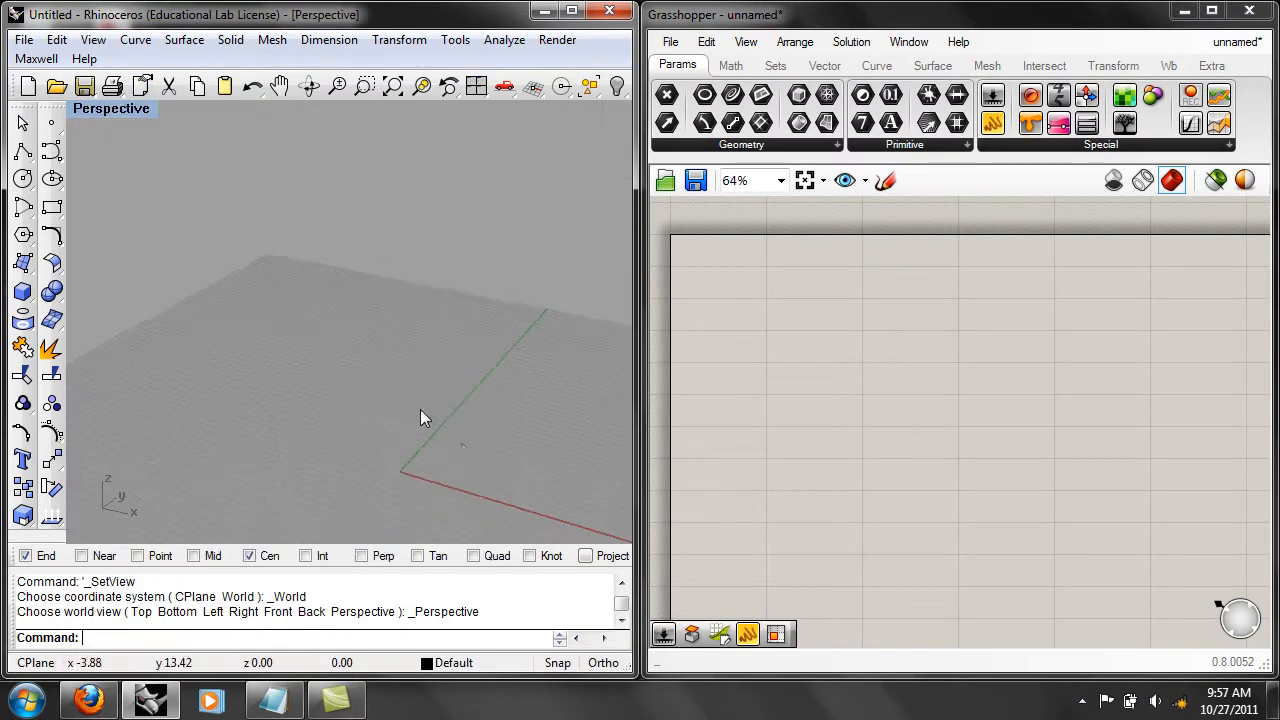
shift+right_drag(390, 308, 419, 330)
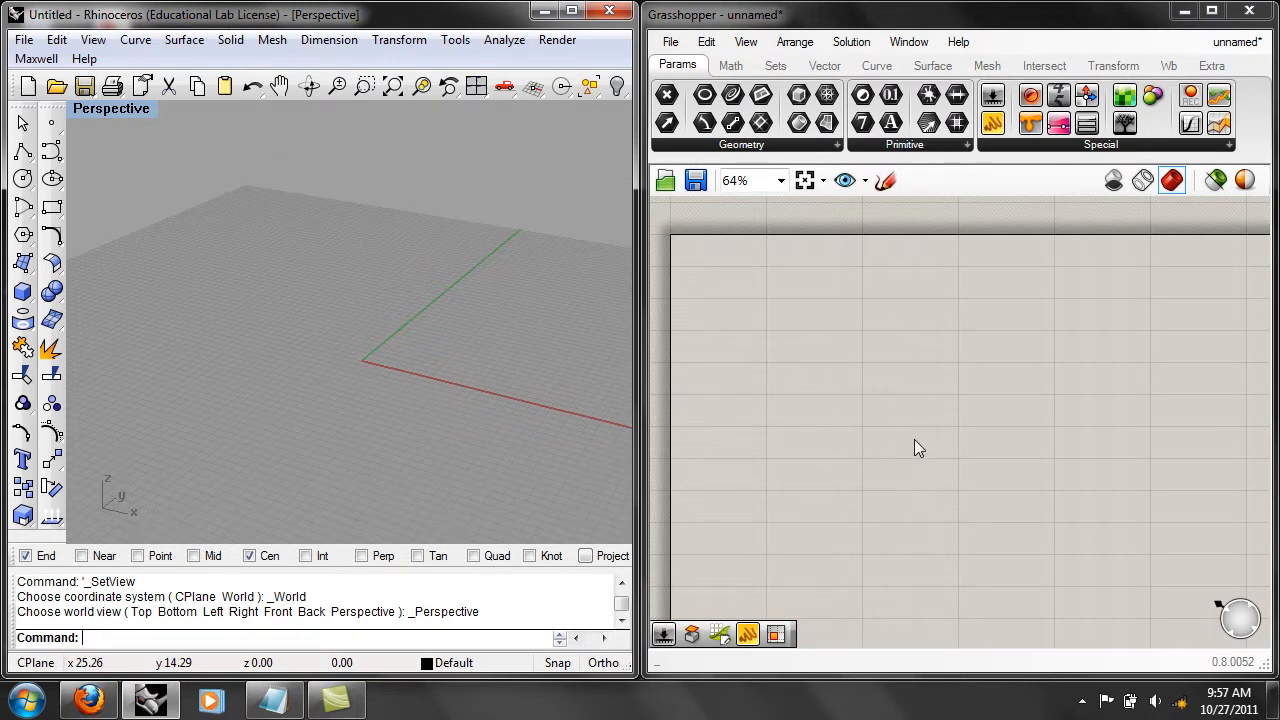
Add the Circle component defined by base plane and radius to the empty Grasshopper canvas.
right_drag(927, 444, 1000, 478)
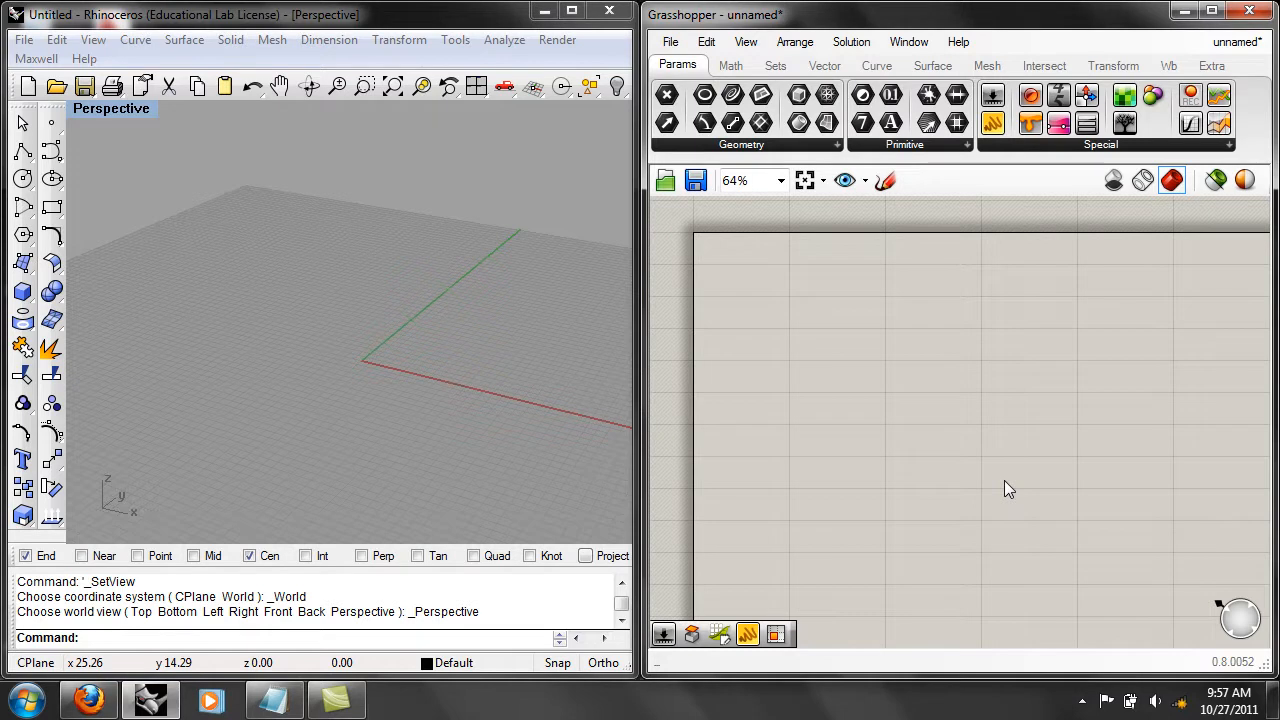
right_drag(1004, 480, 991, 476)
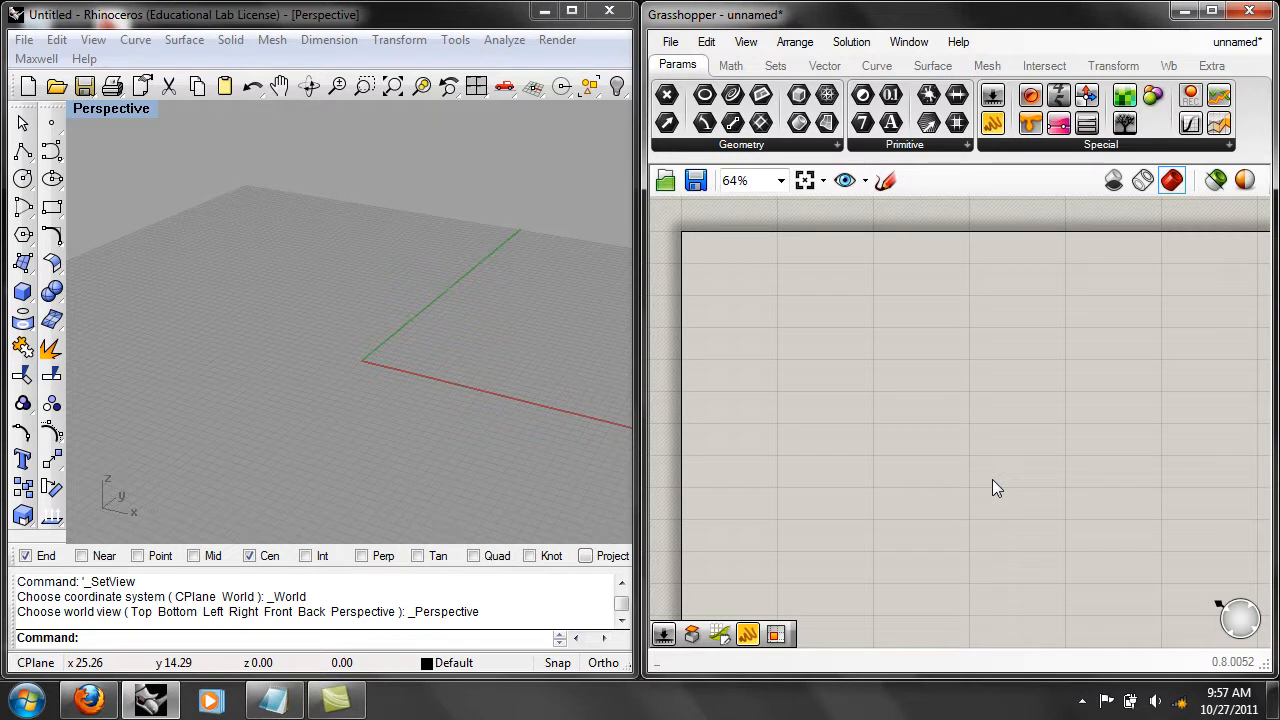
double_click(992, 479)
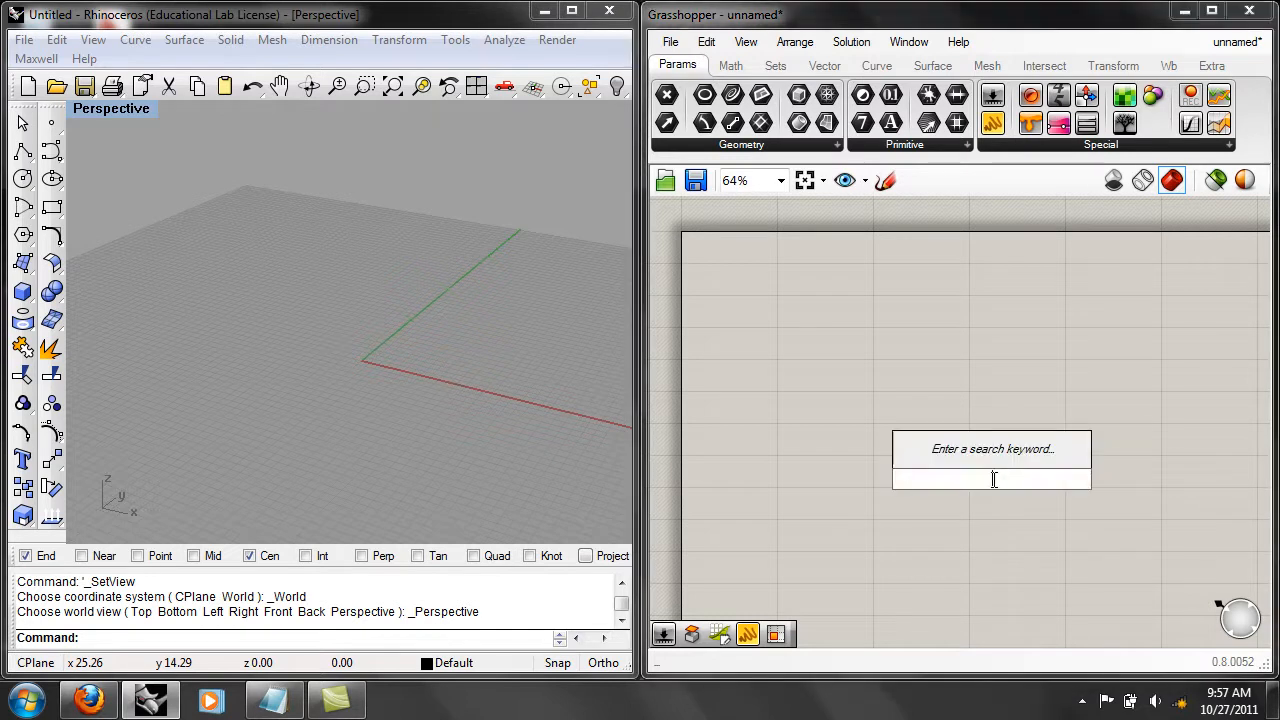
text(cir)
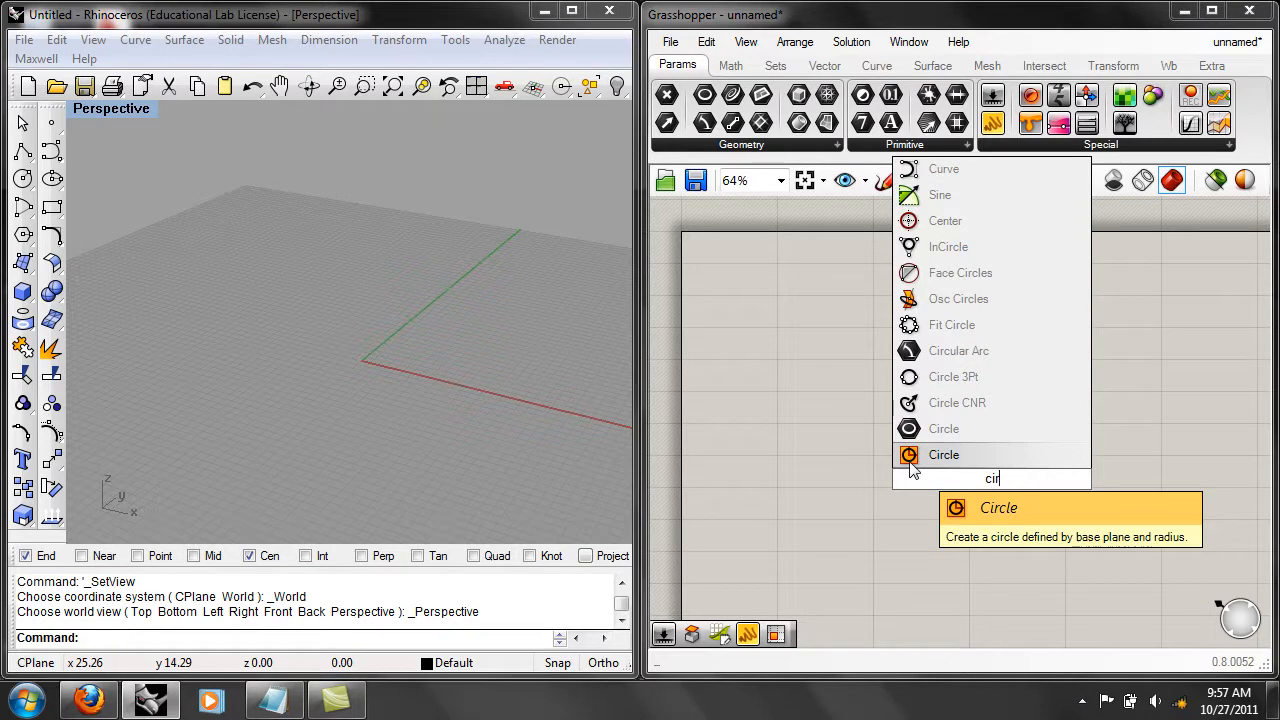
click(910, 458)
drag(985, 490, 883, 467)
scroll(394, 386, up, 5)
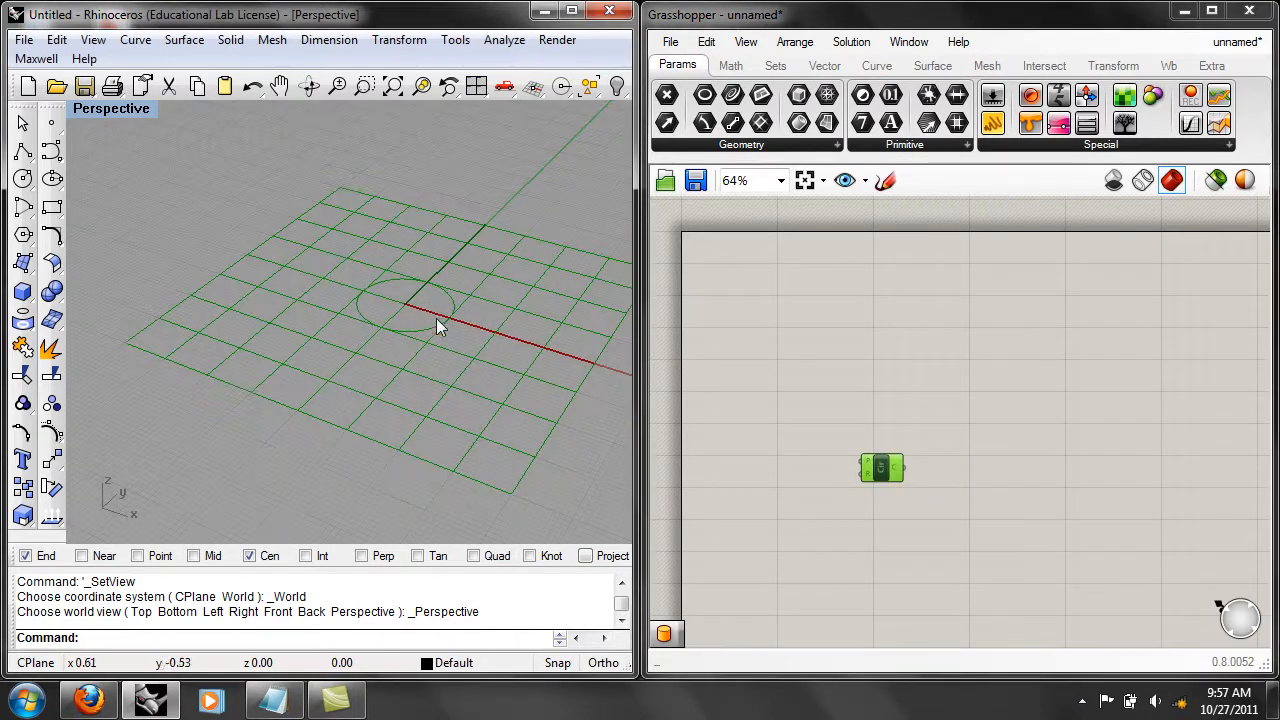
click(767, 527)
scroll(896, 488, up, 3)
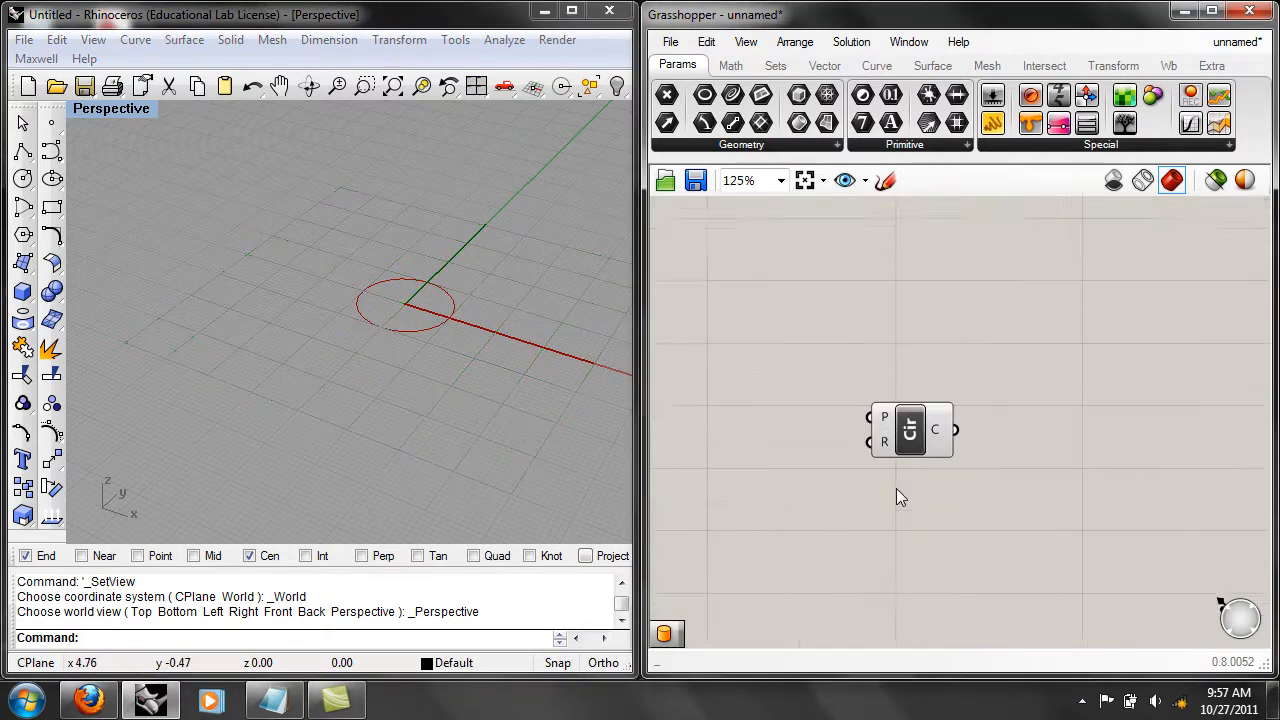
Move the Circle component slightly up and farther in from the canvas edge.
mouse_move(887, 430)
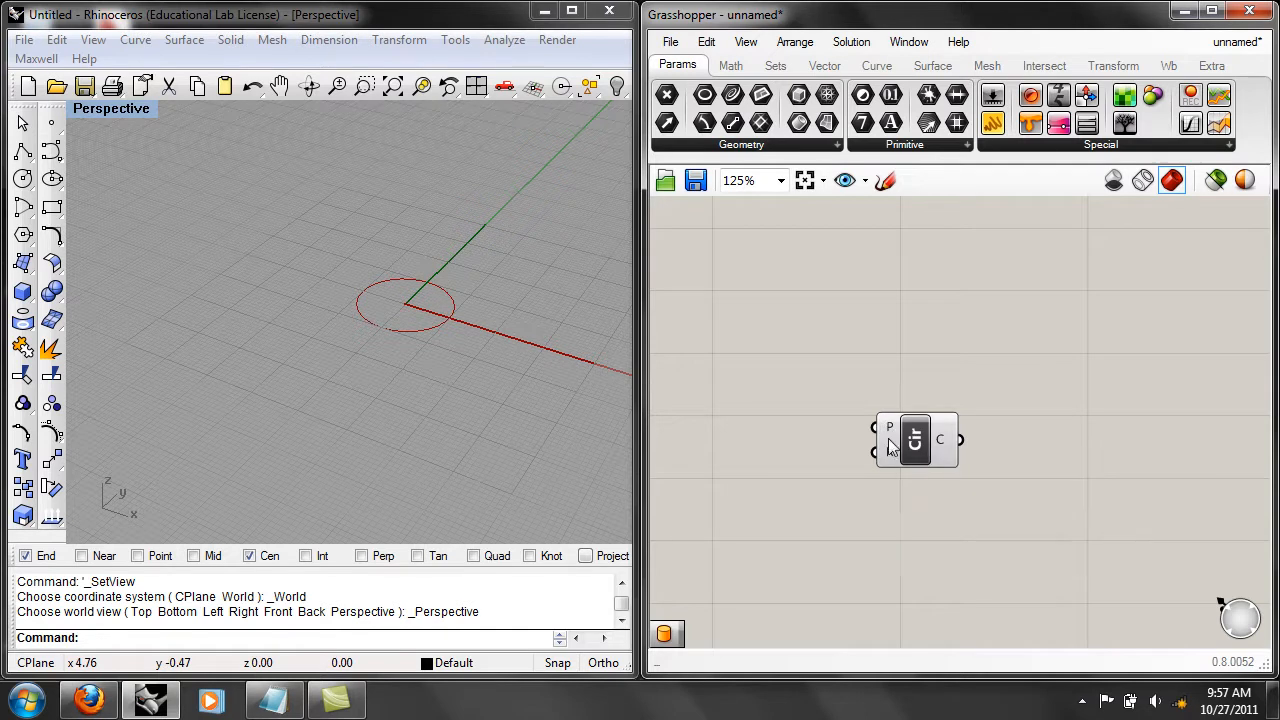
drag(920, 443, 957, 390)
click(899, 471)
scroll(898, 471, down, 3)
mouse_move(908, 529)
right_down()
mouse_move(956, 507)
mouse_move(922, 529)
right_up()
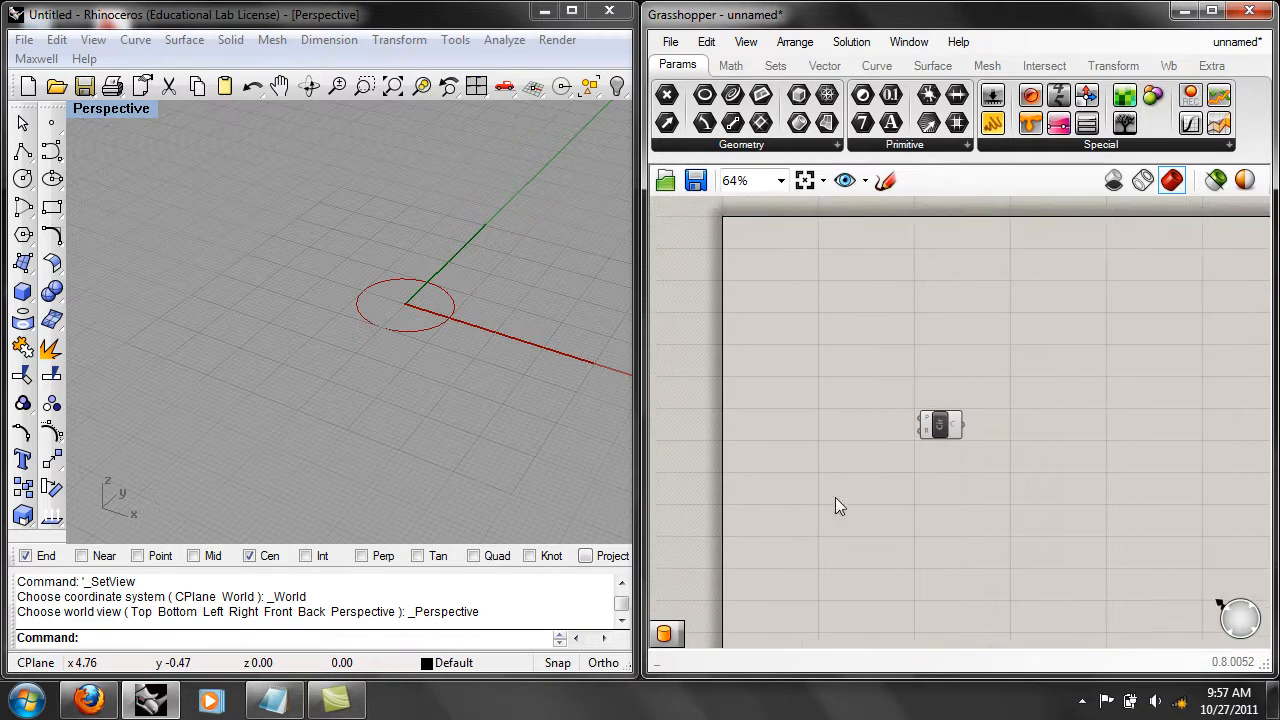
Add a number slider below the Circle component, with 2 decimal digits and a maximum of 3.
double_click(835, 497)
text(num)
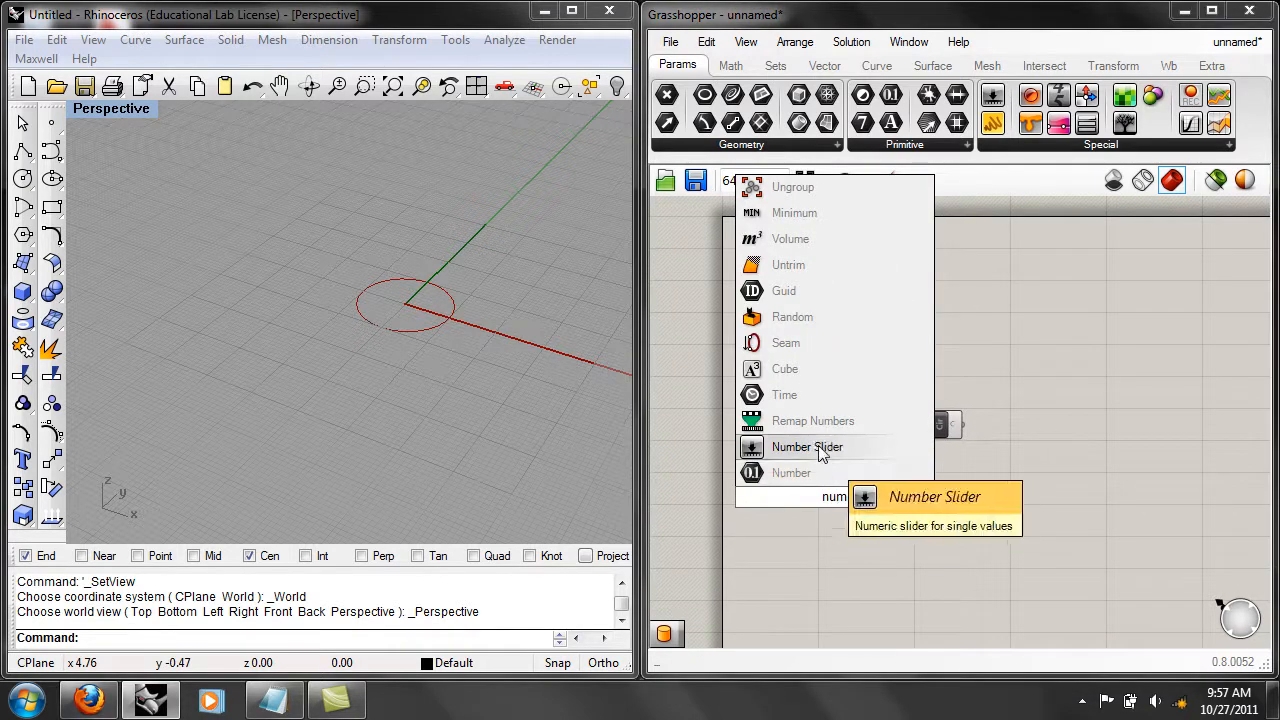
click(900, 447)
right_click(853, 499)
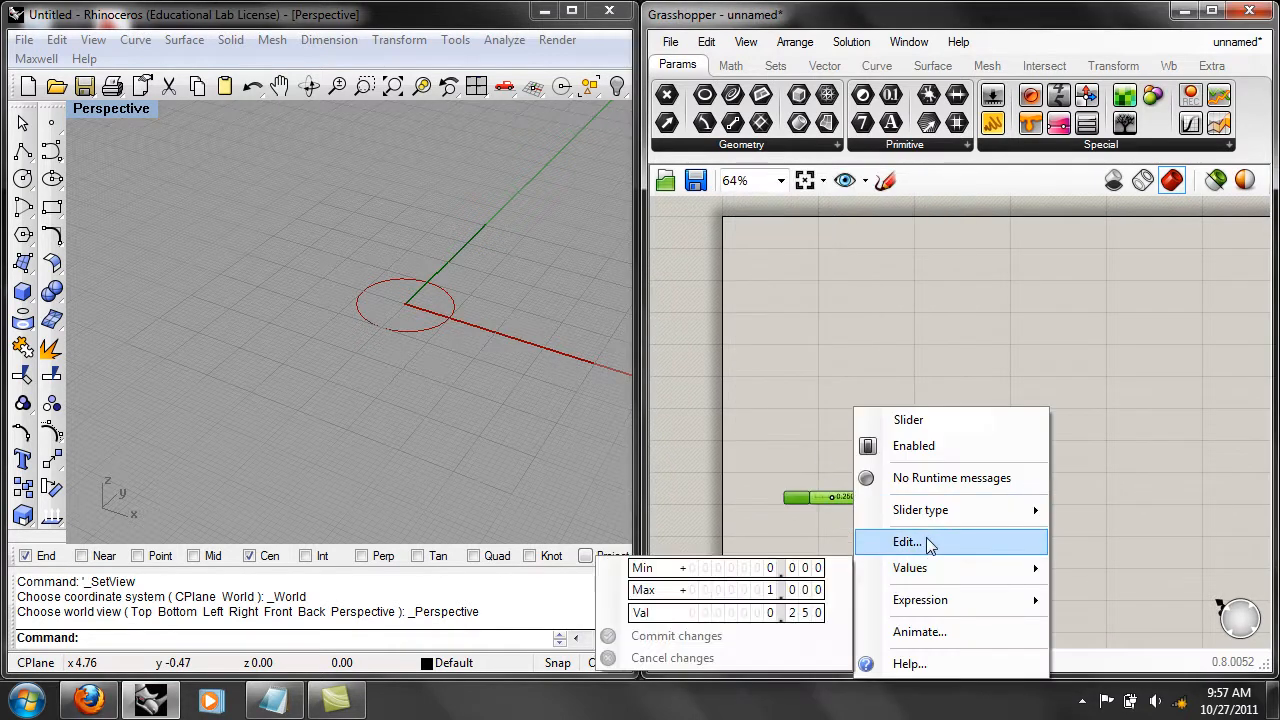
click(927, 542)
drag(968, 441, 945, 441)
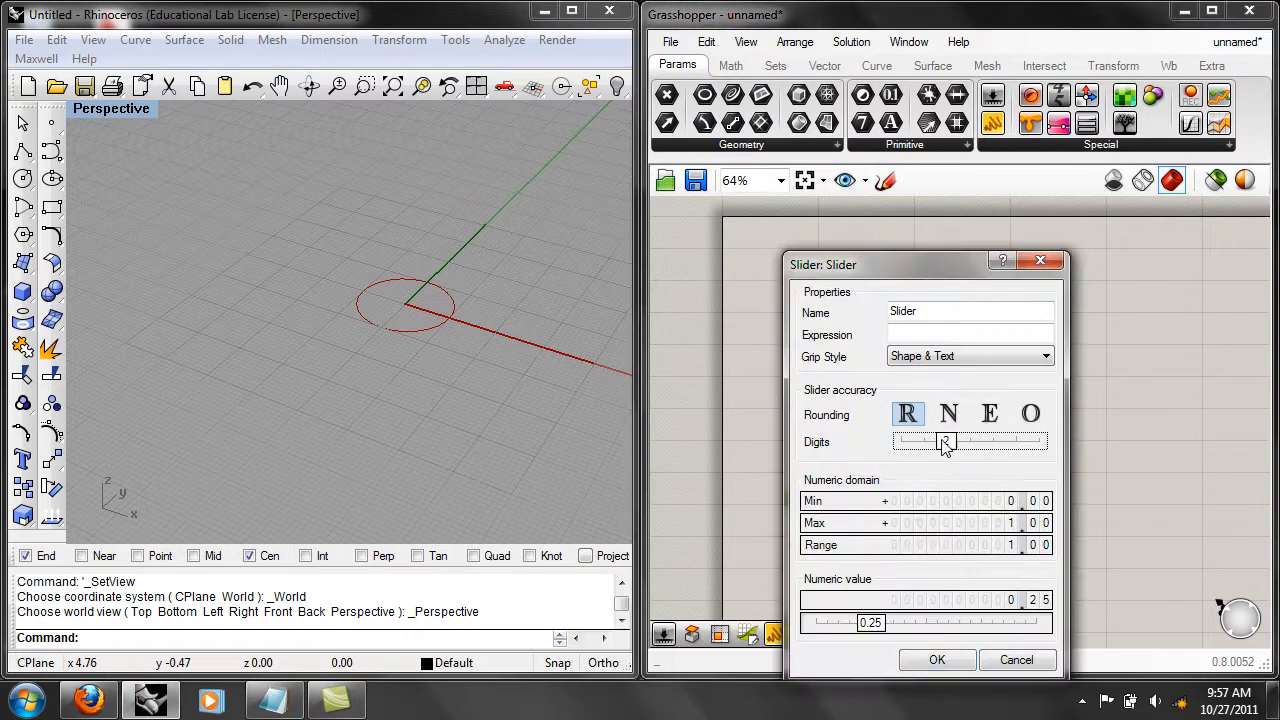
click(997, 527)
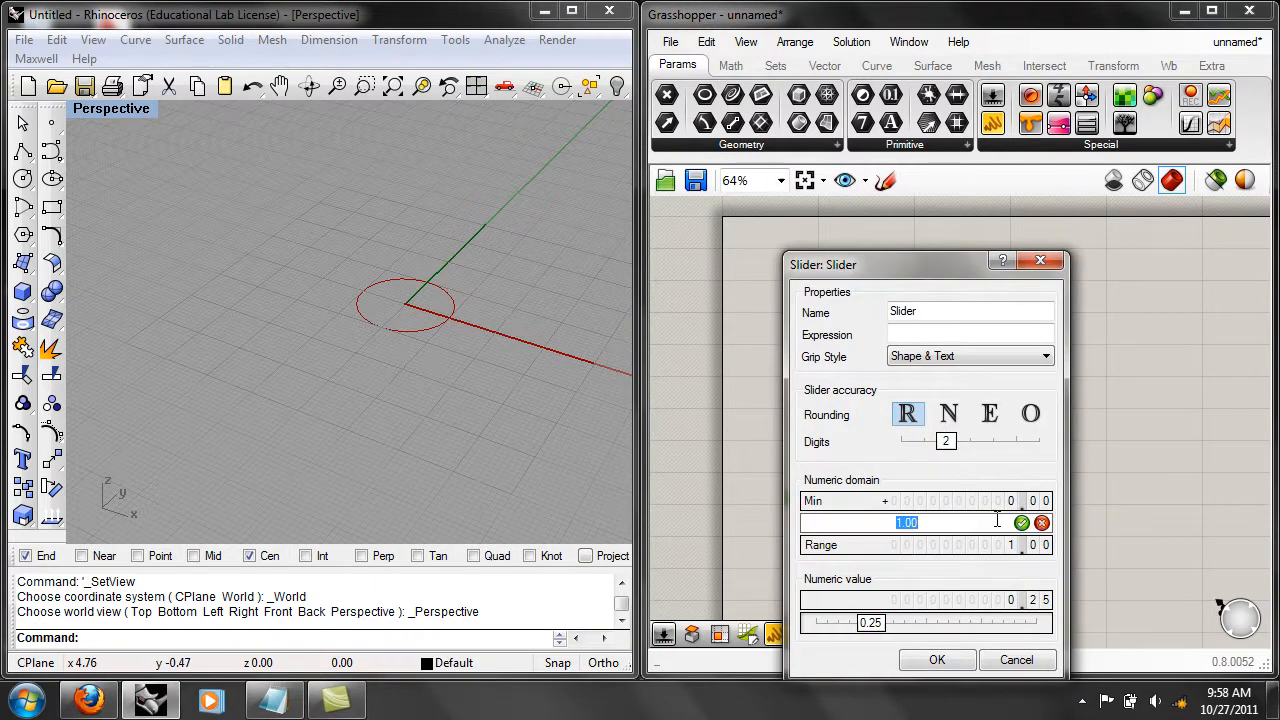
text(3)
key(Return)
click(955, 662)
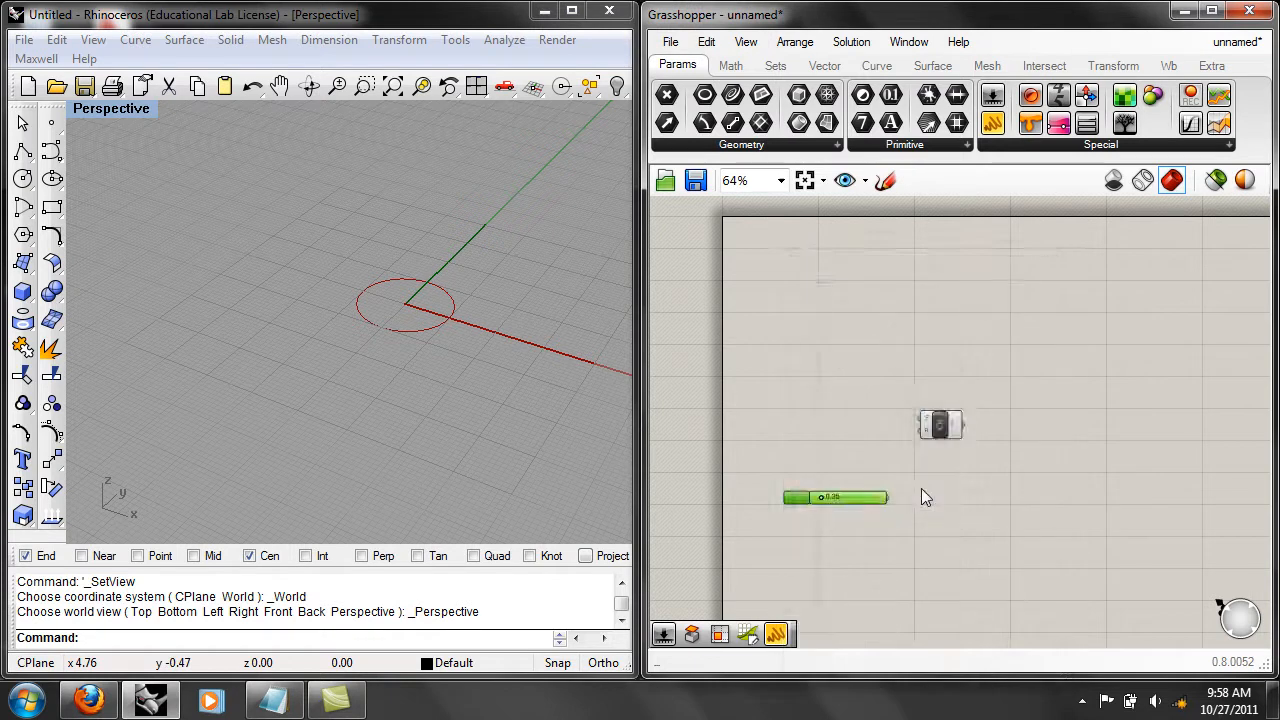
Connect the number slider to the Circle component's radius input and set the slider to 1.96.
scroll(919, 490, up, 2)
drag(868, 503, 919, 398)
right_drag(797, 425, 834, 432)
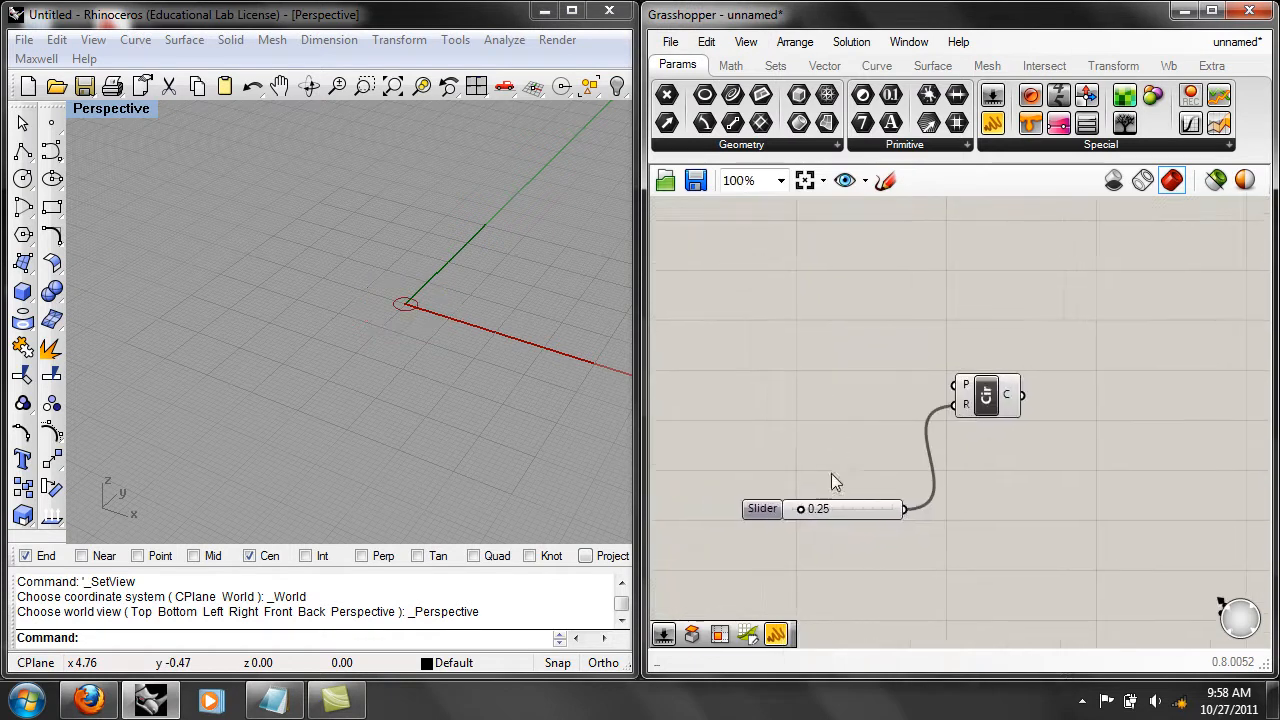
drag(797, 509, 857, 509)
scroll(827, 400, down, 3)
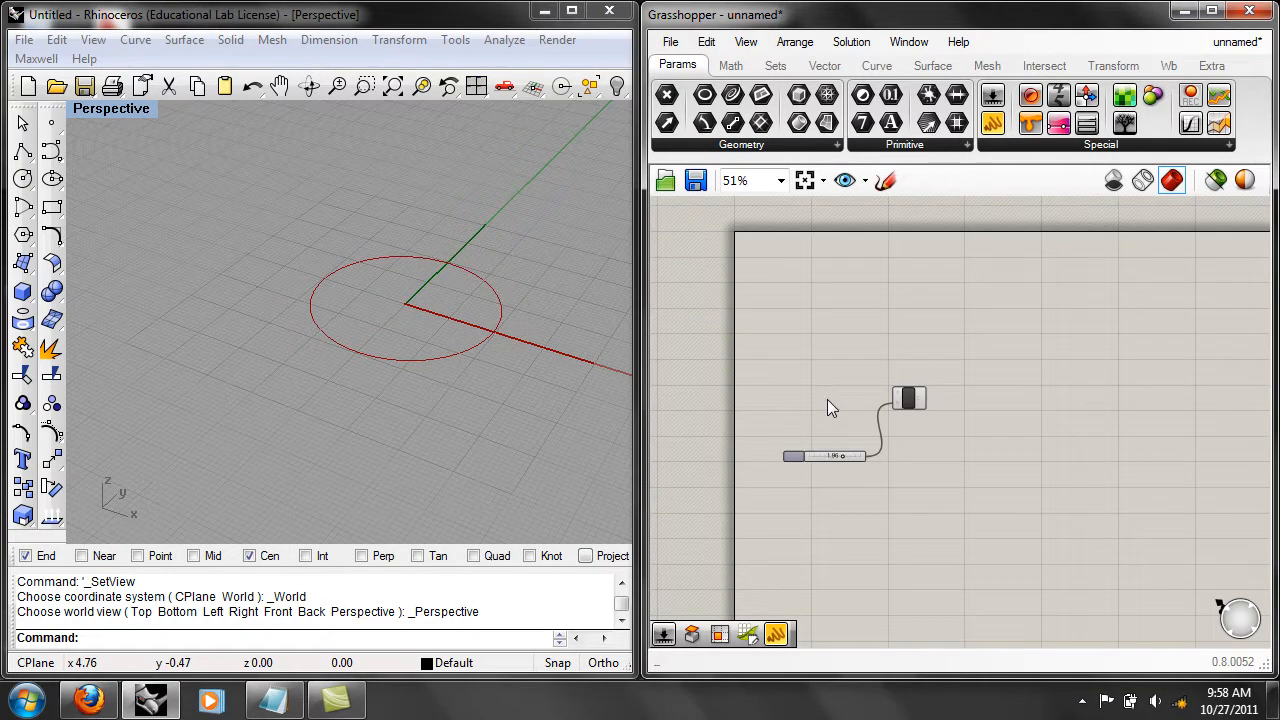
right_drag(839, 402, 852, 453)
scroll(852, 453, up, 2)
right_drag(980, 514, 928, 451)
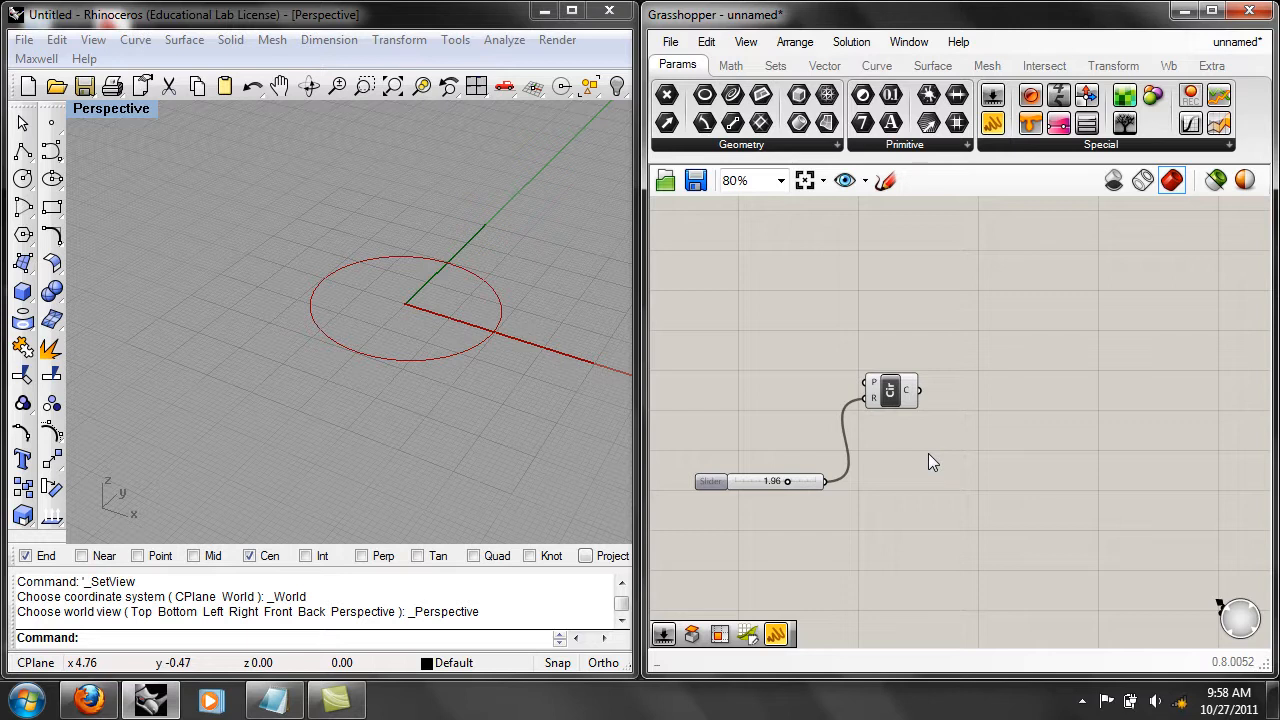
Duplicate the radius slider and place the unconnected copy just below the original.
drag(855, 546, 781, 470)
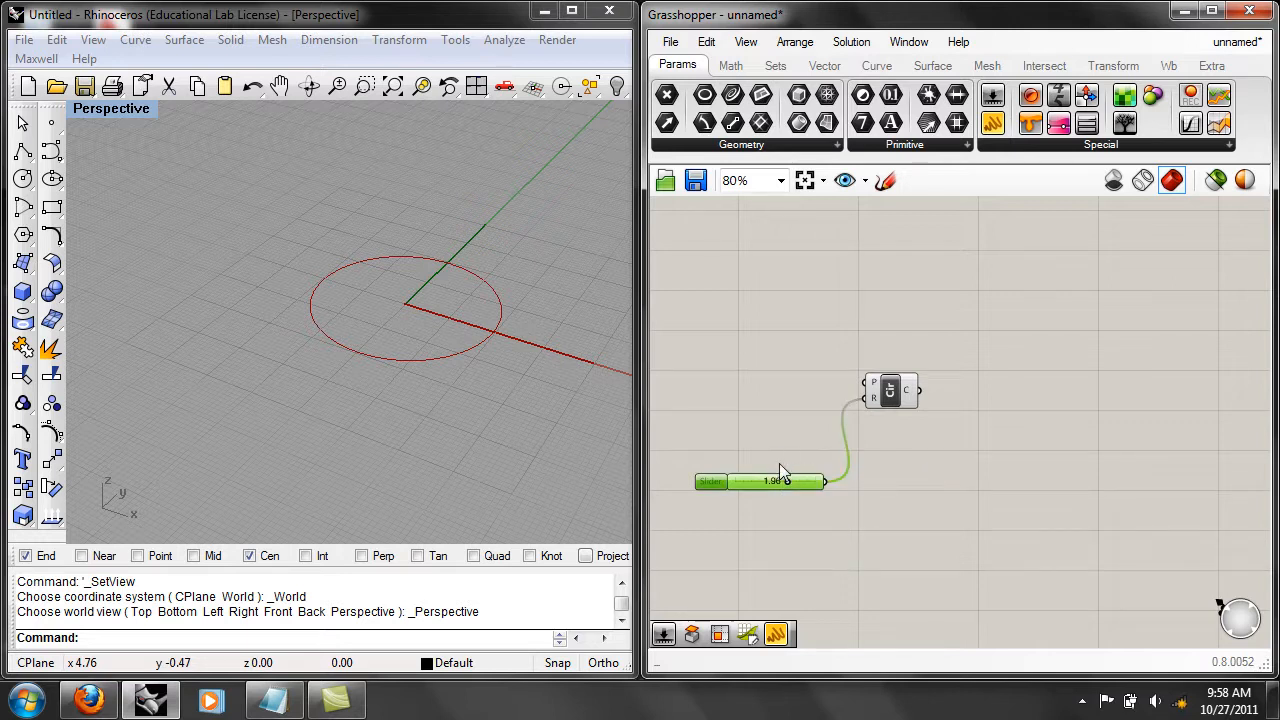
key(ctrl+c)
key(ctrl+v)
drag(810, 491, 835, 525)
click(927, 513)
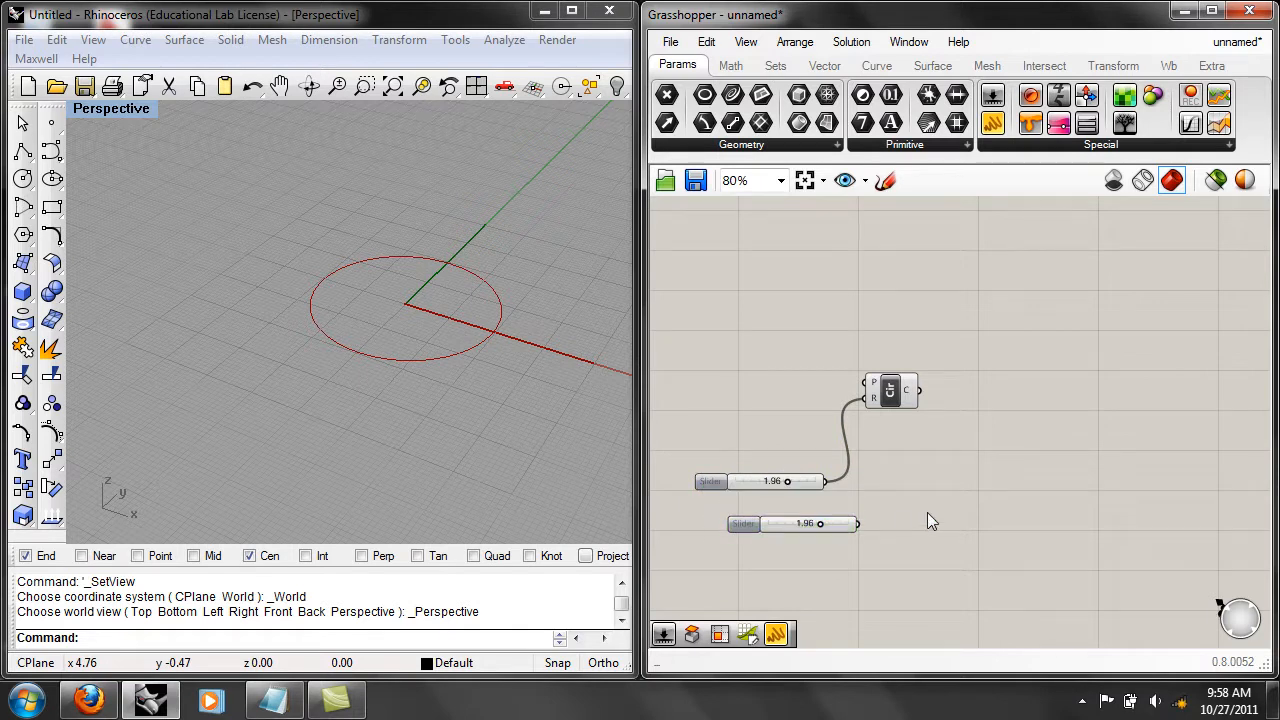
Duplicate the Circle component together with its slider, place the copies beside the originals, and set the copied slider to 1.32.
drag(938, 494, 801, 376)
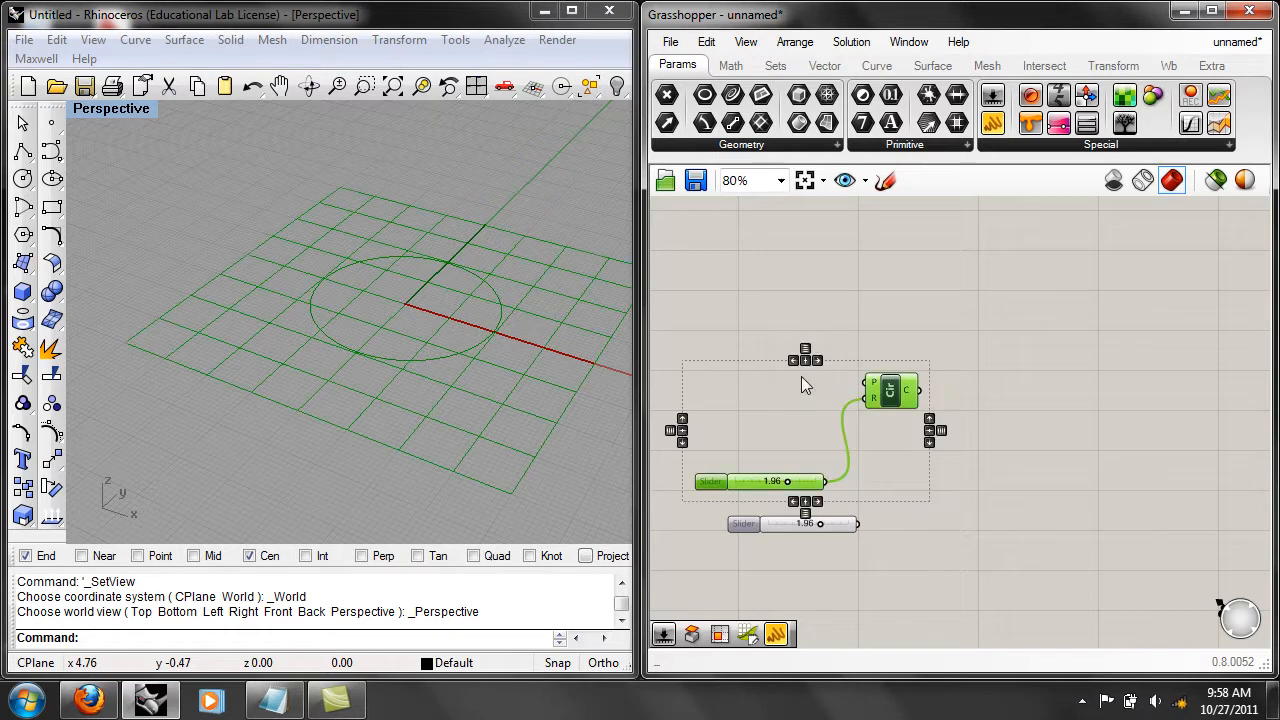
key(ctrl+c)
key(ctrl+v)
drag(886, 403, 1020, 388)
click(1097, 481)
drag(930, 478, 914, 477)
Delete the duplicated Circle with its slider and the extra unconnected slider, keeping the original pair.
drag(1095, 505, 936, 307)
click(706, 42)
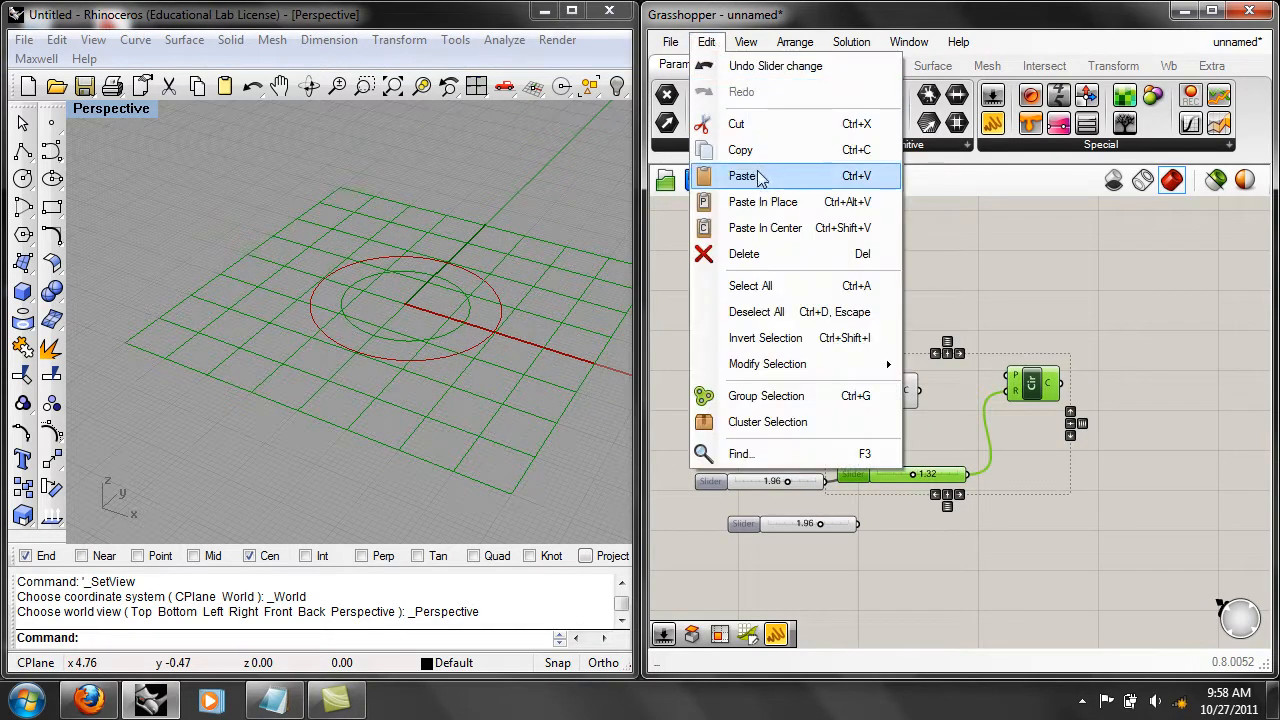
click(765, 255)
click(800, 524)
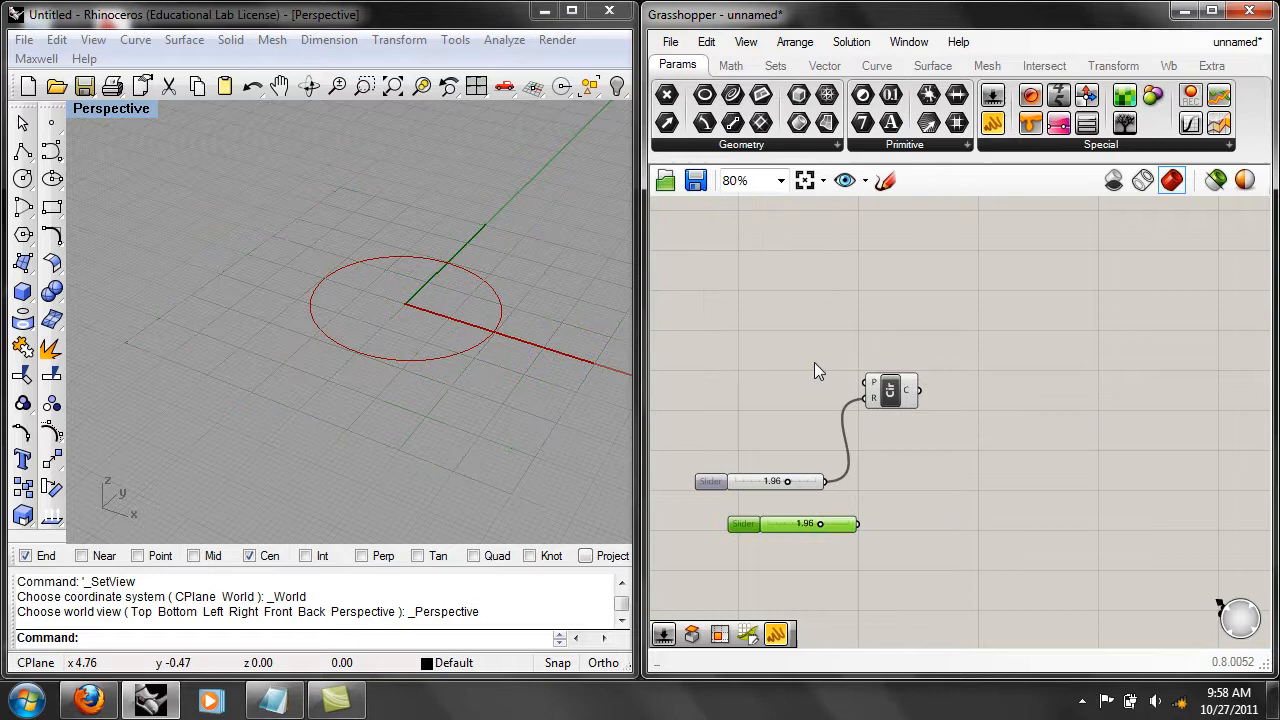
click(706, 42)
click(760, 255)
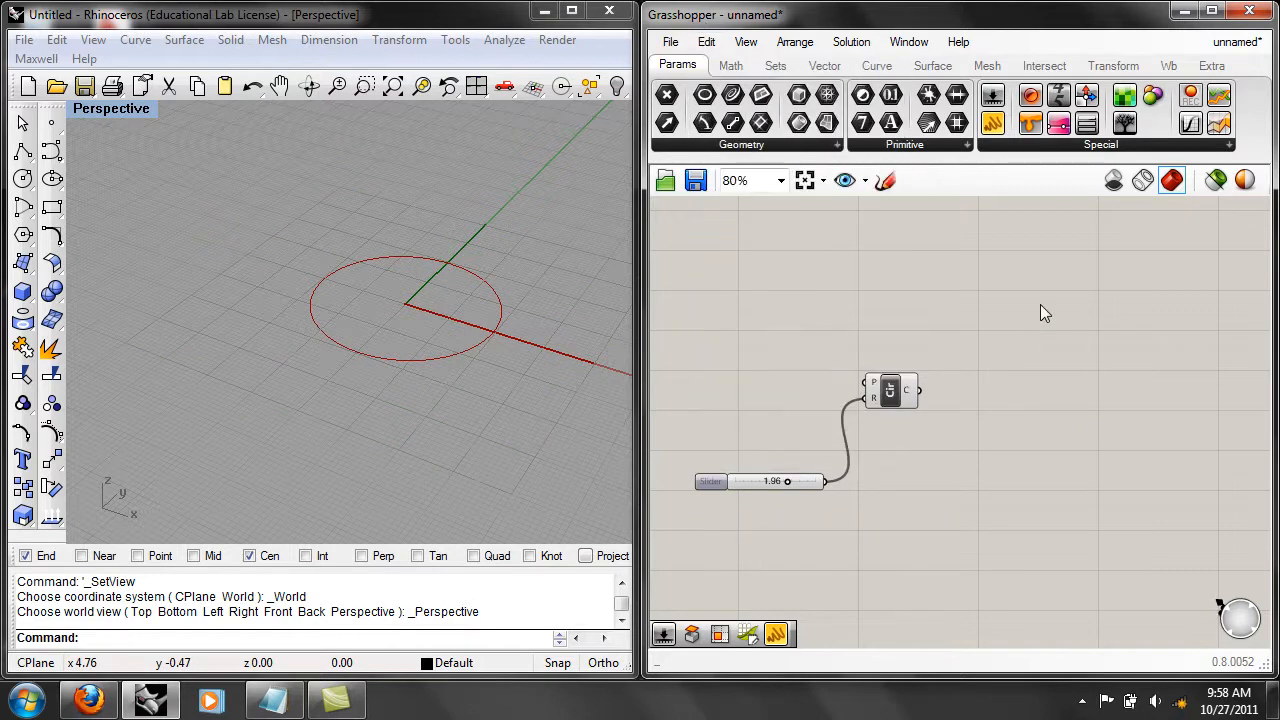
Add a Move component beside the Circle component and connect the circle output to its geometry input.
mouse_move(1036, 384)
right_down()
mouse_move(1005, 369)
mouse_move(1054, 374)
right_up()
right_drag(558, 356, 464, 402)
scroll(529, 329, down, 6)
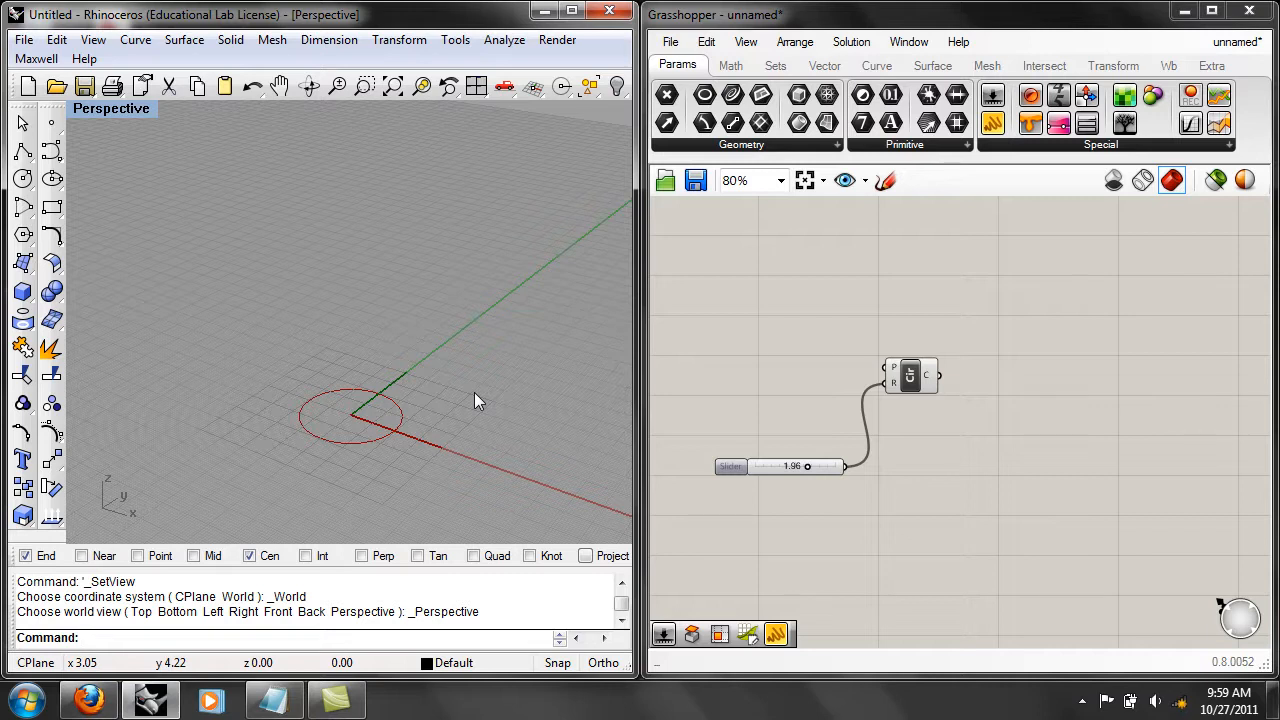
right_drag(914, 507, 985, 468)
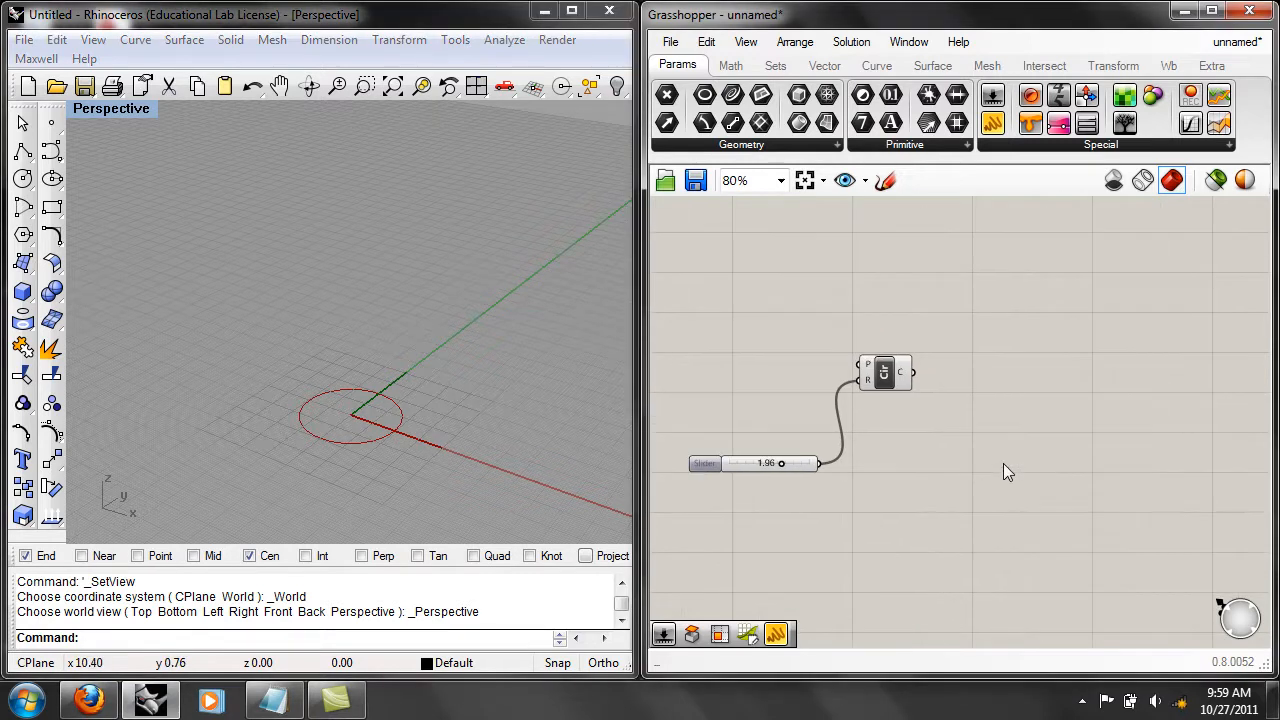
double_click(1003, 465)
text(move)
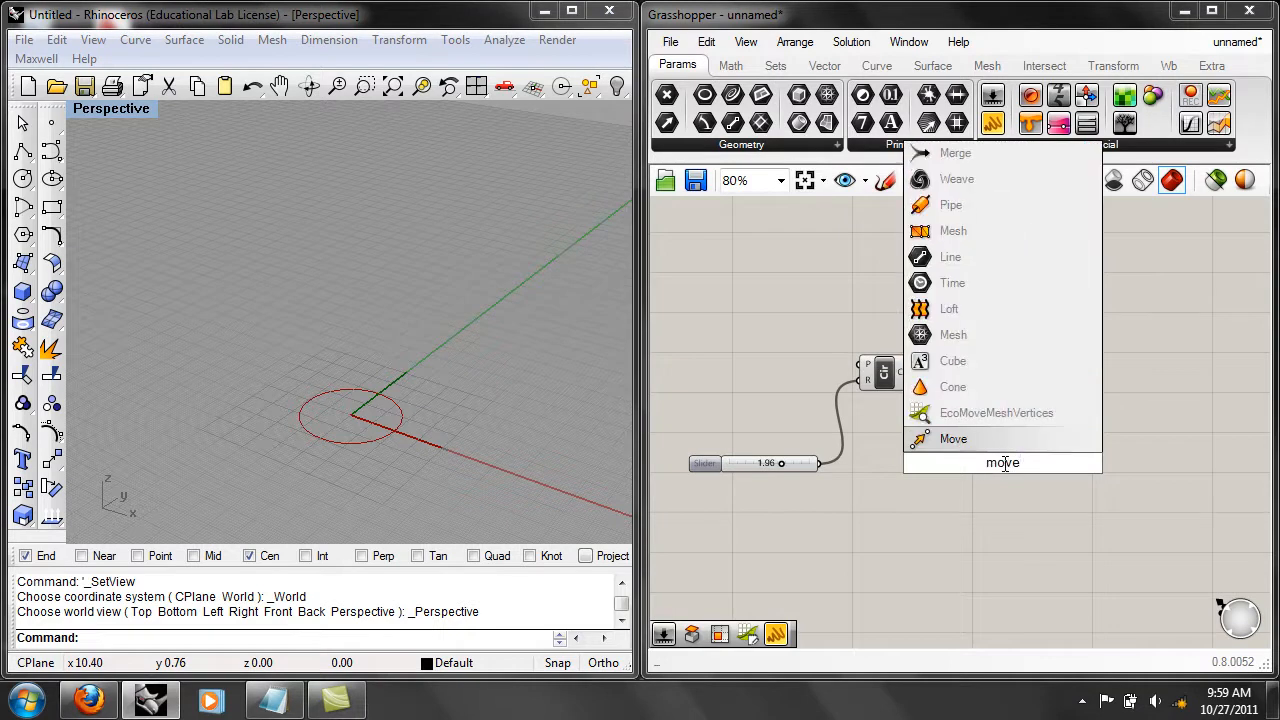
click(951, 442)
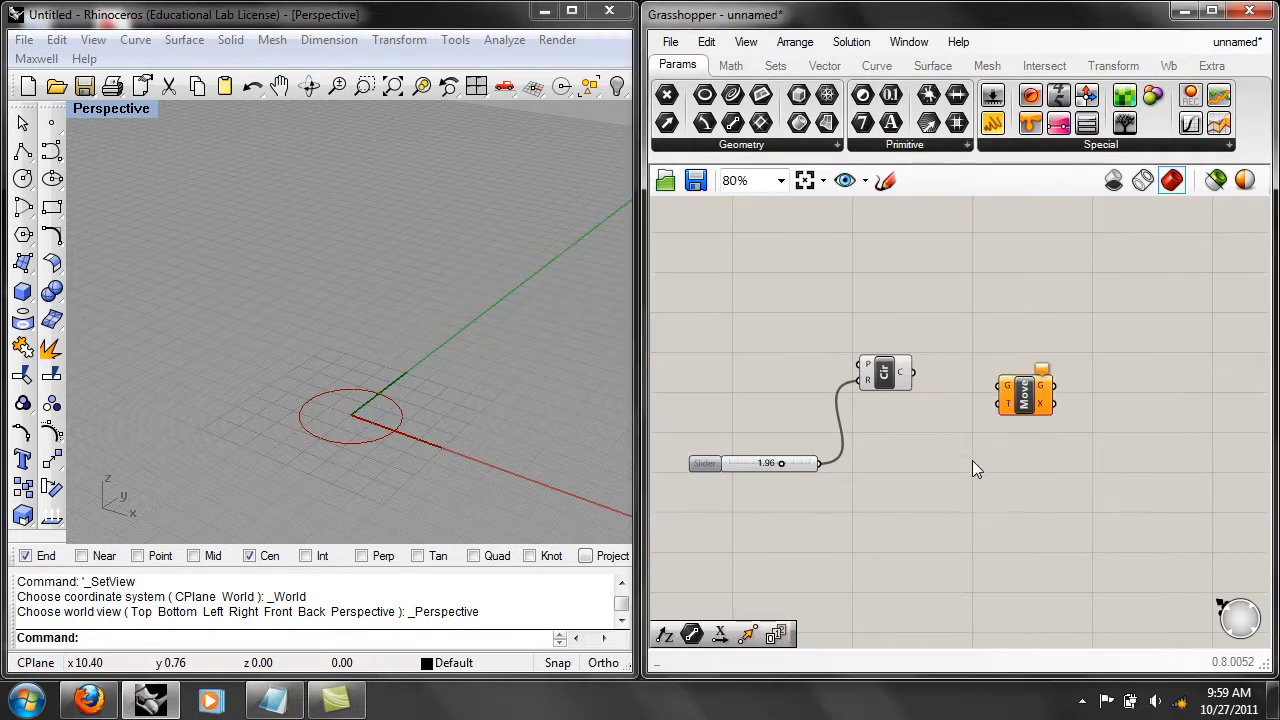
drag(1002, 409, 1004, 392)
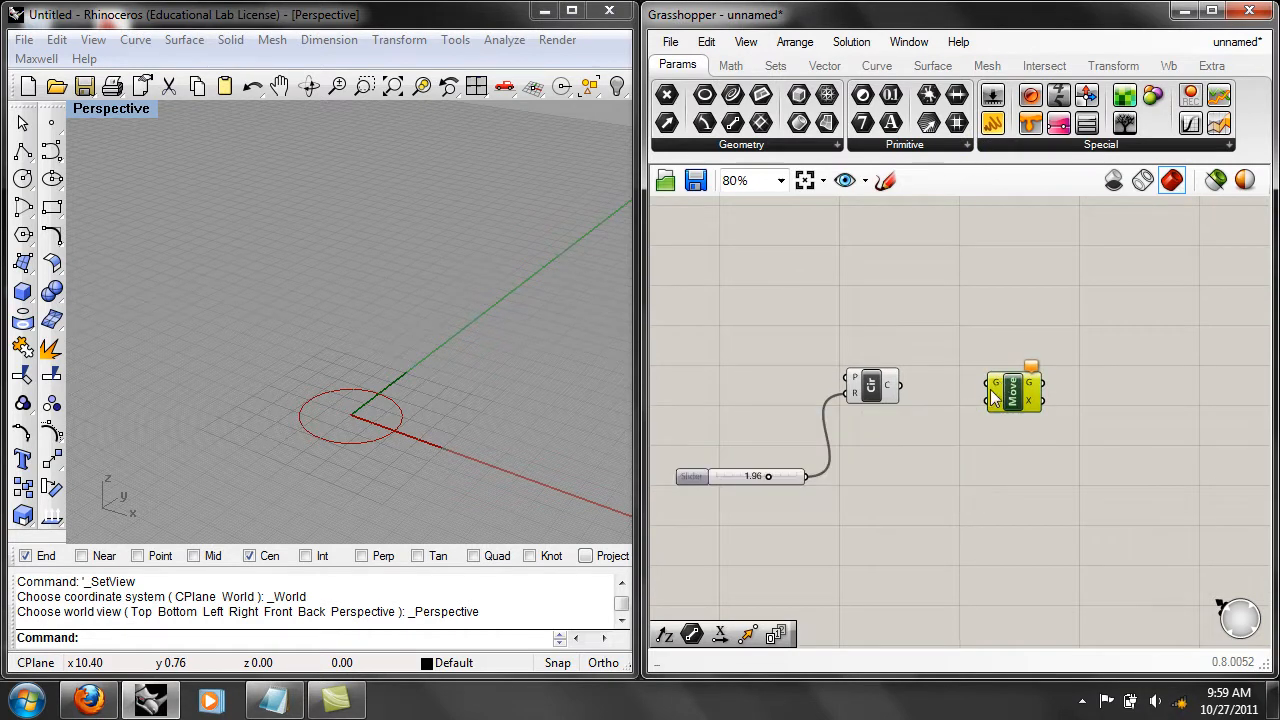
drag(900, 386, 993, 384)
click(964, 470)
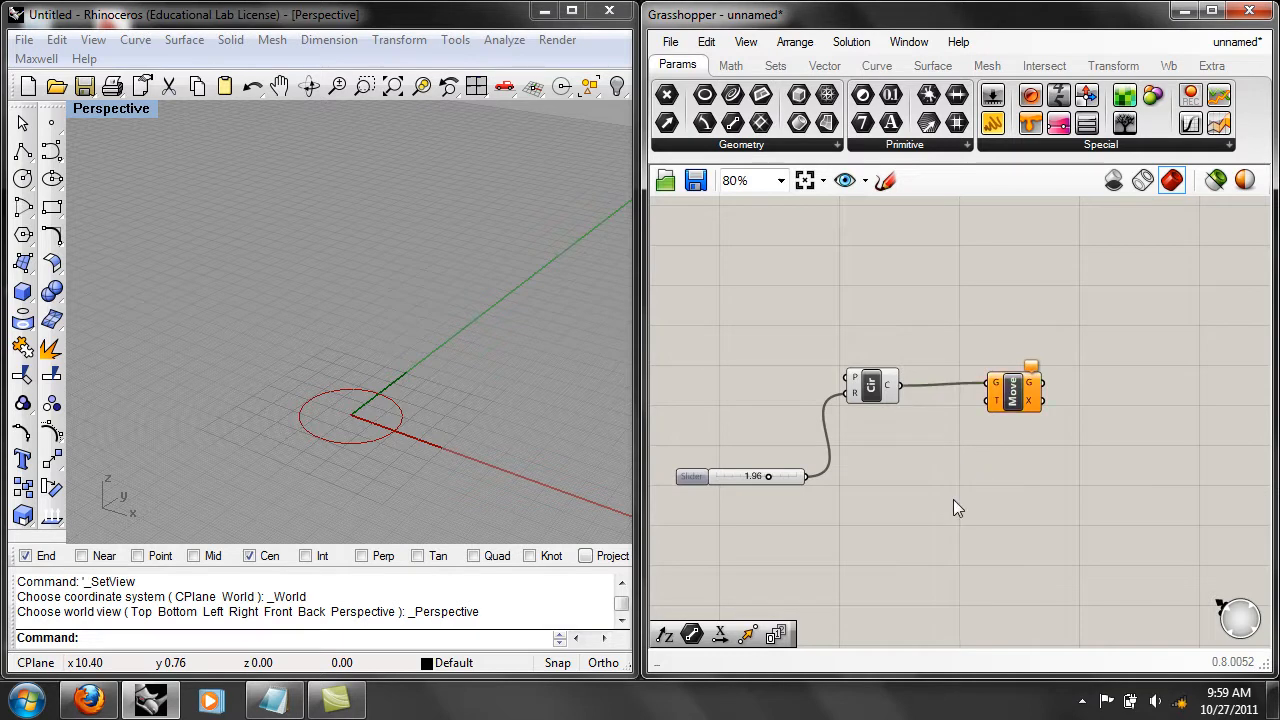
Add a Unit Z vector component below the Move component and connect its output to the translation input.
mouse_move(1003, 403)
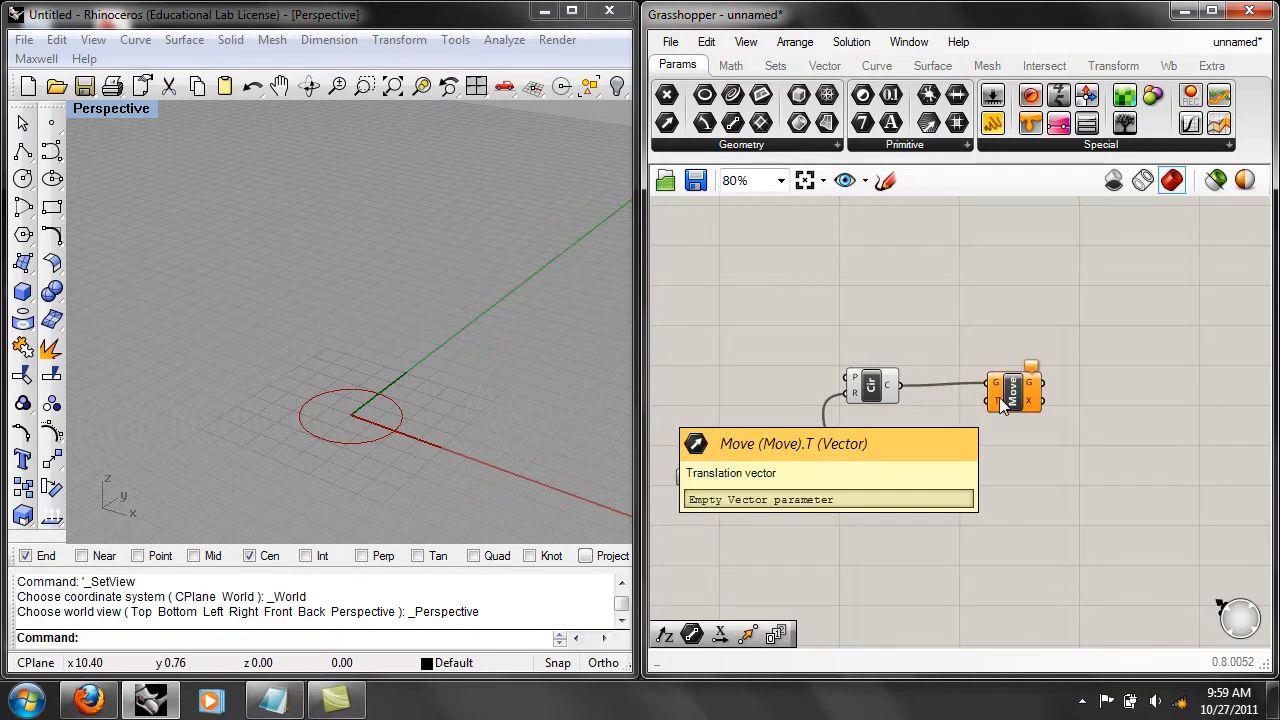
right_drag(391, 448, 456, 440)
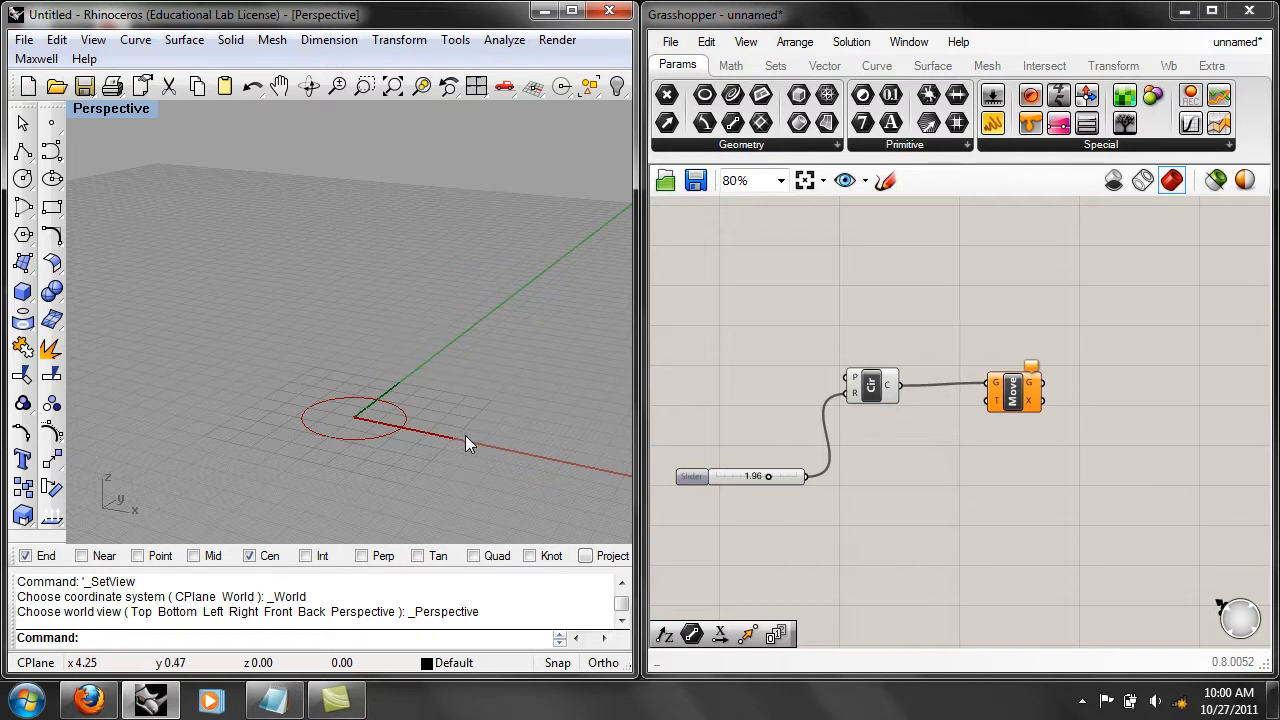
right_drag(465, 435, 440, 445)
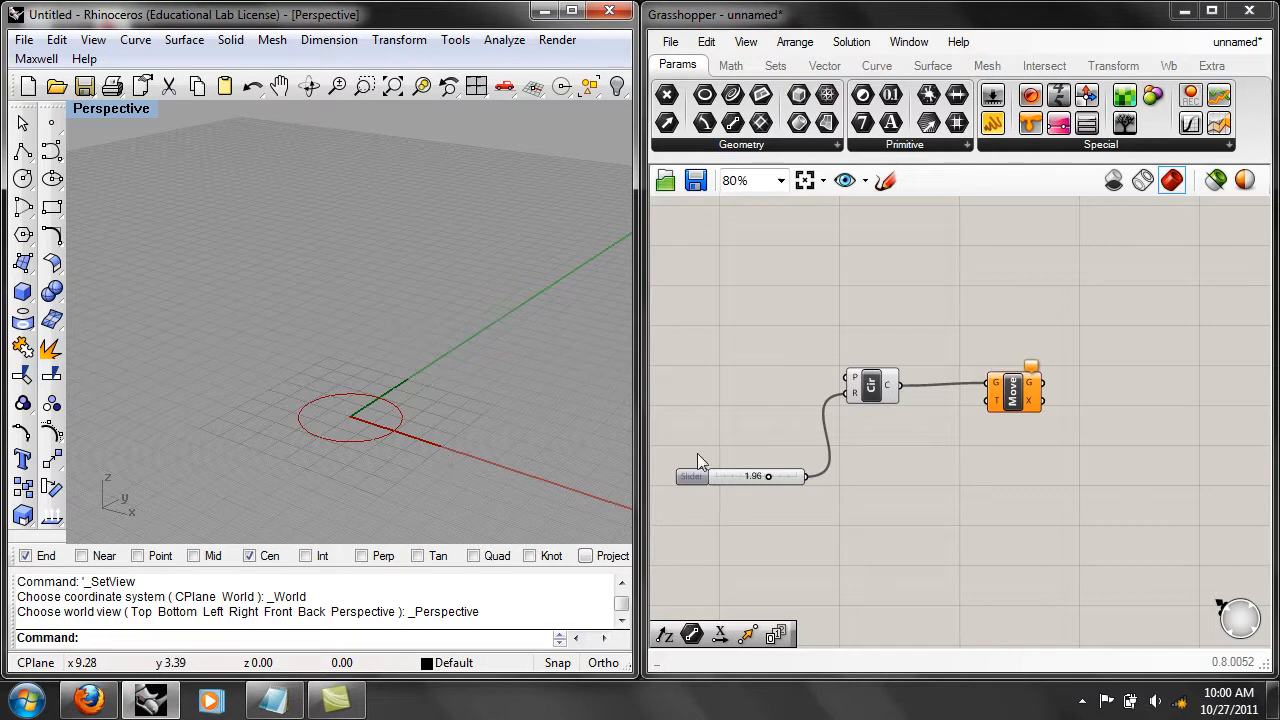
double_click(909, 513)
text(z)
click(903, 495)
drag(935, 512, 995, 401)
click(967, 480)
right_drag(520, 368, 521, 400)
drag(891, 483, 917, 511)
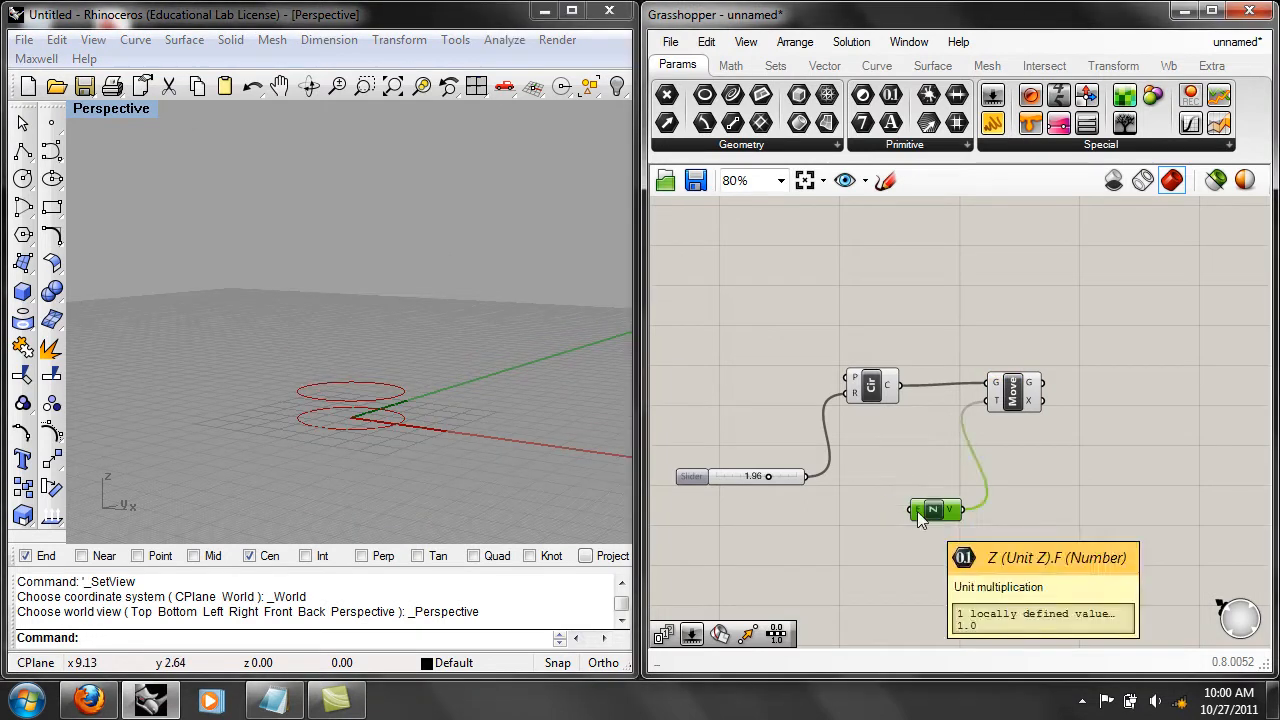
Add a number slider next to the Unit Z component and connect it to the factor input.
right_drag(852, 546, 854, 514)
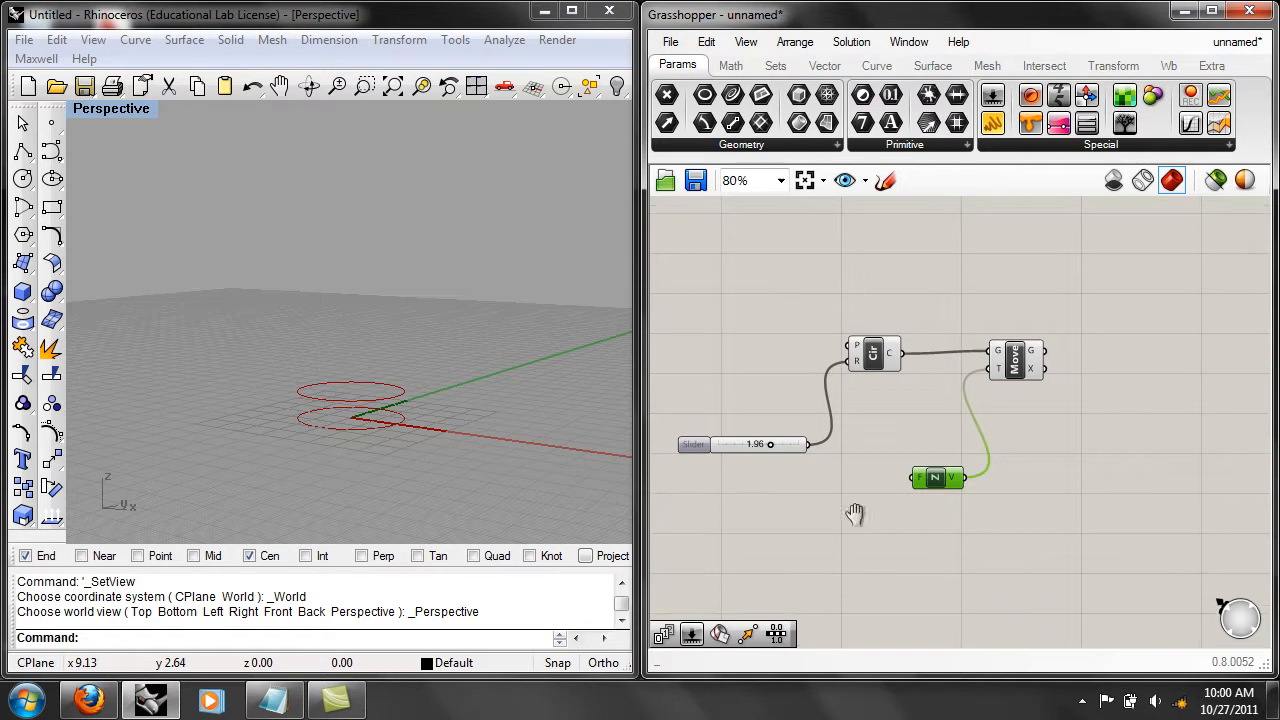
mouse_move(916, 476)
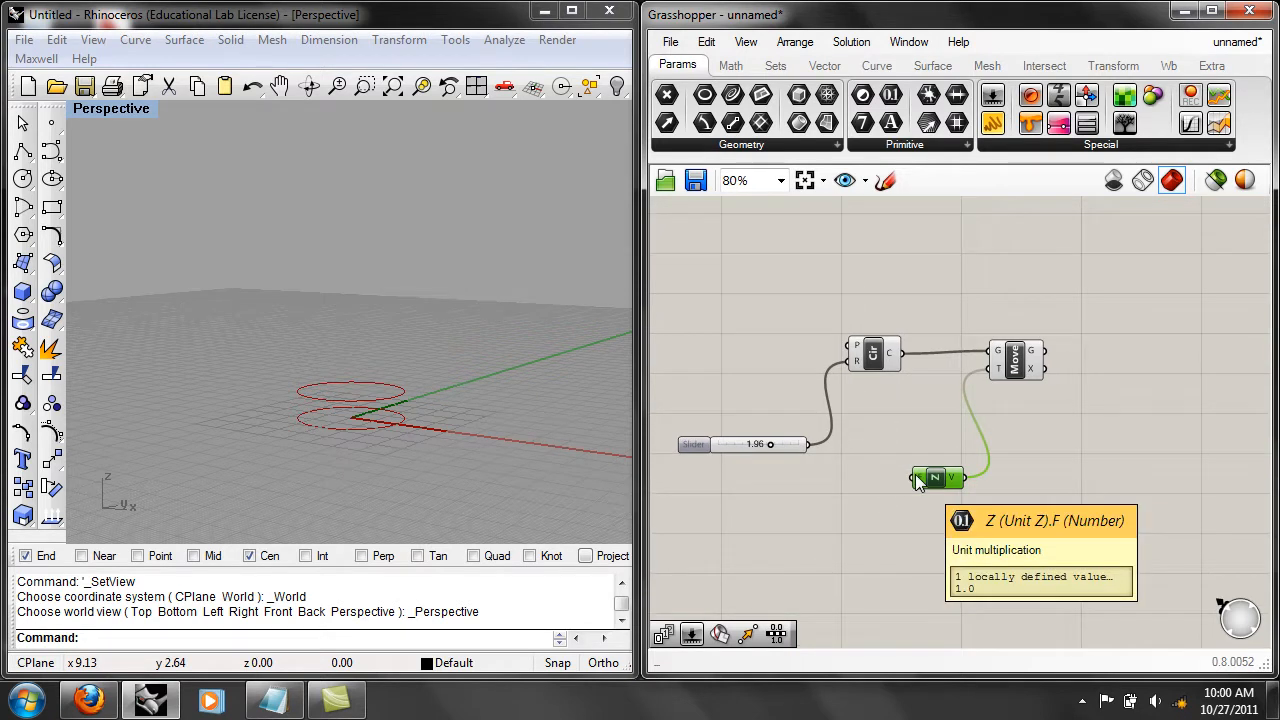
double_click(815, 506)
text(num)
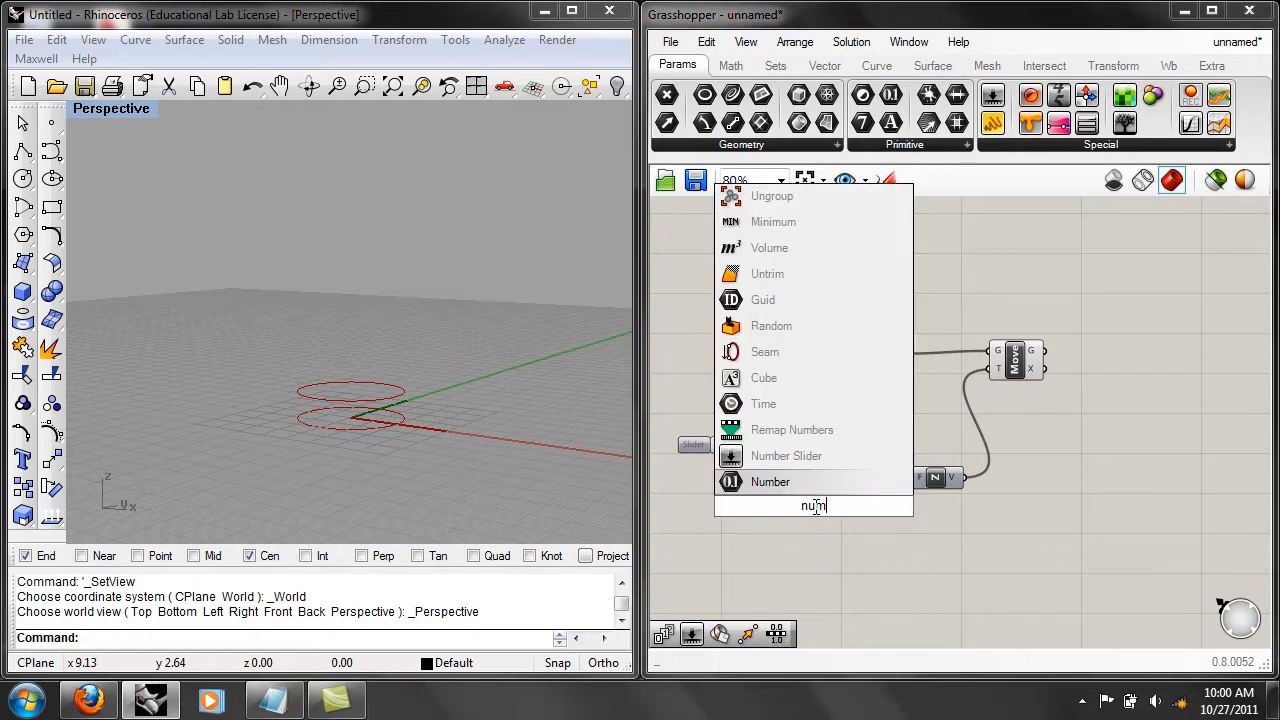
click(812, 462)
drag(880, 506, 914, 478)
click(836, 506)
Delete the number slider that feeds the Unit Z factor input.
right_click(857, 506)
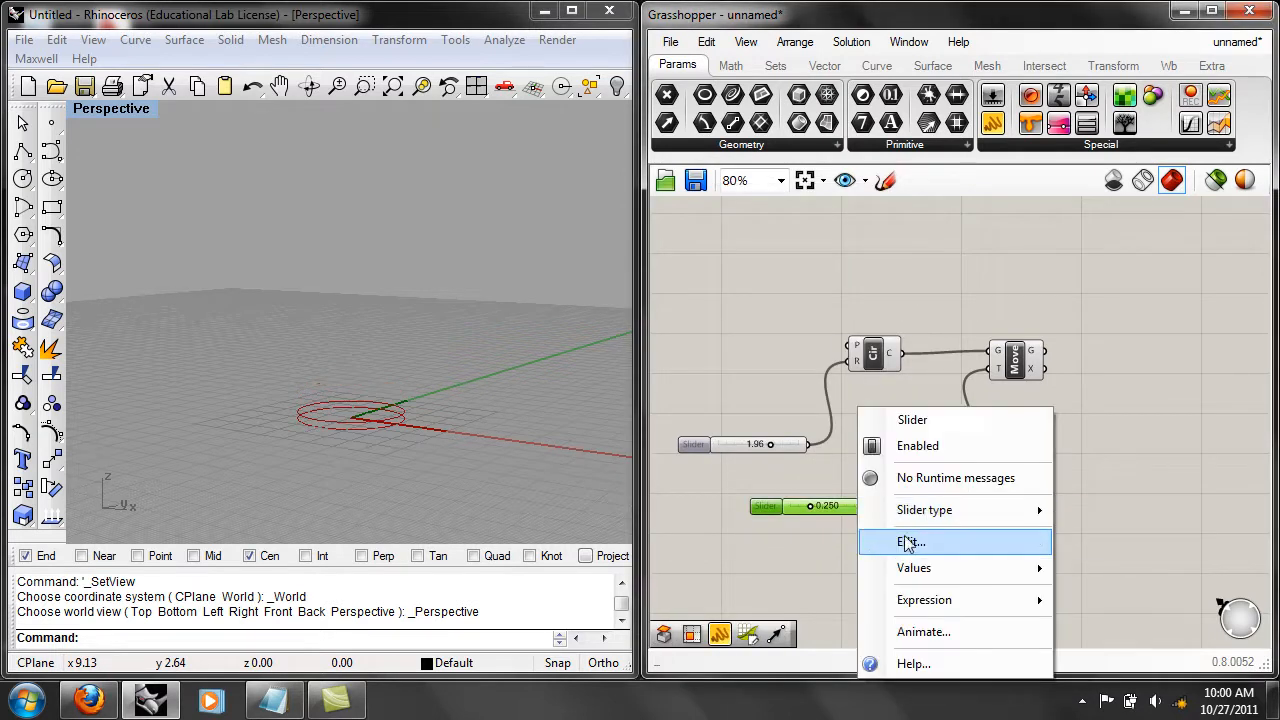
click(1072, 537)
drag(912, 542, 848, 501)
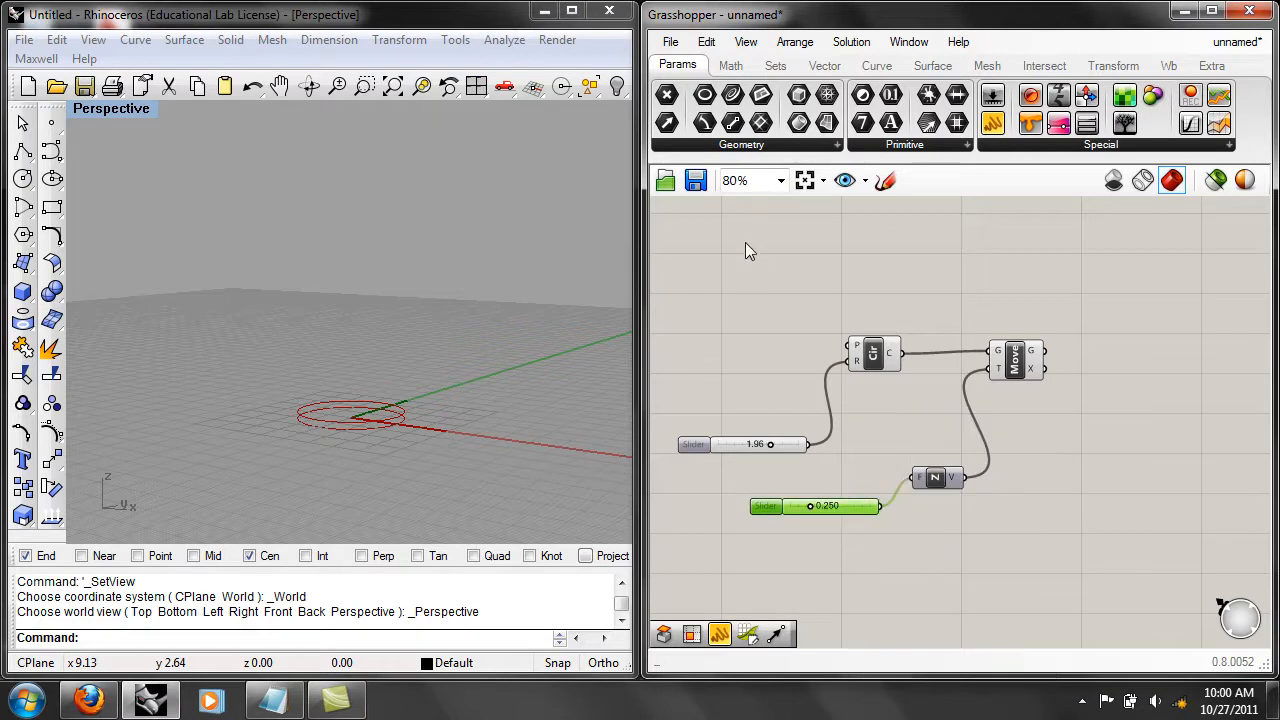
click(706, 42)
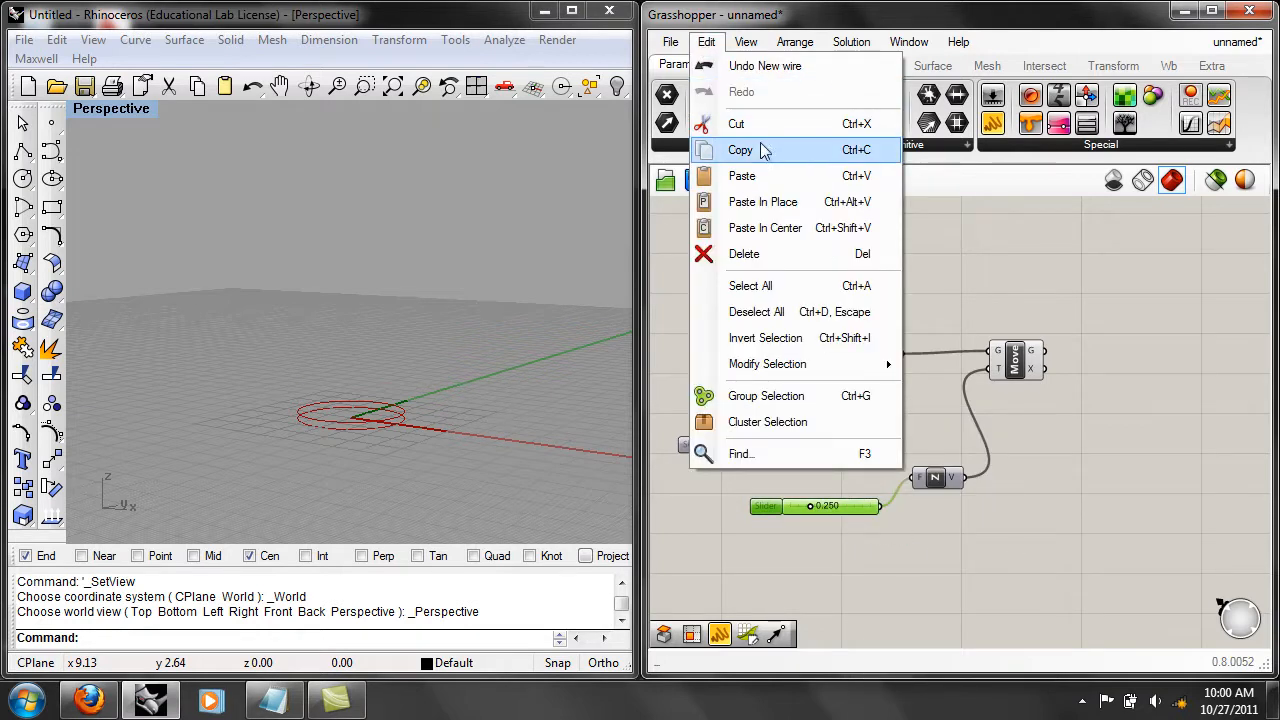
click(760, 256)
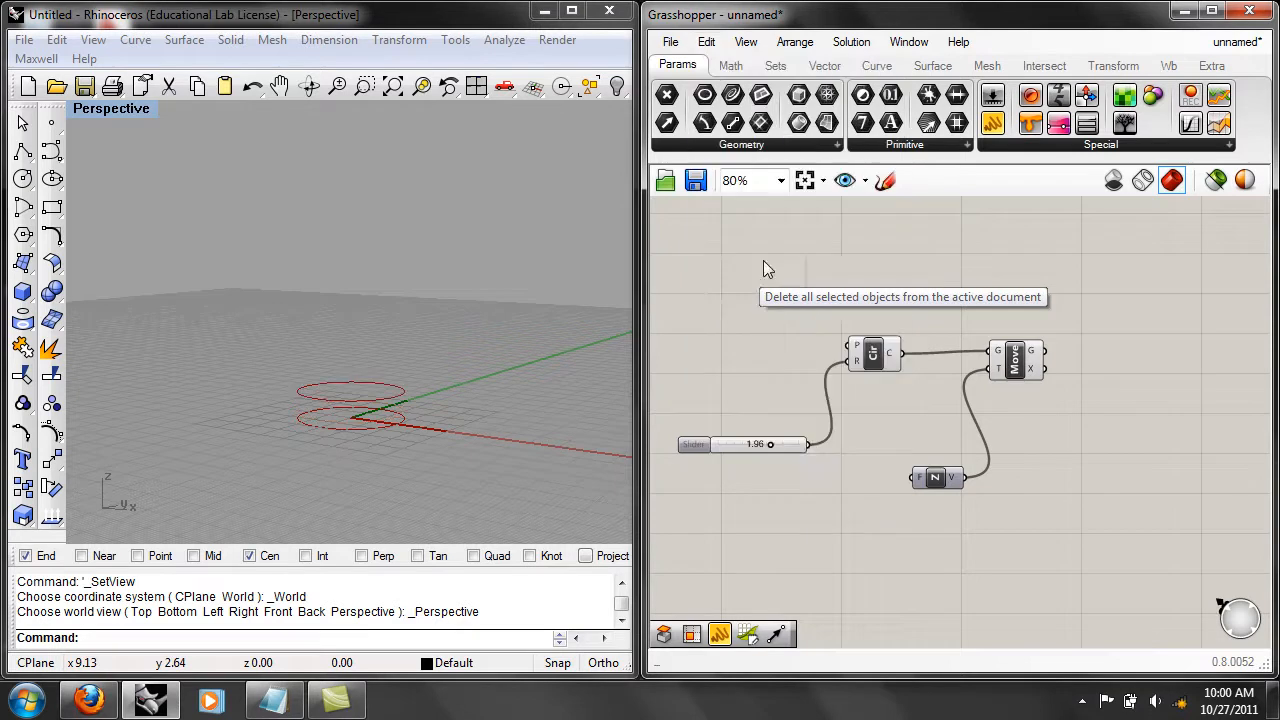
Examine which previewed circle belongs to the Circle component and which to the Move component.
click(787, 447)
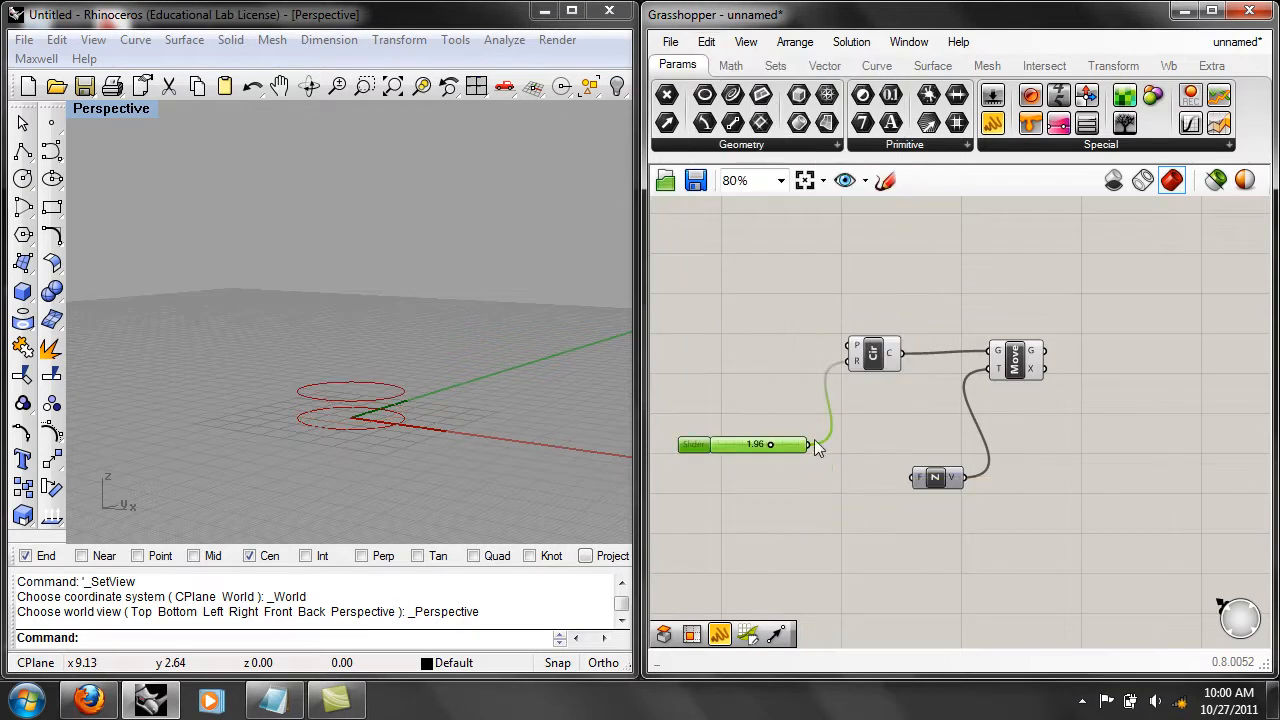
click(819, 461)
right_drag(506, 403, 455, 443)
mouse_move(919, 479)
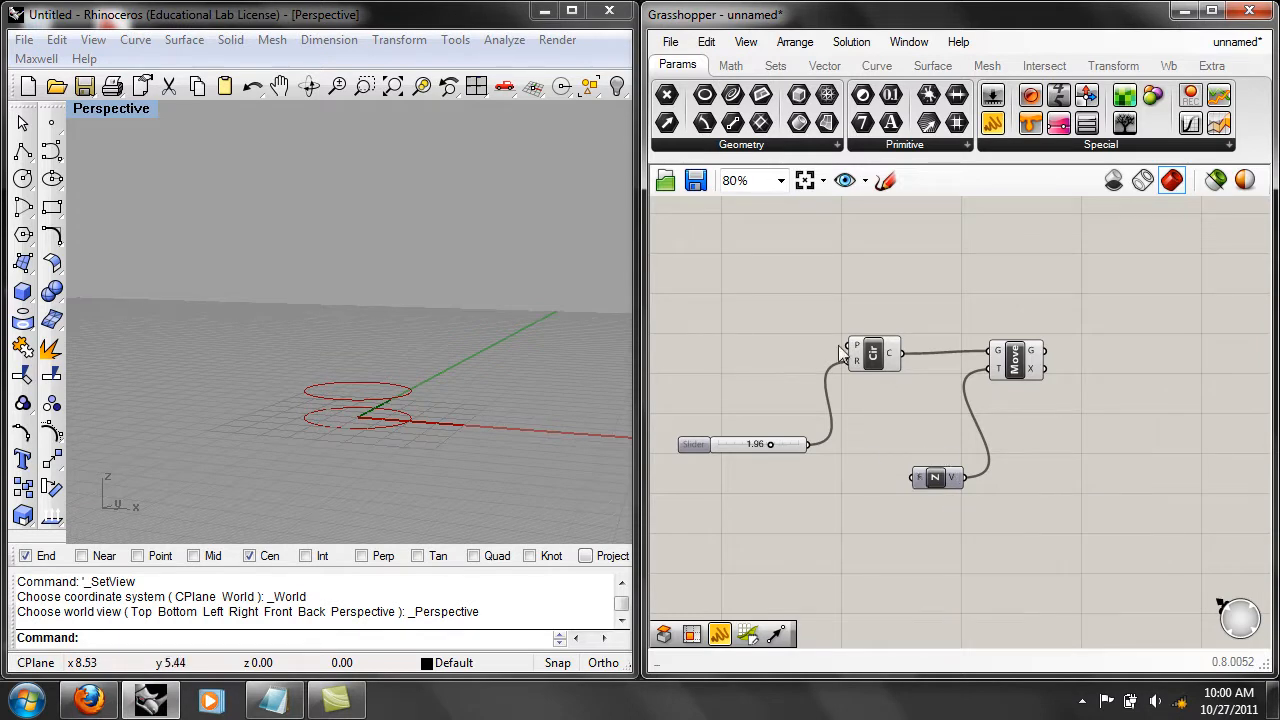
click(897, 343)
right_drag(560, 390, 388, 401)
click(944, 377)
click(1012, 365)
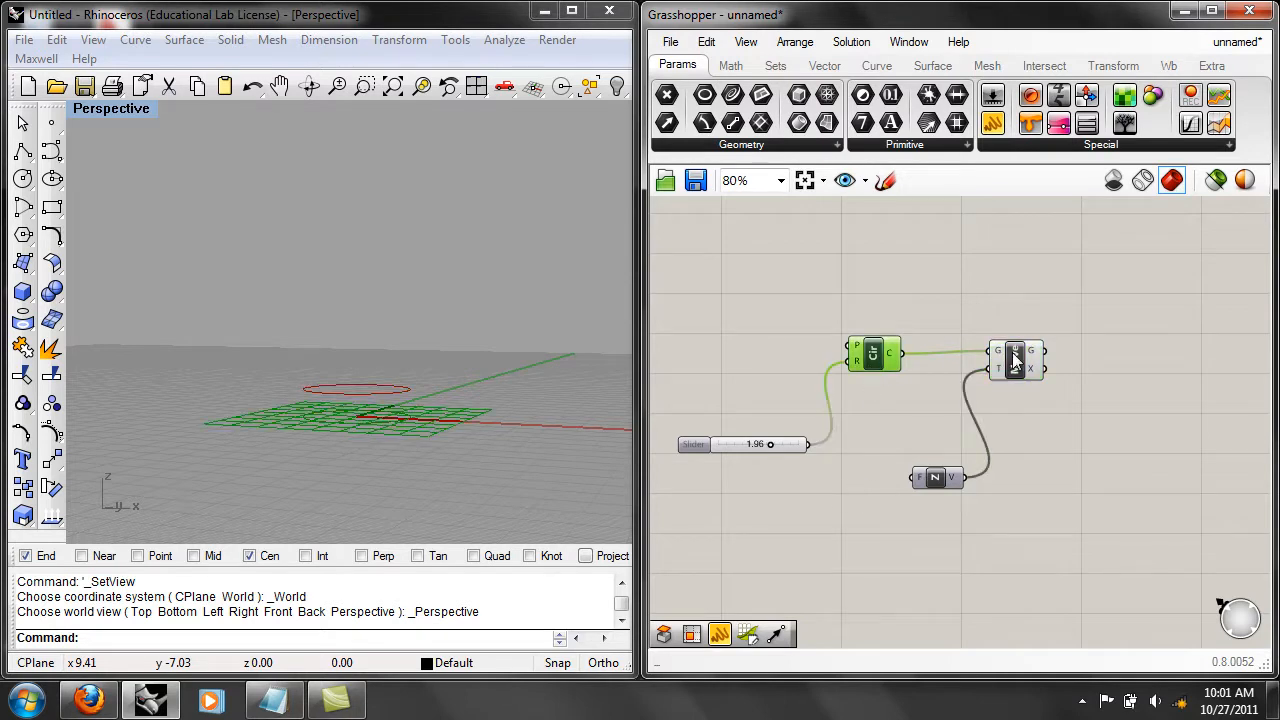
click(1065, 478)
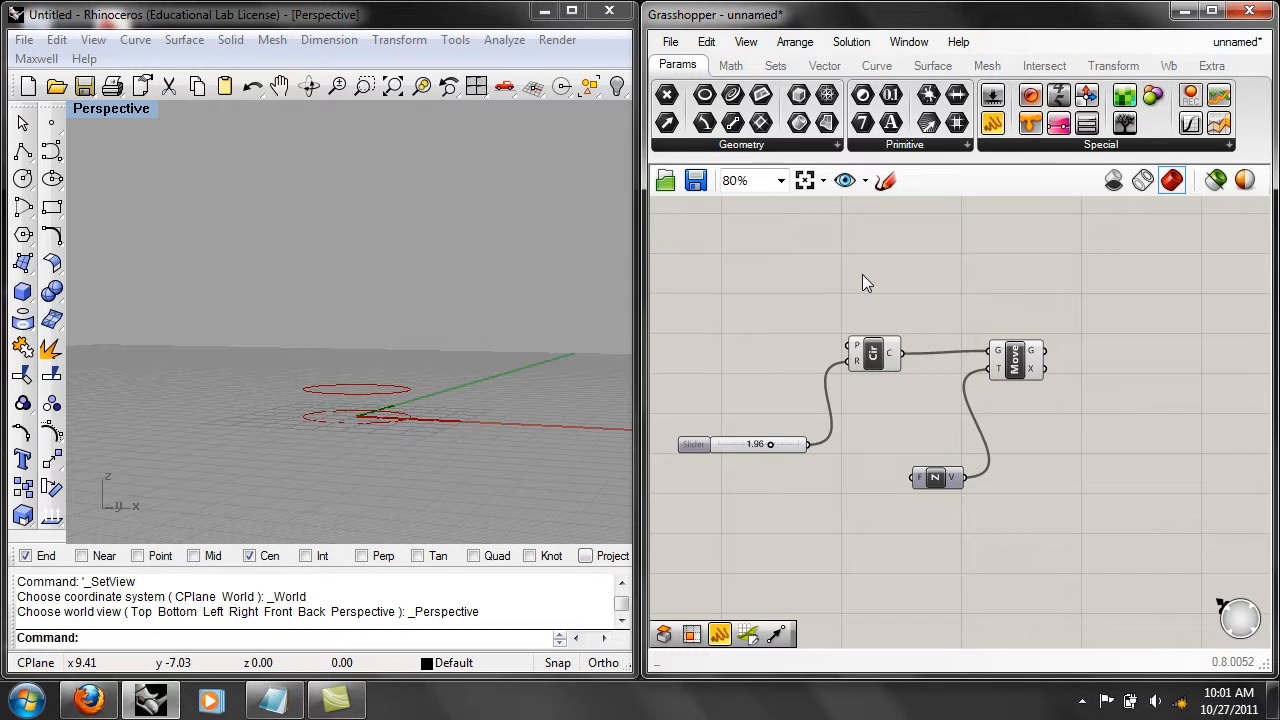
Turn off the preview of the original Circle component and inspect the viewport.
click(857, 362)
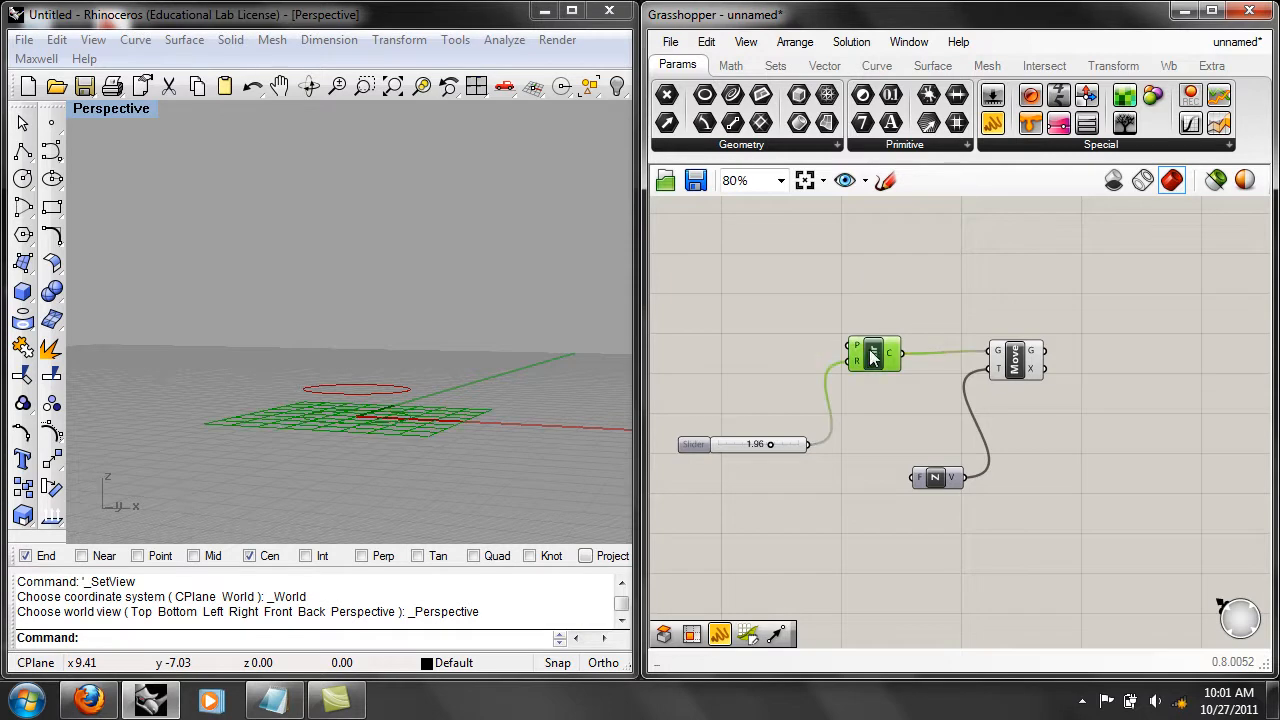
right_click(864, 358)
click(904, 375)
mouse_move(304, 348)
right_down()
mouse_move(300, 309)
mouse_move(286, 349)
right_up()
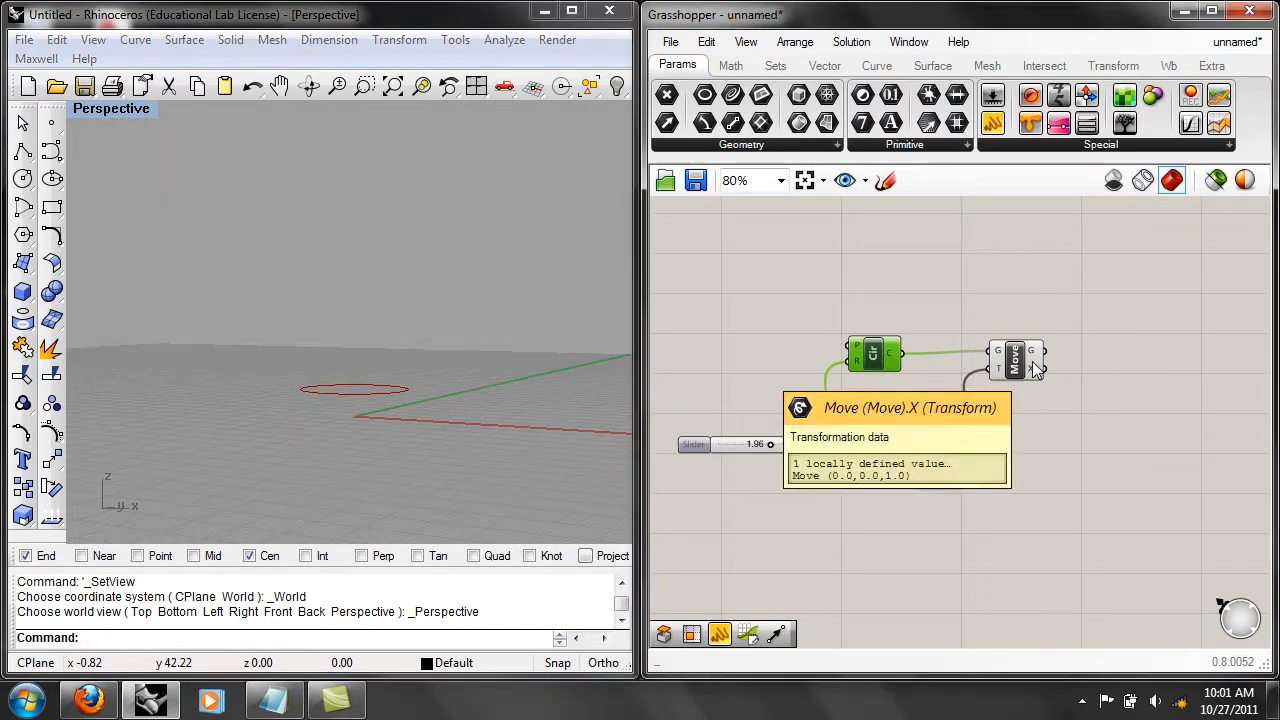
Turn the Circle component's preview back on and deselect it.
right_click(878, 360)
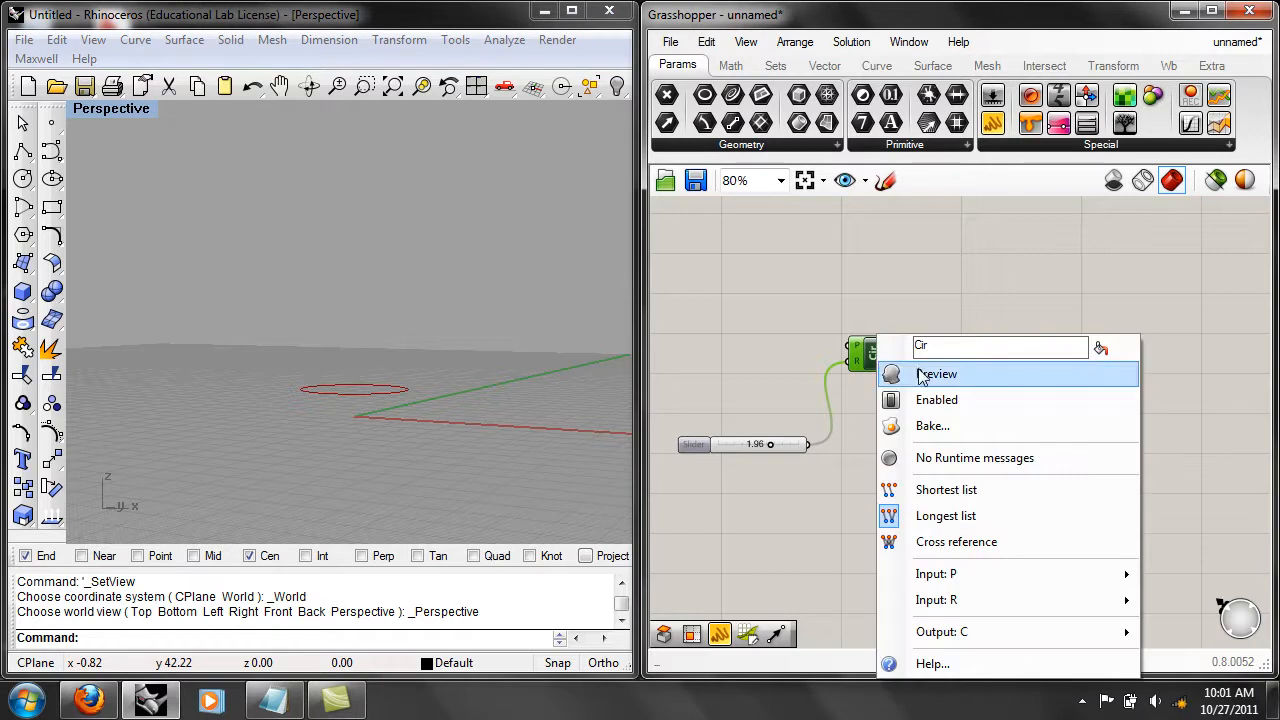
click(922, 370)
right_drag(395, 350, 397, 386)
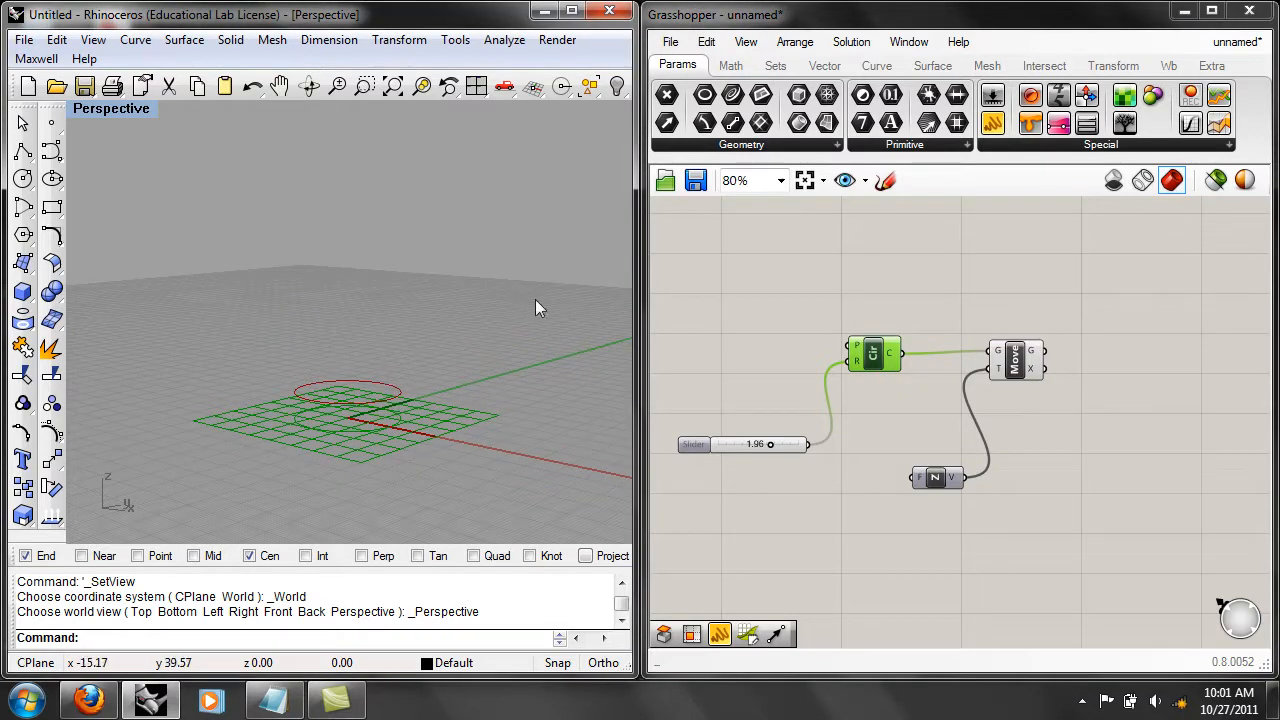
click(952, 300)
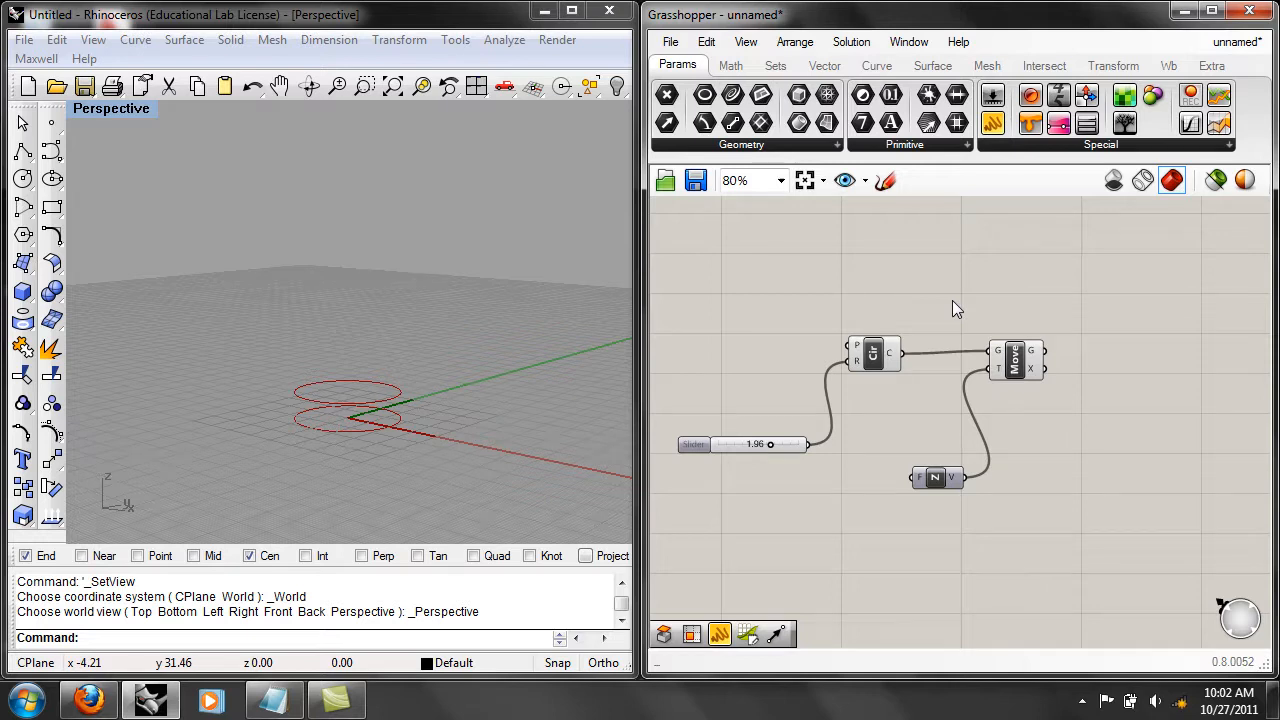
Set the slider driving the Circle component's radius to 2.75 and examine how the previewed circles respond.
right_drag(452, 482, 412, 410)
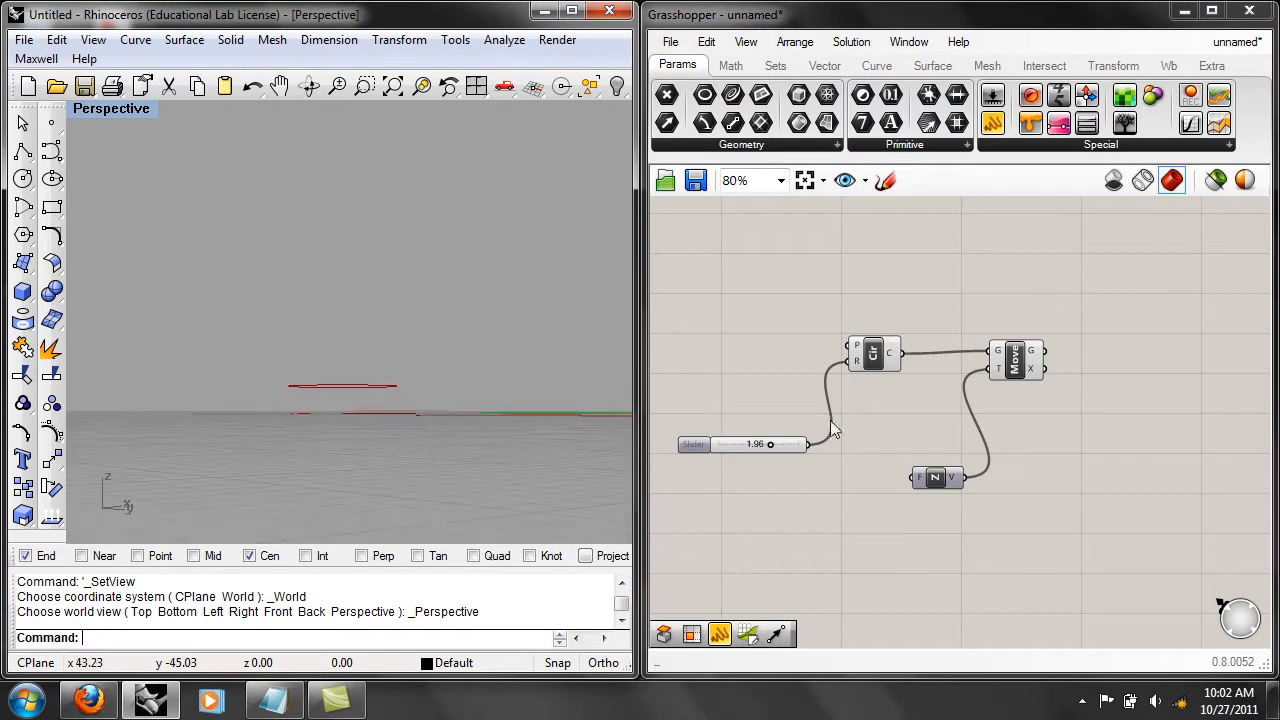
drag(768, 446, 791, 444)
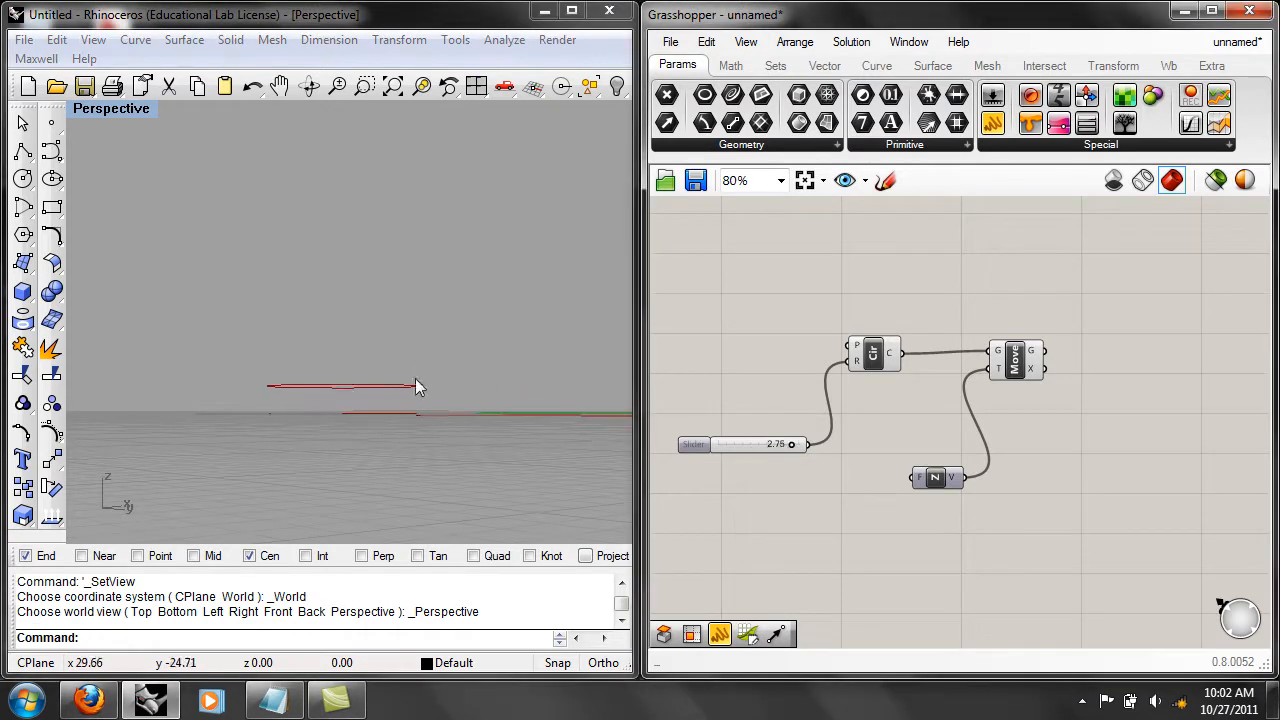
right_drag(411, 380, 410, 421)
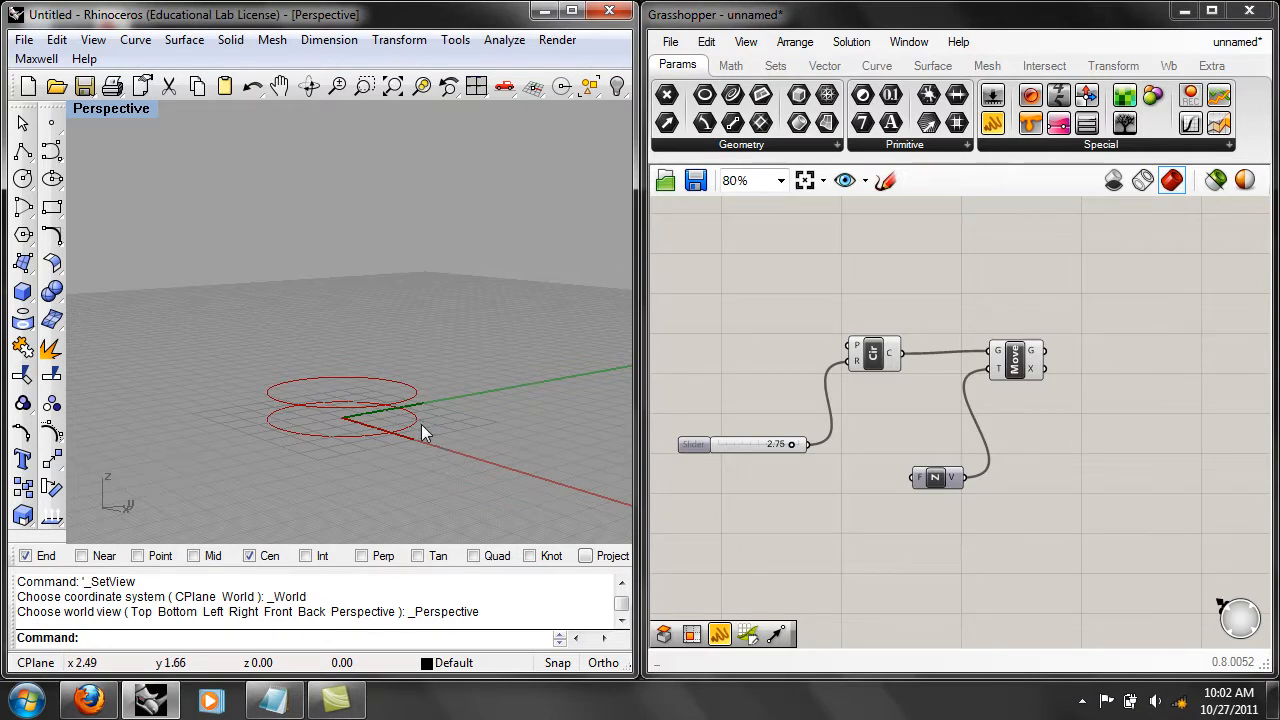
Duplicate the radius slider below the original and connect the copy to the Unit Z factor input.
click(940, 487)
click(775, 440)
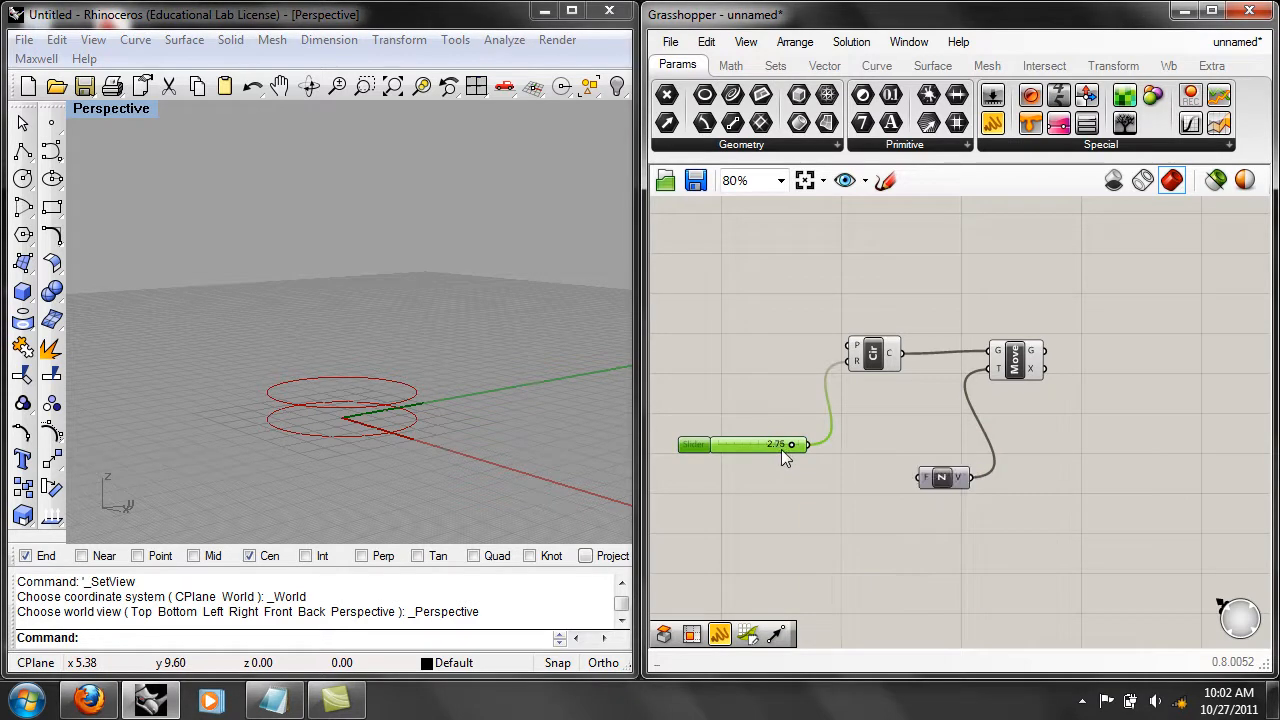
alt+drag(776, 445, 805, 495)
drag(840, 491, 917, 478)
Raise the Unit Z slider's maximum to 5 and set its value to 3.63.
right_click(774, 491)
click(848, 542)
double_click(905, 520)
text(5)
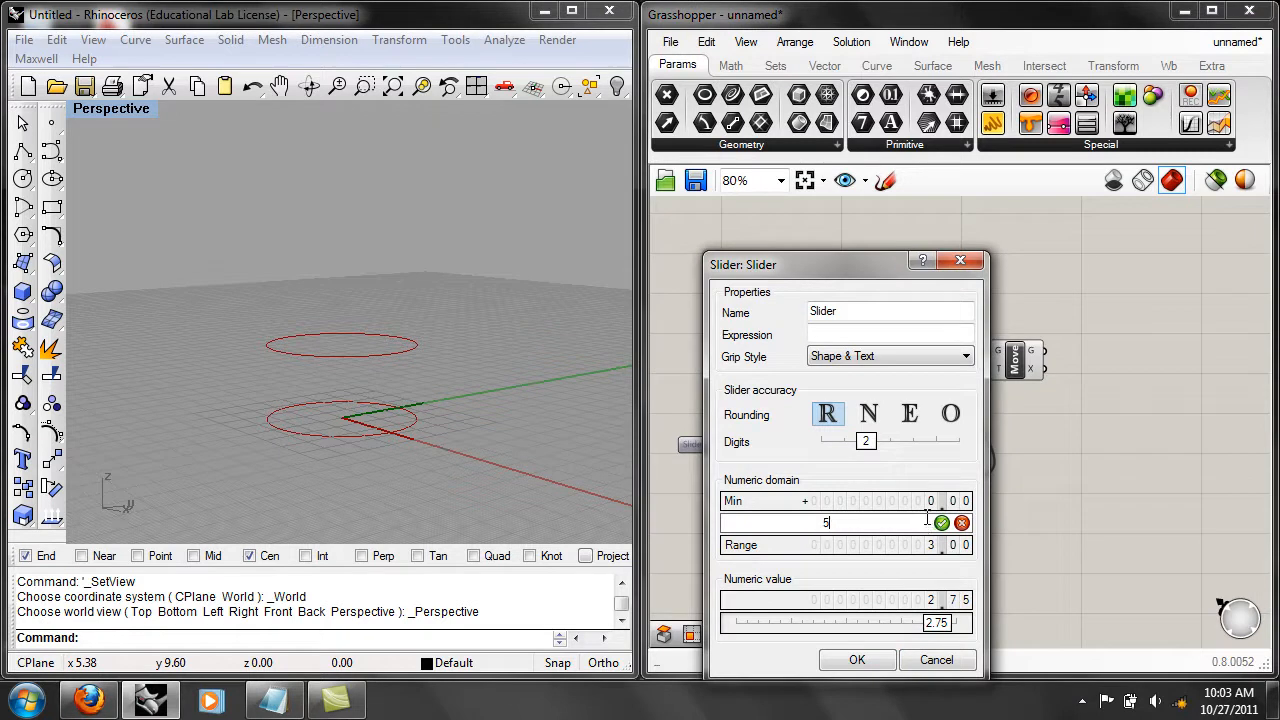
click(941, 523)
click(878, 659)
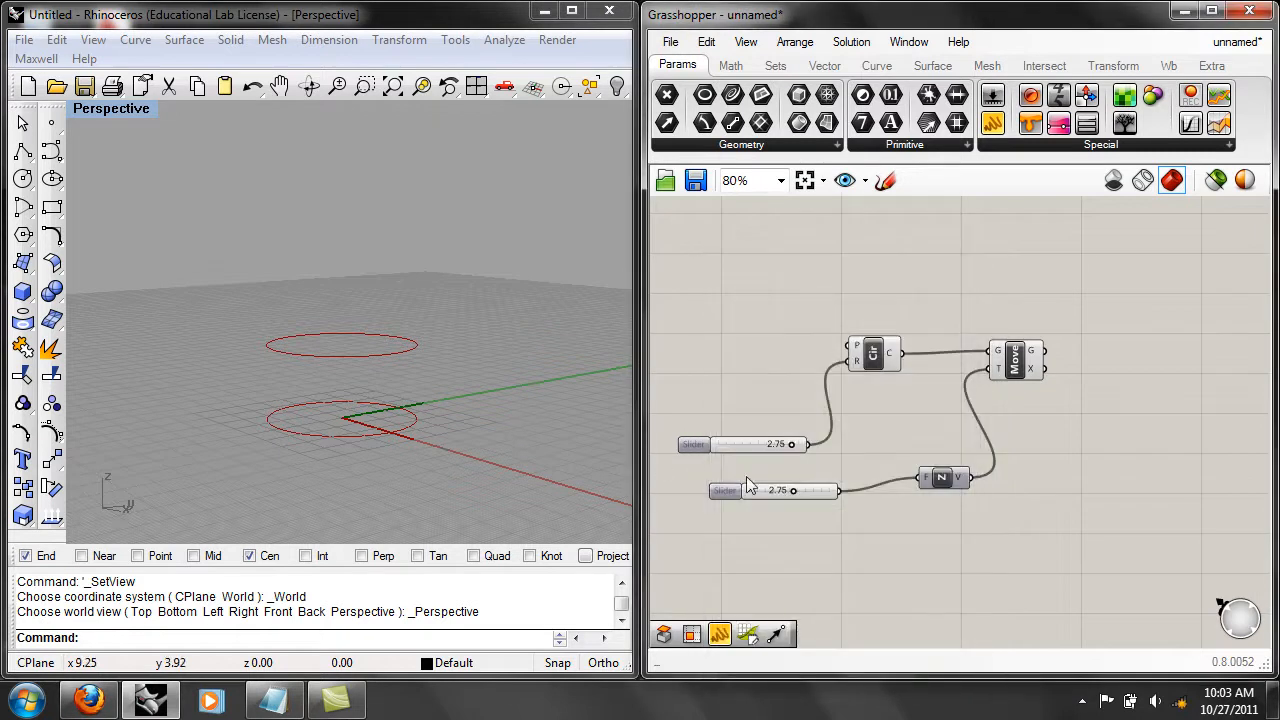
mouse_move(791, 491)
mouse_down()
mouse_move(821, 491)
mouse_move(747, 488)
mouse_move(823, 491)
mouse_move(770, 492)
mouse_move(808, 491)
mouse_up()
right_drag(758, 503, 773, 505)
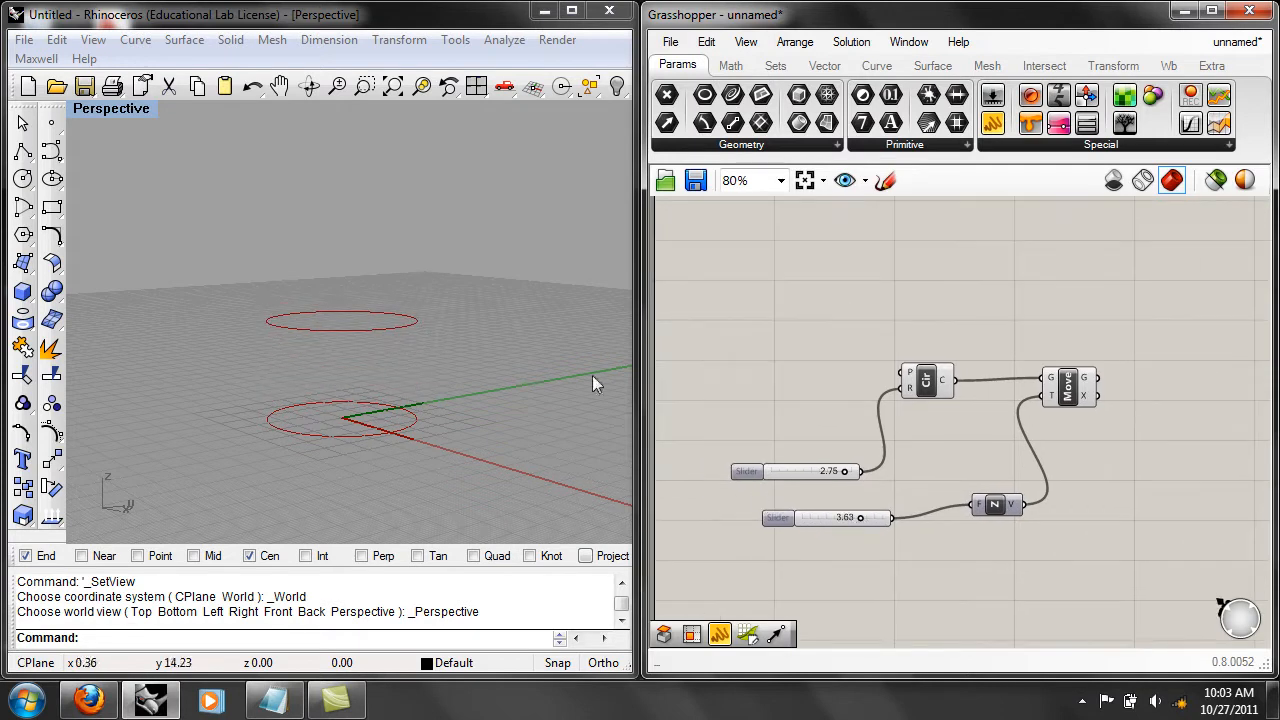
Add a Scale component beside Move and connect Move's geometry output to its geometry input.
right_drag(981, 568, 940, 530)
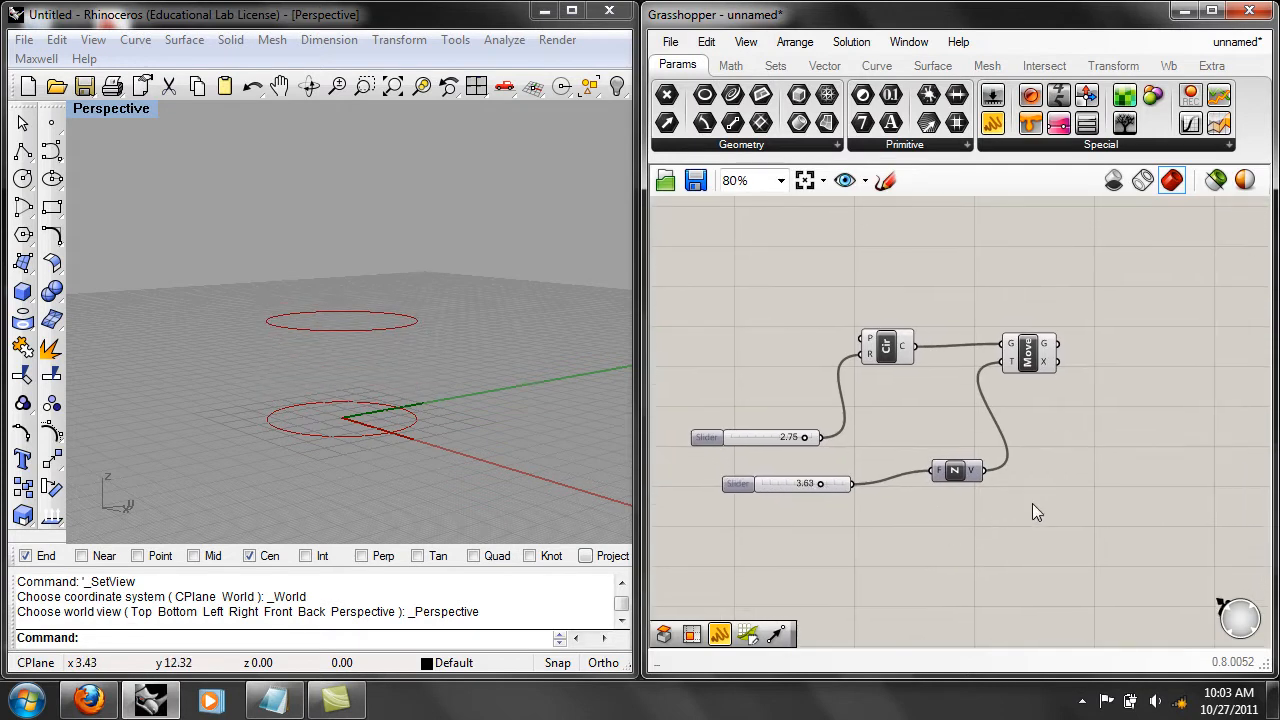
right_drag(1125, 461, 1084, 453)
right_drag(538, 339, 460, 294)
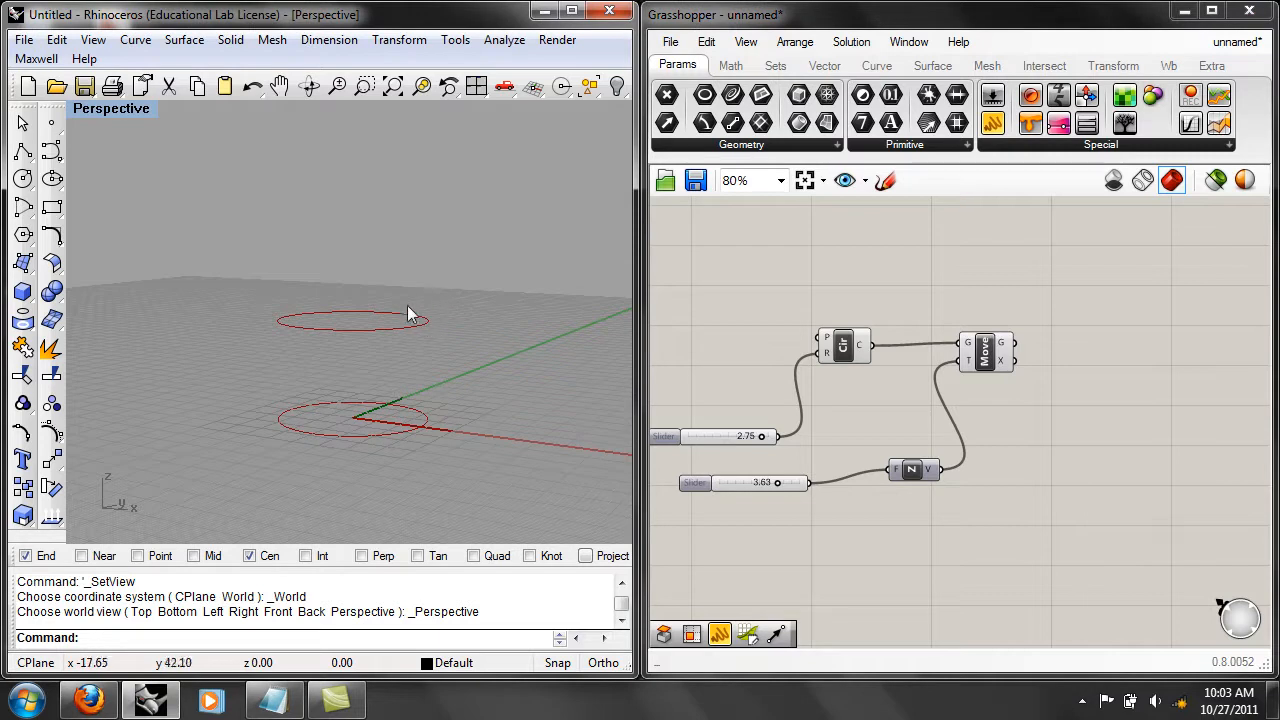
right_drag(416, 330, 447, 386)
right_drag(526, 361, 510, 416)
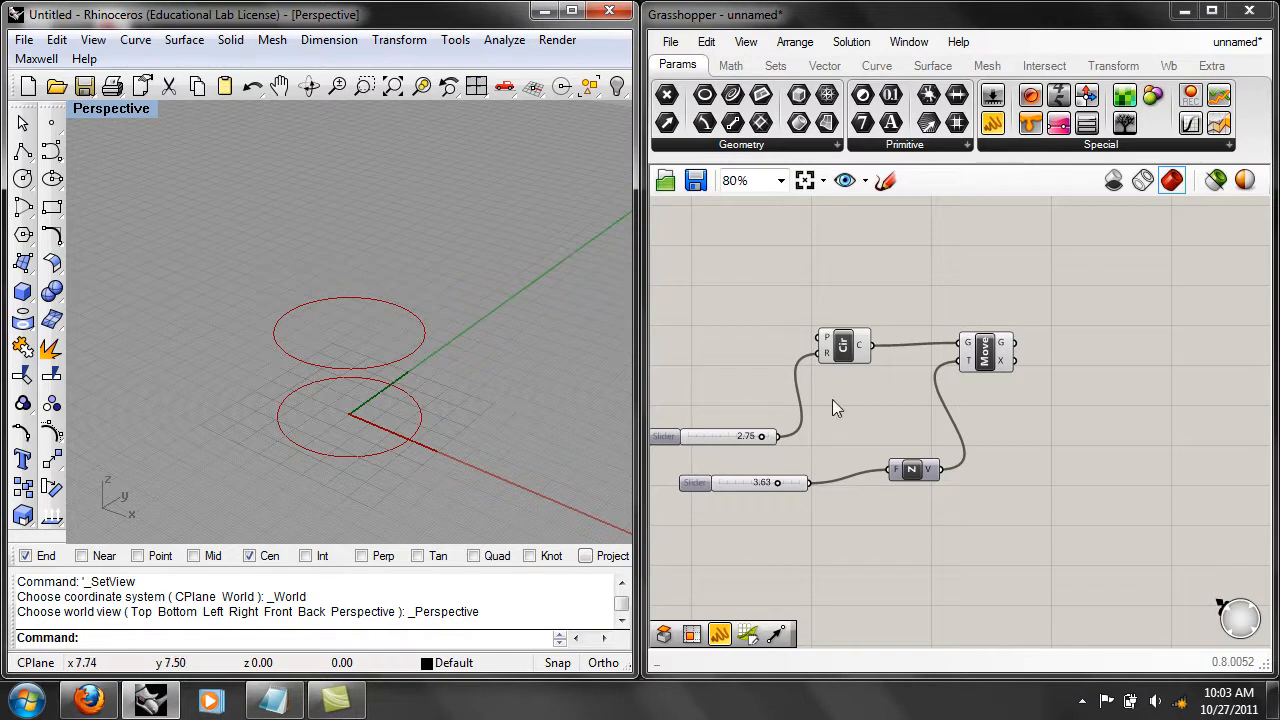
double_click(1037, 430)
text(sc)
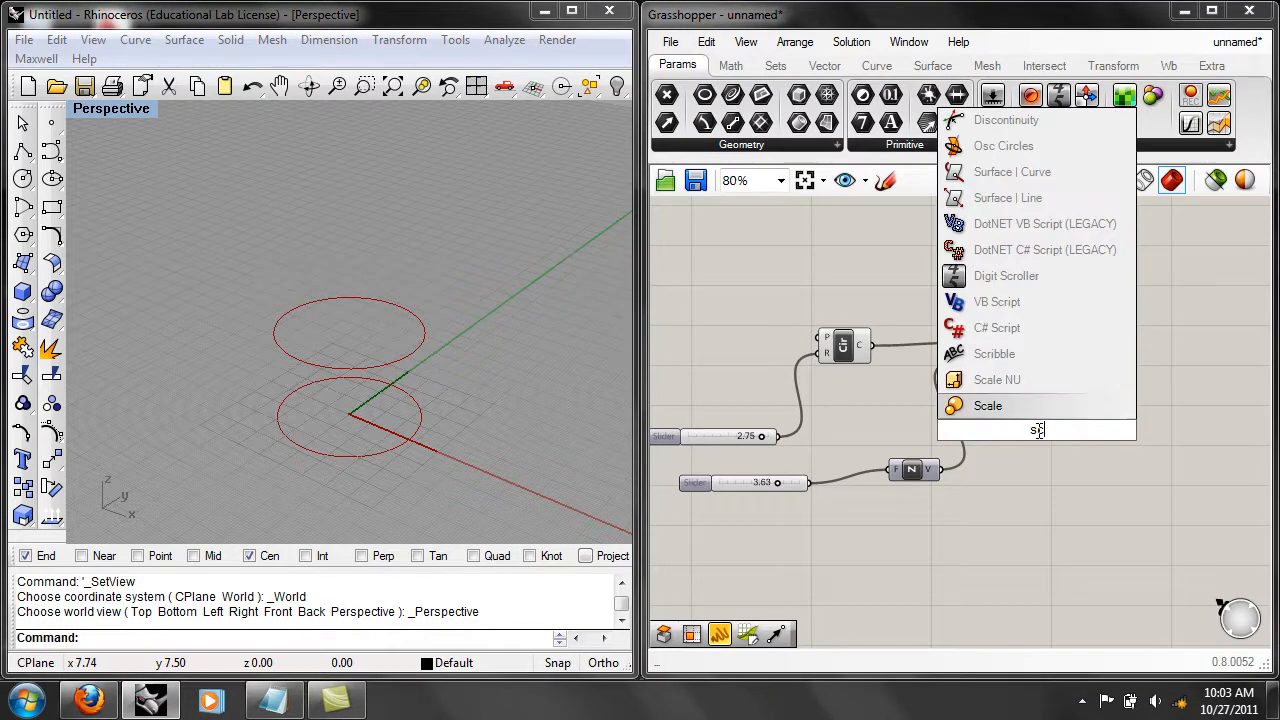
click(1007, 411)
right_drag(1092, 465, 1043, 447)
drag(1001, 420, 1111, 361)
click(1023, 400)
drag(966, 325, 1077, 339)
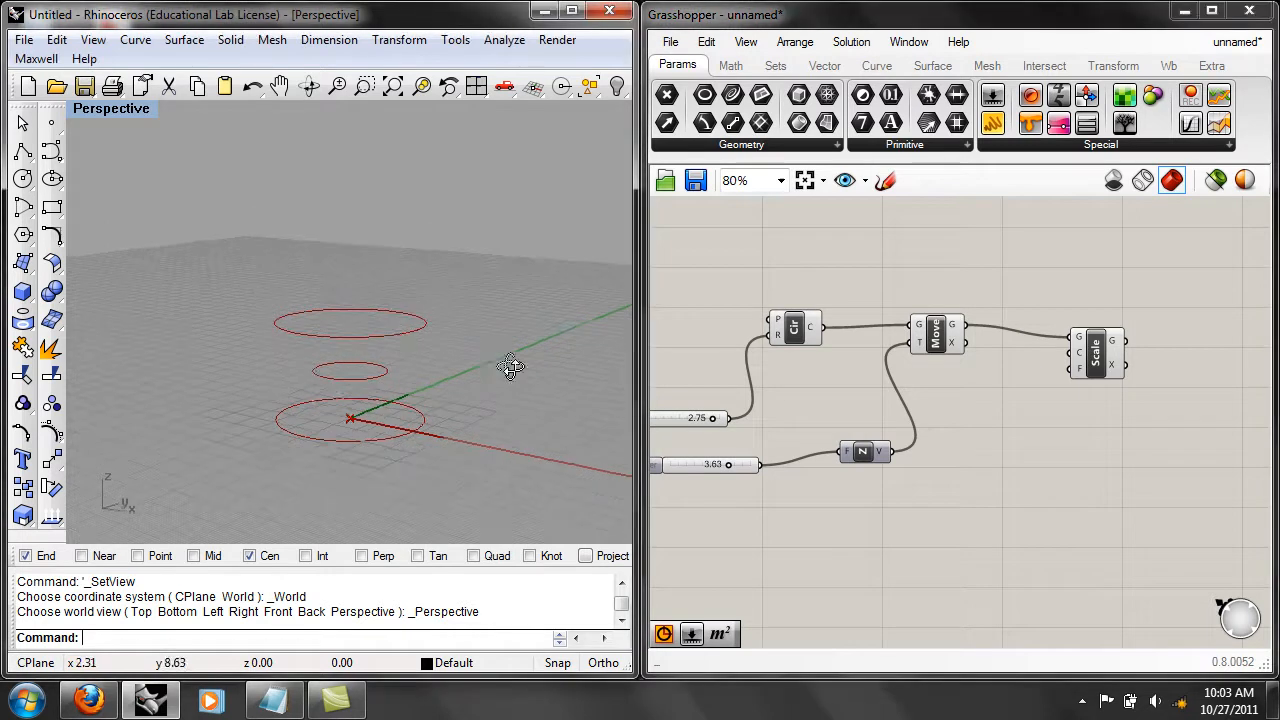
Connect Move's geometry output to the Scale component's center input and inspect the scaled circle in the viewport.
mouse_move(1083, 360)
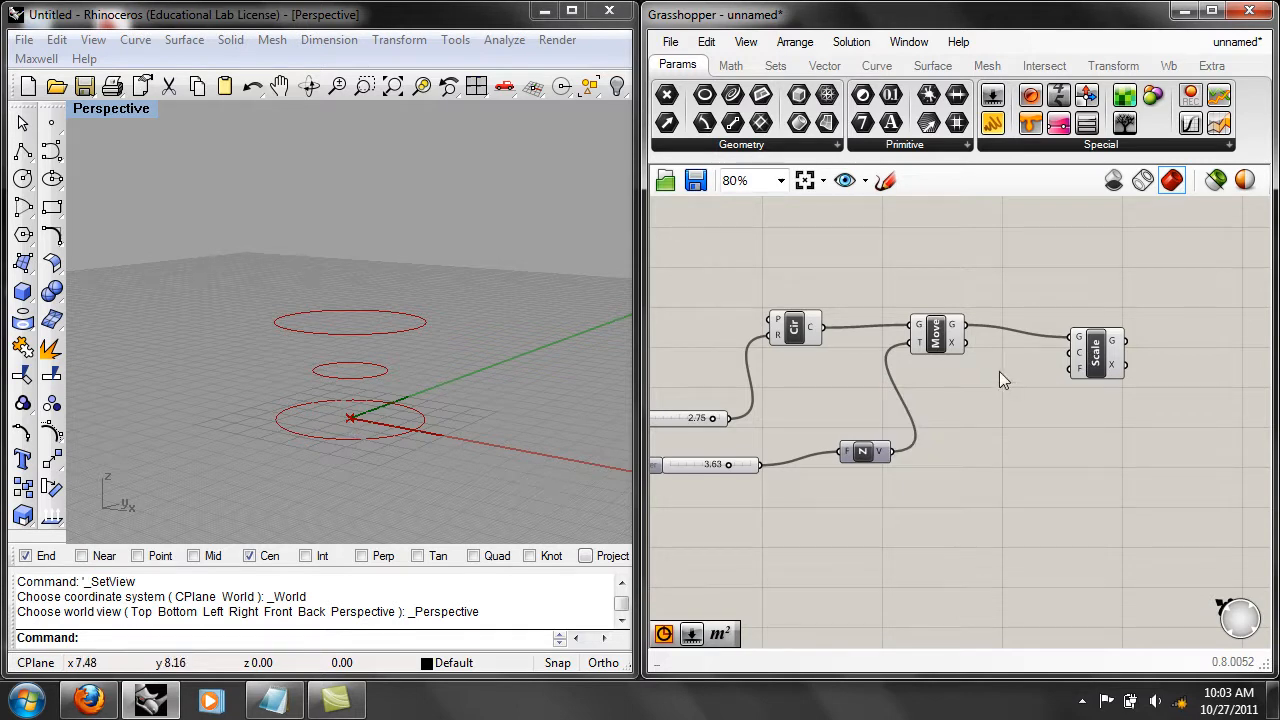
click(955, 333)
drag(958, 328, 1074, 362)
right_drag(476, 304, 357, 292)
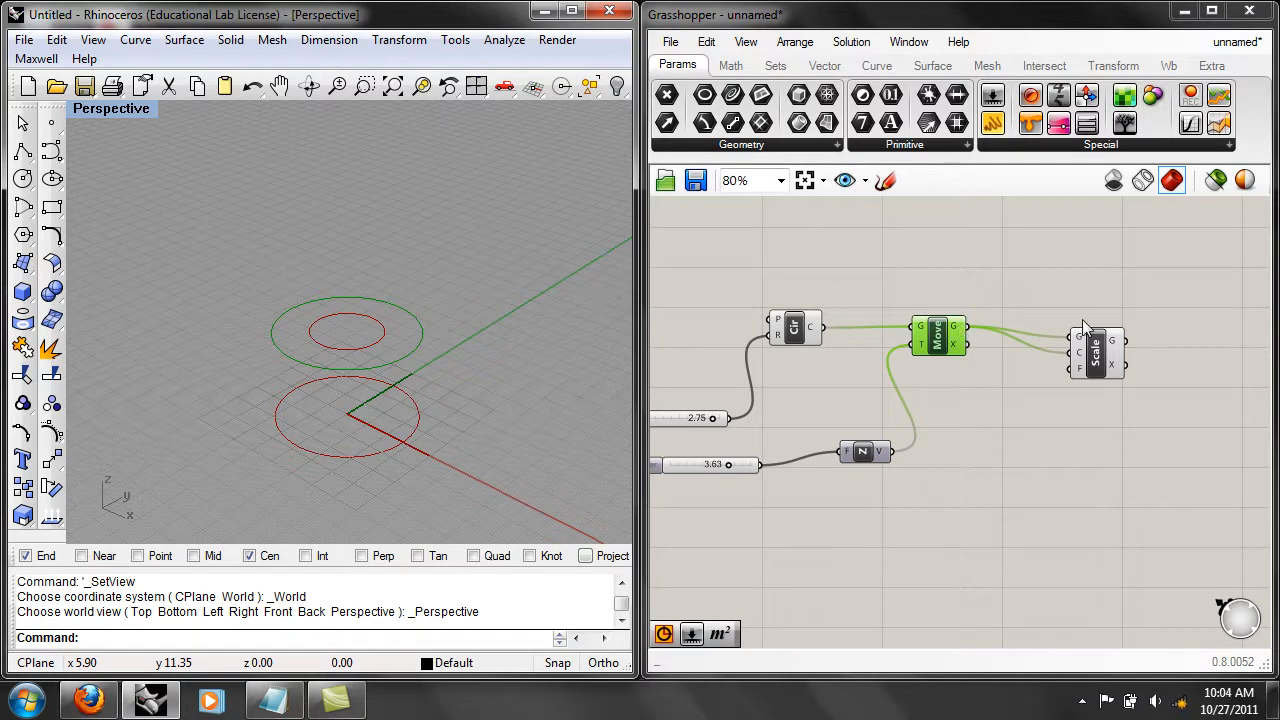
Identify the Move and Scale circles in the viewport and turn off the Move component's preview.
click(953, 376)
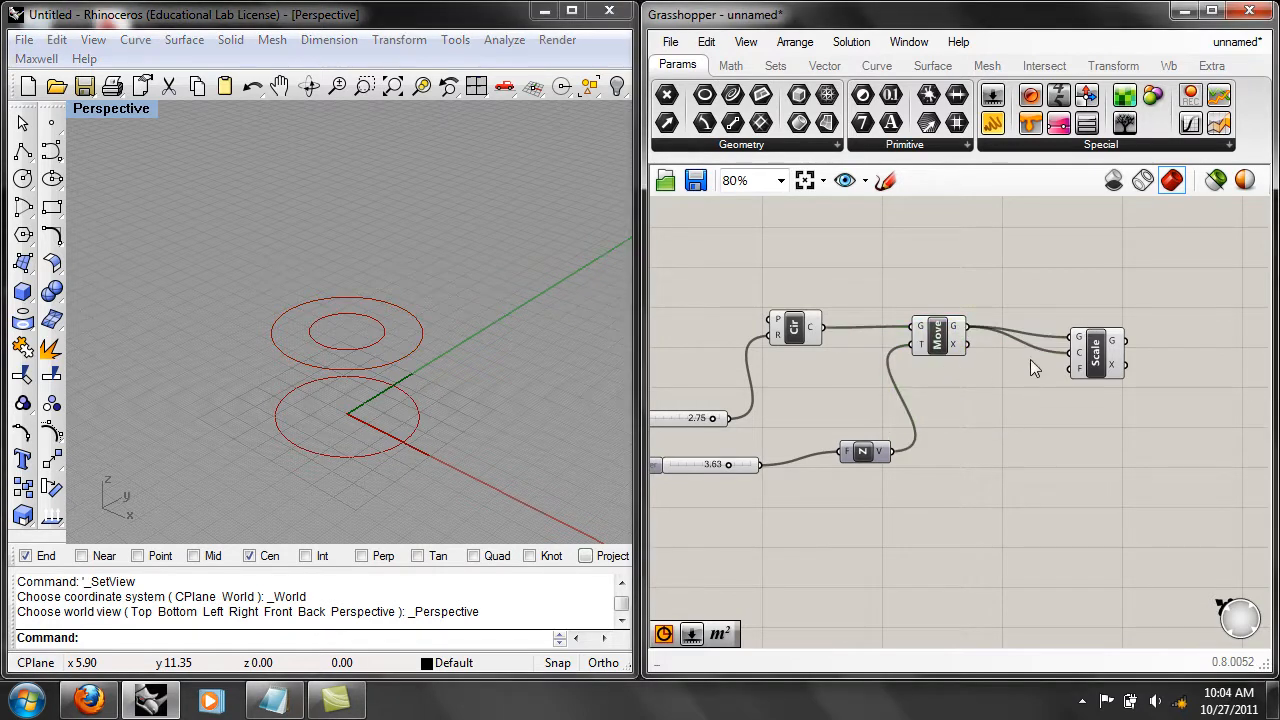
click(942, 338)
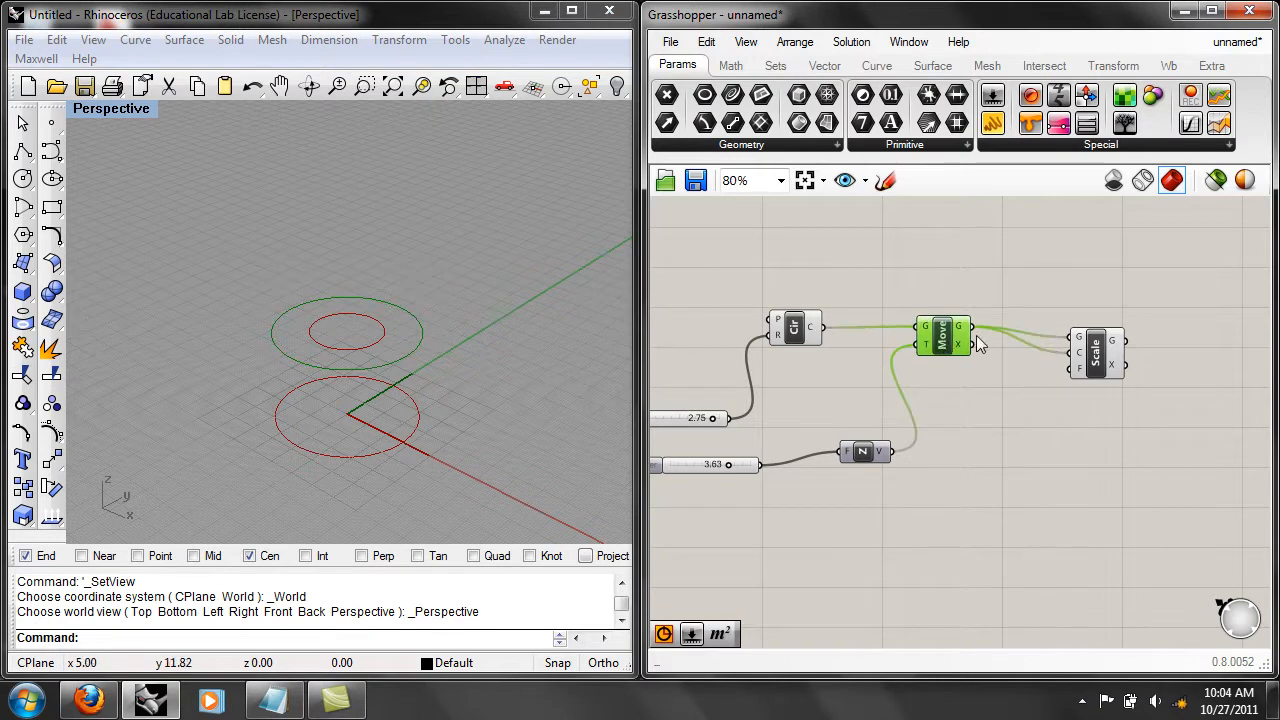
click(1096, 352)
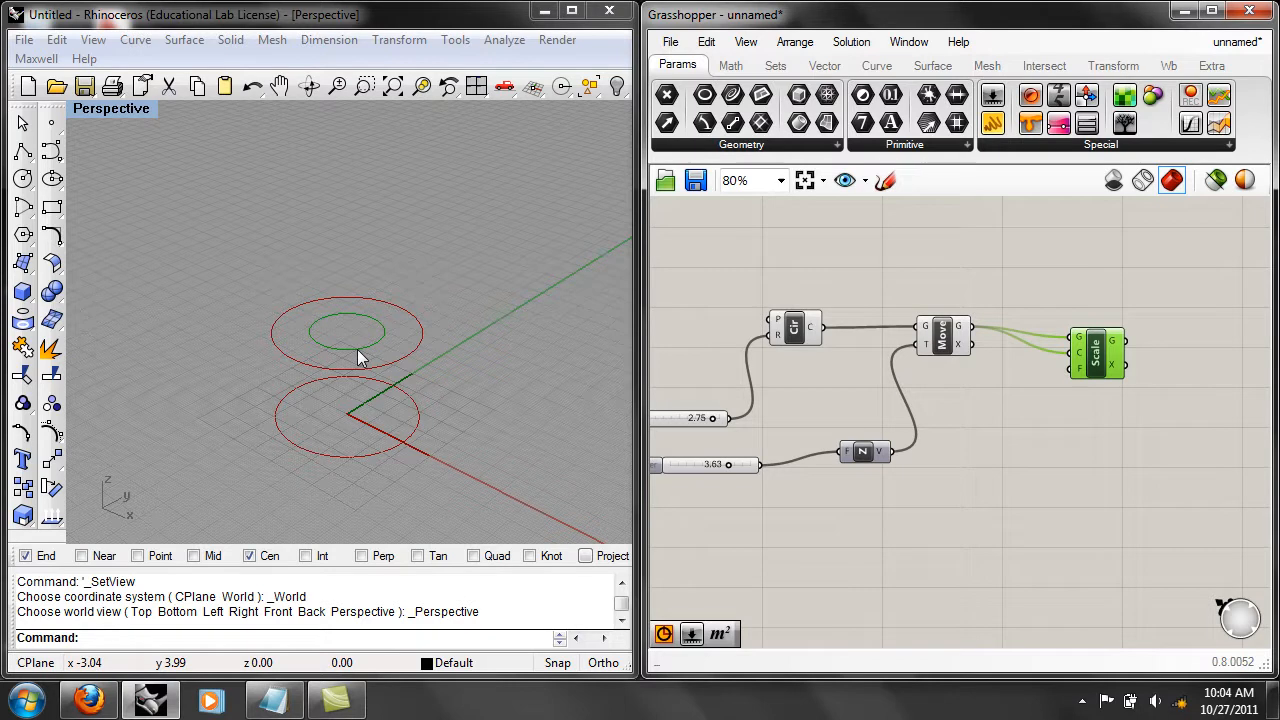
click(992, 435)
click(943, 340)
right_click(943, 340)
click(990, 350)
right_drag(380, 220, 432, 433)
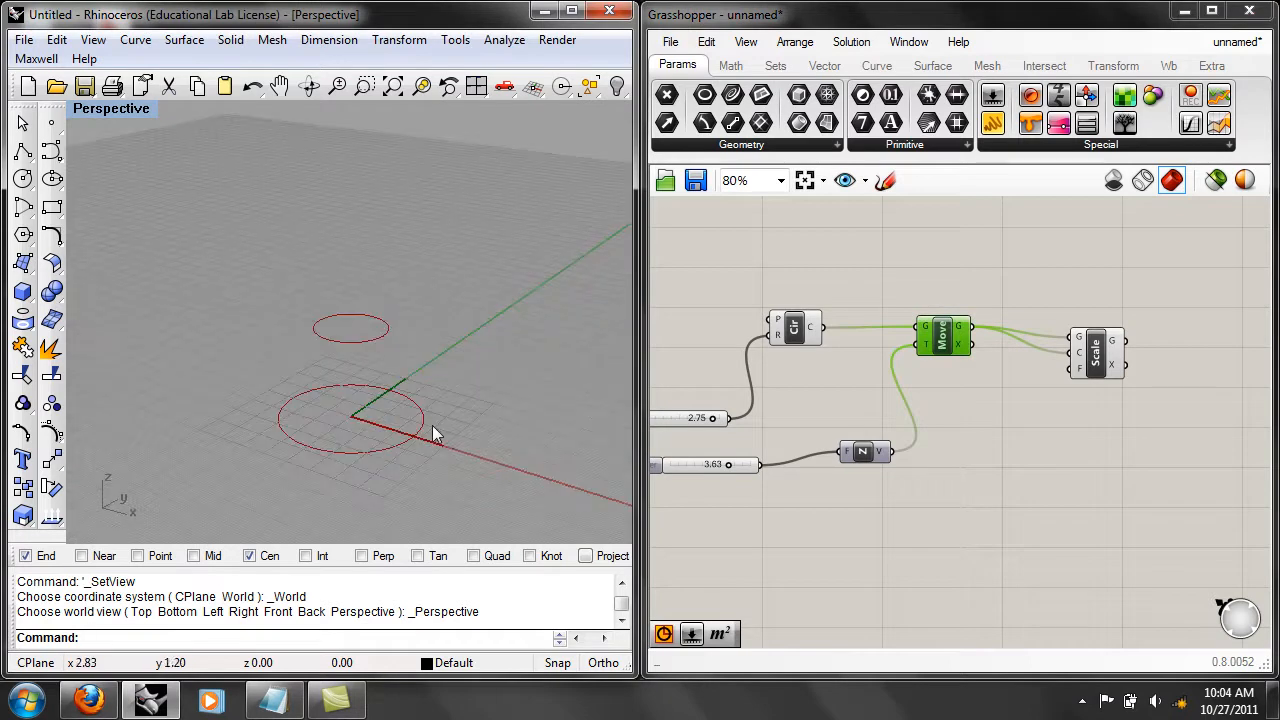
Duplicate the Unit Z slider and connect the copy to the Scale component's factor input.
right_drag(809, 454, 877, 426)
click(785, 443)
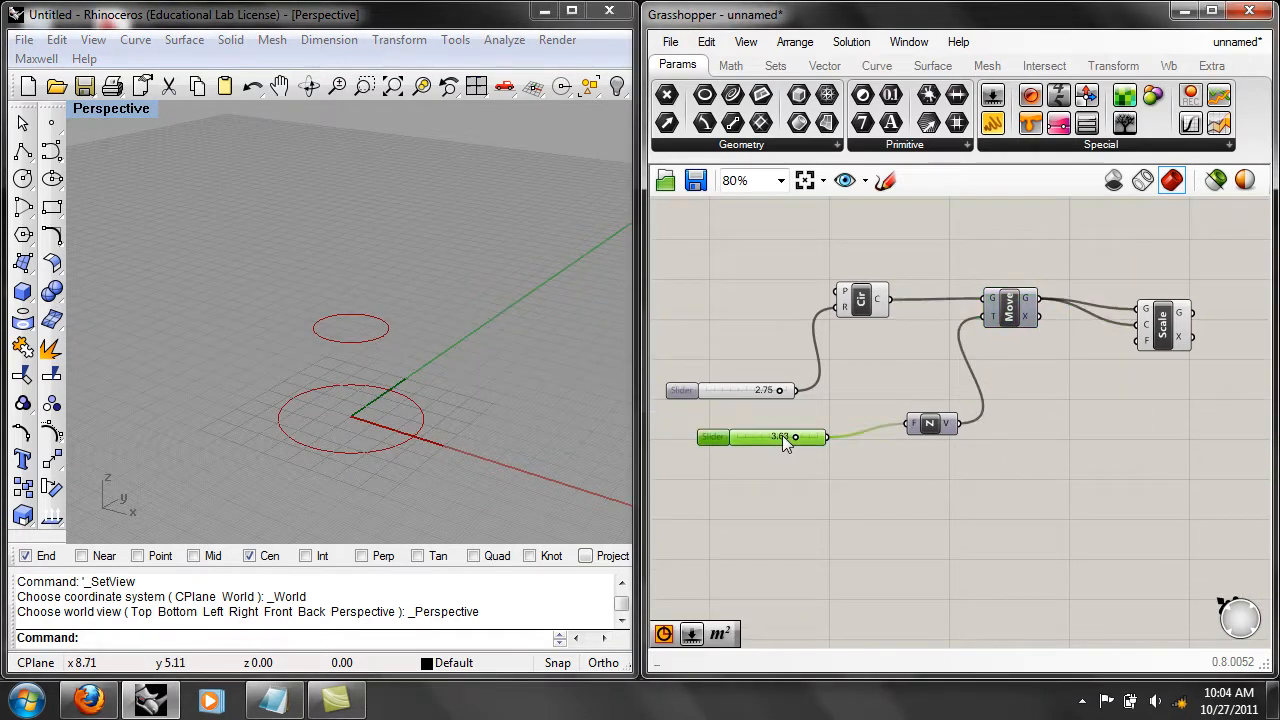
key(ctrl+c)
key(ctrl+v)
drag(786, 441, 1141, 341)
click(989, 486)
Limit the scale factor slider to a maximum of 1 and set its value to 0.76.
right_click(924, 489)
click(984, 539)
double_click(1060, 522)
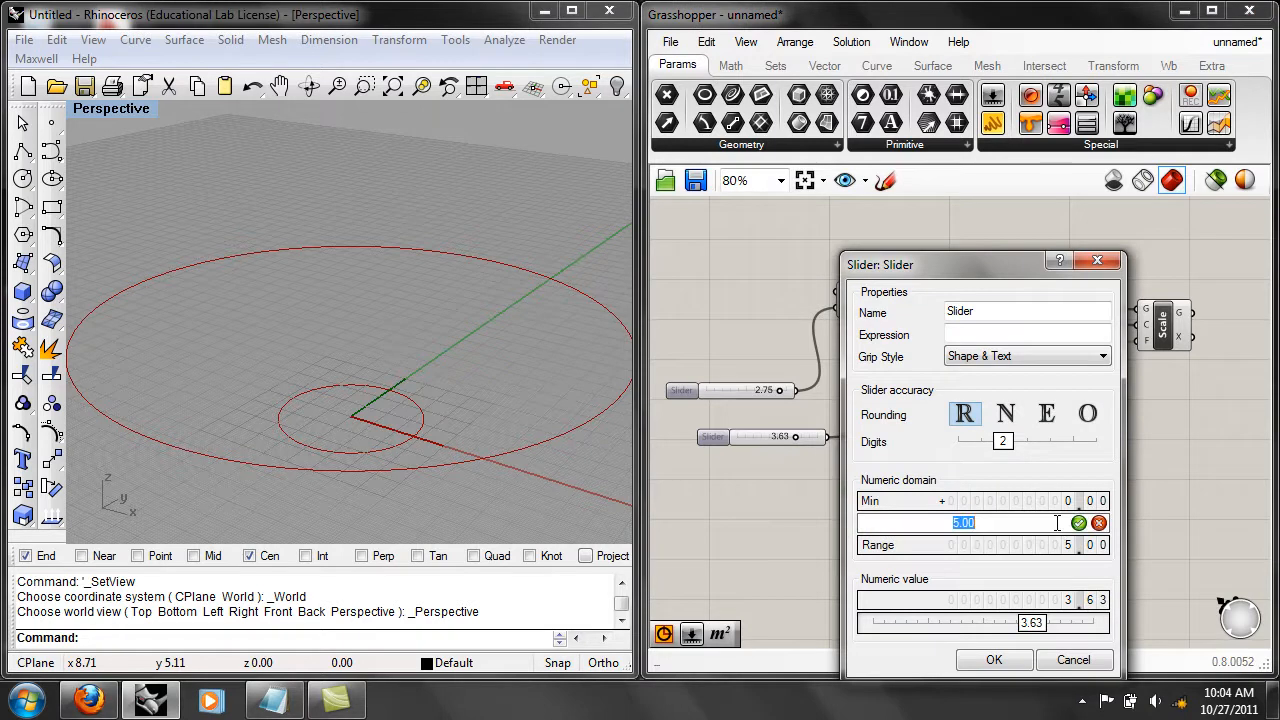
text(1)
click(1078, 522)
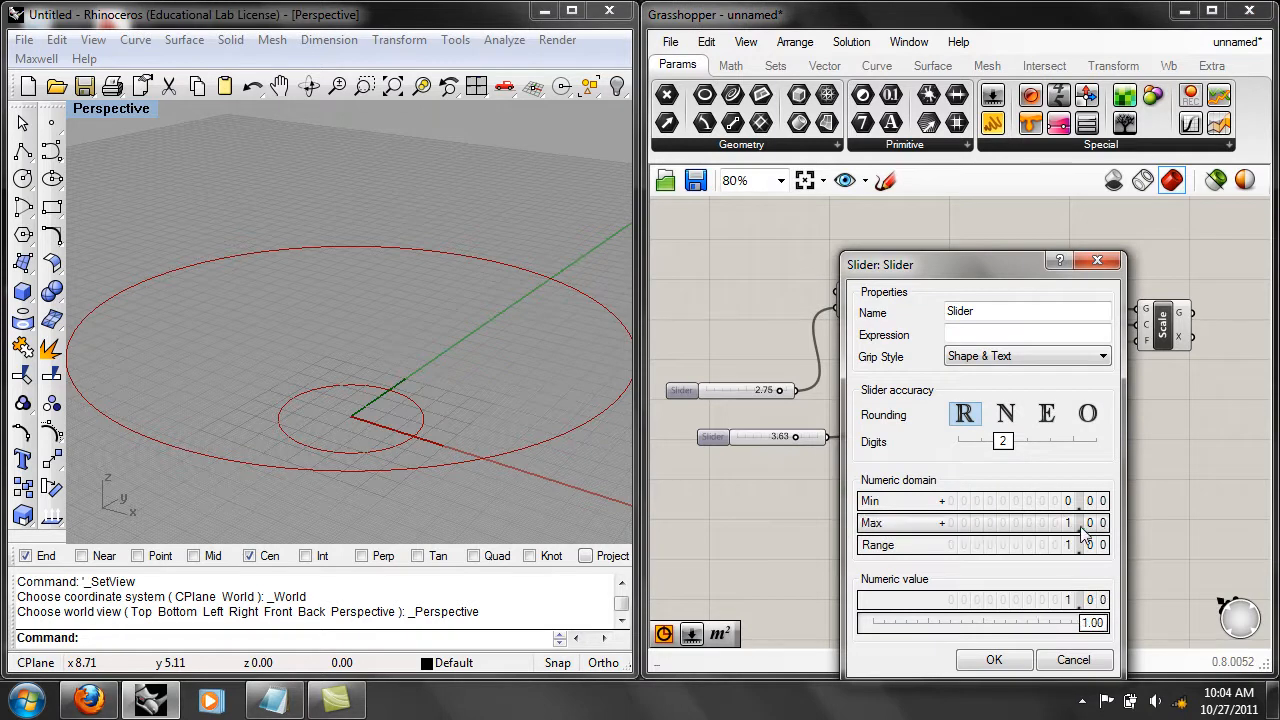
click(1008, 660)
mouse_move(963, 489)
mouse_down()
mouse_move(929, 486)
mouse_move(962, 484)
mouse_move(933, 484)
mouse_move(944, 485)
mouse_up()
click(1070, 510)
right_drag(1076, 510, 1063, 484)
Reposition the Unit Z component closer beneath Move and review the Circle, Move and Scale components in the chain.
drag(938, 413, 964, 386)
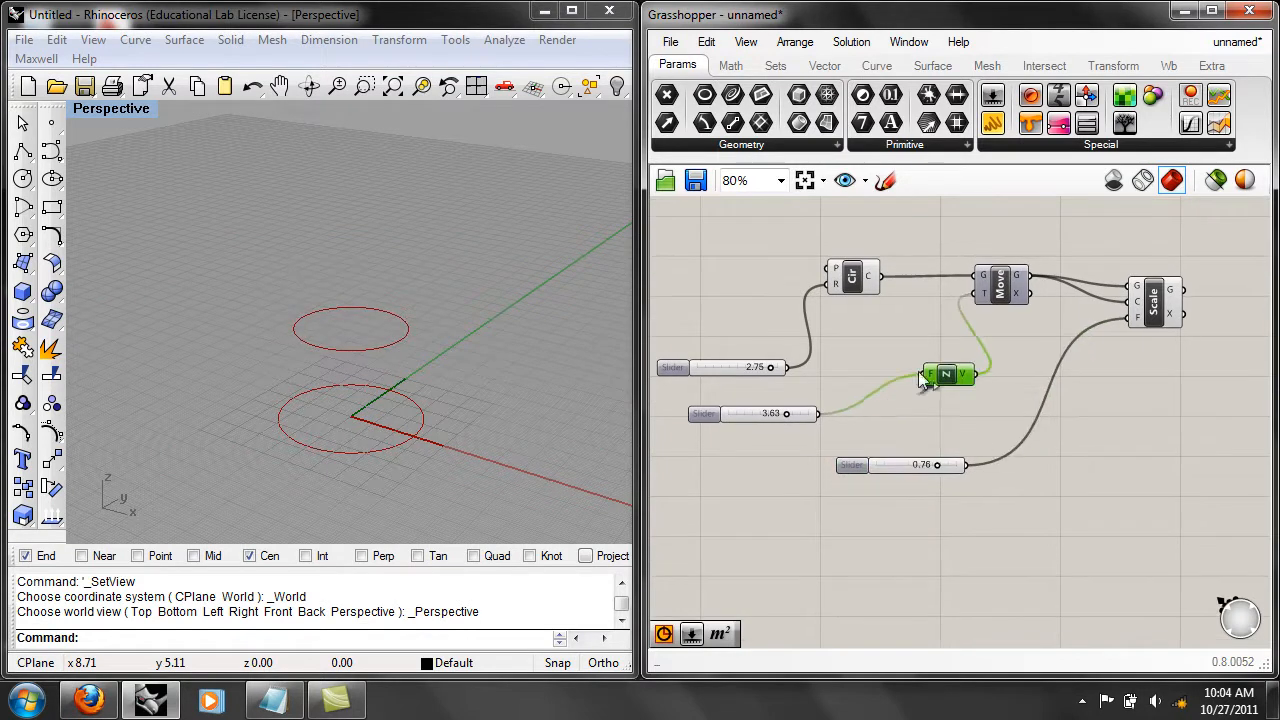
click(856, 279)
click(1005, 288)
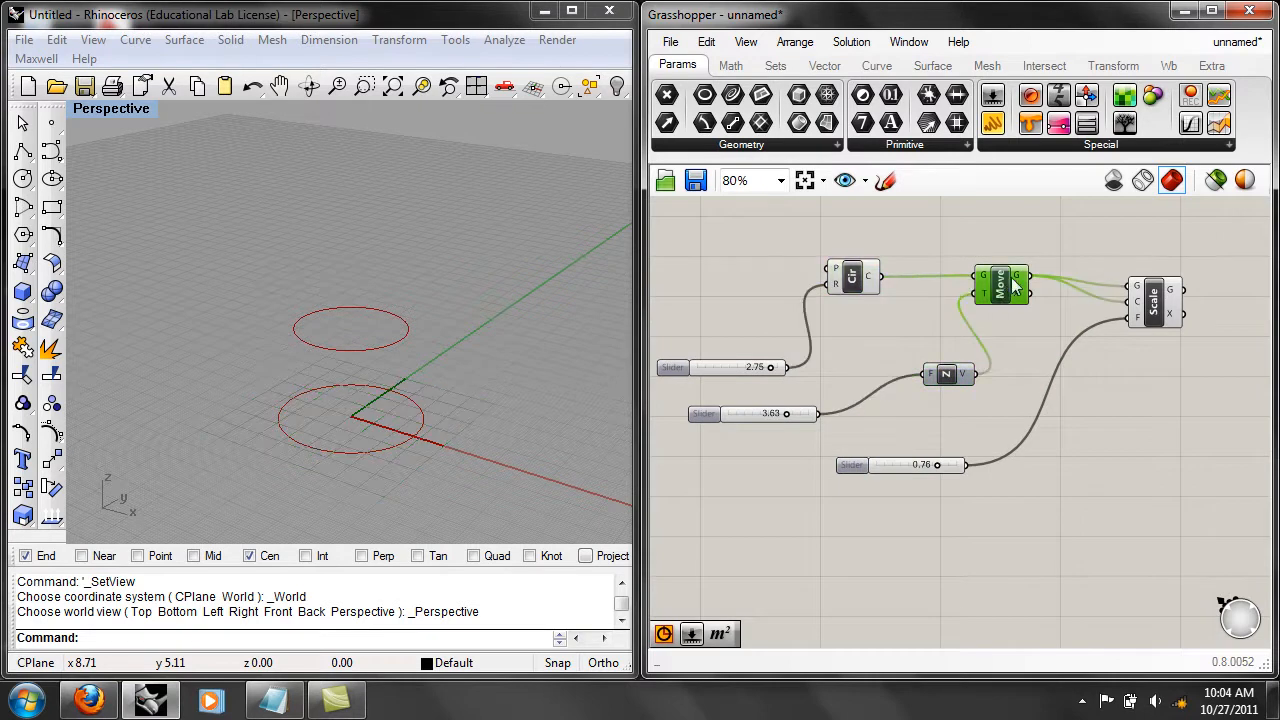
click(1155, 300)
click(1011, 398)
right_drag(1108, 388, 1000, 435)
right_drag(884, 392, 970, 388)
Copy and paste the Move component together with its Unit Z component and factor slider.
click(966, 338)
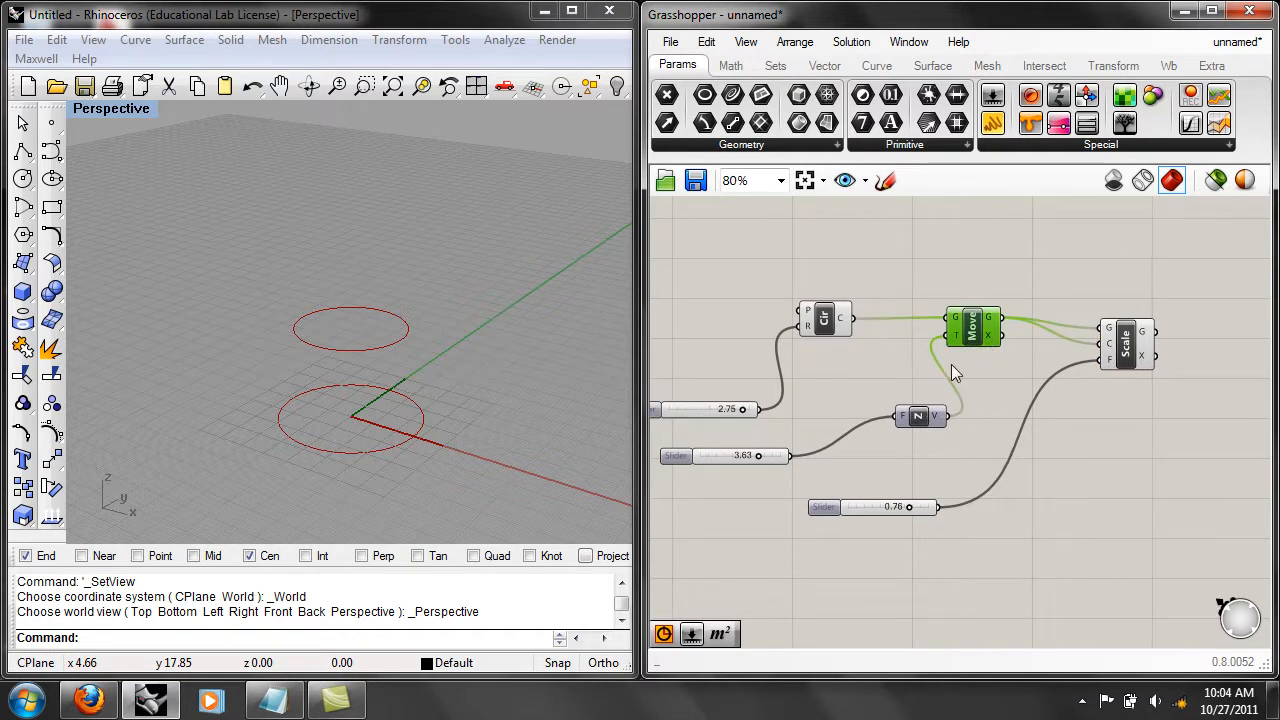
shift+click(921, 416)
shift+click(775, 456)
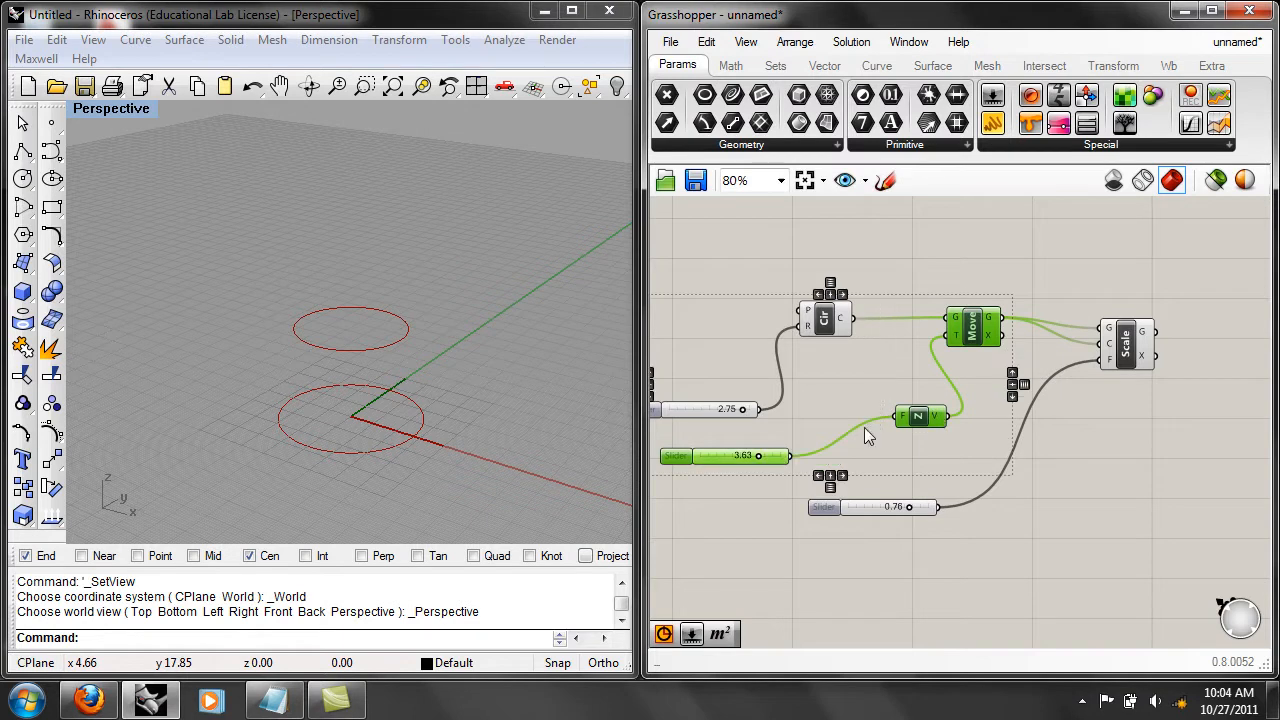
click(926, 364)
click(976, 322)
shift+click(921, 416)
shift+click(775, 456)
click(706, 41)
click(768, 149)
click(706, 42)
click(757, 175)
Place the pasted Move, Unit Z and slider group beyond the Scale component and deselect it.
right_drag(1089, 453, 945, 328)
drag(909, 285, 1208, 402)
right_drag(1111, 338, 1049, 329)
click(1052, 332)
drag(1113, 368, 1144, 276)
click(1060, 300)
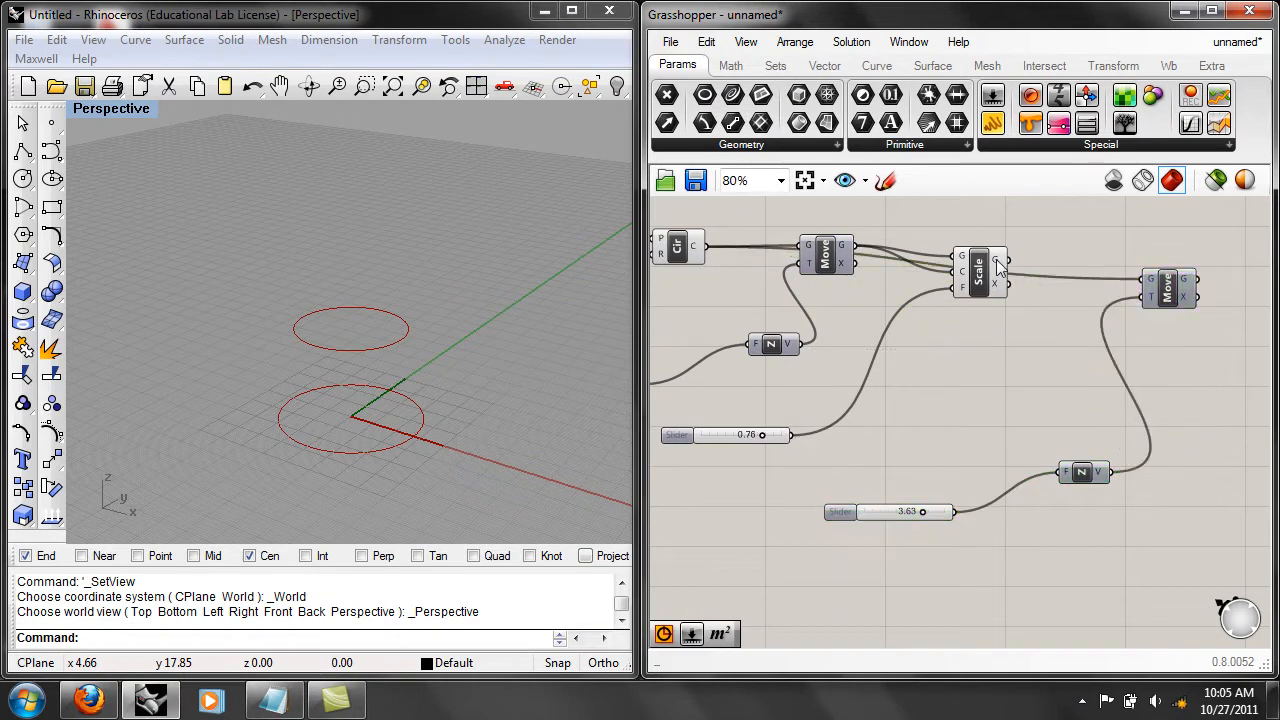
Connect Scale's geometry output to the copied Move's geometry input, replacing the Circle connection, and turn on that Move's preview.
right_drag(997, 266, 985, 310)
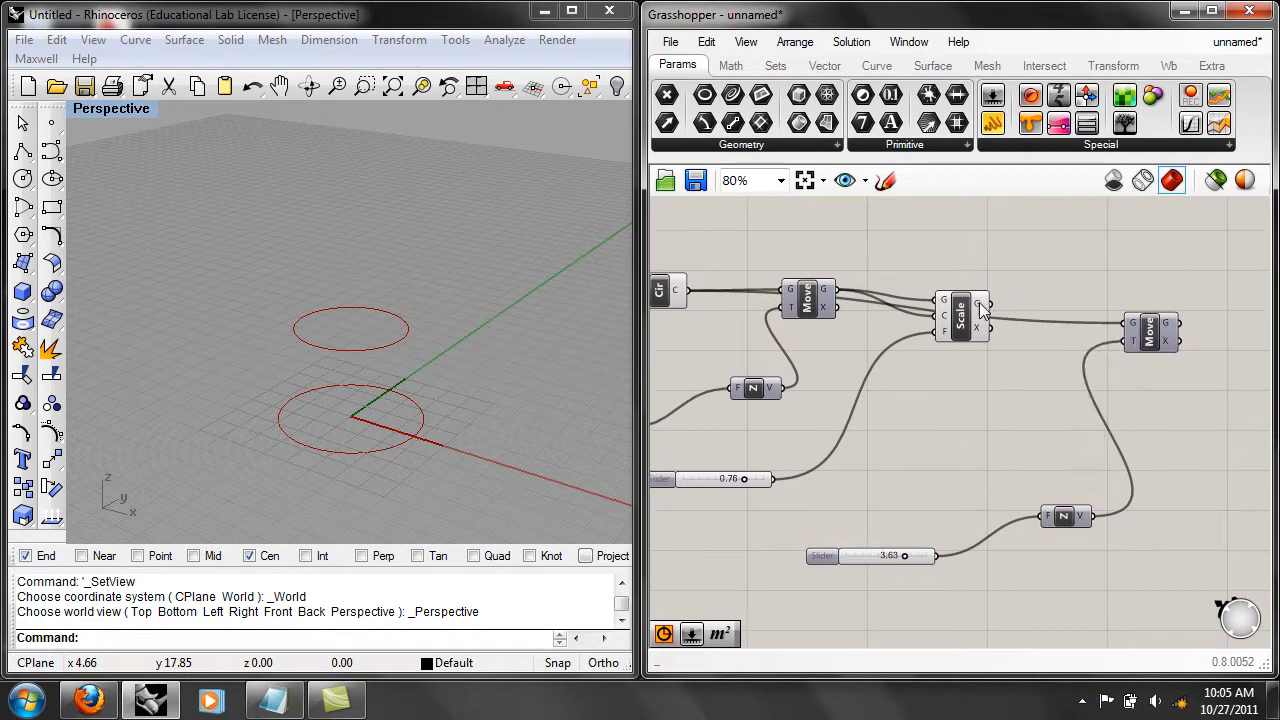
drag(986, 305, 1130, 328)
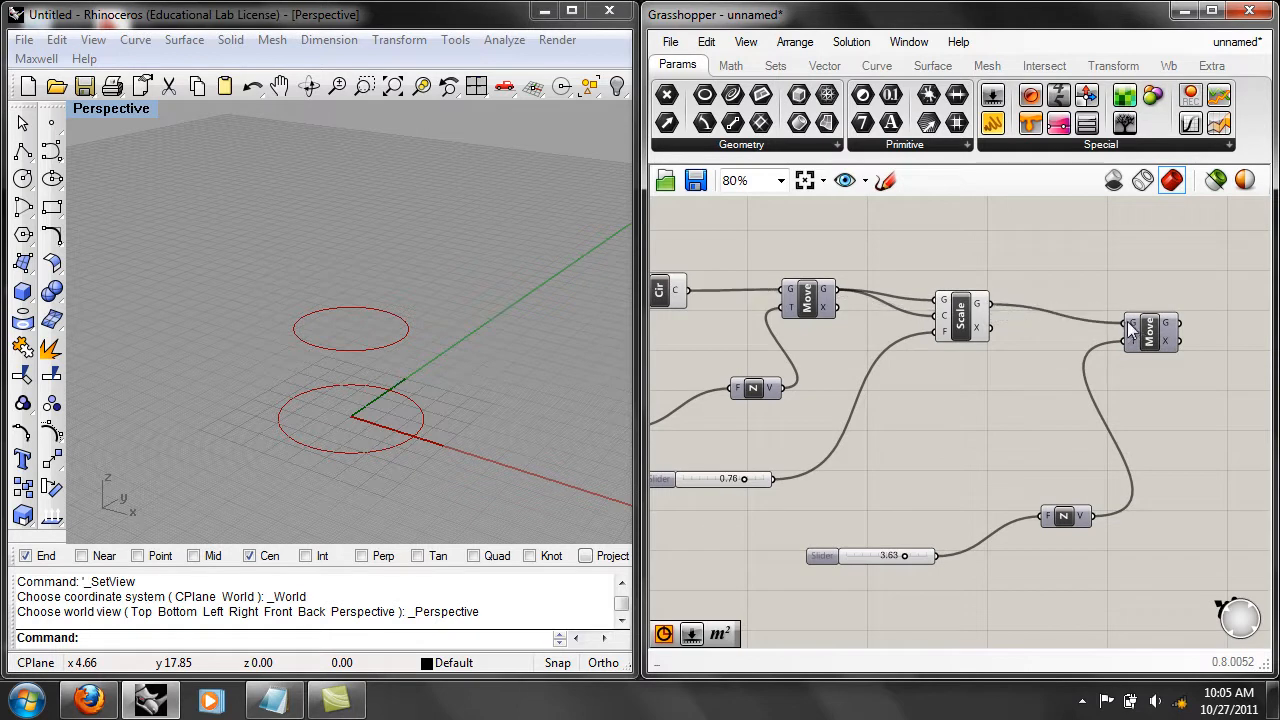
scroll(543, 320, down, 10)
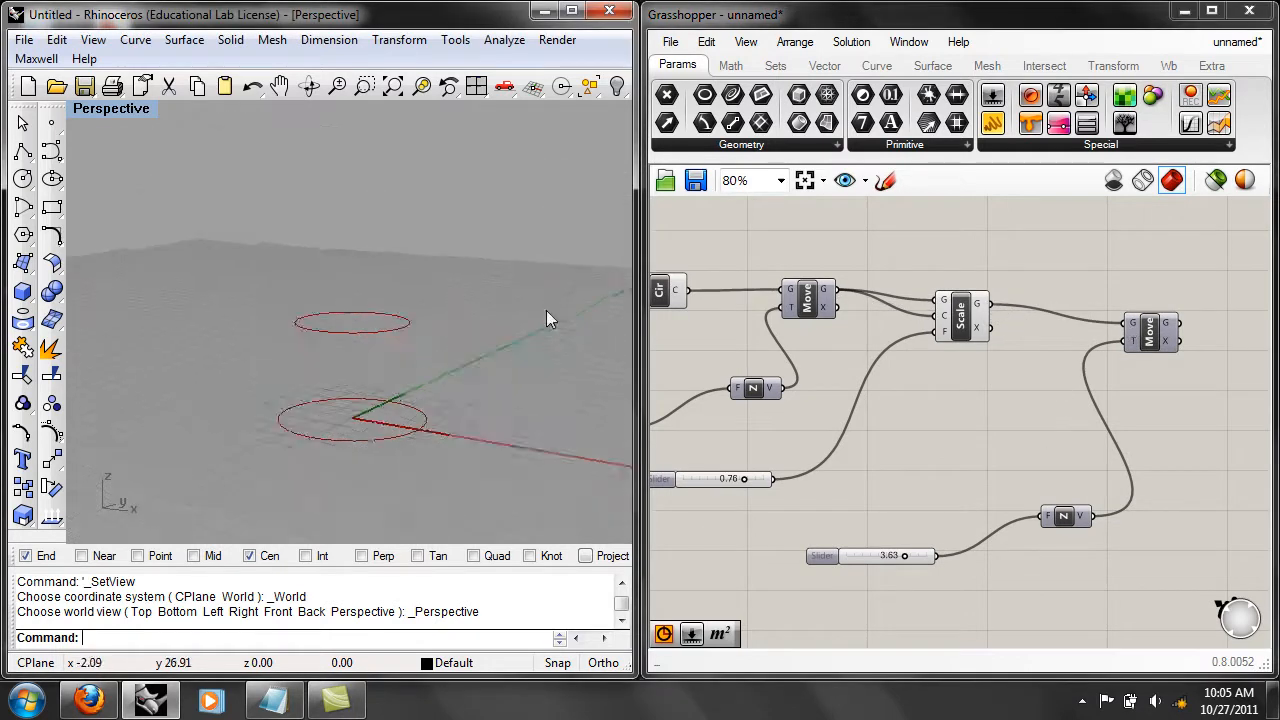
scroll(540, 320, up, 10)
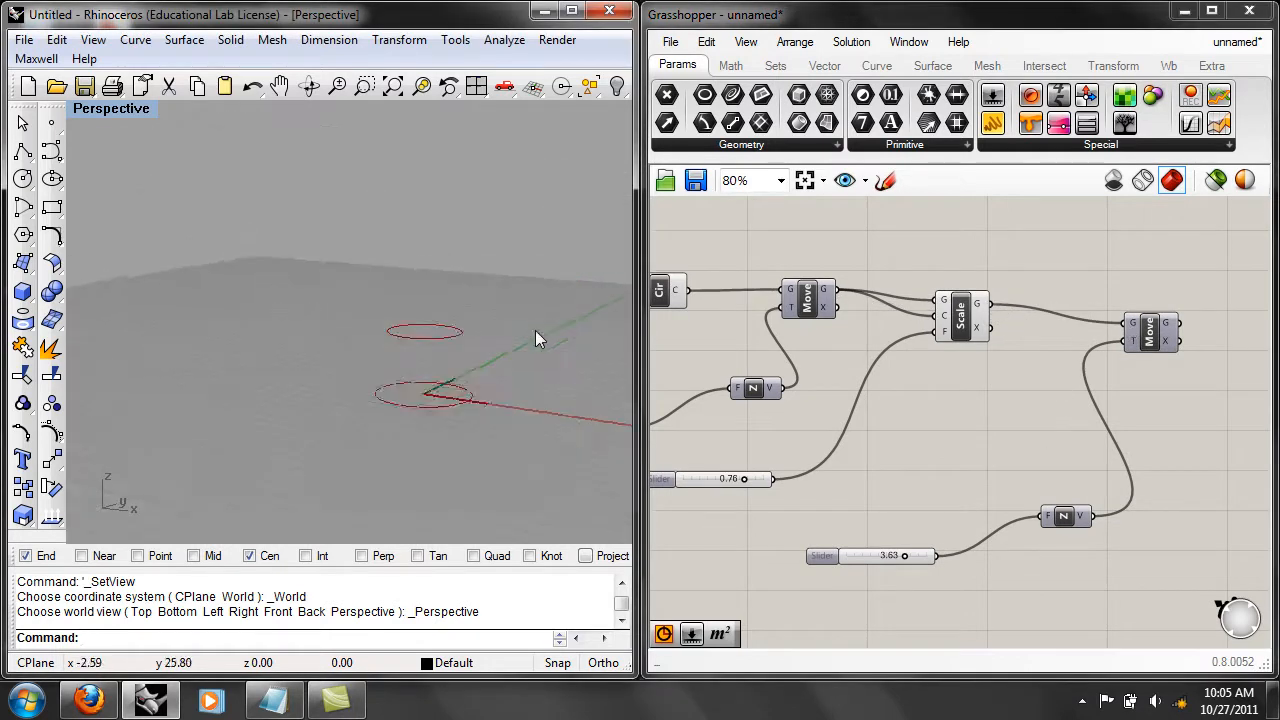
right_click(1152, 324)
click(1157, 350)
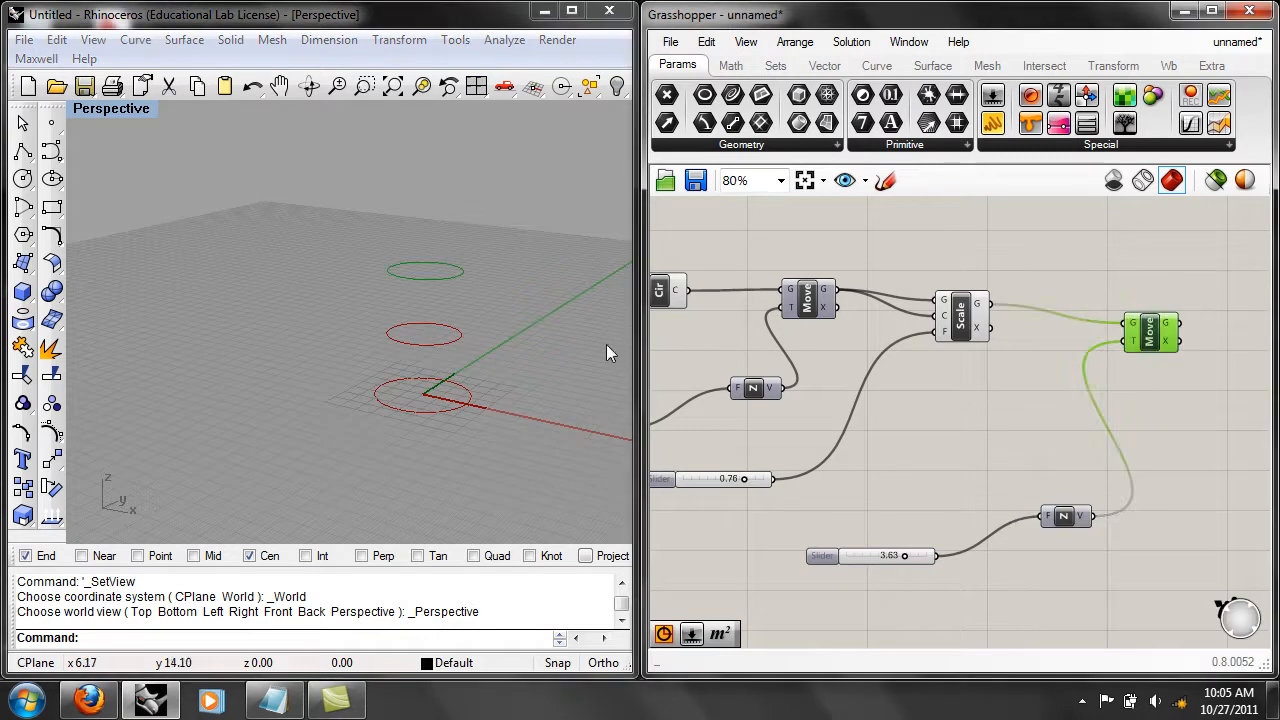
Set the second Unit Z slider to 5.00 and inspect the uppermost circle in the viewport.
drag(904, 555, 935, 537)
right_drag(407, 347, 403, 368)
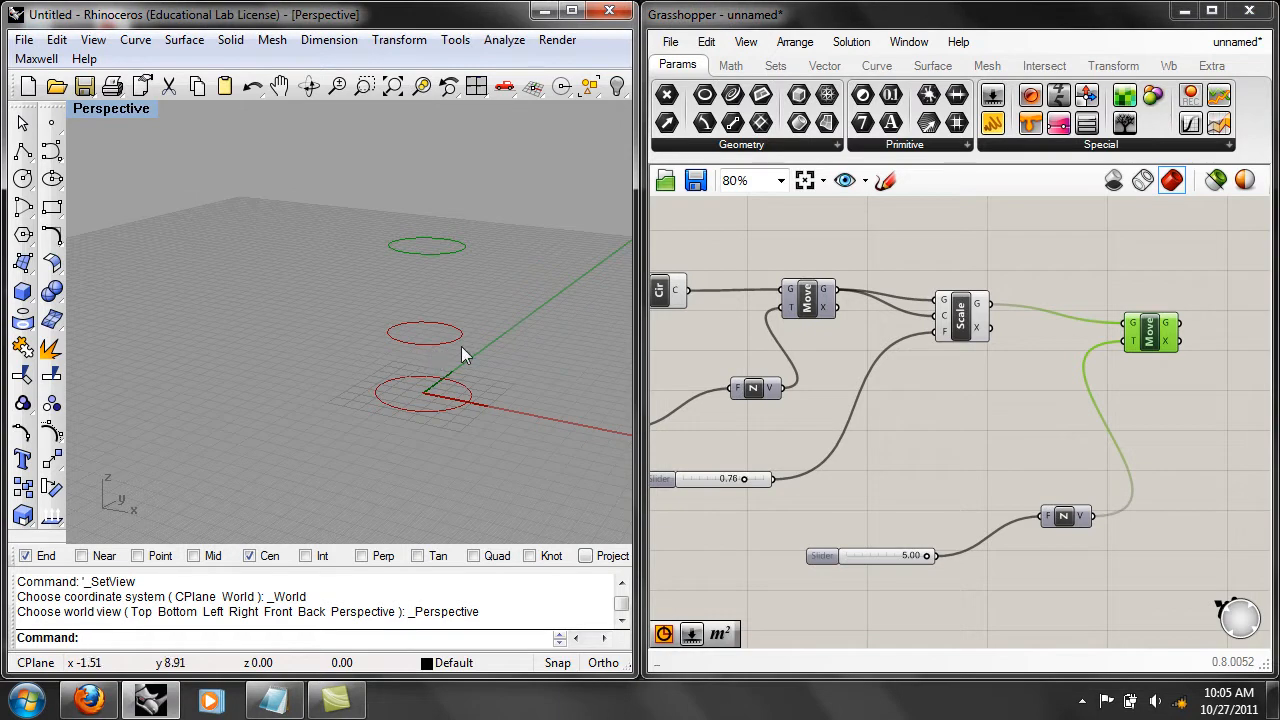
click(943, 397)
Raise the second Unit Z slider's maximum to 10.
right_drag(1001, 507, 1055, 495)
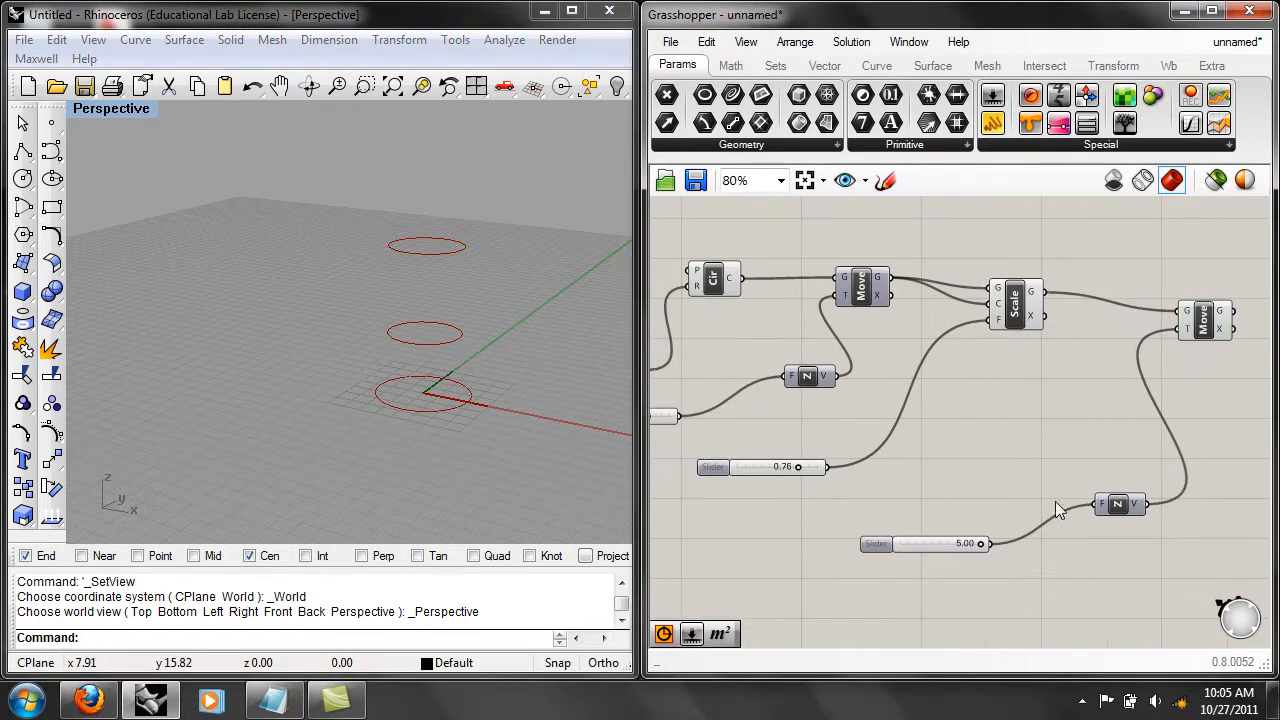
click(955, 543)
right_click(942, 544)
click(1005, 545)
double_click(1087, 522)
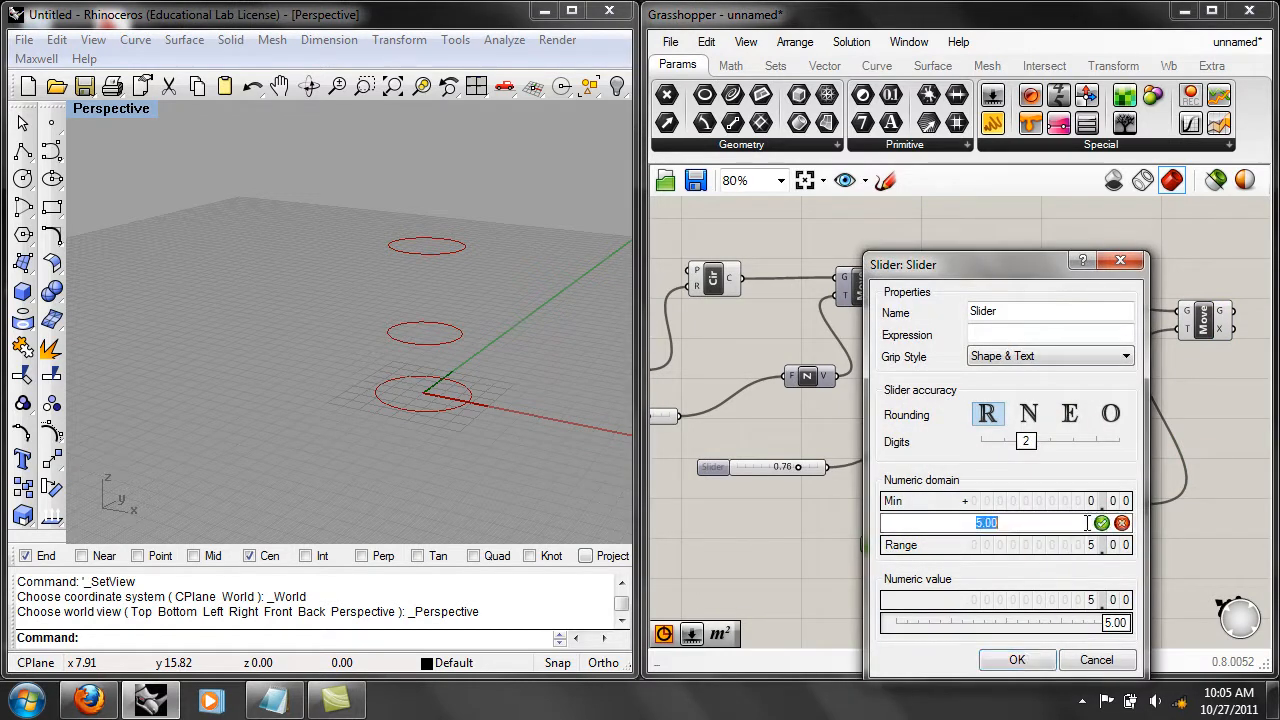
text(10)
click(1101, 523)
click(1016, 660)
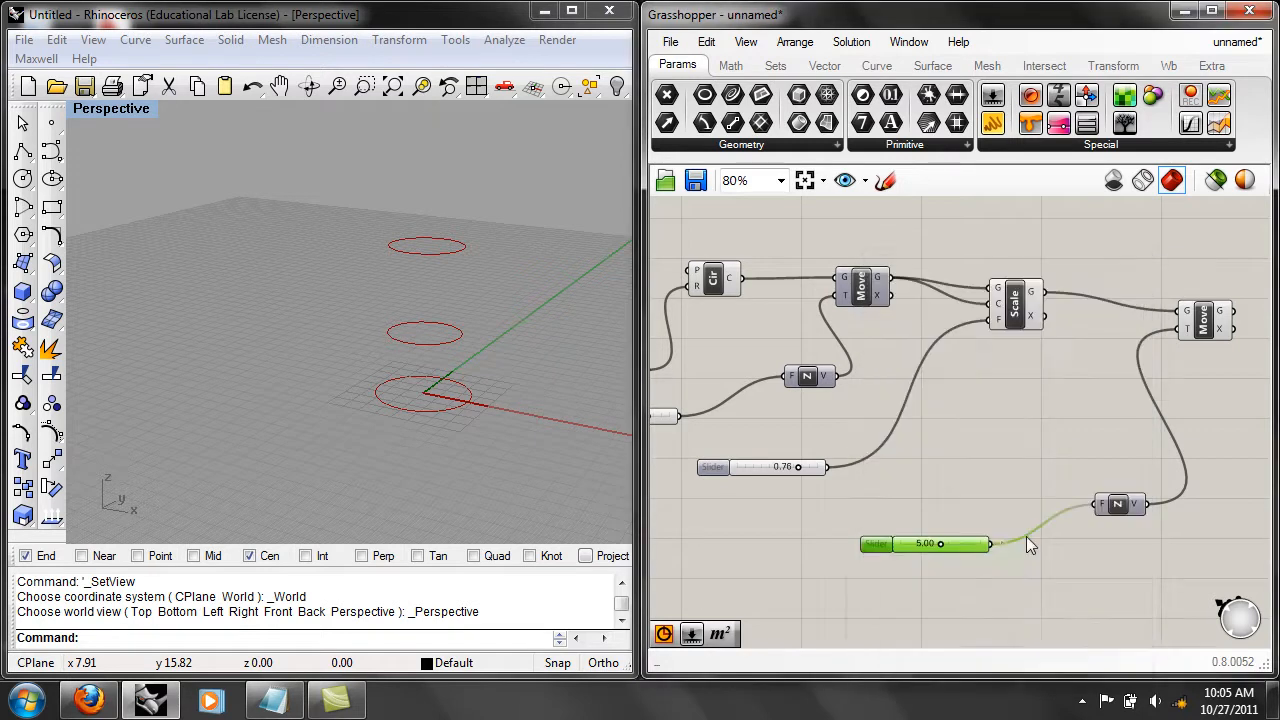
Set the second Unit Z slider to 10.00 and check the first Move and Scale components against their circles in the viewport.
right_drag(941, 543, 925, 571)
drag(925, 571, 972, 565)
right_drag(492, 284, 455, 302)
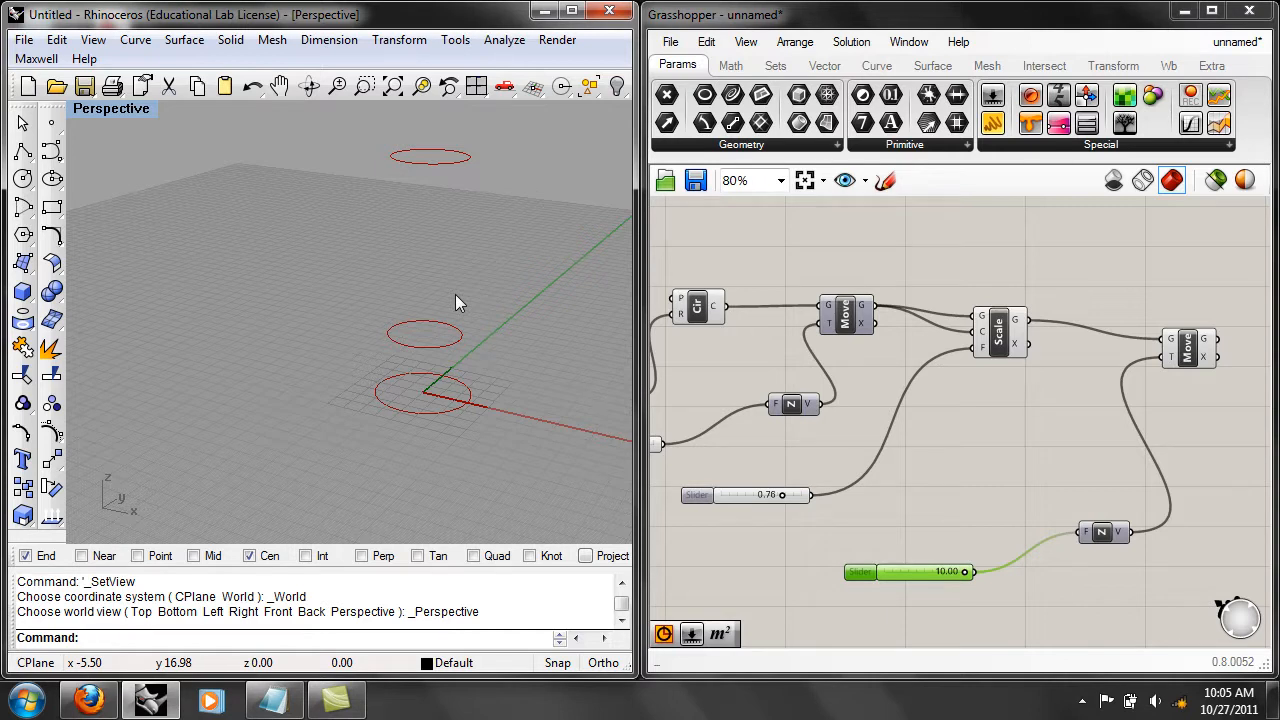
right_drag(734, 320, 769, 320)
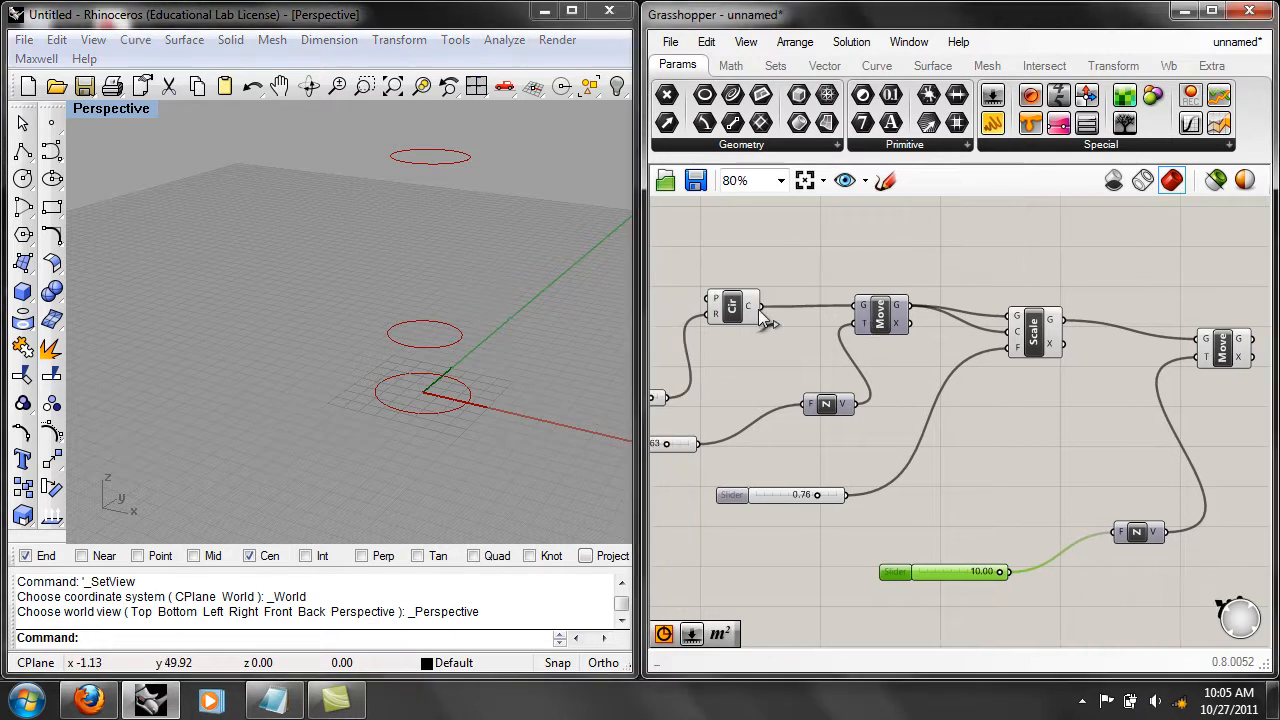
click(870, 318)
click(1038, 334)
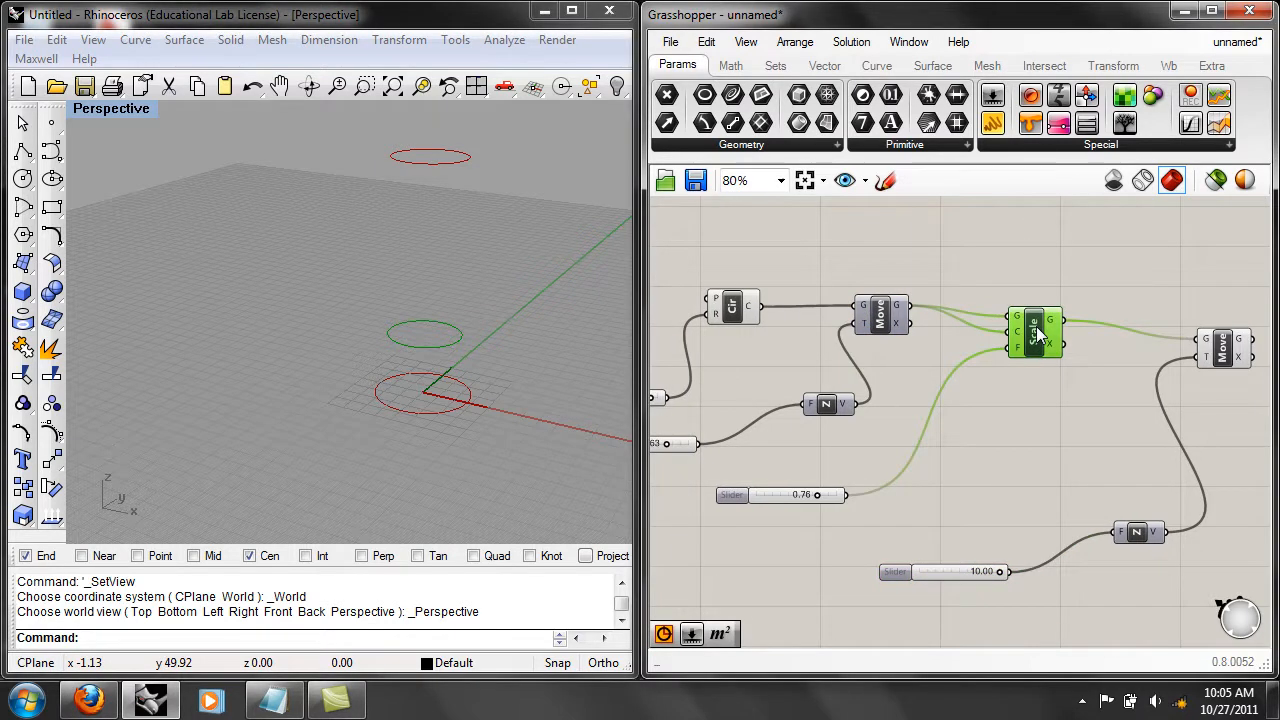
Stack the four sliders in one column ahead of the Circle component and distribute them evenly in the vertical direction.
right_drag(928, 345, 1064, 346)
drag(903, 502, 716, 438)
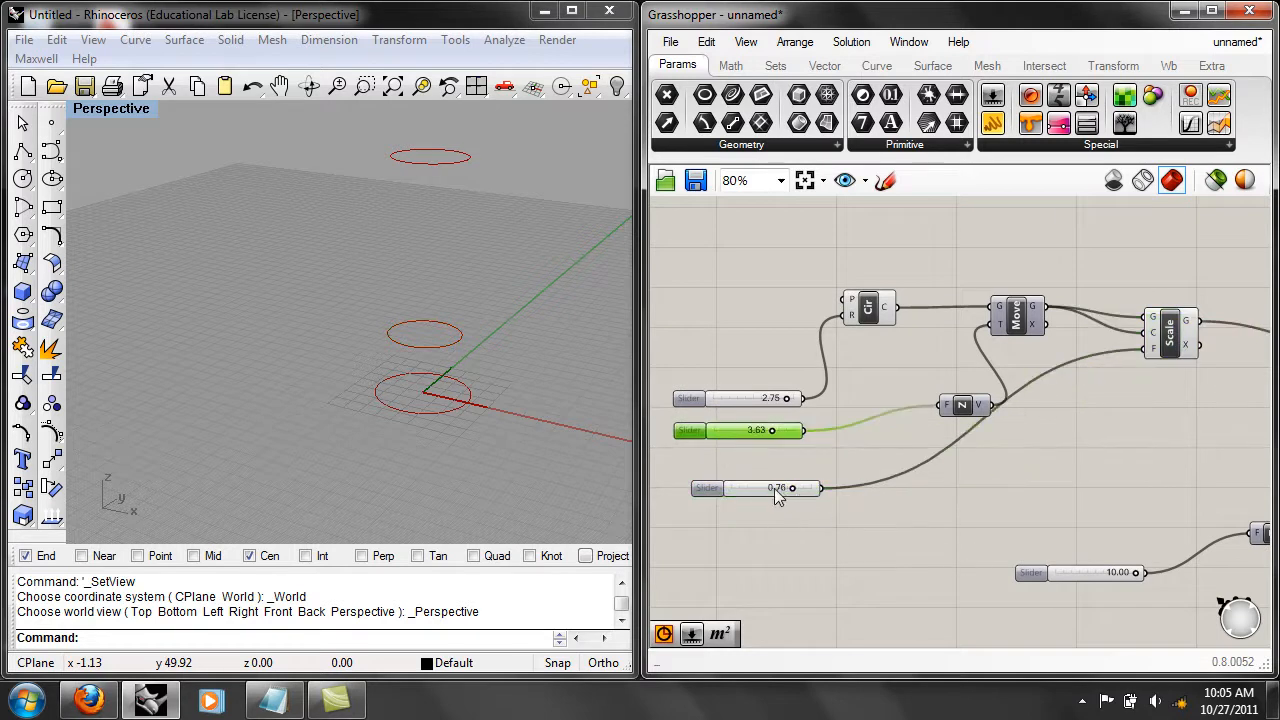
drag(782, 497, 760, 455)
drag(1065, 570, 726, 479)
drag(829, 610, 728, 400)
right_drag(728, 400, 798, 378)
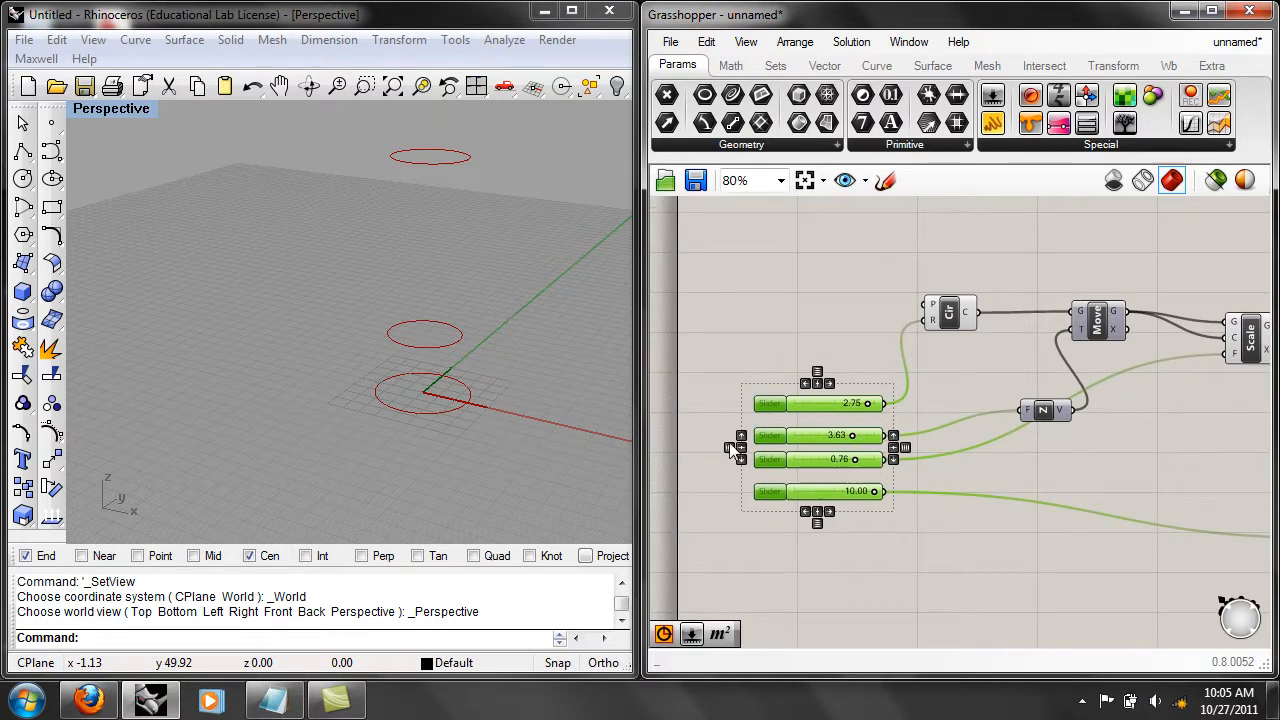
click(818, 373)
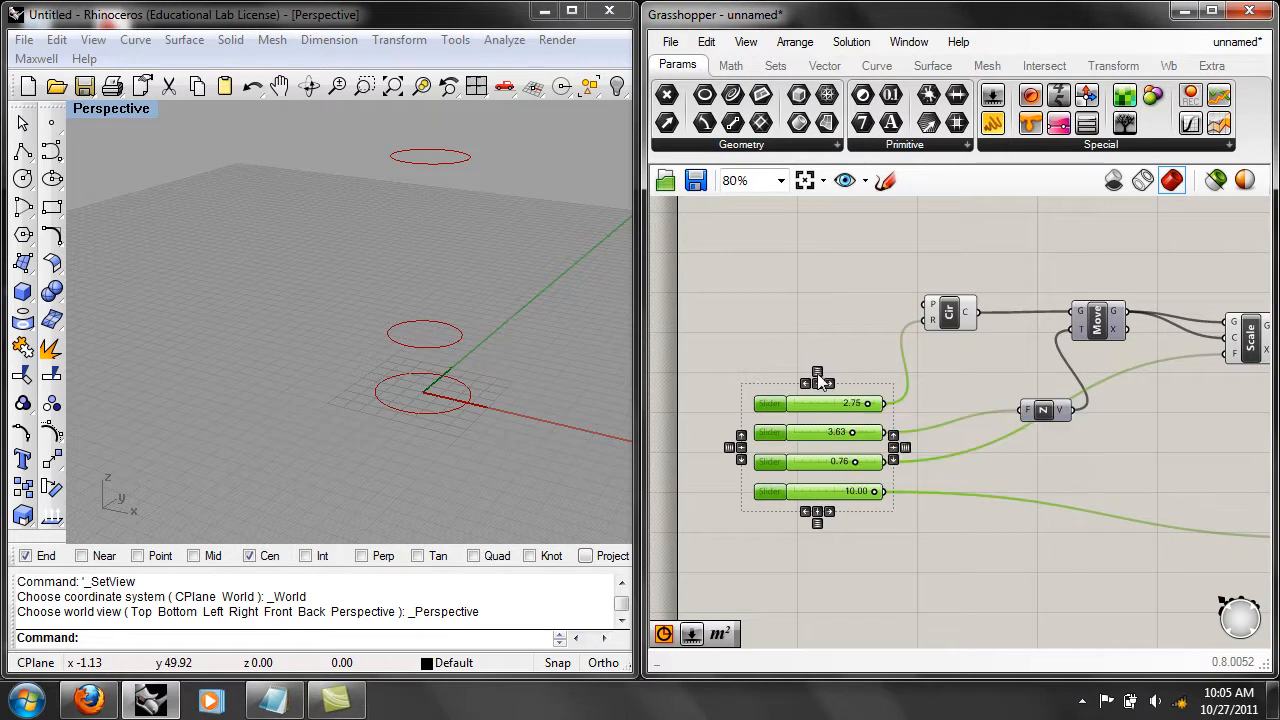
click(843, 358)
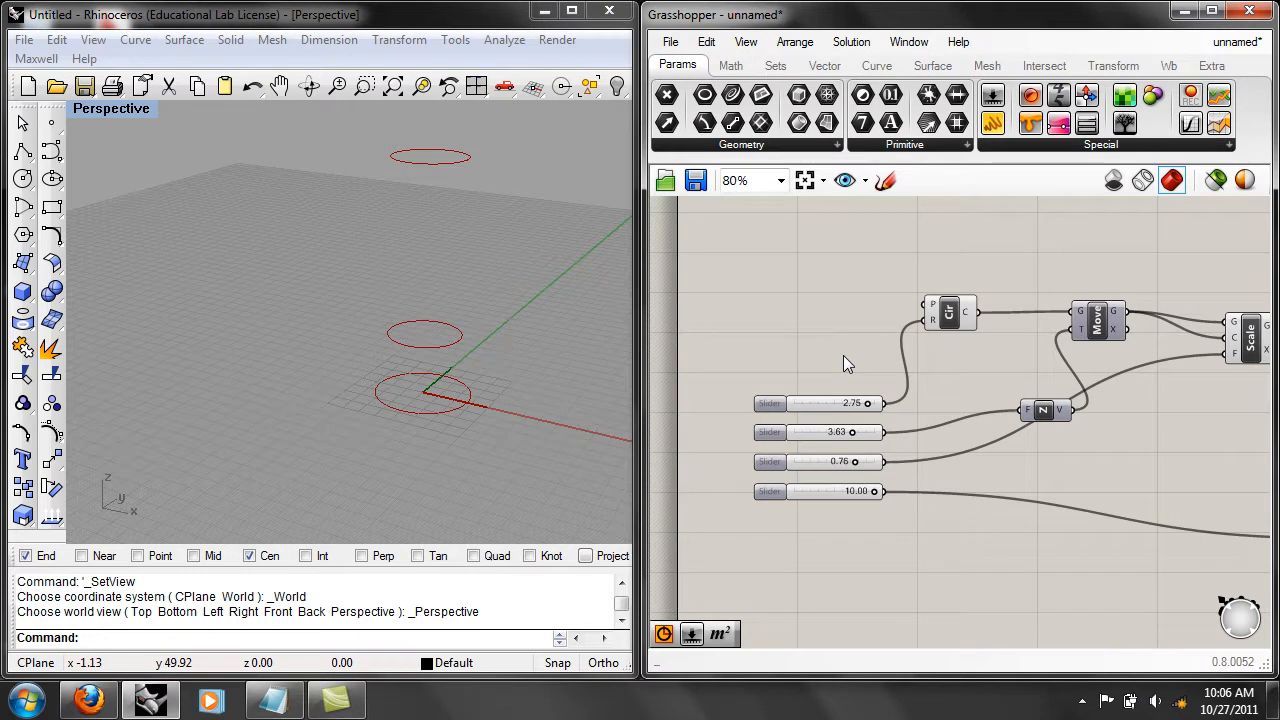
Try the circle radius slider at 2.26 and 2.30, selecting the Circle component to check its base circle.
right_drag(882, 362, 816, 374)
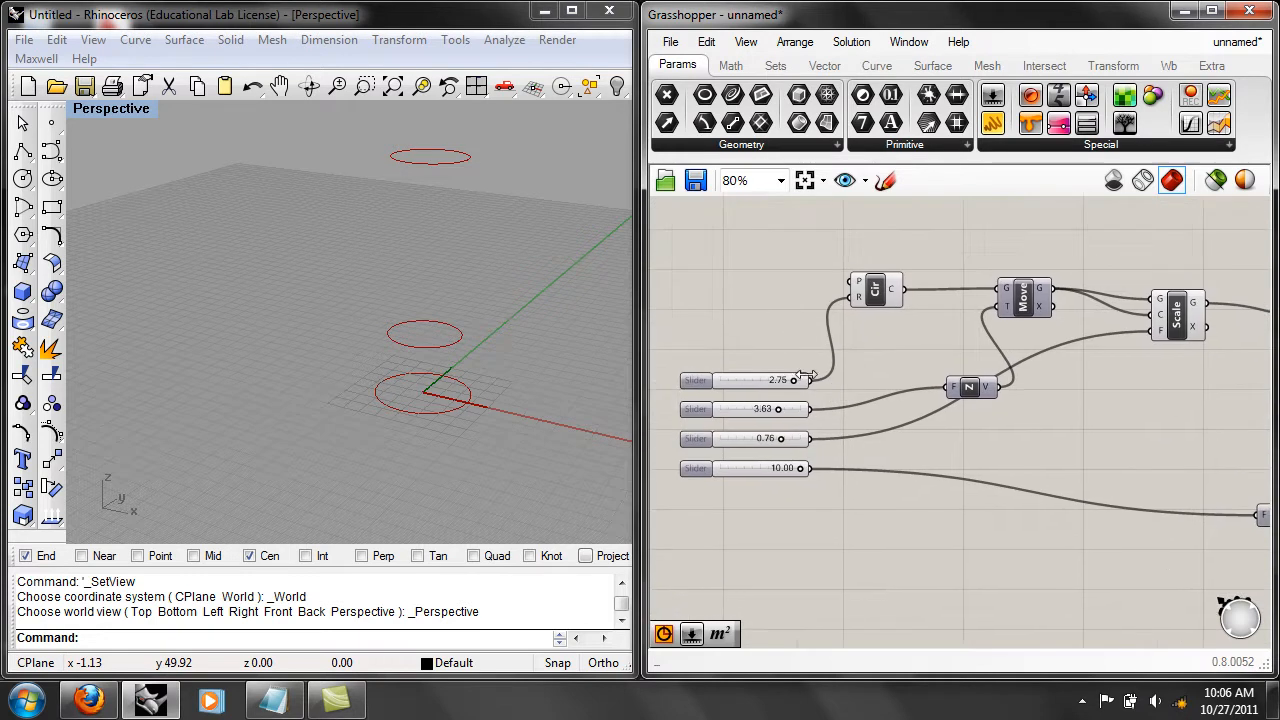
mouse_move(795, 381)
mouse_down()
mouse_move(764, 381)
mouse_move(783, 372)
mouse_up()
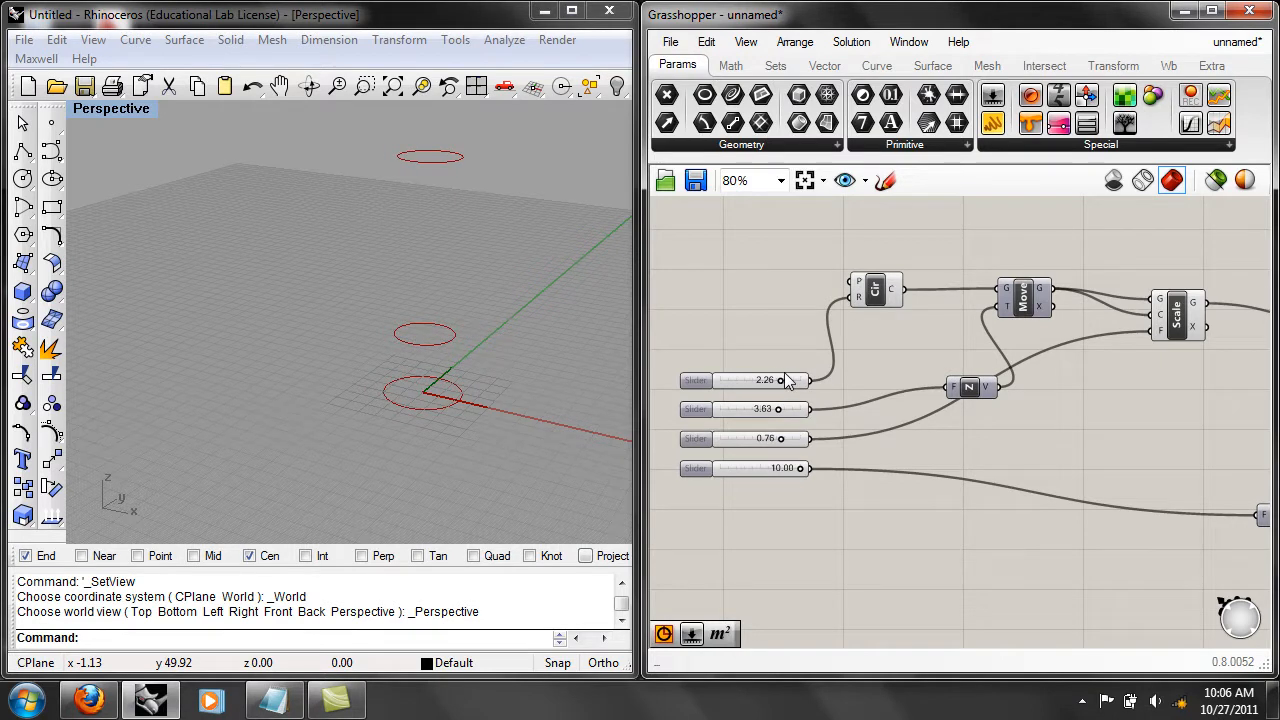
click(781, 378)
click(880, 285)
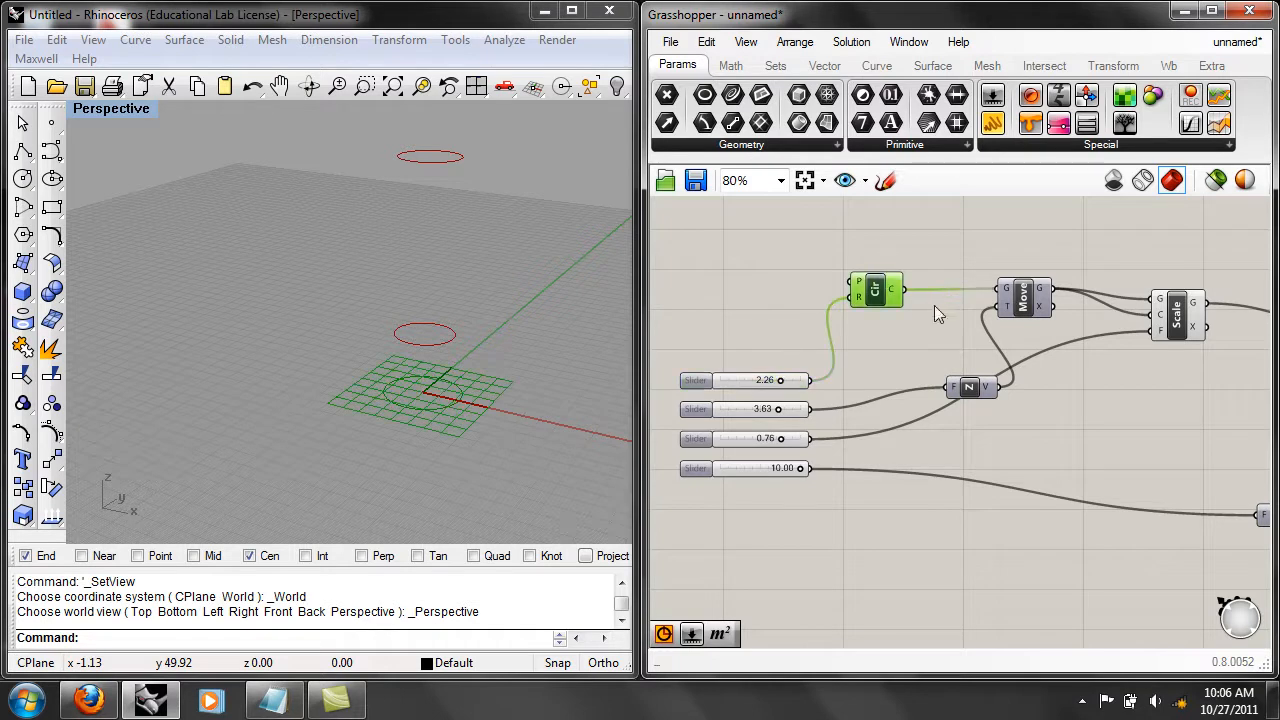
right_drag(1221, 364, 1102, 401)
right_drag(893, 441, 1179, 473)
click(912, 418)
click(942, 356)
right_drag(934, 429, 985, 389)
mouse_move(903, 399)
mouse_down()
mouse_move(875, 399)
mouse_move(908, 399)
mouse_up()
click(973, 432)
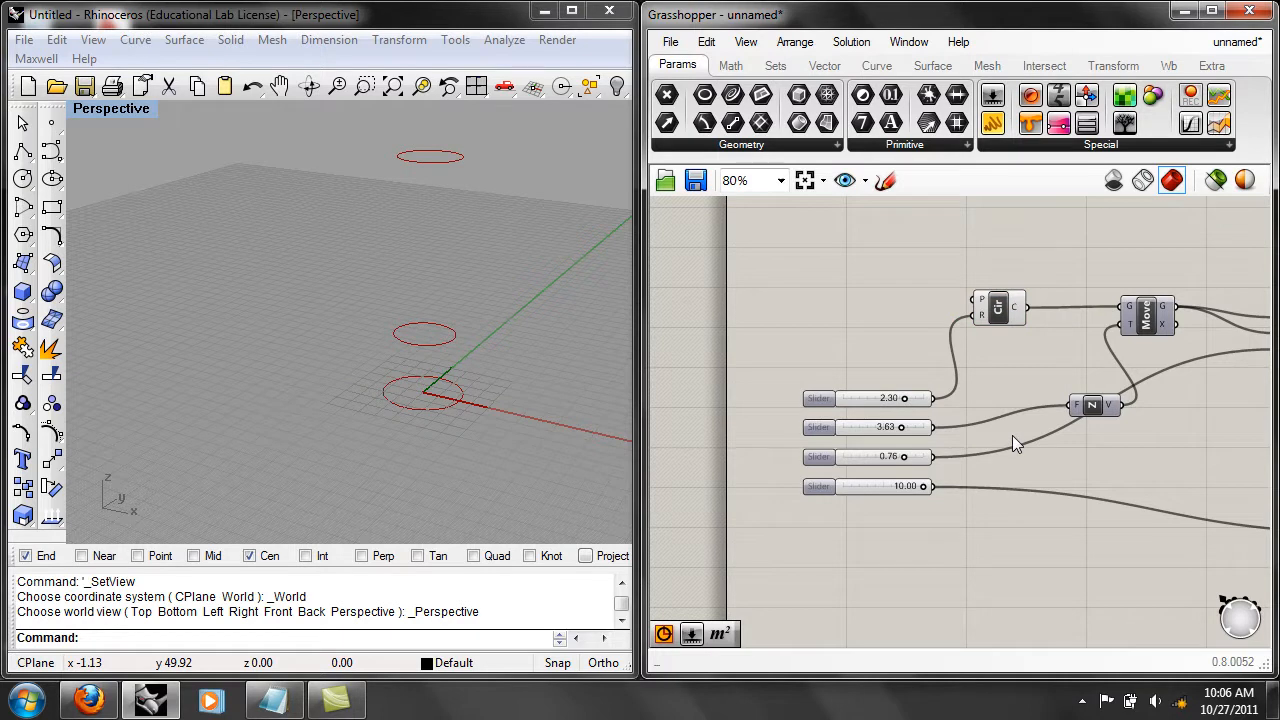
Reposition the Scale component lower on the canvas, beyond and below the first Move component.
right_drag(1032, 467, 909, 453)
scroll(990, 450, down, 1)
drag(1110, 350, 1057, 428)
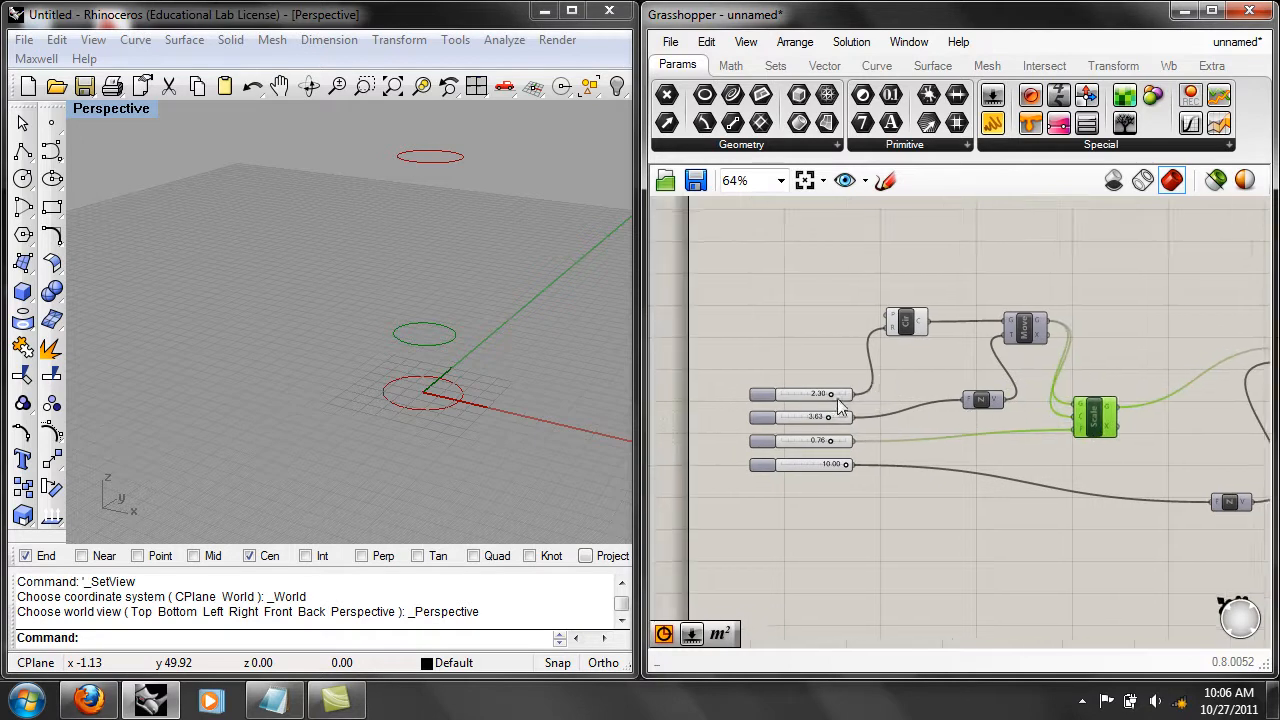
Set the circle radius slider to 2.53, the first Unit Z slider to 5.00 and the scale factor slider to 0.57.
scroll(876, 390, up, 1)
mouse_move(845, 391)
mouse_down()
mouse_move(812, 393)
mouse_move(842, 391)
mouse_up()
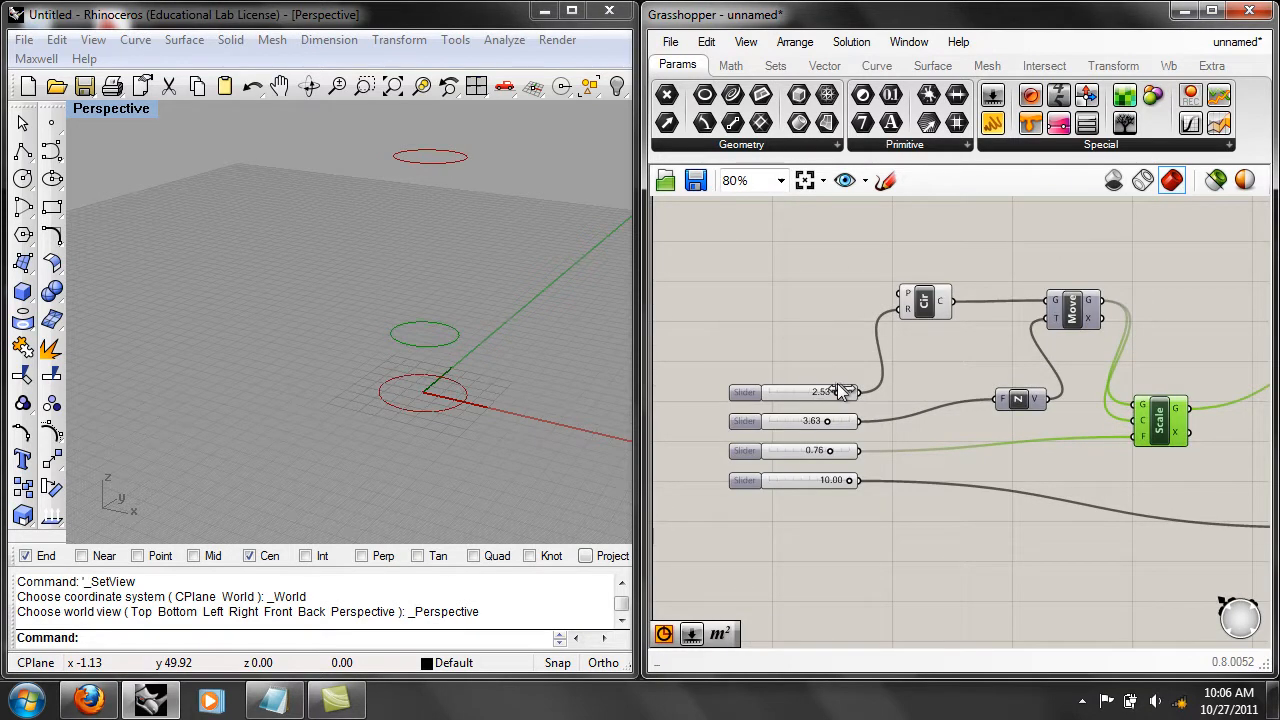
right_drag(801, 387, 795, 362)
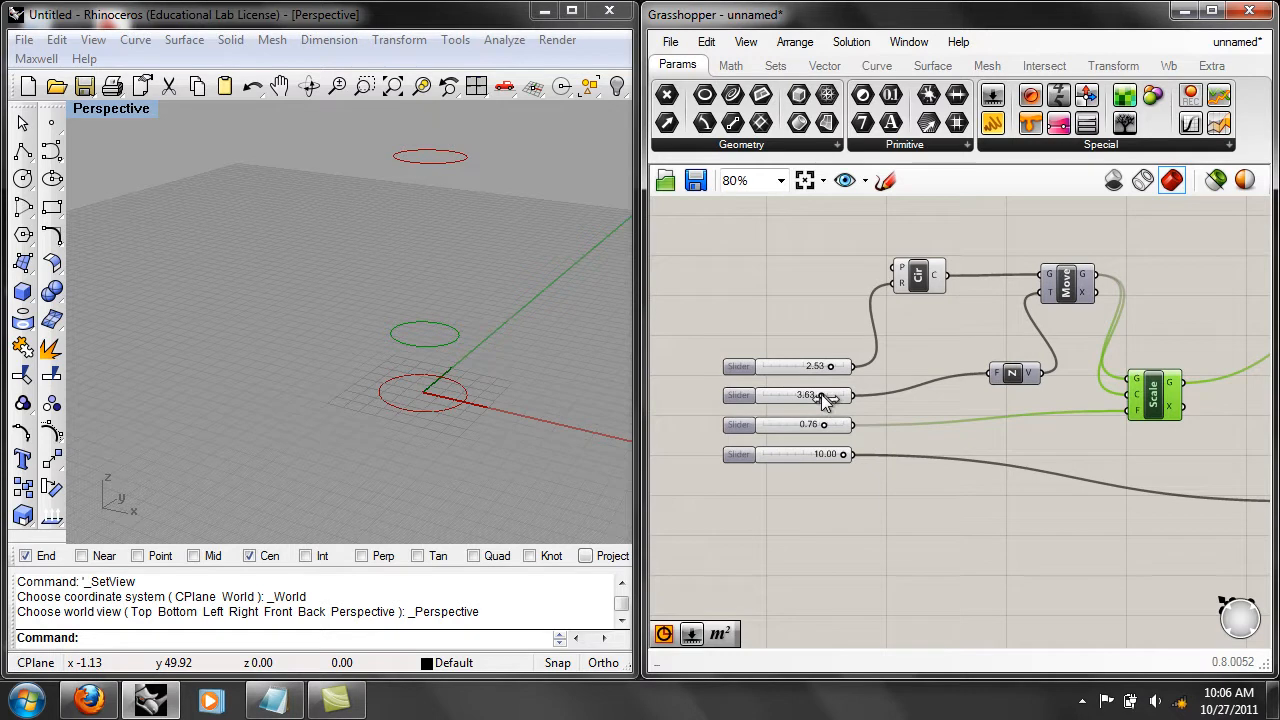
drag(823, 397, 855, 395)
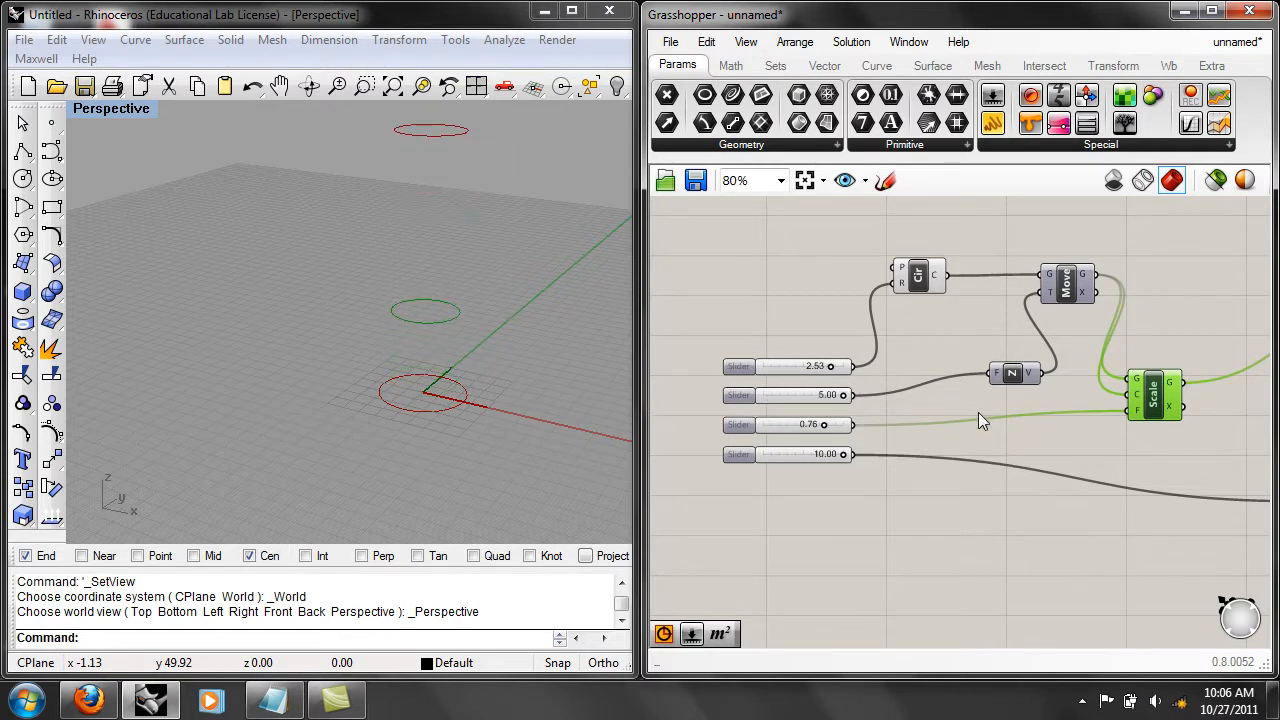
right_drag(978, 416, 857, 428)
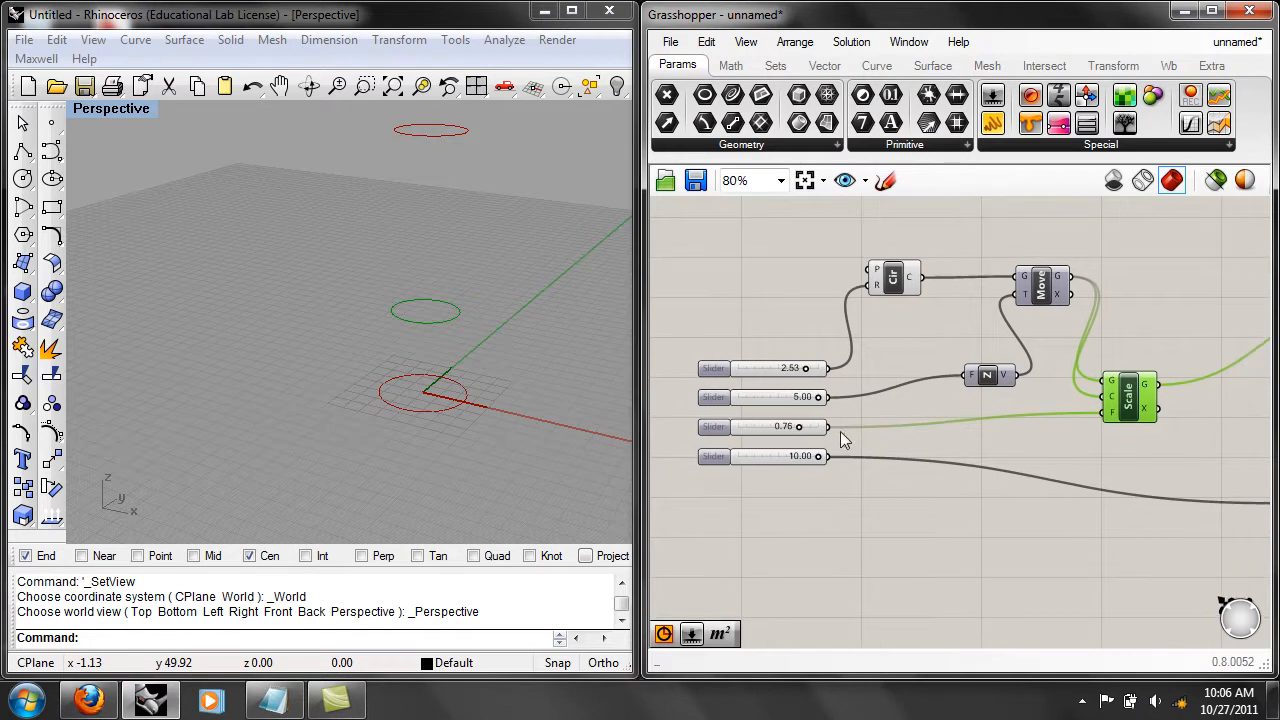
mouse_move(799, 427)
mouse_down()
mouse_move(823, 424)
mouse_move(786, 423)
mouse_up()
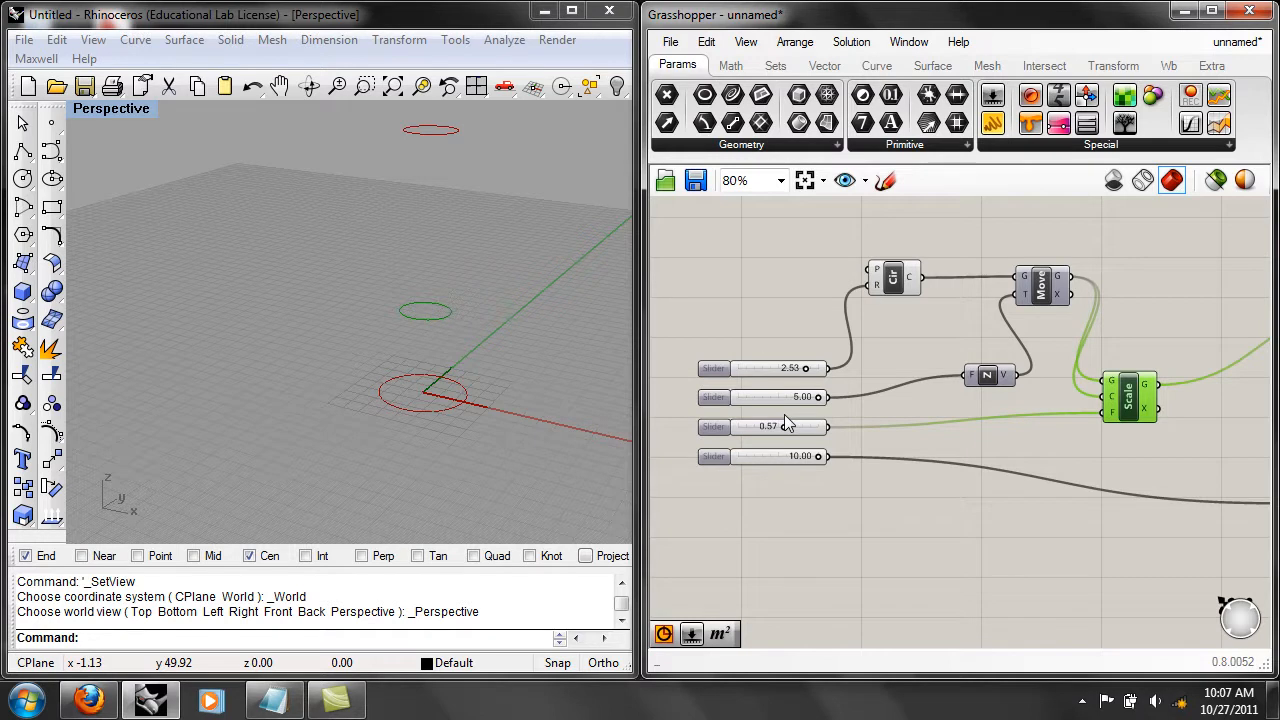
Tidy the definition by bringing the second Move closer to Scale and placing the second Unit Z directly beneath Scale.
scroll(1150, 432, down, 1)
right_drag(1143, 460, 1084, 448)
drag(1190, 362, 1084, 340)
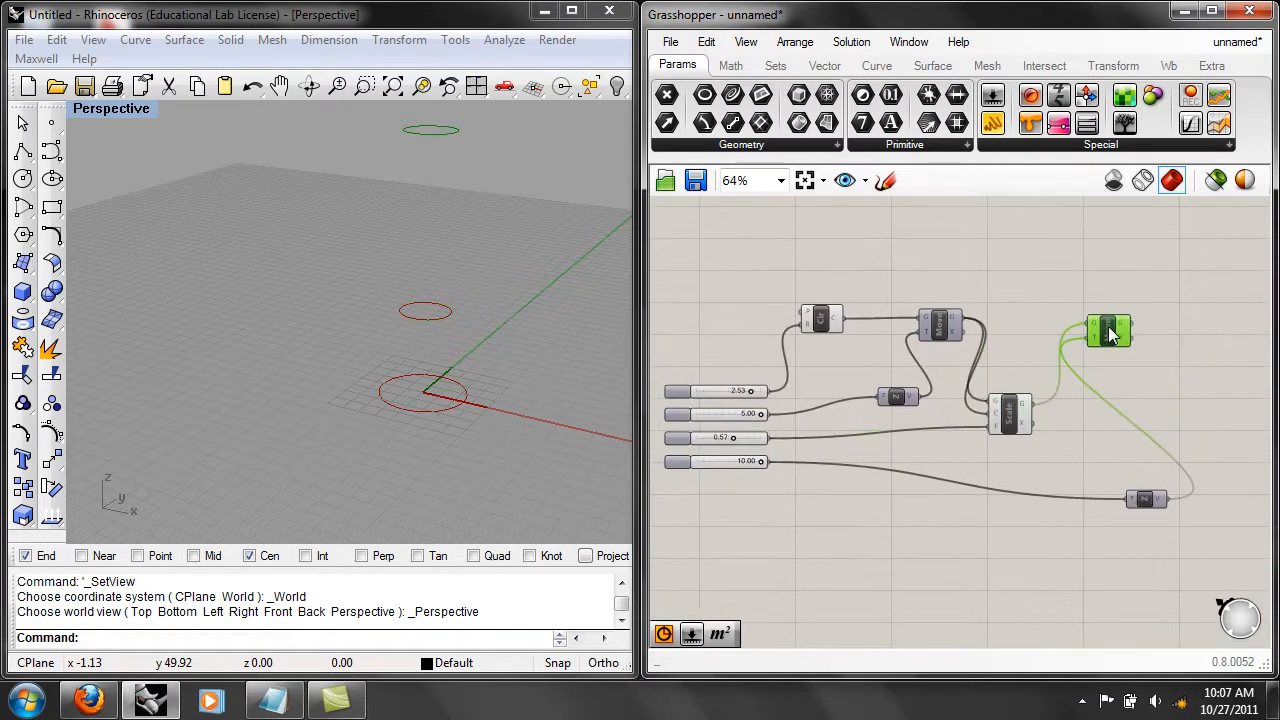
drag(1159, 491, 1023, 470)
click(1064, 494)
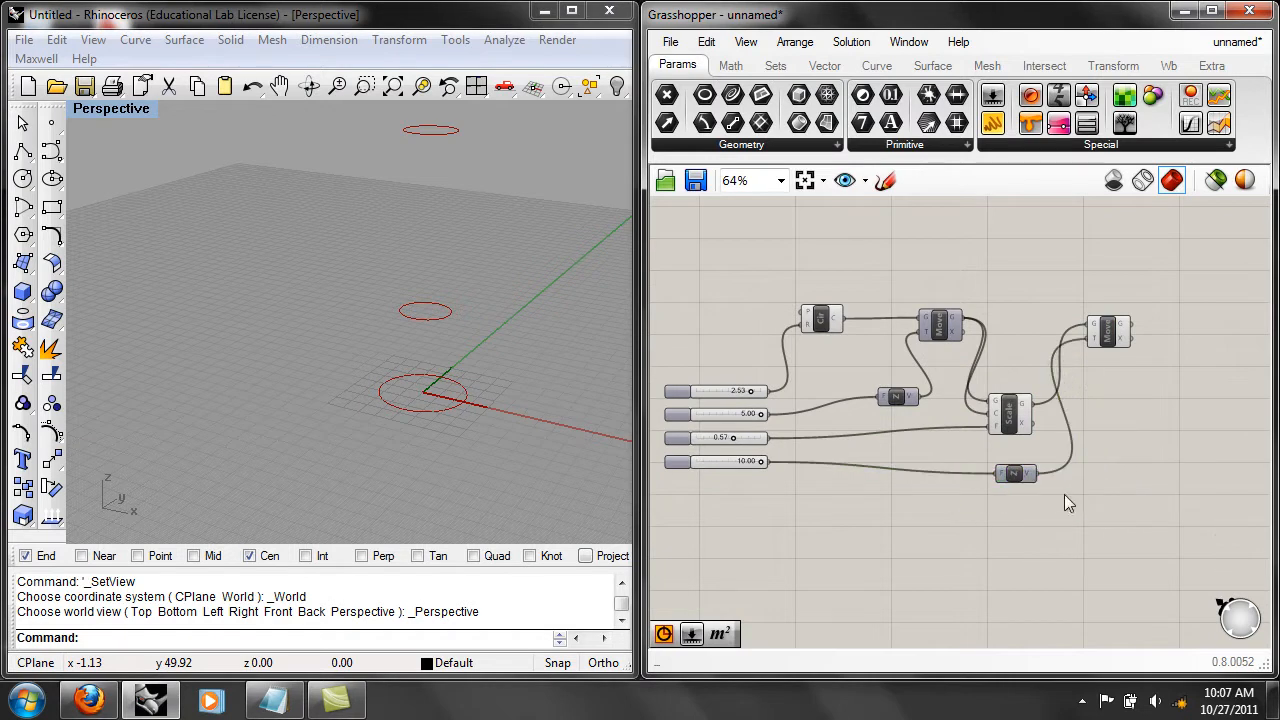
right_drag(1085, 500, 1109, 520)
scroll(1110, 514, up, 1)
click(1138, 300)
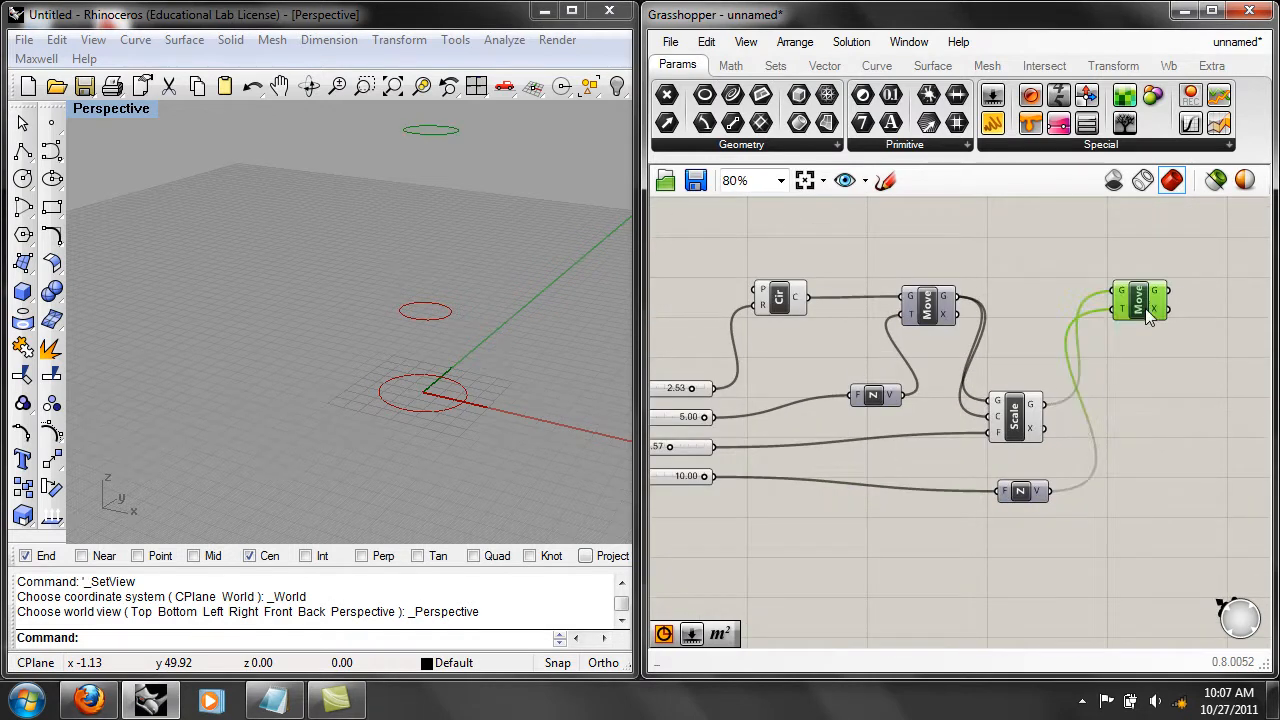
click(1032, 381)
Add a Loft component to the canvas and place it beyond the second Move component.
right_drag(1157, 374, 1098, 422)
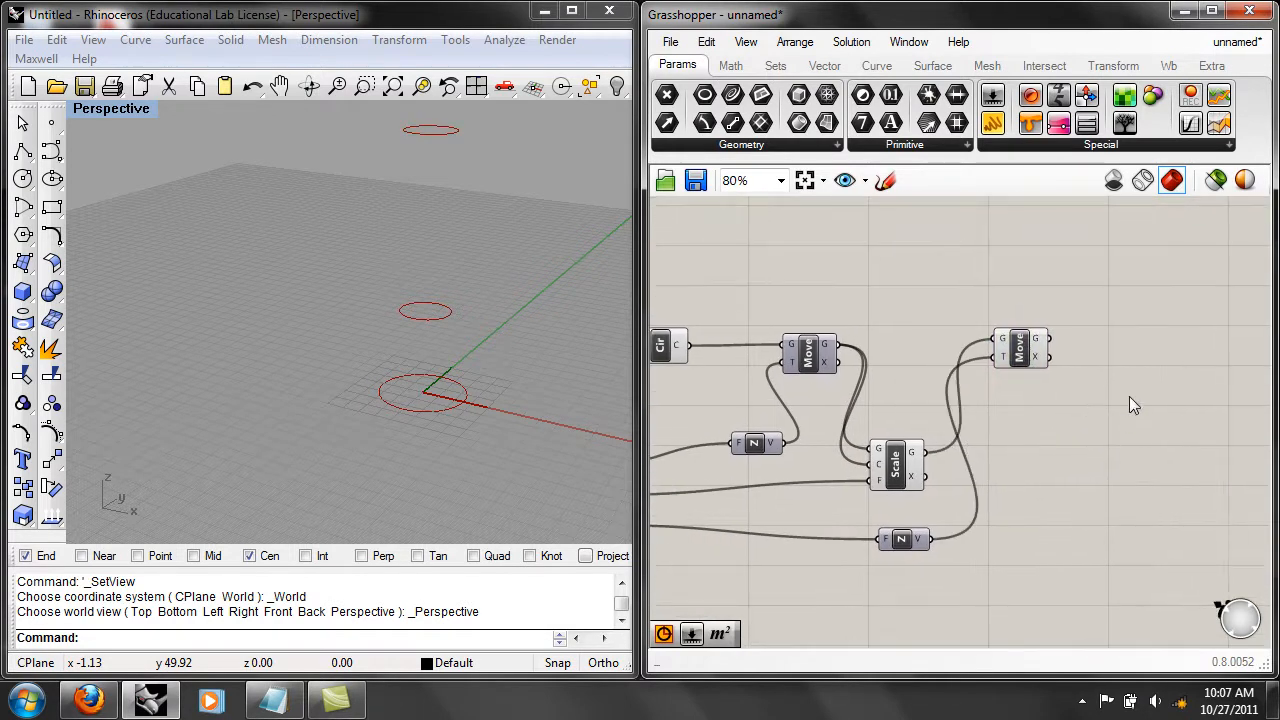
double_click(1129, 396)
text(lof)
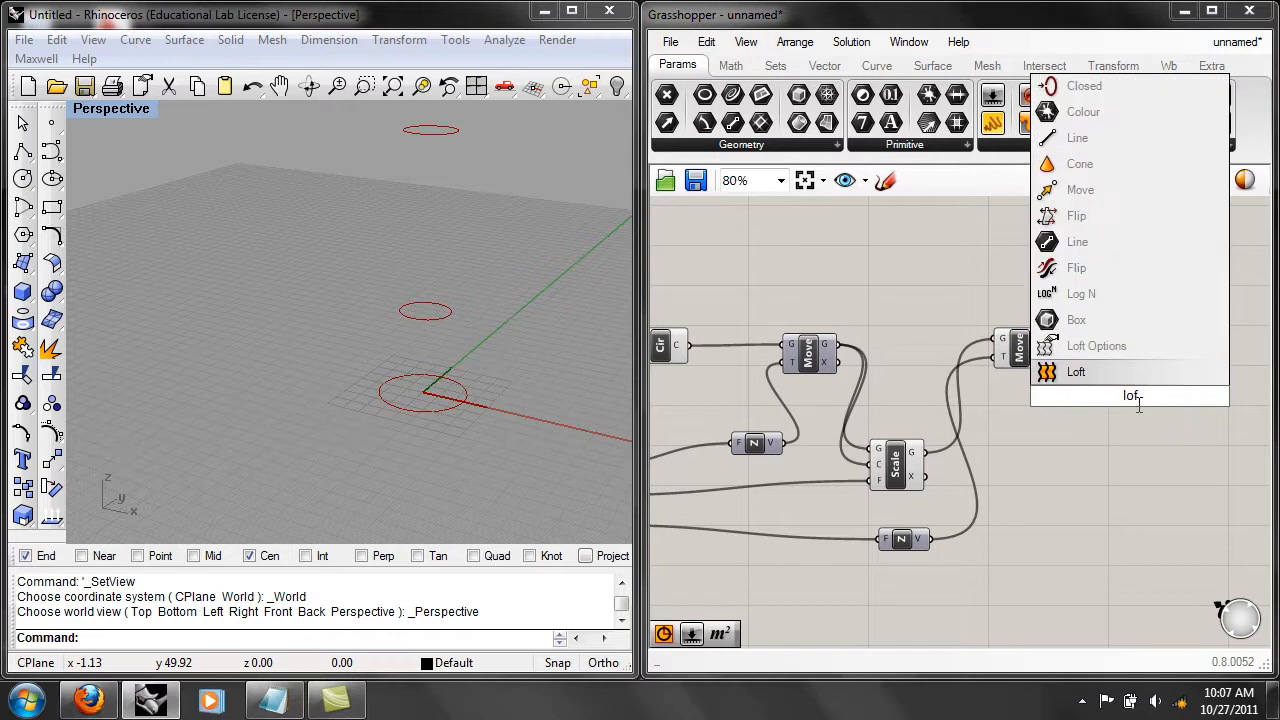
click(1072, 378)
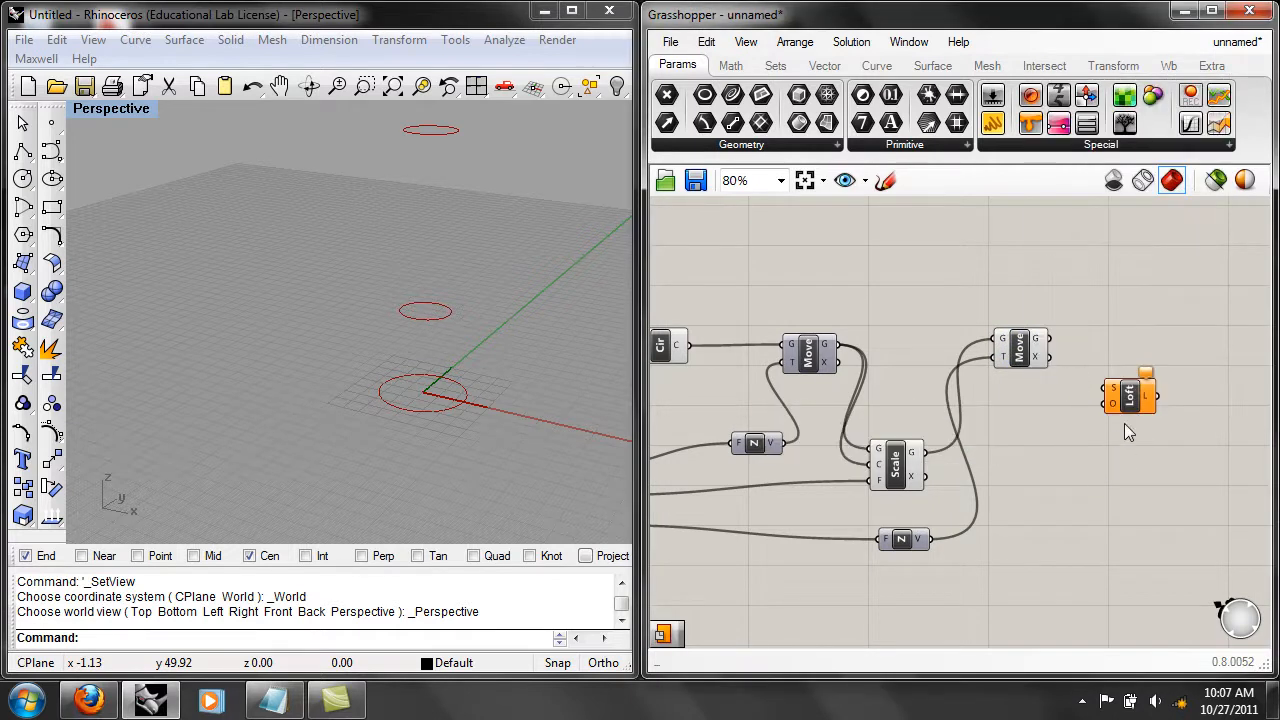
drag(1145, 382, 1156, 346)
click(1133, 413)
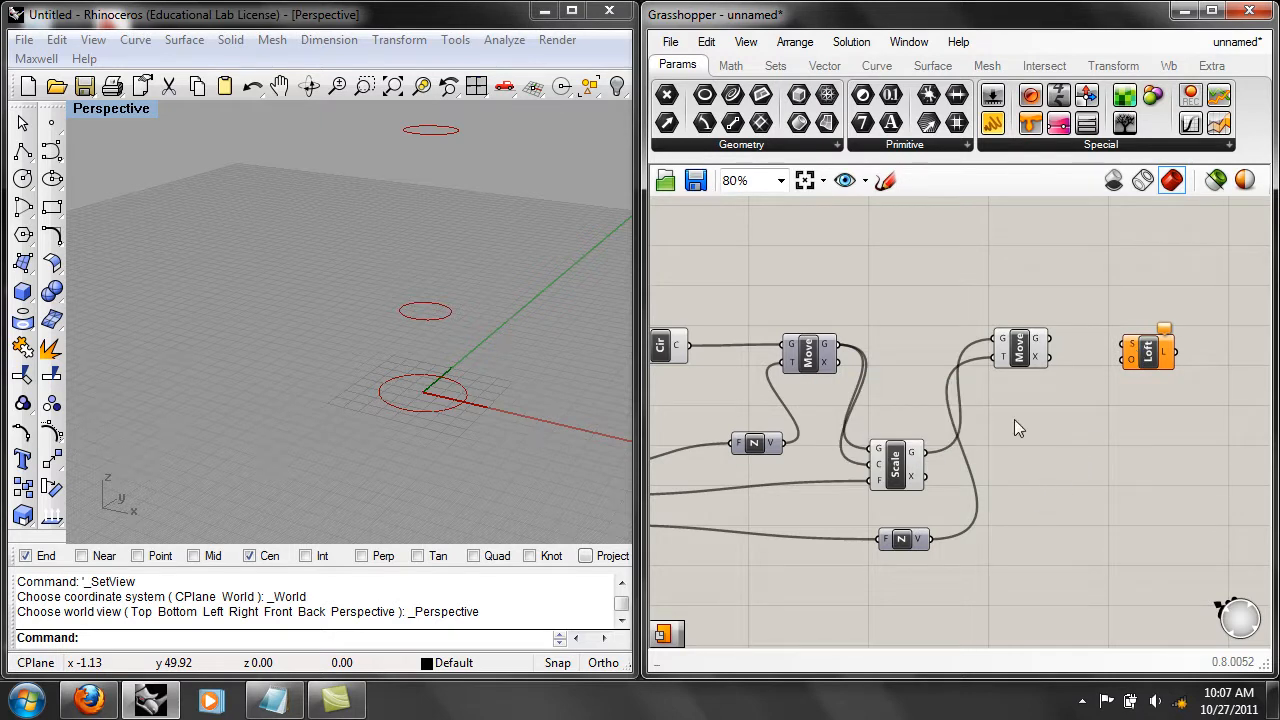
Connect the outputs of Circle, Scale and the second Move, in that order, to the Loft component's sections input.
right_drag(1036, 495, 1105, 479)
scroll(1108, 478, down, 1)
click(786, 356)
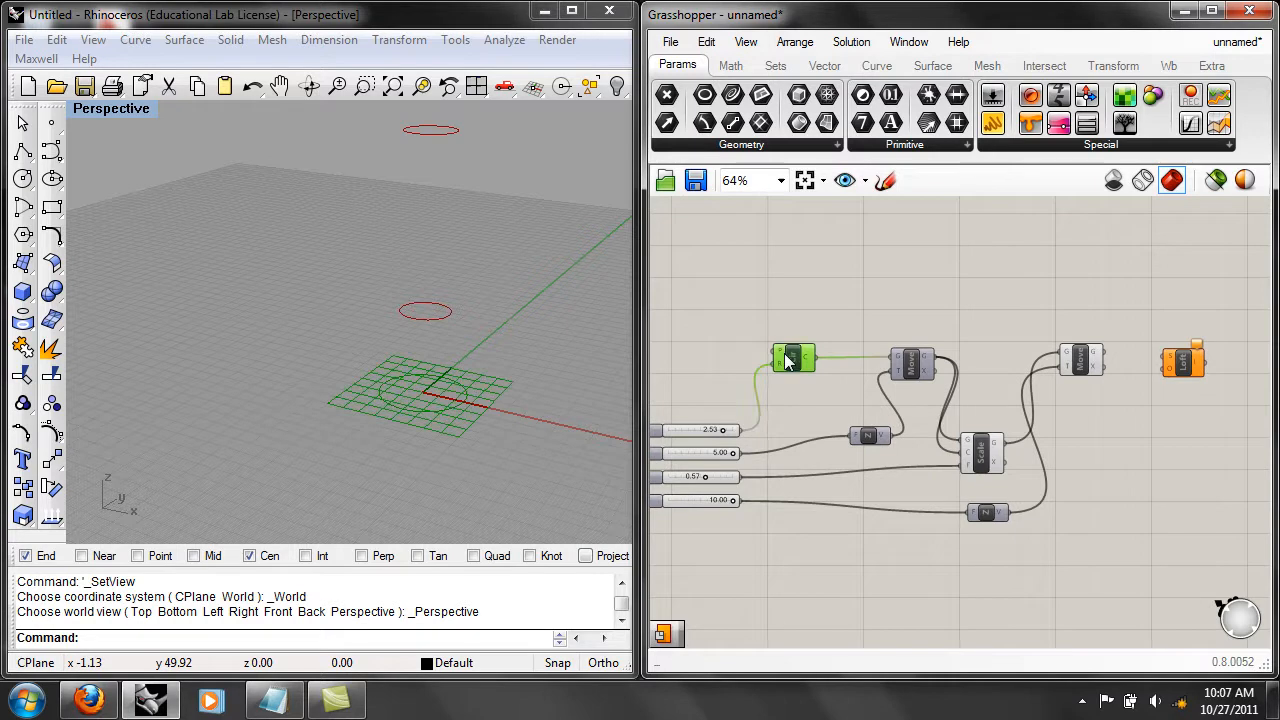
click(982, 455)
click(1080, 360)
right_drag(1094, 409, 1022, 421)
click(770, 350)
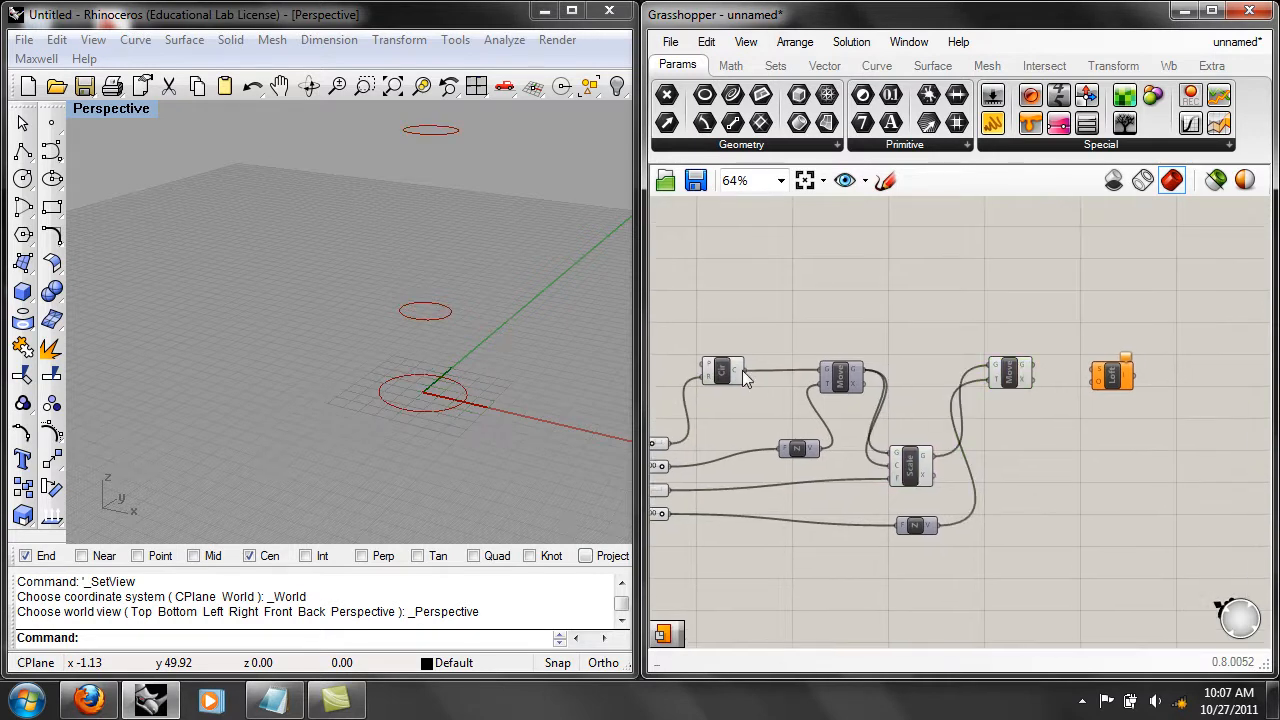
drag(743, 372, 1114, 428)
click(1110, 382)
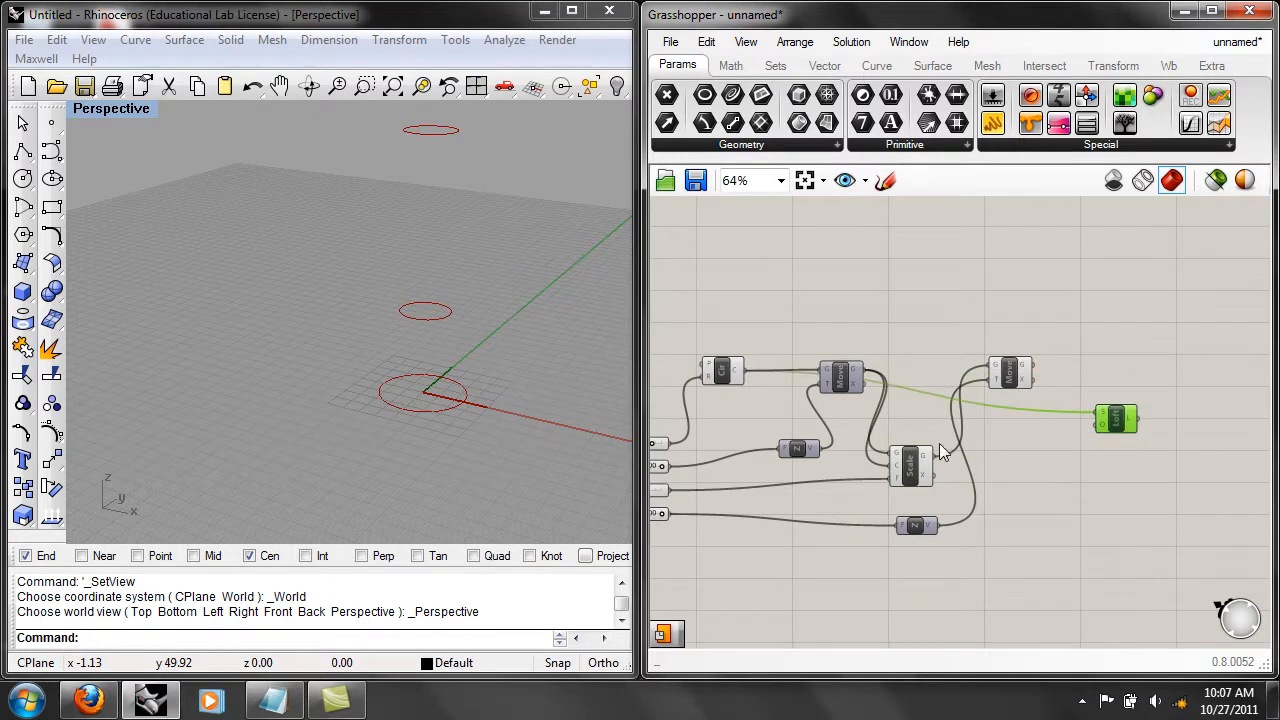
drag(932, 455, 1099, 412)
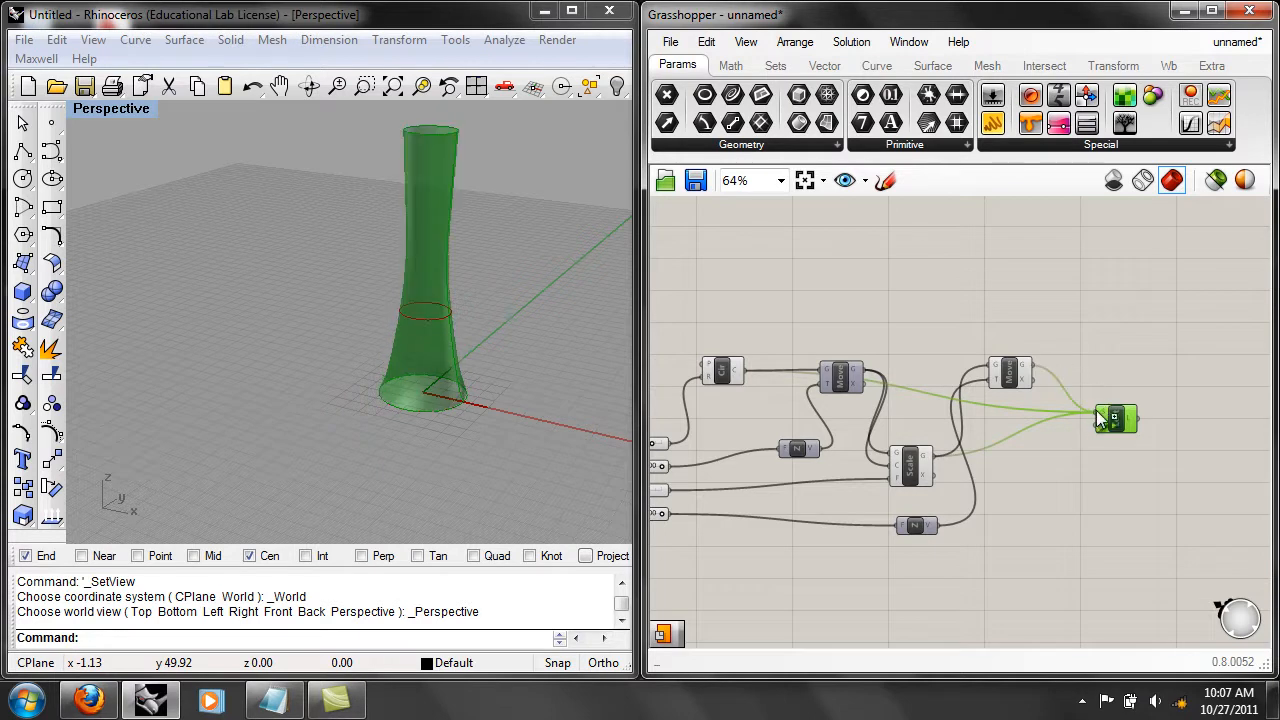
Reshape the loft by setting the radius slider to 1.87, the first Unit Z slider to 2.50 and the scale factor slider to 0.68.
right_drag(529, 336, 504, 358)
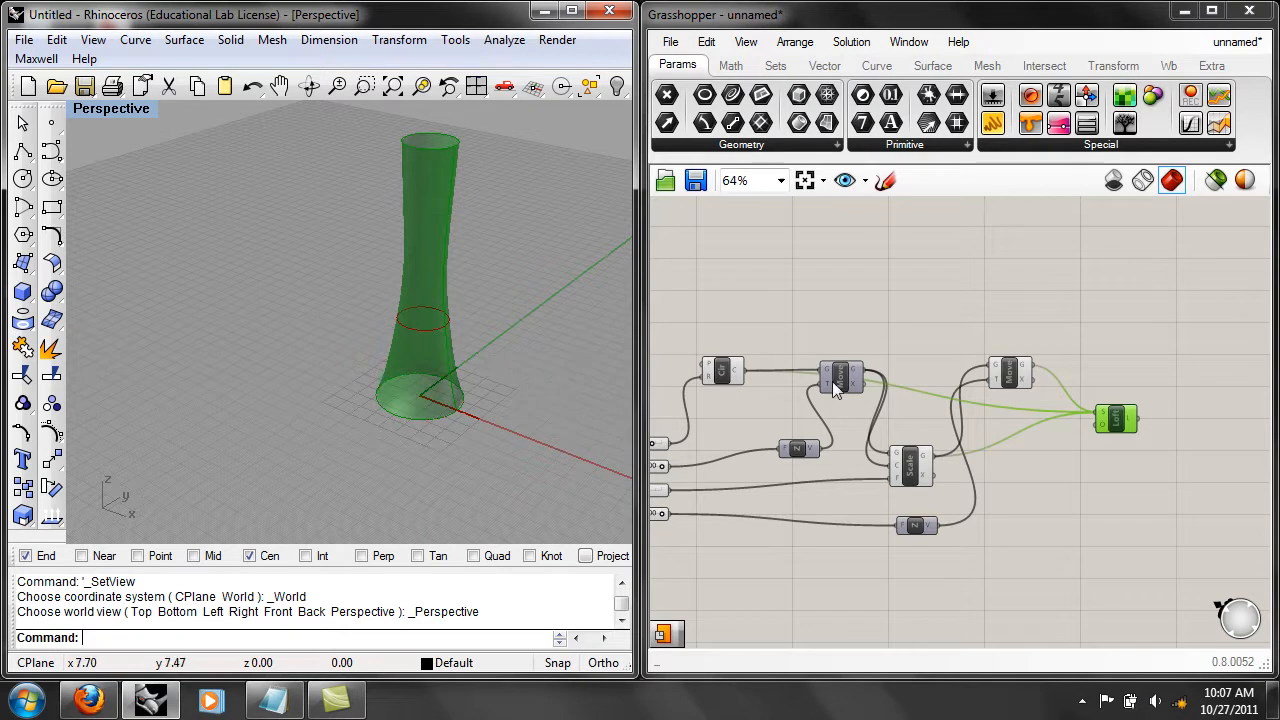
right_drag(832, 420, 951, 400)
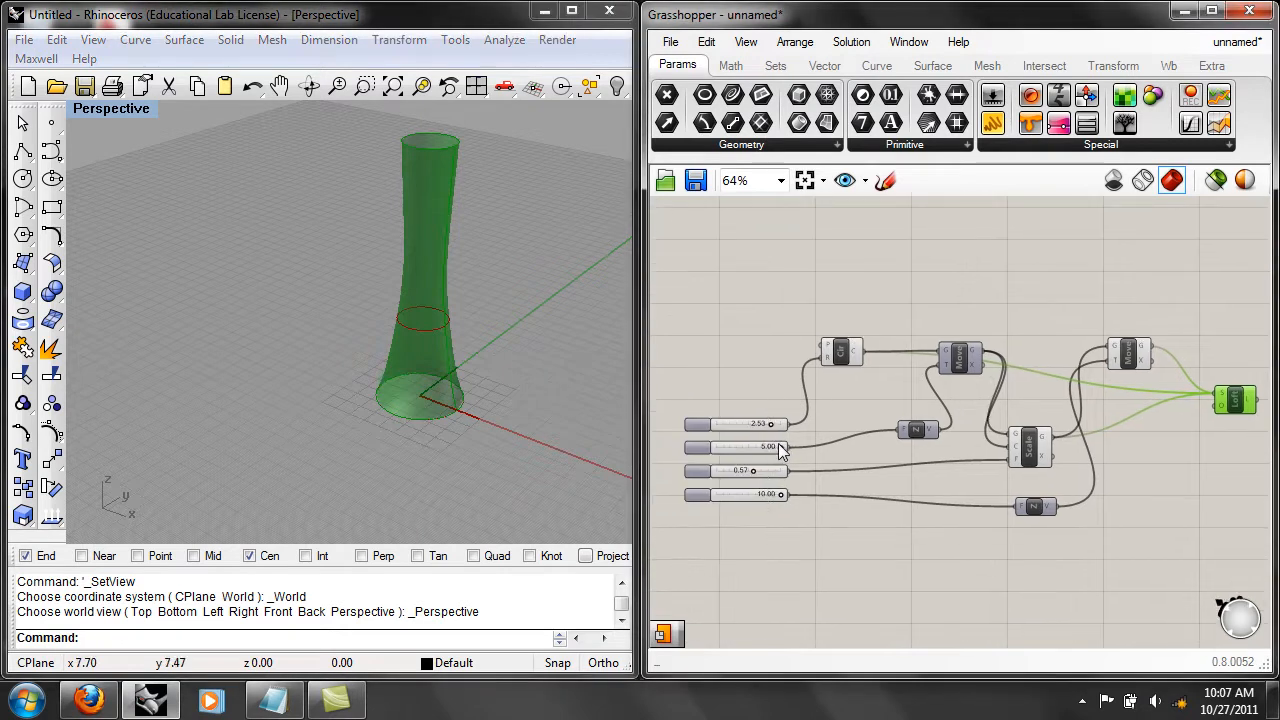
click(780, 447)
drag(786, 443, 789, 490)
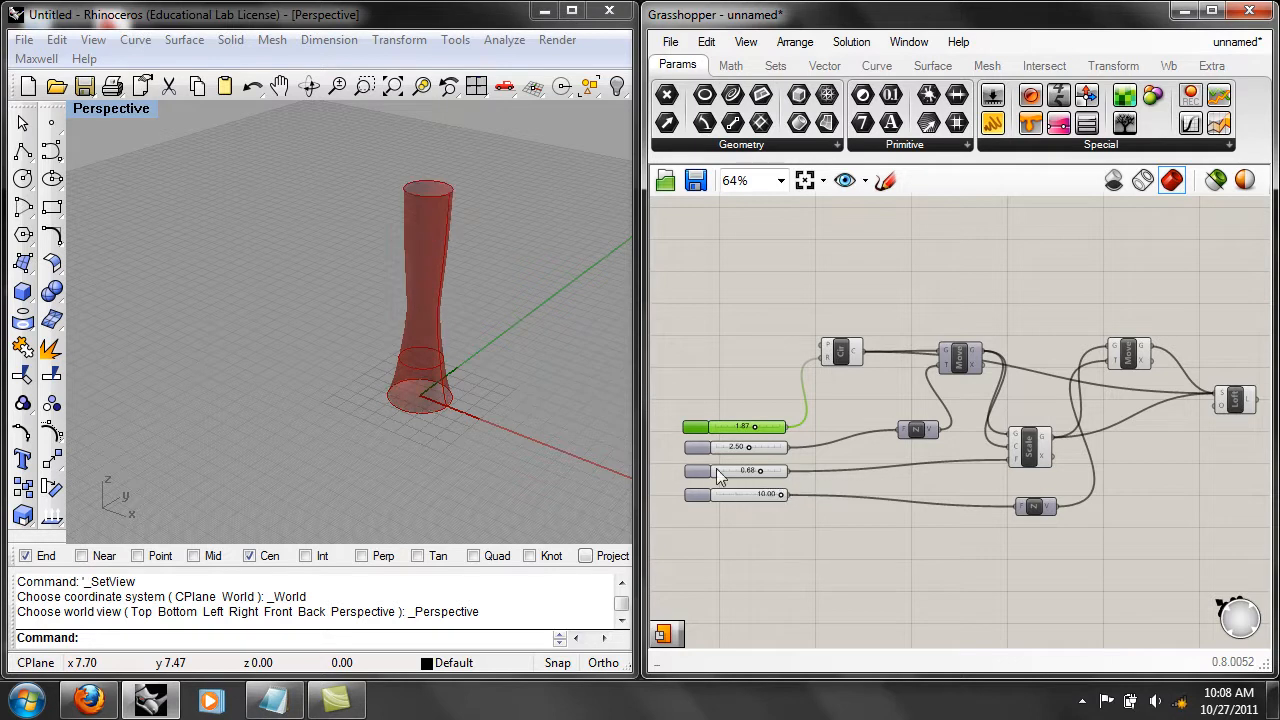
click(849, 537)
Set the Loft component's loft options to the Straight type and commit the change.
right_drag(915, 556, 798, 544)
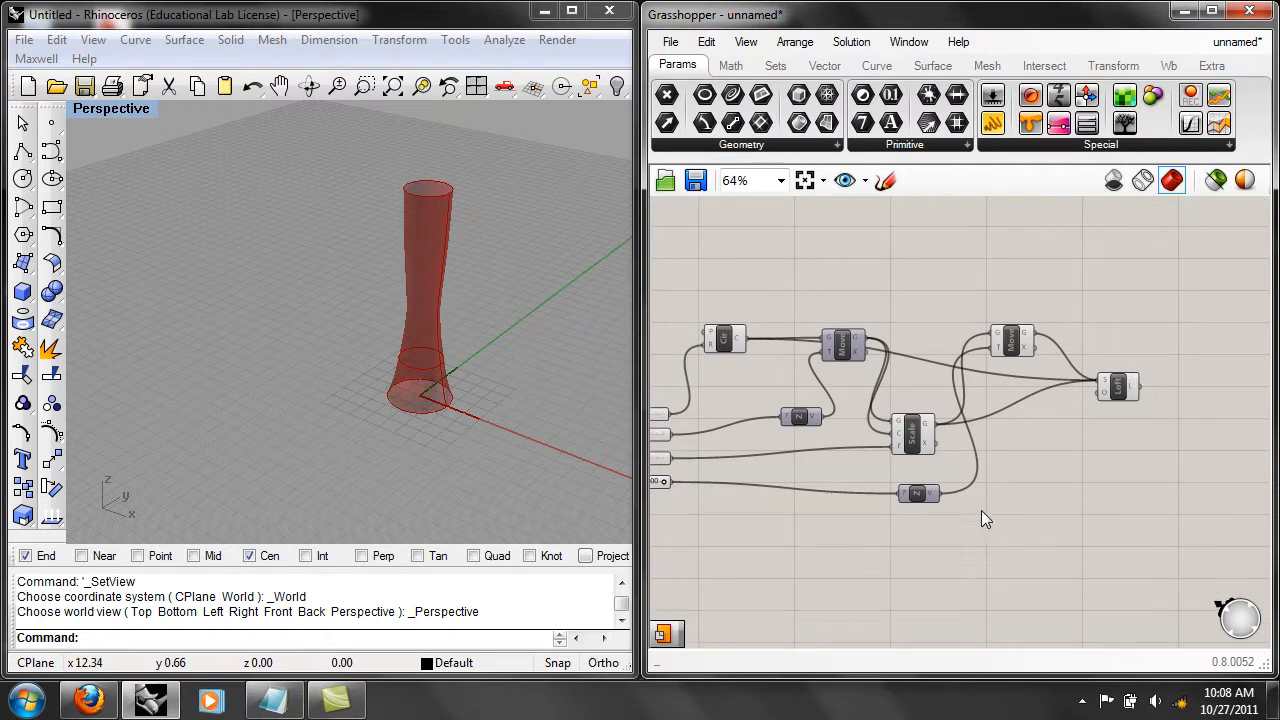
scroll(1034, 496, up, 2)
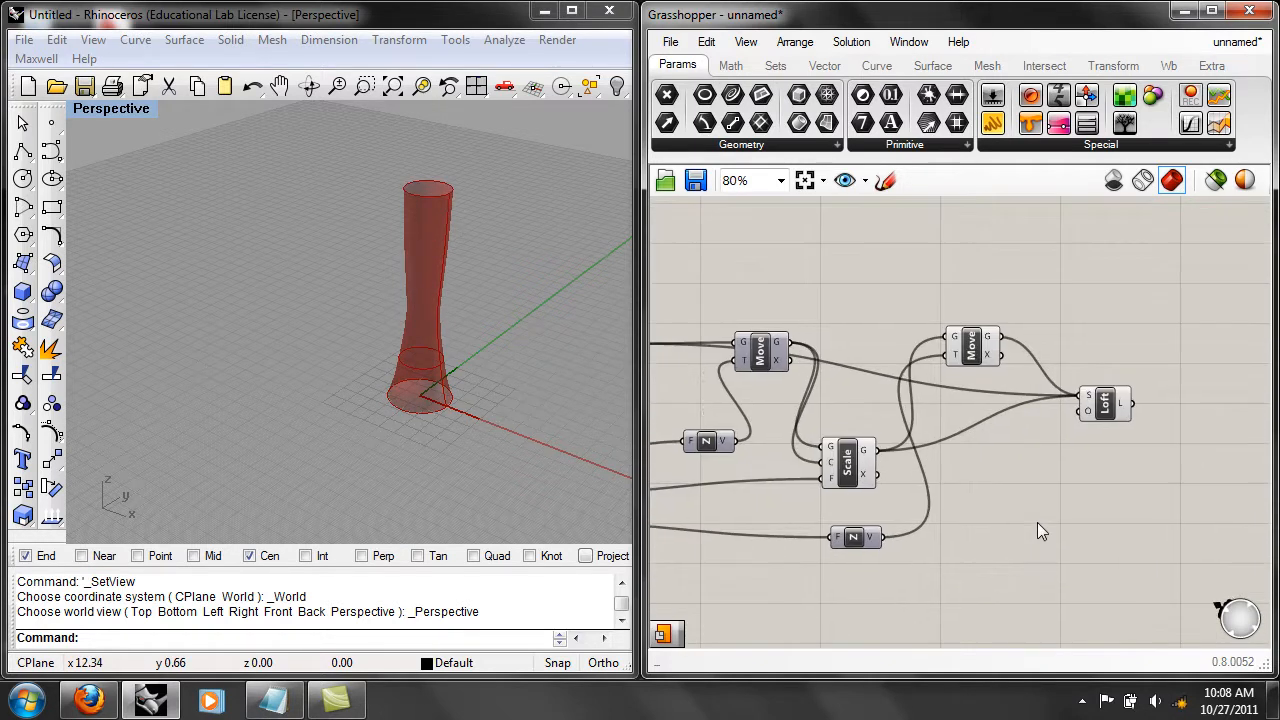
right_click(1088, 412)
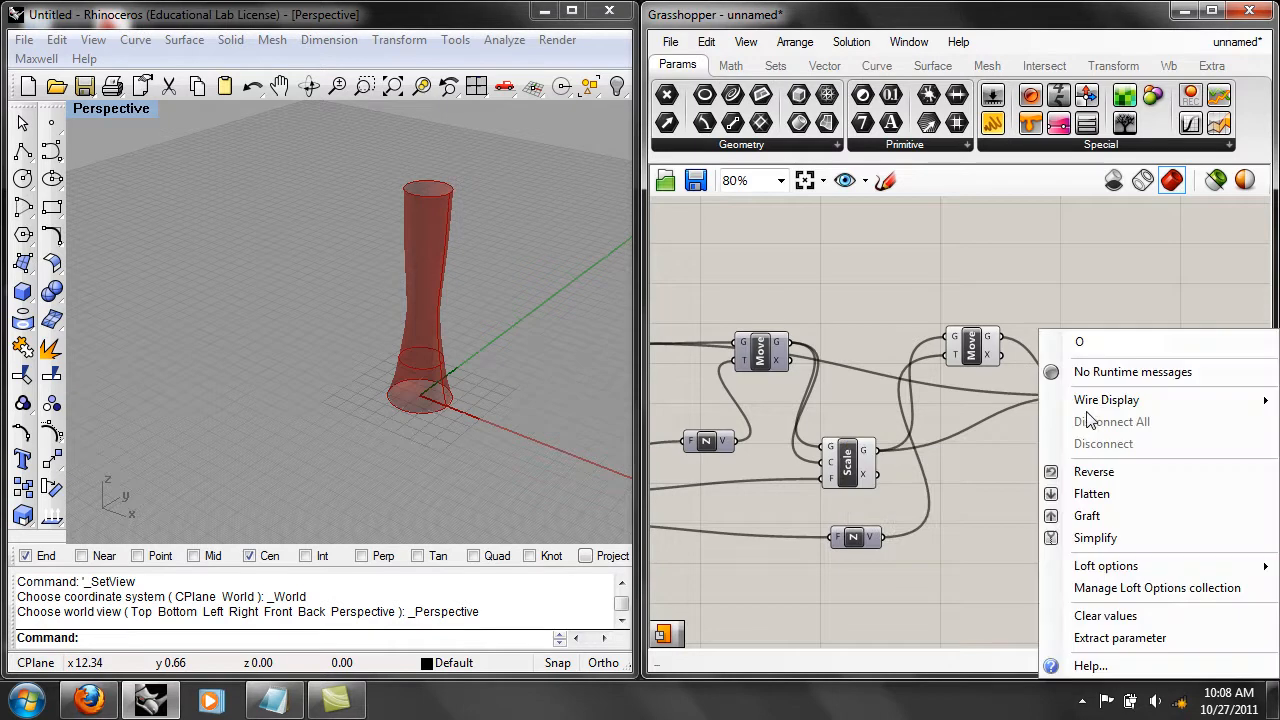
mouse_move(1099, 568)
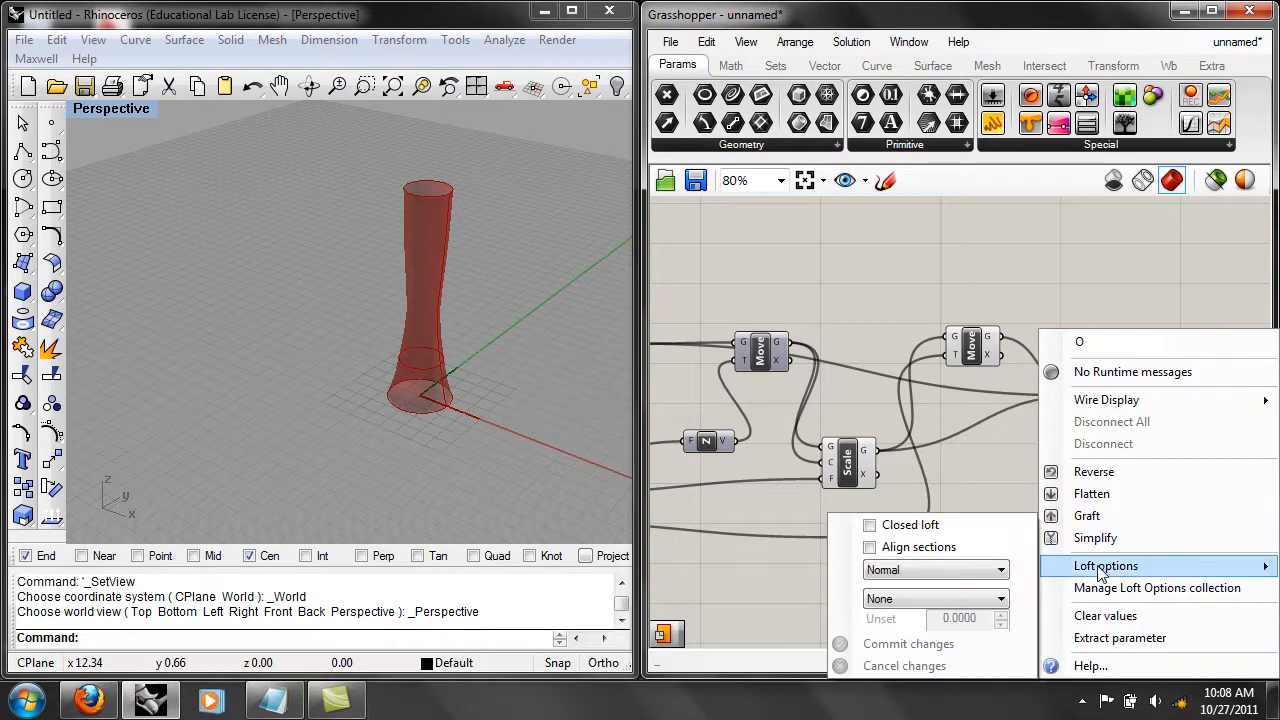
click(1001, 599)
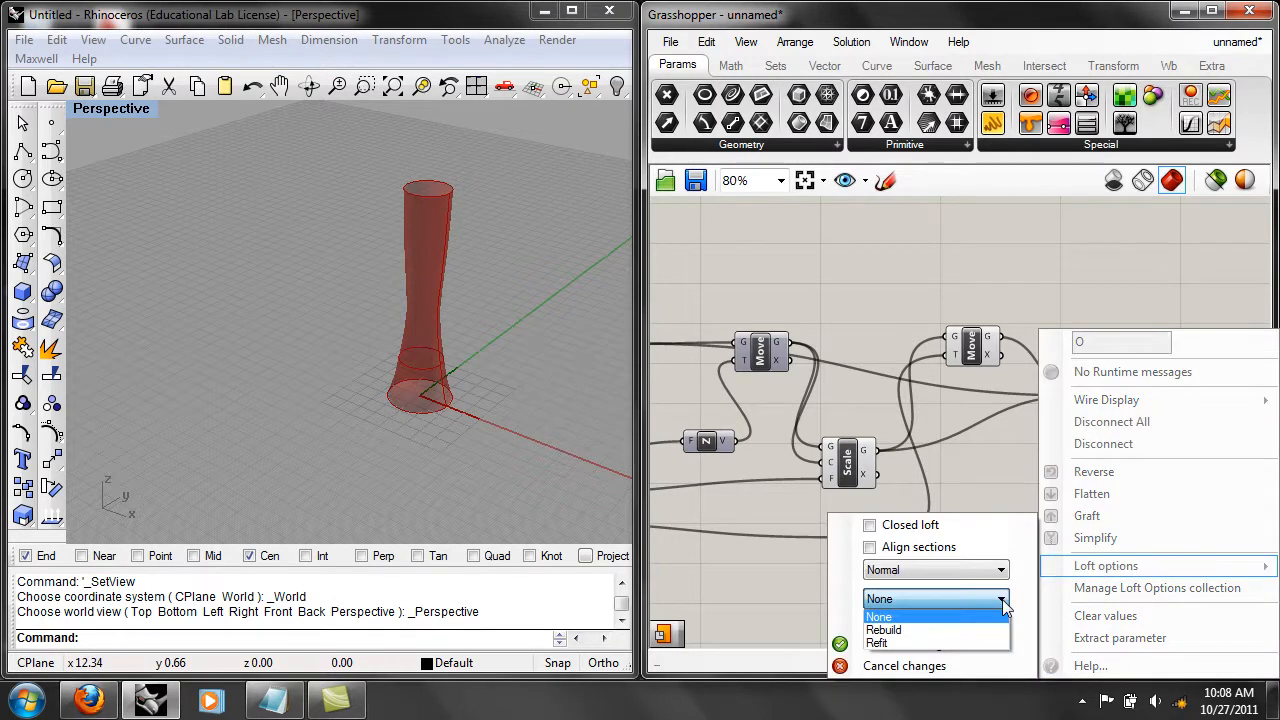
click(1001, 598)
click(998, 570)
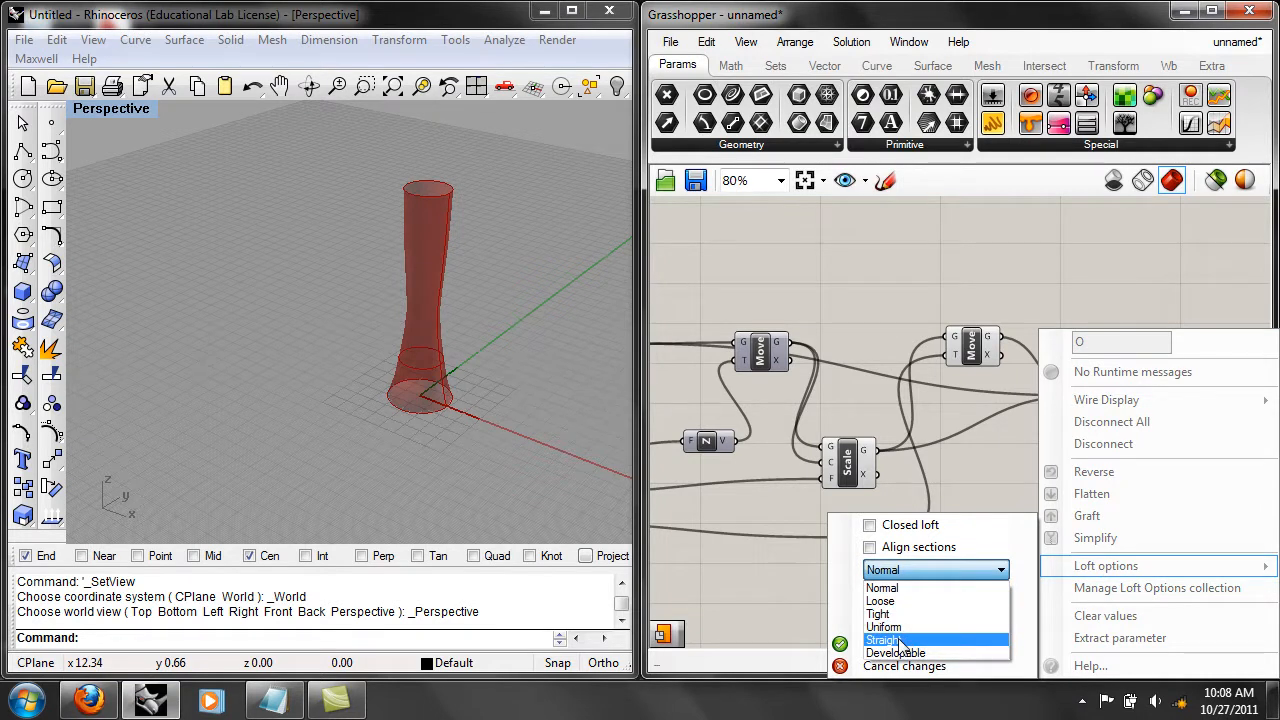
click(900, 640)
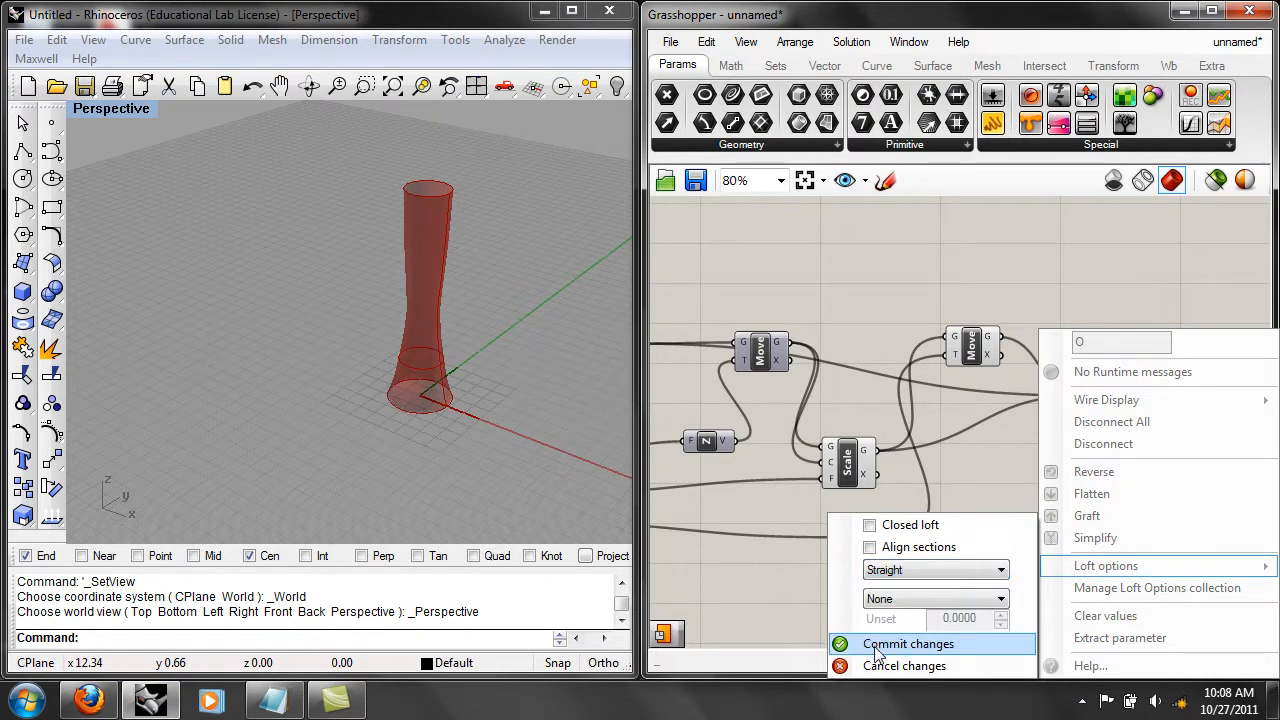
click(895, 645)
right_drag(448, 359, 491, 376)
scroll(472, 363, up, 4)
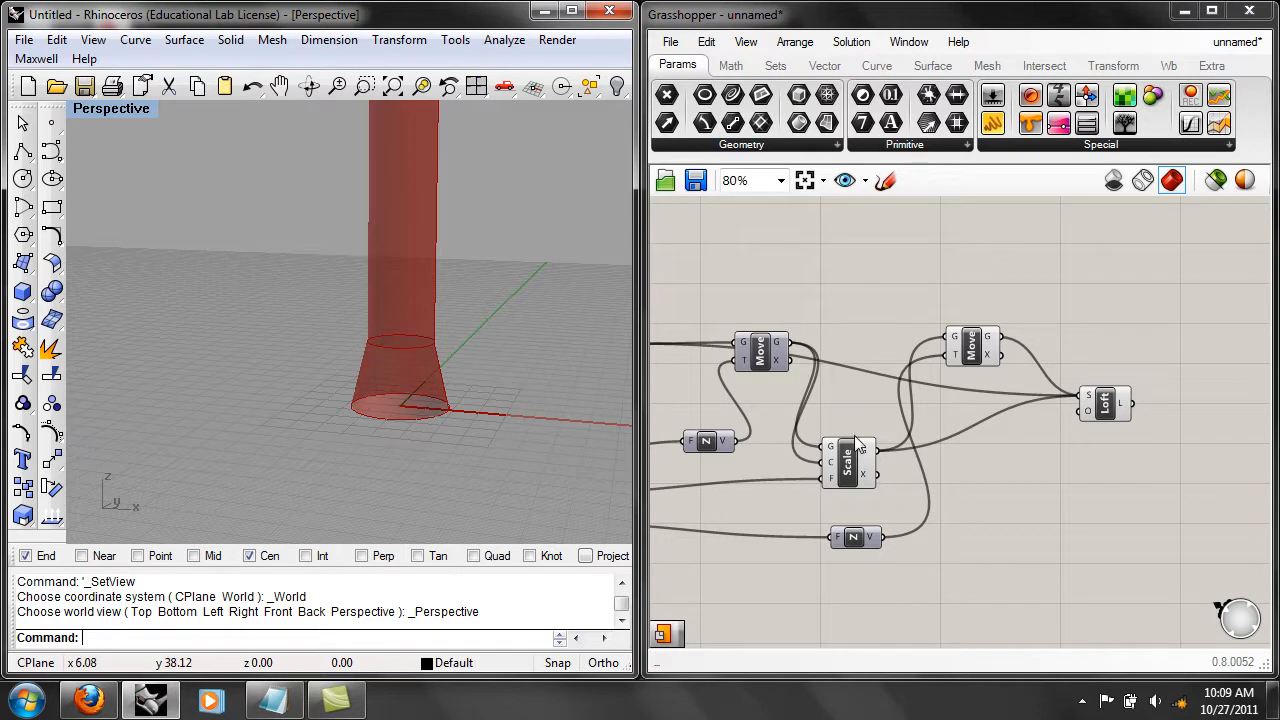
Rename the Scale component to "Scale Is Cool".
click(849, 468)
right_click(849, 468)
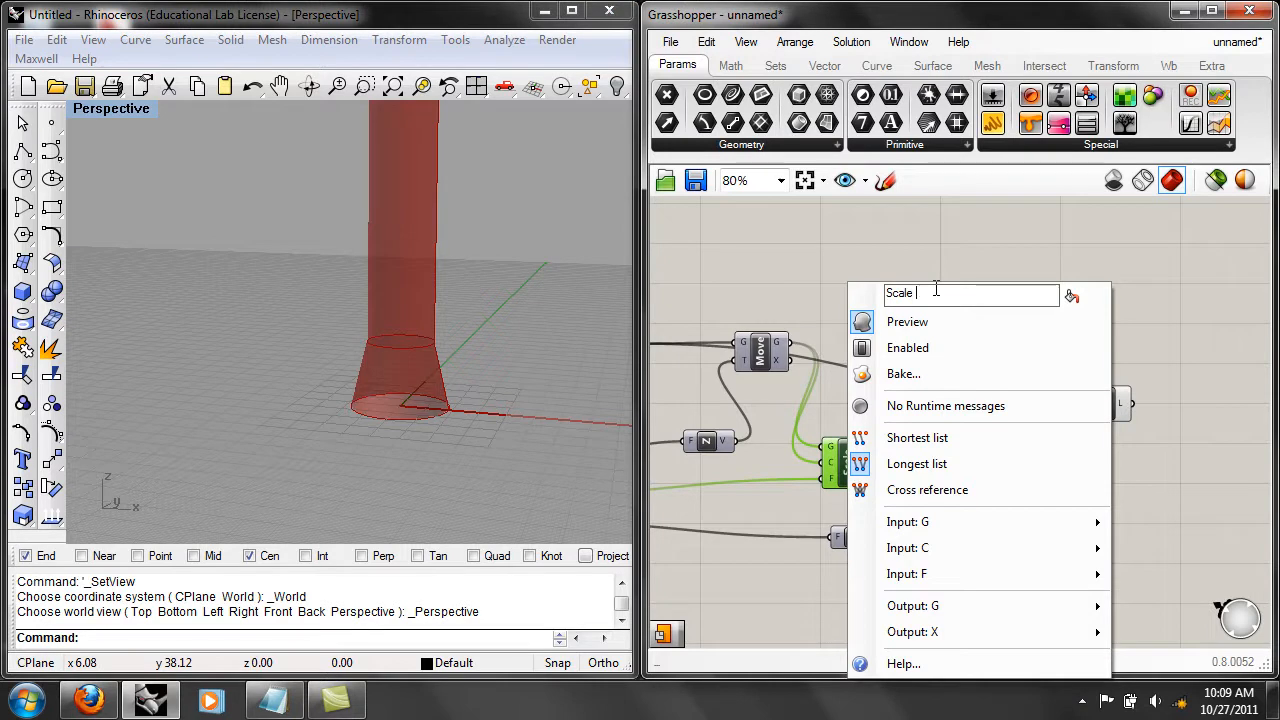
text(Is Cool)
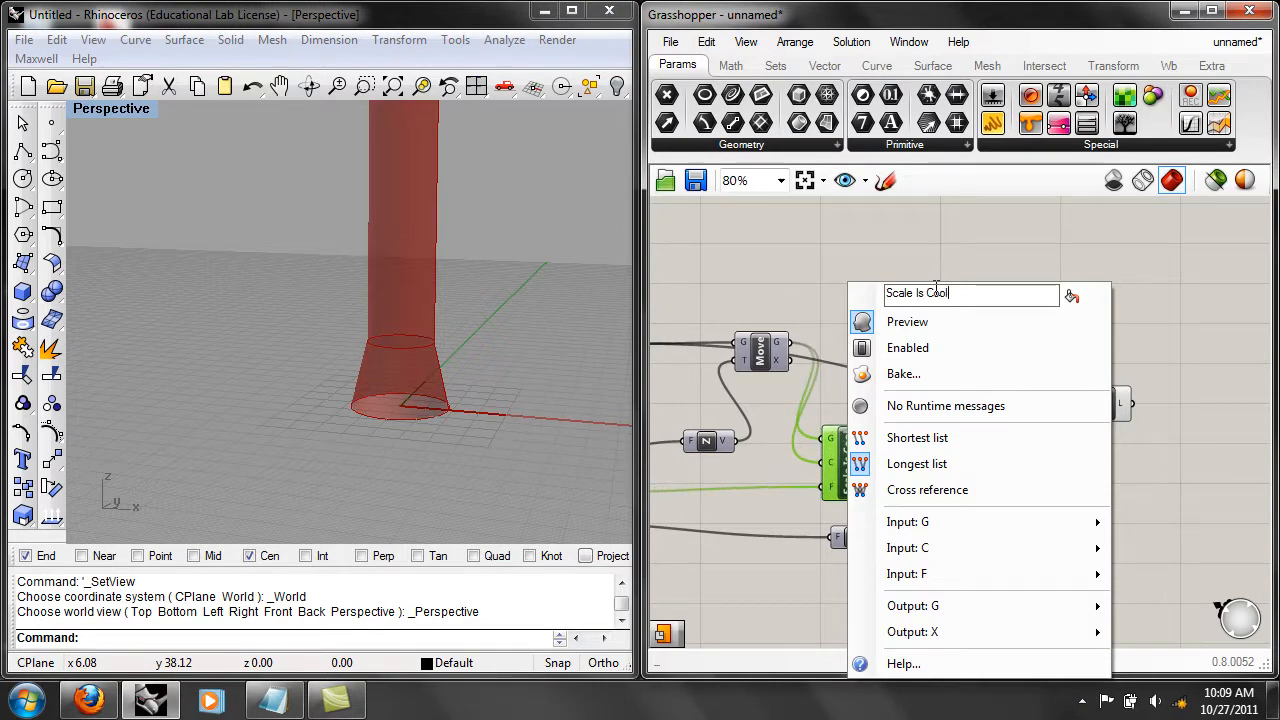
click(948, 258)
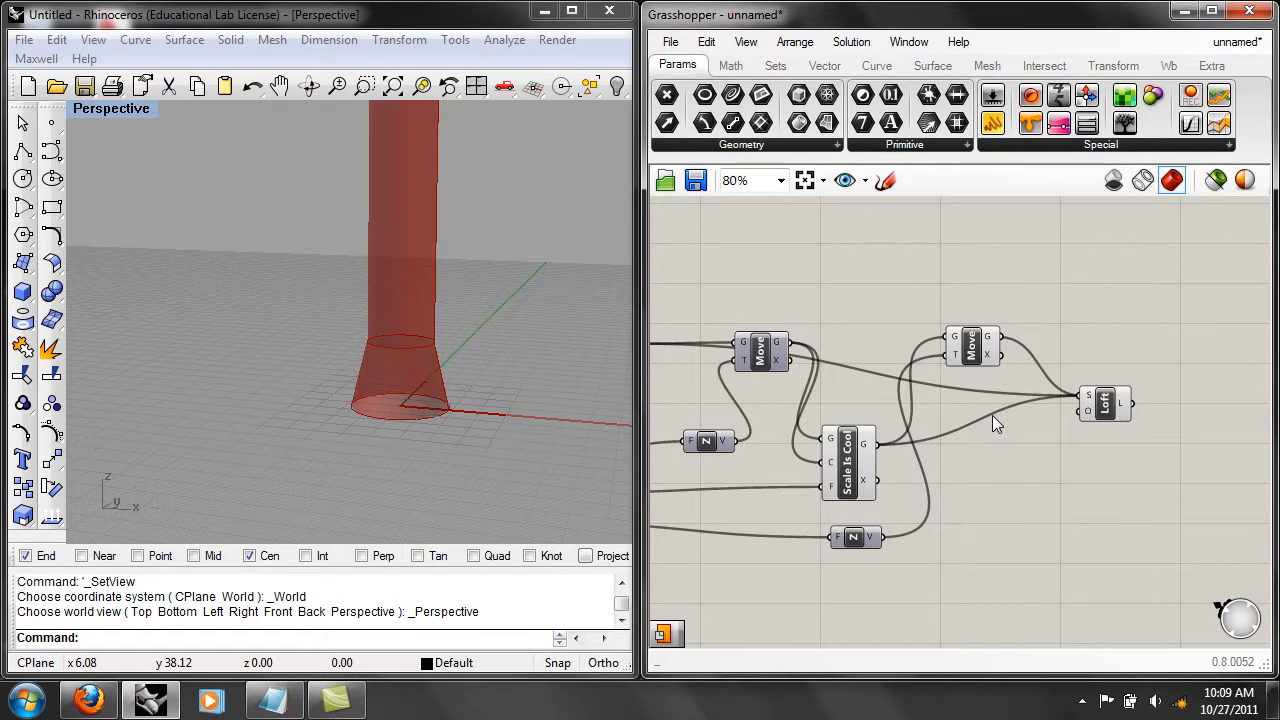
Nudge the first Move component slightly upward on the canvas.
right_drag(838, 448, 983, 425)
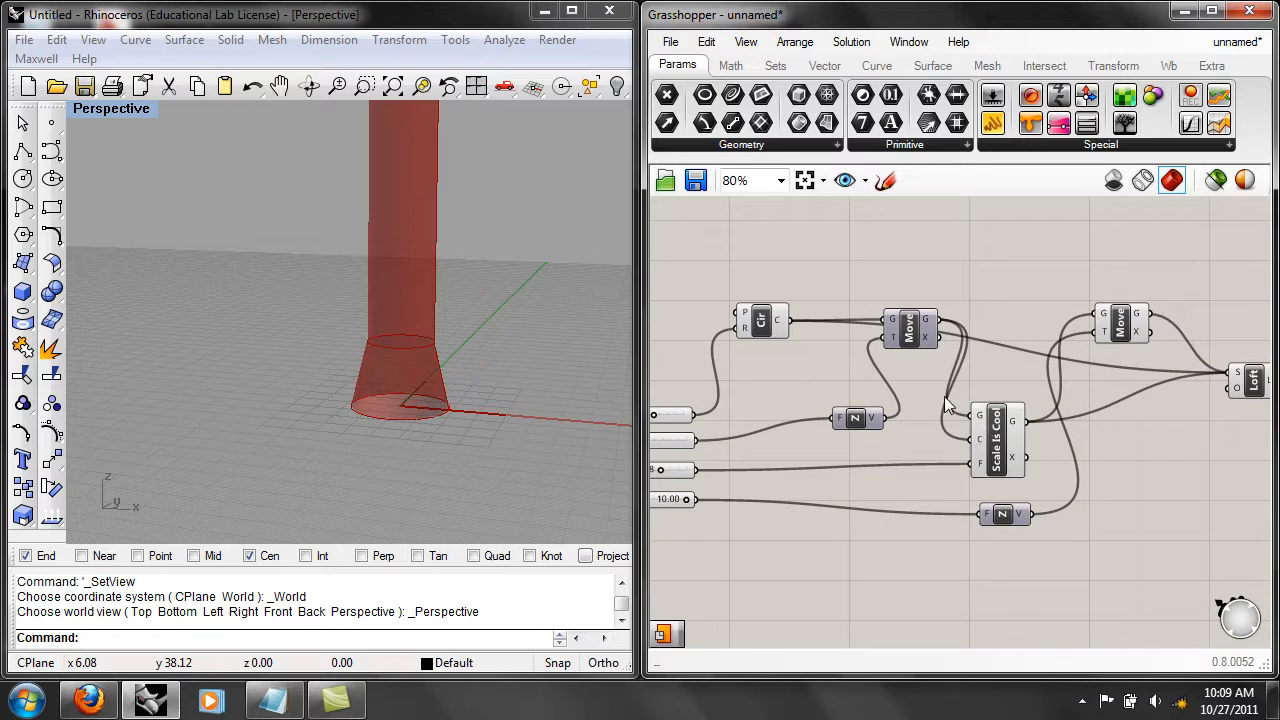
drag(907, 328, 912, 320)
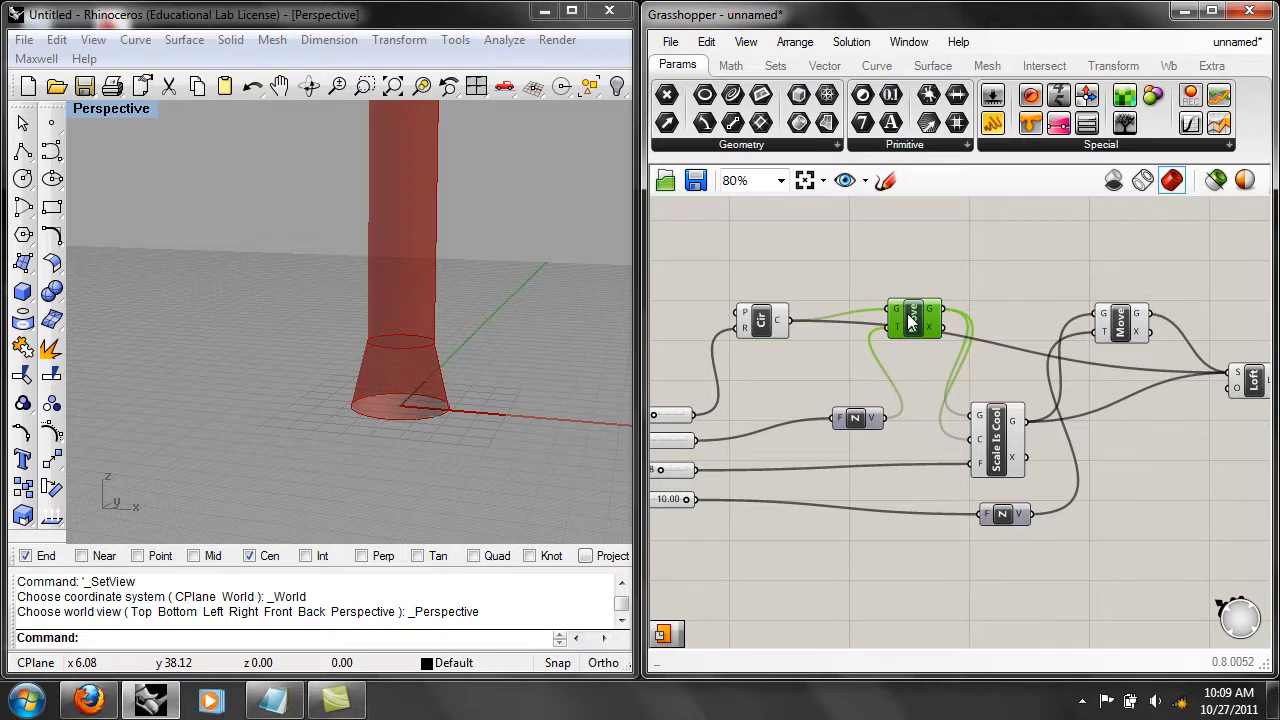
right_drag(842, 402, 947, 377)
right_drag(714, 504, 770, 528)
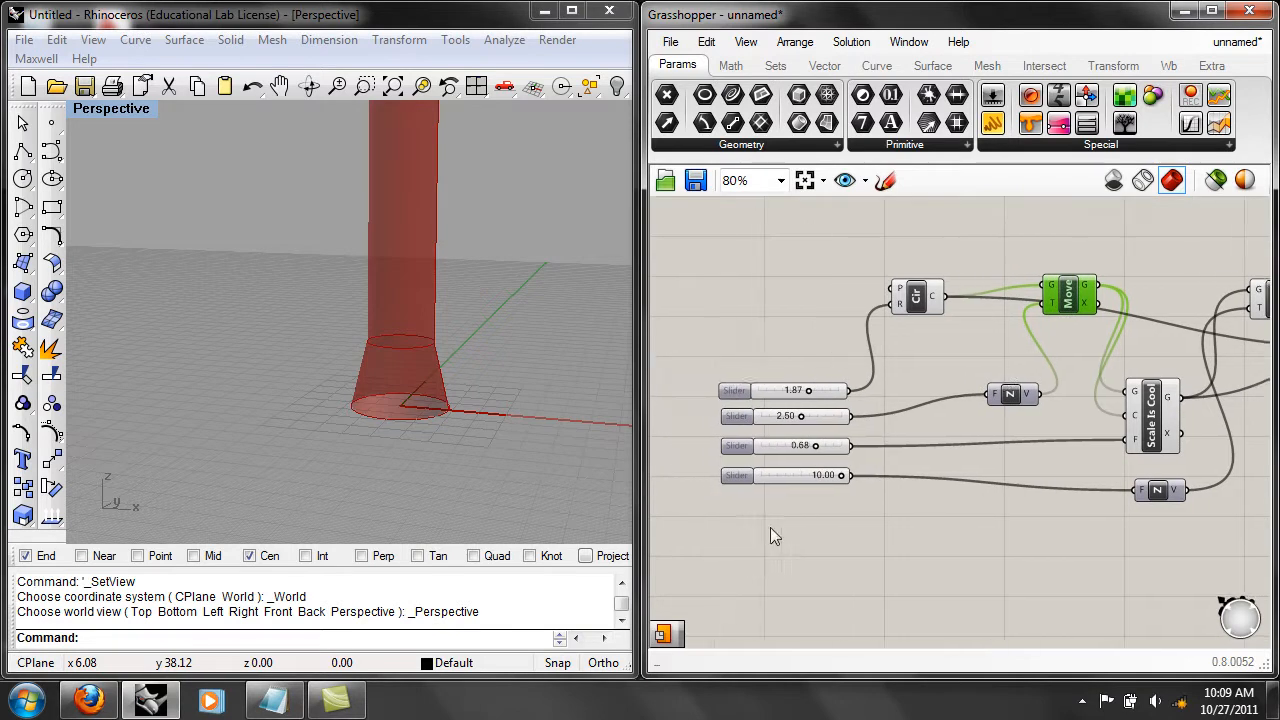
drag(770, 528, 683, 374)
click(765, 503)
click(787, 390)
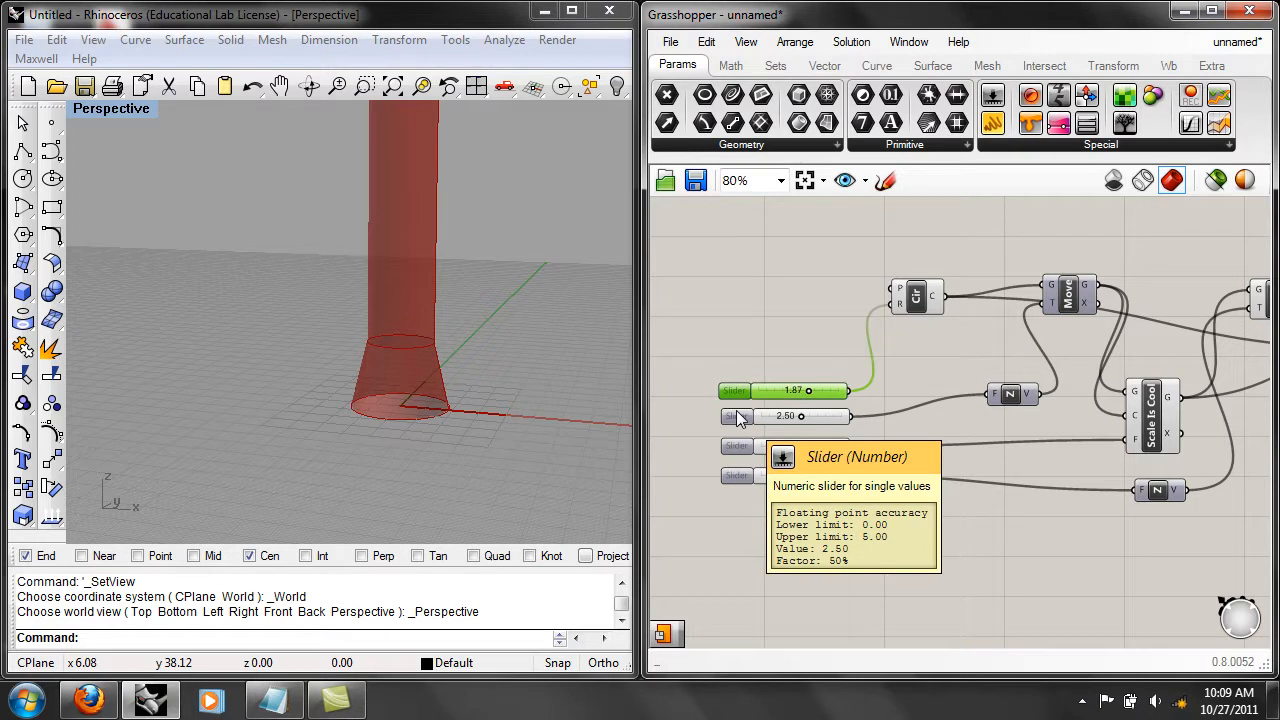
click(948, 252)
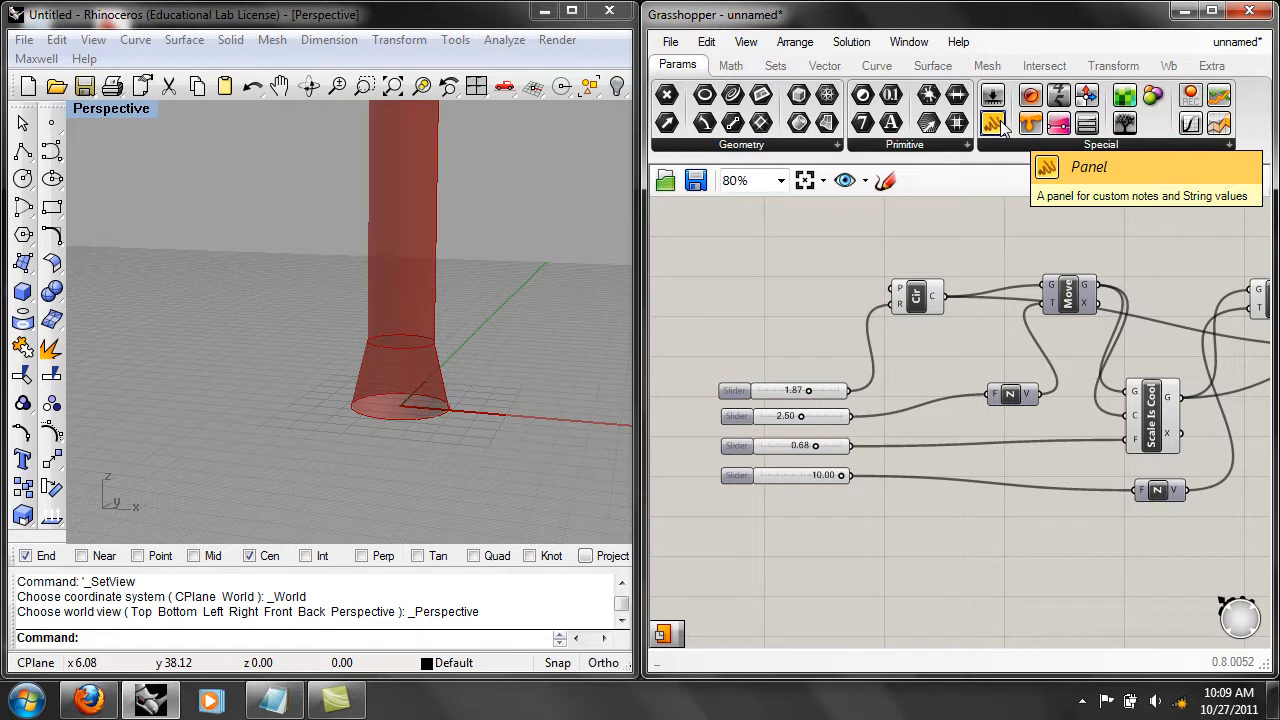
Add a Panel above the Circle component and shrink it to a thin strip.
drag(1003, 122, 986, 240)
scroll(992, 286, up, 1)
drag(1024, 286, 1014, 201)
right_drag(1005, 199, 989, 318)
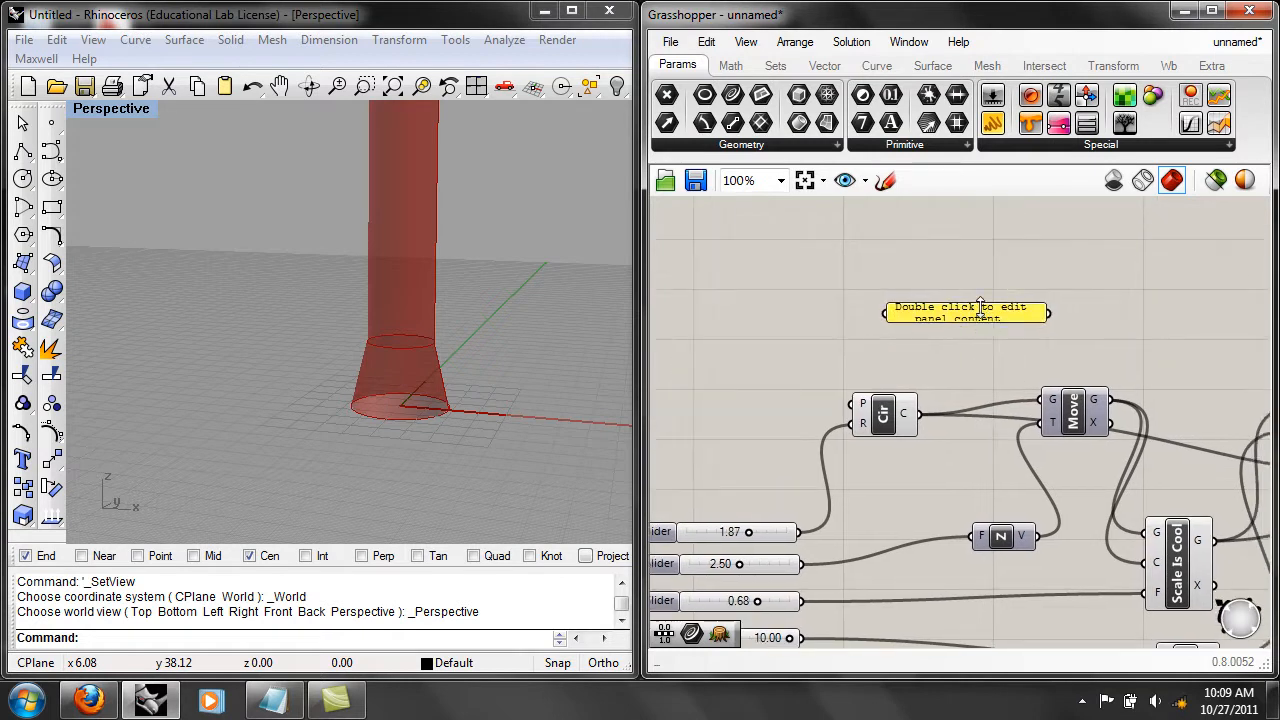
Replace the panel's default content with the note "Hands of my curve.".
double_click(986, 313)
drag(1050, 225, 751, 195)
text(Hands of)
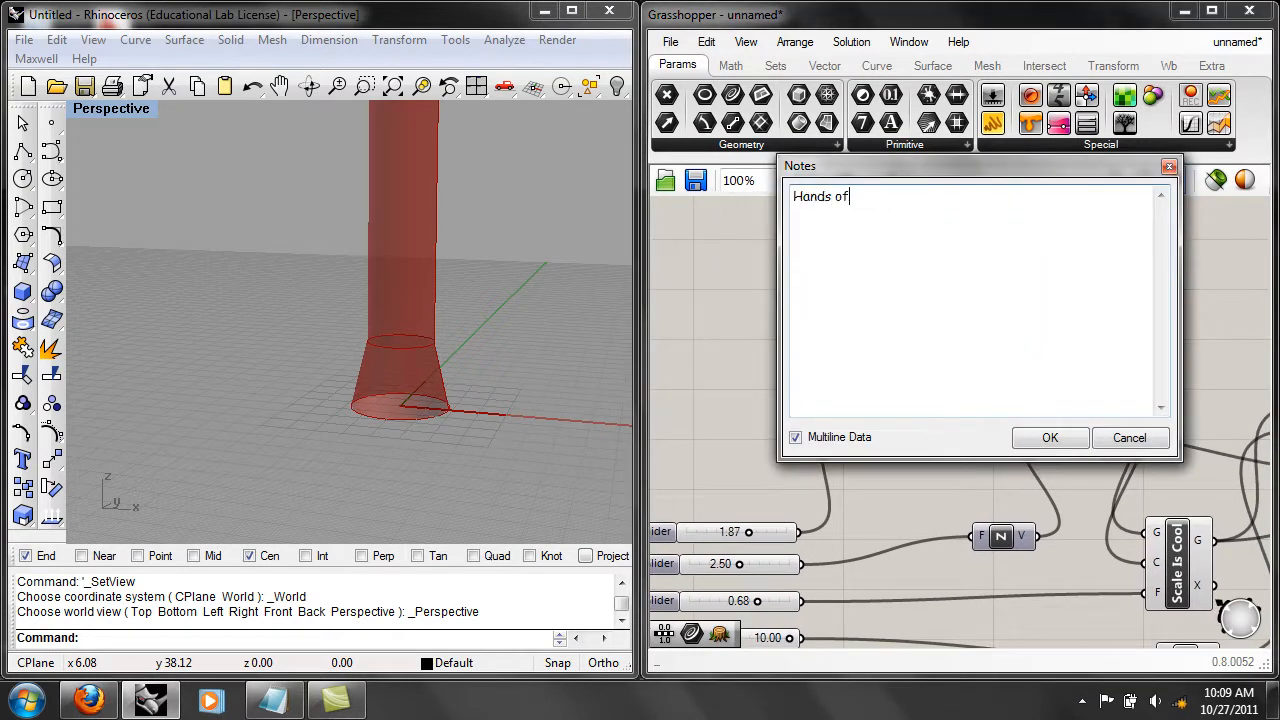
text( my curve.)
click(1058, 437)
Place the "Hands of my curve." panel directly above the first Move component.
right_drag(1100, 363, 982, 351)
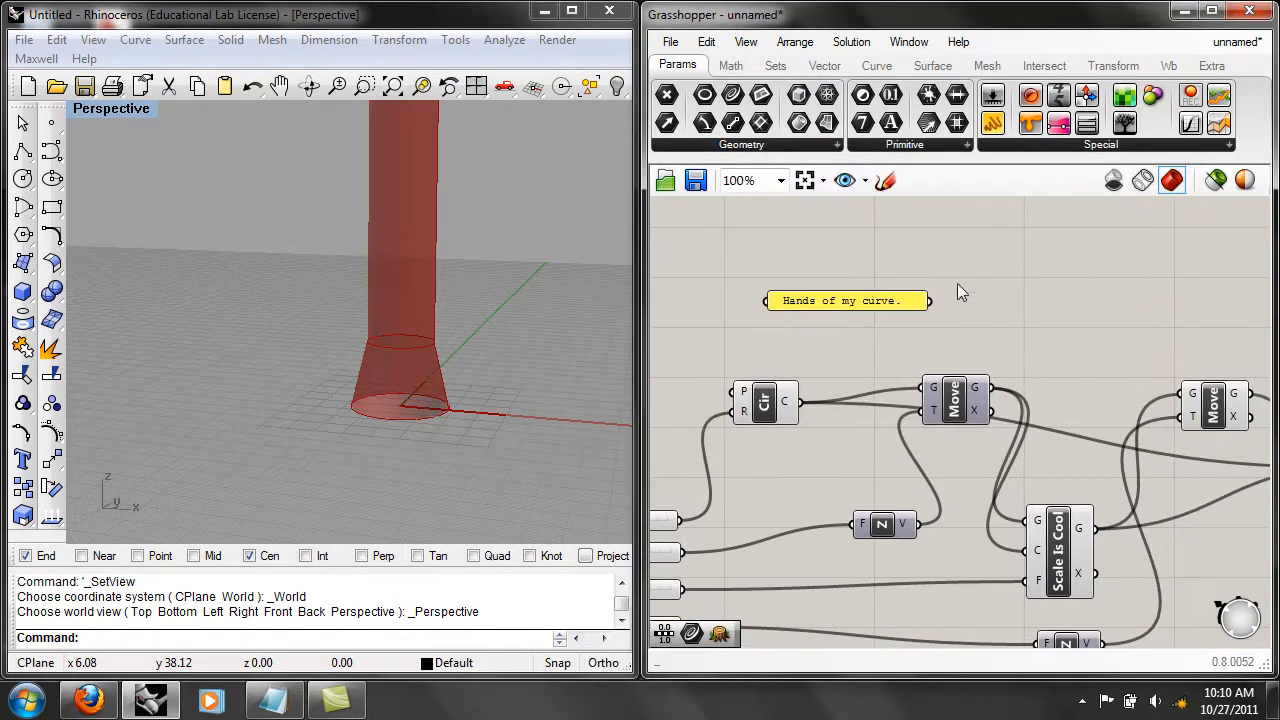
drag(908, 306, 1024, 368)
click(1012, 300)
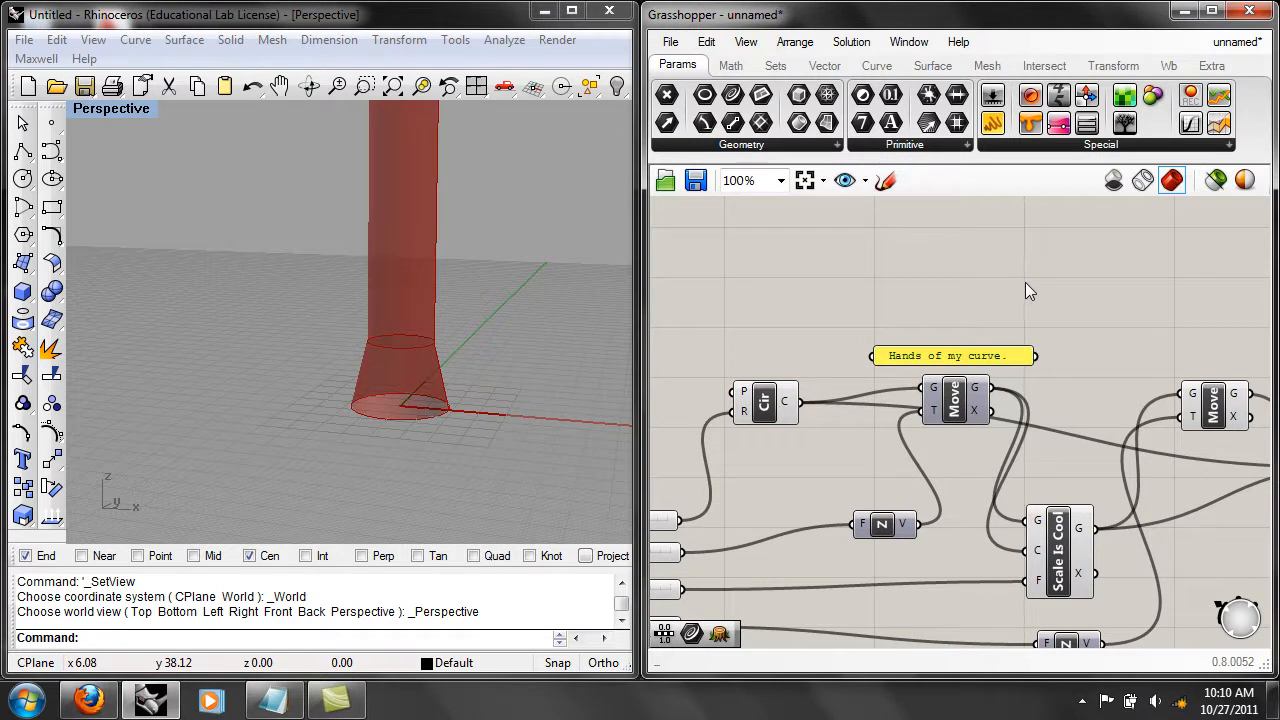
Add a second Panel above the Circle component containing the note "This new text.".
scroll(1026, 282, down, 1)
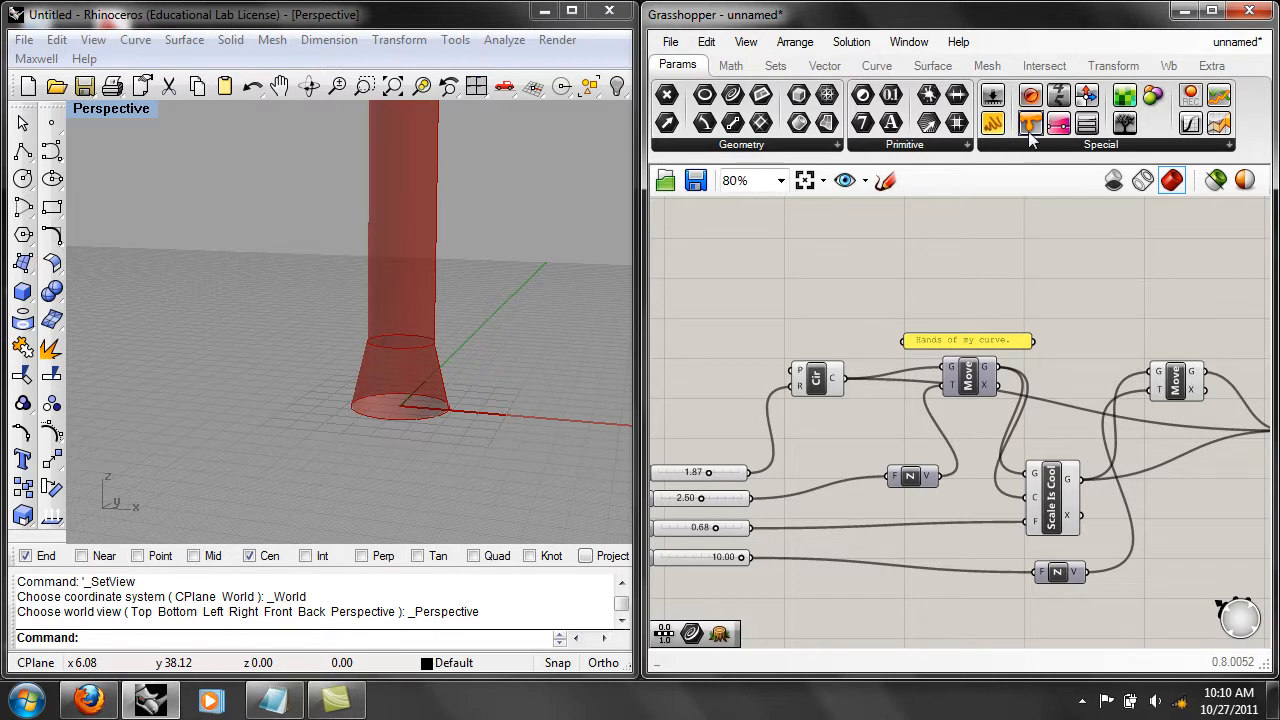
drag(997, 127, 778, 285)
double_click(759, 277)
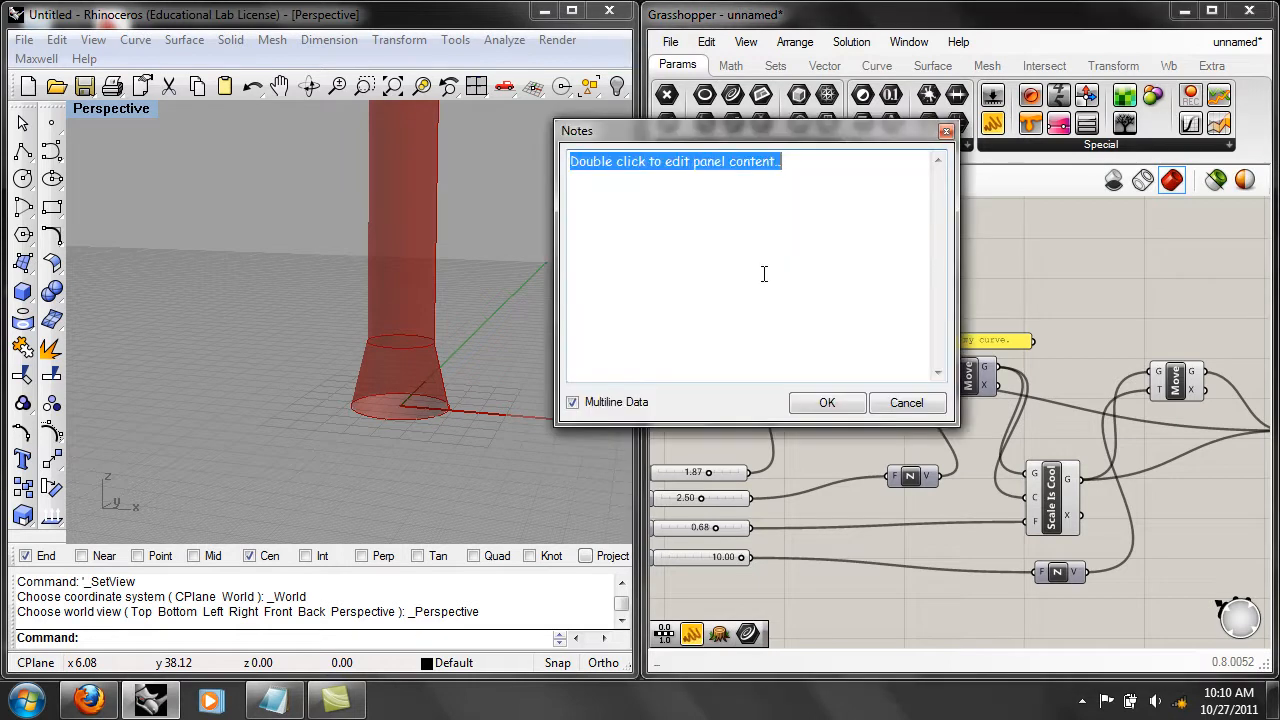
text(This)
key(BackSpace)
key(BackSpace)
text(is new t)
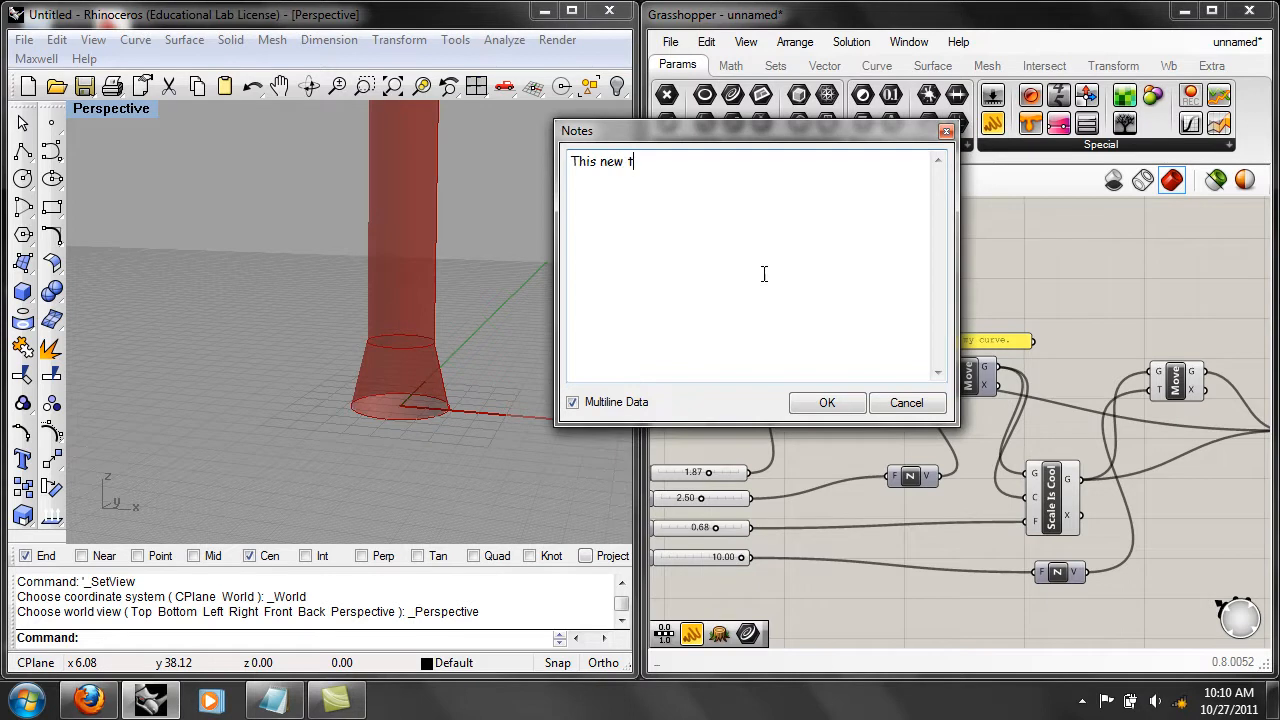
text(ext.)
click(827, 403)
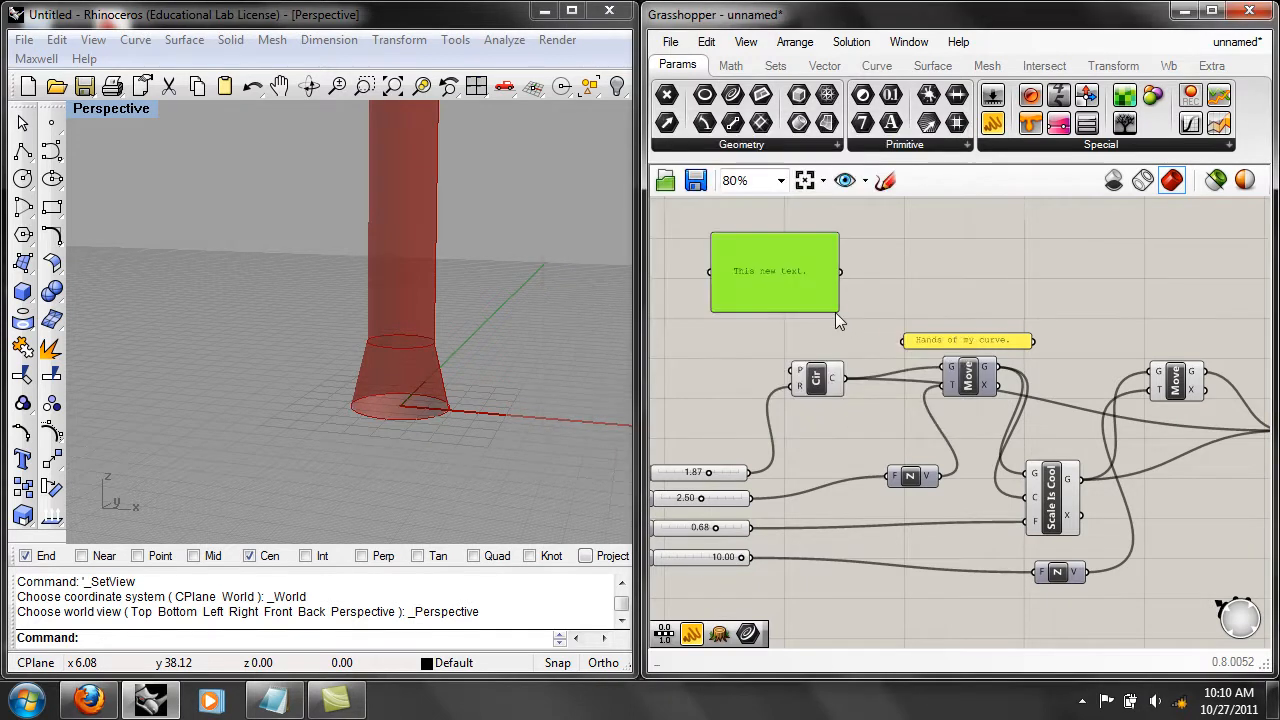
Resize the "This new text." panel to a wider single-line strip, then delete it.
drag(835, 312, 884, 243)
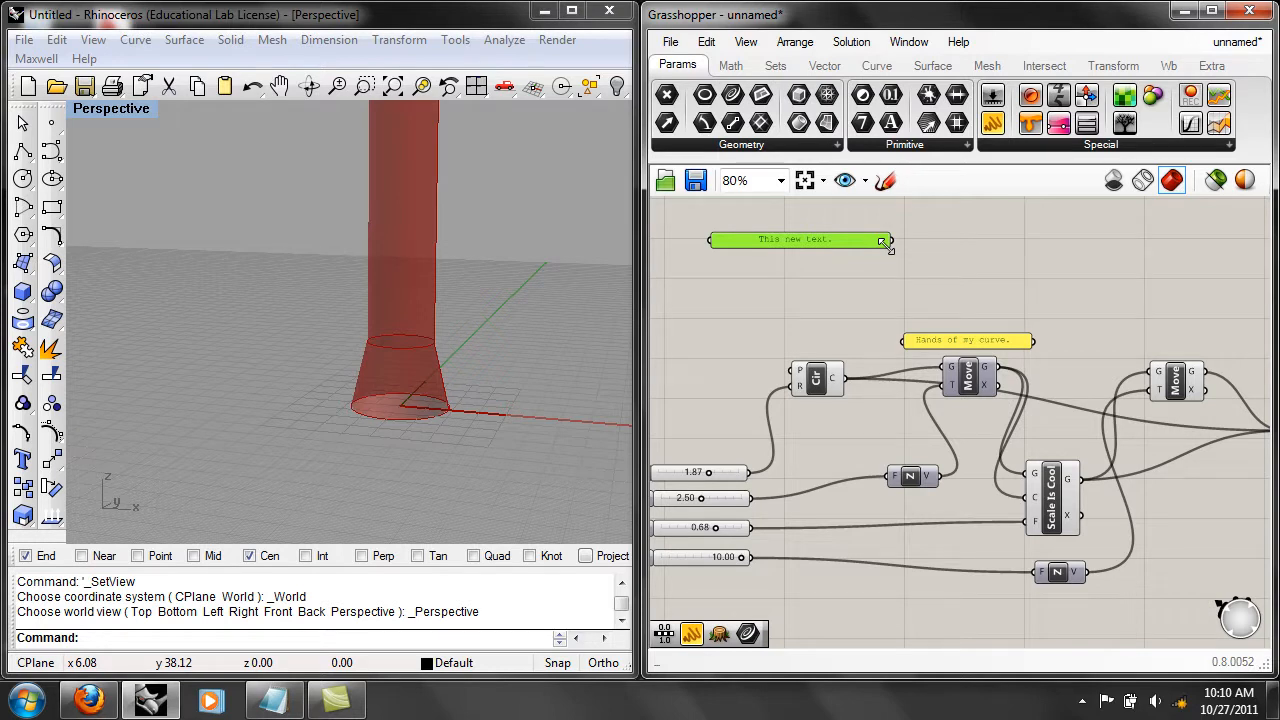
click(909, 217)
click(866, 239)
click(706, 41)
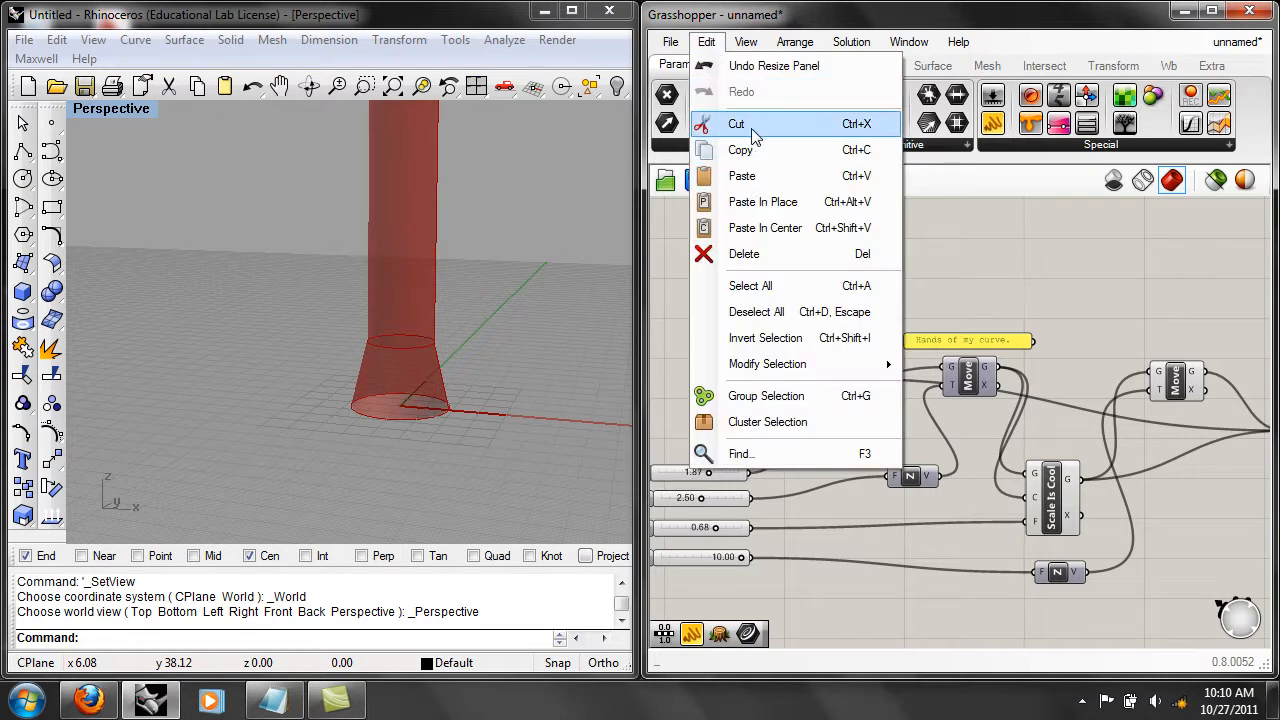
click(757, 255)
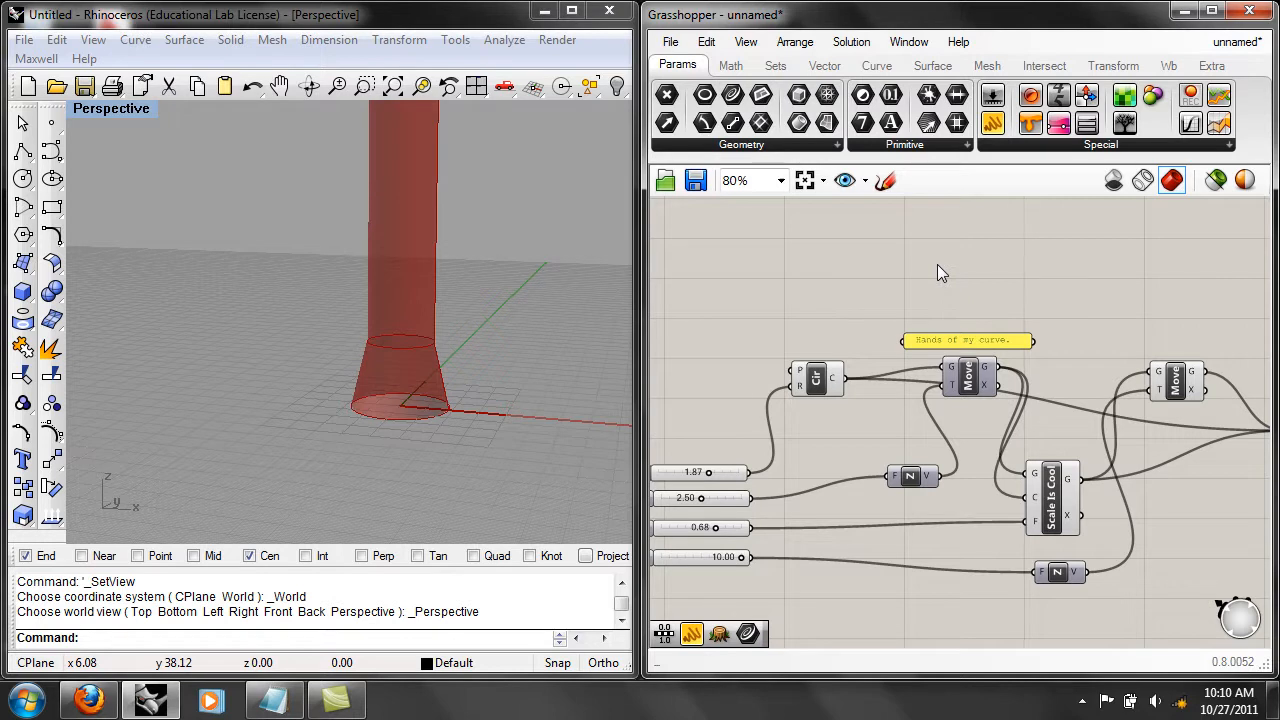
Delete the "Hands of my curve." panel above the first Move component.
click(977, 345)
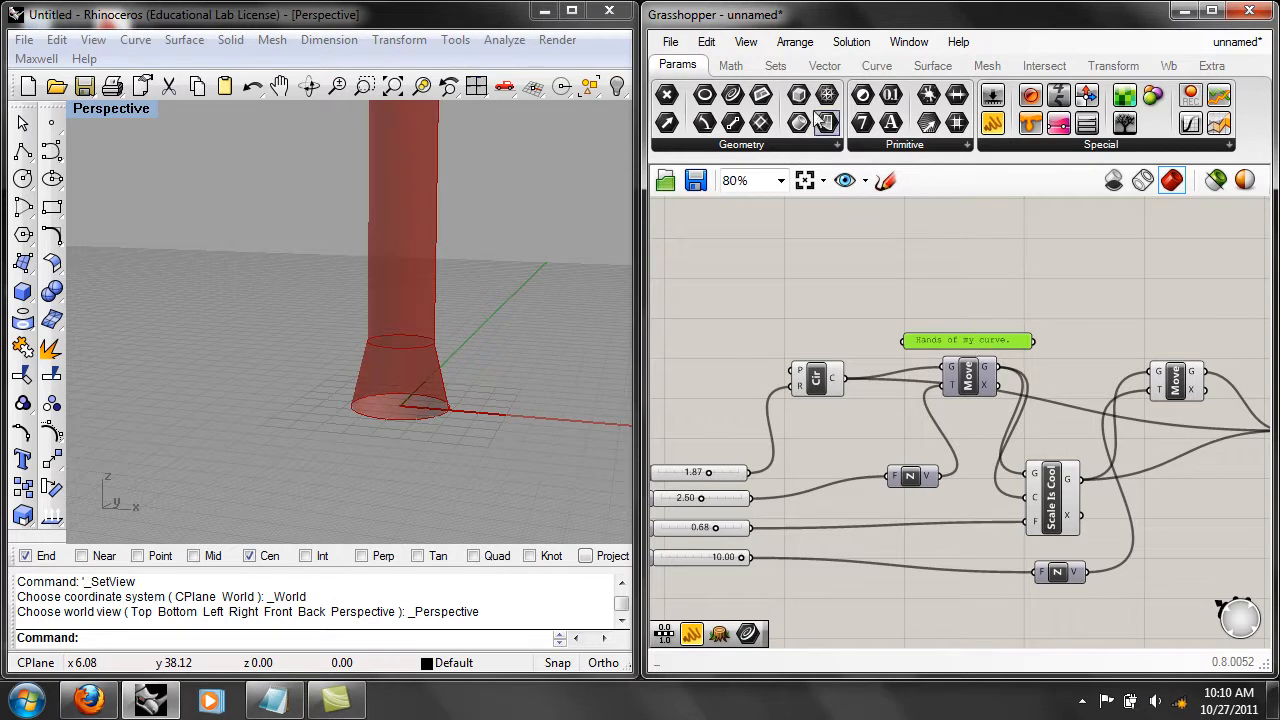
click(909, 42)
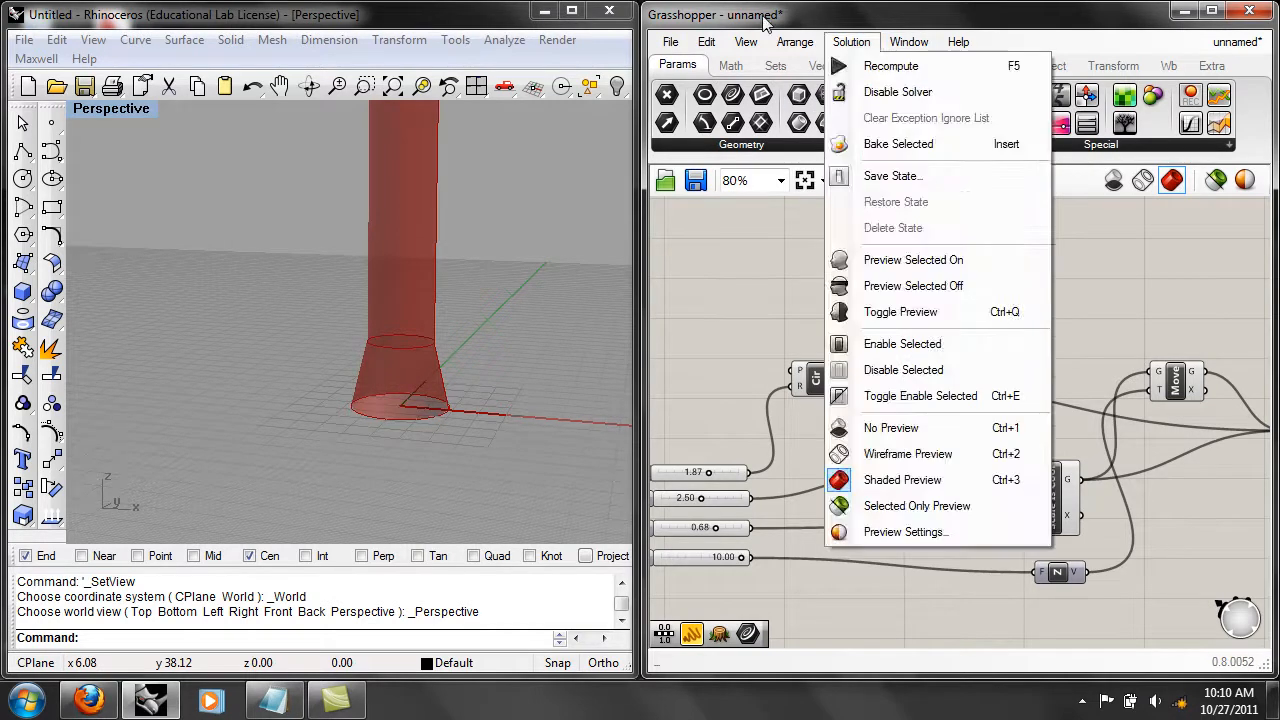
mouse_move(706, 42)
click(748, 256)
Set the slider driving the circle's radius to 0.88.
scroll(966, 295, down, 4)
right_drag(993, 316, 997, 316)
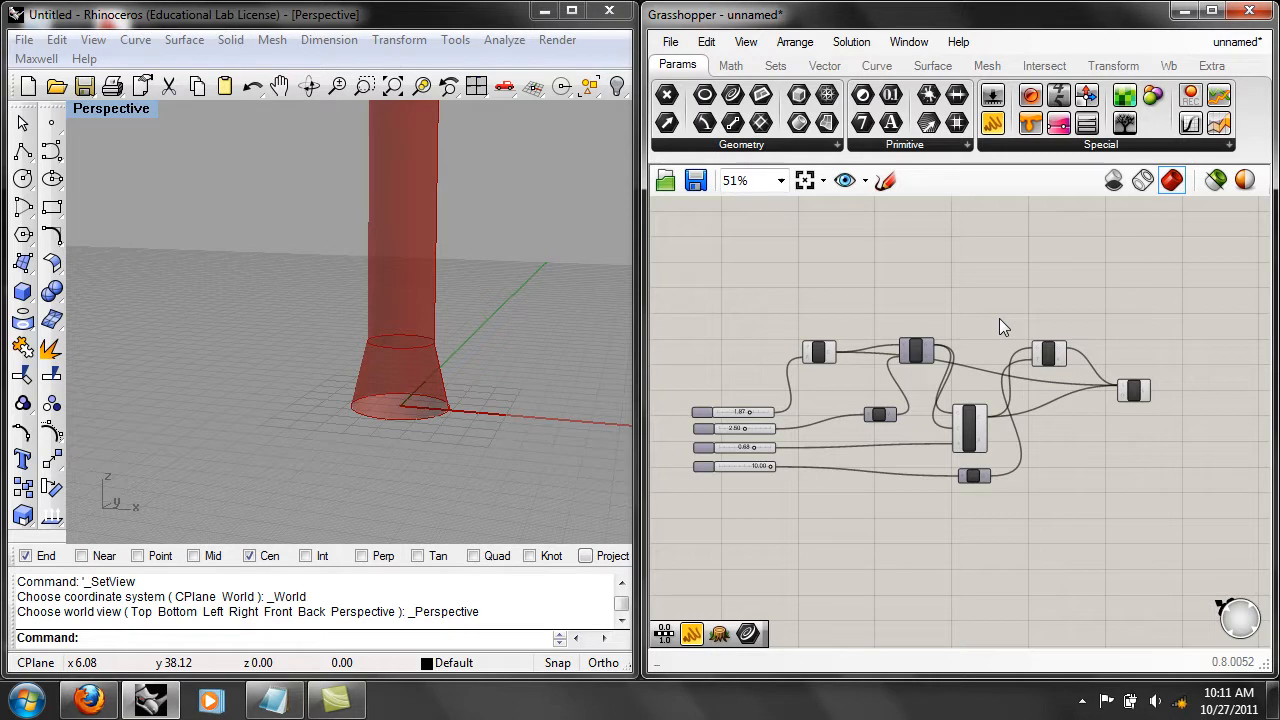
scroll(829, 412, up, 4)
mouse_move(780, 432)
mouse_down()
mouse_move(768, 432)
mouse_move(785, 437)
mouse_up()
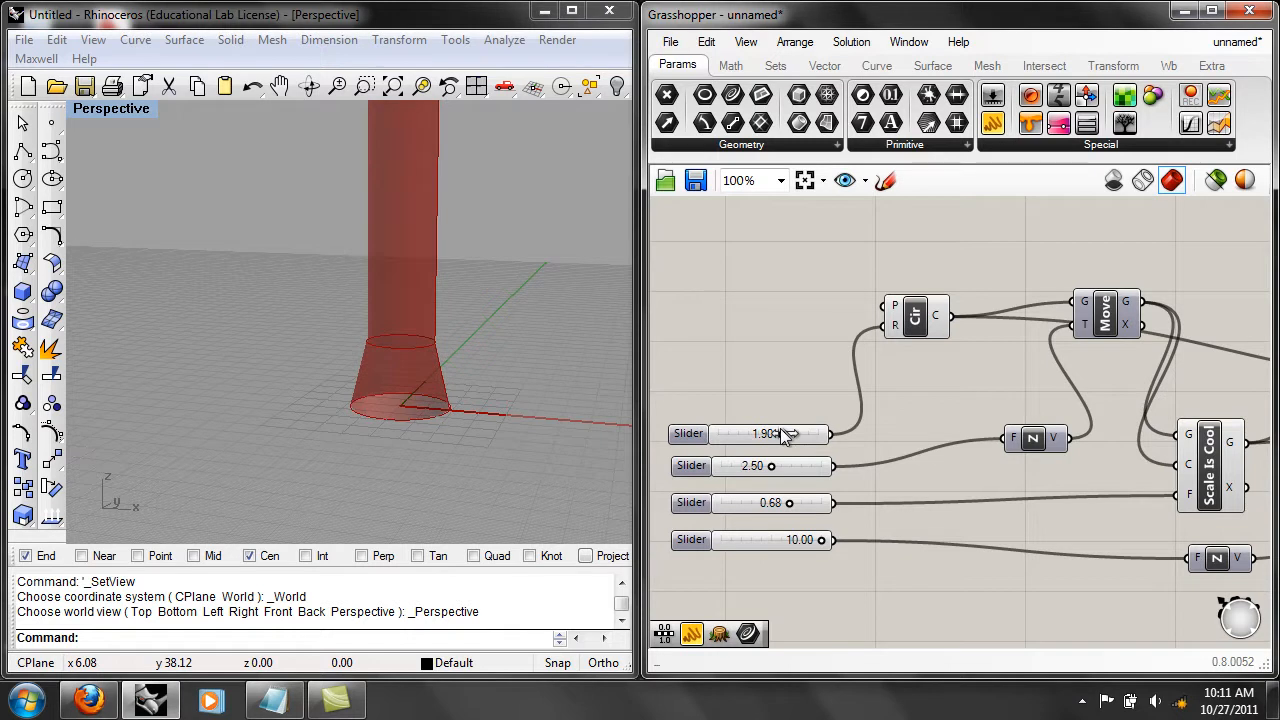
drag(785, 437, 748, 439)
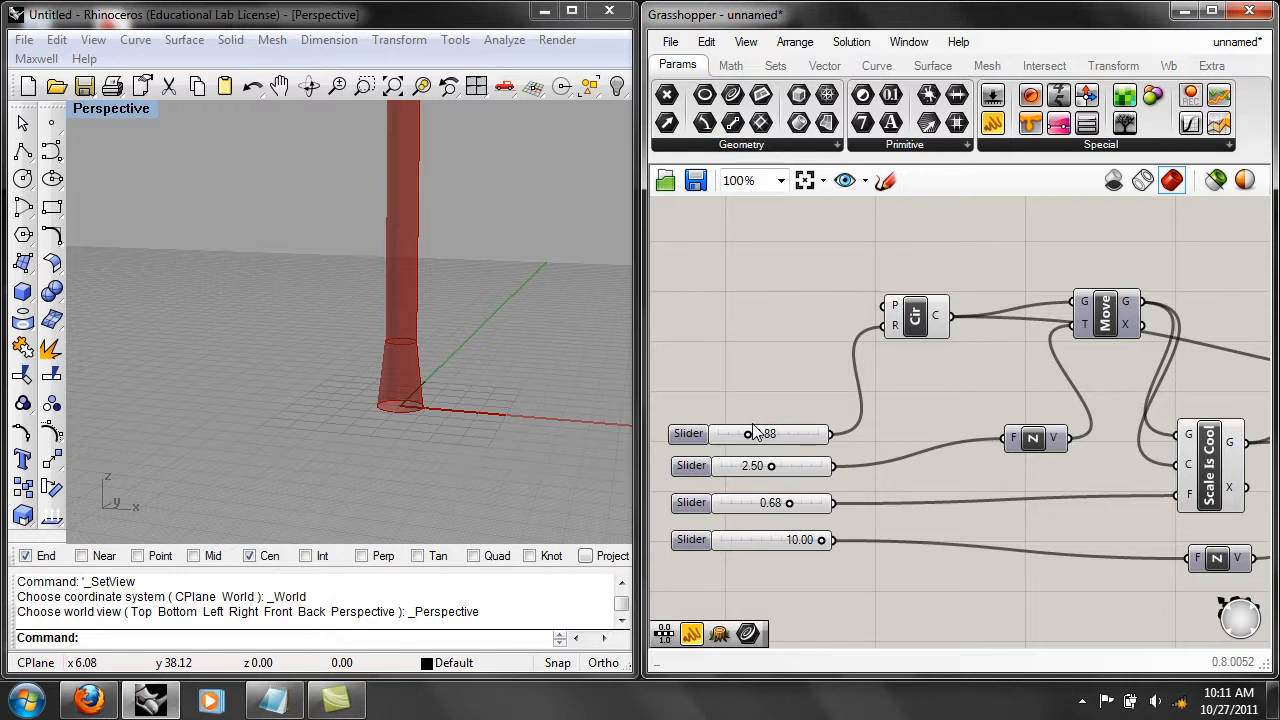
Delete the three sliders feeding the two Unit Z components and the scale factor, keeping only the radius slider.
scroll(828, 370, down, 2)
right_drag(802, 430, 922, 460)
drag(857, 530, 786, 458)
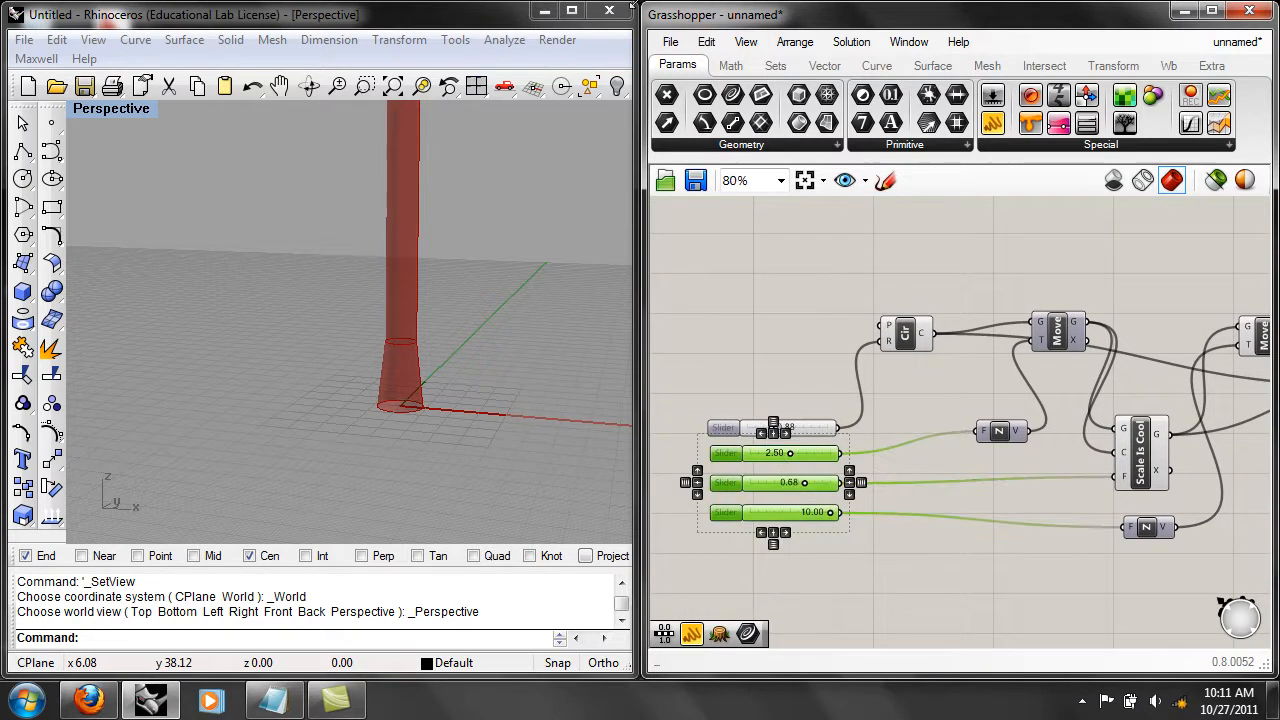
click(706, 41)
click(783, 253)
right_drag(909, 378, 989, 501)
right_drag(890, 480, 990, 501)
Set the remaining circle radius slider to 1.18.
scroll(1048, 557, up, 1)
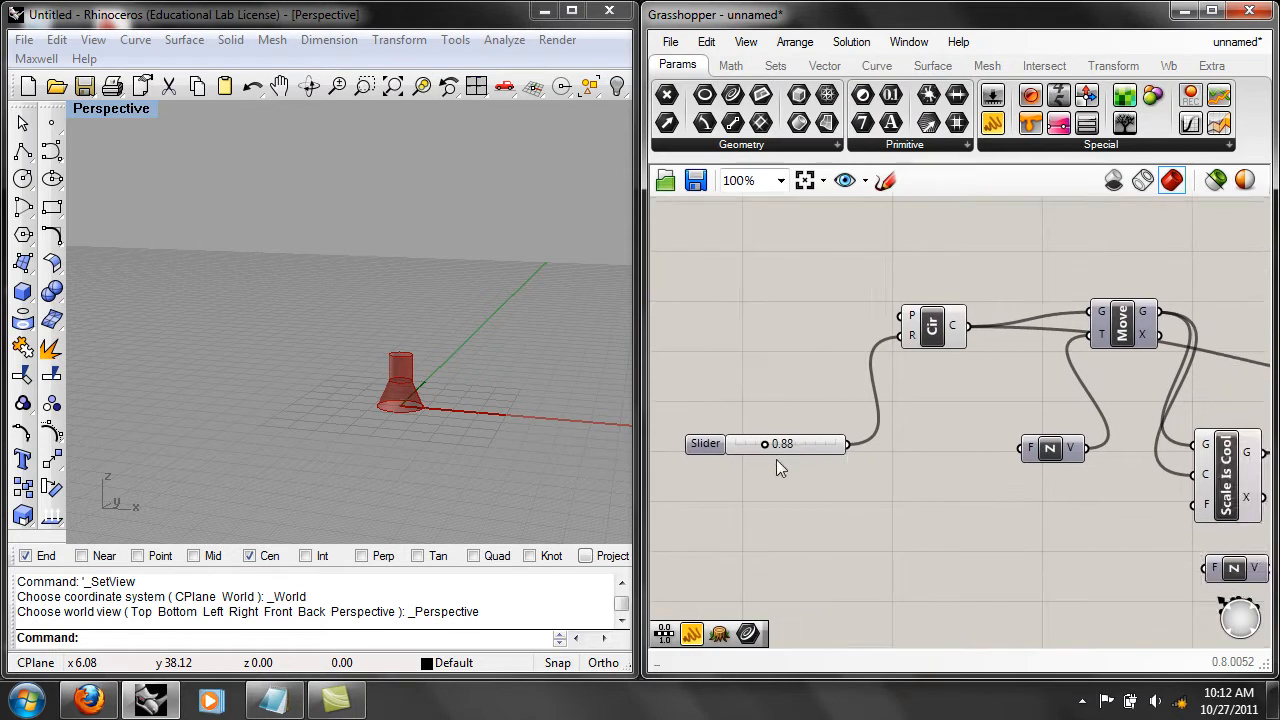
mouse_move(766, 445)
mouse_down()
mouse_move(795, 442)
mouse_move(777, 448)
mouse_up()
right_drag(967, 530, 947, 569)
scroll(927, 491, down, 1)
scroll(833, 504, up, 1)
right_drag(833, 504, 943, 521)
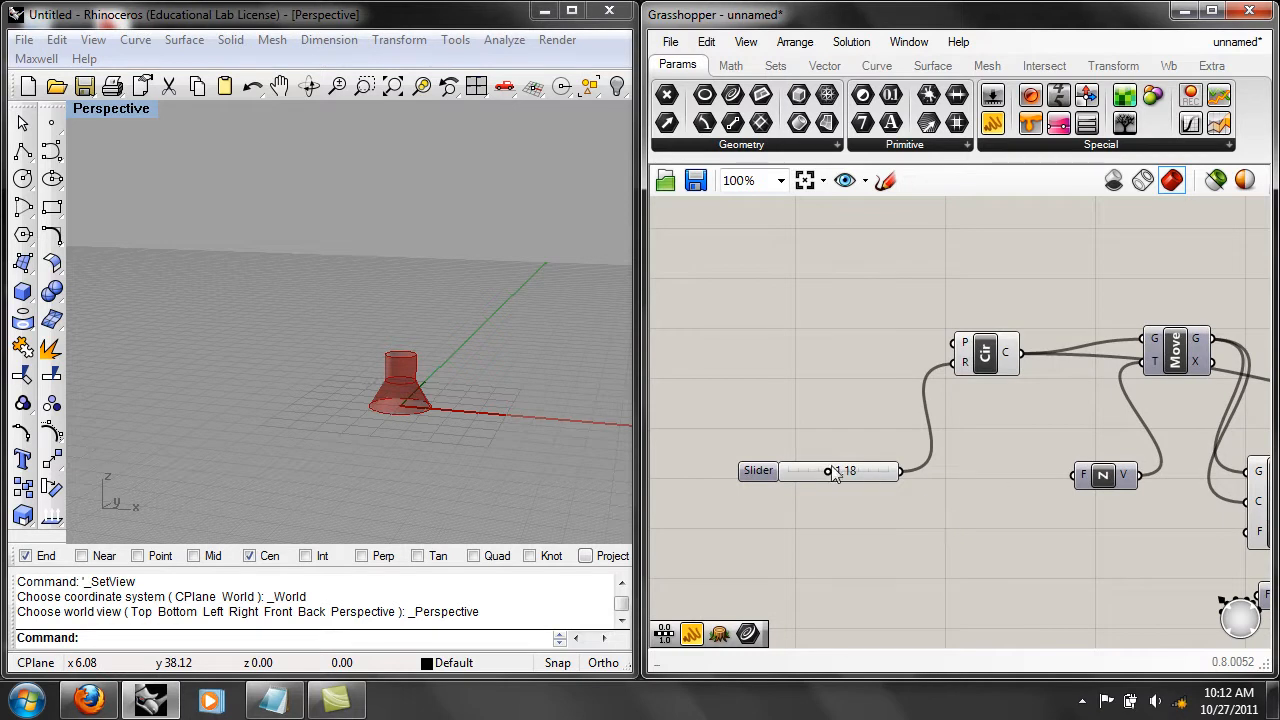
Set the radius slider to 3.00 and connect it to the factor input of the first Unit Z component.
drag(826, 474, 893, 473)
right_drag(1007, 506, 928, 480)
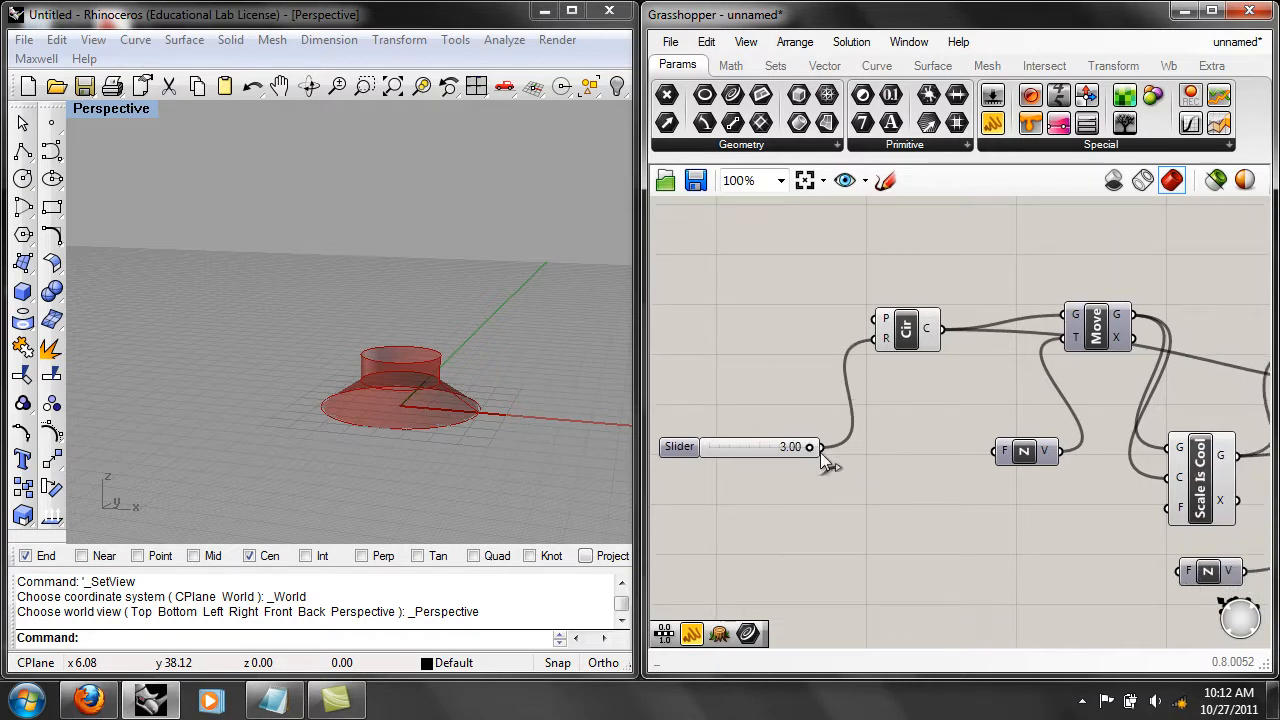
drag(1000, 453, 1001, 469)
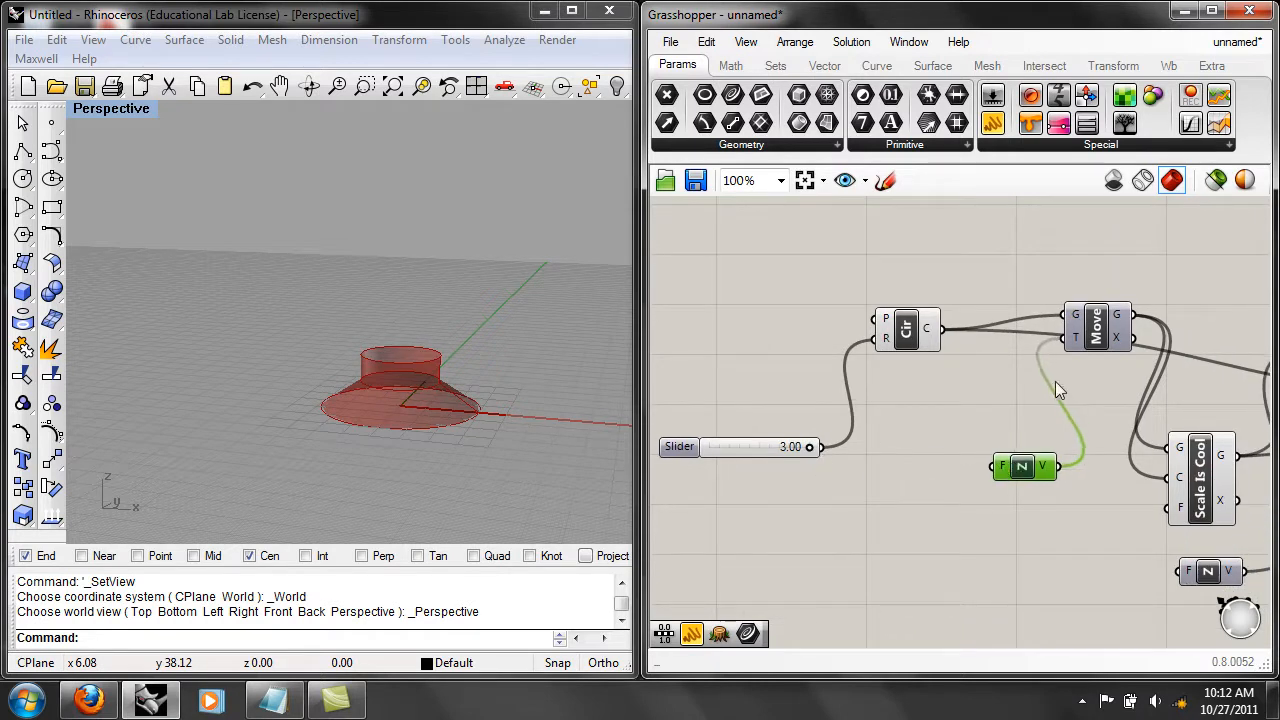
drag(812, 447, 997, 466)
right_drag(766, 450, 830, 452)
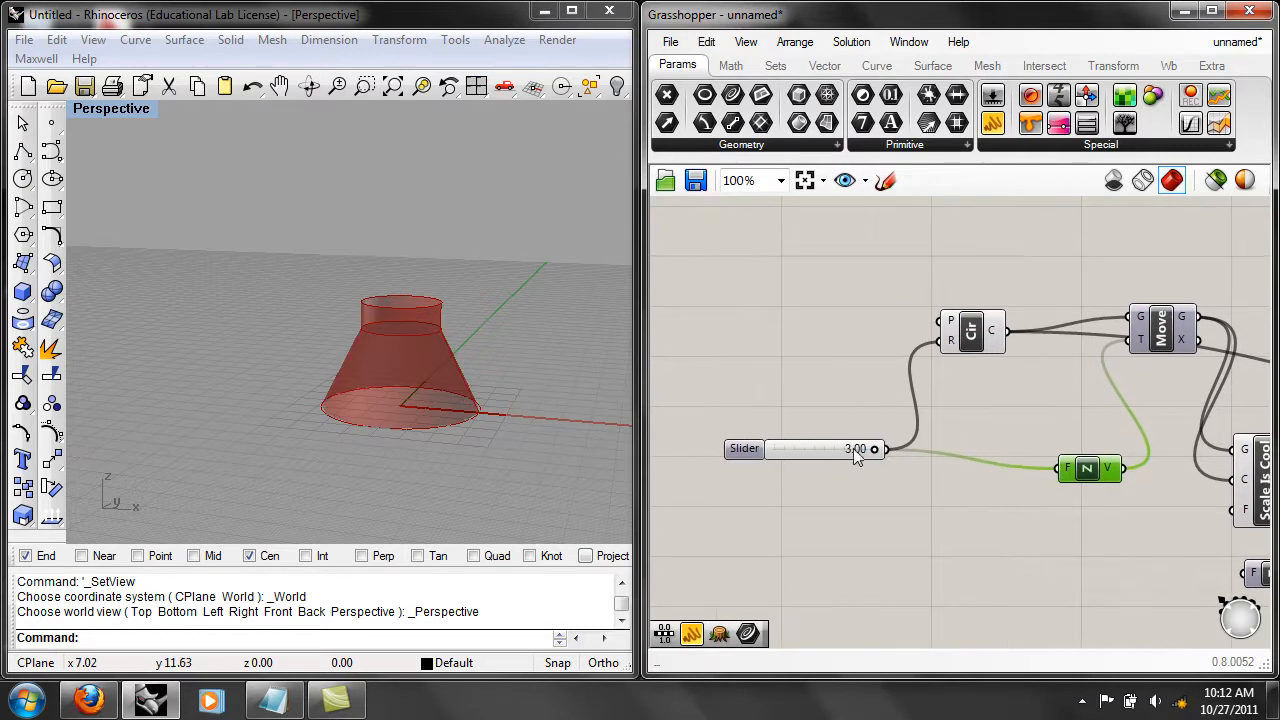
mouse_move(876, 445)
mouse_down()
mouse_move(805, 447)
mouse_move(887, 457)
mouse_up()
right_drag(1017, 507, 987, 450)
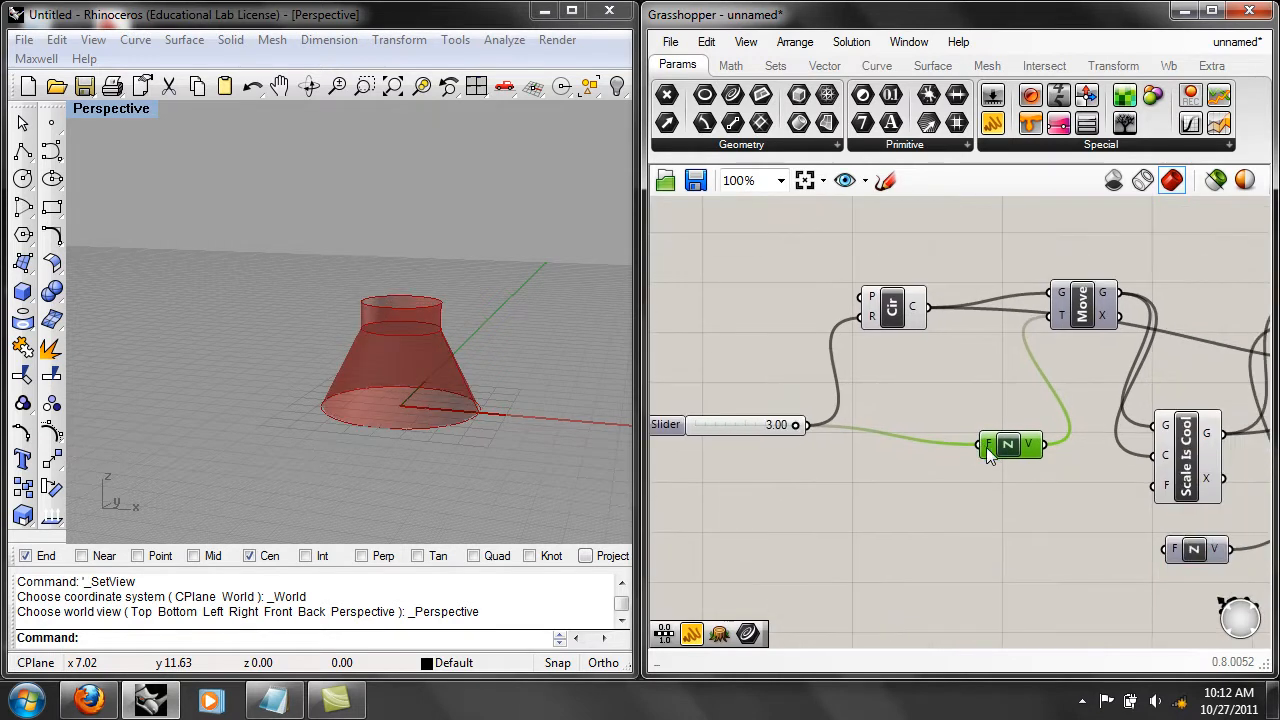
right_click(986, 450)
mouse_move(1045, 638)
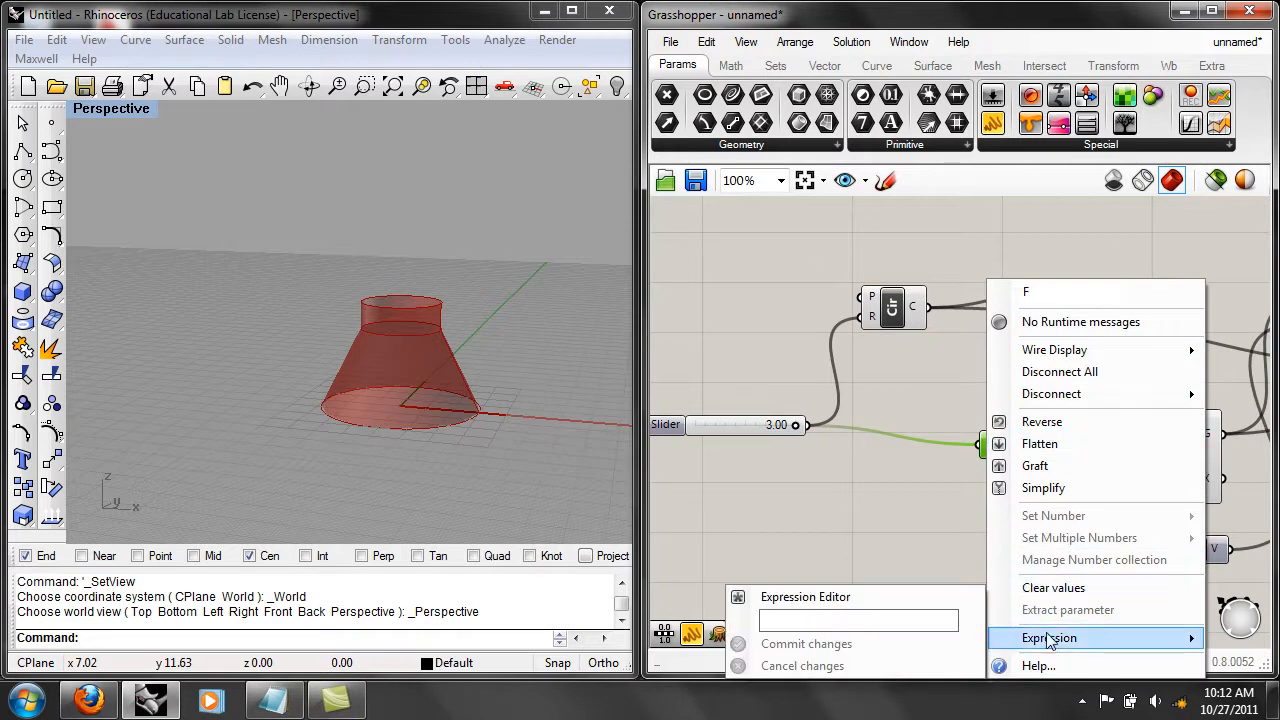
click(925, 620)
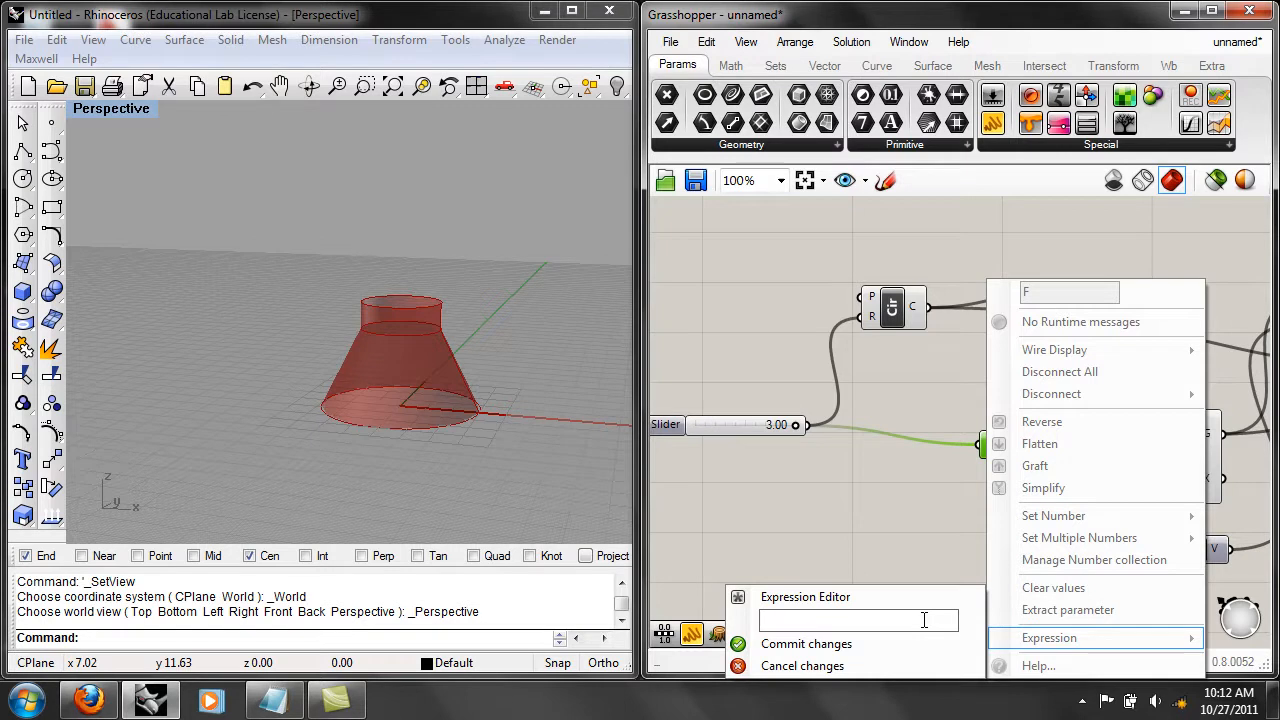
click(923, 520)
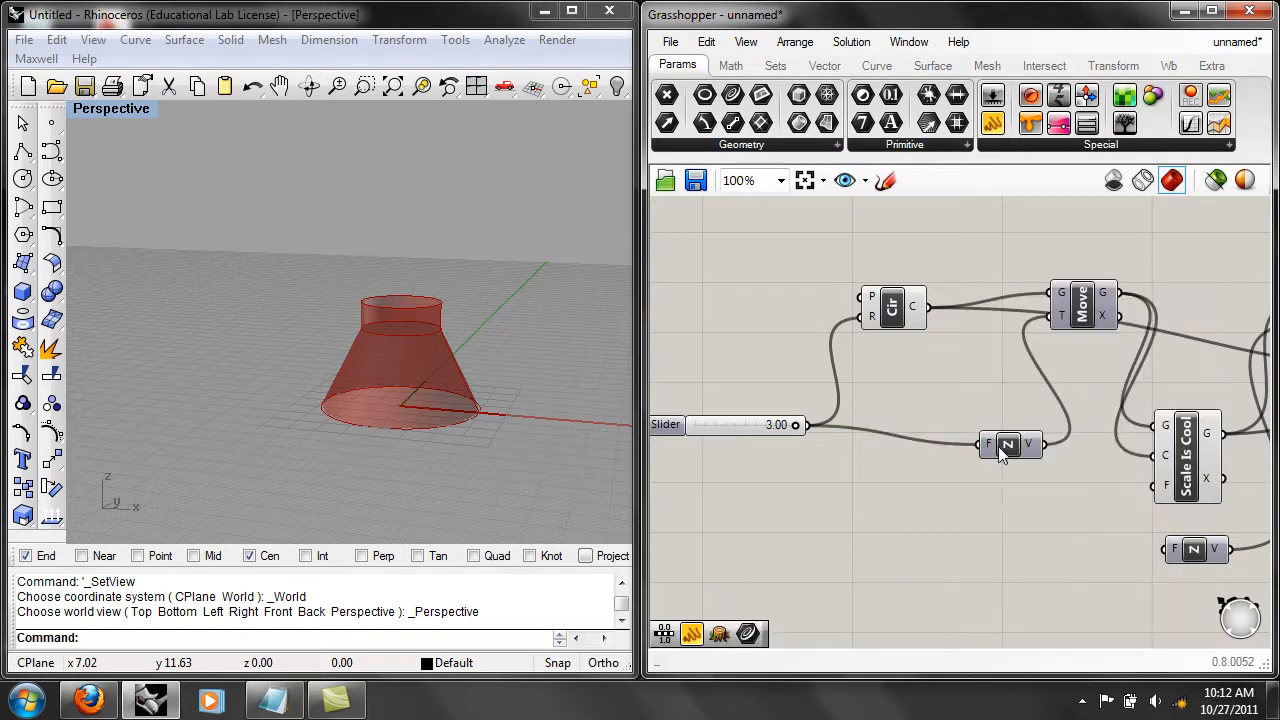
Apply the expression F/2 to the factor input of the first Unit Z component.
mouse_move(989, 447)
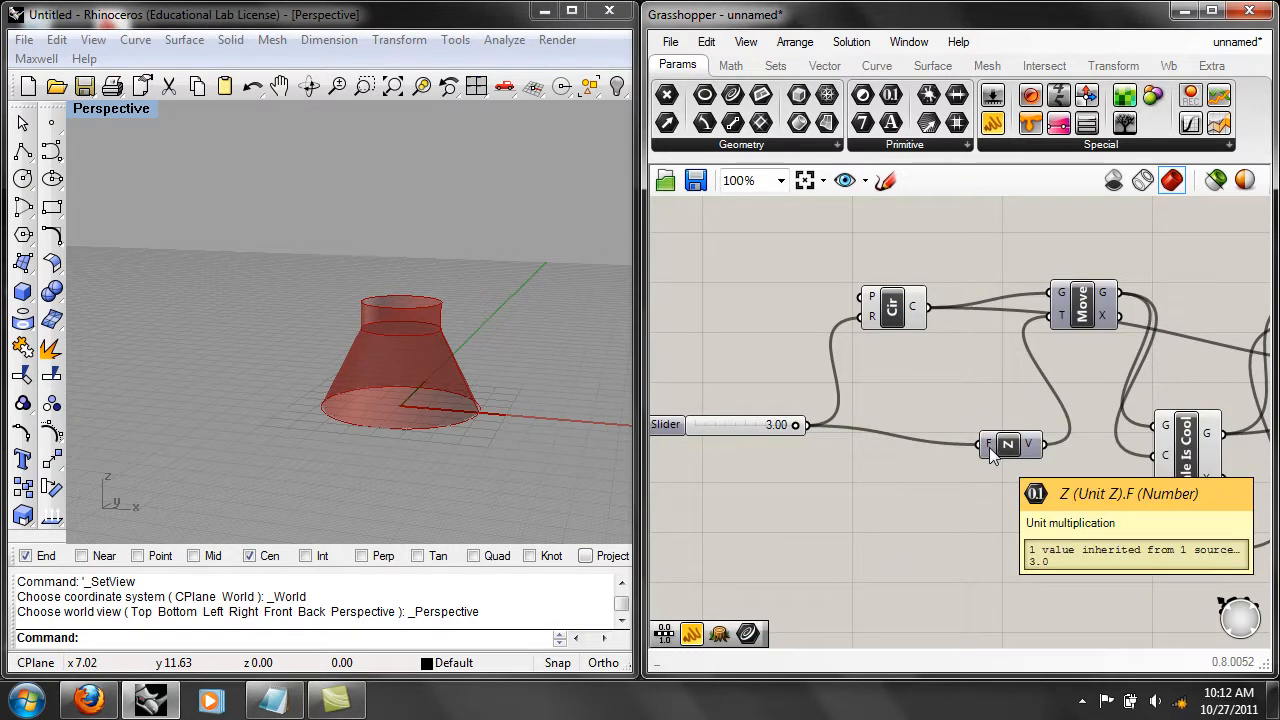
right_click(989, 447)
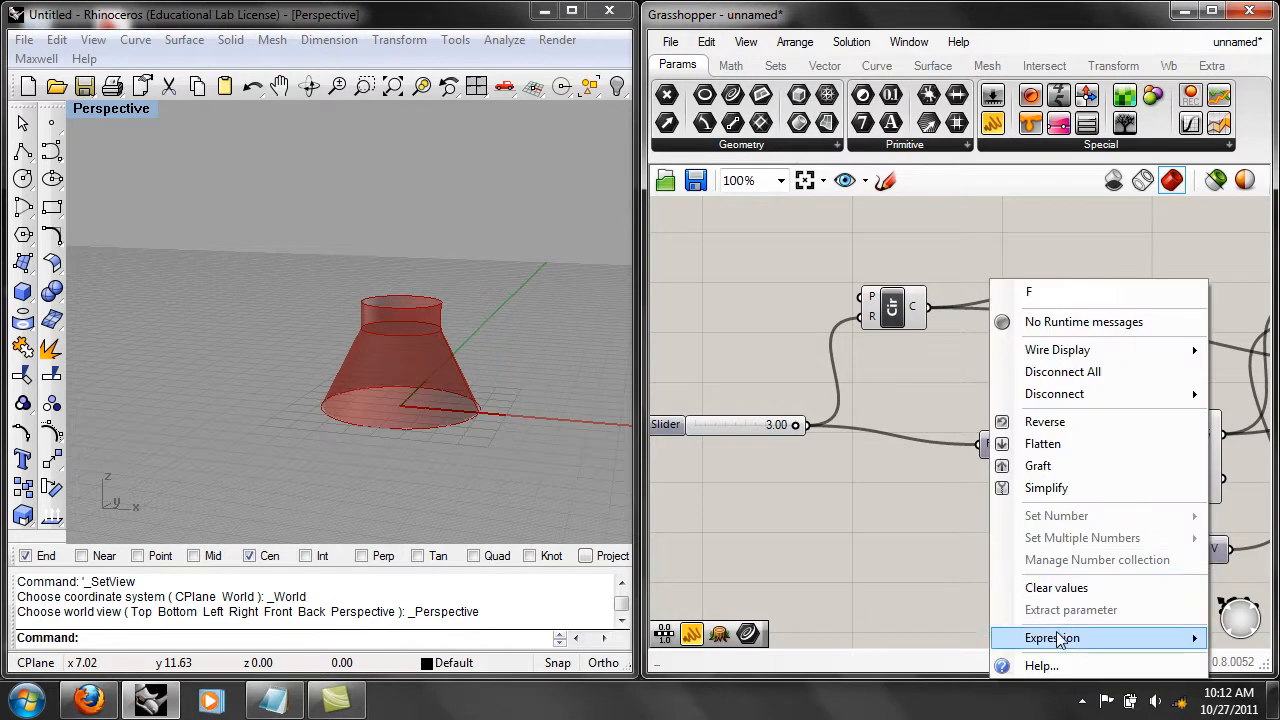
mouse_move(1060, 640)
click(942, 624)
text(F)
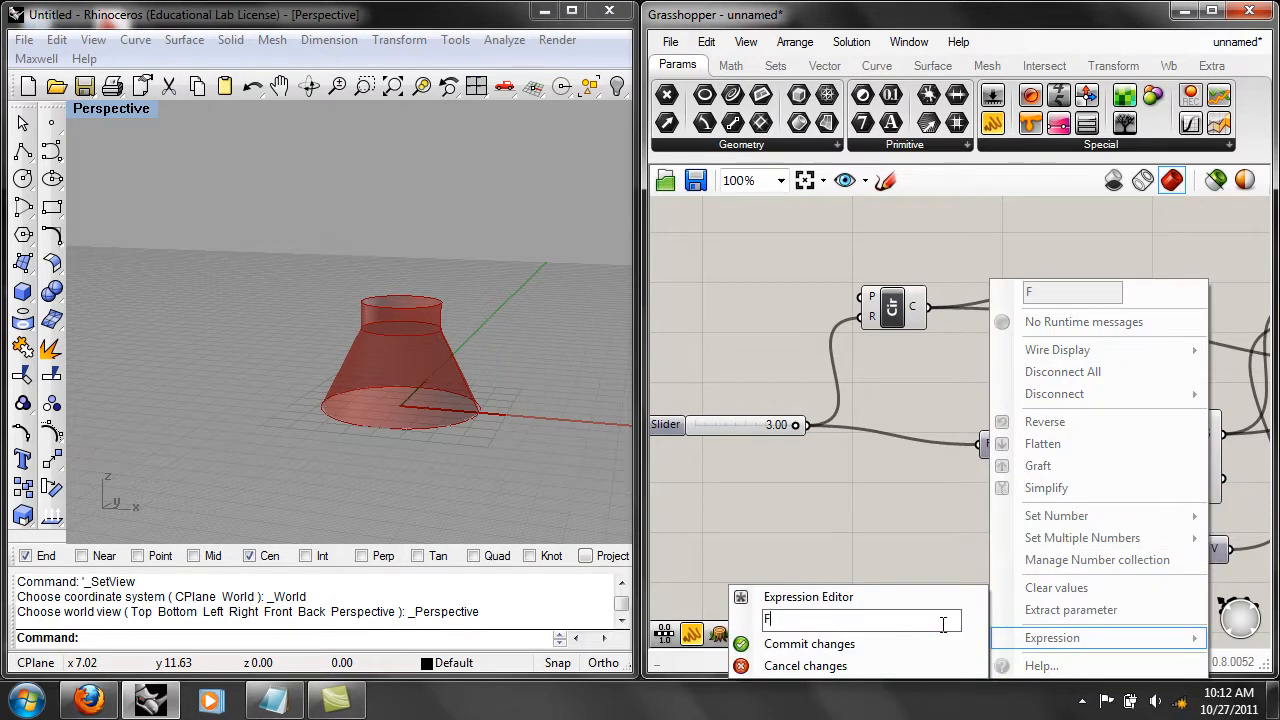
text(/2)
click(846, 647)
right_drag(792, 490, 829, 488)
mouse_move(828, 422)
mouse_down()
mouse_move(777, 422)
mouse_move(853, 417)
mouse_up()
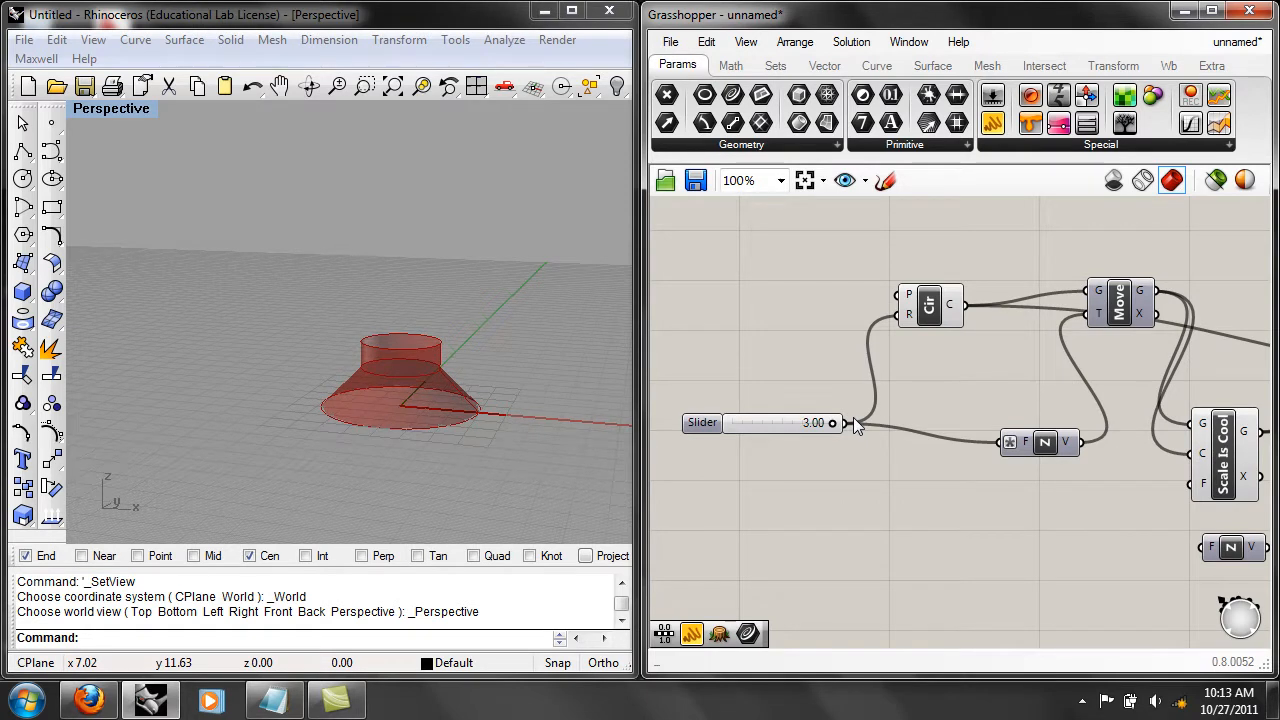
Turn on the preview of the first Move component and reposition it together with its Unit Z component.
right_drag(1011, 458, 941, 465)
drag(908, 422, 888, 461)
right_drag(942, 490, 977, 477)
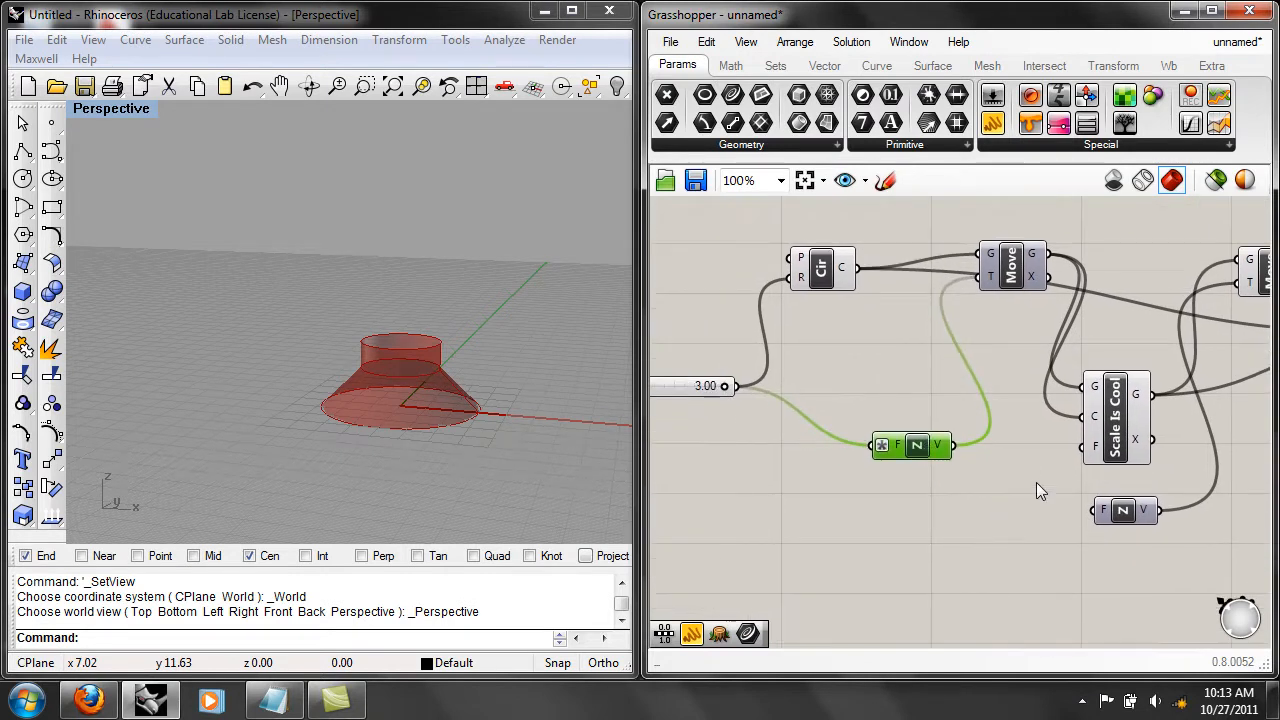
mouse_move(1090, 449)
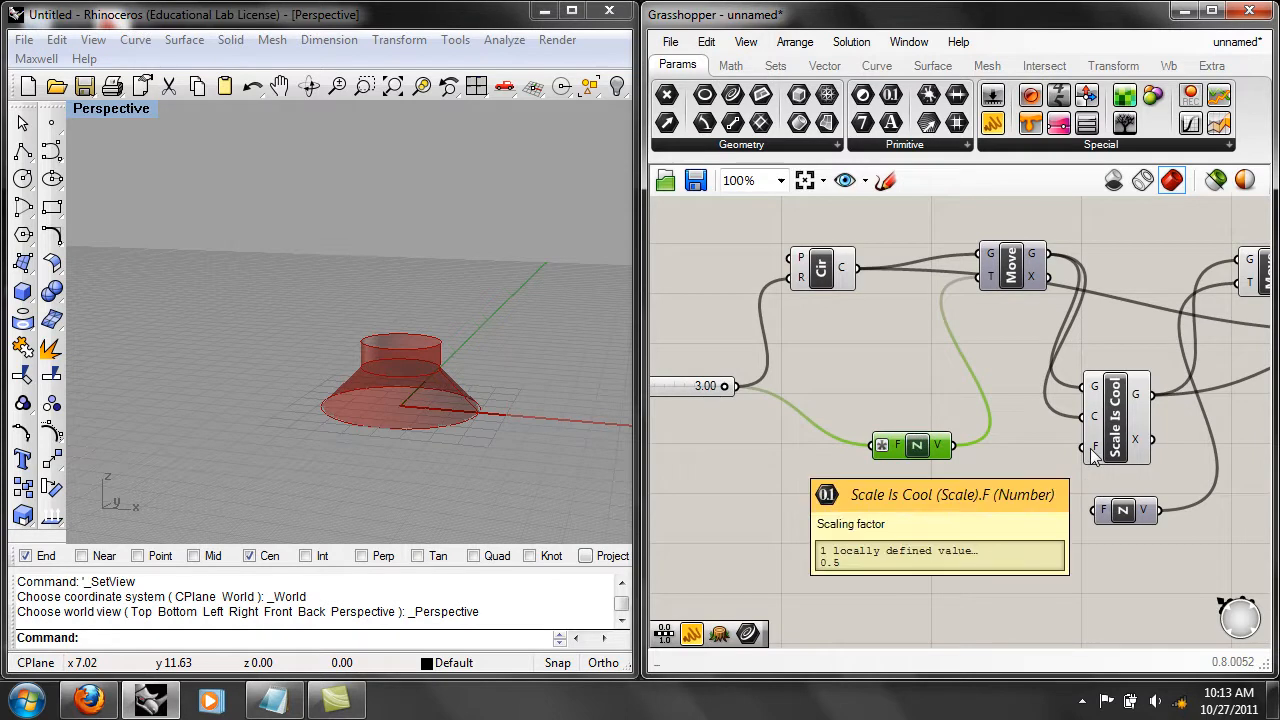
right_click(1007, 263)
click(1045, 303)
drag(1011, 279, 1015, 315)
drag(912, 446, 883, 448)
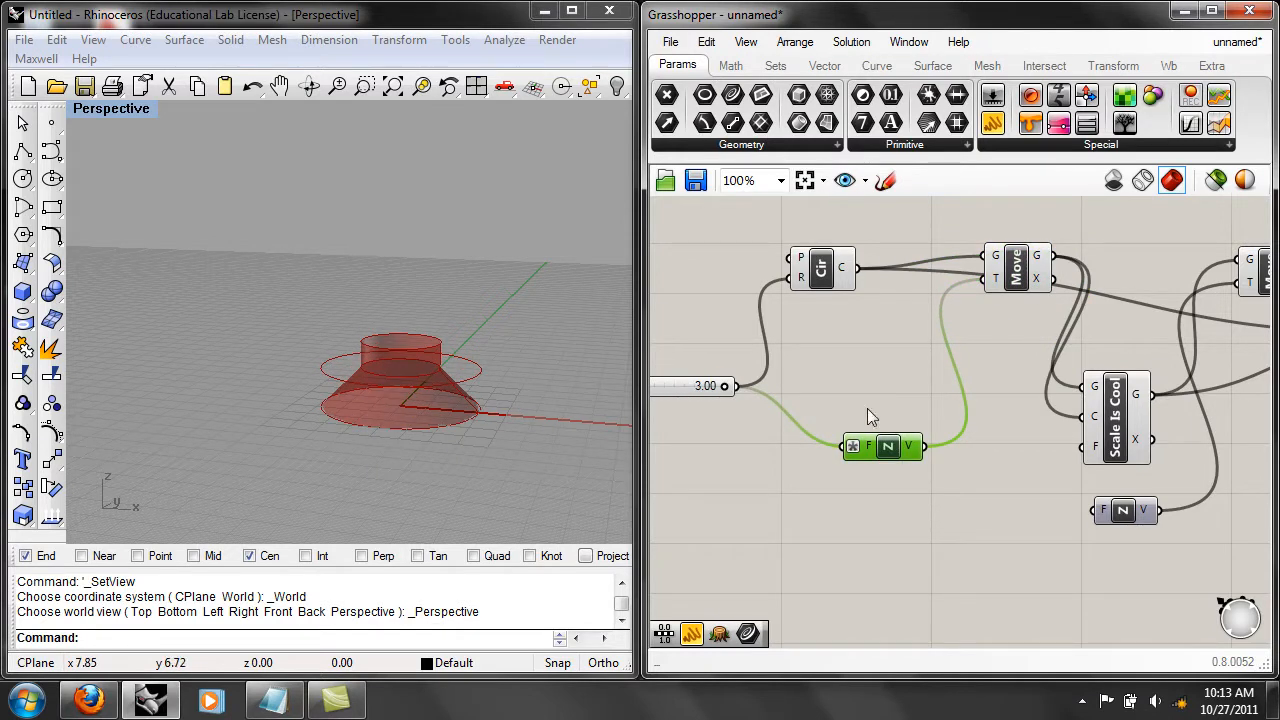
right_drag(1031, 435, 997, 434)
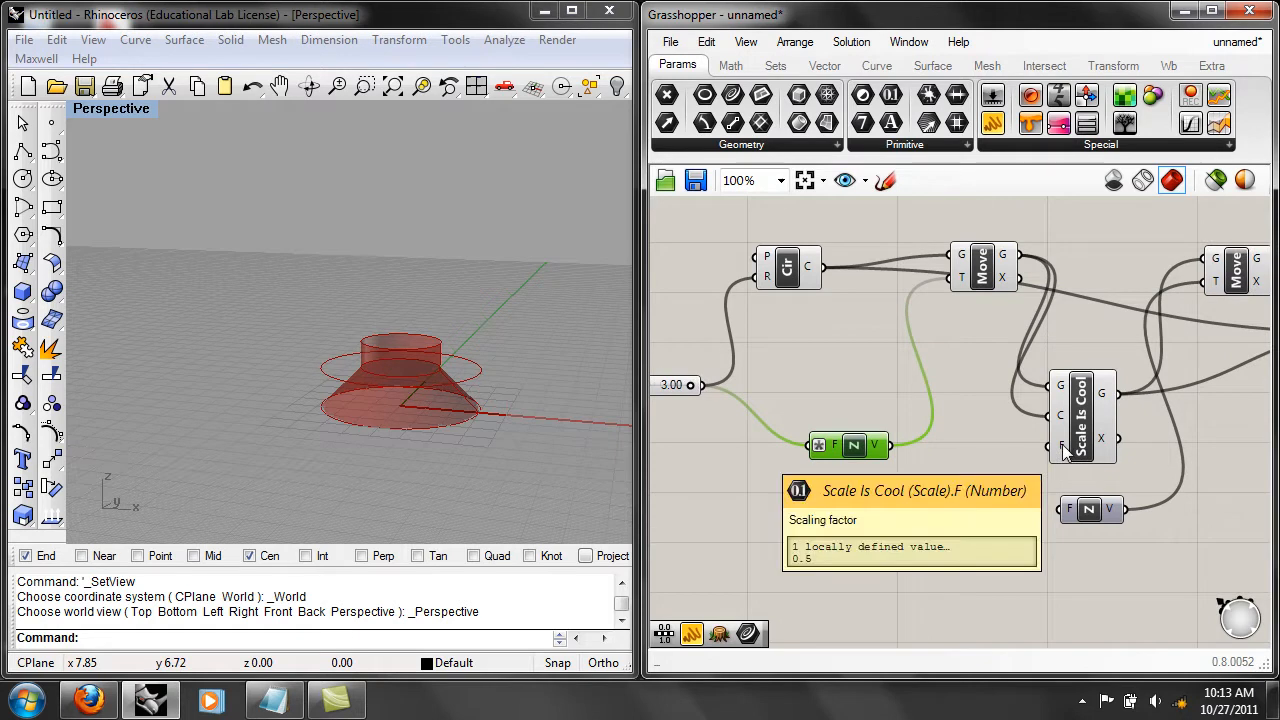
drag(862, 446, 860, 420)
right_drag(879, 496, 921, 463)
drag(734, 359, 746, 372)
right_drag(909, 442, 778, 462)
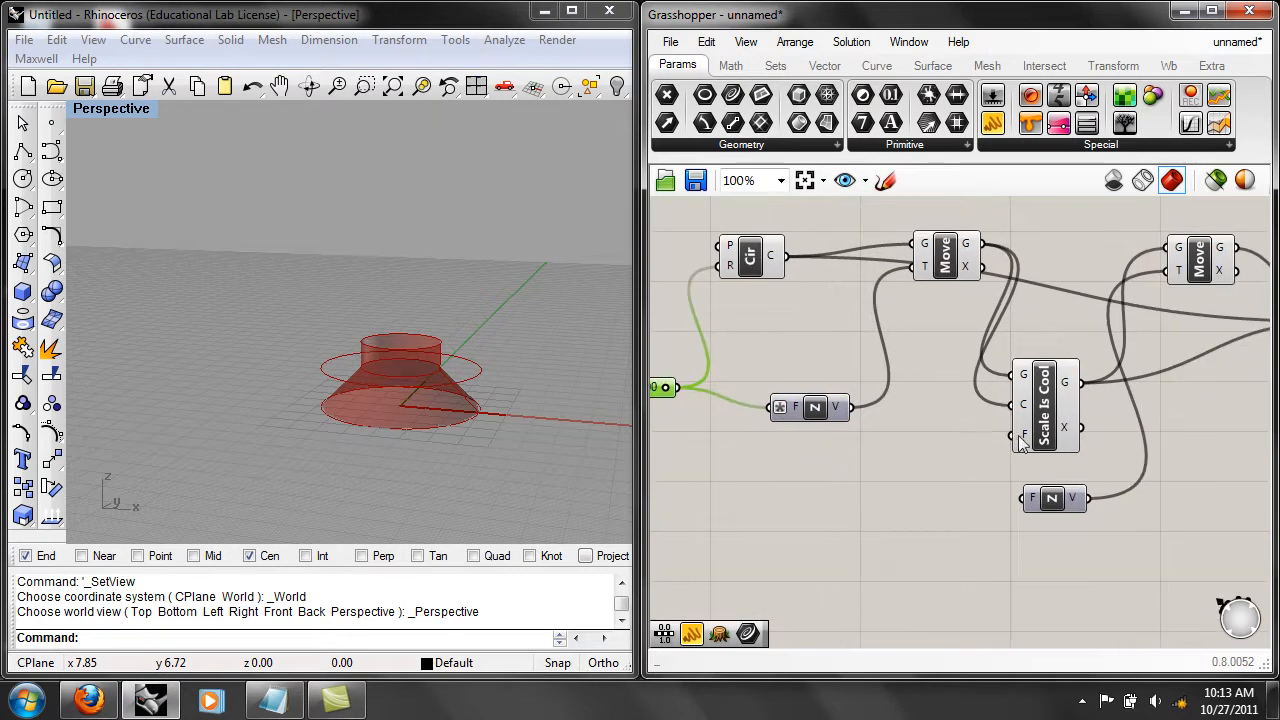
Set the factor of the "Scale Is Cool" component to 0.667.
right_click(1022, 434)
mouse_move(1107, 526)
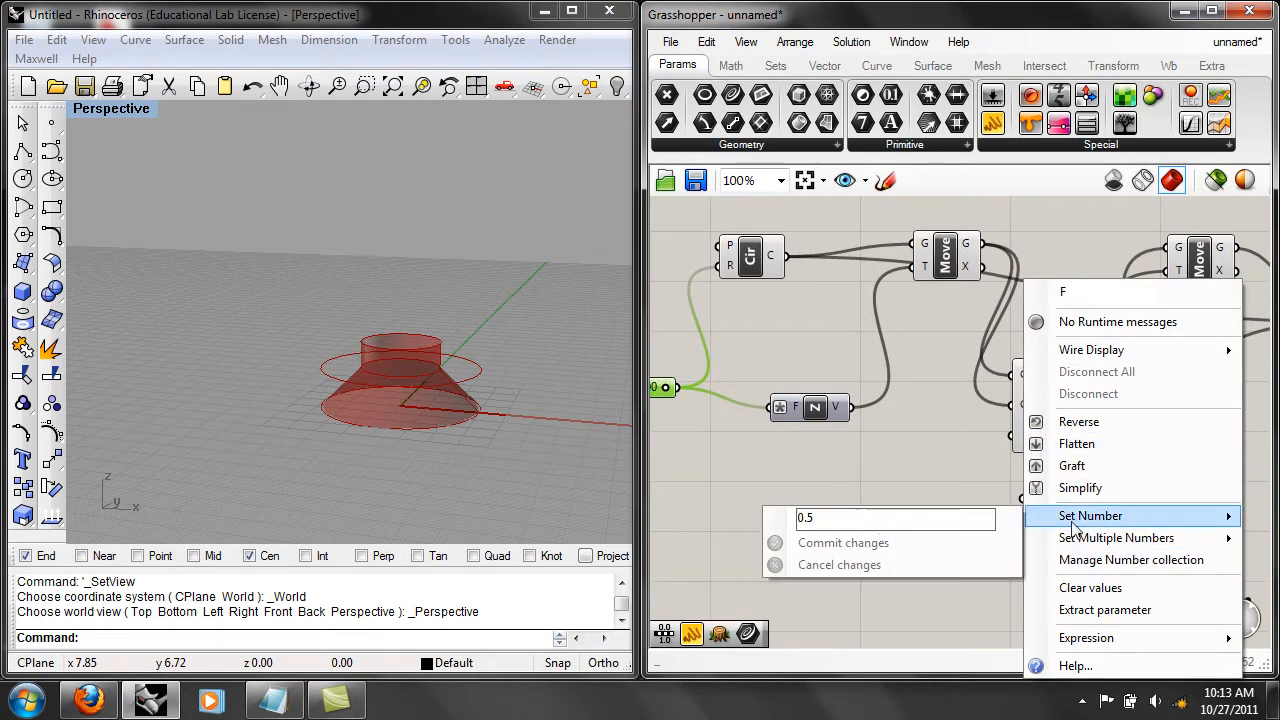
click(881, 520)
key(BackSpace)
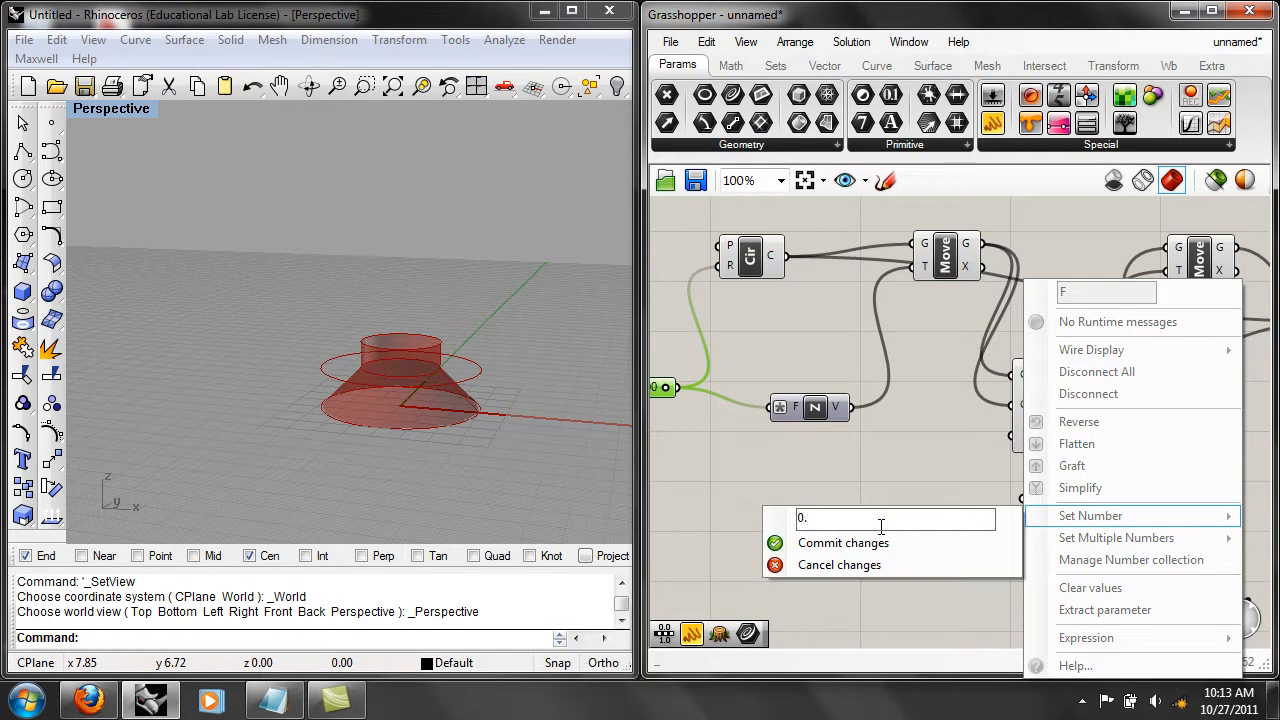
text(667)
click(860, 542)
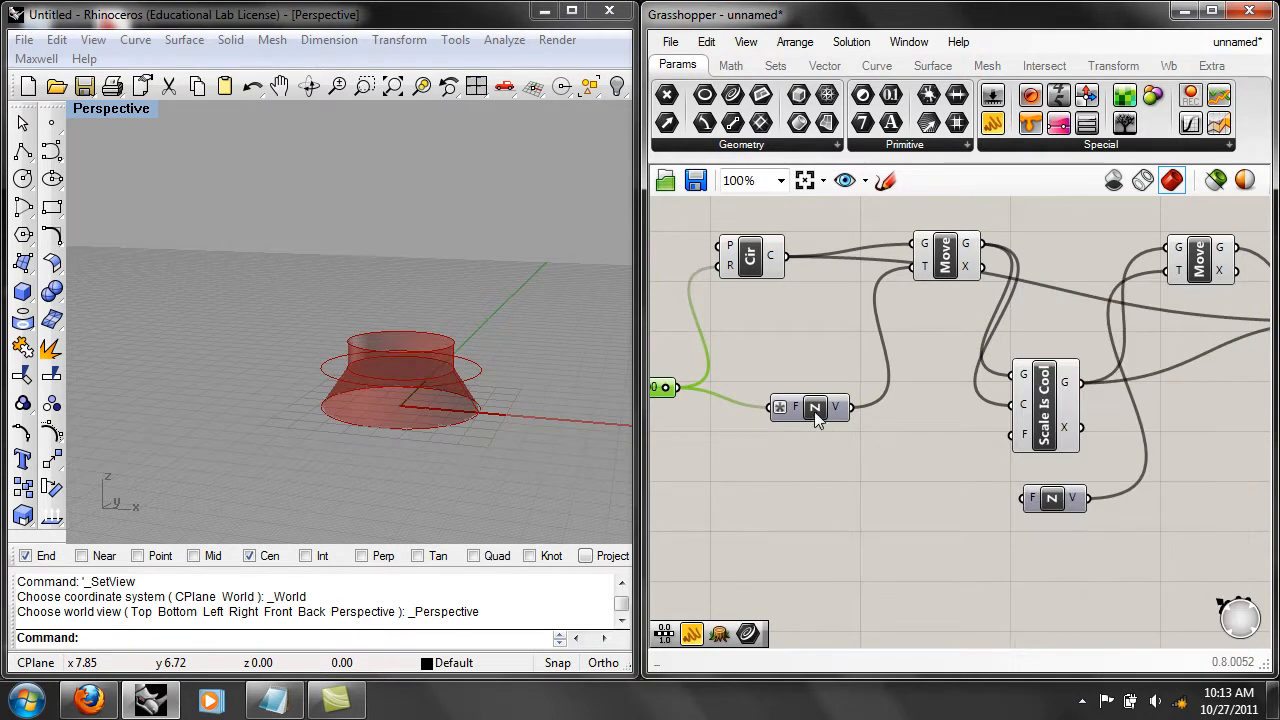
Move the first Unit Z component slightly farther away from the radius slider and deselect it.
drag(818, 415, 860, 419)
right_drag(690, 407, 781, 404)
mouse_move(753, 383)
mouse_down()
mouse_move(690, 380)
mouse_move(762, 384)
mouse_up()
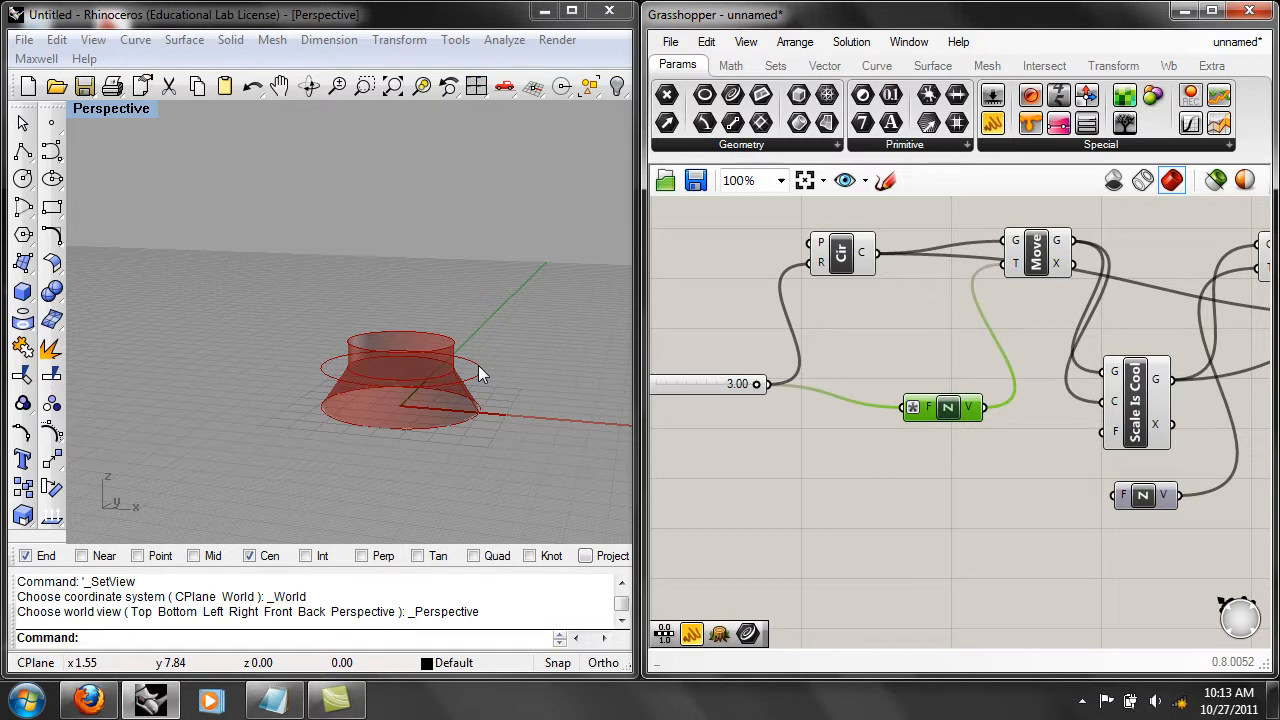
click(977, 480)
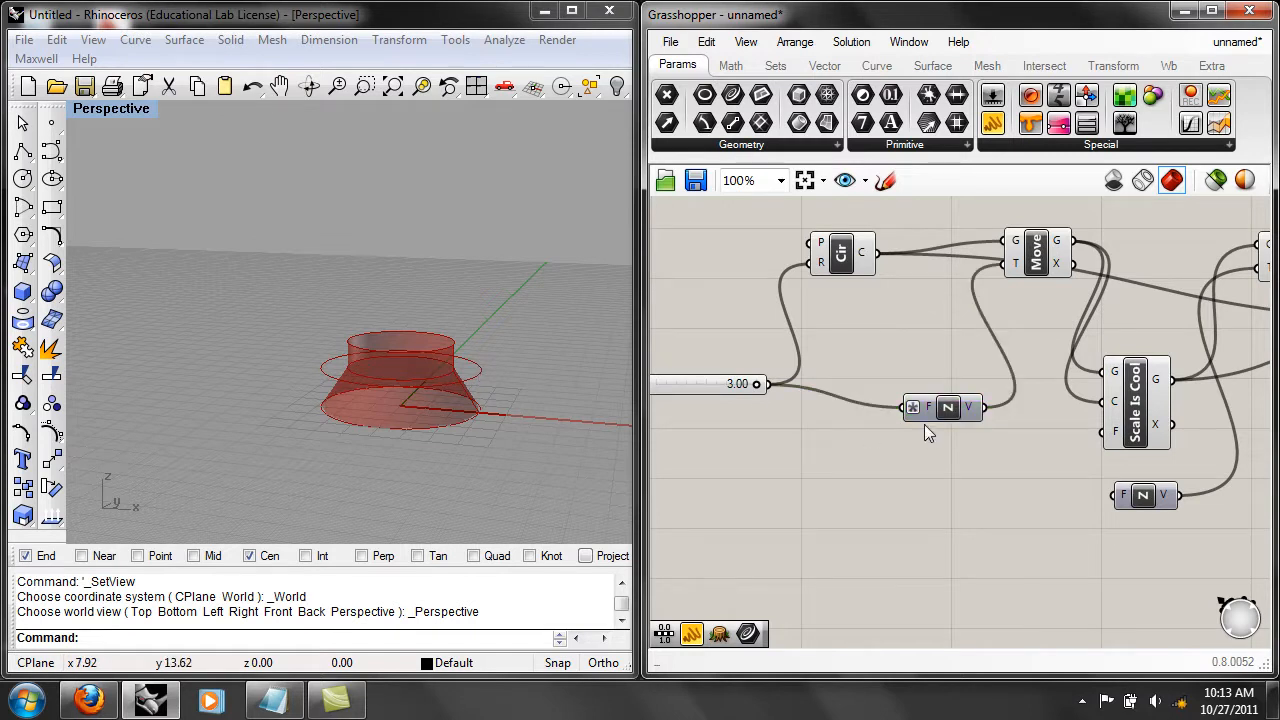
Clear the factor value of the "Scale Is Cool" component and undo the clearing.
right_click(1120, 436)
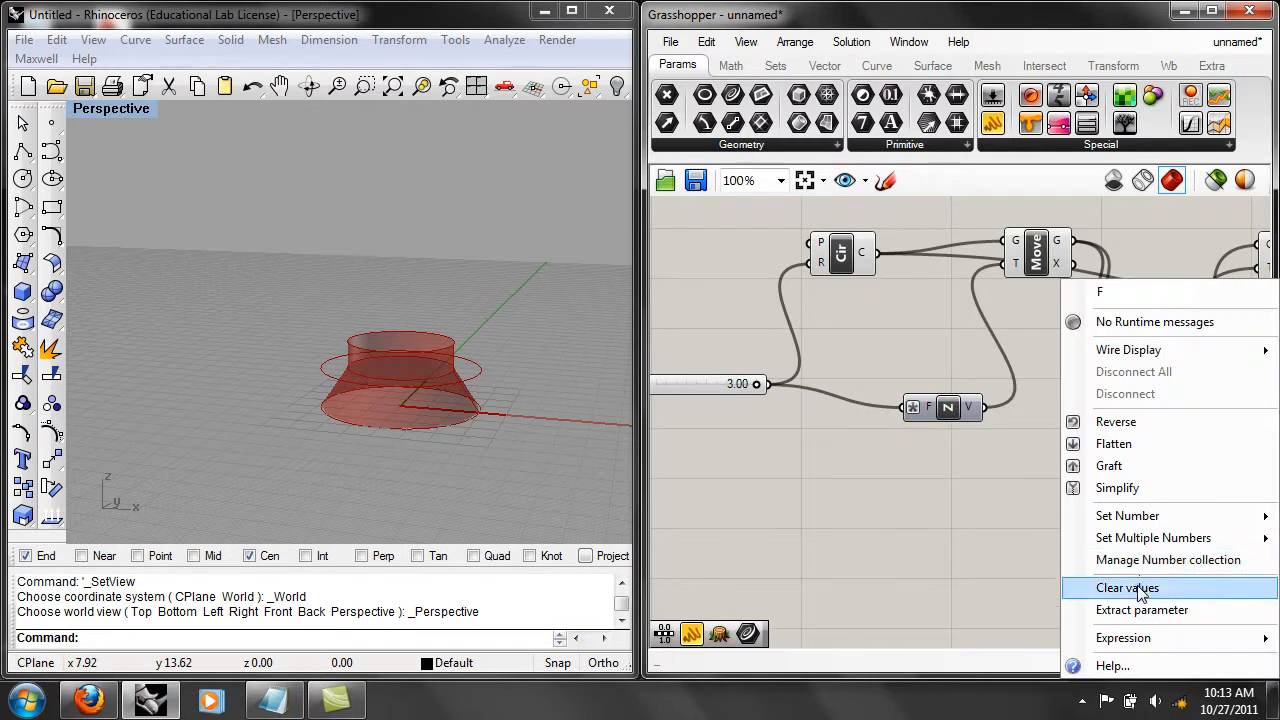
click(1091, 588)
right_click(1114, 432)
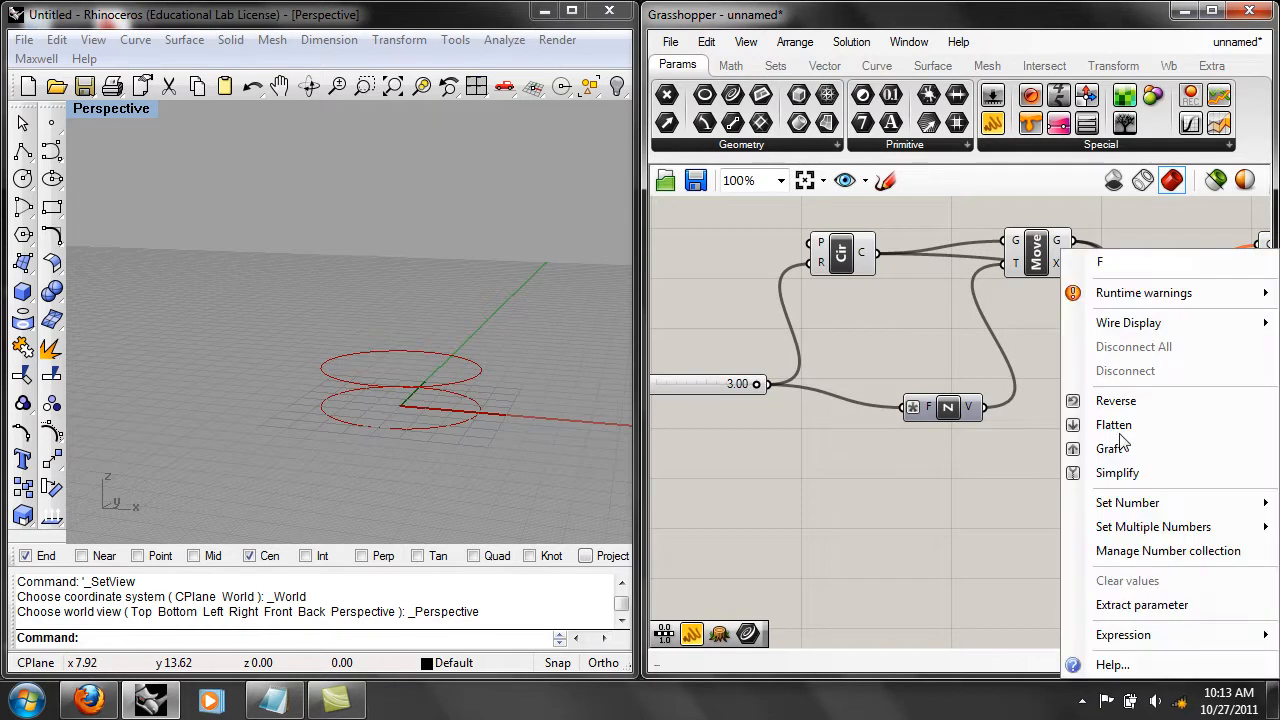
click(703, 42)
click(730, 62)
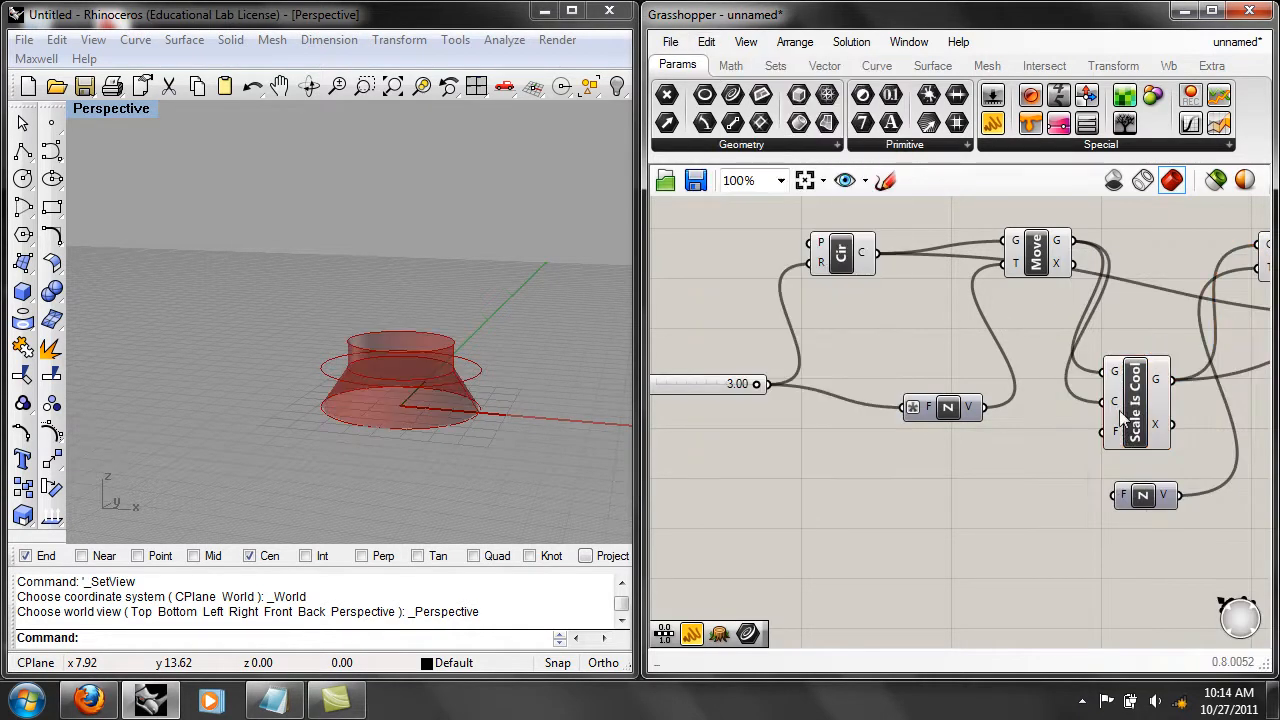
right_click(1119, 438)
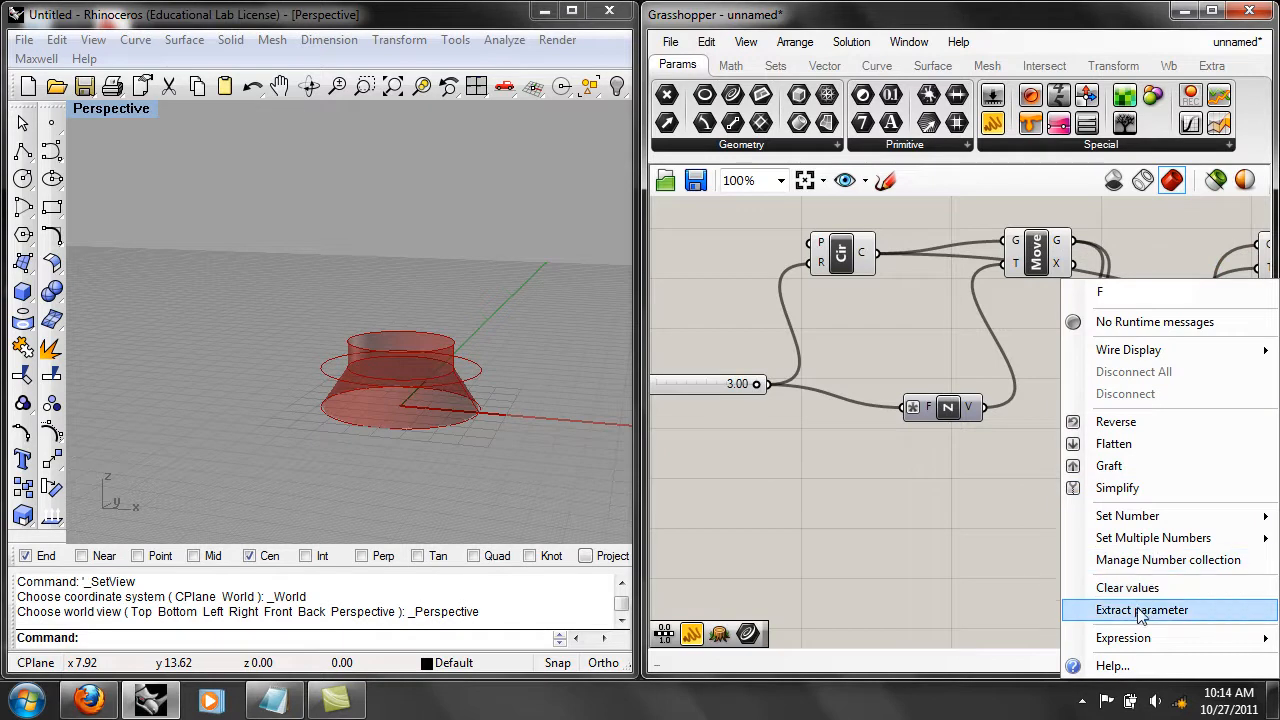
mouse_move(1142, 642)
click(914, 620)
click(926, 525)
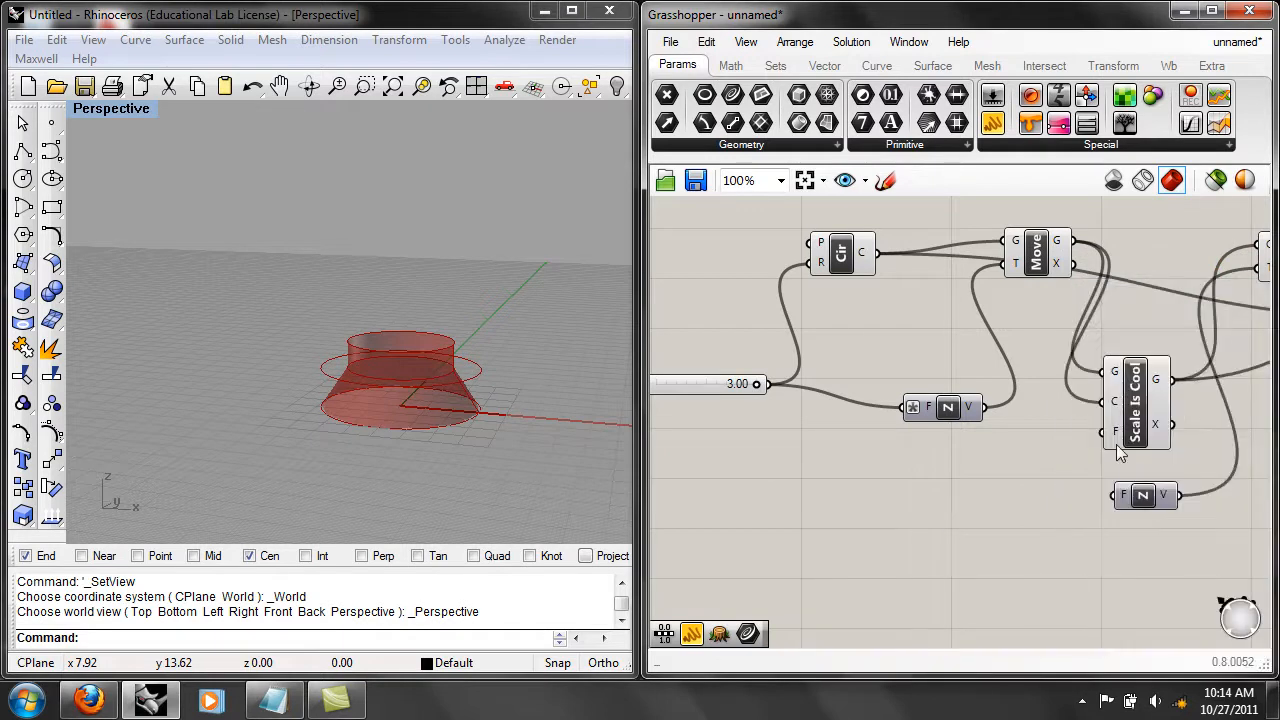
right_click(1119, 432)
mouse_move(1114, 514)
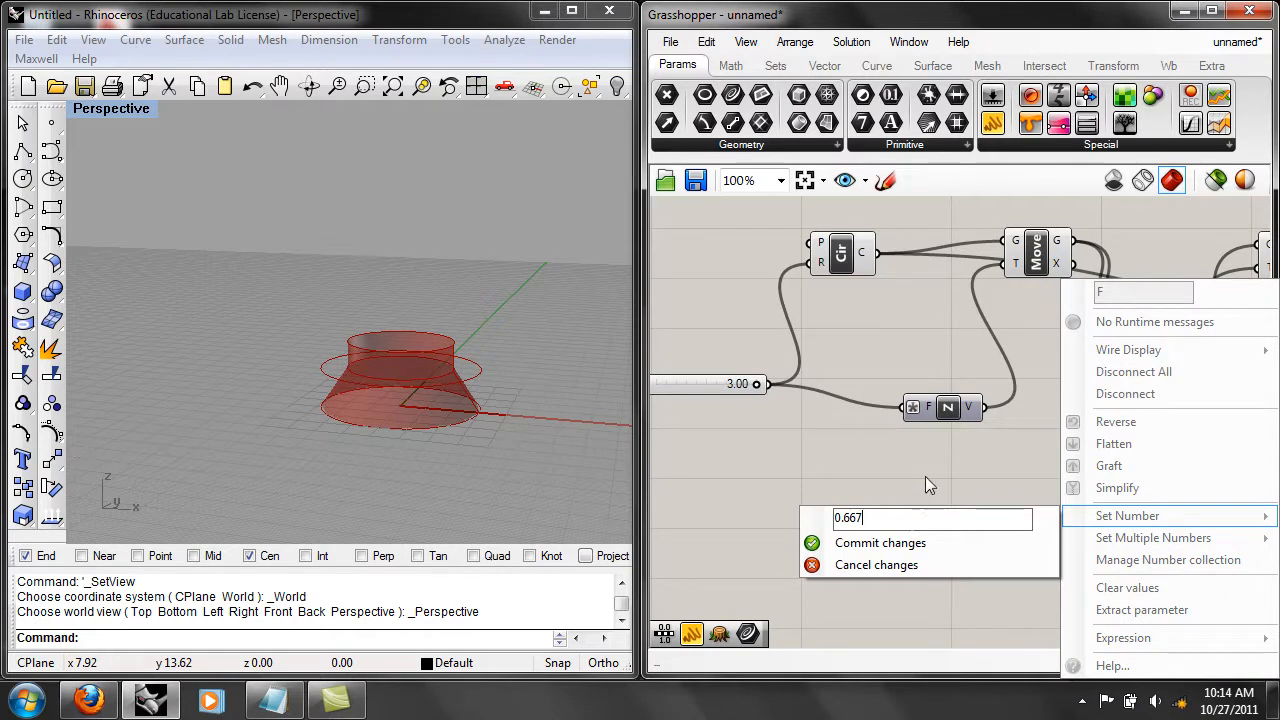
click(925, 480)
Reposition the second Move component and place the second Unit Z component below and before the "Scale Is Cool" component.
right_drag(1060, 331, 882, 333)
right_drag(752, 377, 729, 391)
right_drag(991, 363, 904, 404)
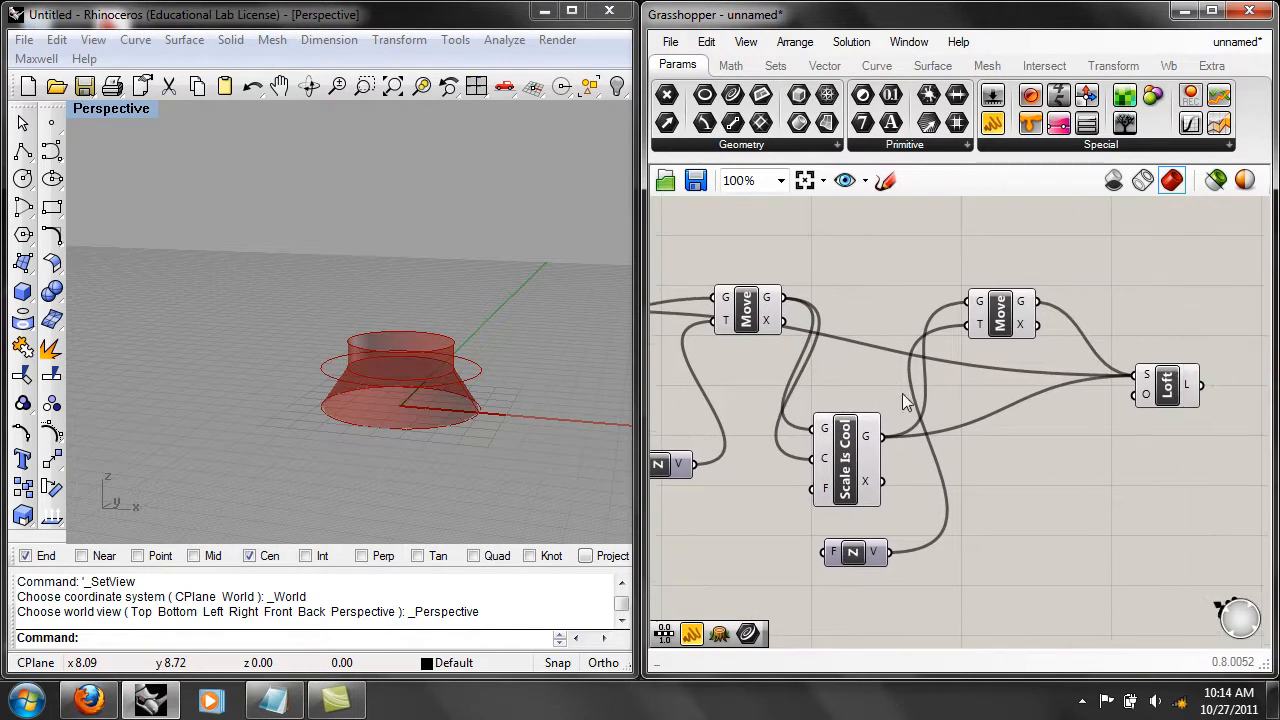
drag(994, 326, 1005, 322)
right_drag(883, 488, 1017, 425)
drag(978, 502, 852, 534)
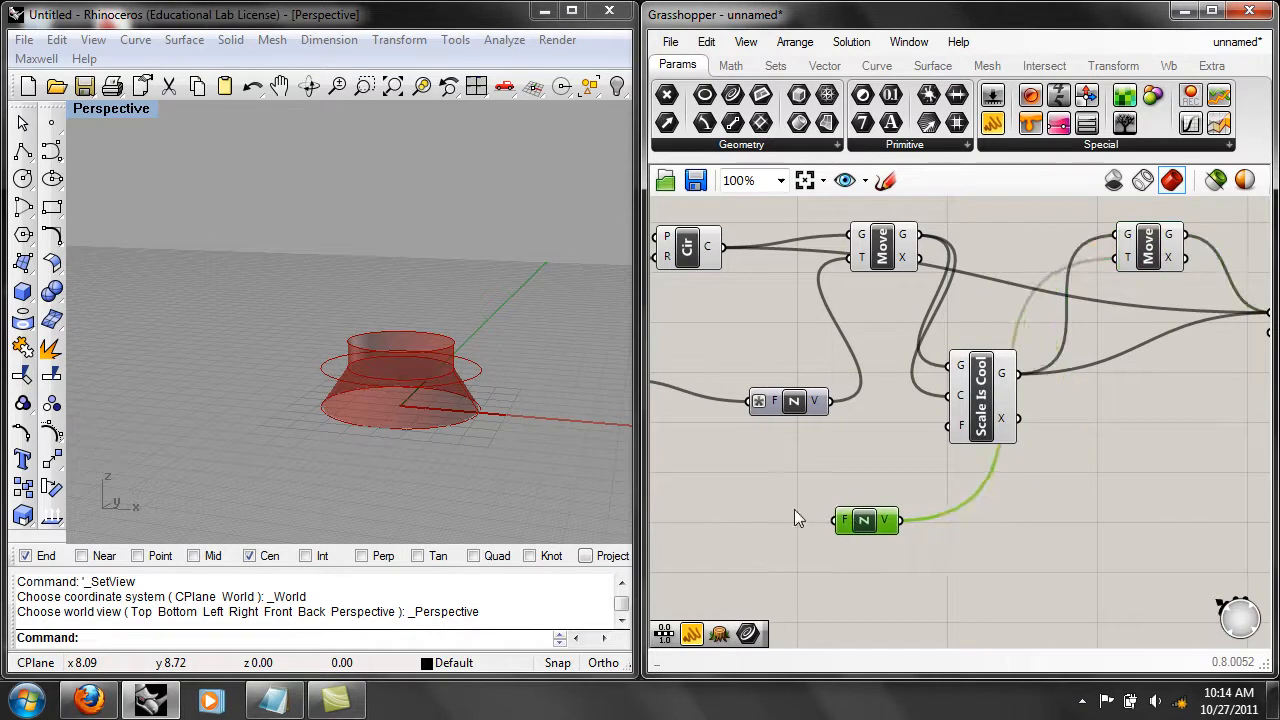
Connect the radius slider to the factor input of the second Unit Z component and set the slider to 1.41.
right_drag(666, 480, 989, 454)
drag(936, 353, 1160, 495)
right_drag(1021, 457, 876, 445)
drag(788, 347, 737, 347)
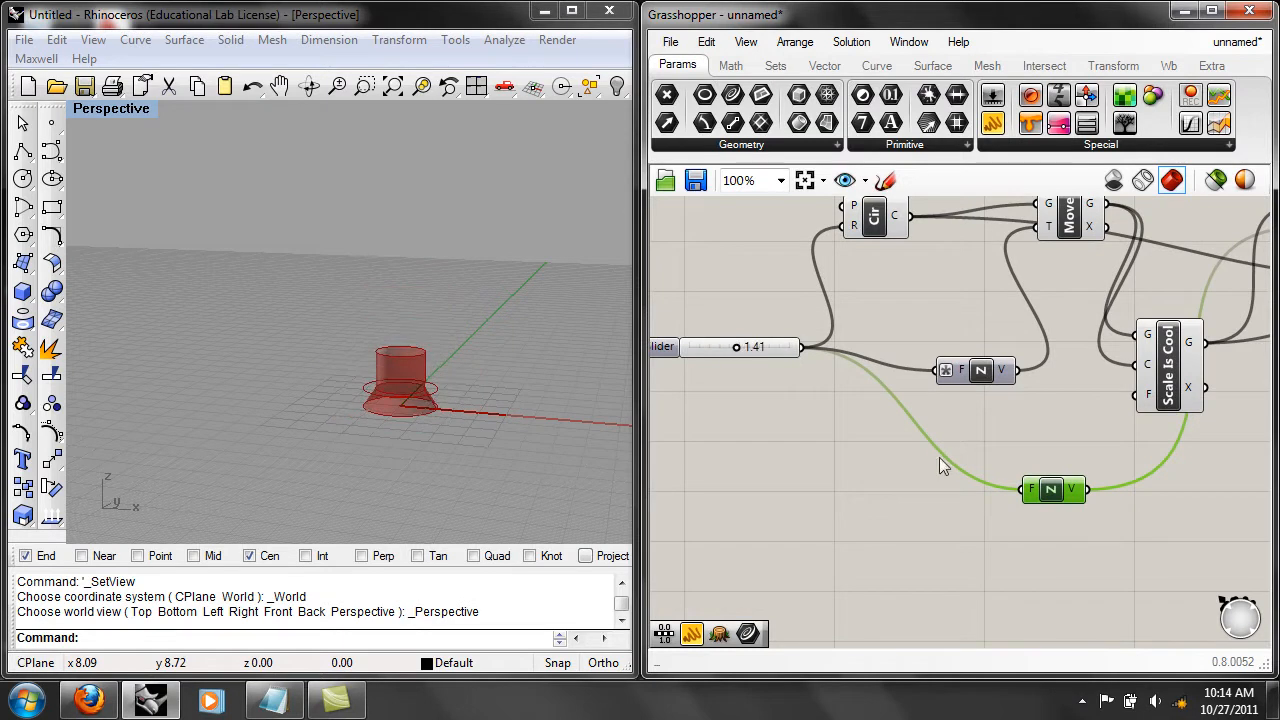
mouse_move(1035, 492)
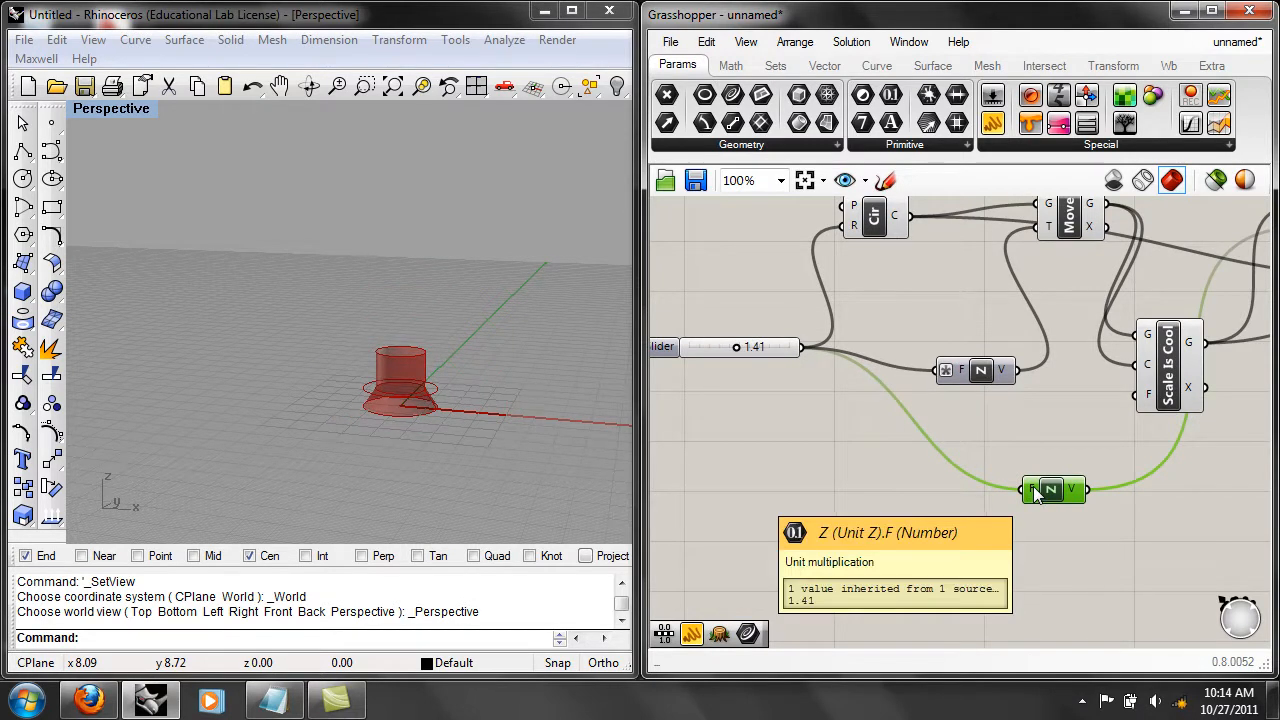
right_click(1035, 491)
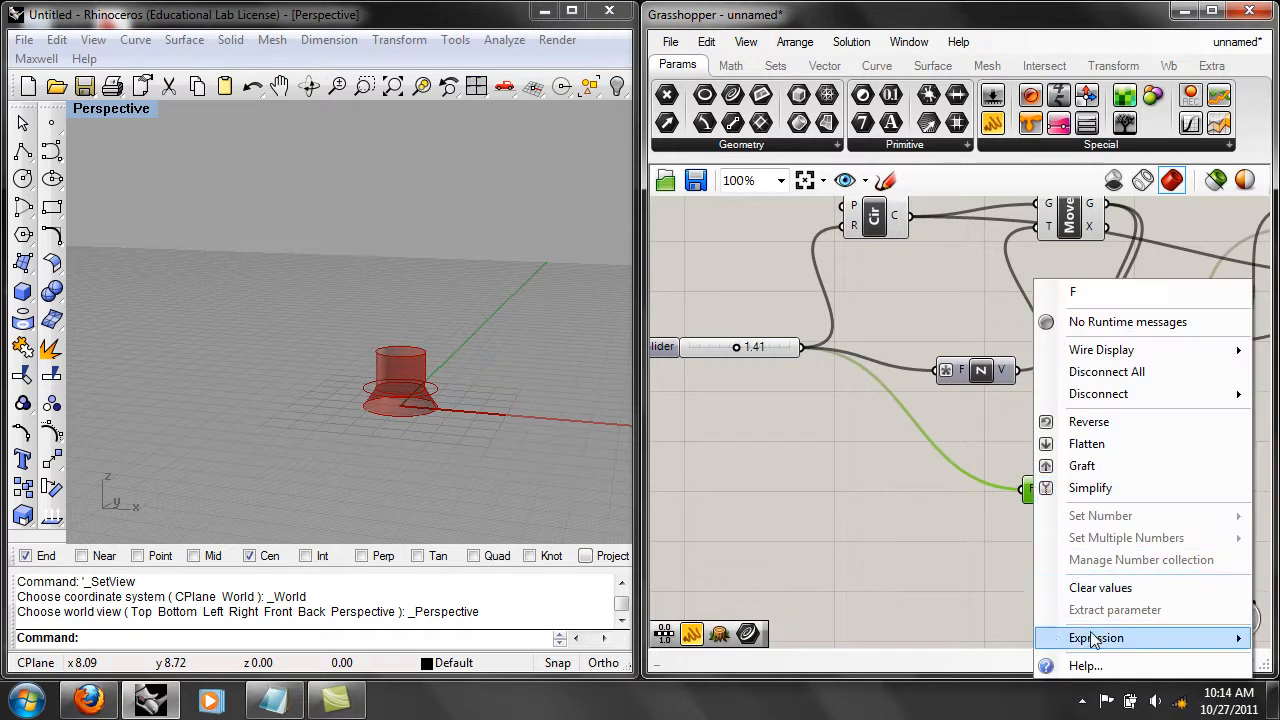
mouse_move(1092, 635)
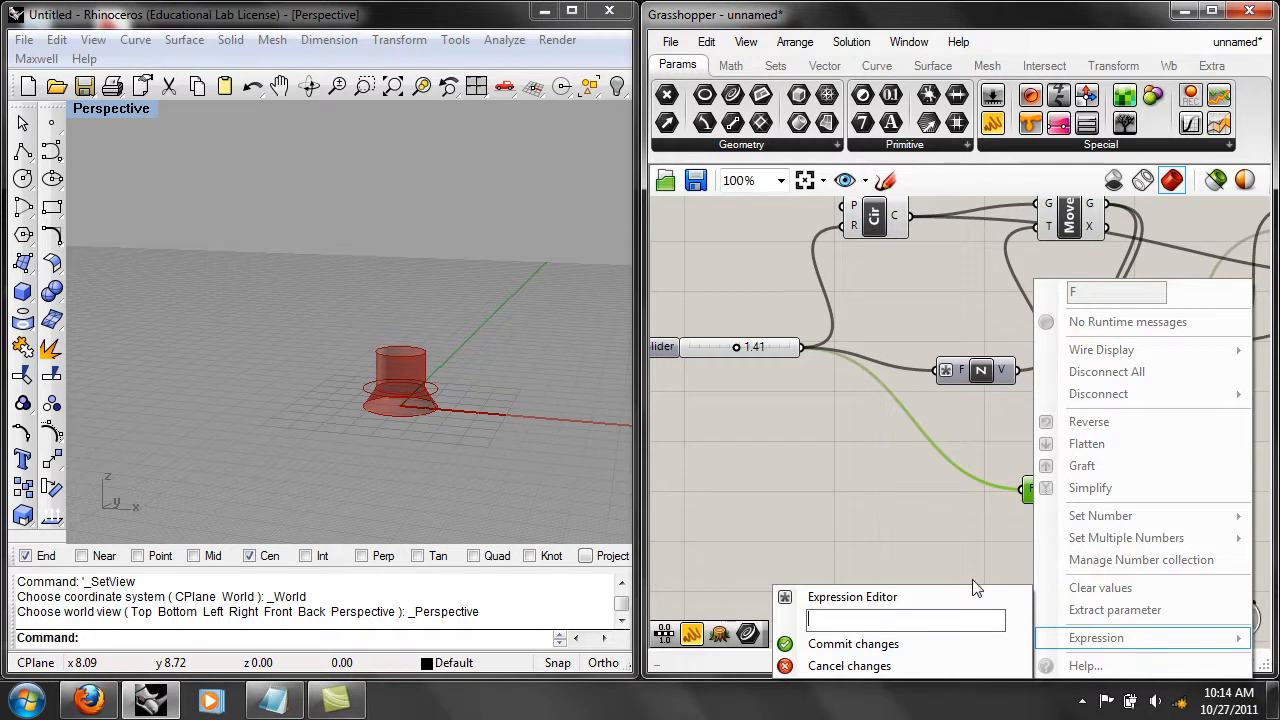
click(975, 578)
Give the factor input of the second Unit Z component the expression f*3.
right_click(1035, 490)
mouse_move(1084, 633)
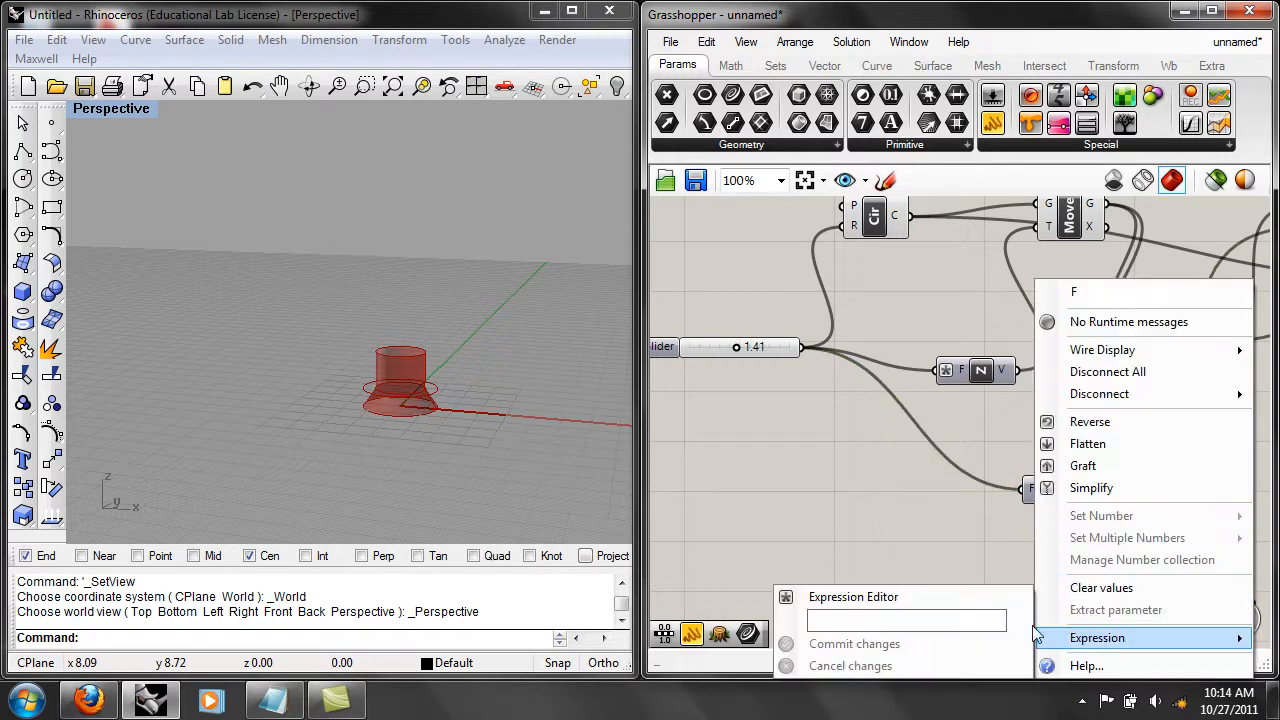
text(f*3)
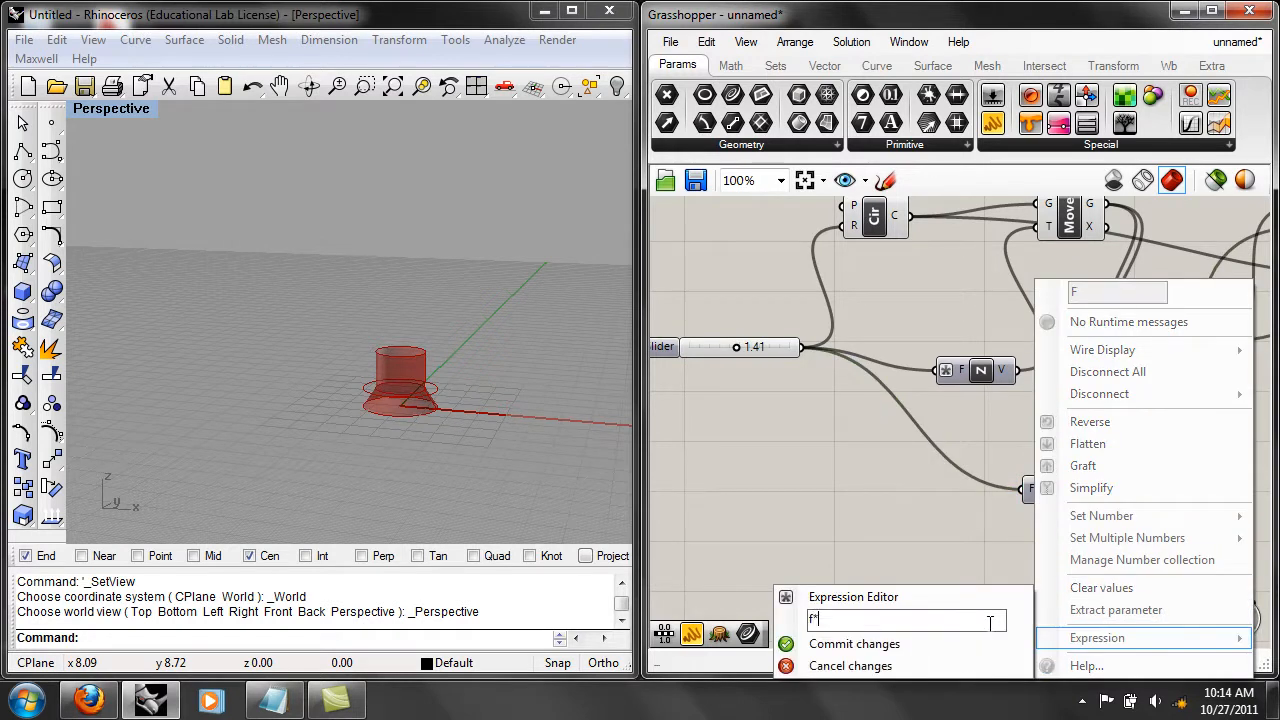
click(902, 641)
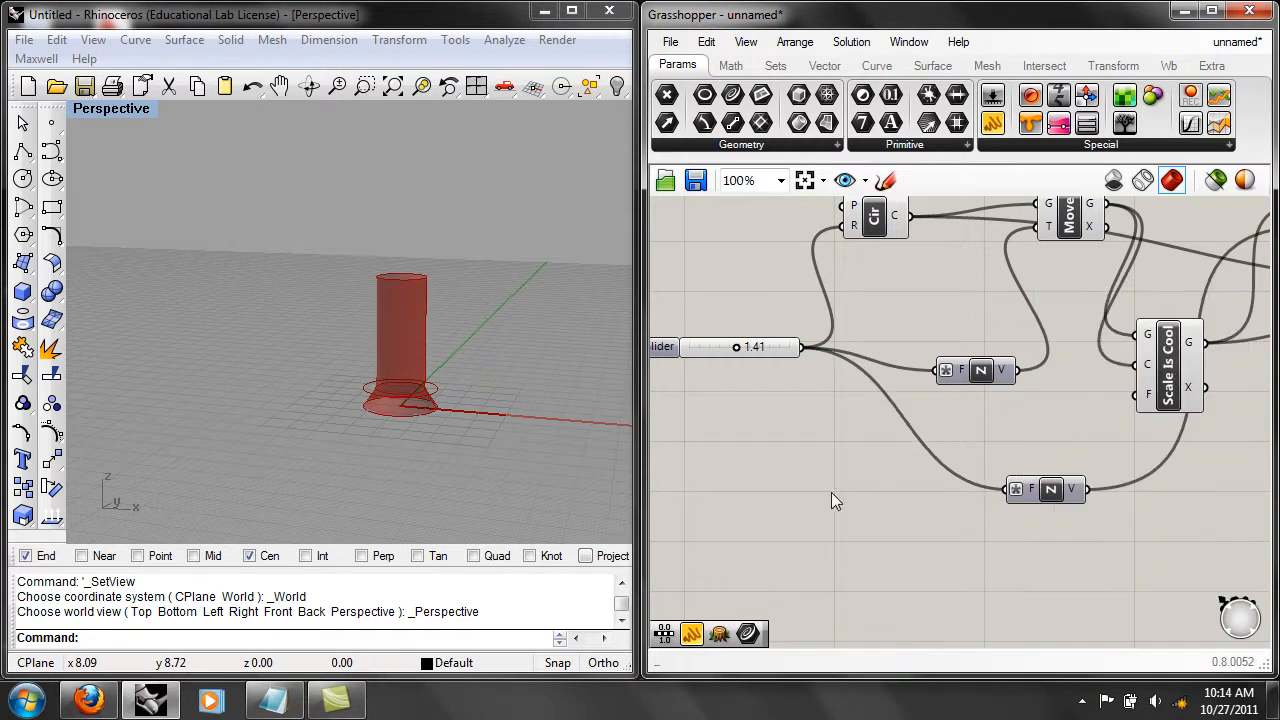
Raise the radius slider to 3.00.
right_drag(892, 503, 932, 522)
right_drag(1060, 515, 1076, 531)
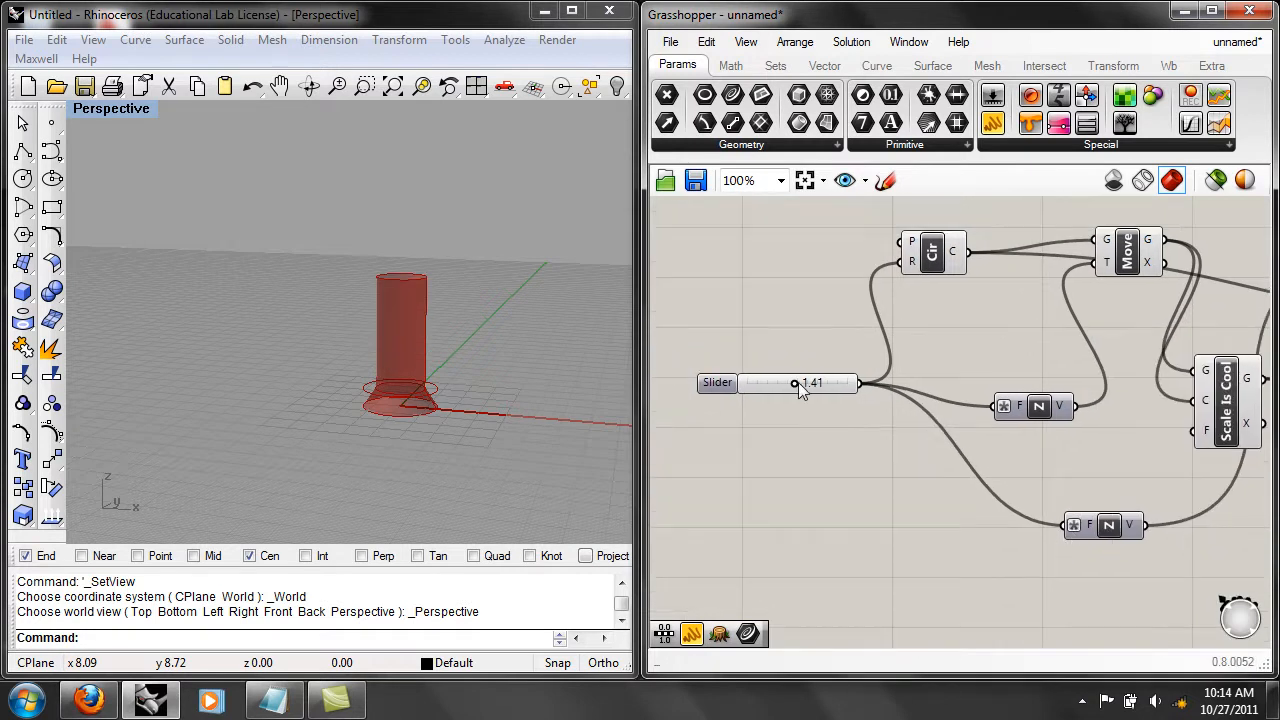
drag(796, 383, 851, 381)
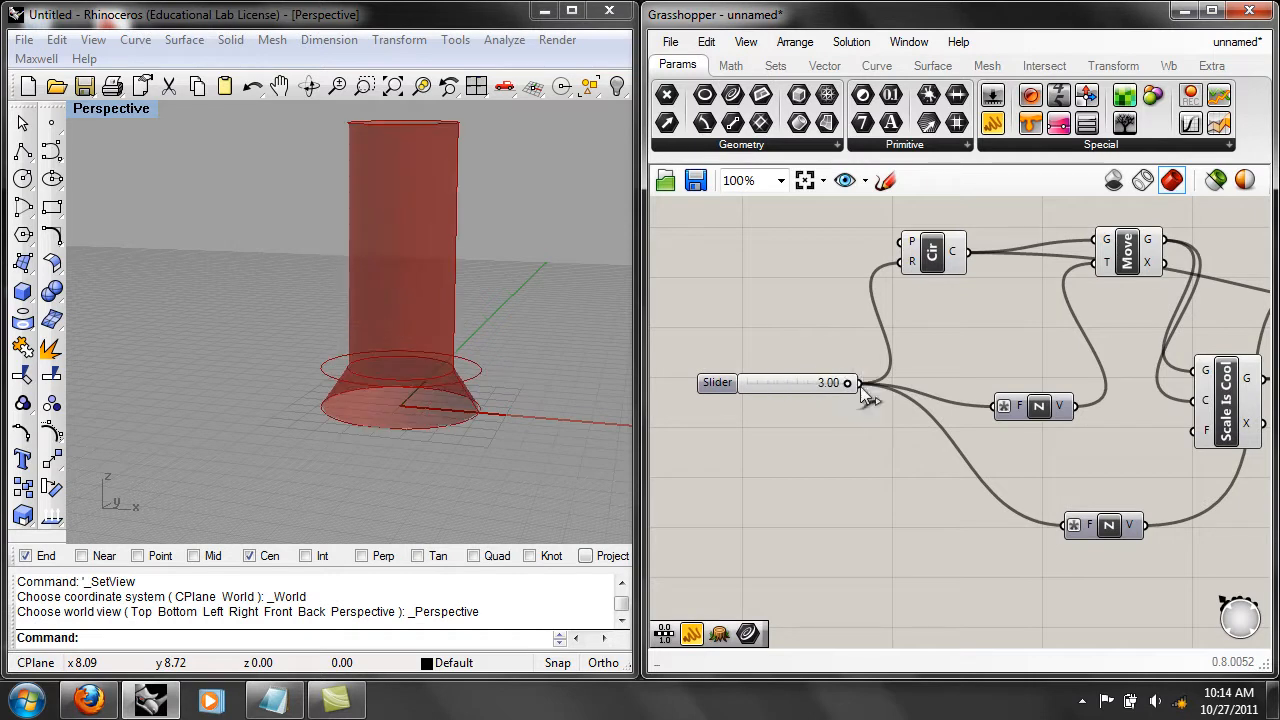
Change the expression on the second Unit Z component's factor input to f*5.
right_drag(934, 503, 894, 500)
right_click(1052, 525)
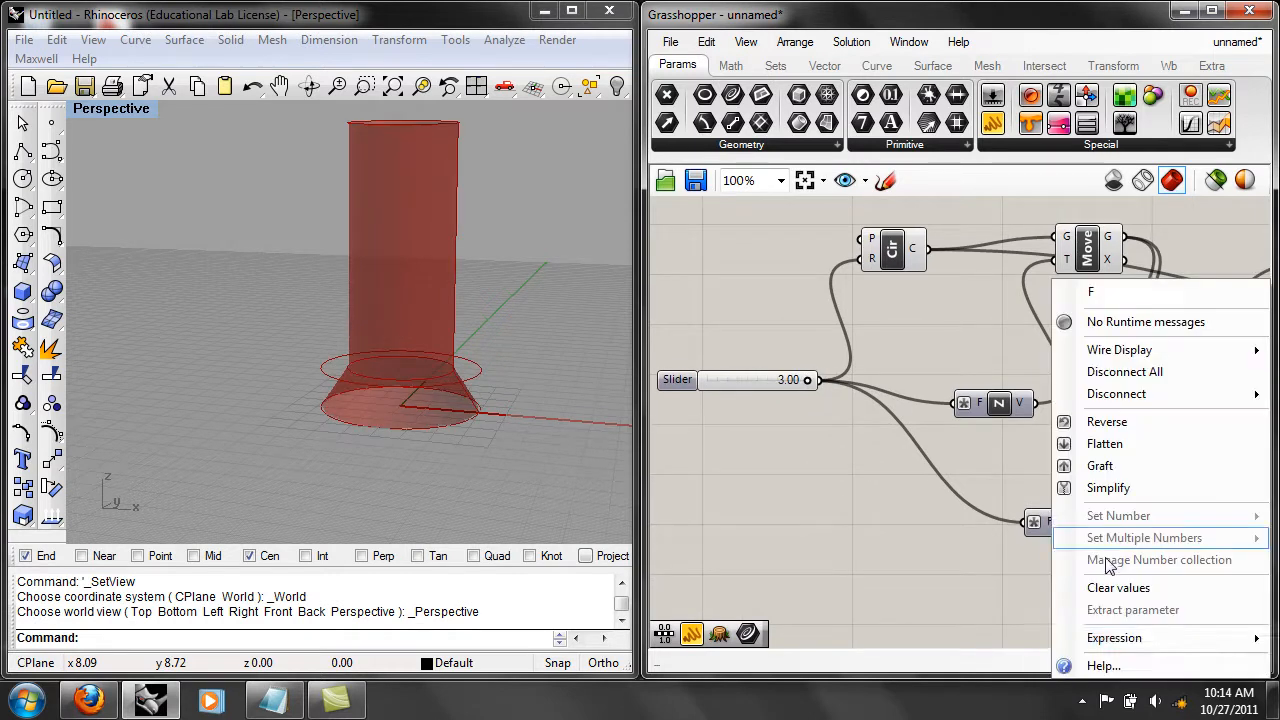
mouse_move(1134, 638)
click(975, 617)
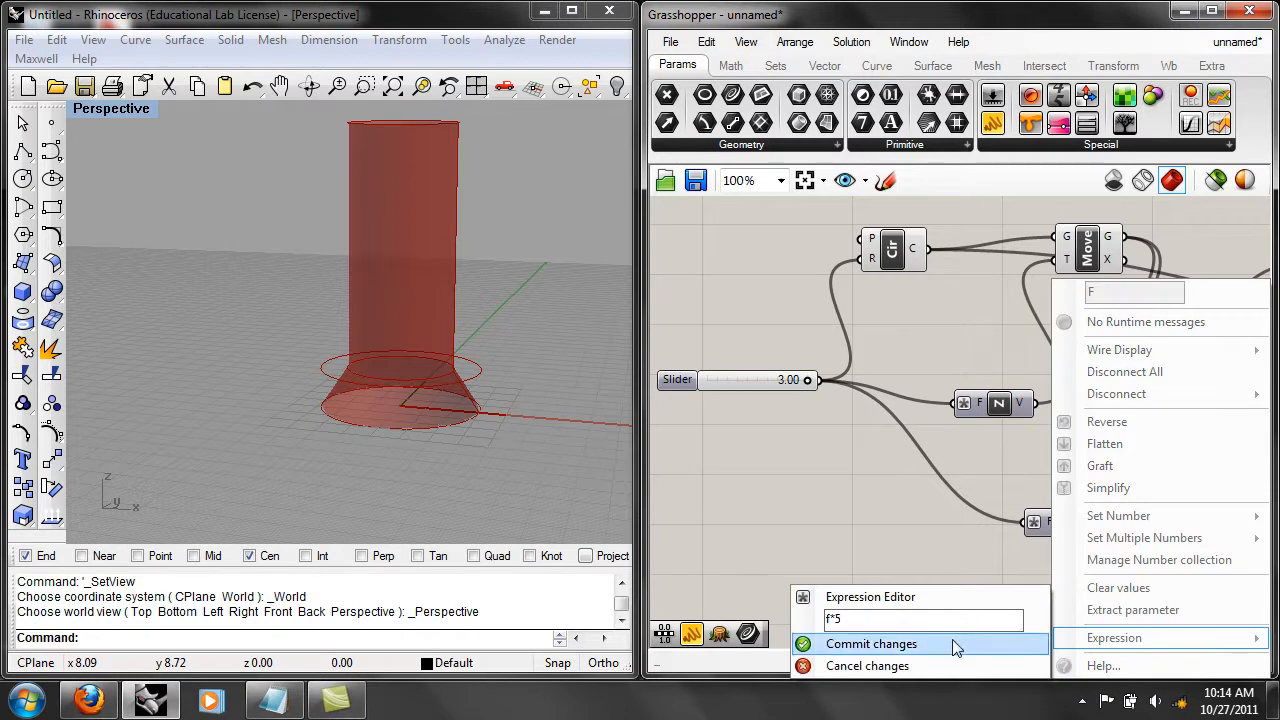
click(950, 645)
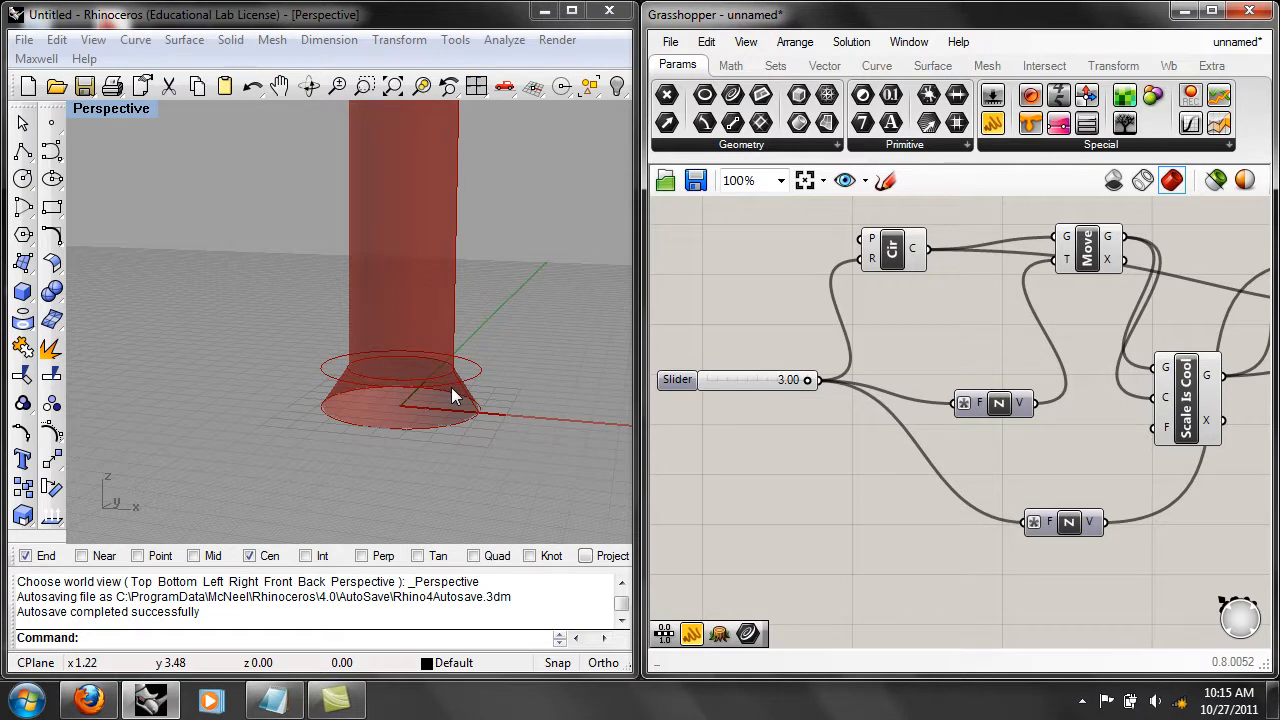
Reposition the second Unit Z component slightly lower, below the "Scale Is Cool" component.
right_drag(1058, 549, 919, 503)
drag(947, 471, 930, 515)
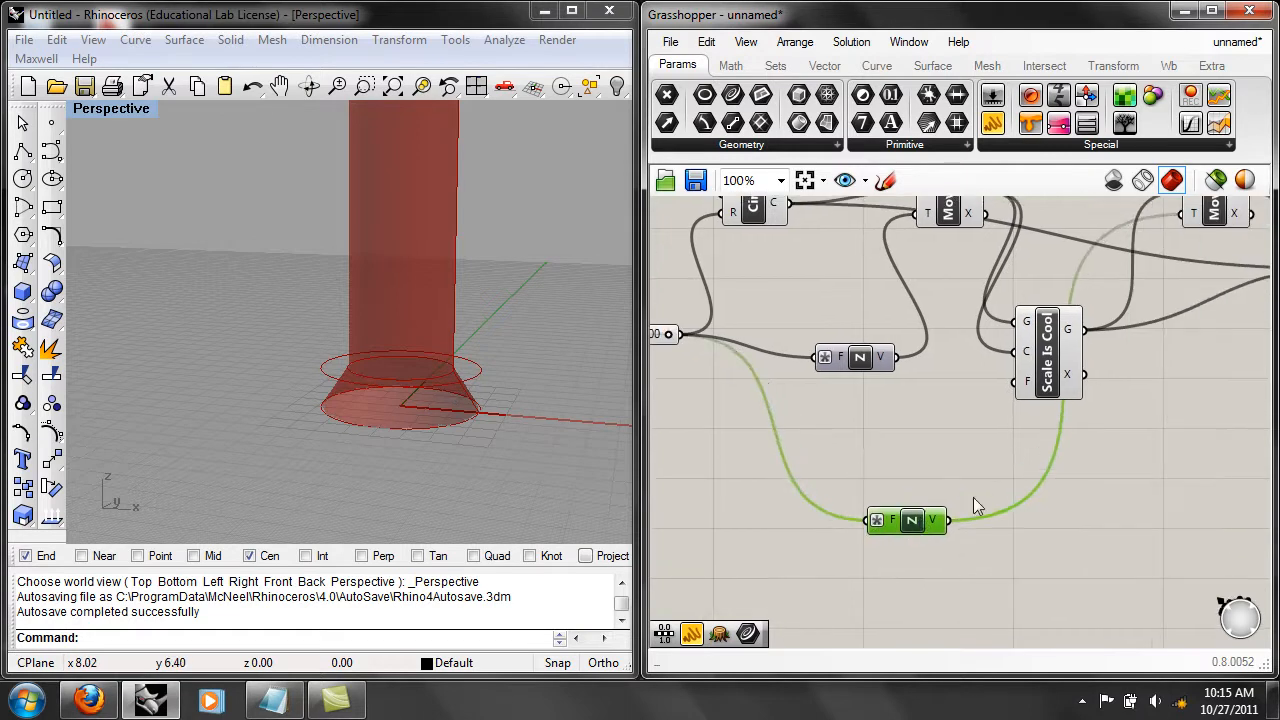
right_drag(1000, 490, 1074, 520)
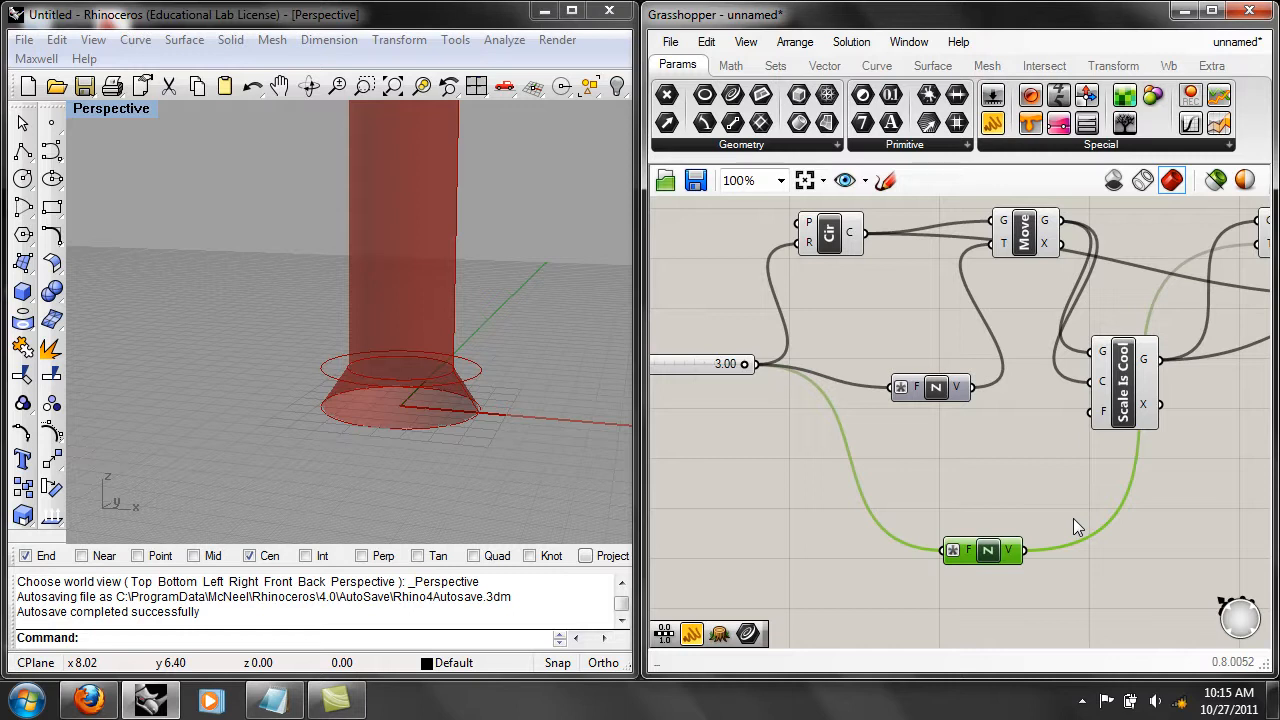
scroll(1073, 518, down, 2)
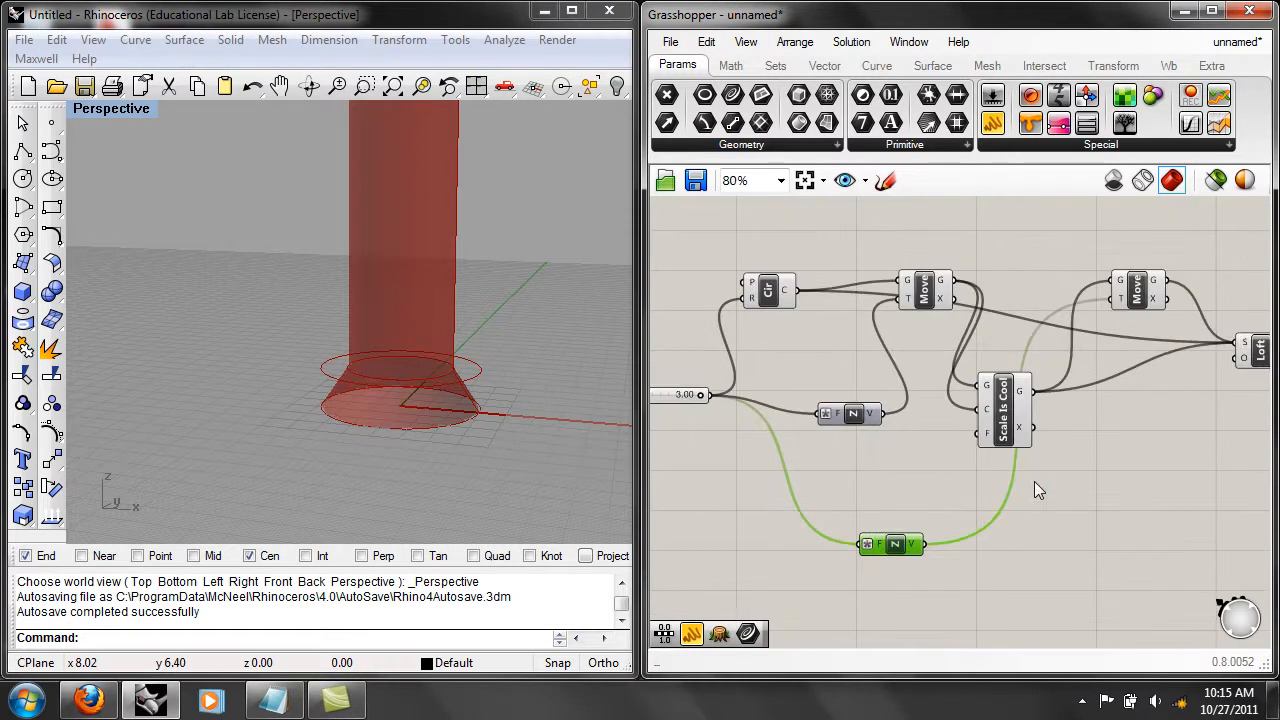
drag(886, 546, 916, 529)
Place the second Move component higher and farther away from the "Scale Is Cool" component, above the Loft component.
right_drag(1074, 446, 959, 515)
right_drag(959, 455, 1082, 426)
scroll(1067, 470, down, 1)
click(1070, 341)
drag(1070, 341, 1039, 335)
right_drag(613, 341, 540, 403)
scroll(534, 343, down, 3)
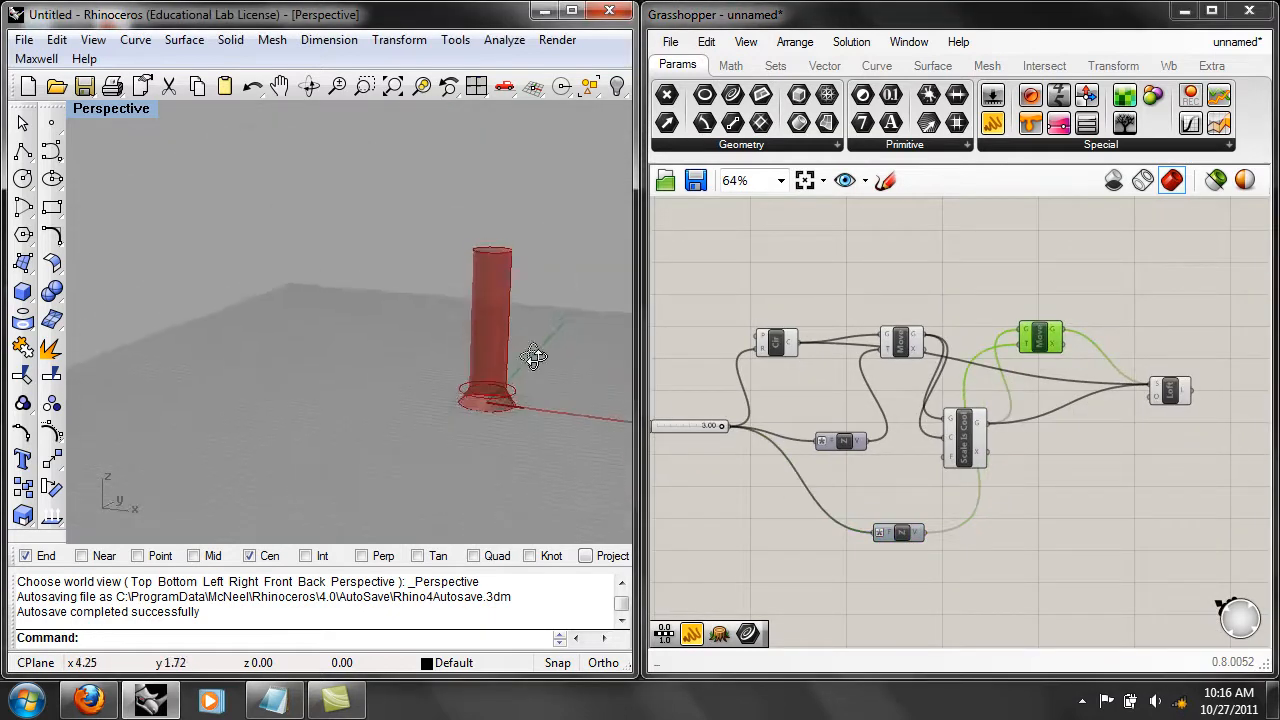
scroll(990, 437, up, 3)
right_drag(1115, 434, 1080, 482)
click(1058, 410)
scroll(1054, 398, up, 2)
drag(1004, 390, 1140, 366)
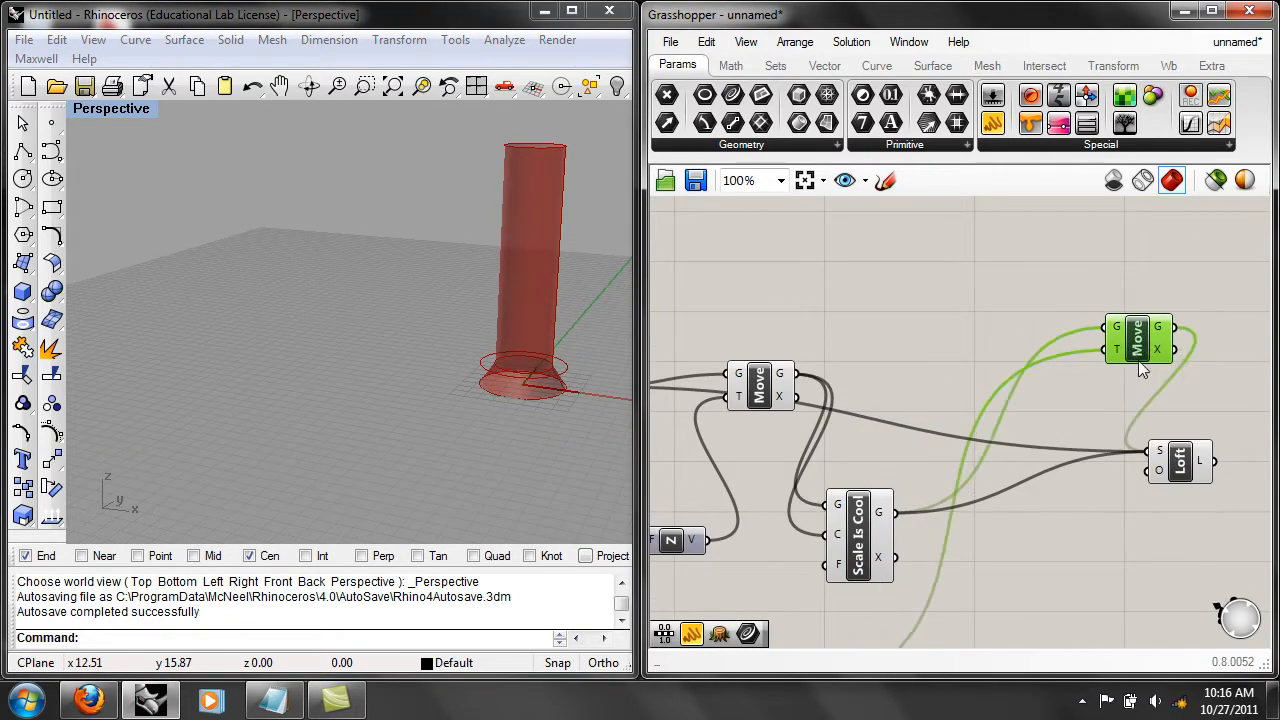
right_drag(1137, 361, 1050, 377)
drag(1052, 377, 1039, 377)
Duplicate the "Scale Is Cool" component and connect the second Move's geometry output to the copy's geometry and center inputs.
right_drag(799, 554, 816, 442)
click(800, 445)
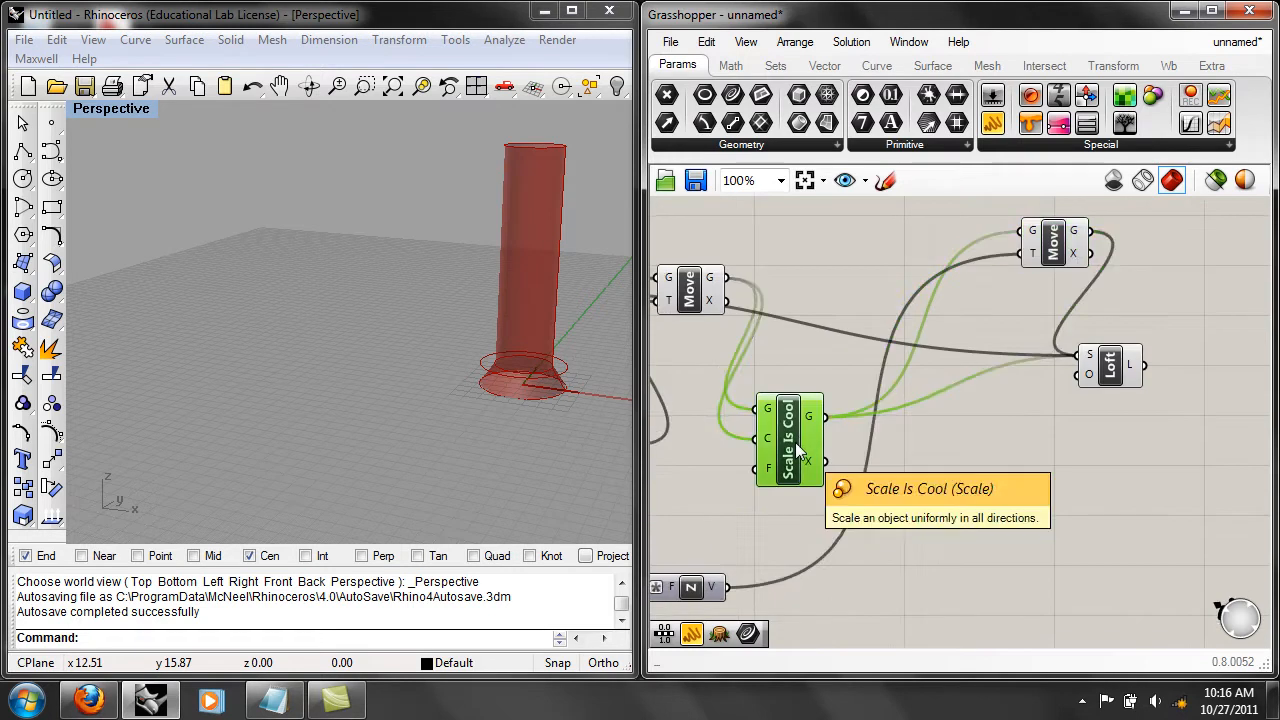
alt+drag(797, 450, 1013, 525)
click(1093, 505)
drag(1092, 231, 972, 484)
drag(1090, 253, 984, 519)
Disconnect the second Move from the Loft's section input and connect the copied scale component's geometry output instead.
drag(1090, 360, 1192, 385)
right_click(1192, 385)
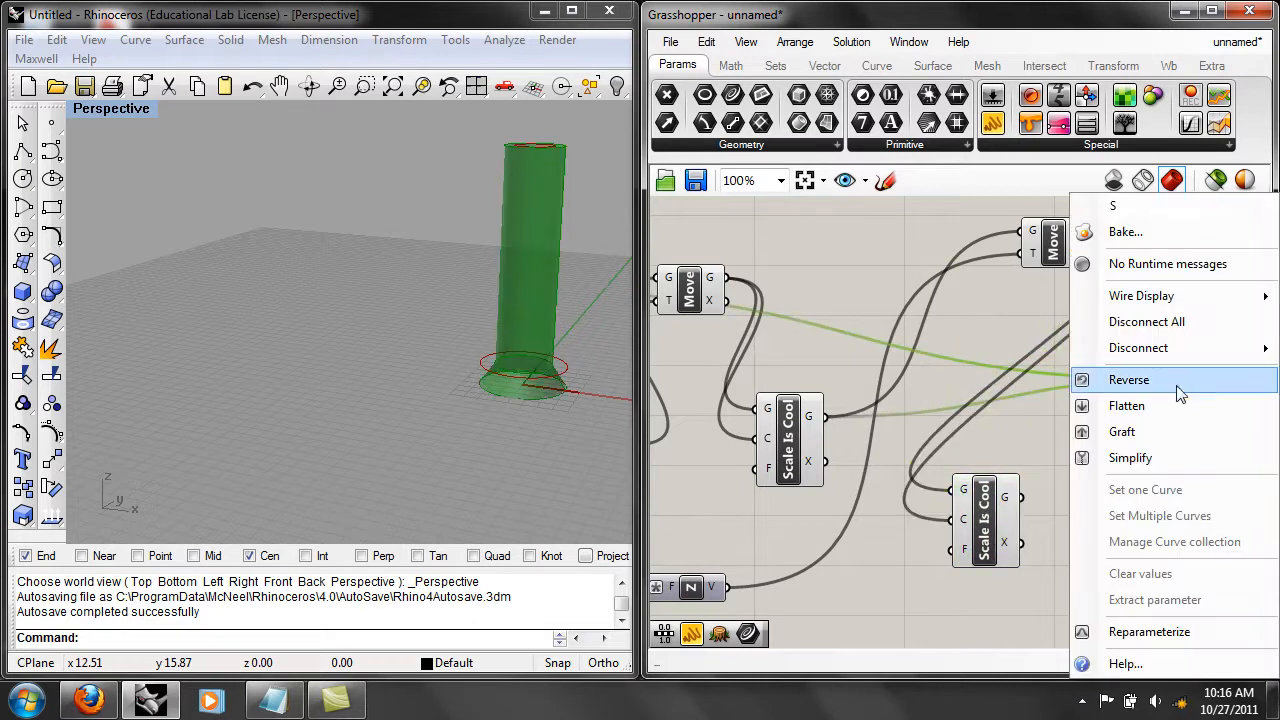
mouse_move(1168, 350)
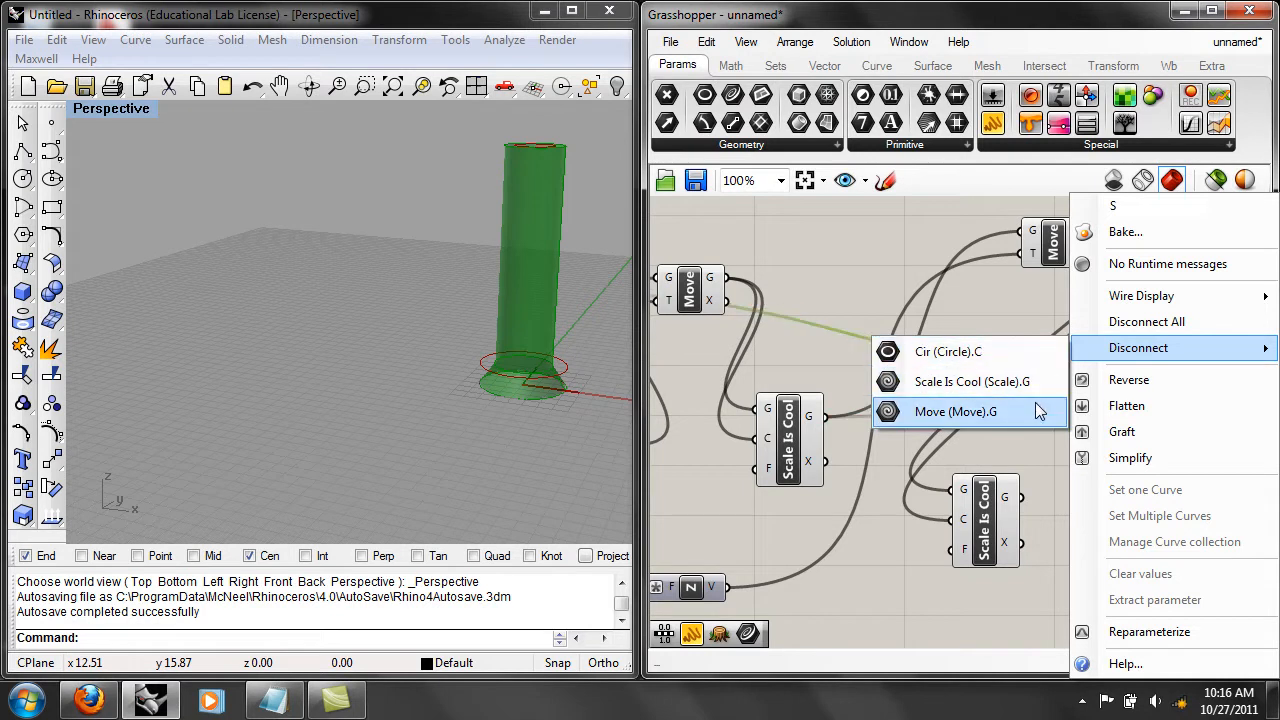
click(1020, 411)
right_drag(1019, 440, 910, 429)
shift+drag(914, 484, 1065, 366)
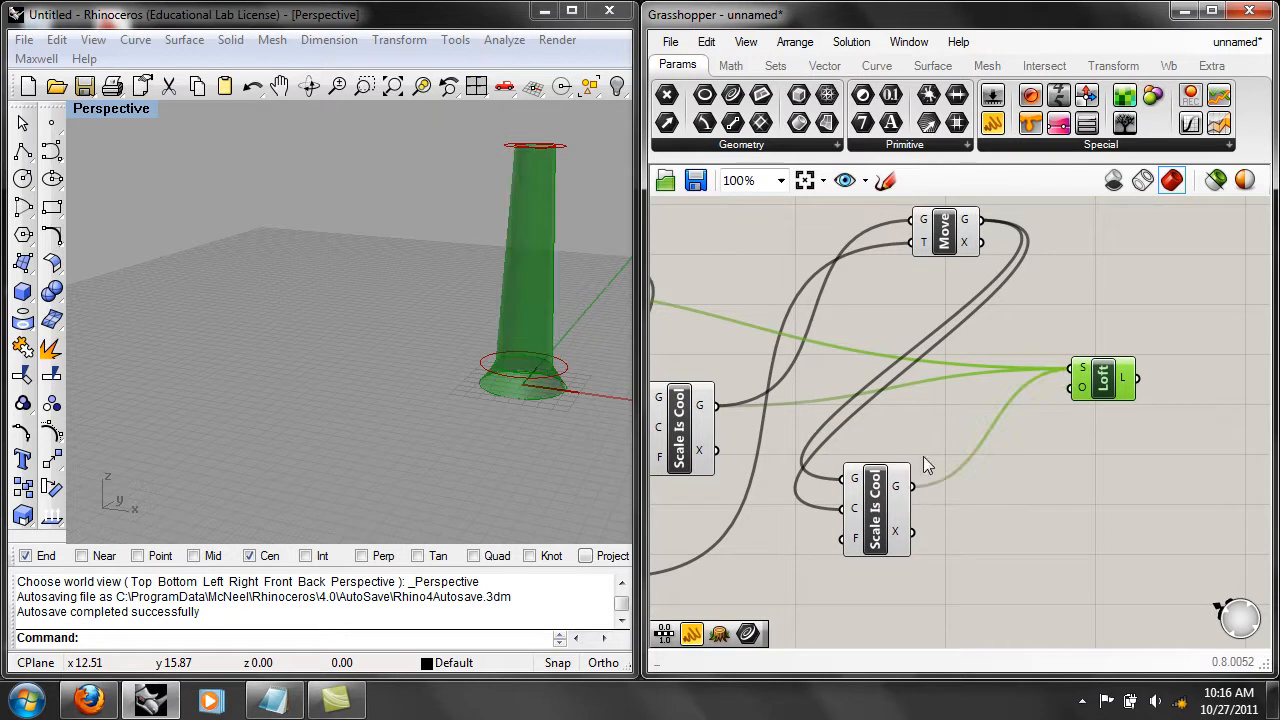
Set the factor of the copied "Scale Is Cool" component to 5.
right_drag(350, 345, 385, 338)
right_drag(857, 497, 932, 482)
drag(932, 520, 965, 510)
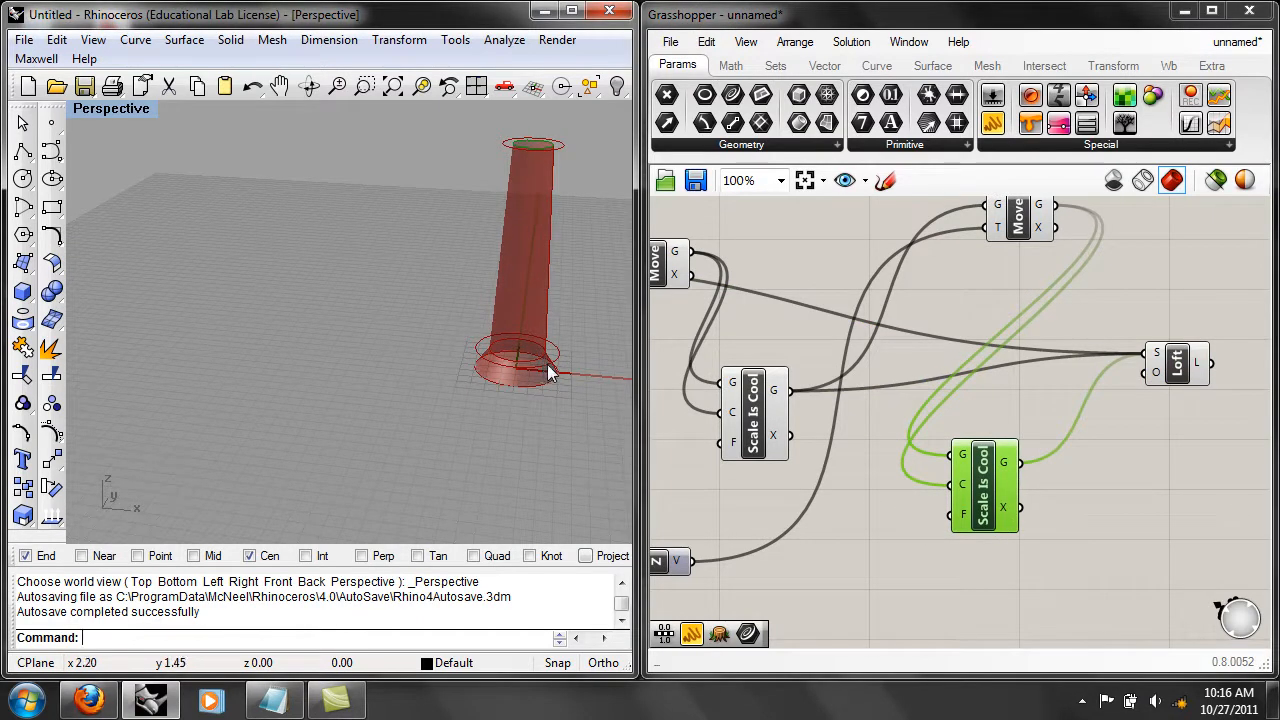
right_click(963, 516)
mouse_move(1059, 516)
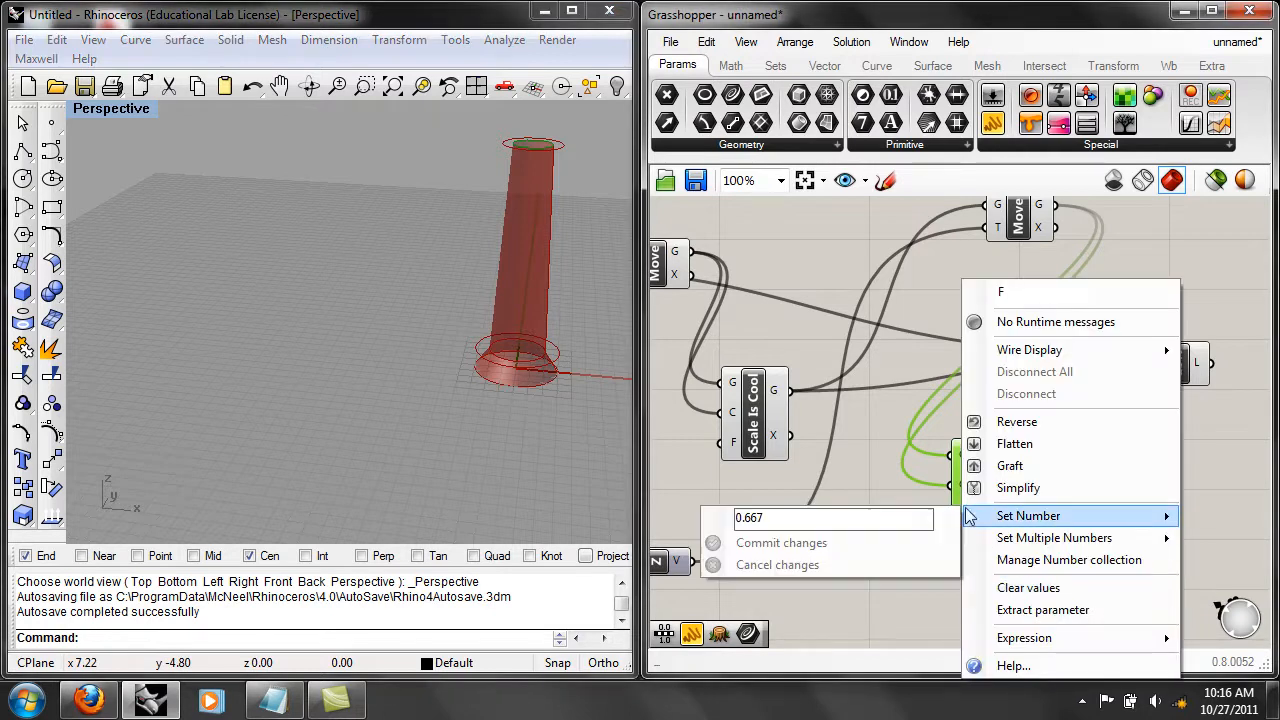
click(873, 519)
key(BackSpace)
key(BackSpace)
key(BackSpace)
text(6)
click(850, 540)
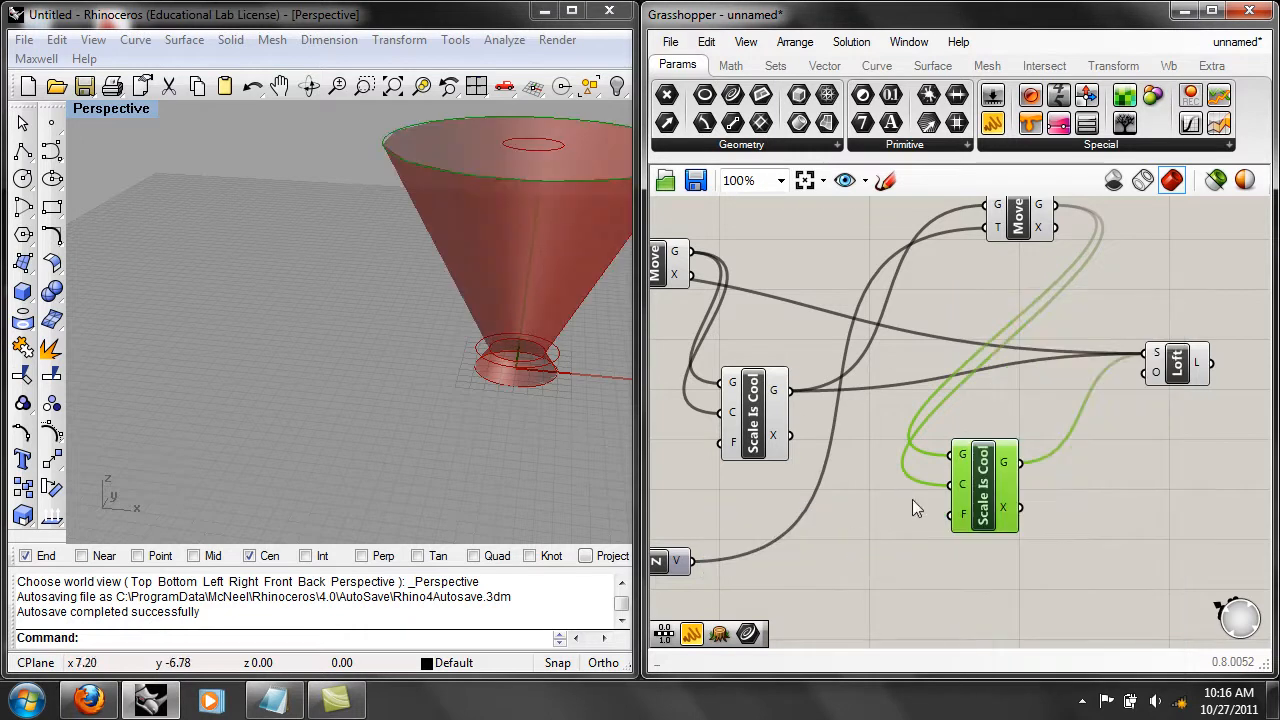
Set the factor of the copied "Scale Is Cool" component to 0.5.
right_click(963, 516)
mouse_move(1010, 516)
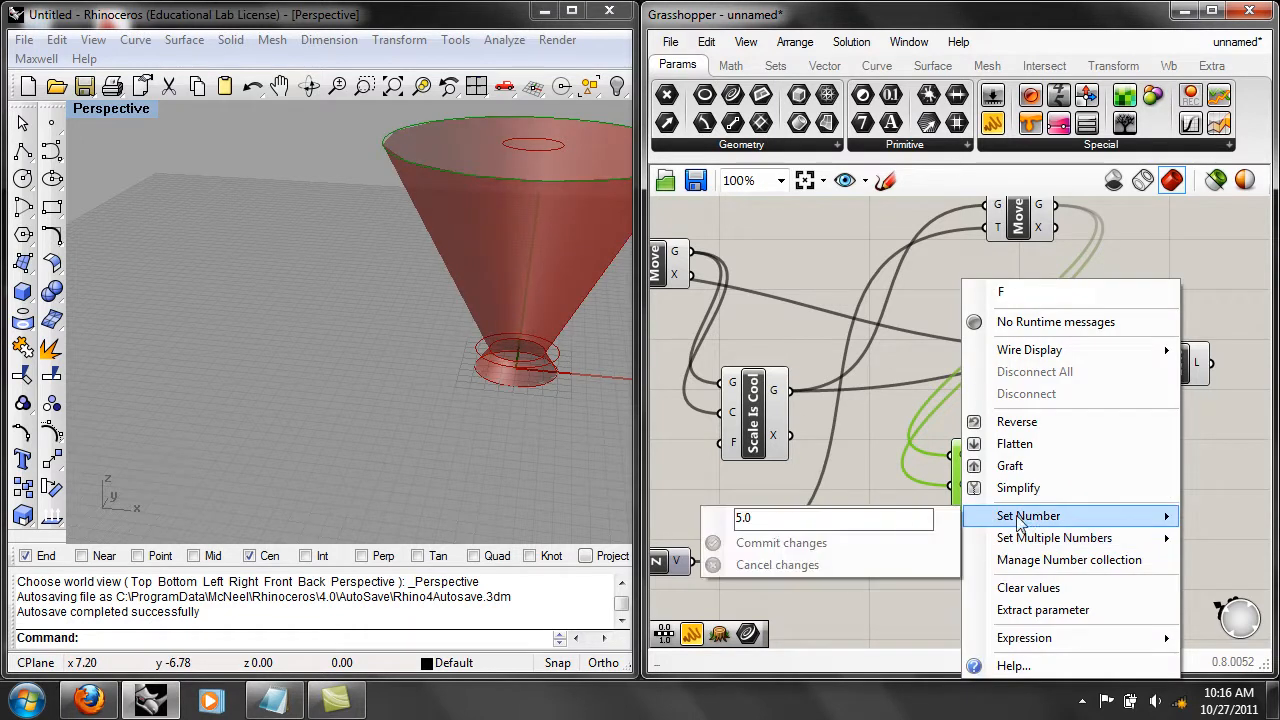
click(893, 518)
text(.5)
click(744, 541)
Examine the loft's base from several angles and select the first Move component to highlight its circle.
right_drag(482, 398, 542, 318)
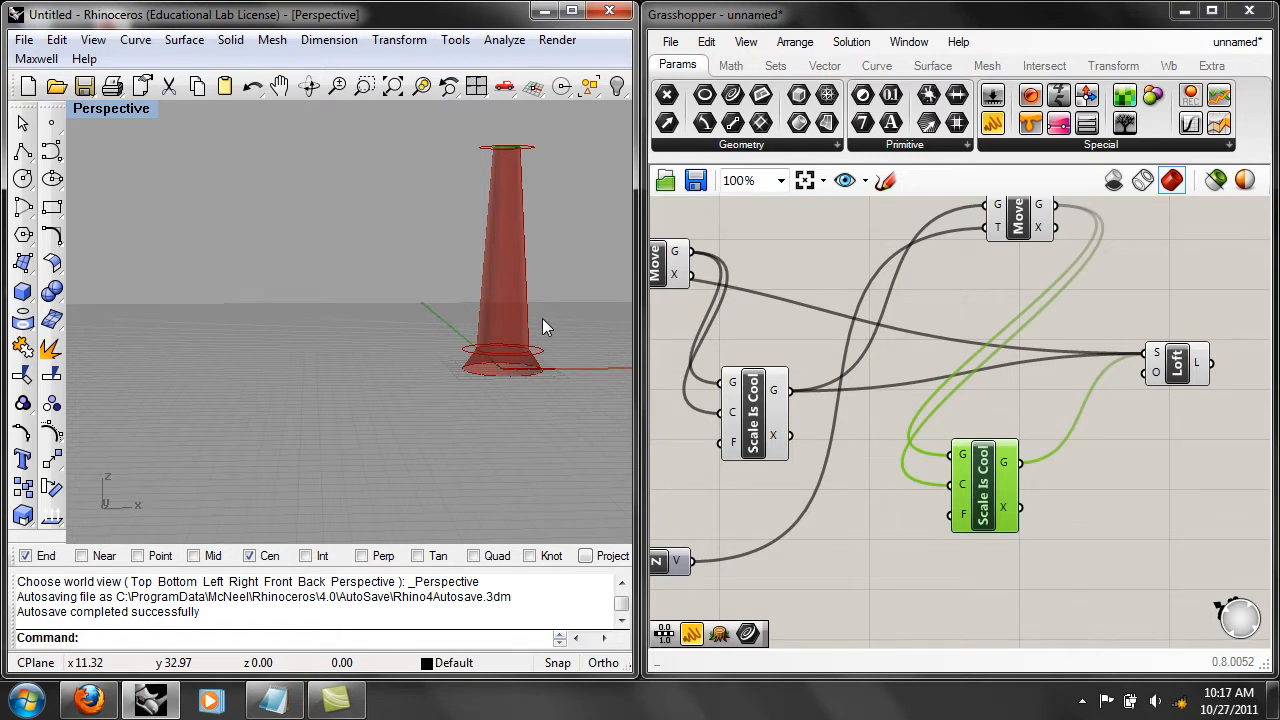
right_drag(534, 242, 501, 167)
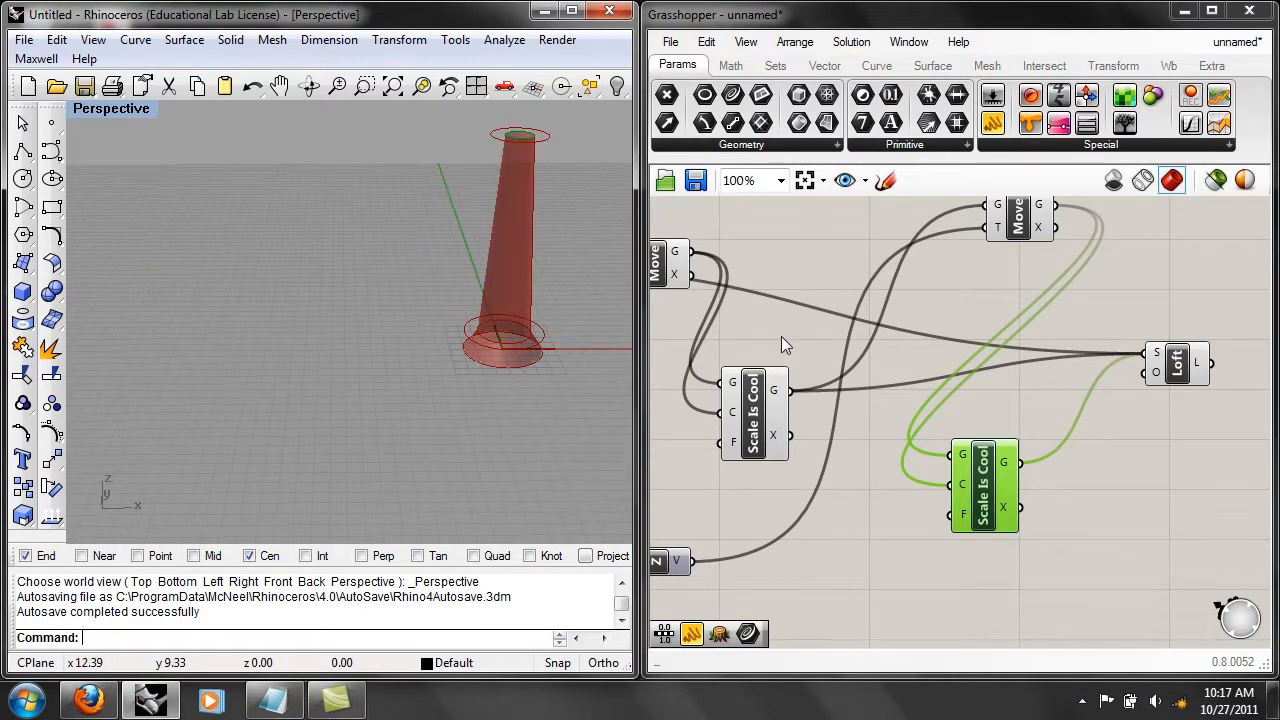
shift+right_drag(568, 366, 435, 350)
scroll(413, 410, up, 2)
scroll(412, 396, up, 4)
scroll(412, 397, up, 2)
right_drag(416, 441, 443, 434)
right_drag(778, 441, 940, 405)
scroll(879, 395, down, 3)
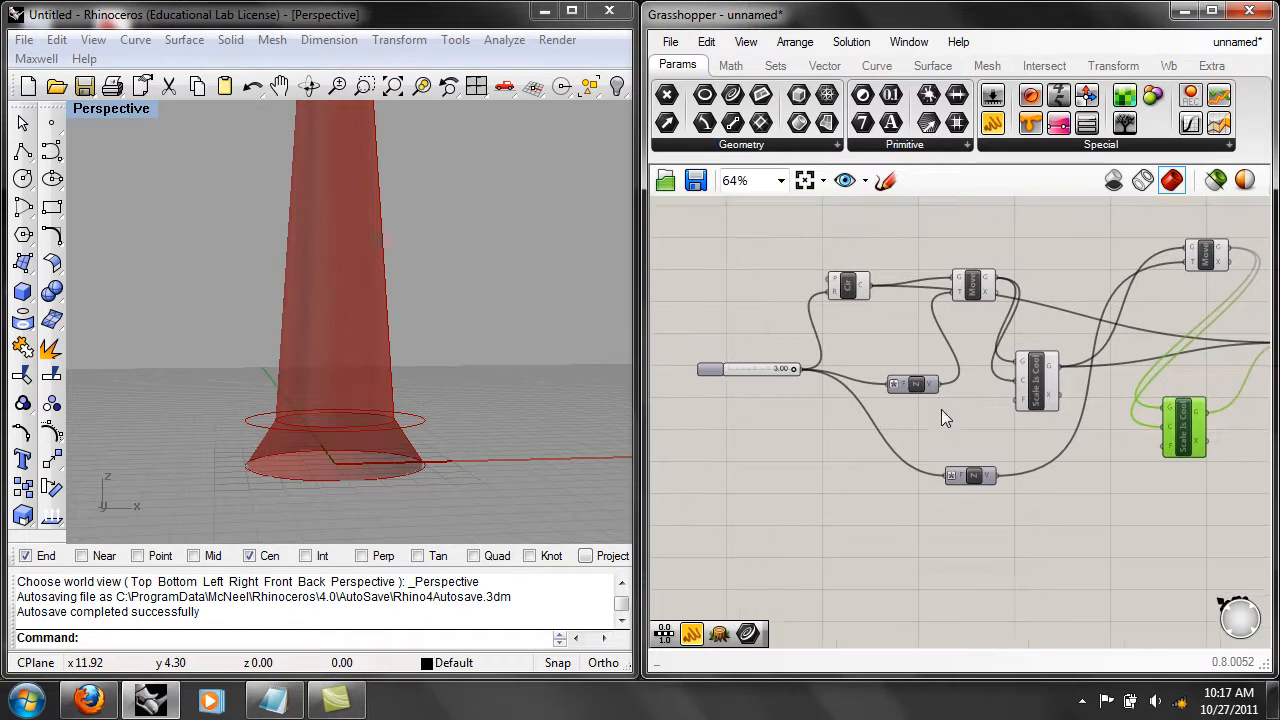
scroll(814, 414, up, 3)
right_drag(875, 369, 1052, 367)
click(893, 311)
right_drag(476, 343, 428, 411)
scroll(1011, 366, down, 2)
Disconnect all curves from the Loft component's section input.
right_drag(1048, 366, 908, 338)
right_drag(1099, 340, 988, 343)
right_click(1006, 361)
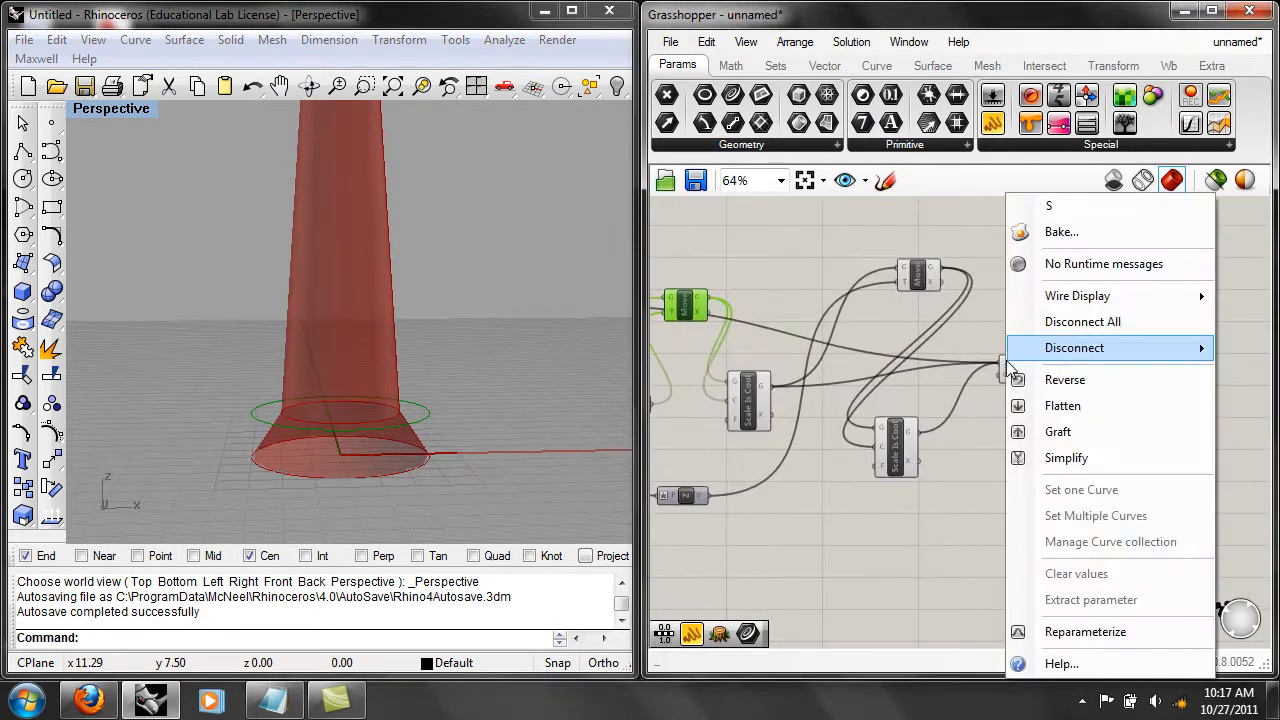
click(1073, 326)
Connect the Loft's section input in order to the circle, first Move, first "Scale Is Cool" and copied "Scale Is Cool" outputs.
right_drag(812, 357, 982, 373)
click(782, 336)
scroll(783, 343, up, 1)
right_drag(776, 328, 719, 315)
drag(706, 311, 1234, 383)
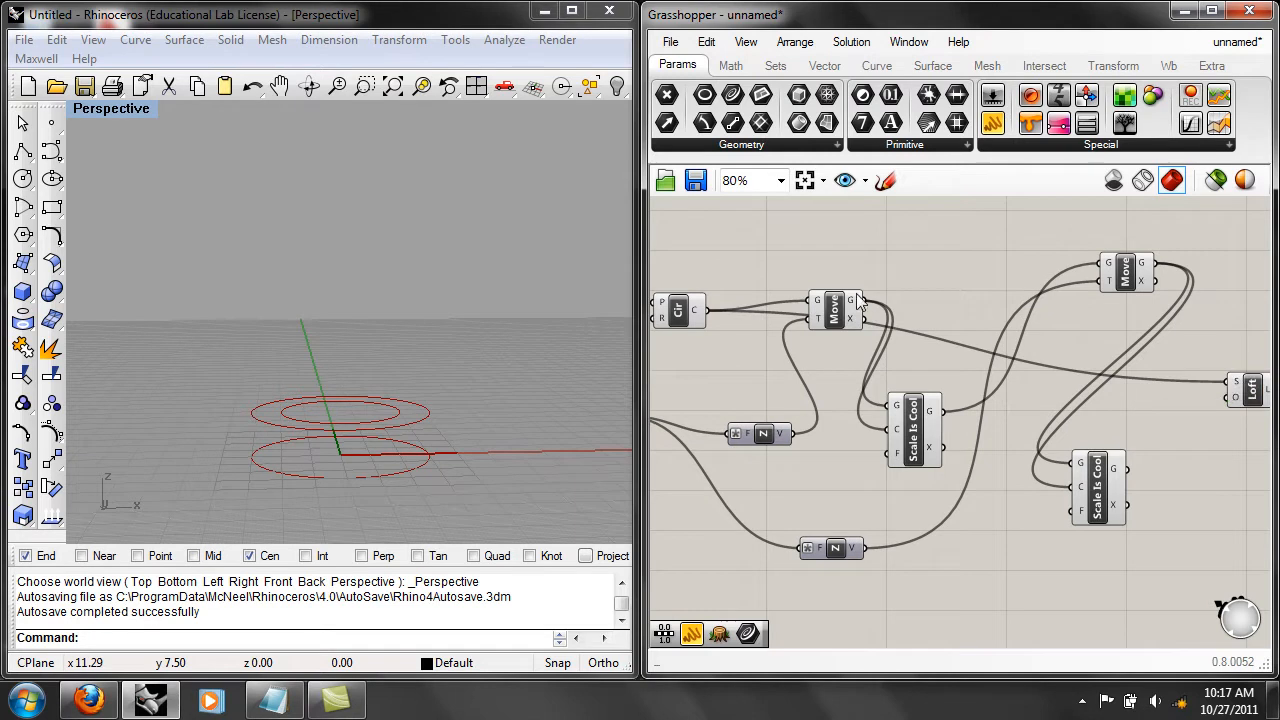
shift+drag(864, 299, 1234, 392)
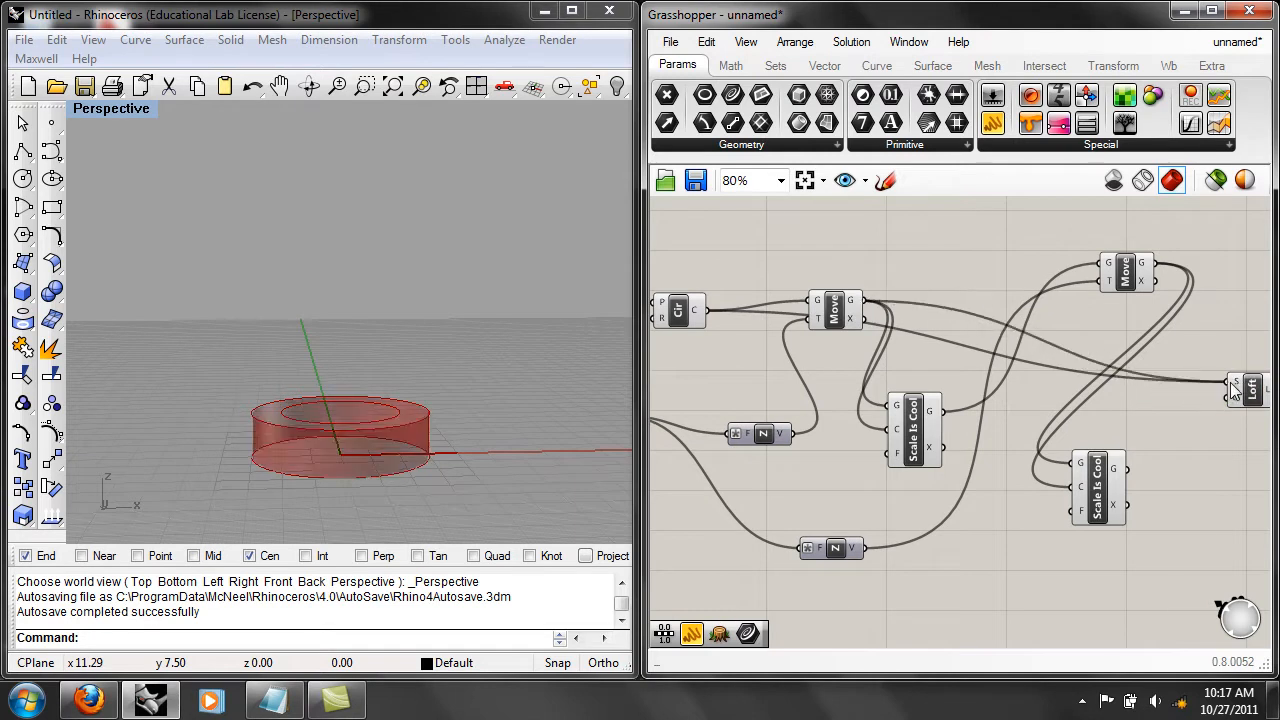
mouse_move(943, 410)
shift+mouse_down()
mouse_move(1233, 386)
mouse_move(1188, 390)
mouse_move(1200, 384)
shift+mouse_up()
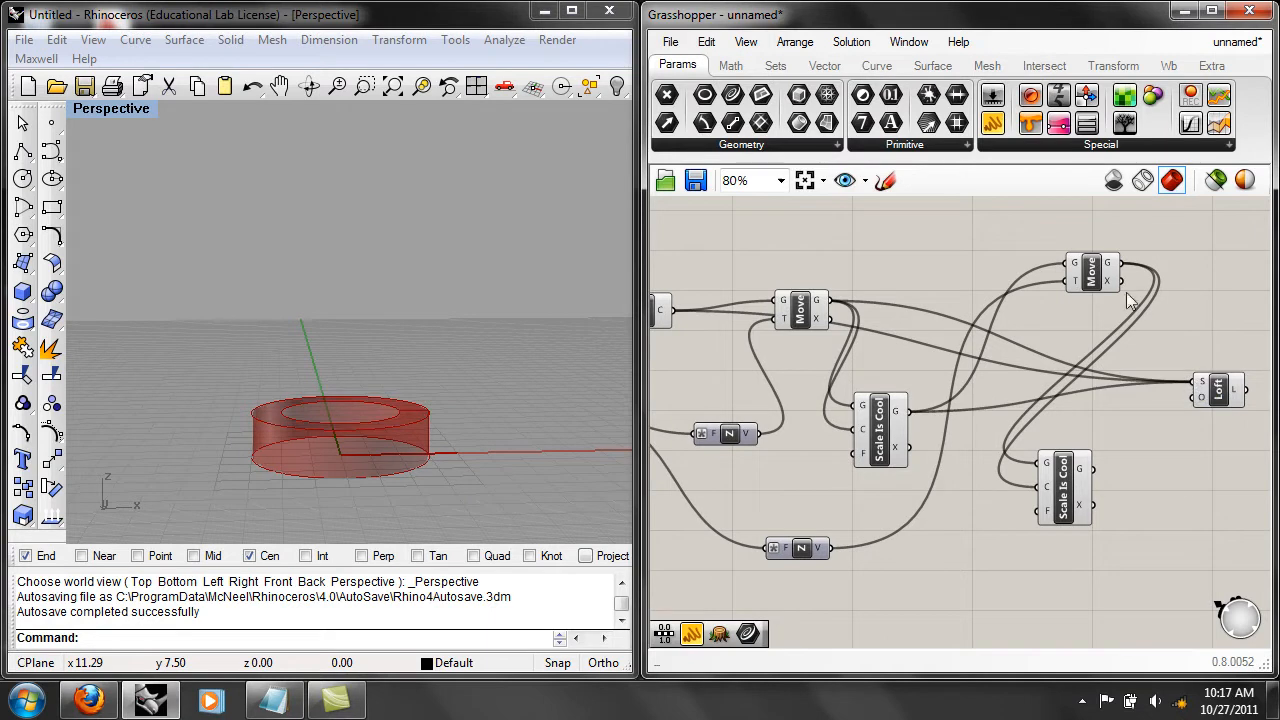
shift+drag(1093, 468, 1200, 384)
Examine the rebuilt loft from several angles and review the radius slider with its connected components.
right_drag(487, 322, 443, 336)
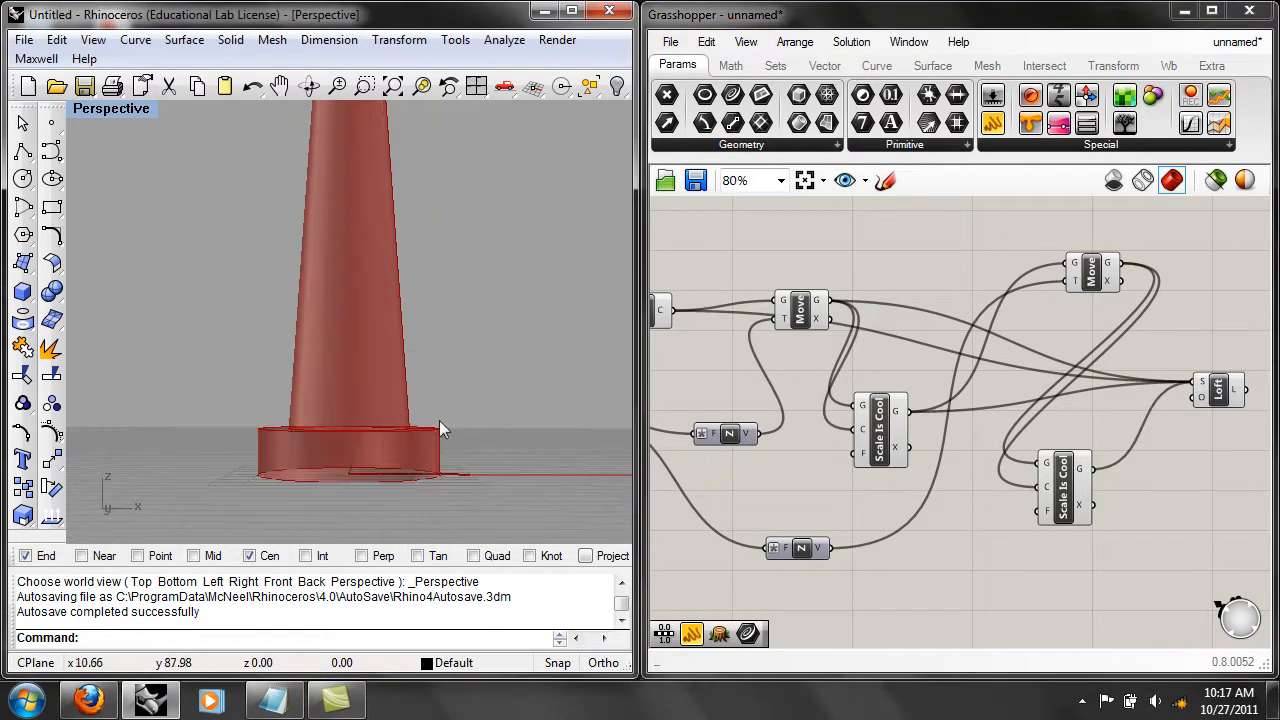
right_drag(419, 428, 430, 460)
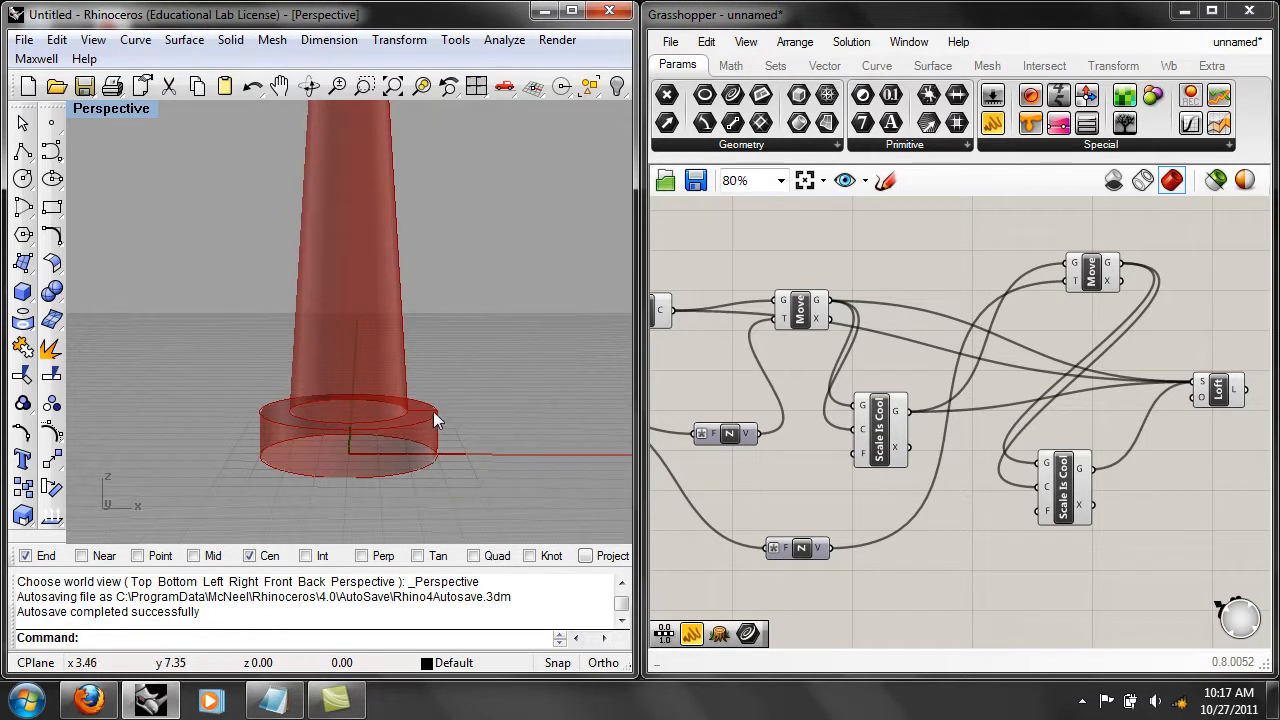
scroll(509, 269, down, 4)
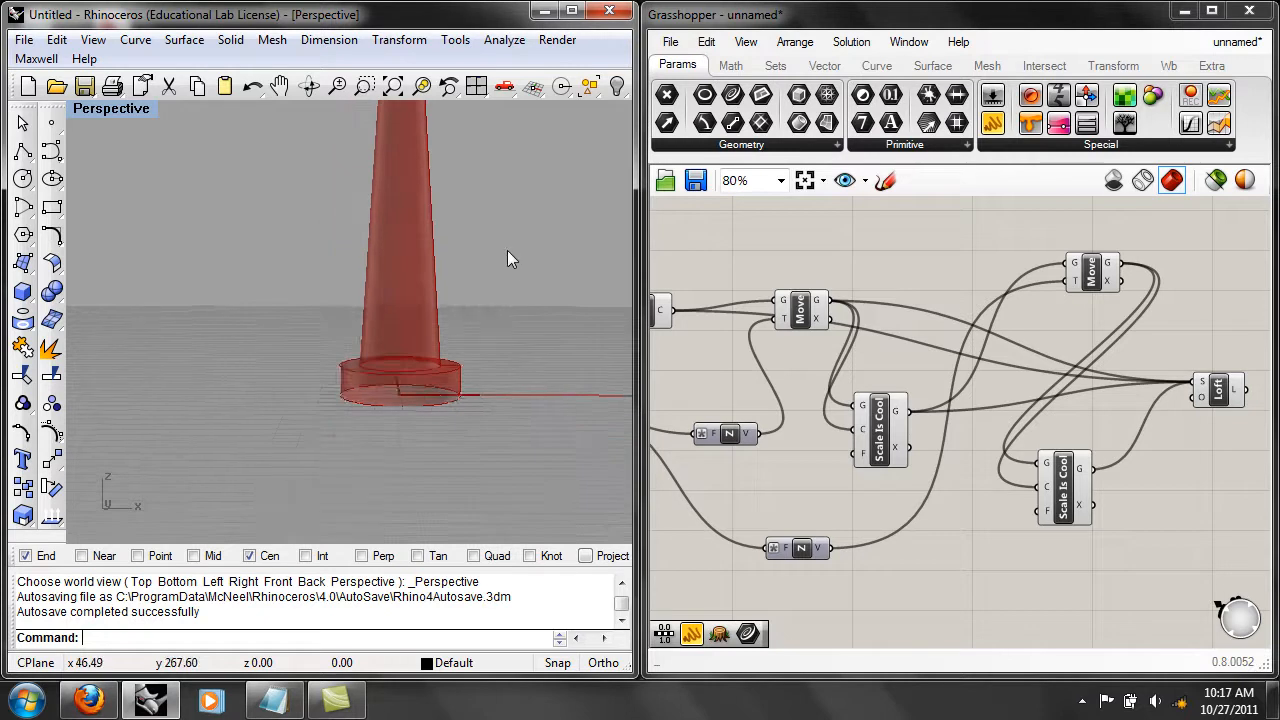
shift+right_drag(507, 250, 491, 362)
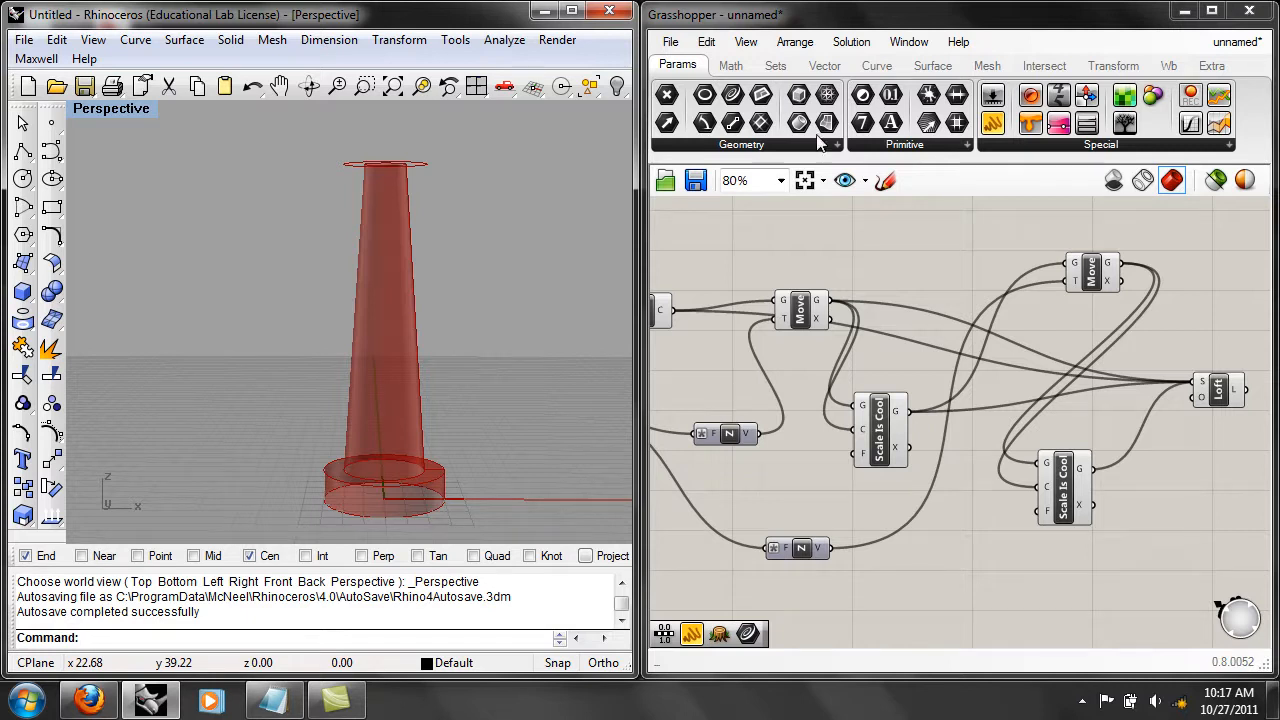
right_drag(481, 239, 412, 234)
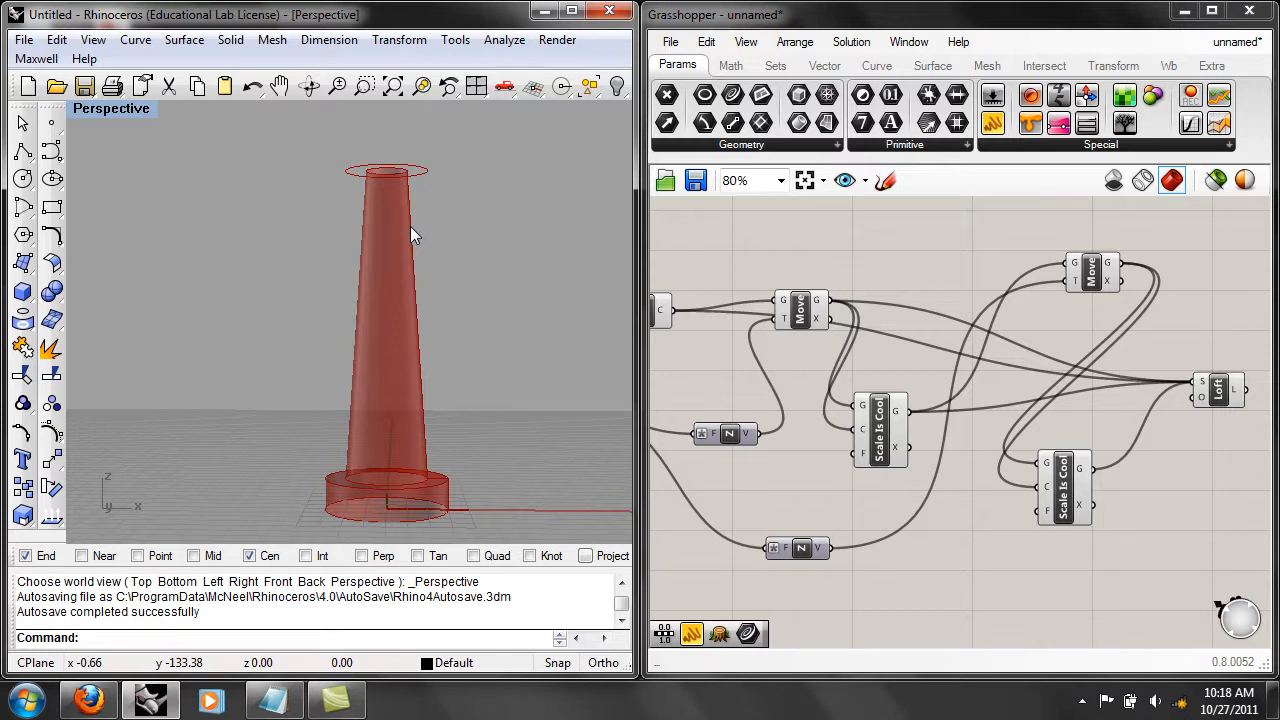
right_drag(700, 397, 960, 390)
mouse_move(833, 407)
mouse_down()
mouse_move(780, 411)
mouse_move(849, 411)
mouse_up()
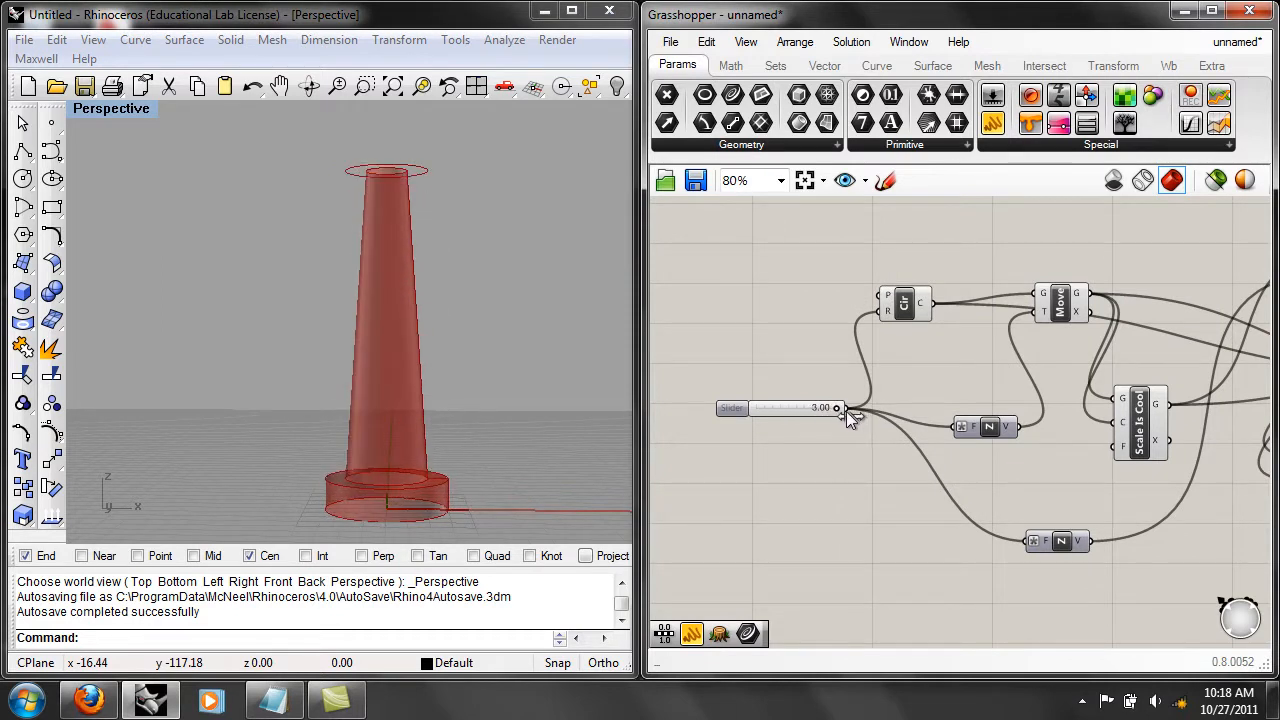
right_drag(843, 426, 795, 405)
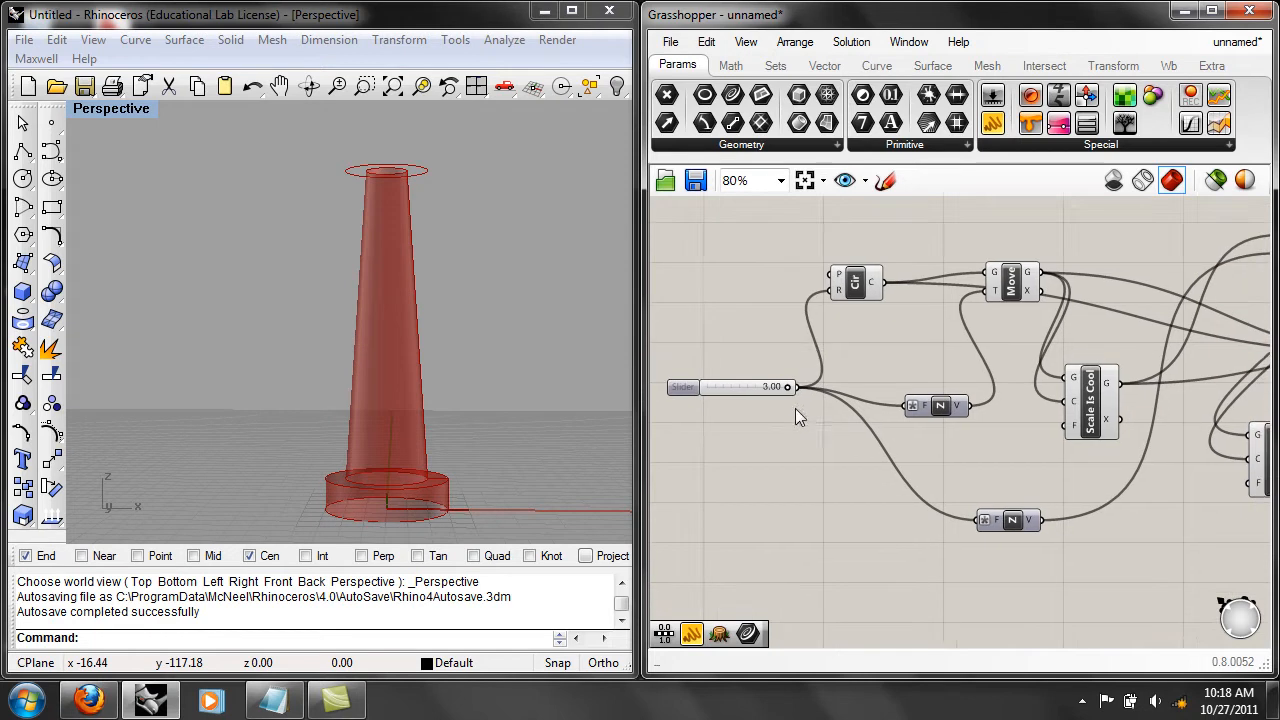
Disconnect the radius slider from the factor input of the first Z vector feeding the first Move component.
right_drag(895, 432, 949, 416)
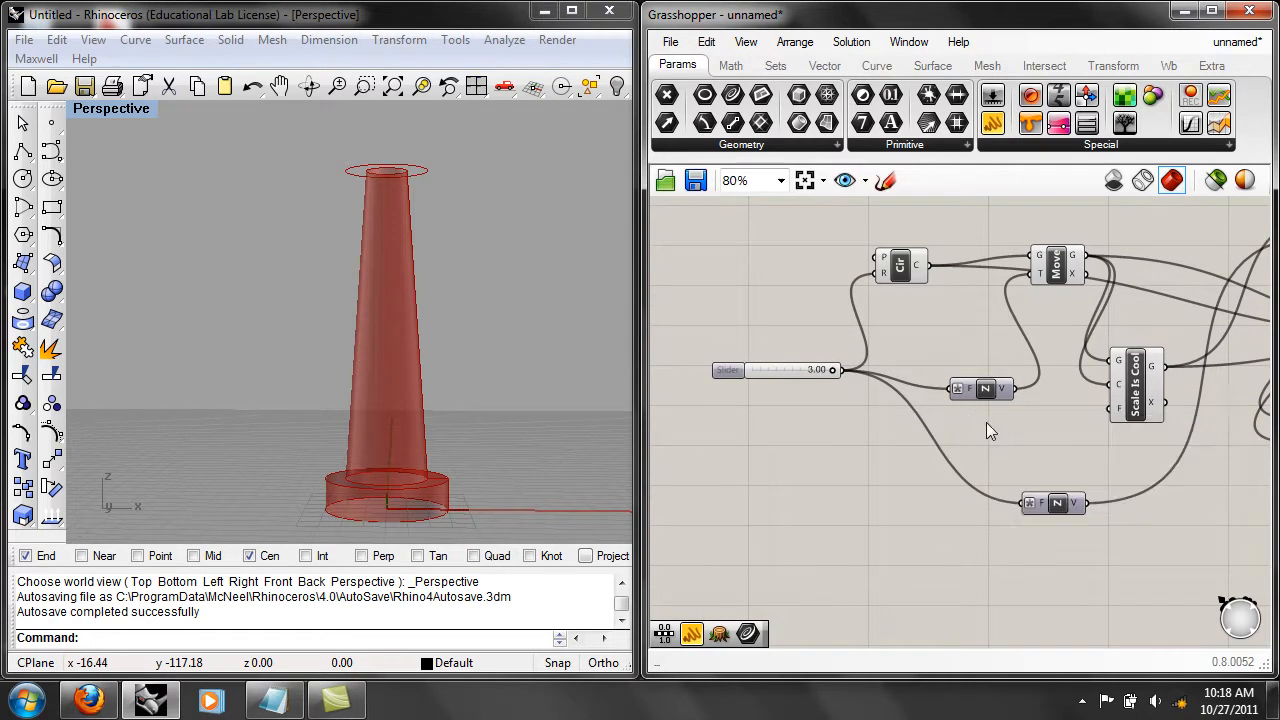
right_drag(1023, 481, 978, 436)
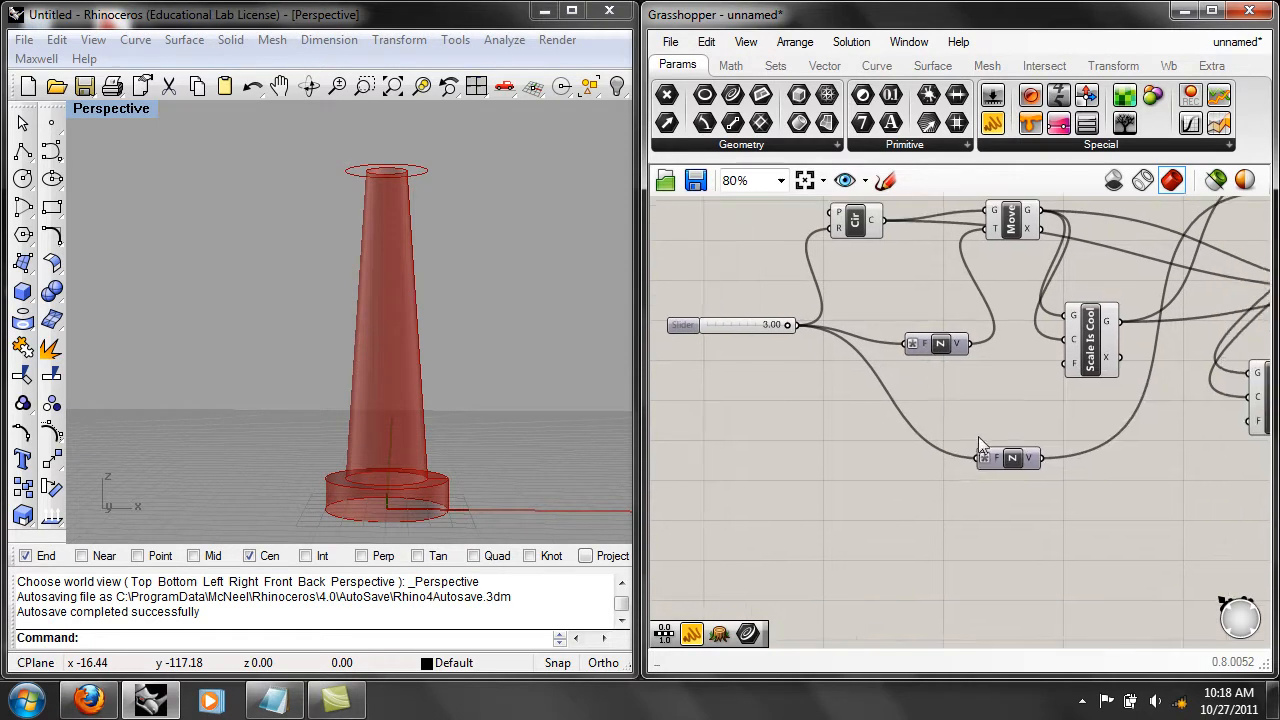
right_click(921, 339)
click(971, 372)
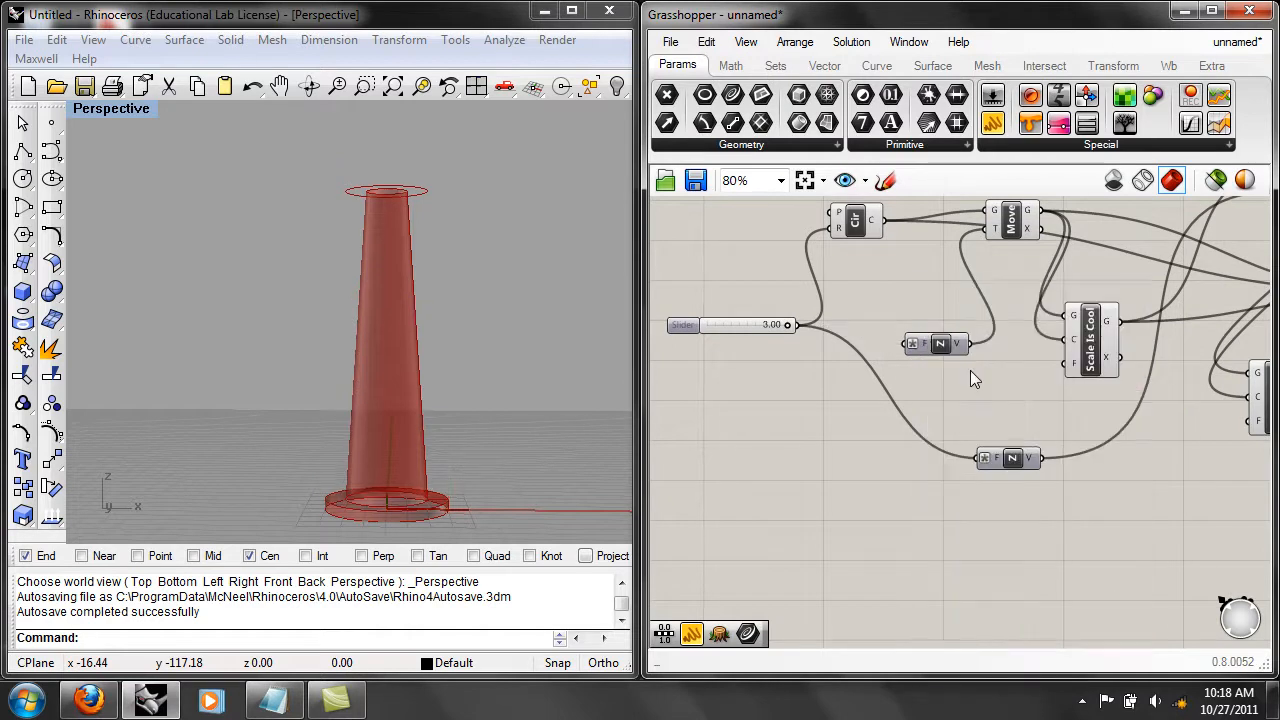
Clear the expression on the first Z vector's factor input and set its number to 3.
right_click(922, 342)
mouse_move(985, 637)
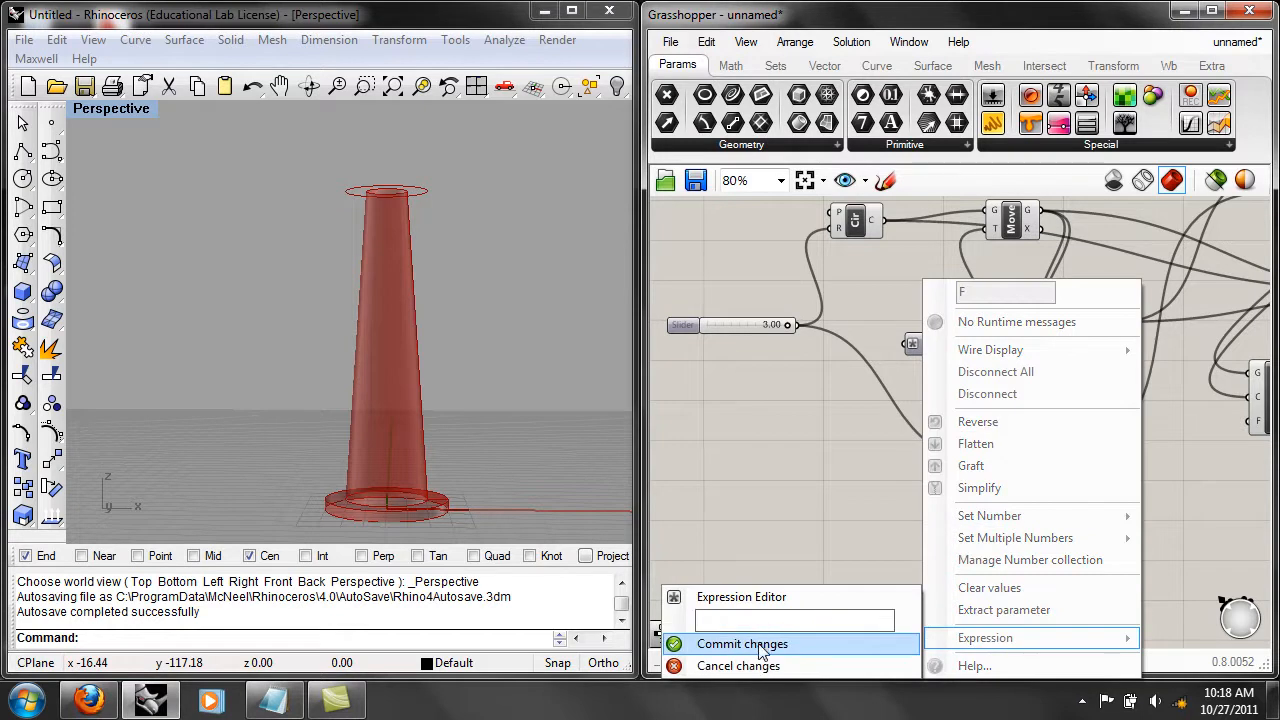
click(762, 645)
right_click(923, 342)
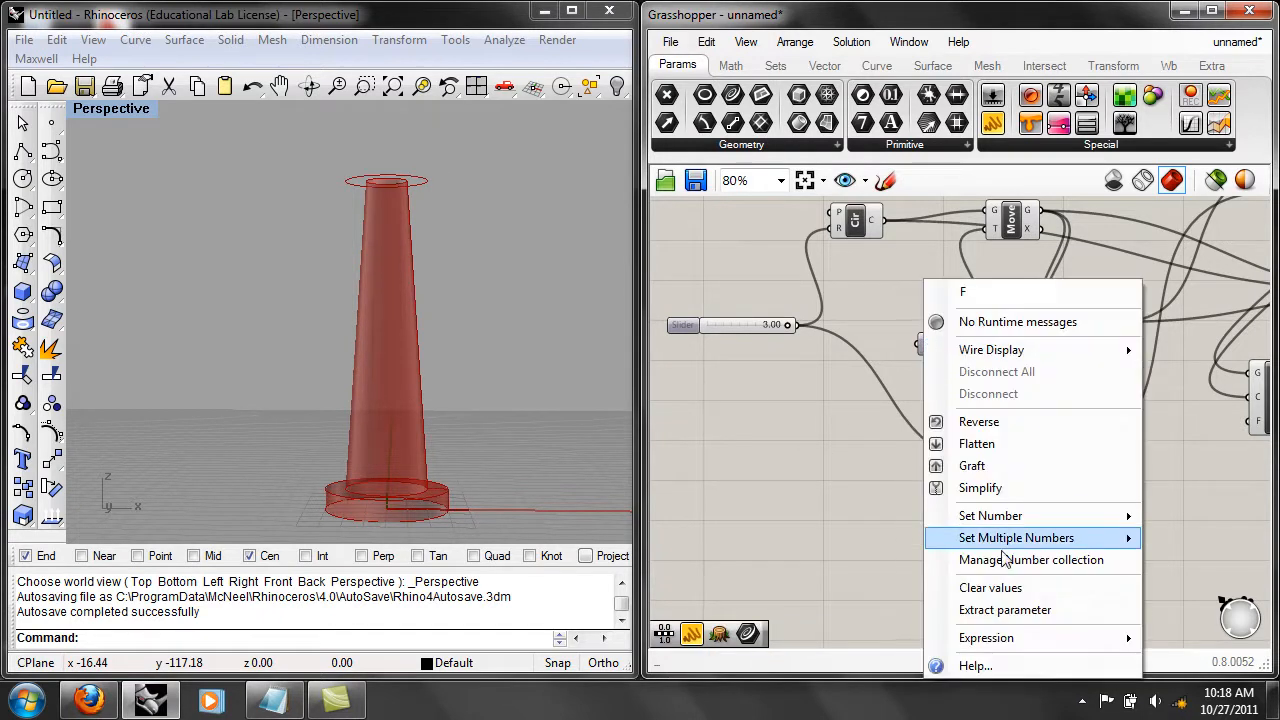
mouse_move(937, 516)
text(4)
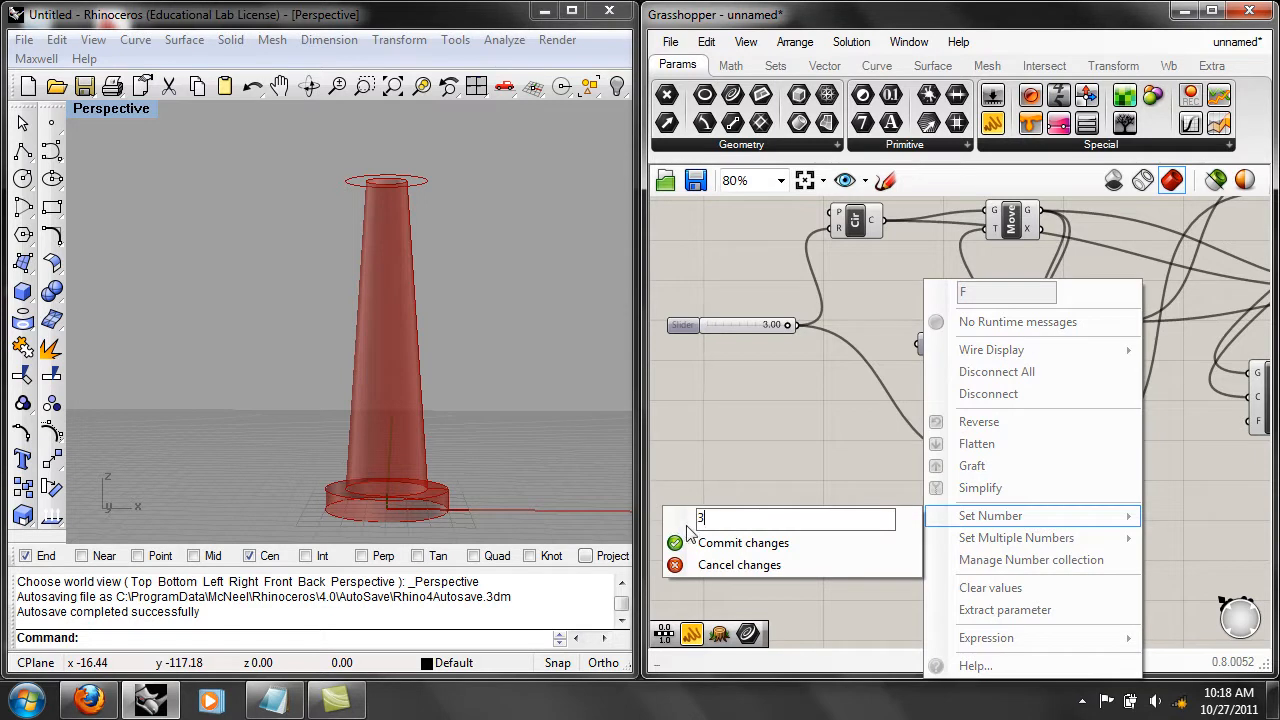
click(700, 543)
Set the radius slider to 1.65 and review the scale and Loft connections.
right_drag(727, 417, 769, 448)
drag(821, 360, 792, 350)
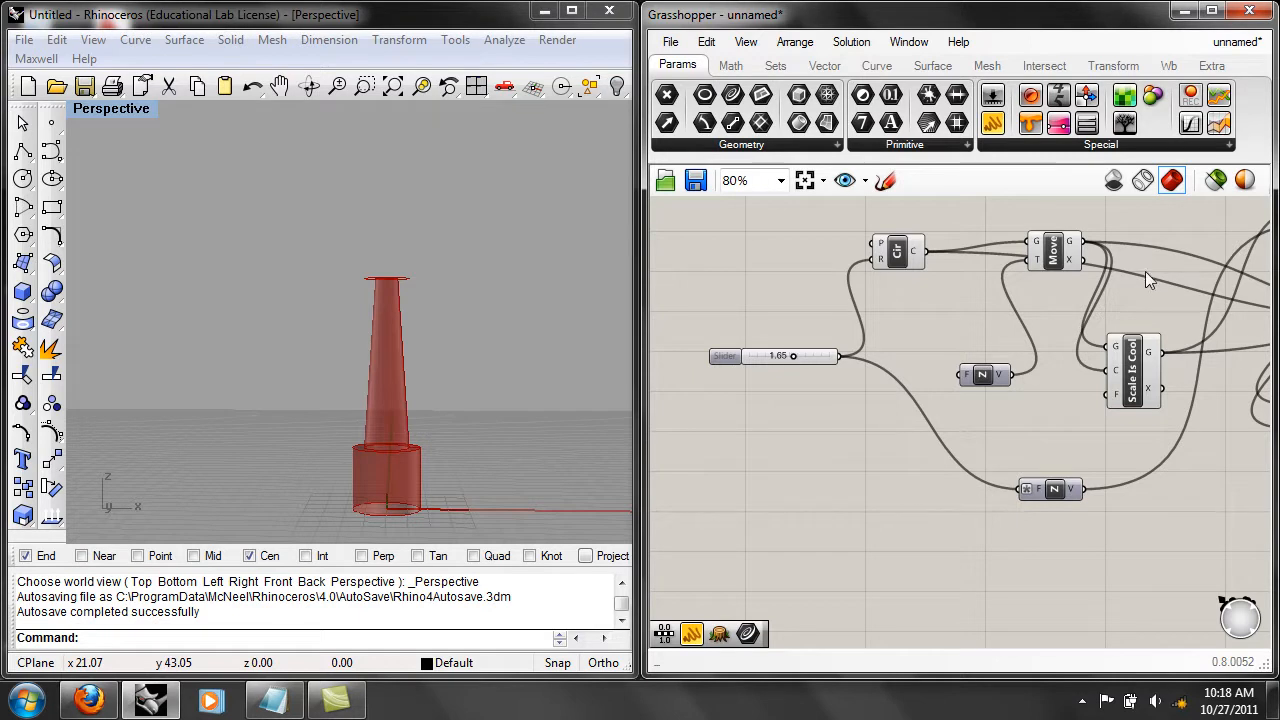
right_drag(1144, 268, 855, 294)
right_drag(1097, 332, 971, 337)
scroll(1033, 335, up, 1)
mouse_move(1033, 335)
right_drag(915, 457, 988, 439)
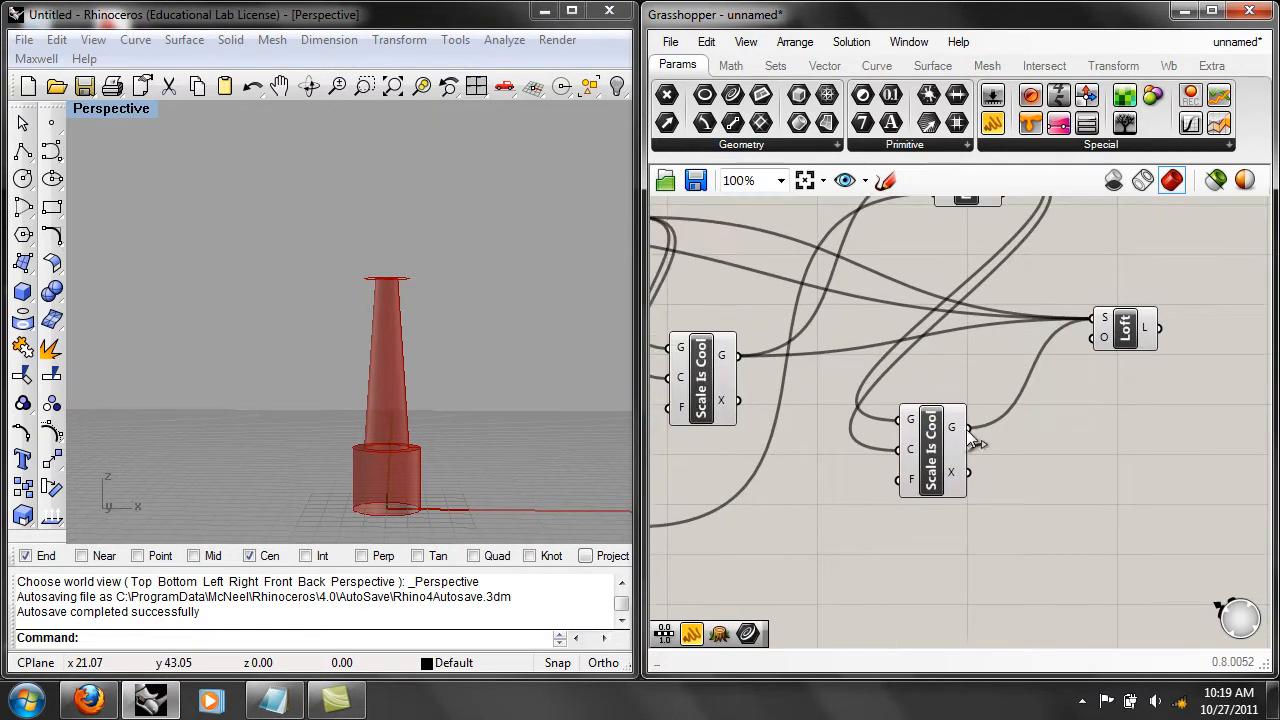
right_drag(1016, 392, 1050, 475)
right_drag(870, 395, 1035, 316)
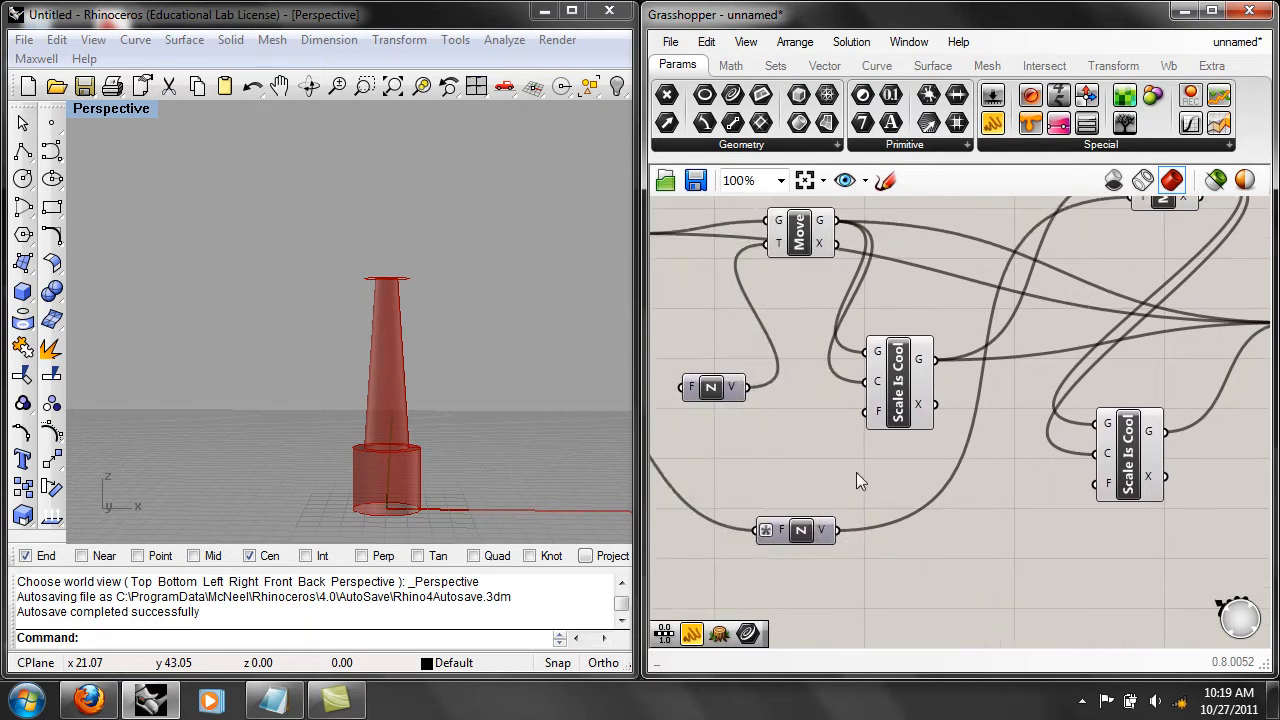
Clear the expression on the factor input of the second Z vector feeding the second Move component.
drag(800, 533, 840, 534)
right_click(824, 538)
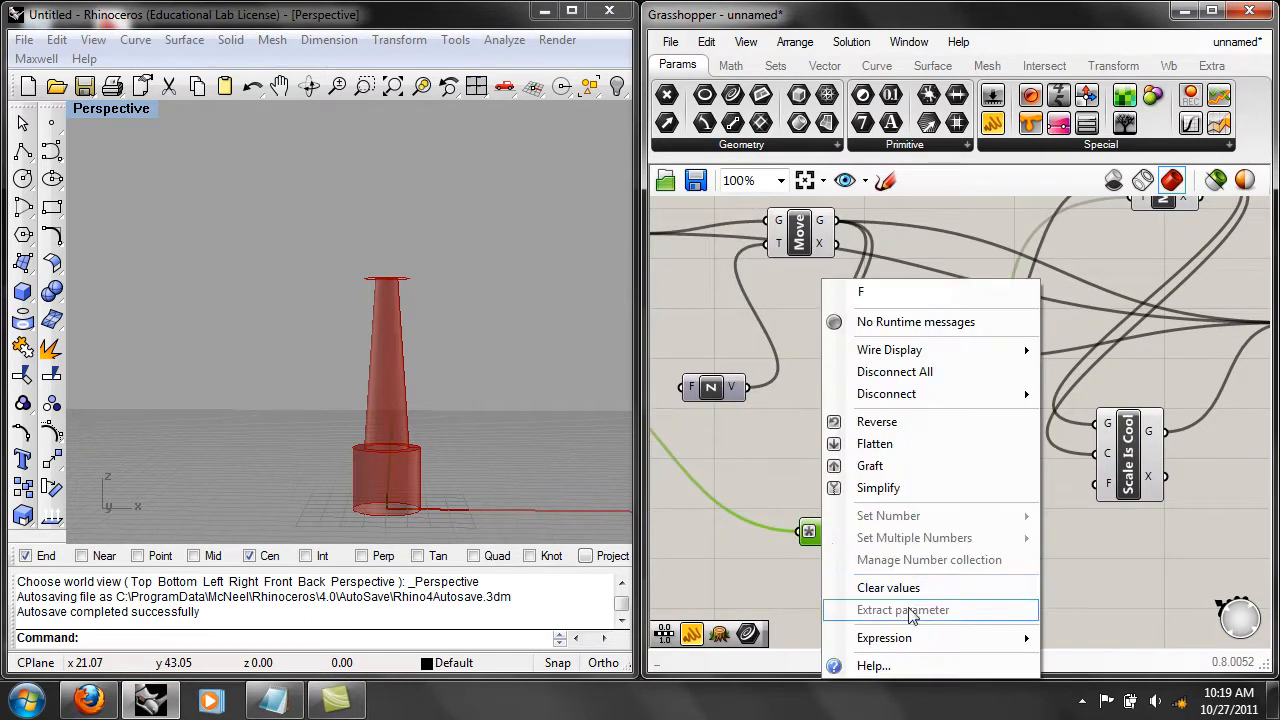
mouse_move(934, 637)
drag(777, 624, 552, 612)
key(BackSpace)
click(619, 646)
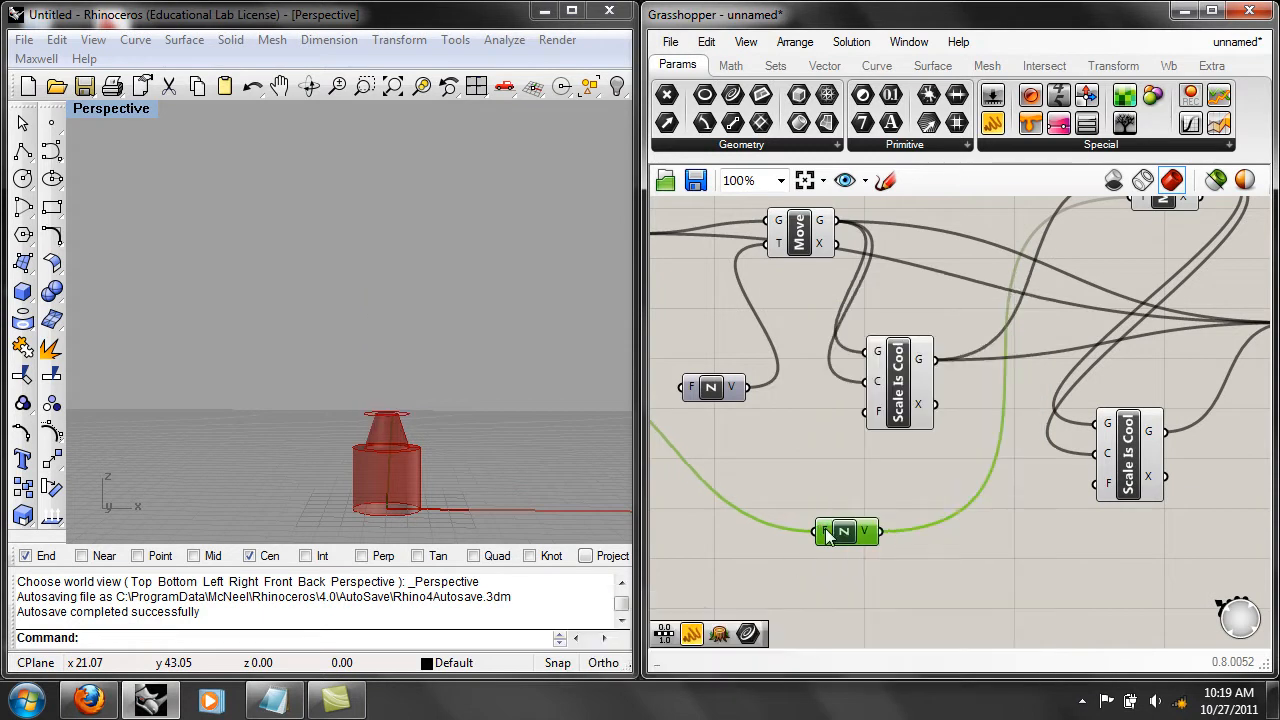
Disconnect the radius slider from the second Z vector's factor input.
right_click(826, 533)
mouse_move(912, 640)
mouse_move(923, 520)
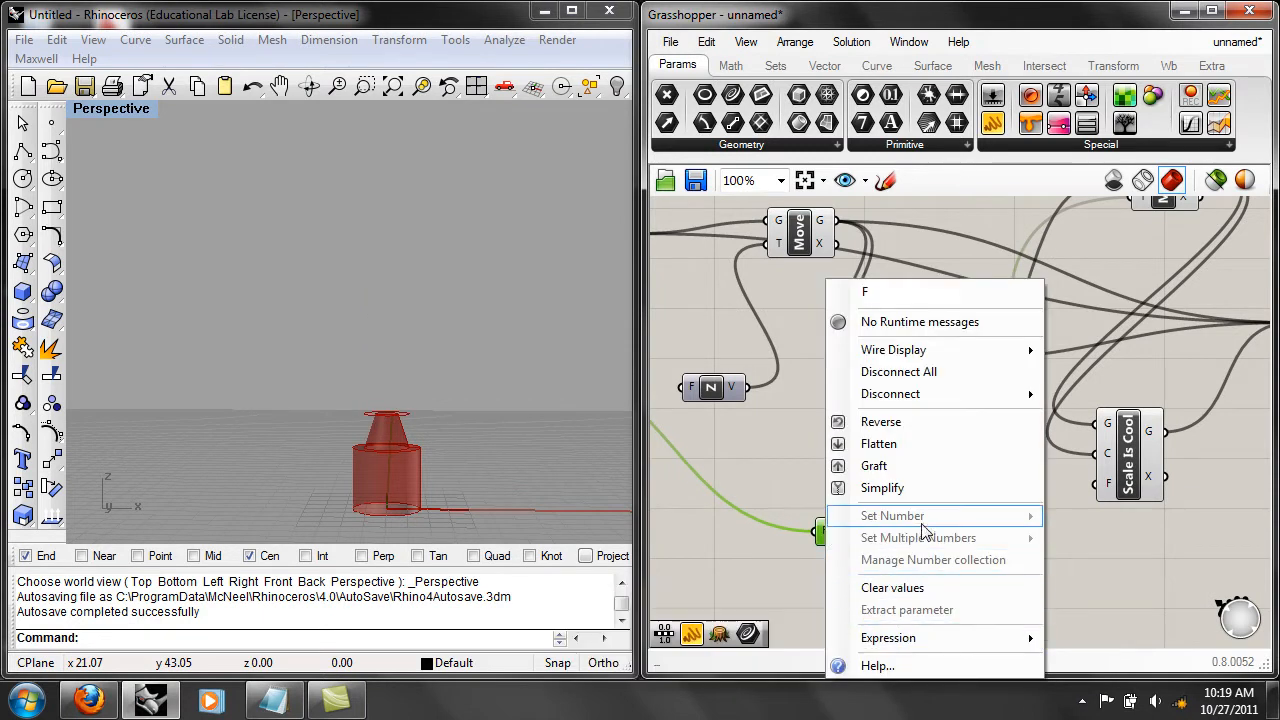
click(790, 513)
right_drag(805, 517, 1048, 543)
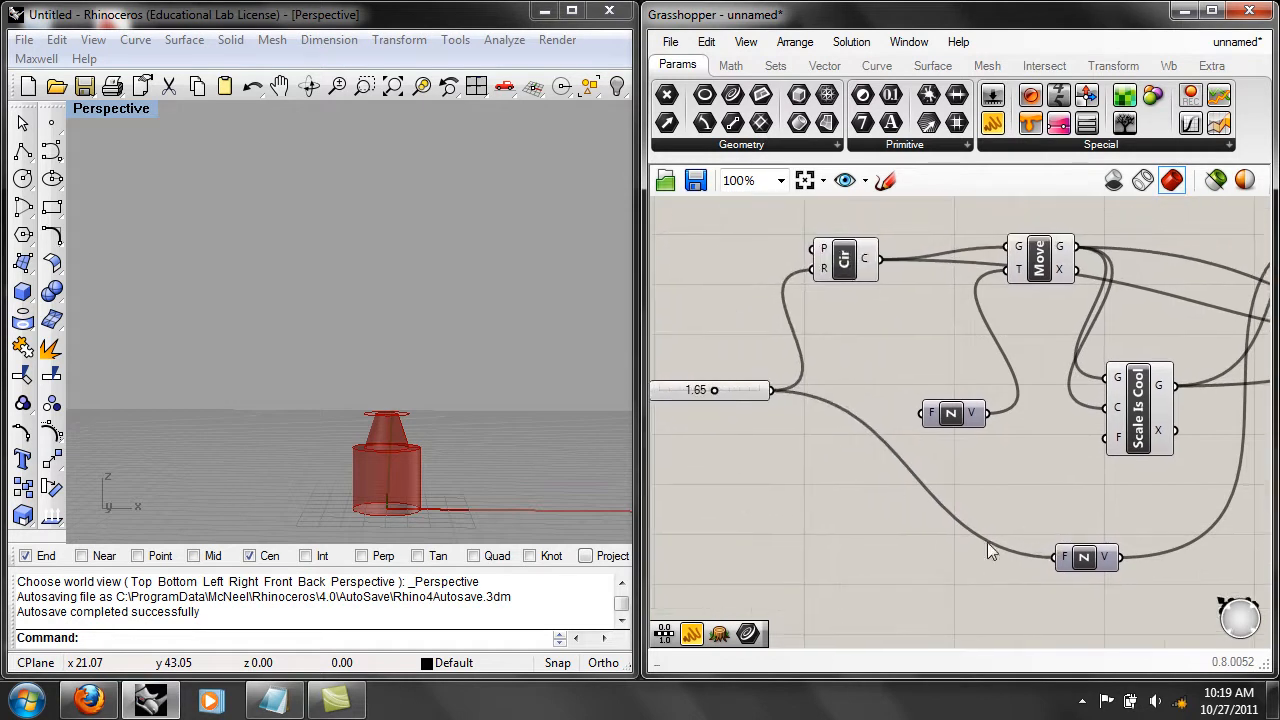
right_click(1050, 559)
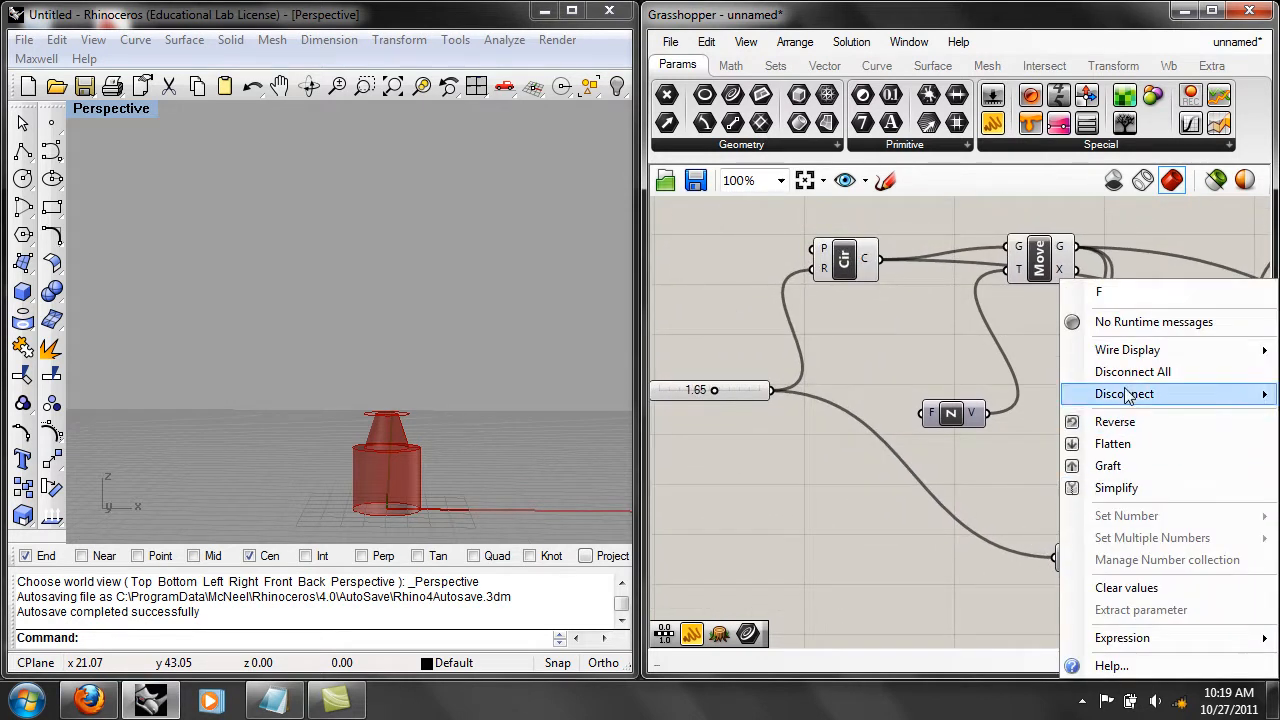
click(1100, 371)
Set the second Z vector's factor input to the fixed number 18.
right_click(1061, 556)
mouse_move(1127, 516)
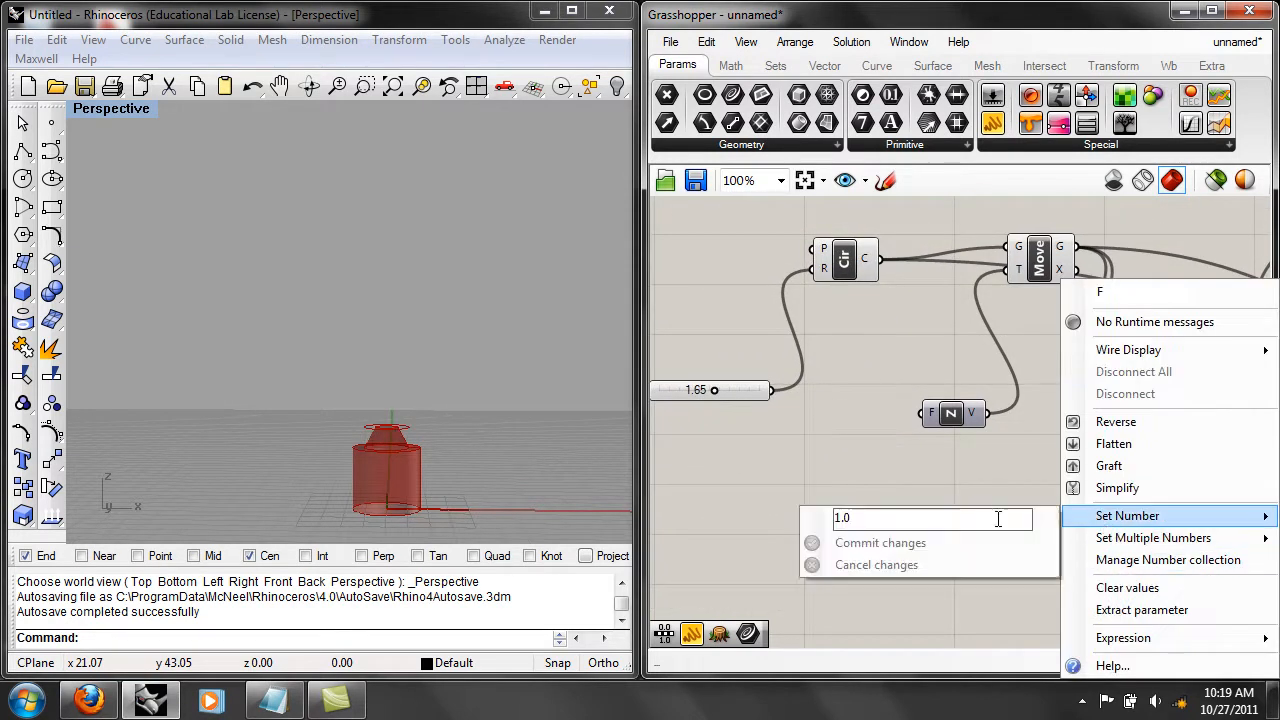
text(20)
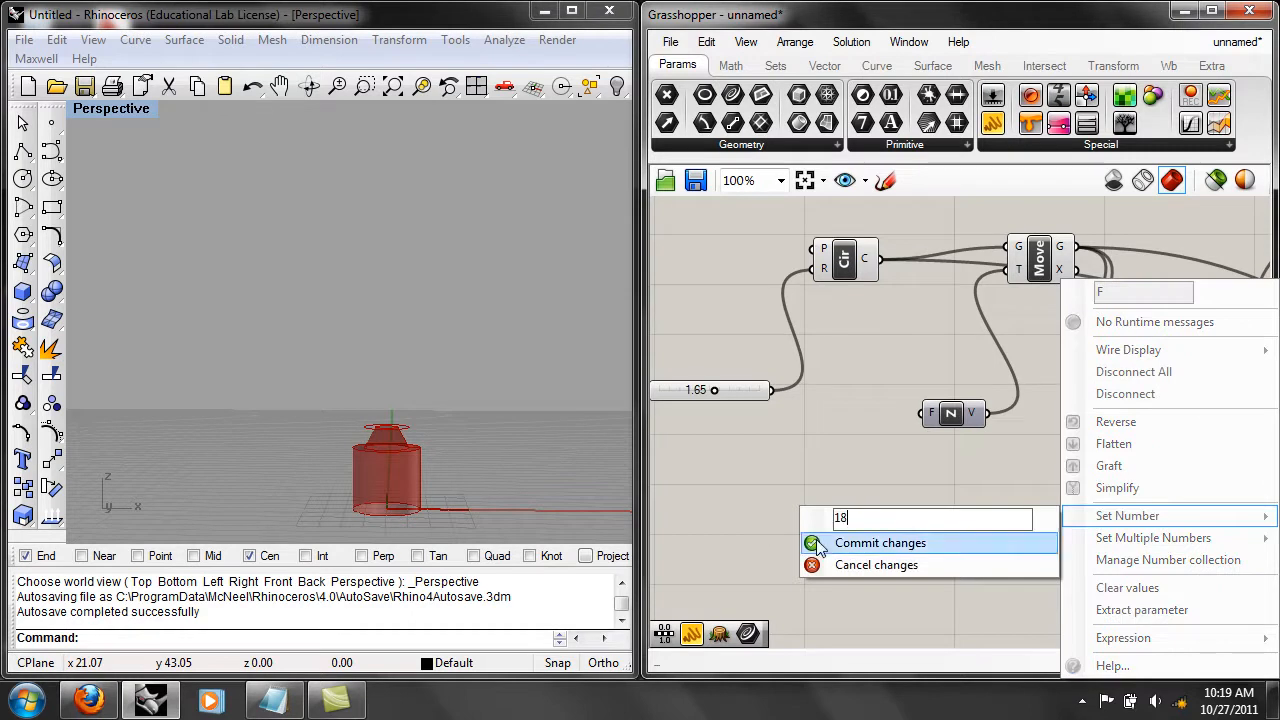
key(Return)
Set the radius slider to 2.33 and examine the whole column with its component network.
right_drag(765, 463, 822, 497)
scroll(530, 407, down, 1)
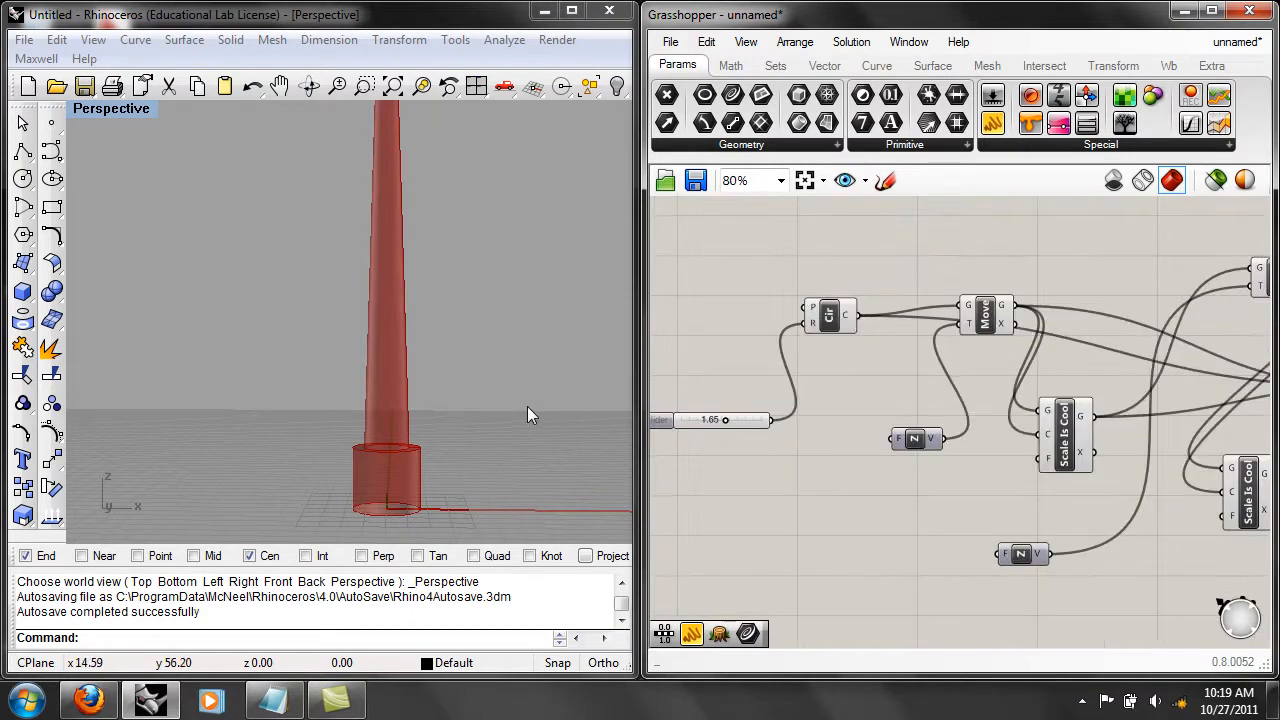
click(526, 406)
scroll(525, 407, down, 2)
right_drag(525, 407, 530, 420)
mouse_move(725, 417)
mouse_down()
mouse_move(701, 416)
mouse_move(743, 418)
mouse_up()
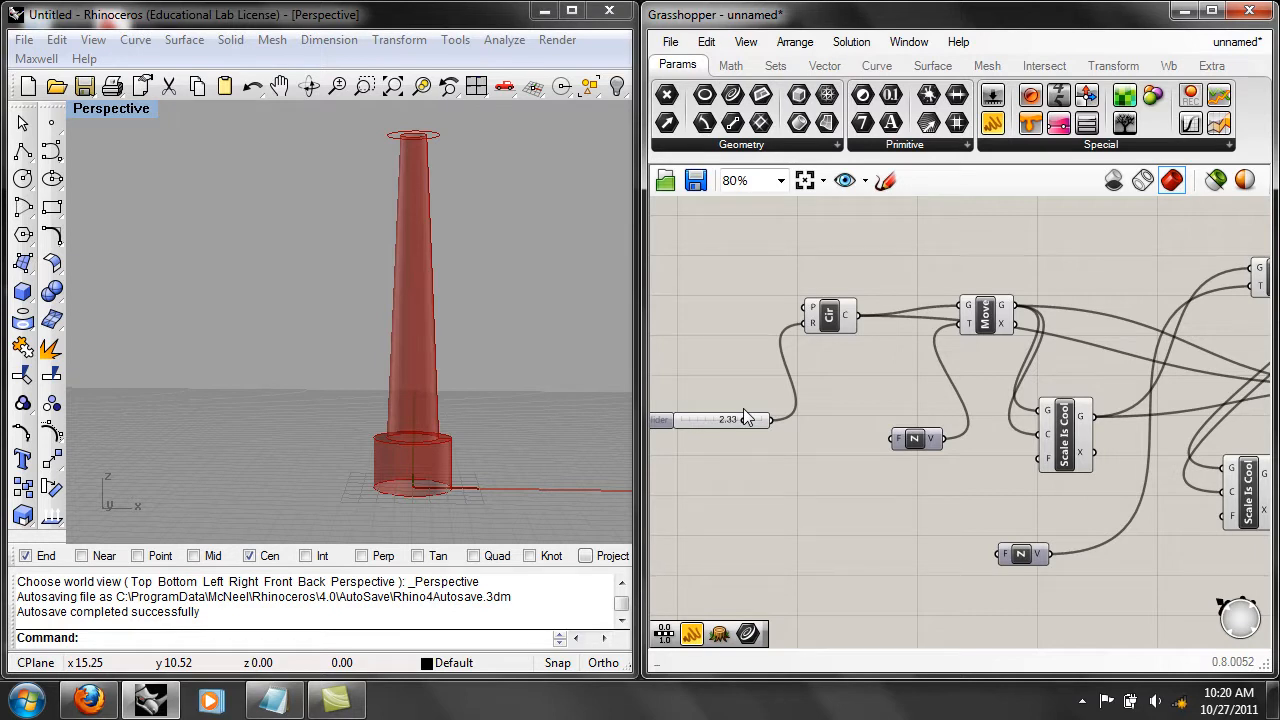
scroll(999, 452, down, 2)
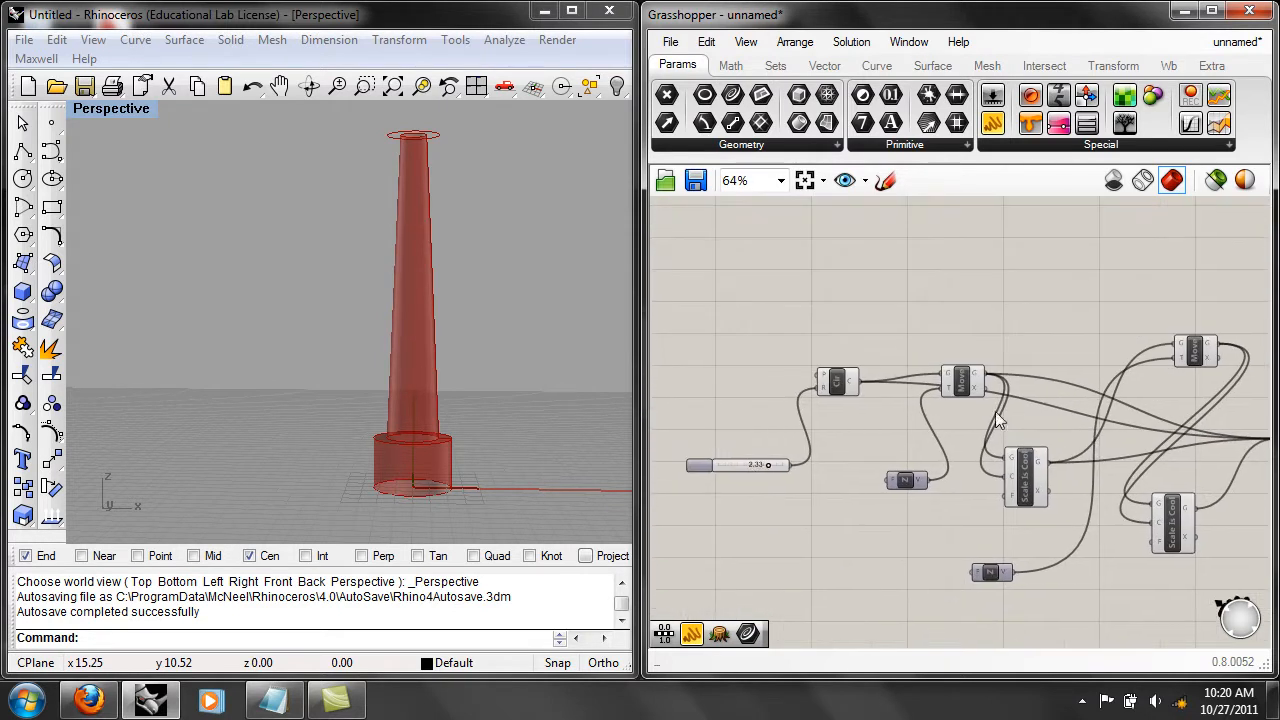
scroll(986, 330, down, 1)
right_drag(423, 320, 385, 401)
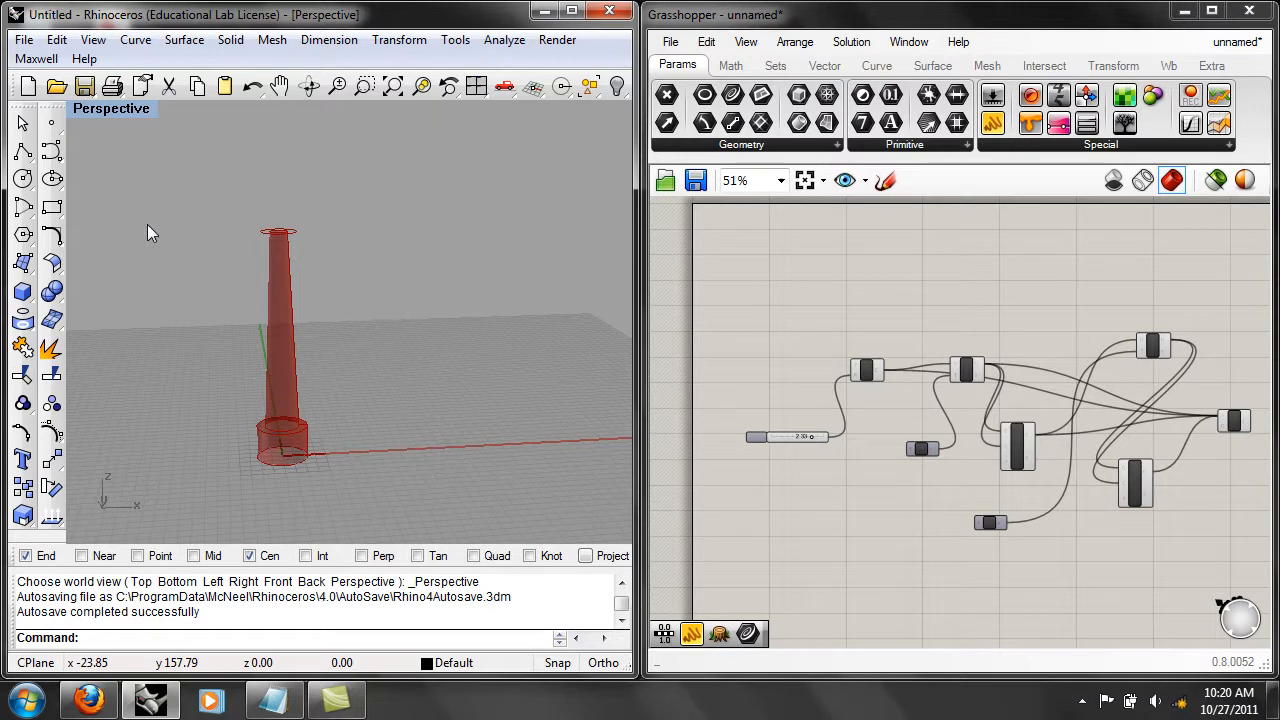
Try to draw a straight polyline in Rhino from 0,0 to 100,0, starting at the column's base.
click(24, 151)
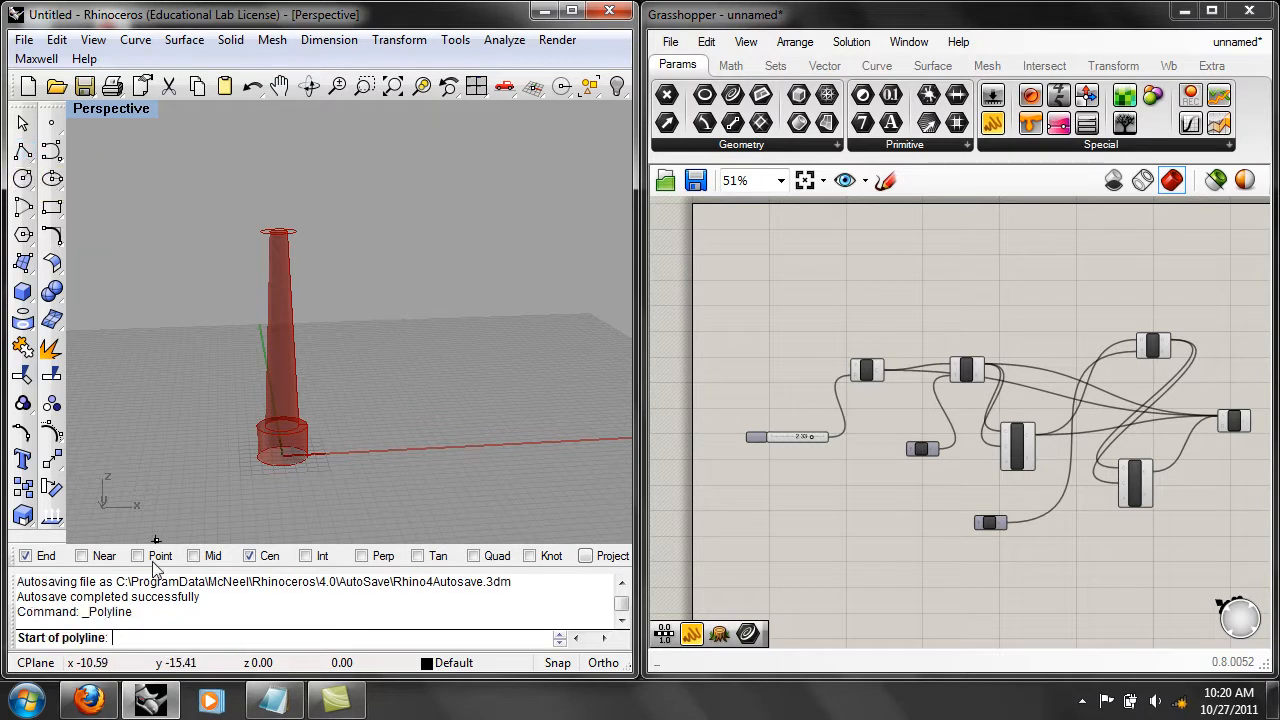
text(0,0)
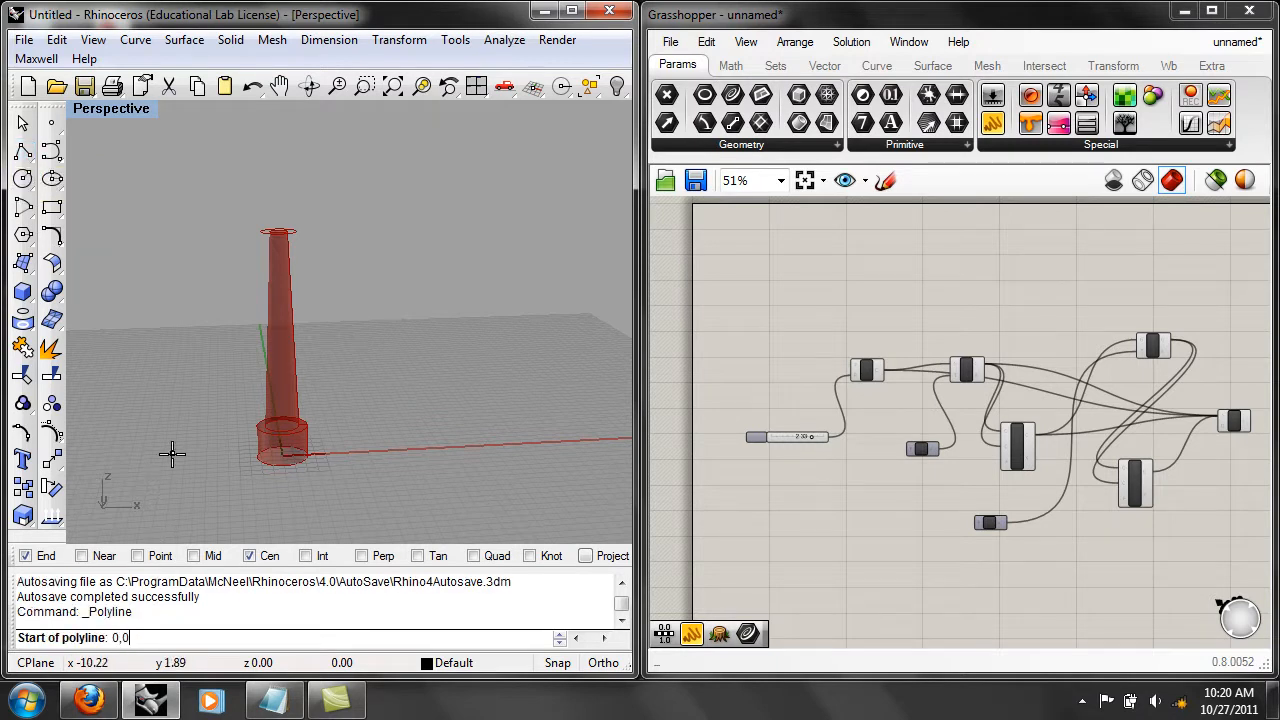
key(Return)
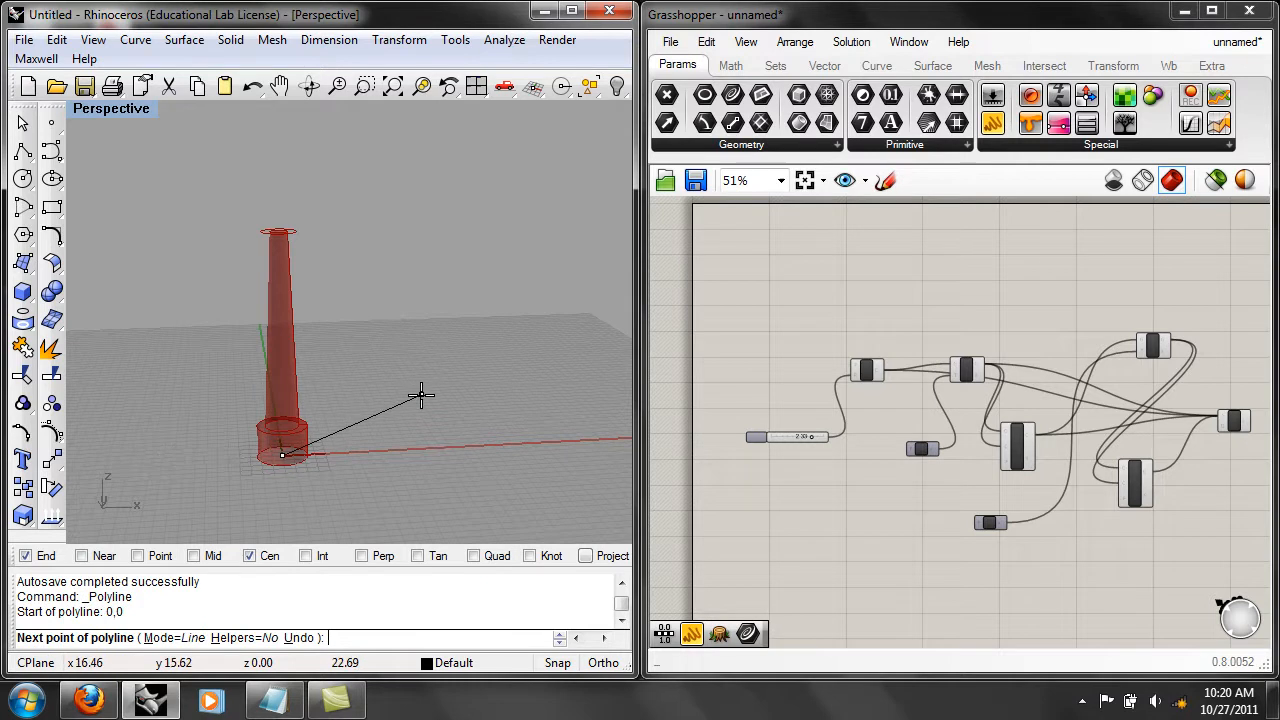
scroll(420, 394, down, 1)
shift+right_drag(433, 398, 326, 426)
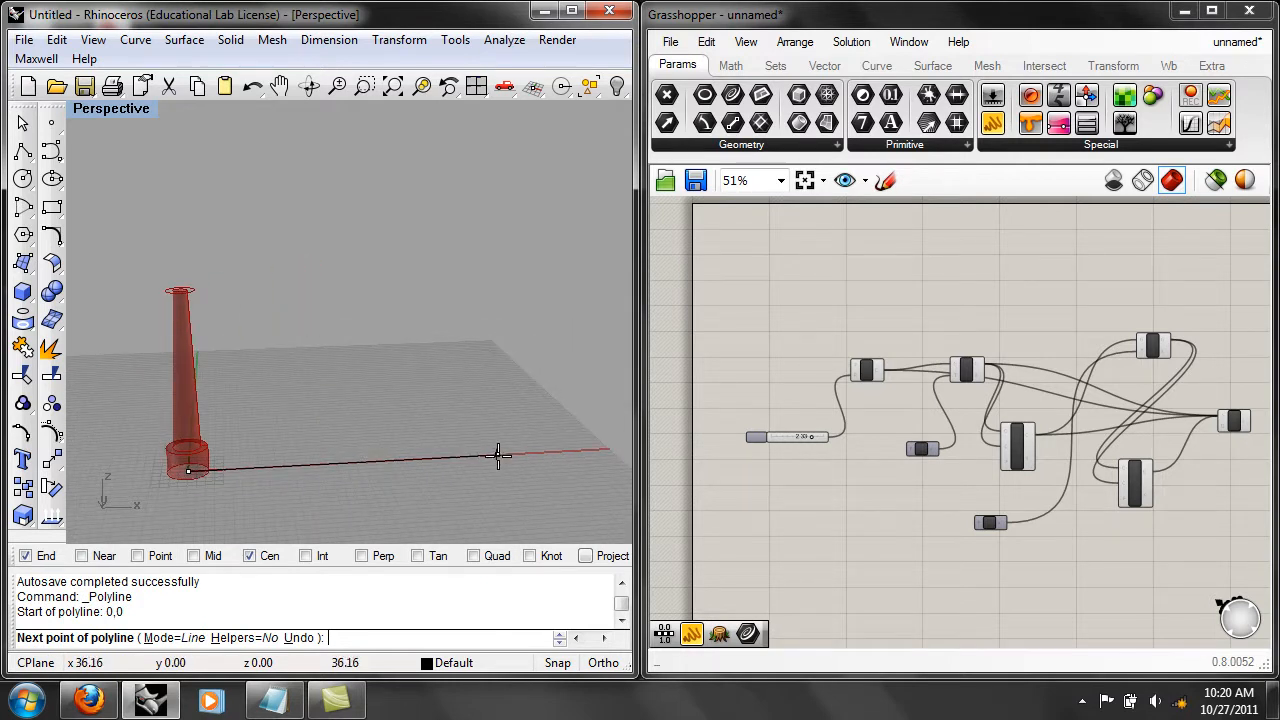
text(100,0)
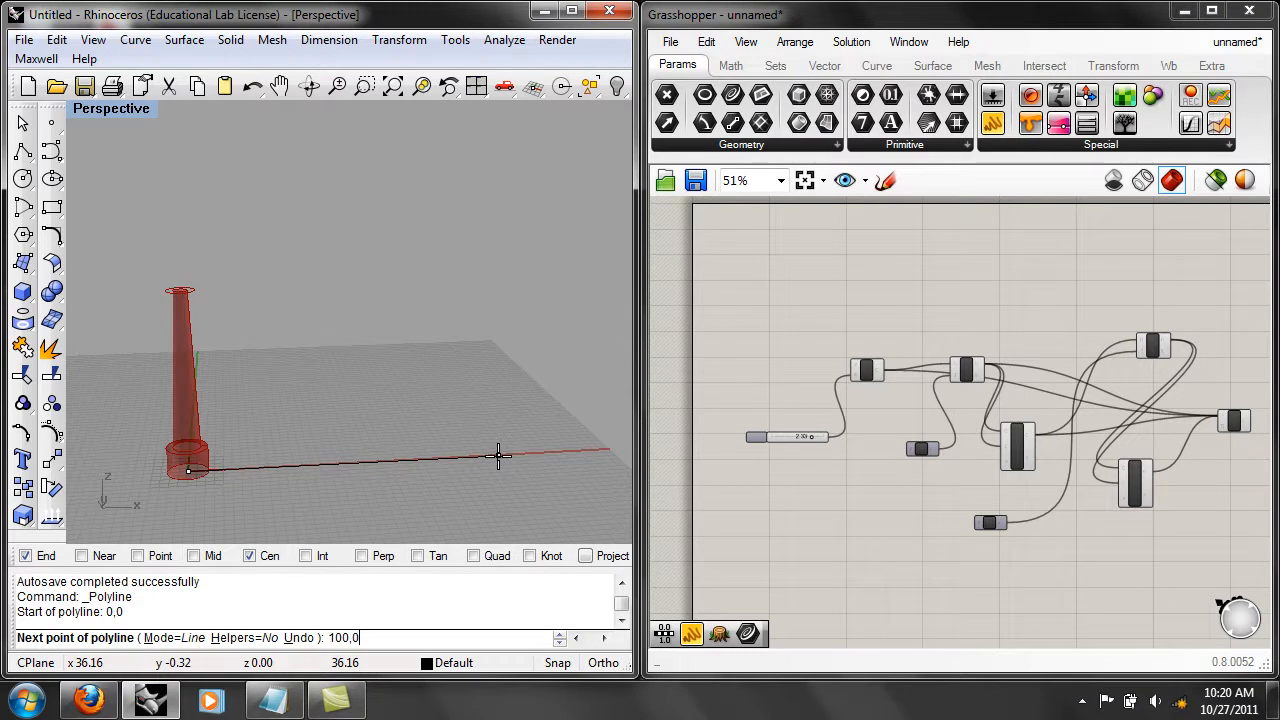
key(Return)
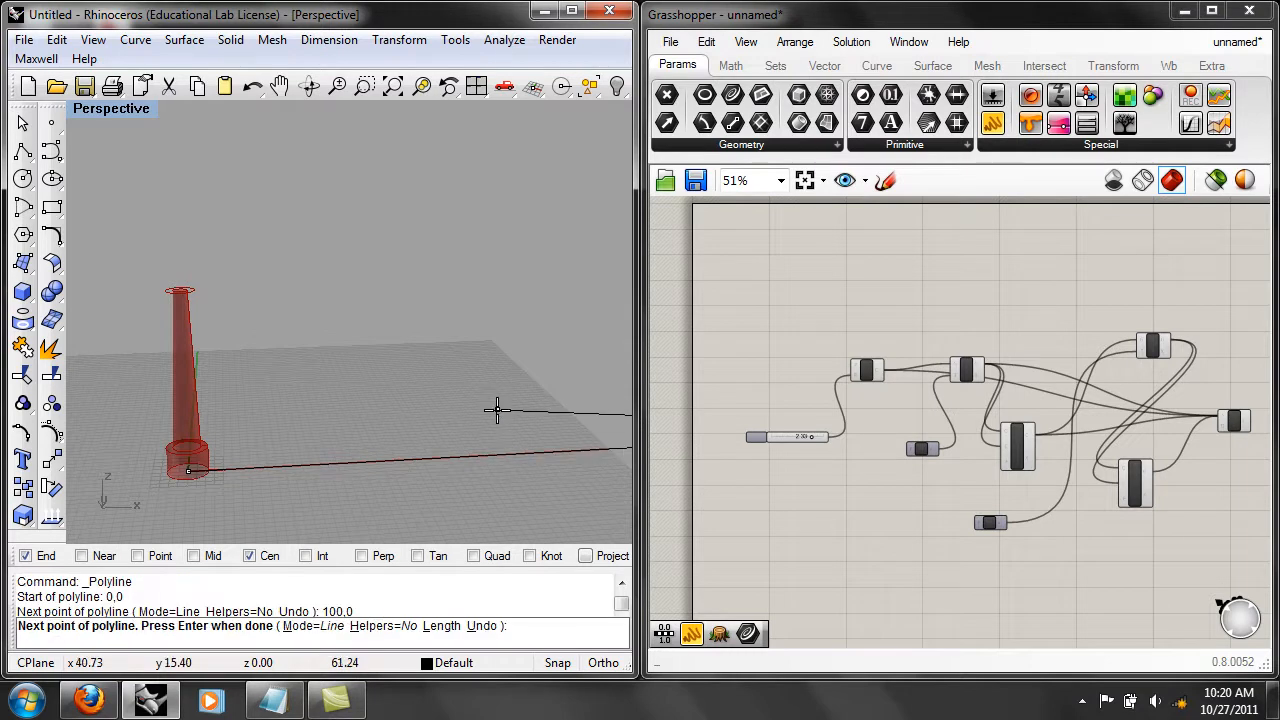
key(Return)
Draw the straight polyline again from 0,0 to 100,0 along the X axis.
scroll(499, 410, down, 10)
scroll(517, 413, up, 4)
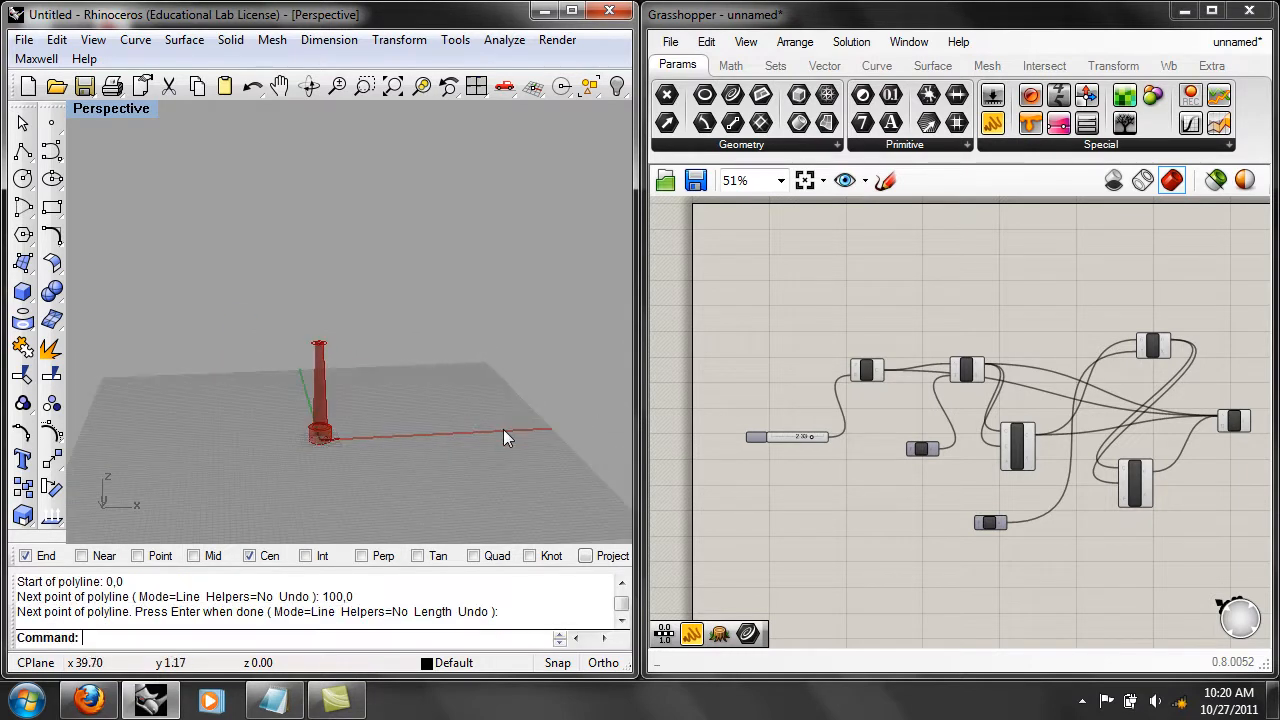
right_drag(472, 449, 493, 490)
scroll(470, 470, up, 5)
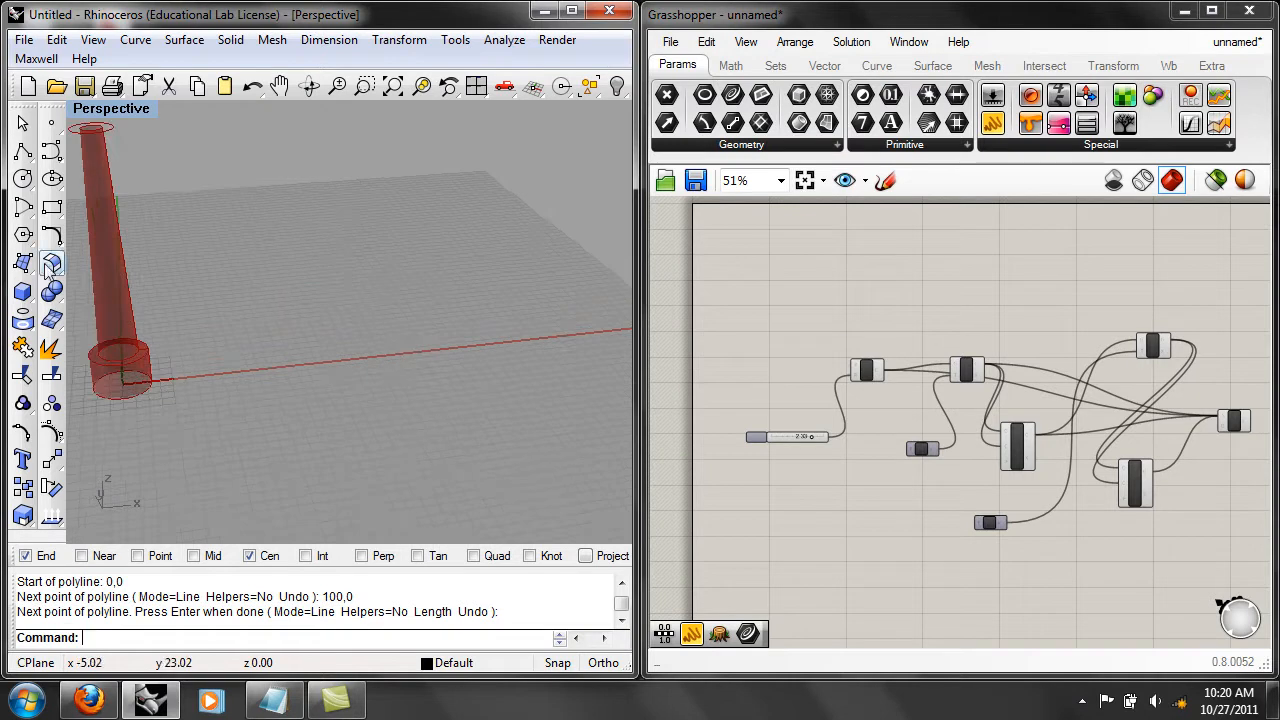
click(23, 150)
text(0,0)
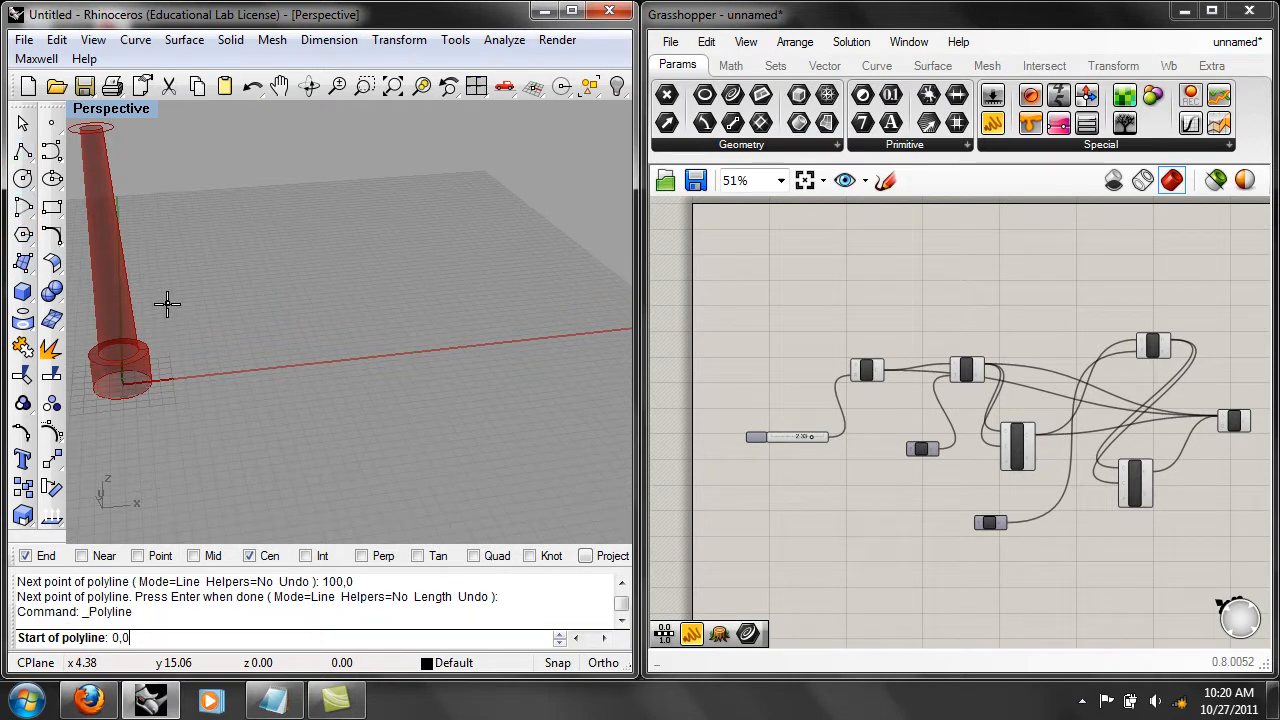
key(Return)
text(100,0)
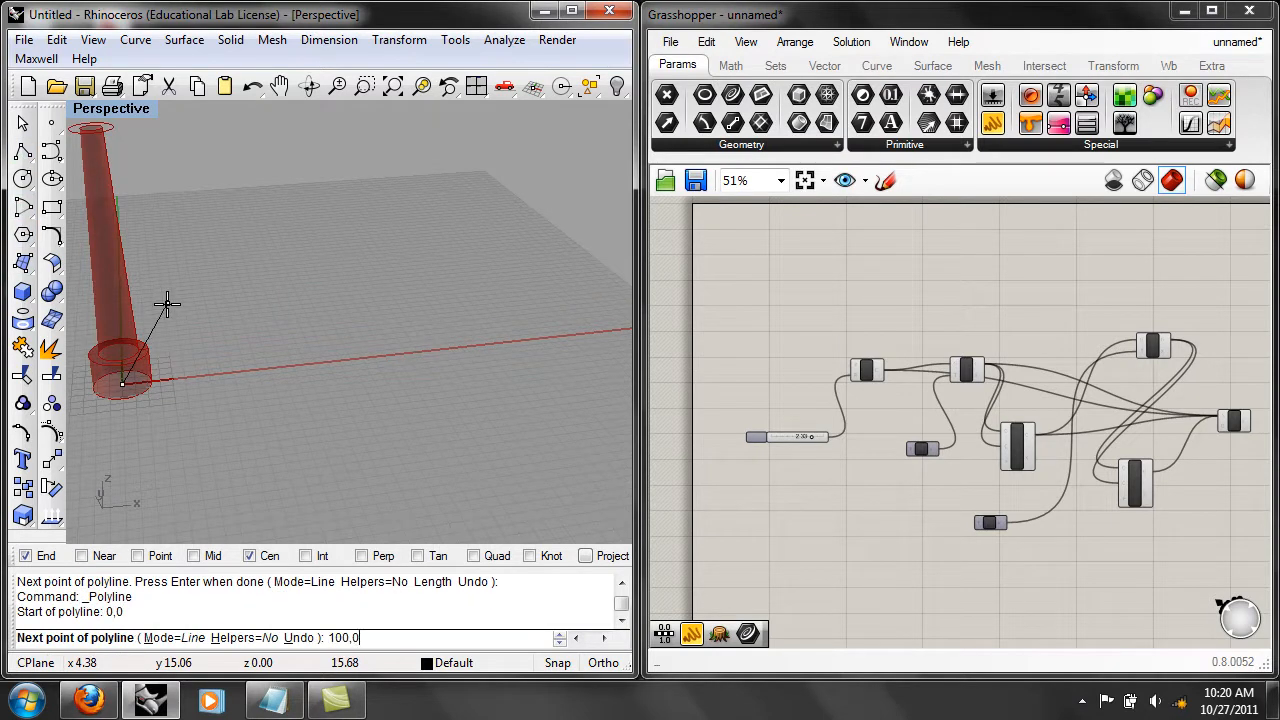
key(Return)
key(Return)
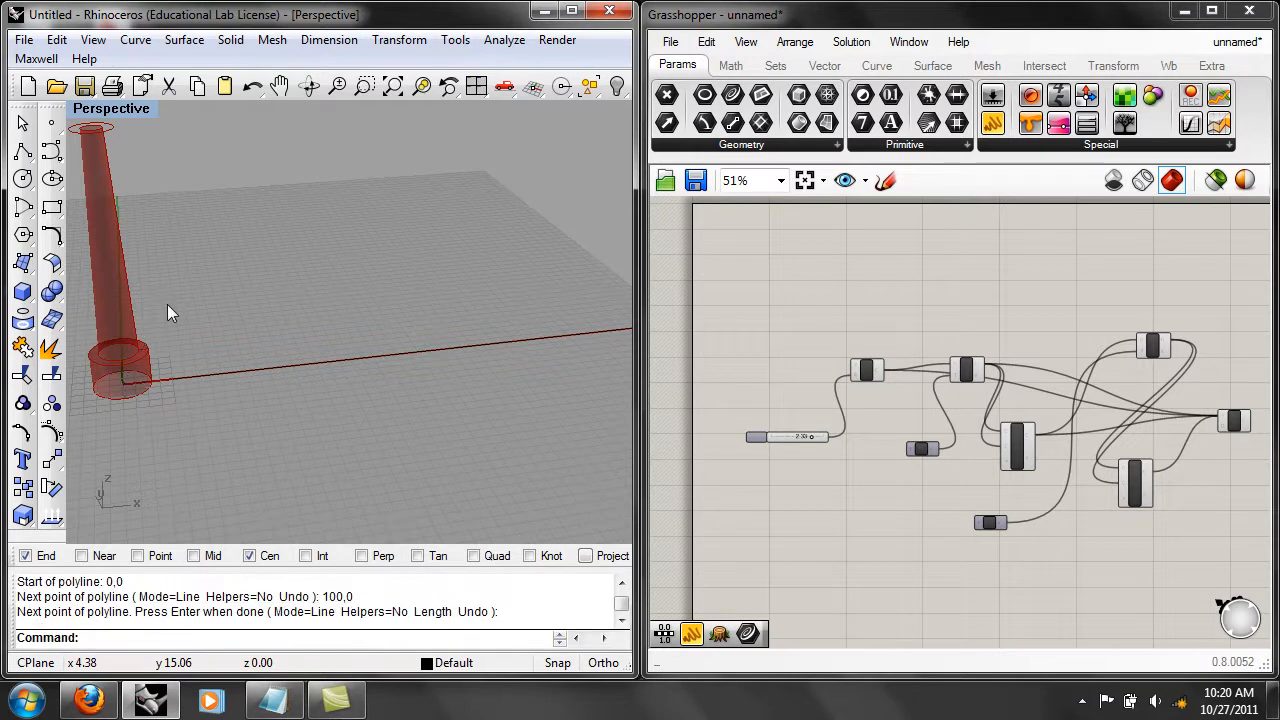
Select the new polyline, examine its full length beside the column and deselect it.
click(289, 362)
scroll(400, 390, down, 3)
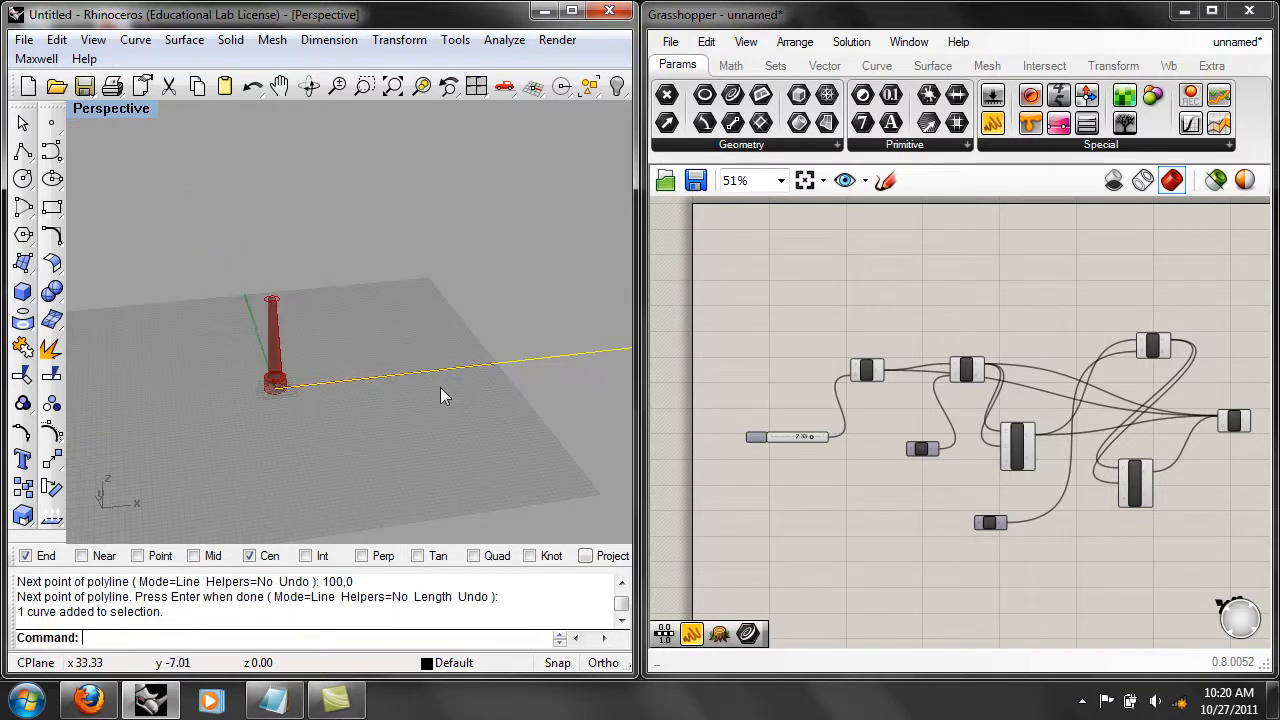
scroll(470, 387, down, 4)
shift+right_drag(470, 387, 260, 401)
click(366, 418)
shift+right_drag(367, 423, 412, 418)
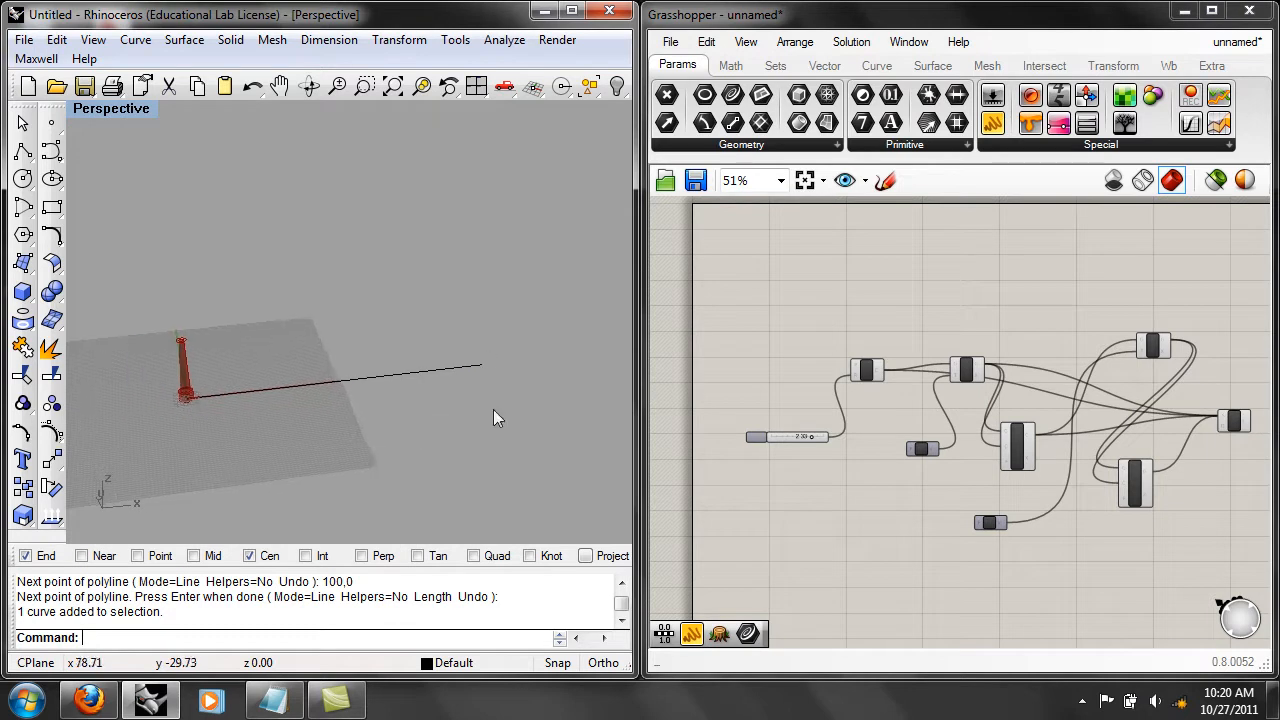
Add a Curve parameter to the empty canvas area above the radius slider.
scroll(780, 350, up, 2)
double_click(790, 316)
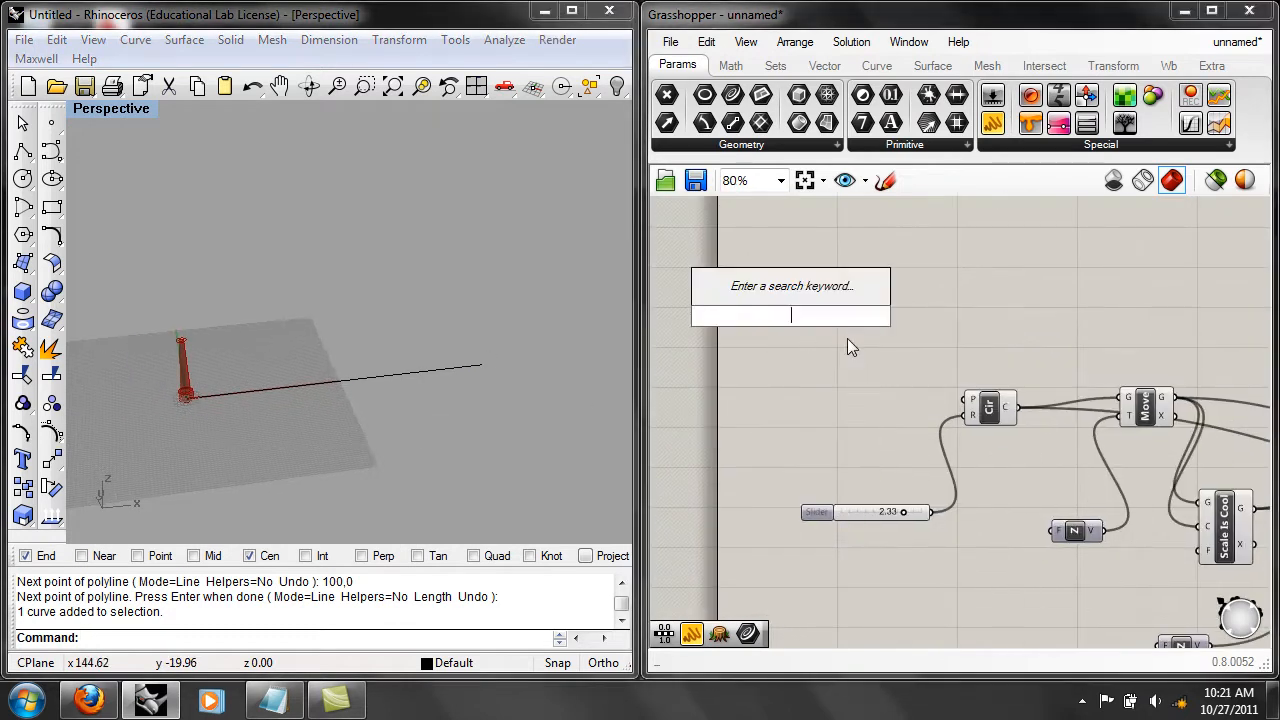
text(cur)
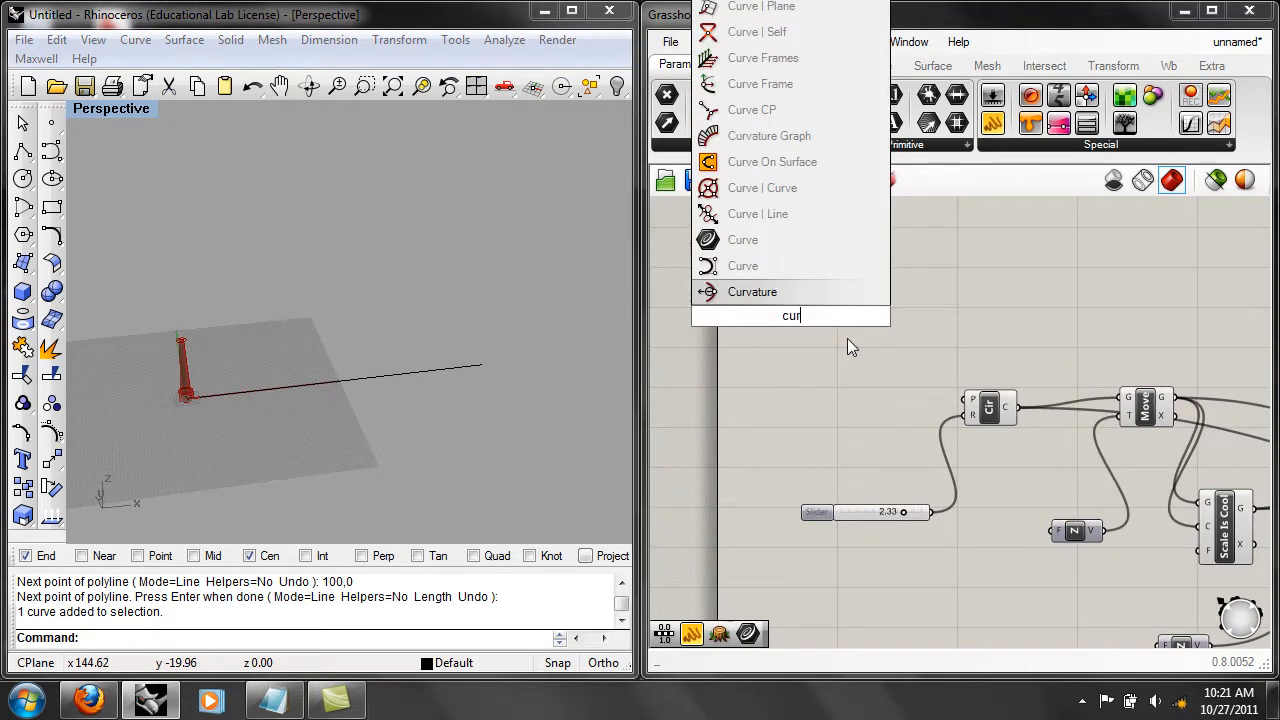
click(758, 242)
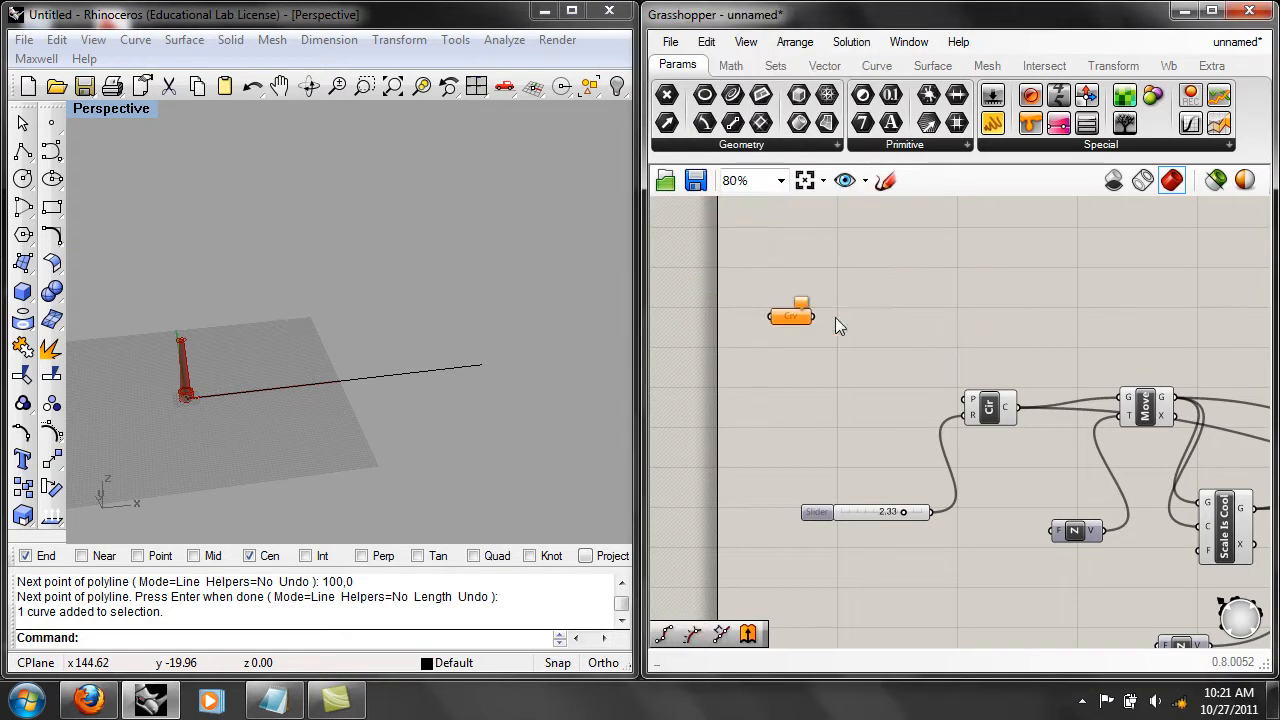
right_drag(950, 326, 858, 329)
double_click(860, 327)
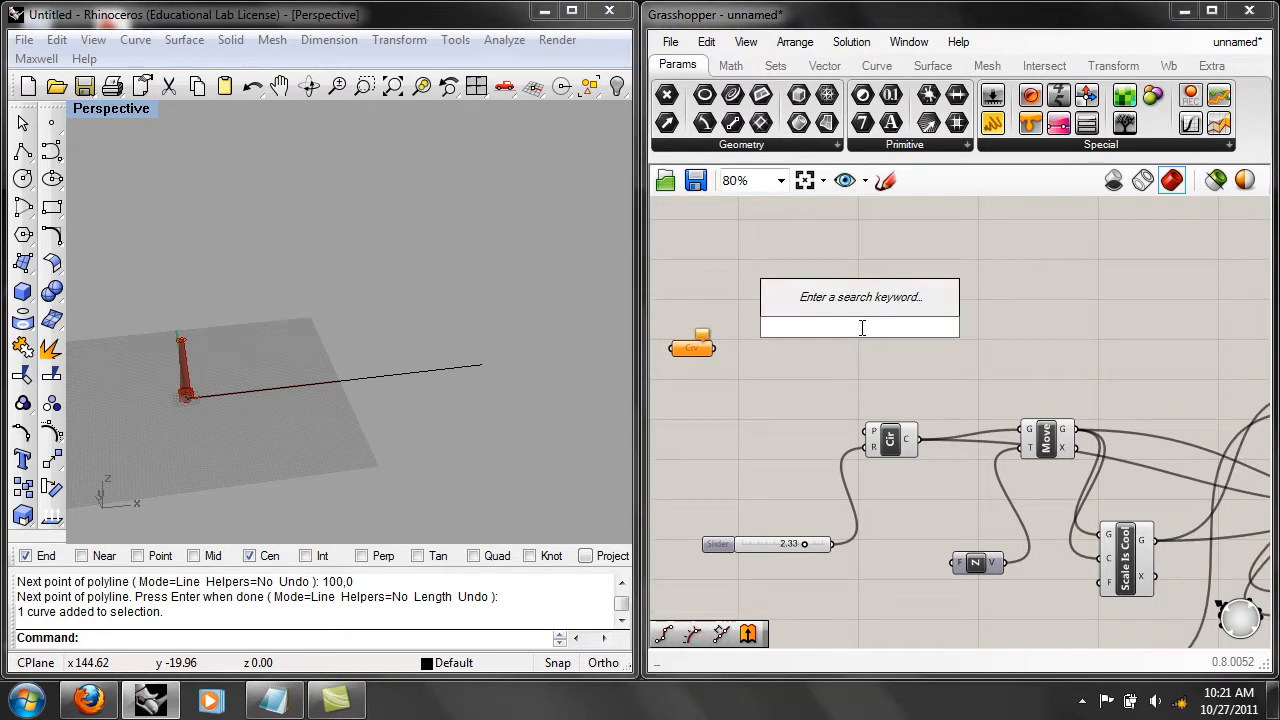
text(curve len)
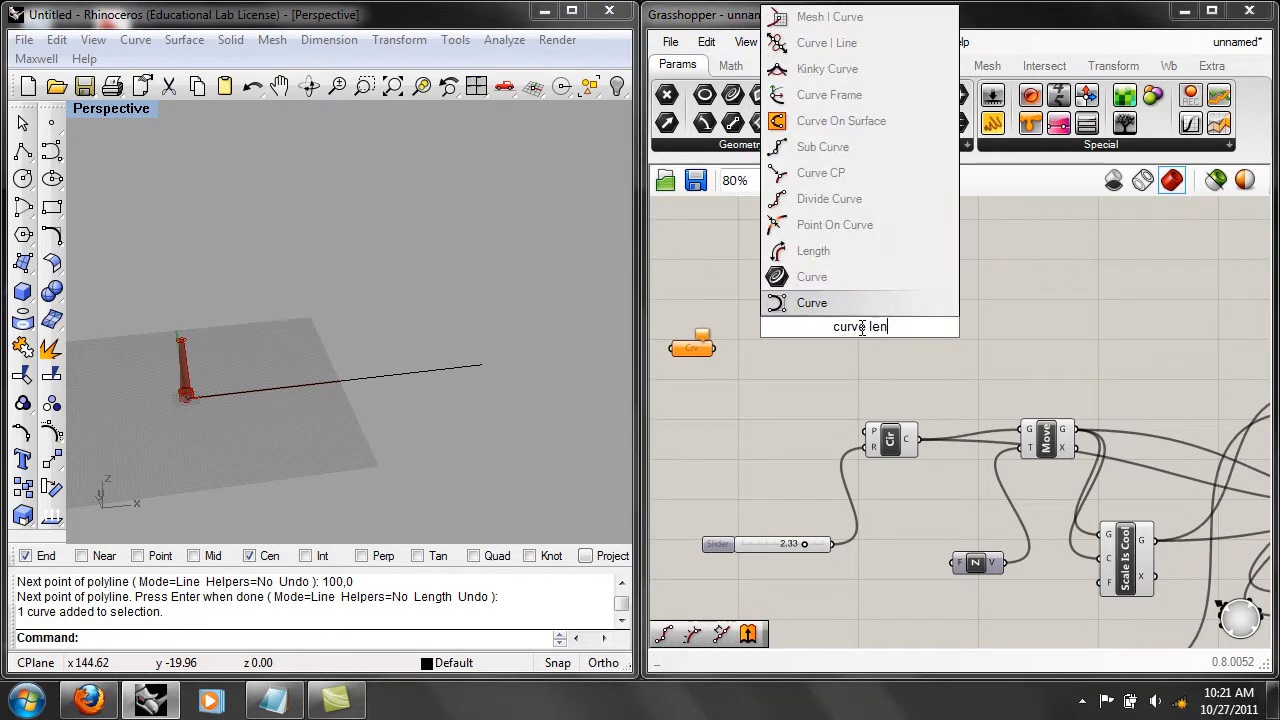
key(Escape)
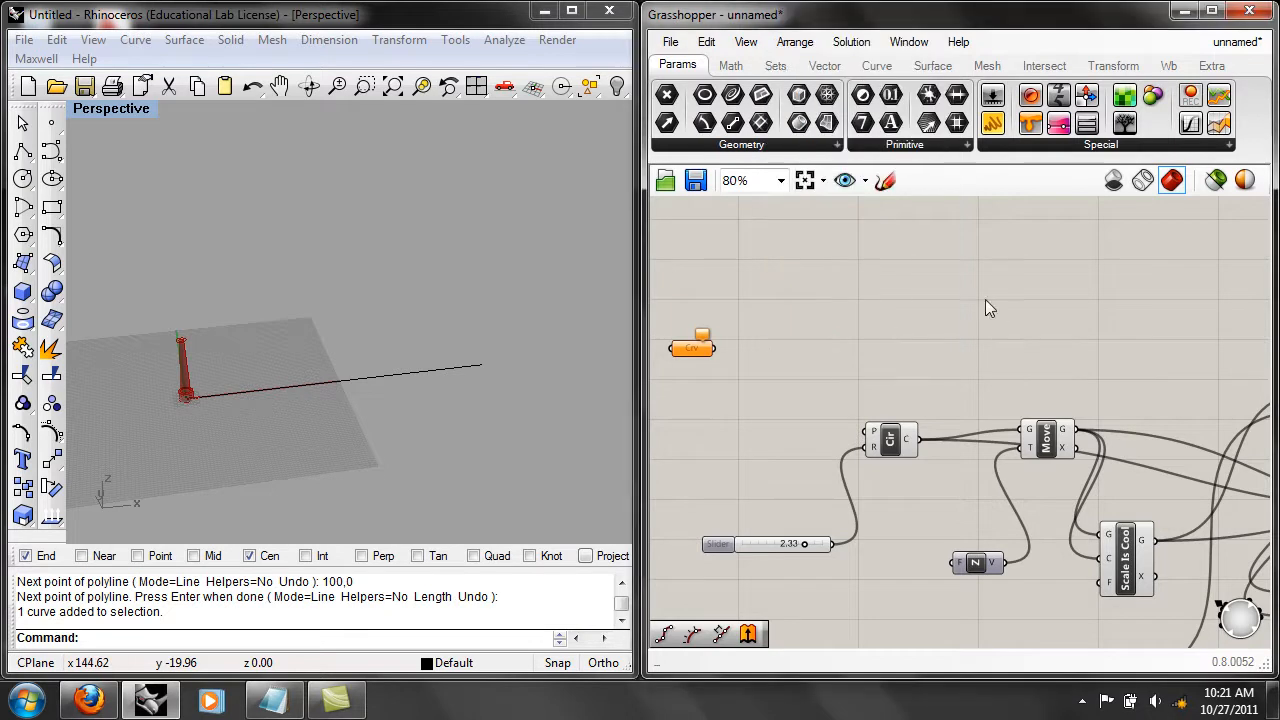
Add a Divide Length component from the curve division tools and connect the Curve parameter to its C input.
click(876, 66)
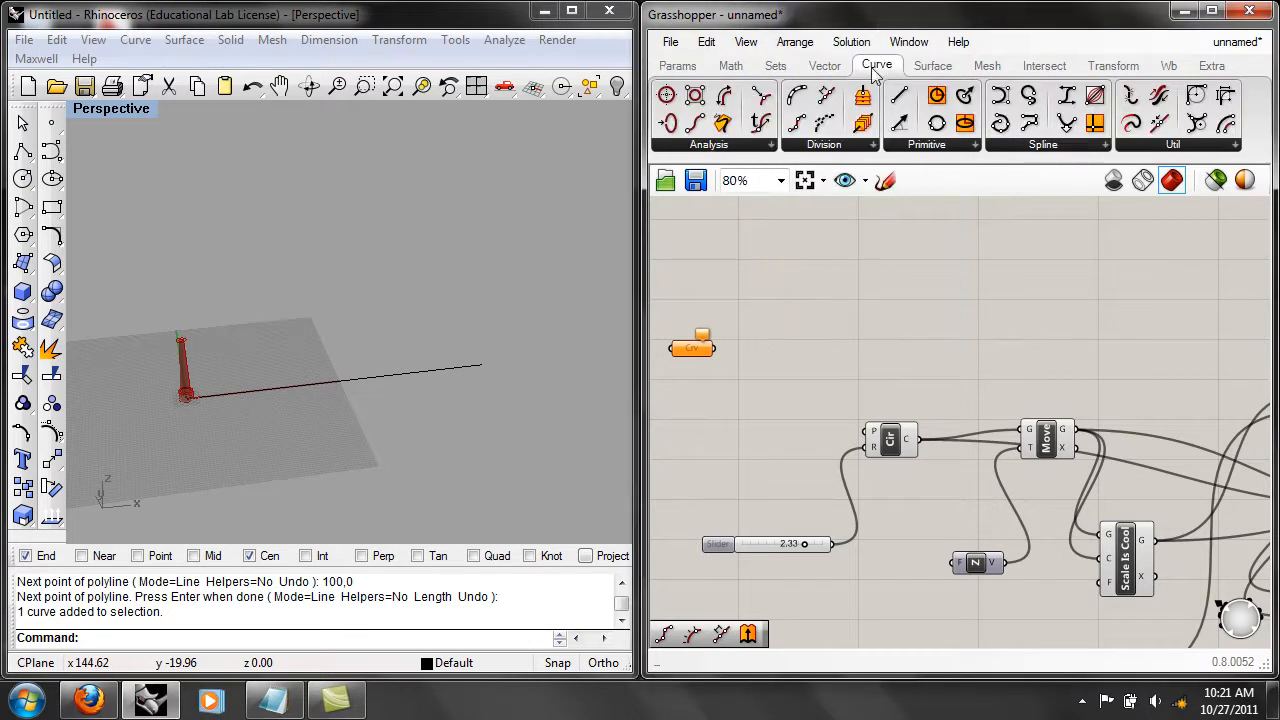
click(752, 144)
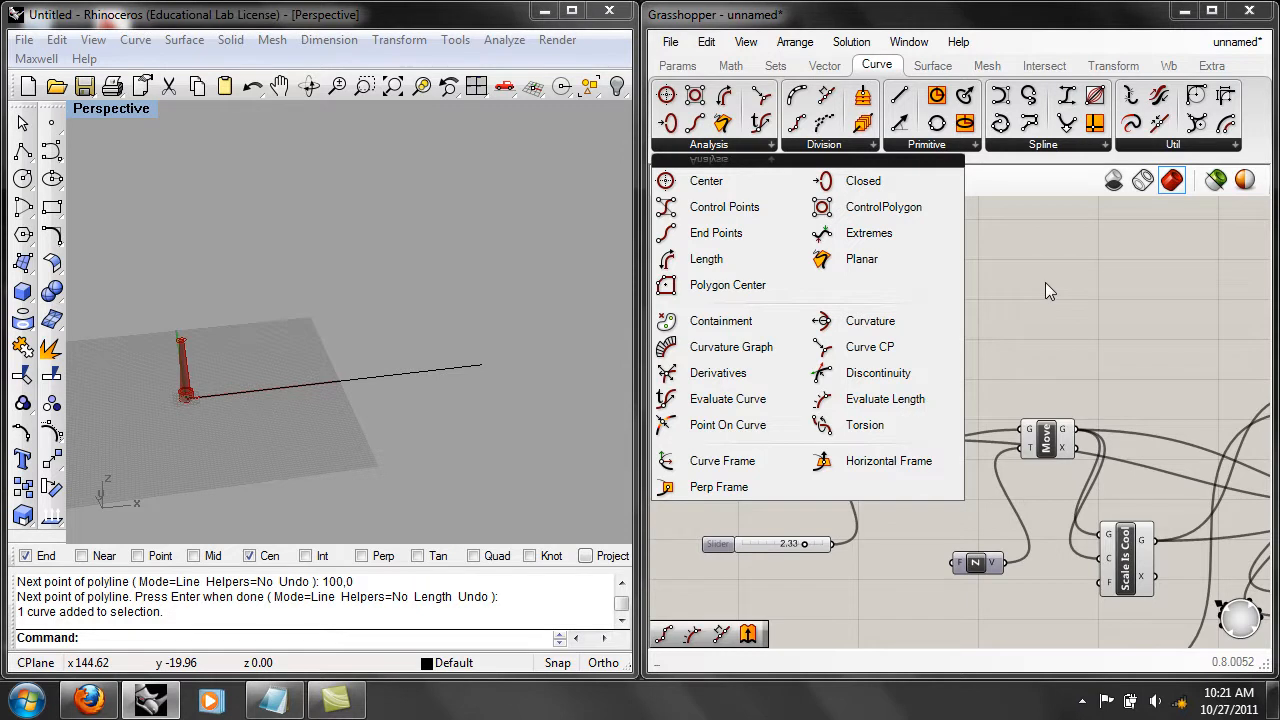
click(1000, 354)
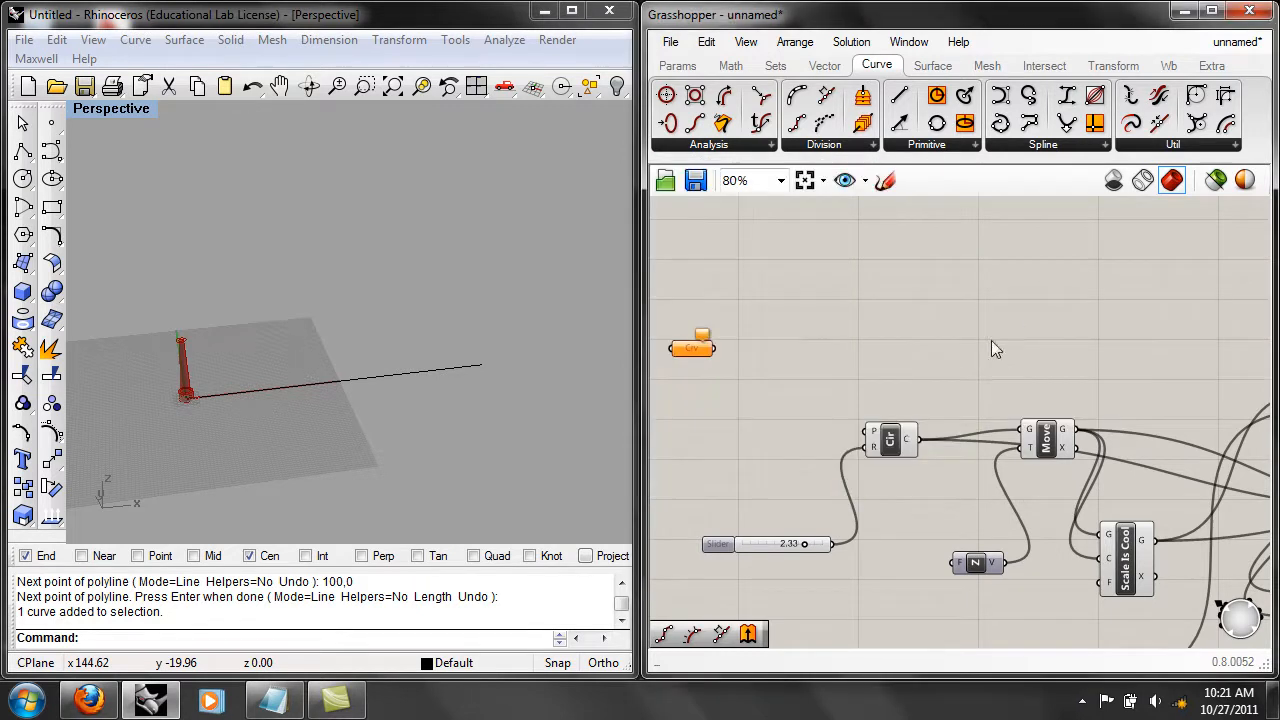
click(868, 145)
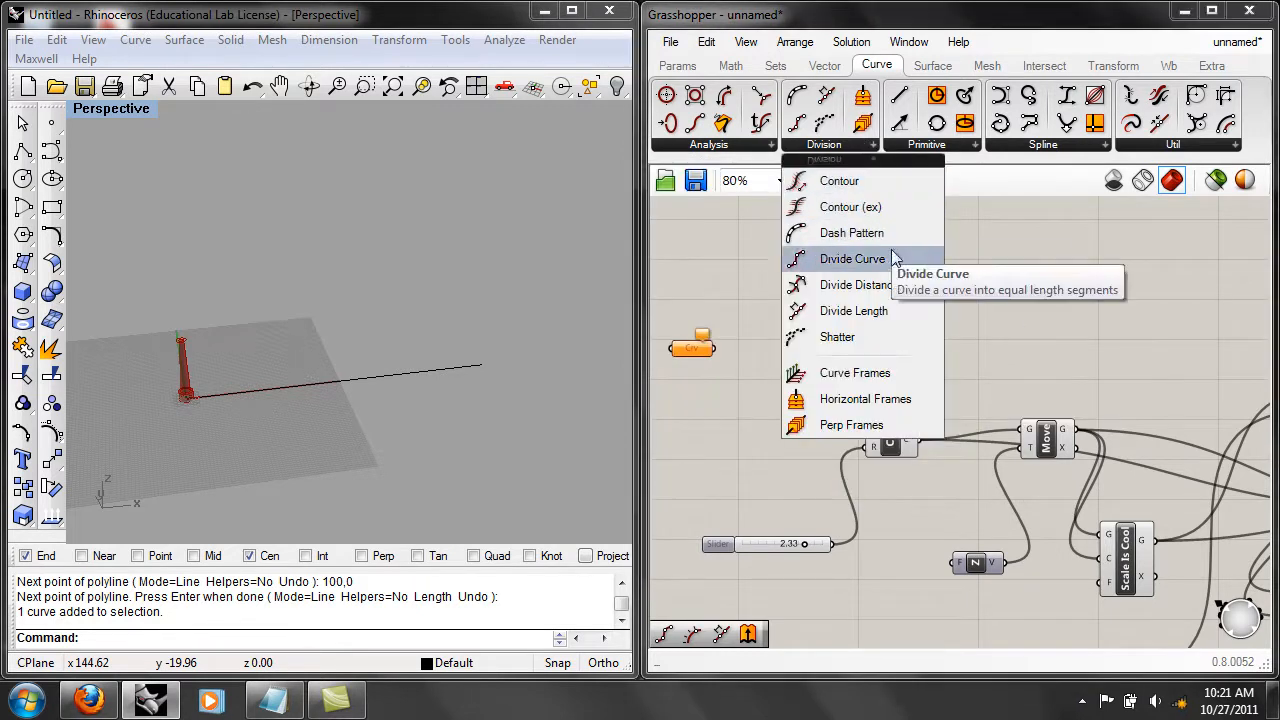
click(866, 318)
click(866, 334)
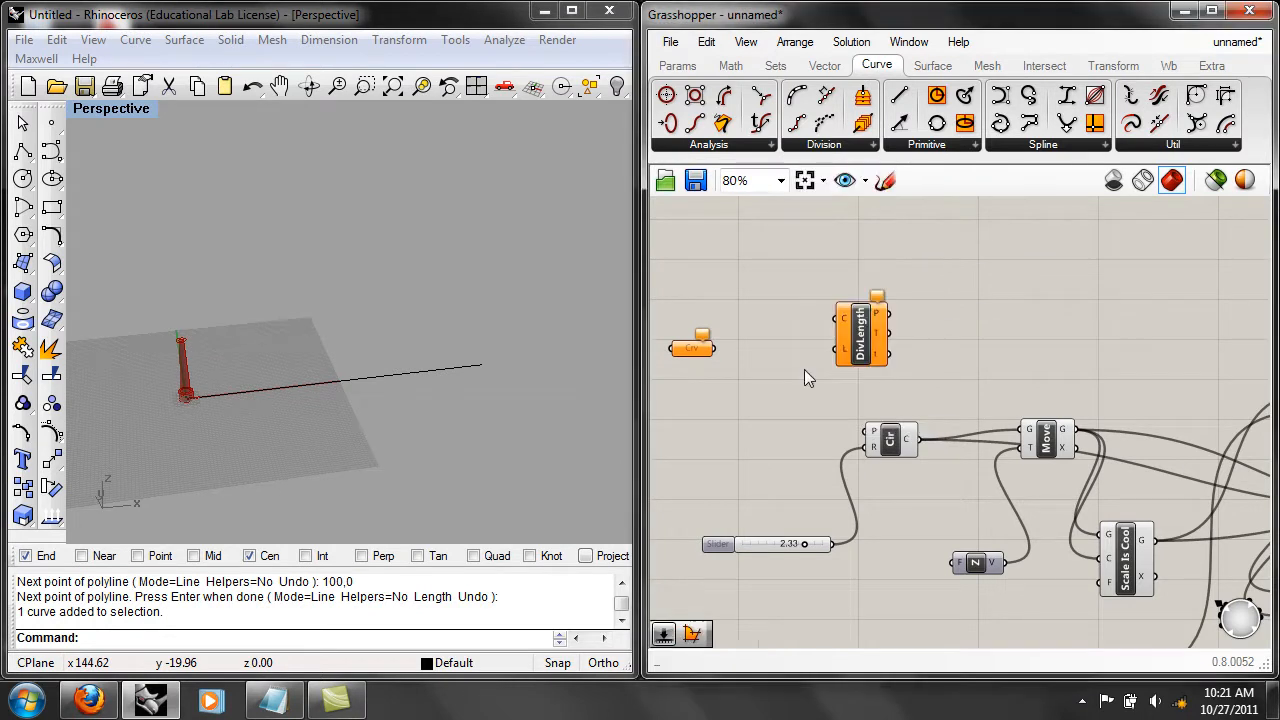
right_drag(734, 357, 754, 355)
drag(735, 347, 857, 317)
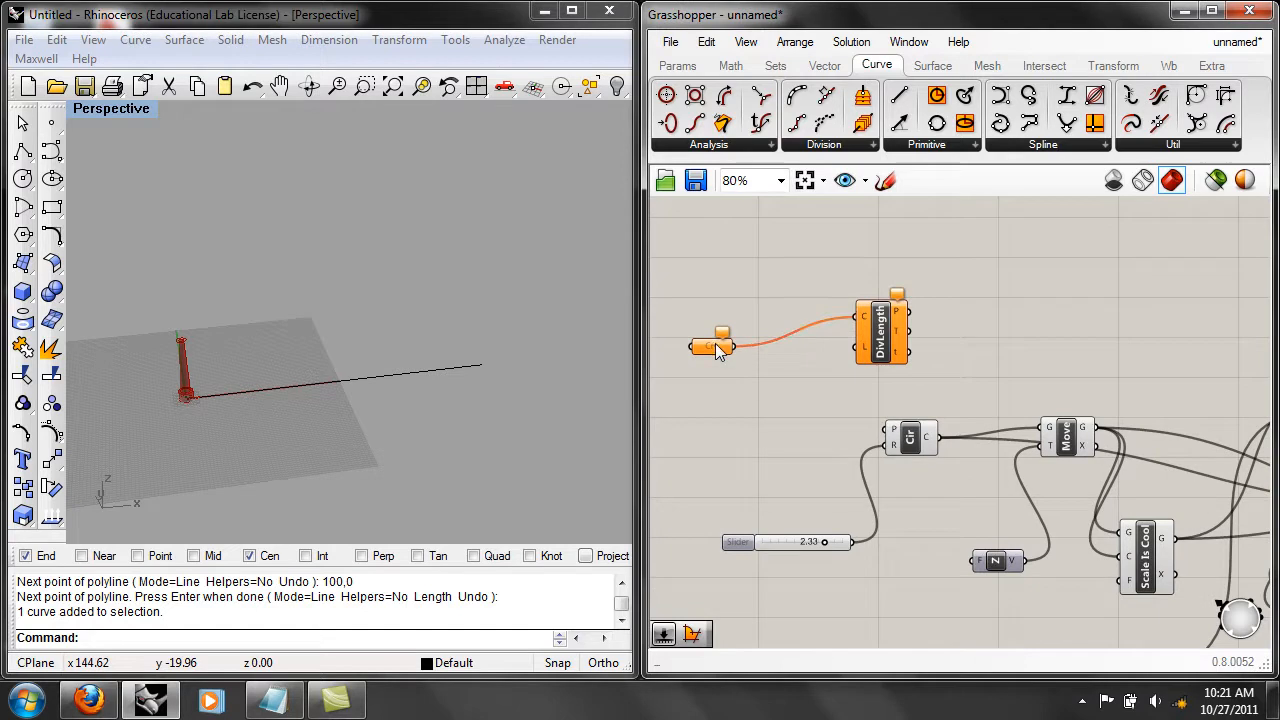
Reference the straight Rhino polyline as the single curve in the Curve parameter.
right_click(714, 346)
click(791, 490)
click(415, 371)
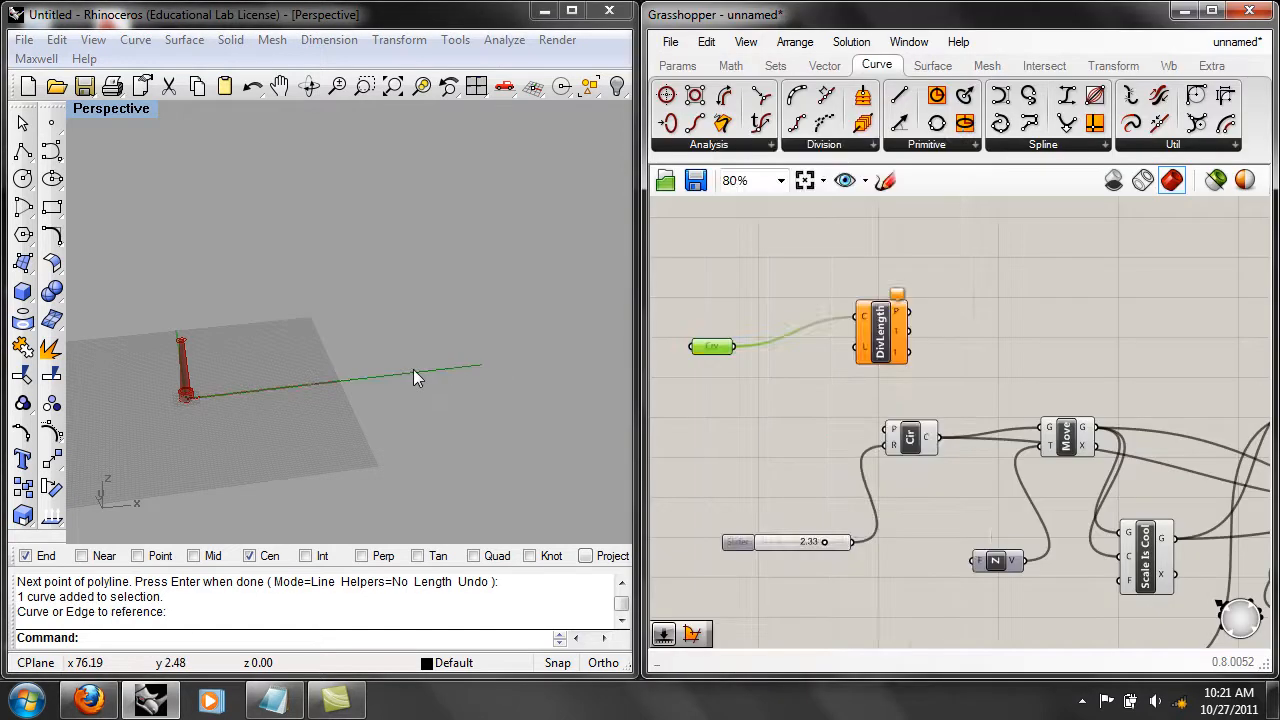
scroll(373, 378, up, 3)
scroll(352, 401, down, 3)
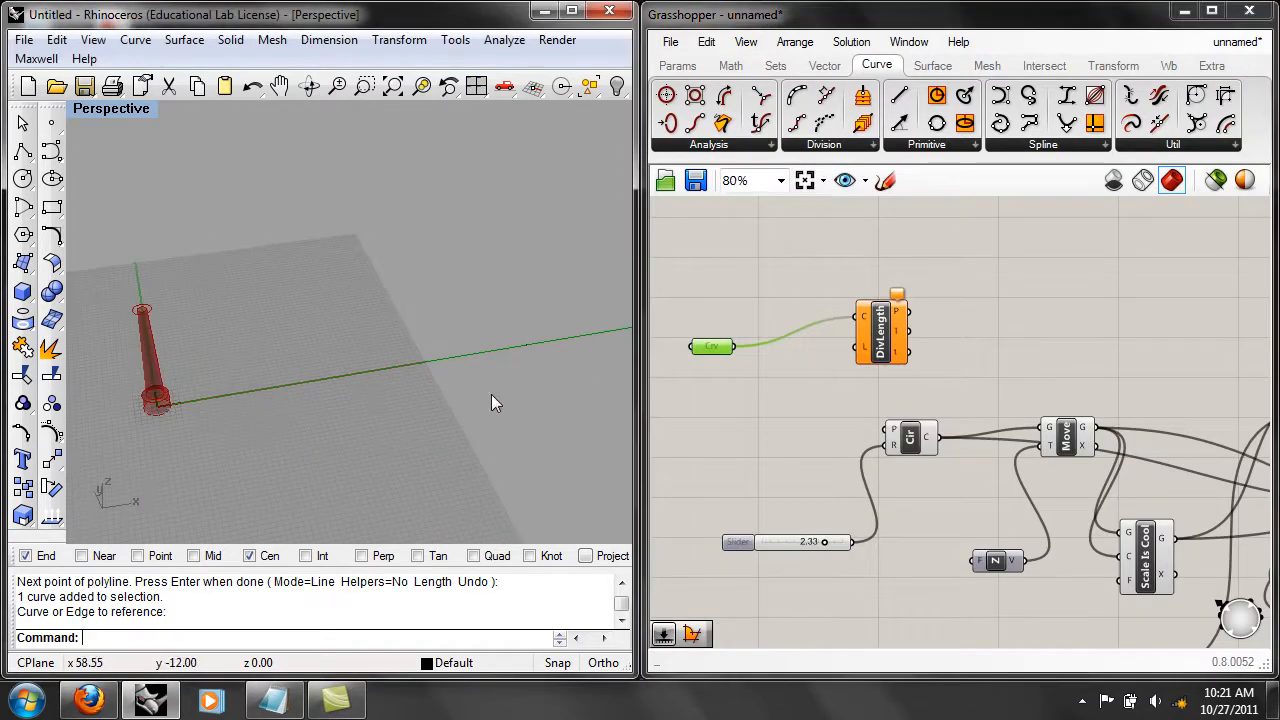
Shift the radius slider away from the Circle component and add a new Number Slider above it.
right_drag(765, 460, 840, 452)
drag(860, 533, 801, 530)
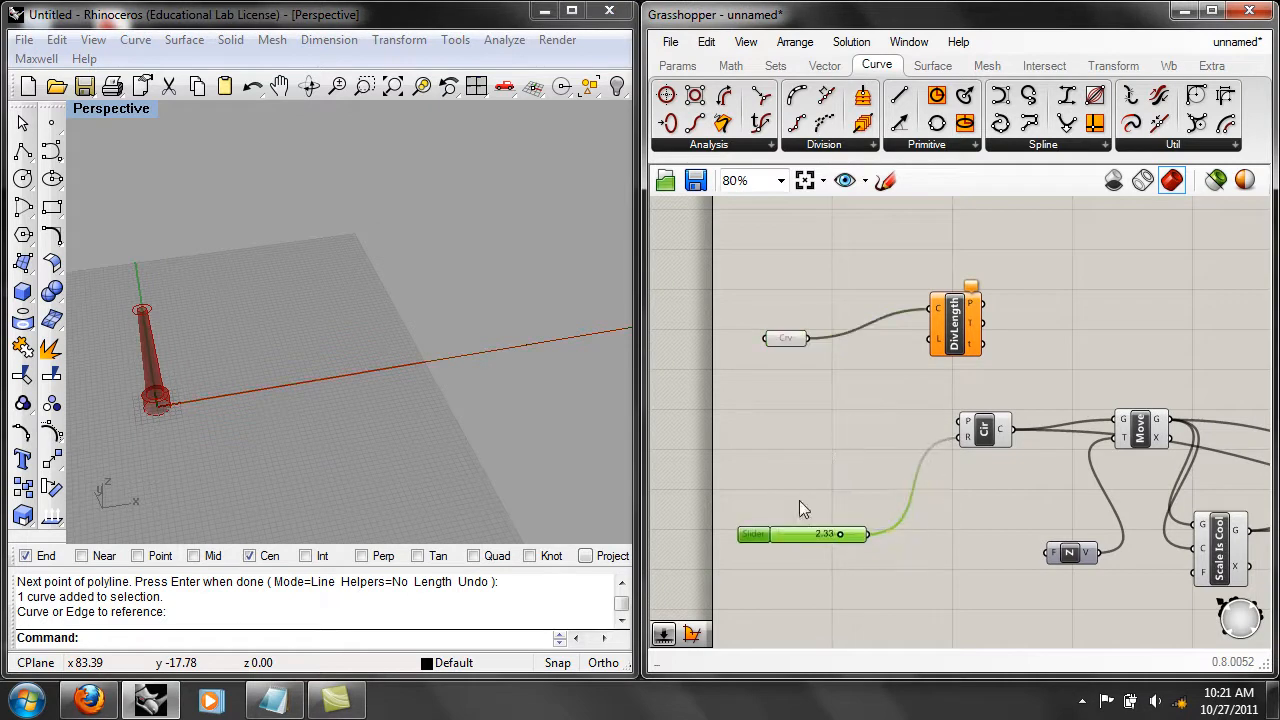
right_drag(808, 444, 883, 426)
double_click(838, 423)
text(num)
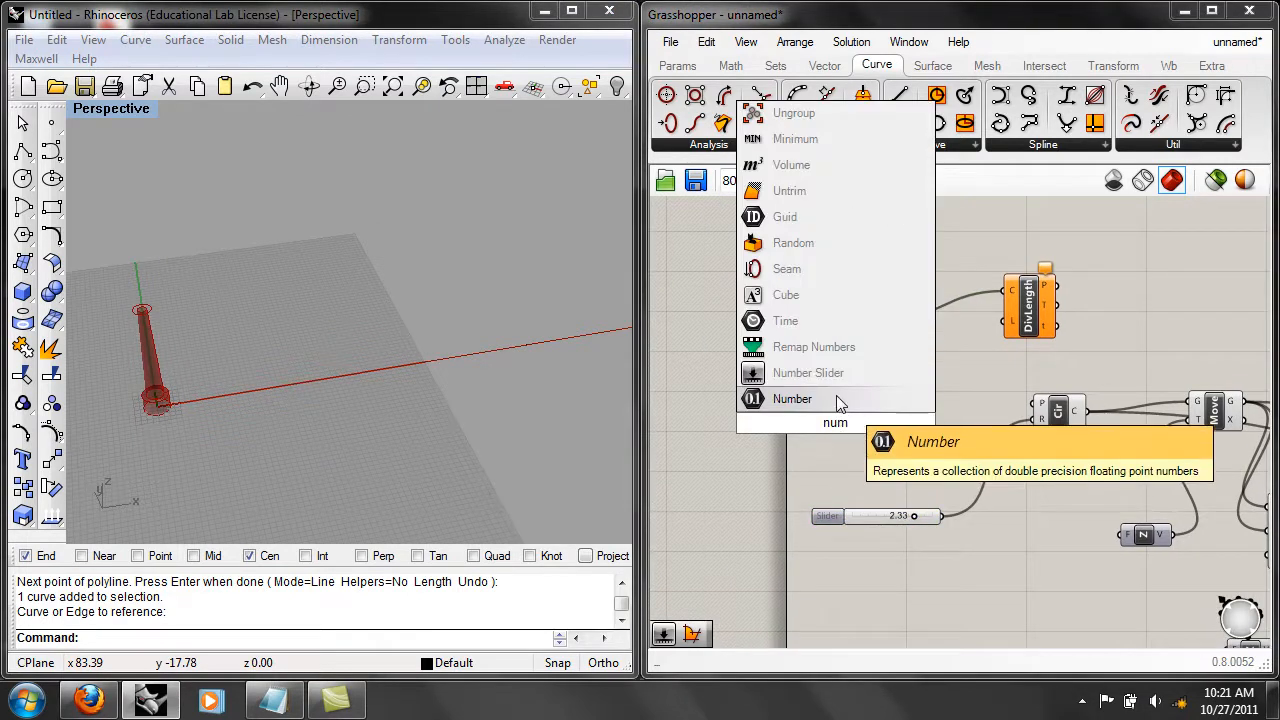
click(836, 373)
Set the new slider's maximum to 50.
right_click(854, 421)
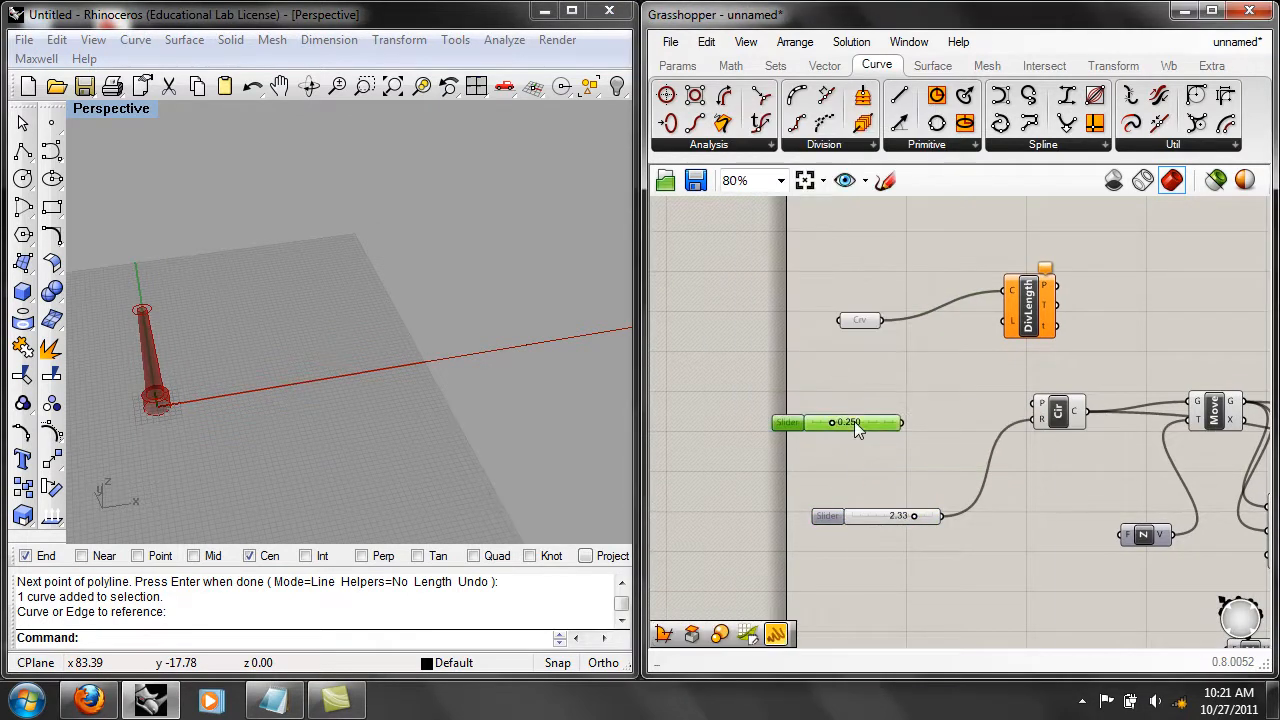
click(880, 538)
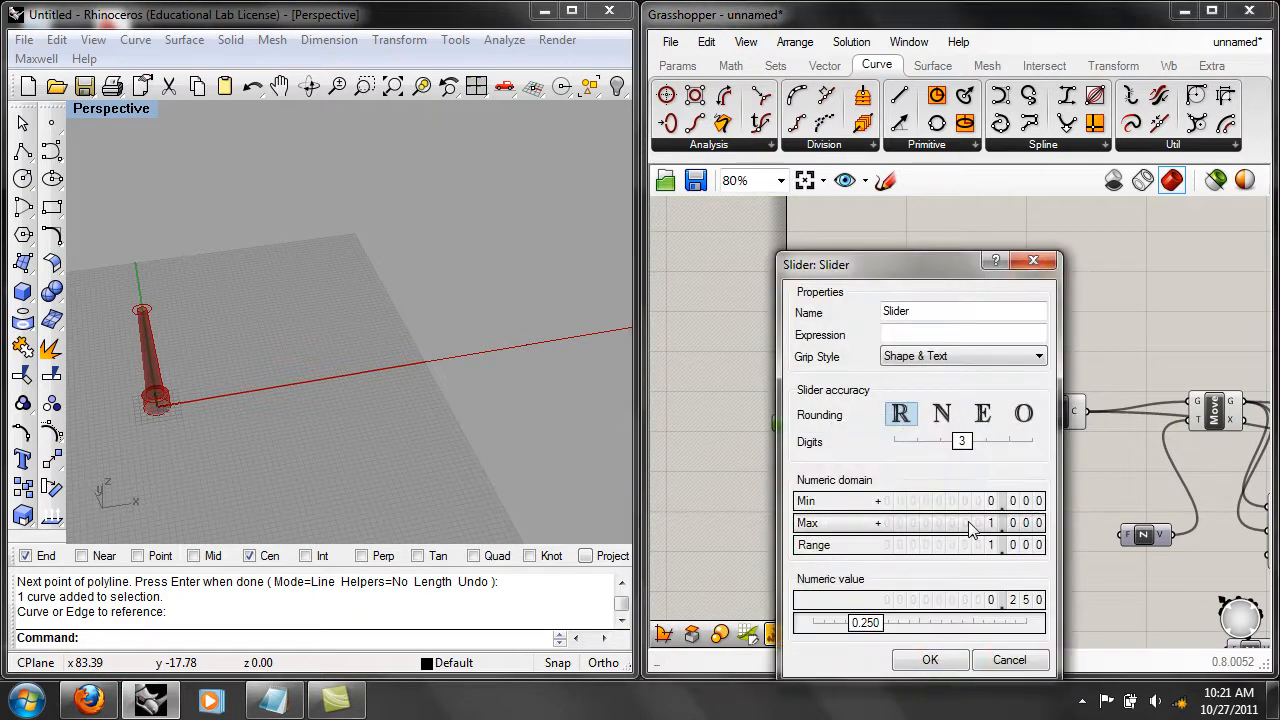
double_click(968, 522)
text(50)
click(1014, 523)
click(954, 661)
Connect the new slider to Divide Length's L input and set the division length to 10.250.
drag(903, 422, 1004, 321)
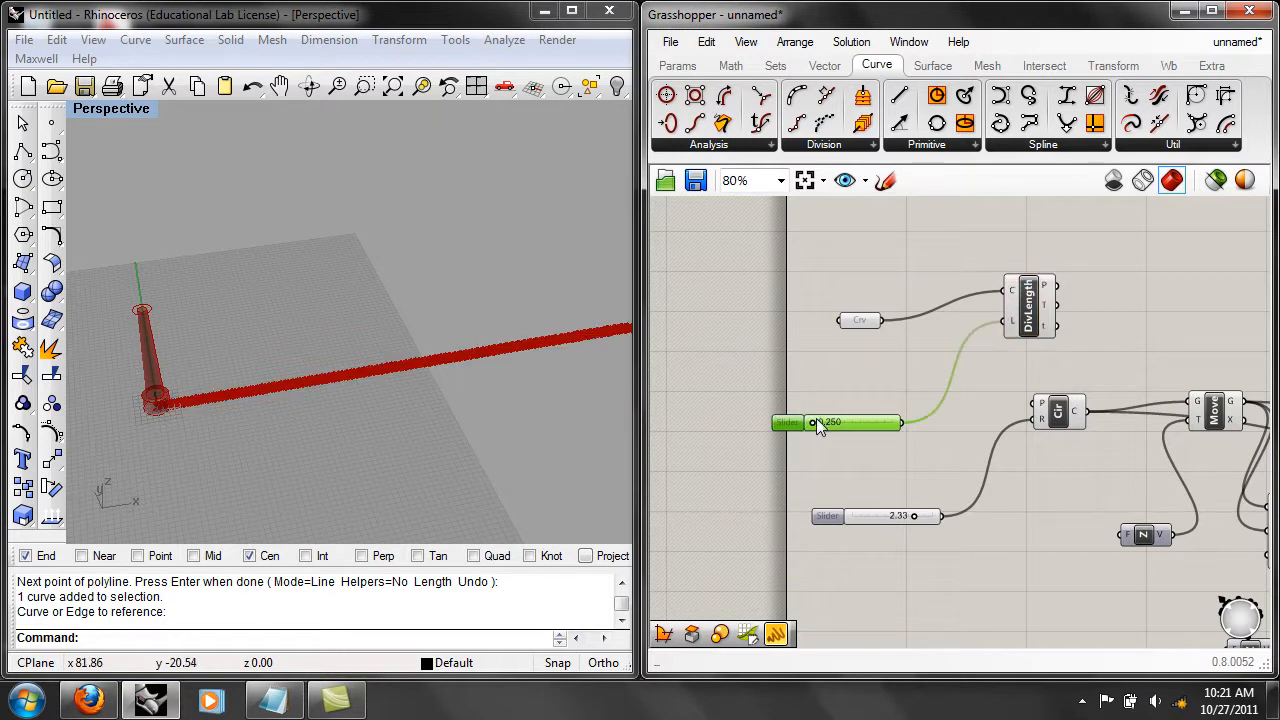
mouse_move(813, 421)
mouse_down()
mouse_move(844, 421)
mouse_move(826, 422)
mouse_up()
right_drag(512, 420, 209, 380)
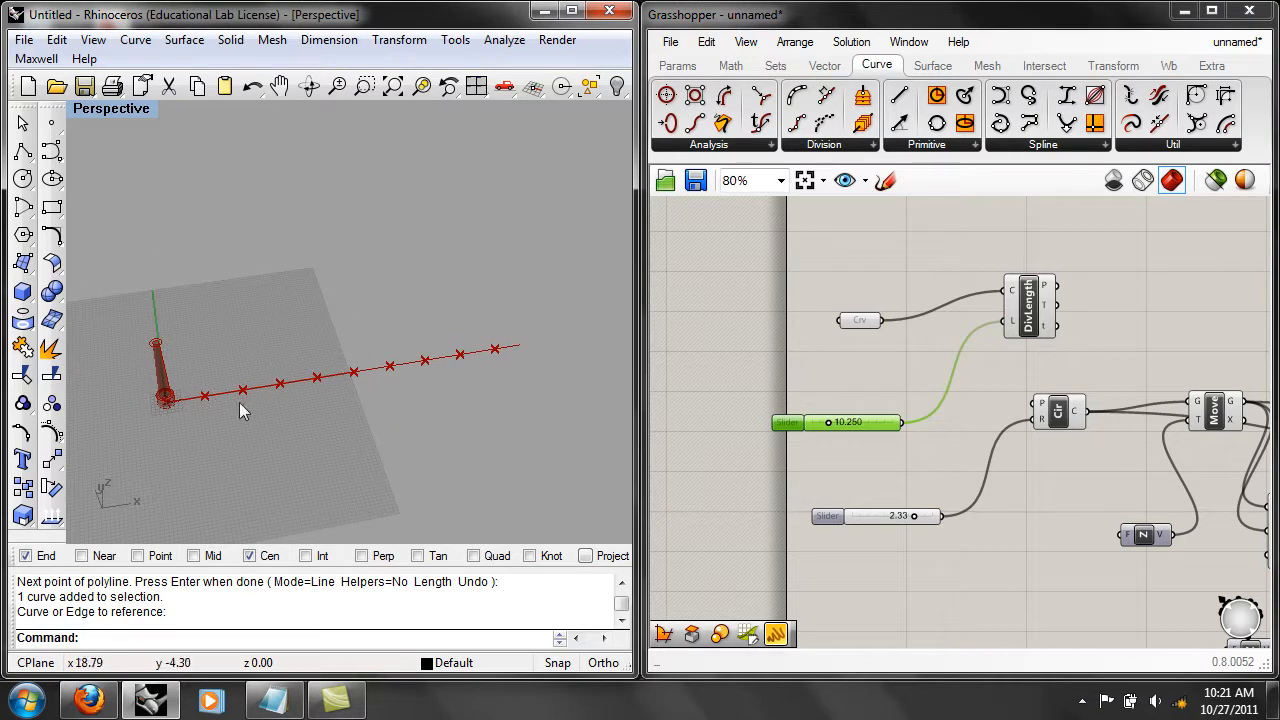
right_drag(429, 357, 405, 390)
Connect Divide Length's P output to the Circle component's P input, so the division points become the circles' base planes.
mouse_move(1046, 289)
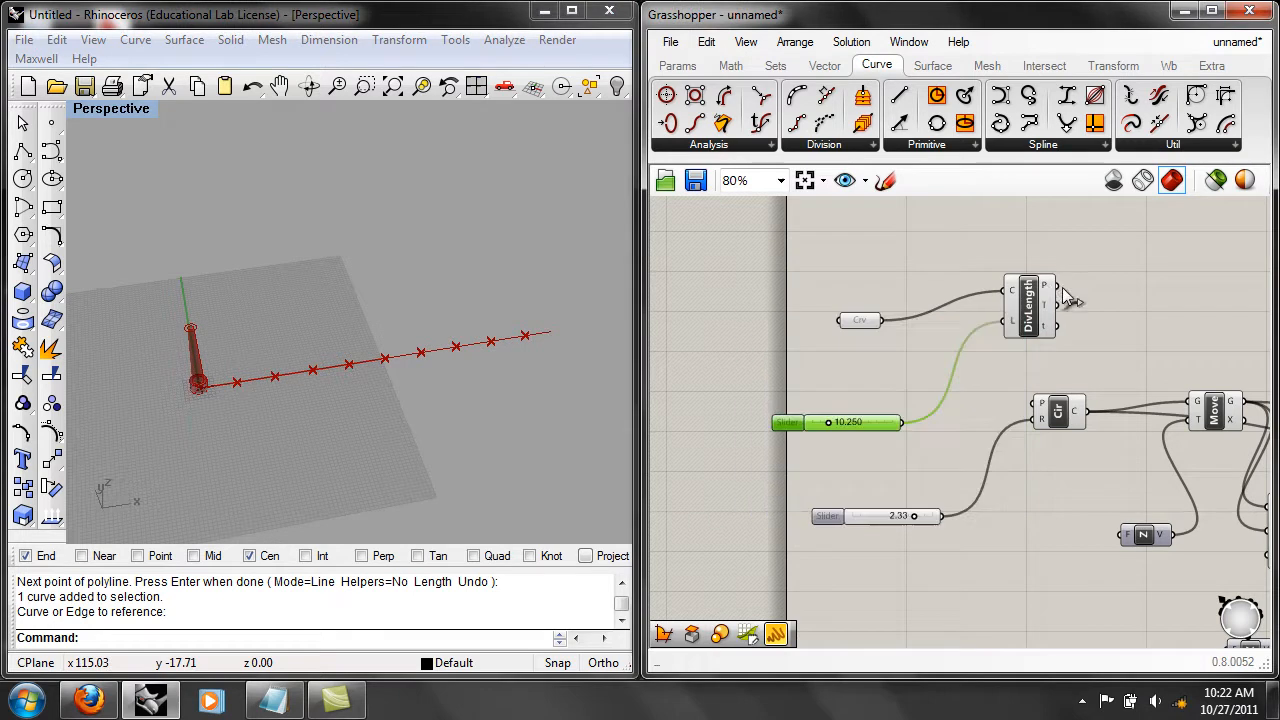
click(1090, 415)
drag(1055, 288, 1058, 404)
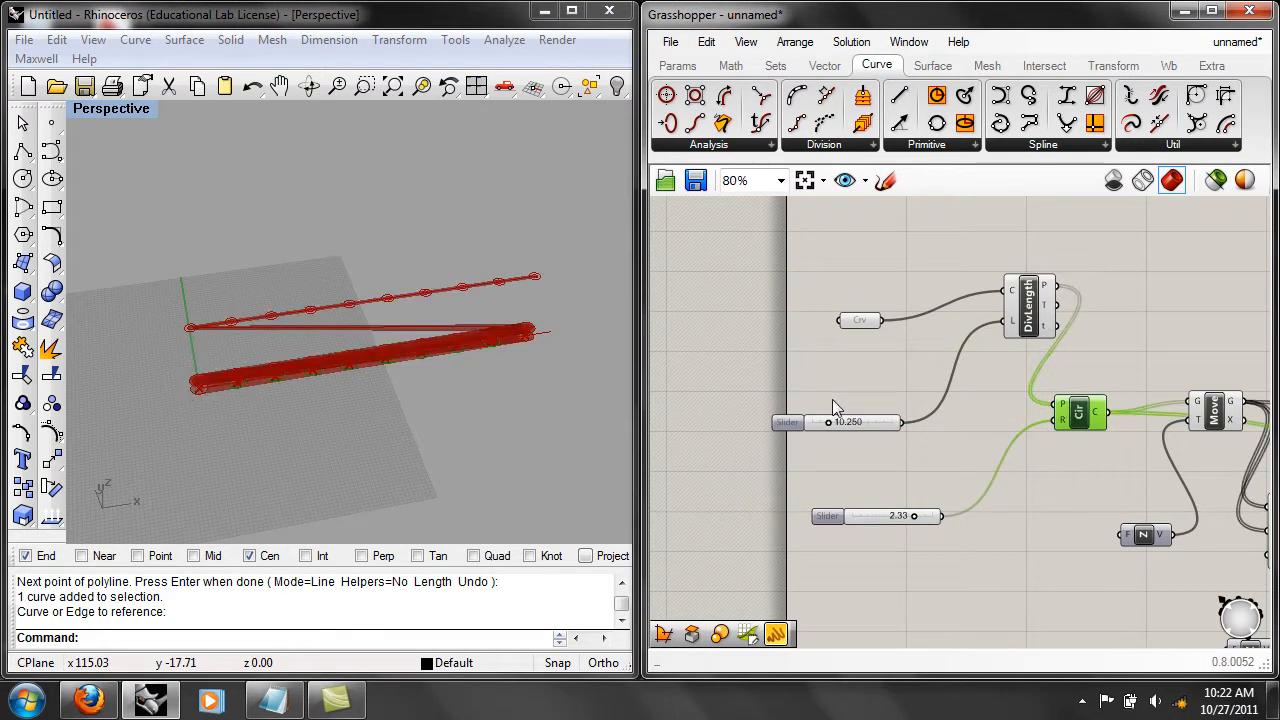
right_drag(438, 389, 444, 358)
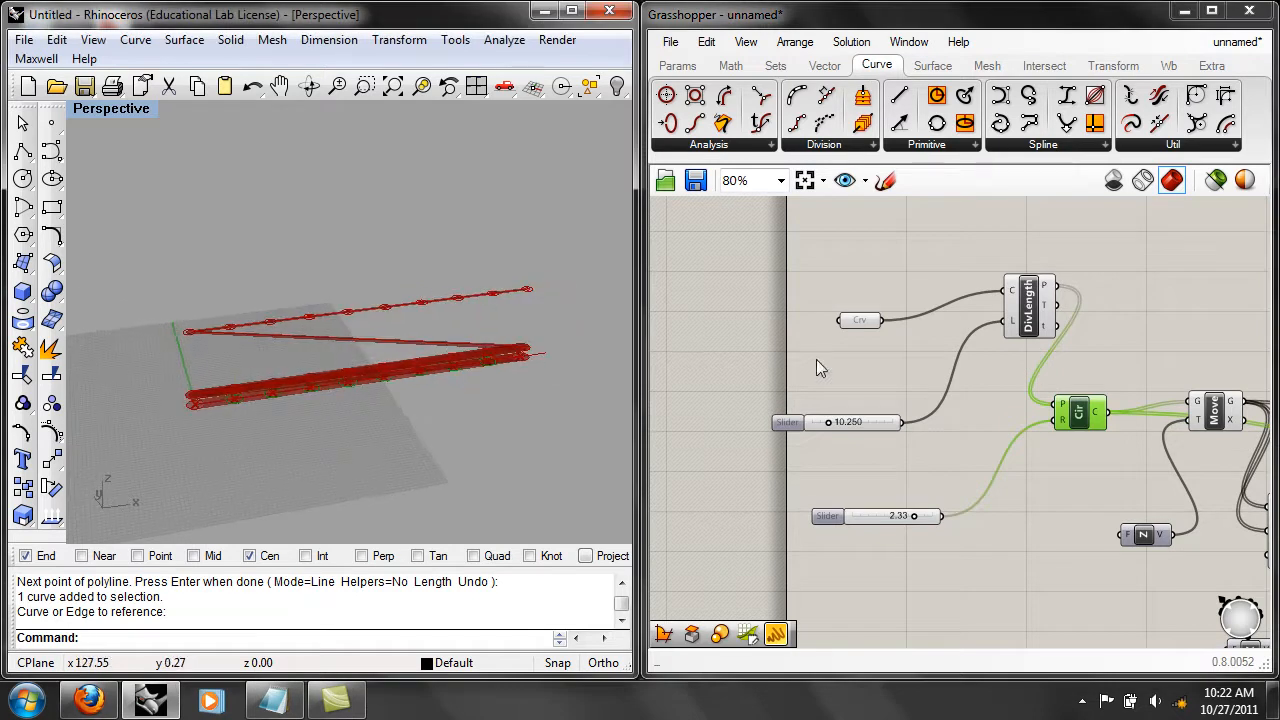
Graft the Circle component's P input so each division point gets its own column loft.
right_click(1064, 412)
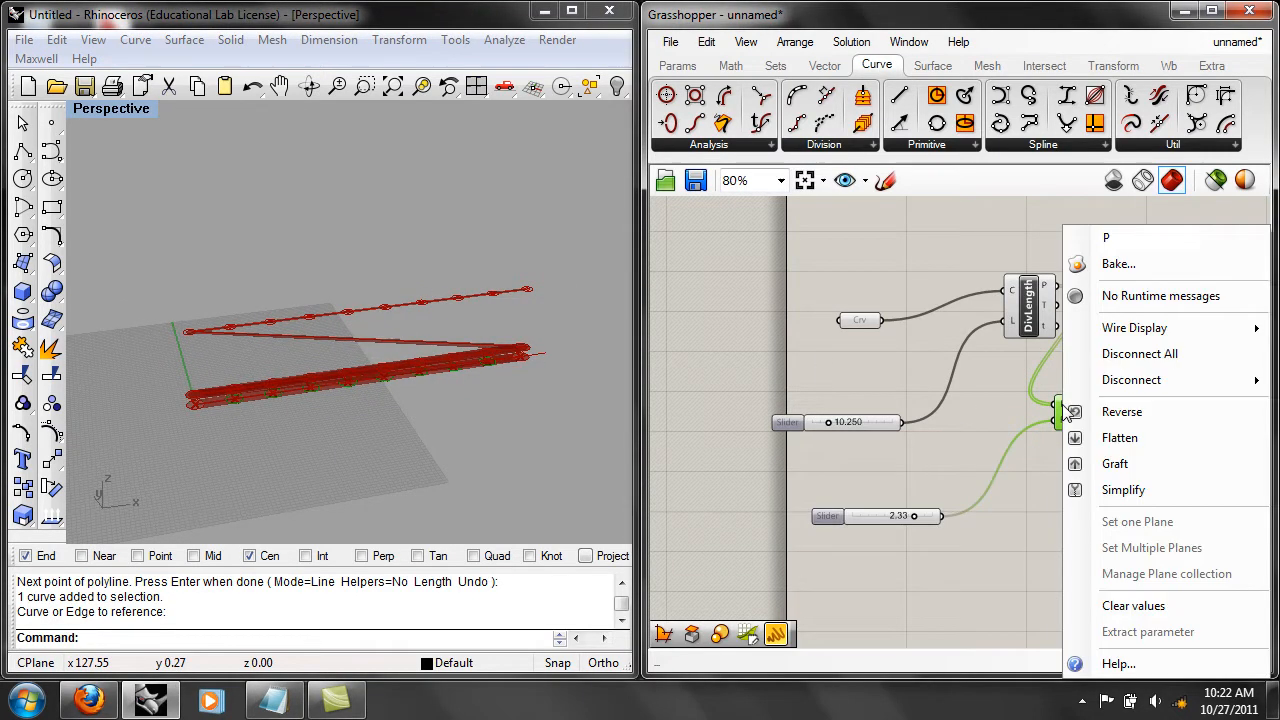
click(1116, 463)
right_drag(420, 420, 361, 414)
scroll(361, 405, up, 3)
Set the column spacing slider to 10.875 and the radius slider to 1.28.
mouse_move(826, 421)
mouse_down()
mouse_move(844, 419)
mouse_move(830, 425)
mouse_up()
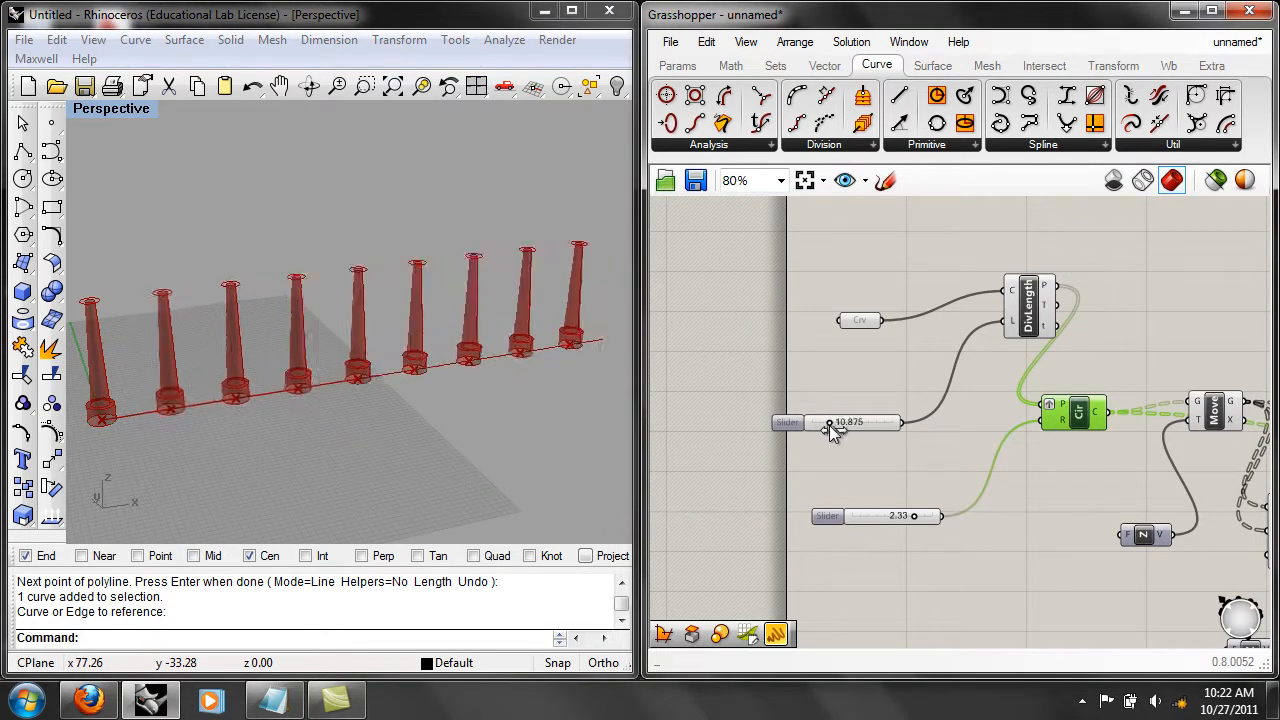
drag(913, 516, 886, 526)
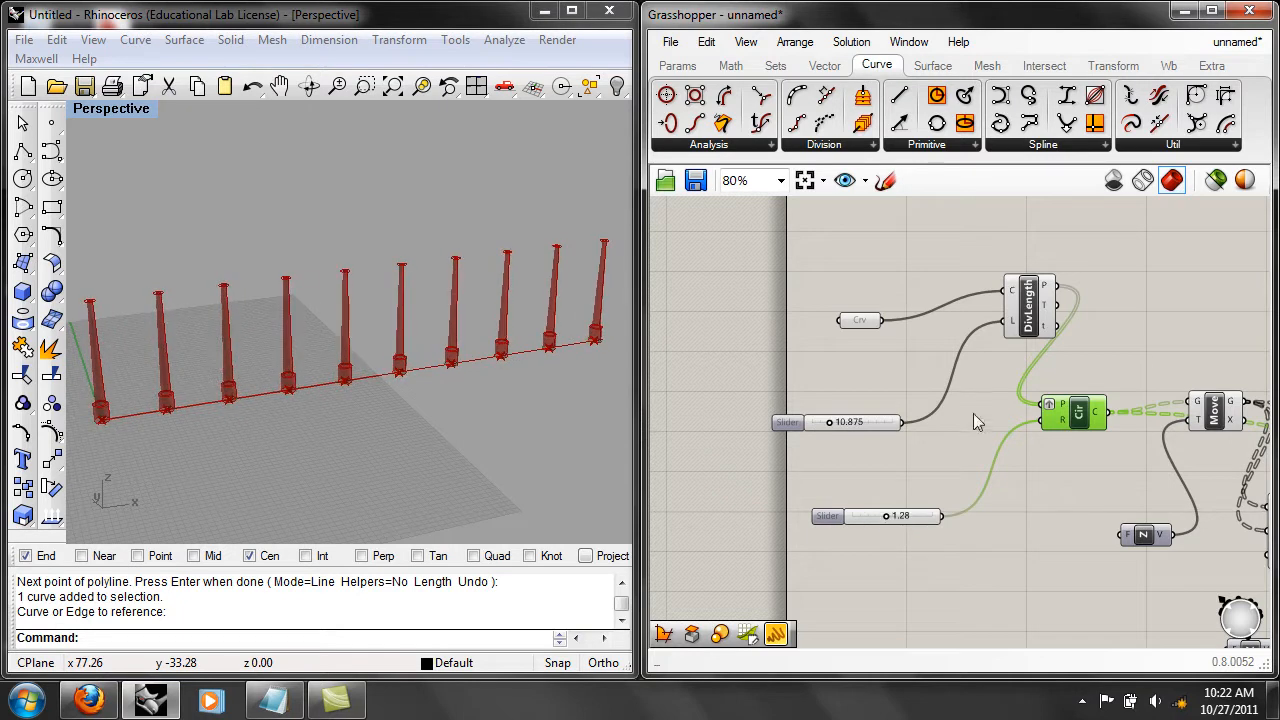
right_drag(968, 415, 1023, 425)
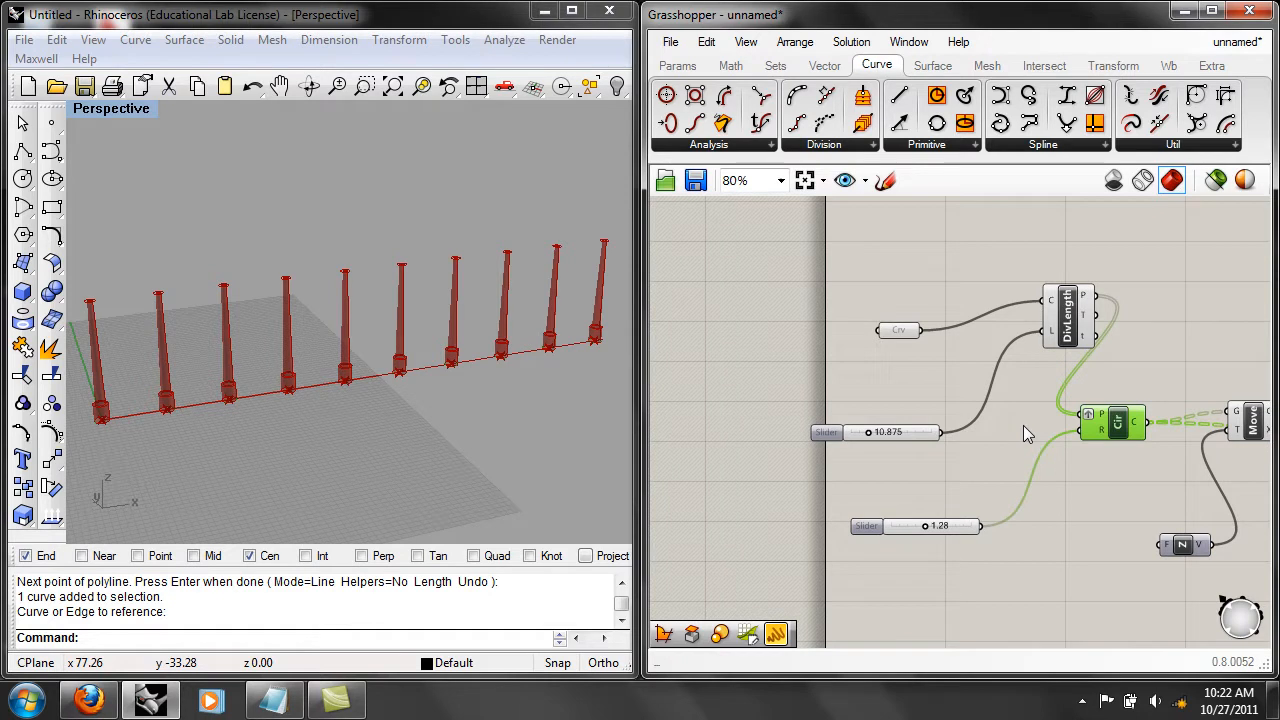
Move Divide Length closer to the Curve parameter and examine the Graft option and data branches of the Circle's P input.
drag(1083, 322, 1023, 345)
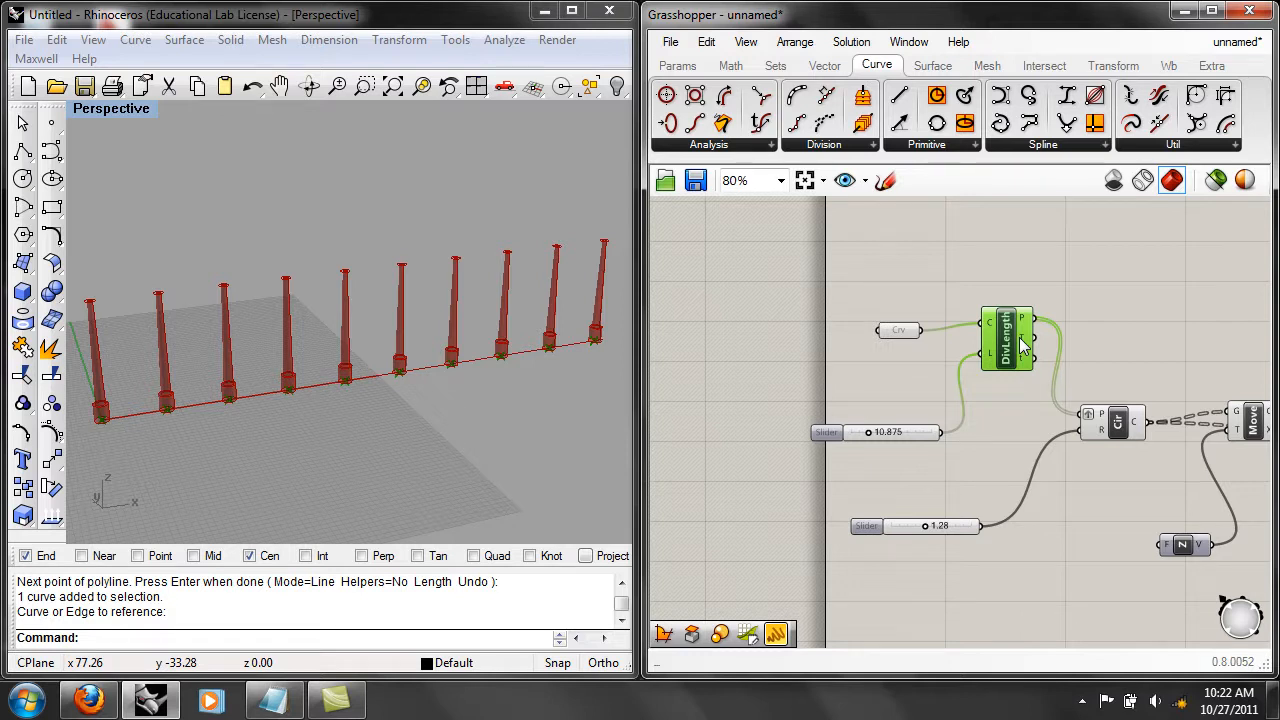
right_click(1102, 420)
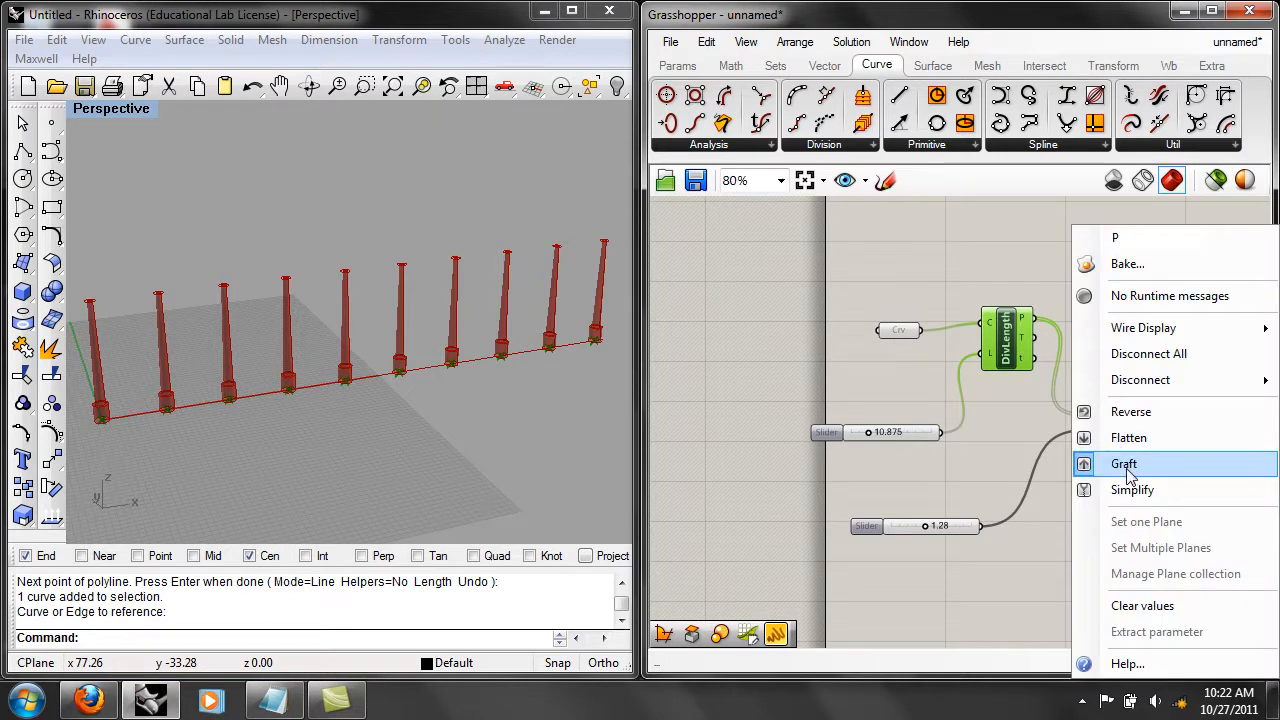
click(1125, 465)
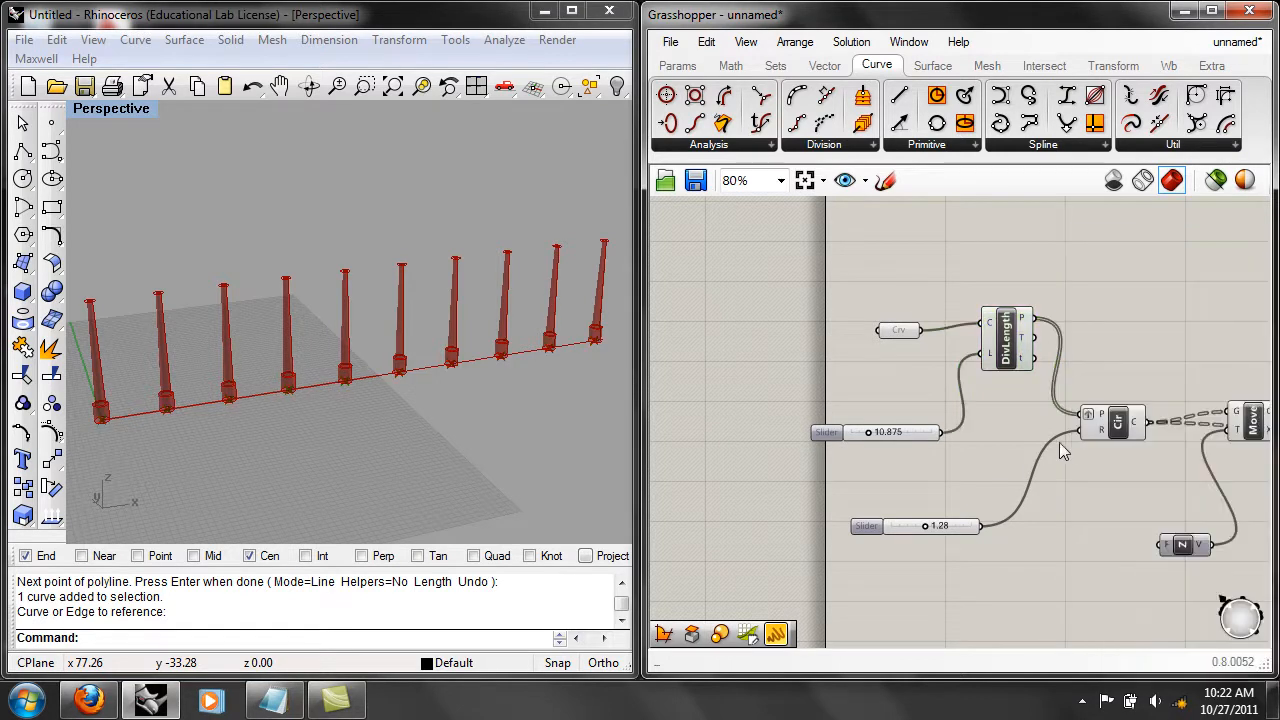
mouse_move(1100, 421)
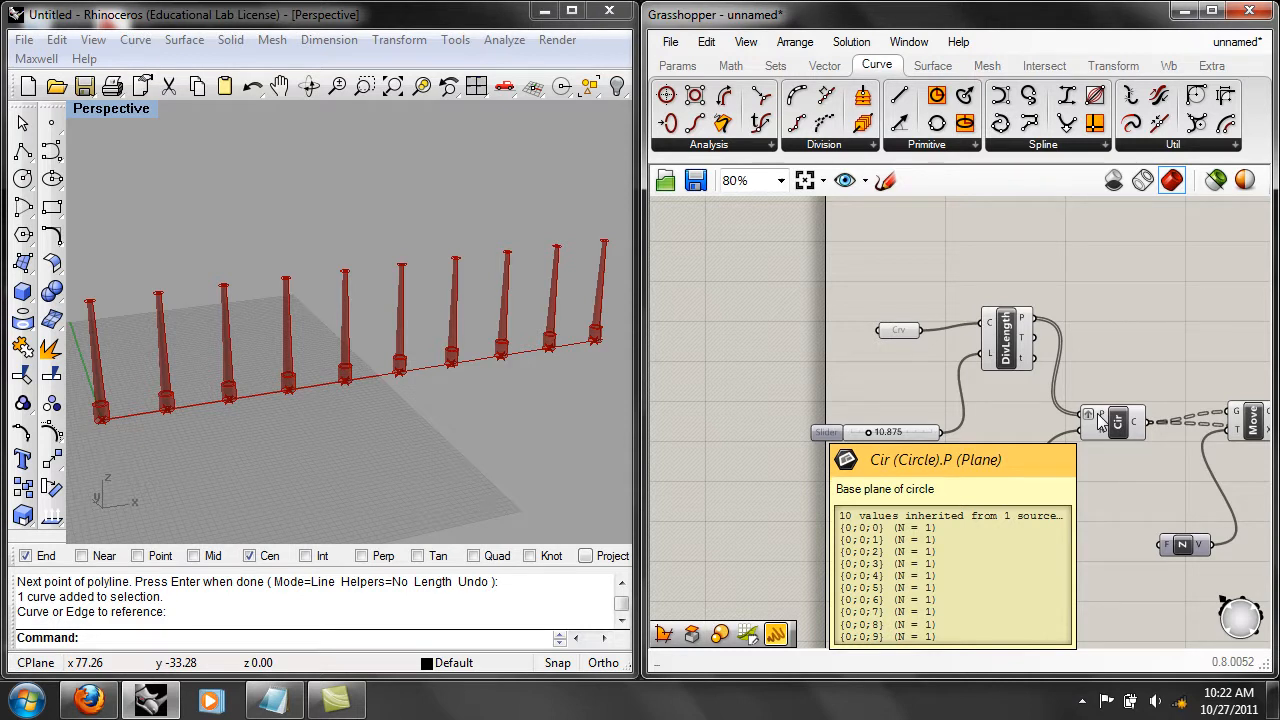
Set the spacing slider to 24 and connect it to the Circle's R input in place of the radius slider.
drag(867, 433, 893, 435)
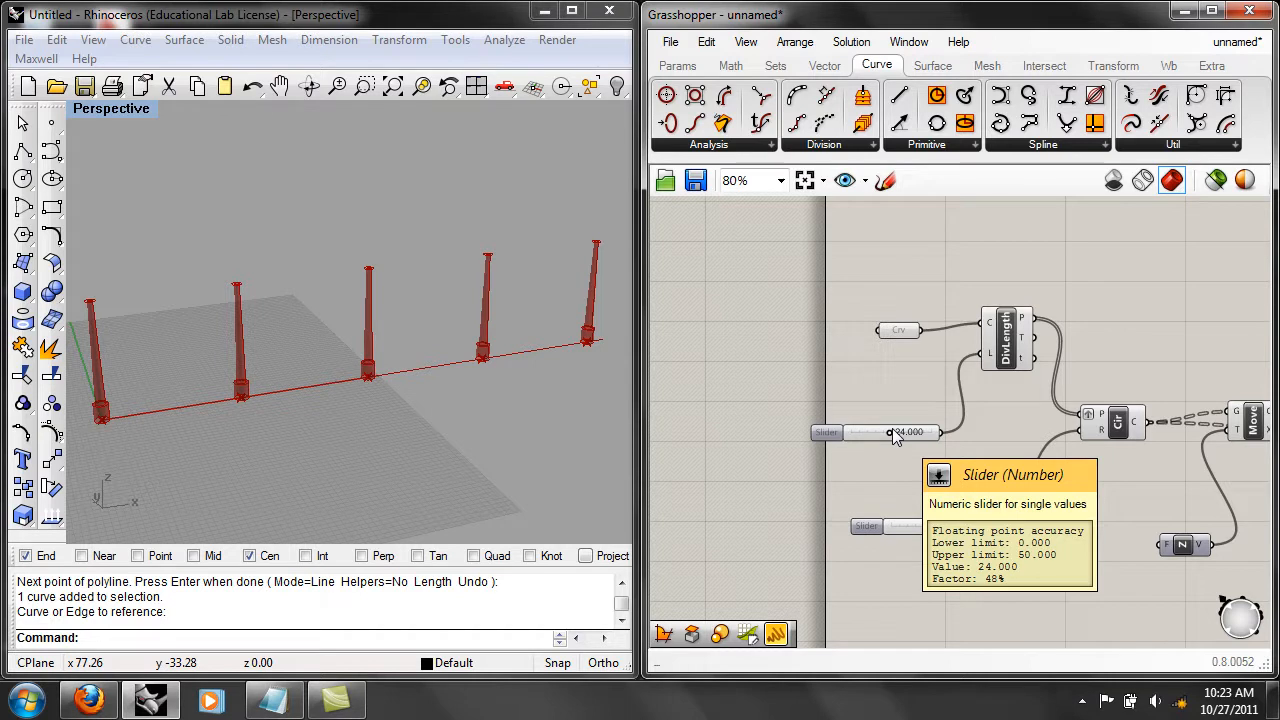
right_drag(959, 461, 872, 396)
drag(854, 367, 997, 365)
Delete the disconnected 1.28 radius slider and move the spacing slider down into its place.
click(859, 467)
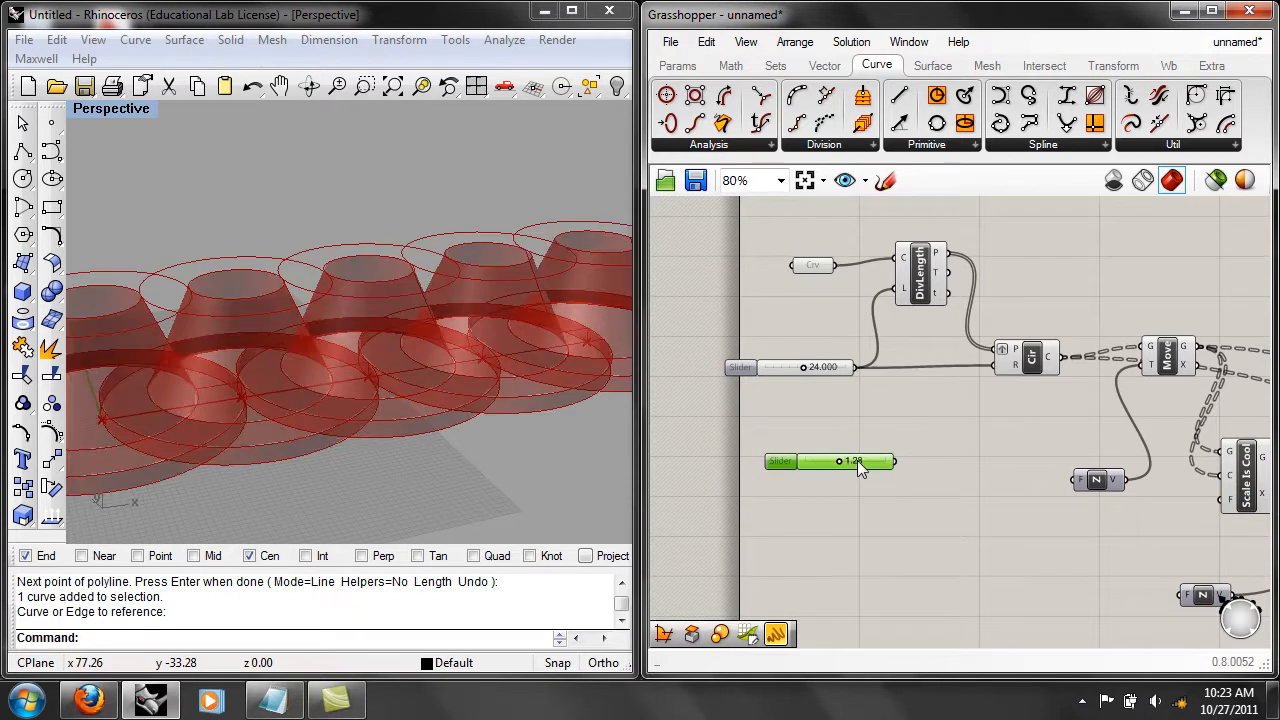
click(706, 41)
click(720, 254)
drag(842, 376, 793, 448)
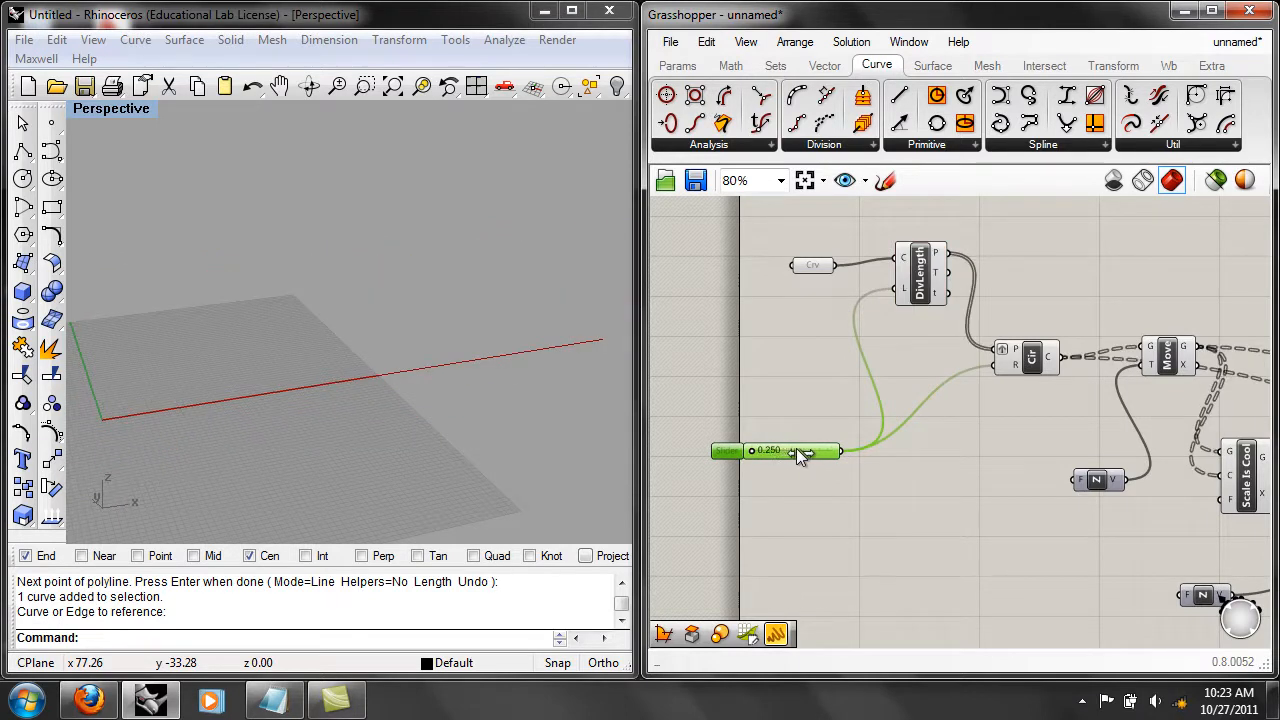
Apply the expression r/10 to the Circle's R input and set the shared slider to 30.875.
right_click(1008, 366)
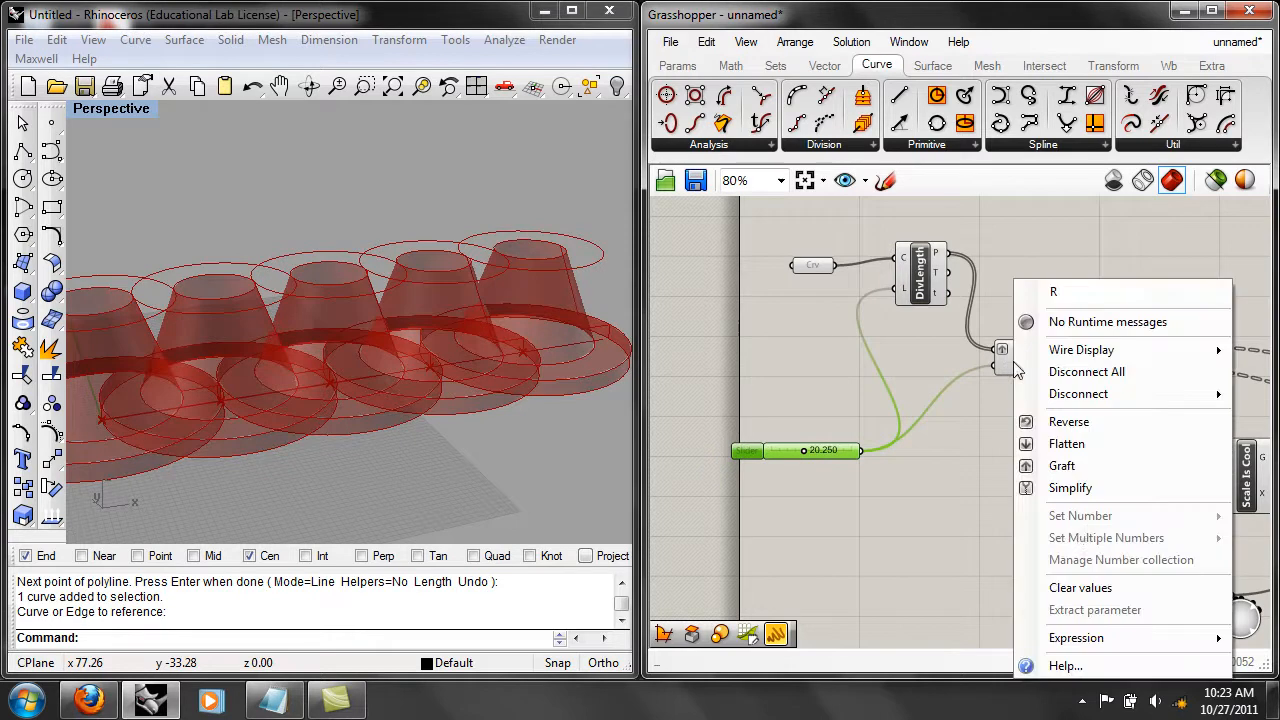
mouse_move(1104, 643)
click(968, 620)
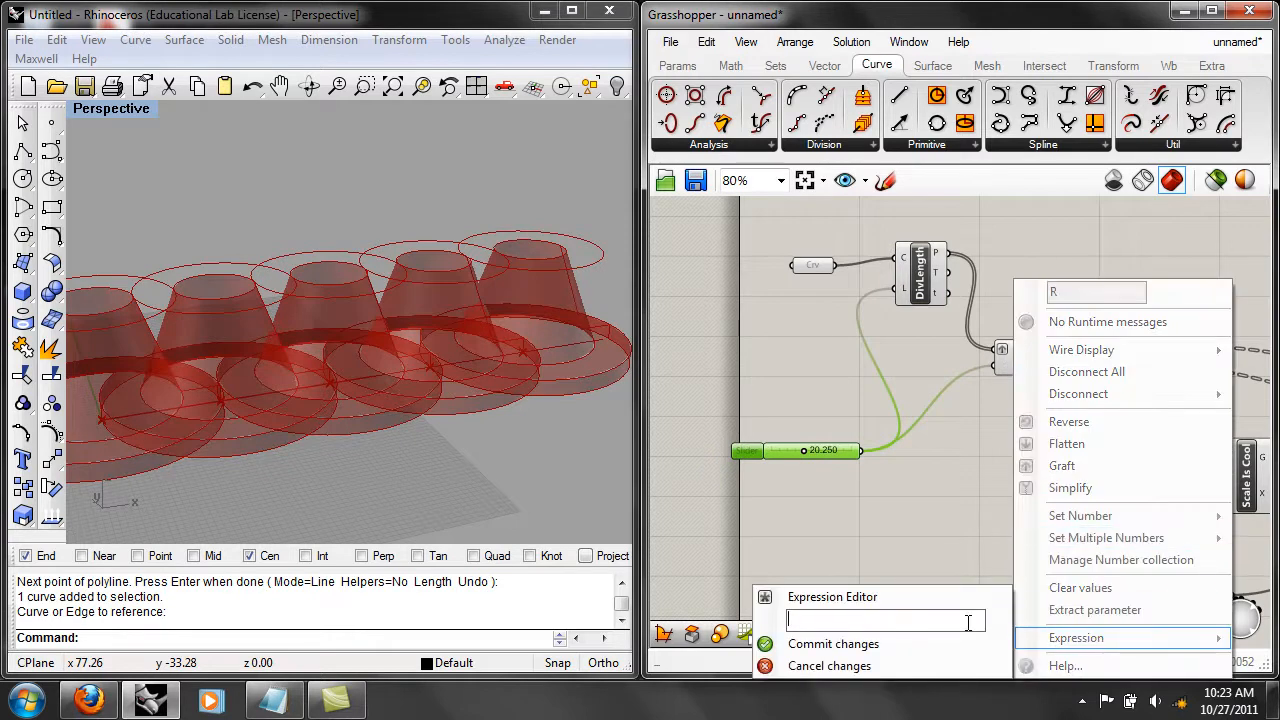
text(r/10)
click(942, 642)
right_drag(832, 486, 872, 478)
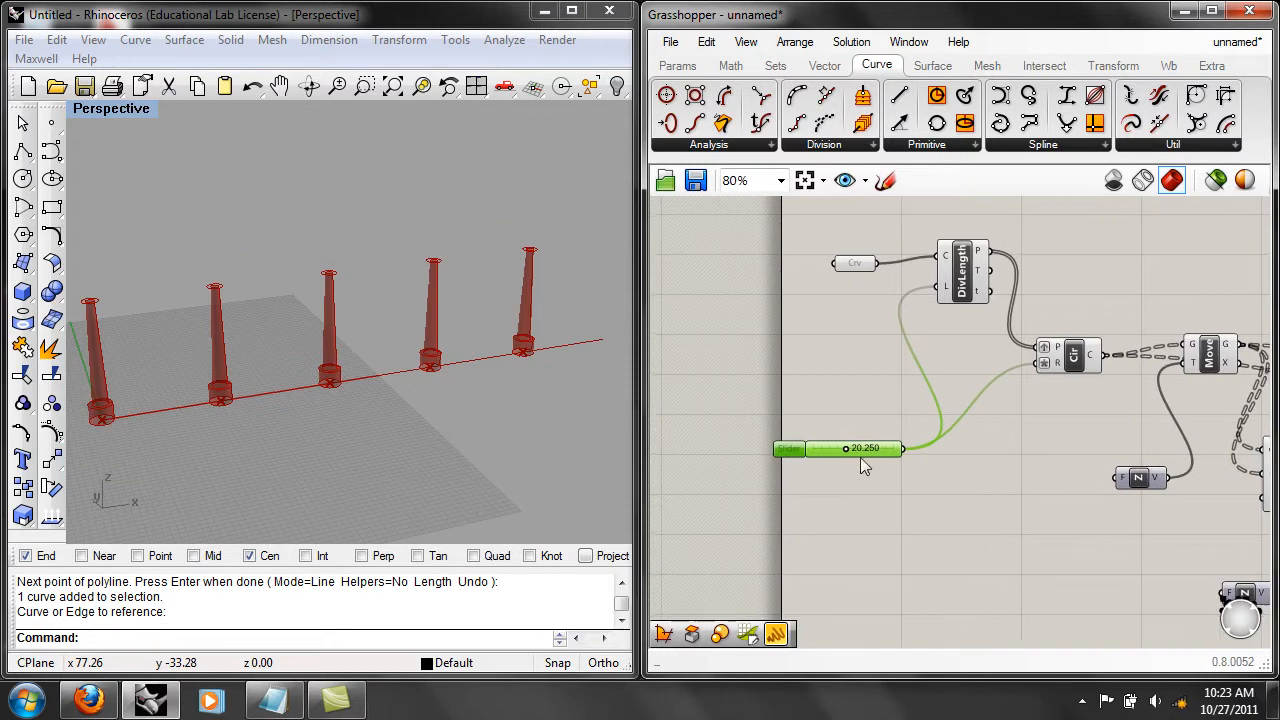
mouse_move(846, 446)
mouse_down()
mouse_move(868, 444)
mouse_move(825, 451)
mouse_move(866, 450)
mouse_up()
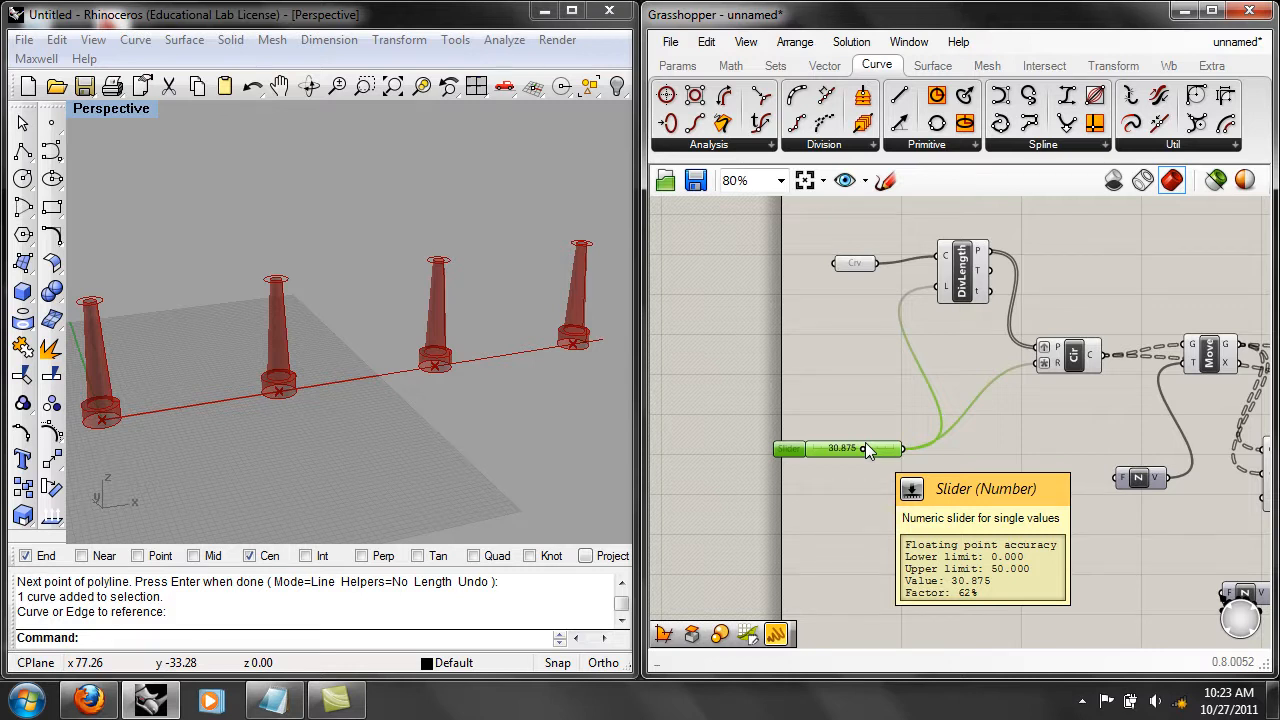
Switch the Rhino viewport to the Front view and frame the row of columns.
right_drag(388, 426, 346, 383)
text(Front)
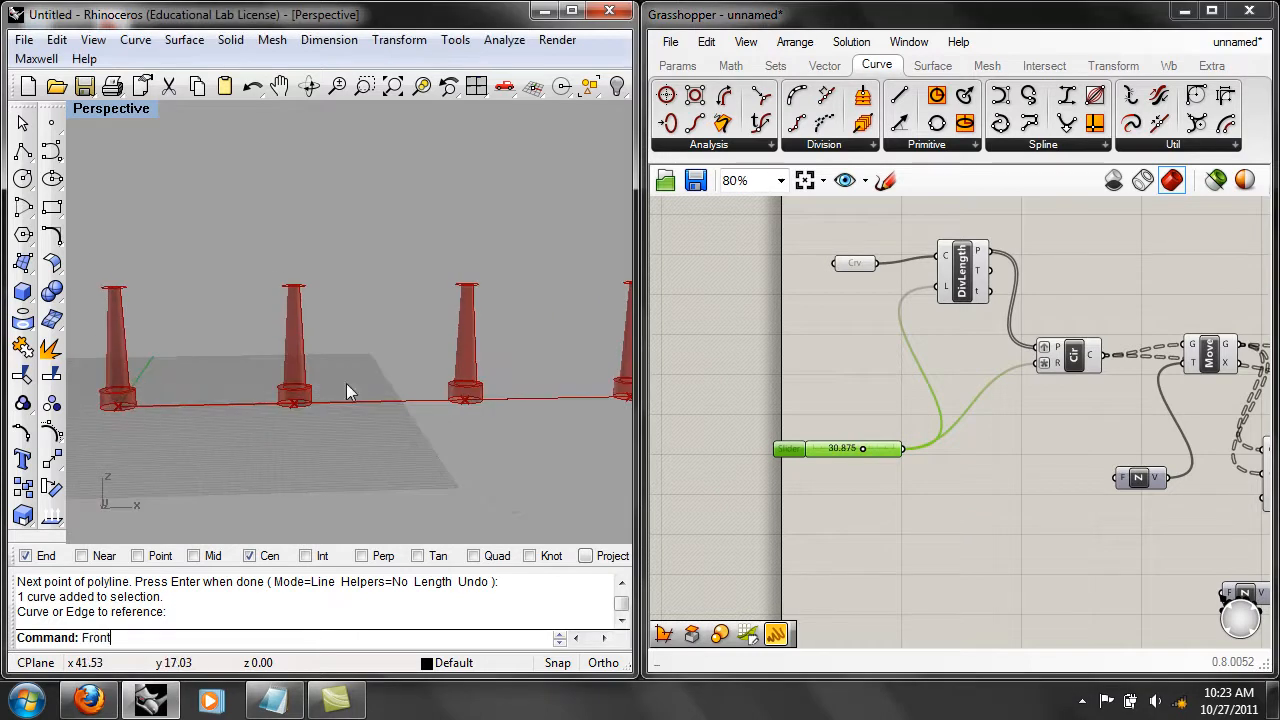
key(Return)
scroll(348, 384, down, 8)
scroll(372, 398, up, 2)
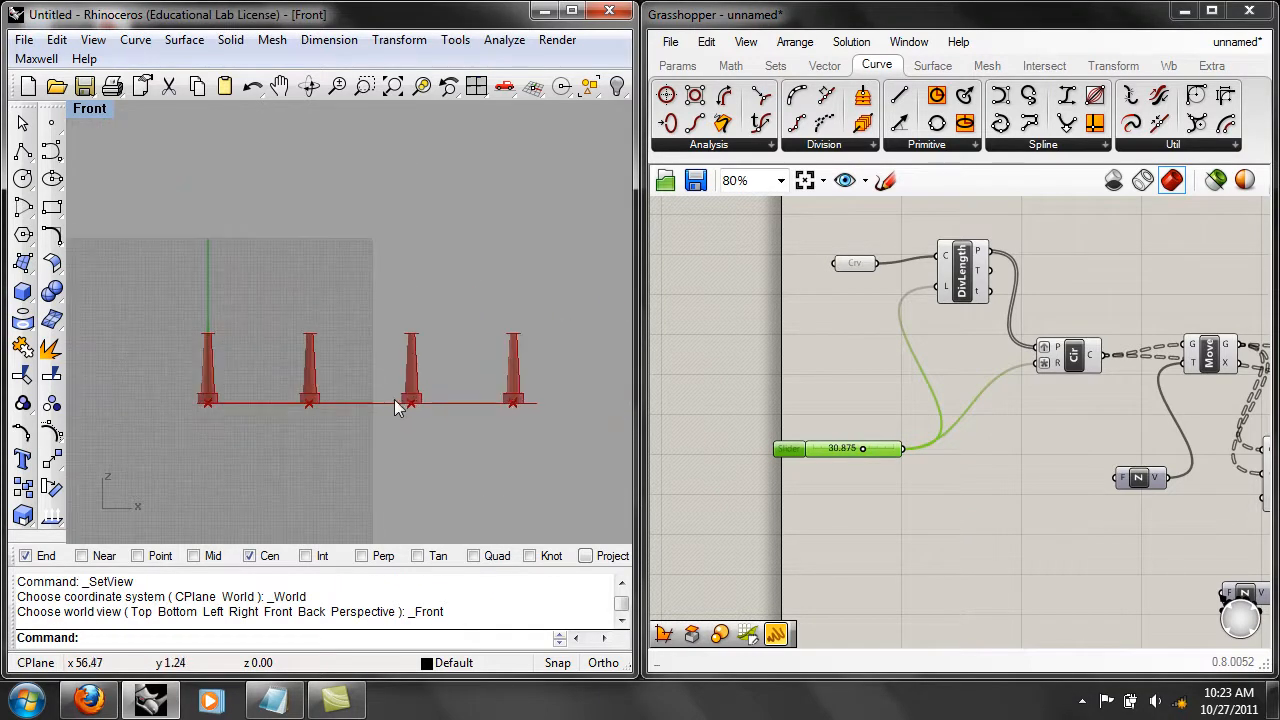
scroll(403, 401, up, 3)
right_drag(405, 400, 429, 386)
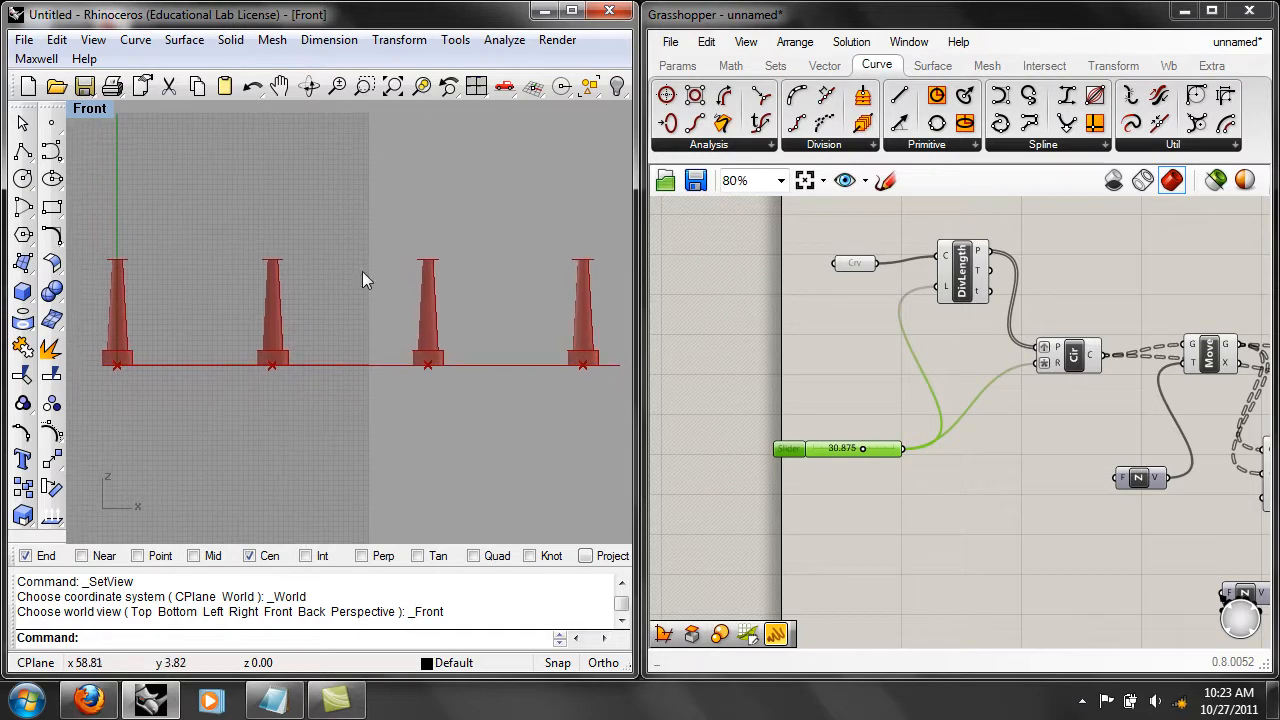
Preview the column elevation in Rhino's Print Setup and leave it without printing.
click(23, 39)
click(88, 381)
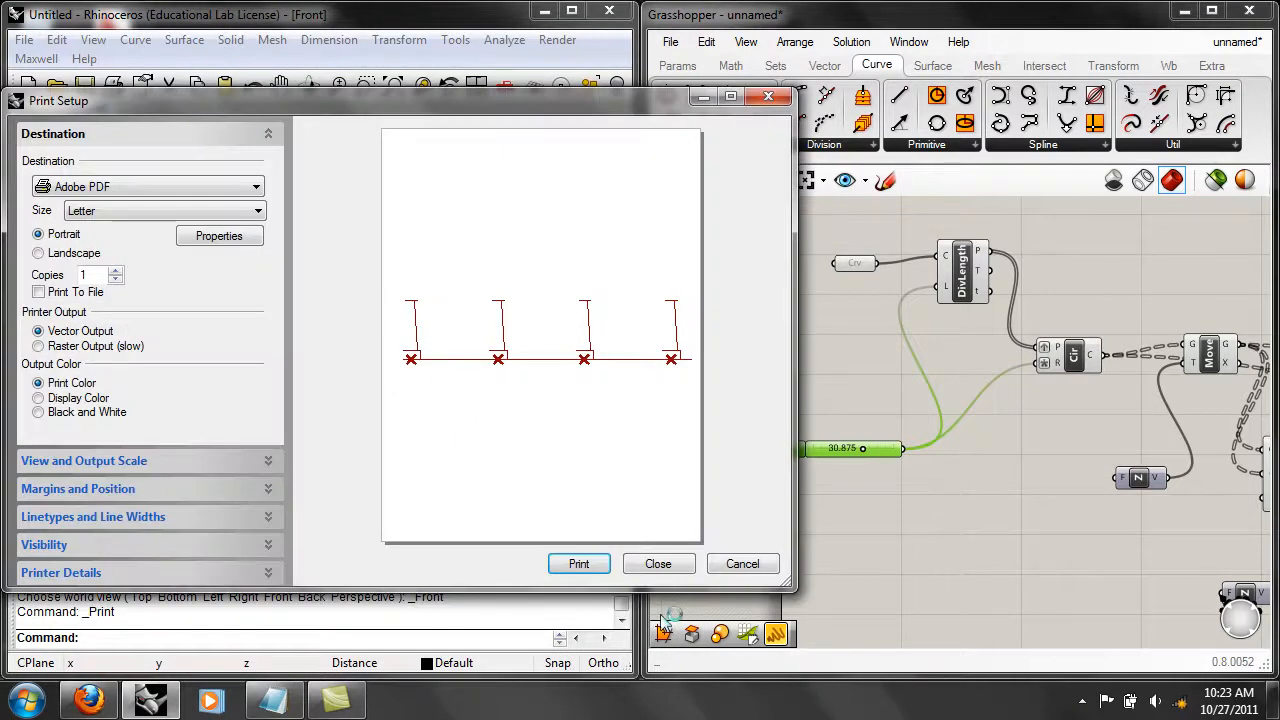
click(742, 563)
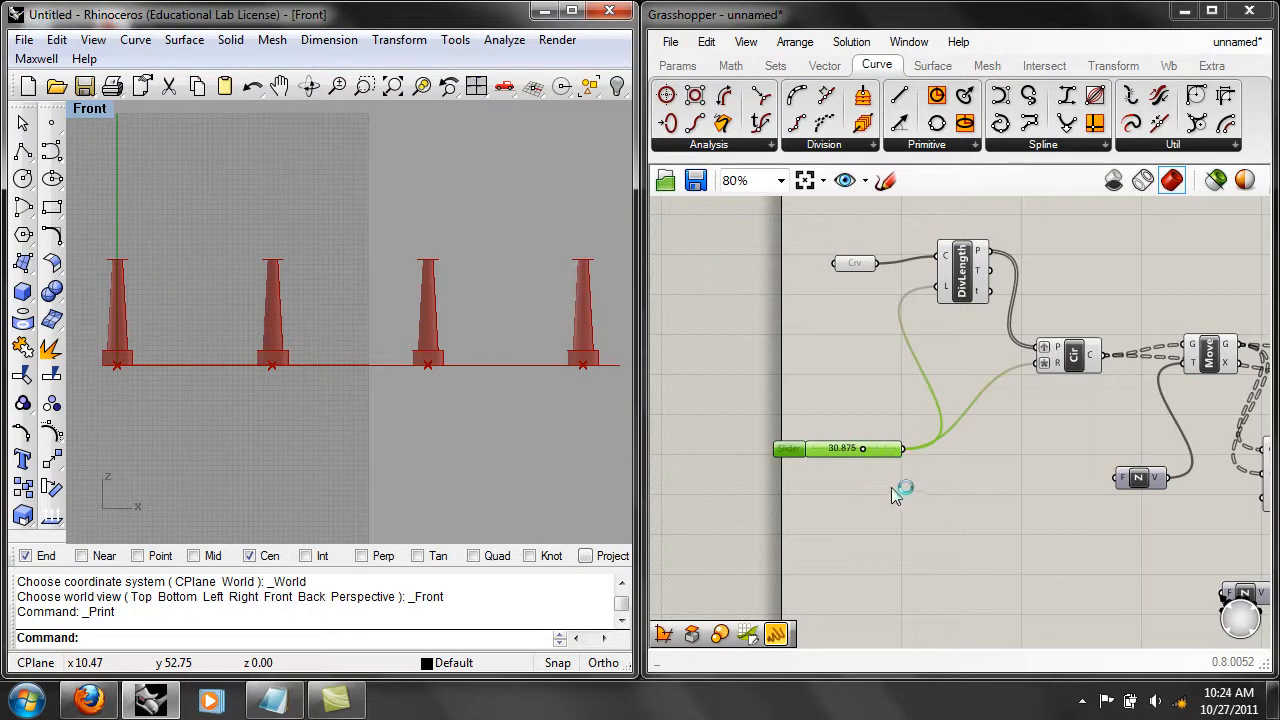
Set the shared spacing and radius slider to 17.75.
right_drag(901, 490, 907, 502)
drag(870, 464, 837, 463)
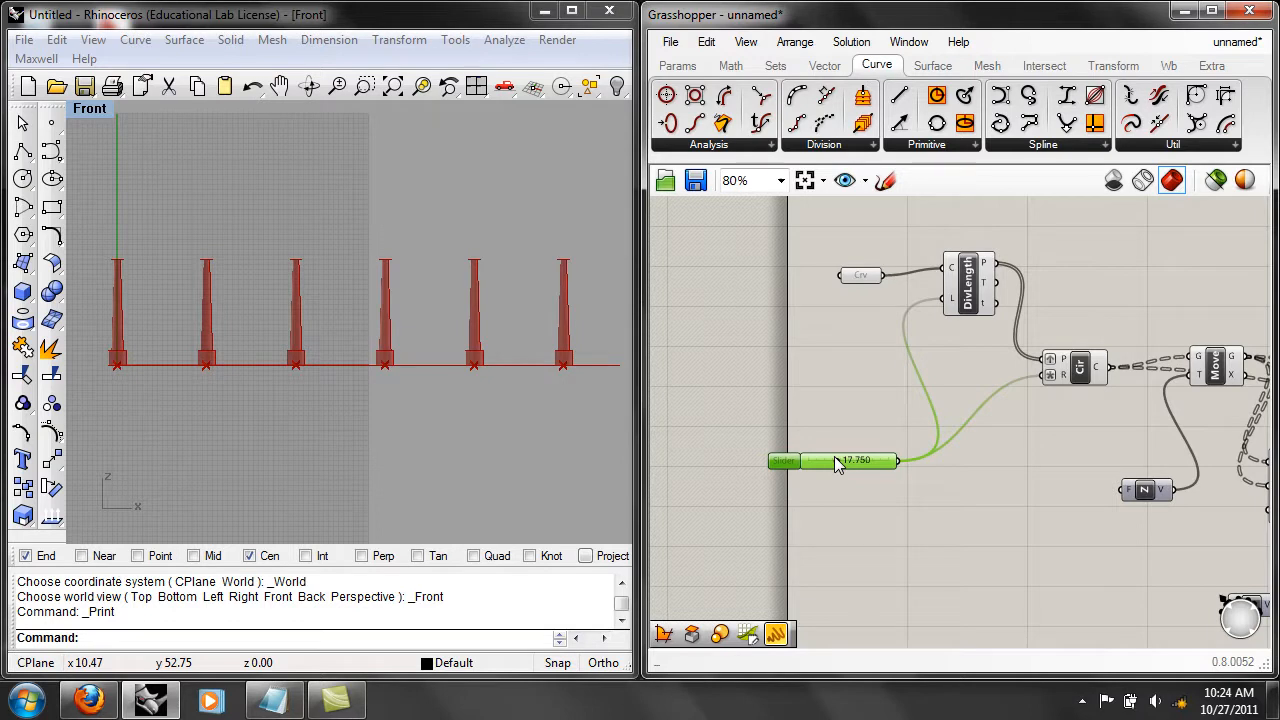
right_drag(1023, 330, 893, 346)
scroll(992, 320, down, 2)
right_drag(1246, 339, 1037, 331)
right_drag(832, 336, 941, 355)
scroll(922, 355, up, 1)
right_drag(847, 304, 918, 312)
click(669, 40)
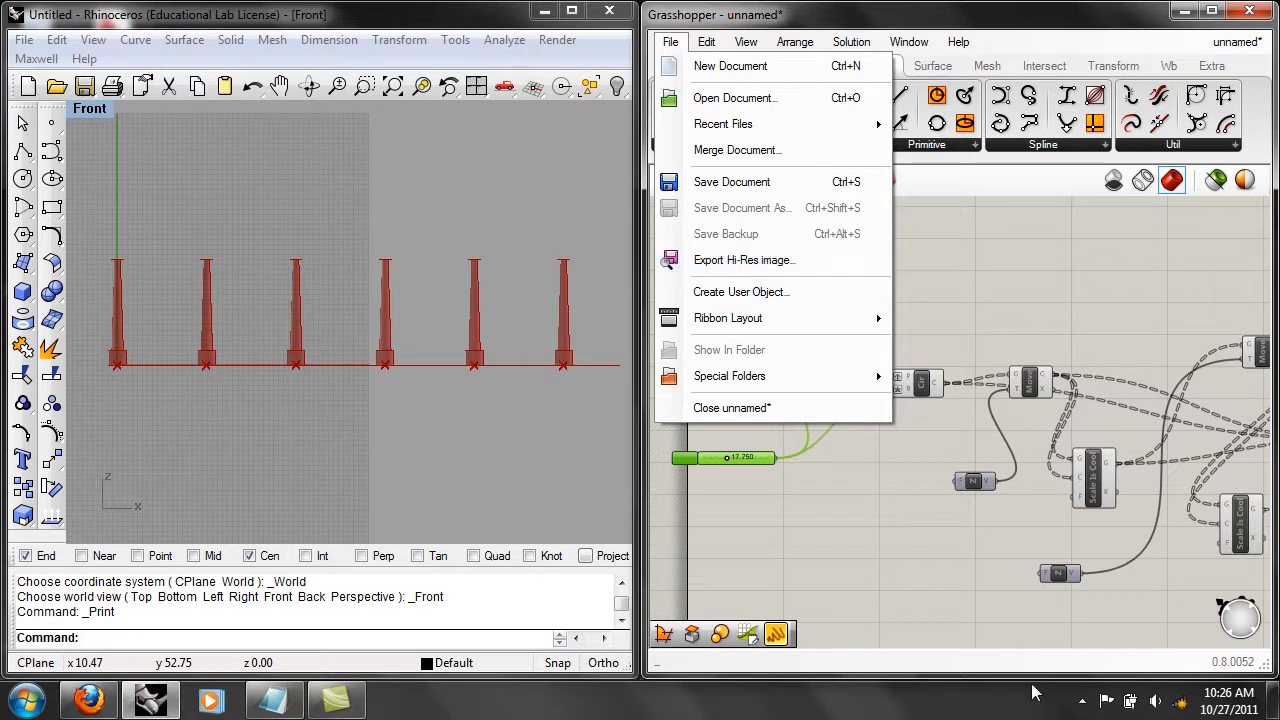
click(1082, 701)
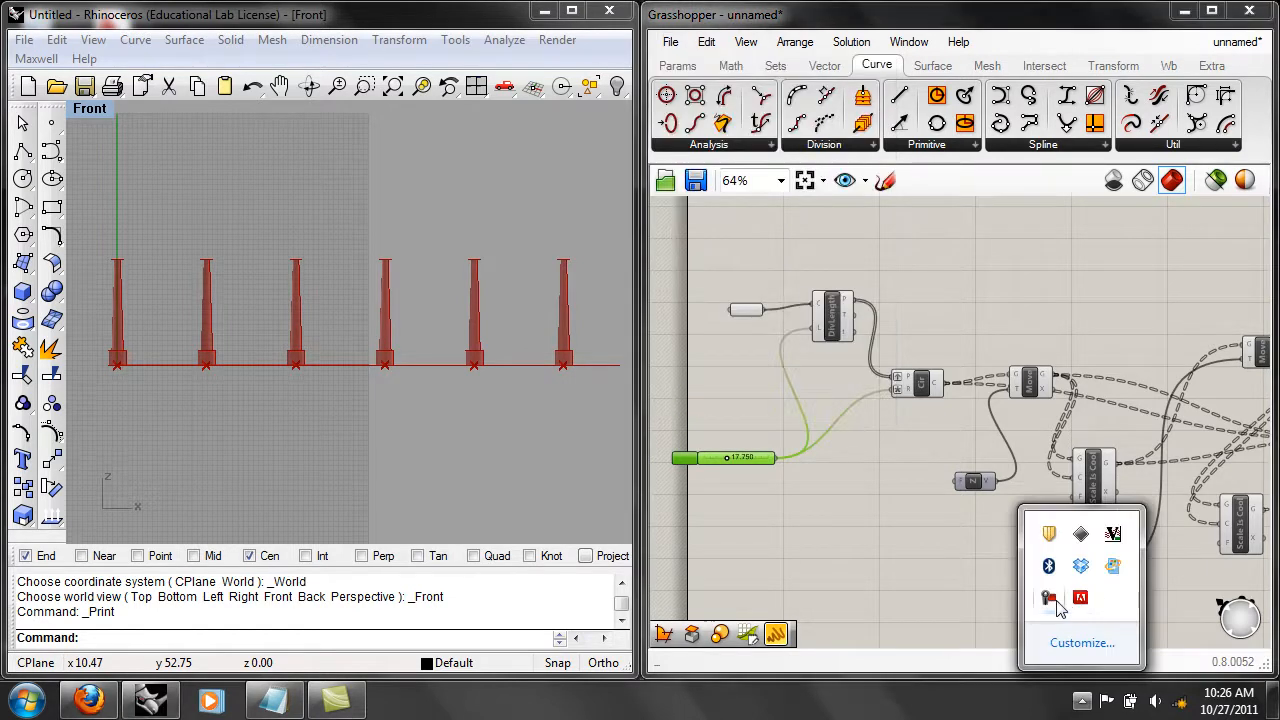